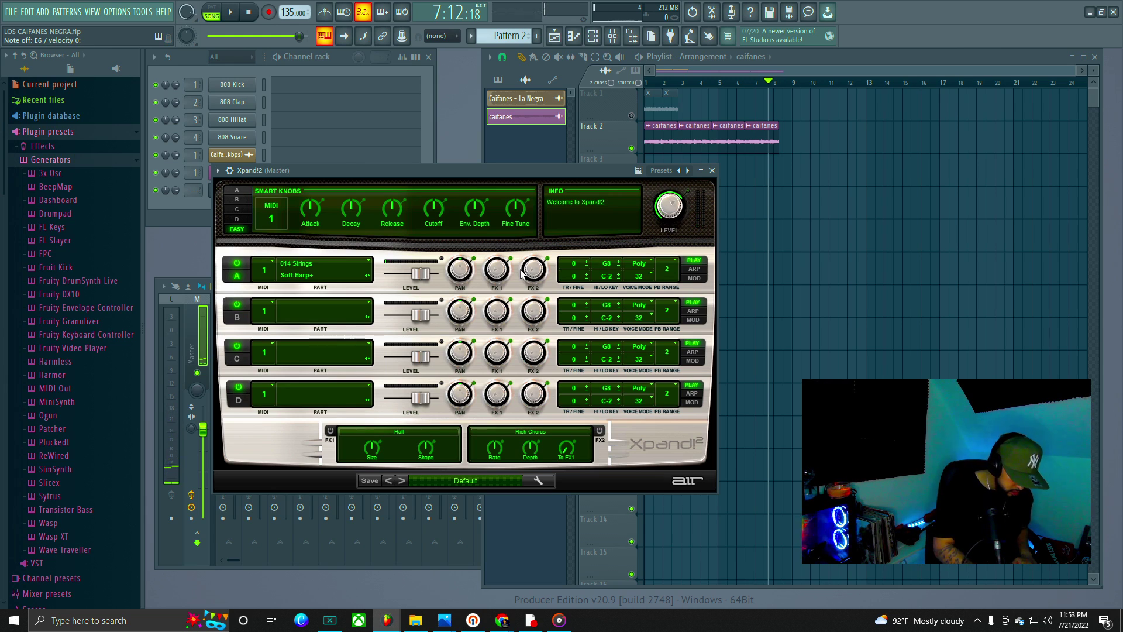
# Step: Play the song arrangement to listen to the caifanes sample loop, and stop playback
pyautogui.press('space')
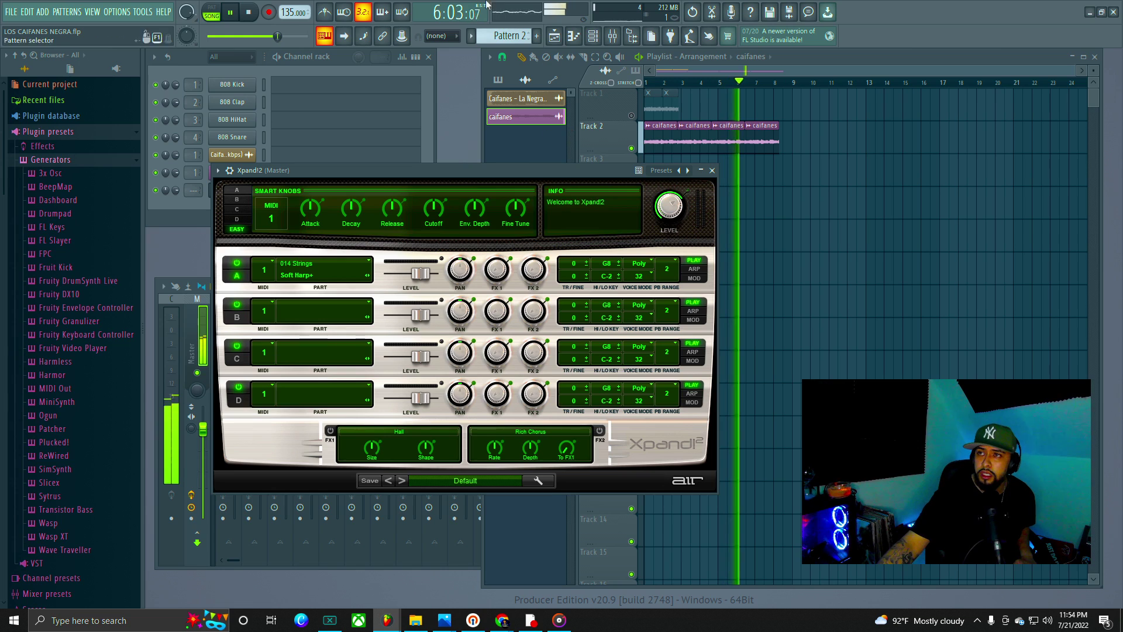
pyautogui.click(231, 16)
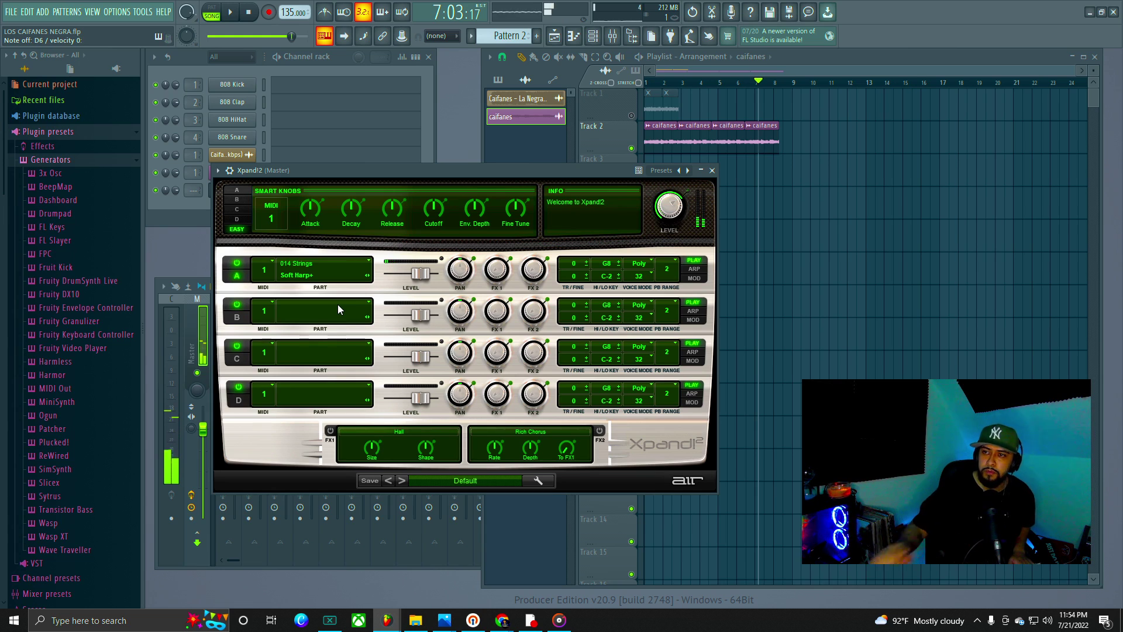
# Step: Show the channel rack, route the Xpand!2 channel to mixer track 2, and bring the mixer to the front
pyautogui.click(593, 36)
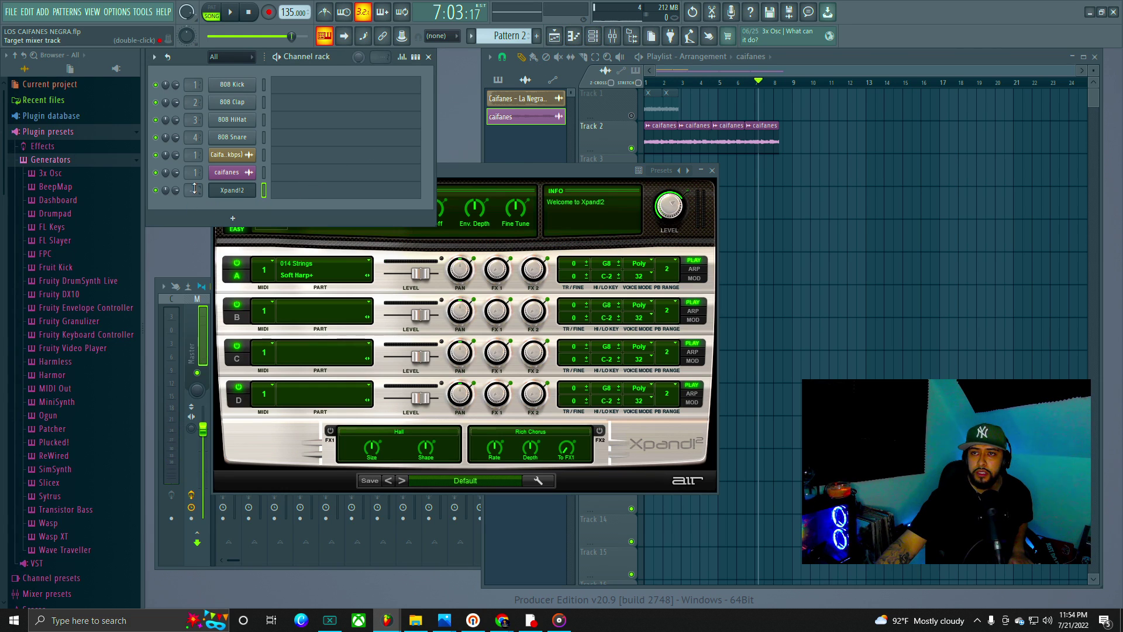
pyautogui.scroll(1, 190, 188)
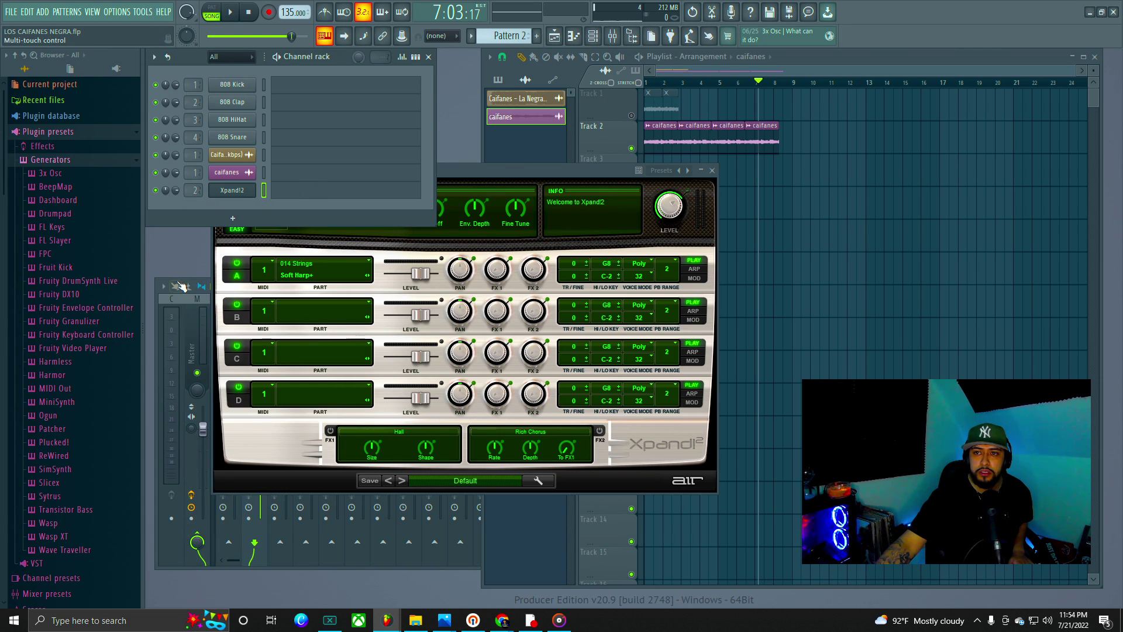
pyautogui.click(160, 303)
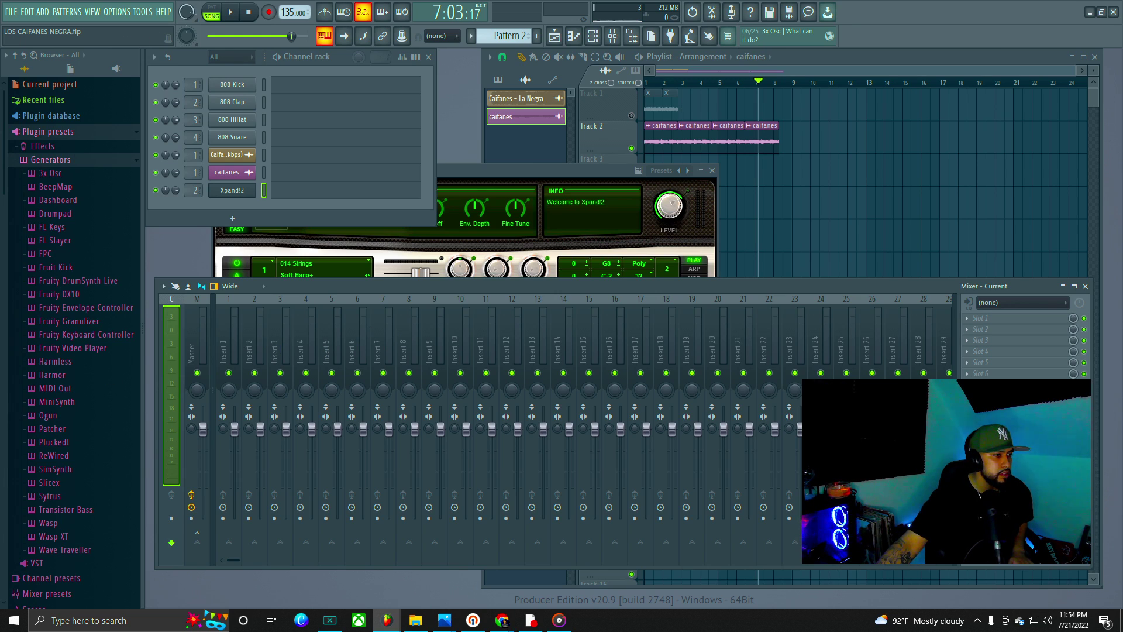
# Step: Return the song position to the start of bar 1 and rearrange the mixer and playlist windows
pyautogui.hotkey('alt', 'Tab')
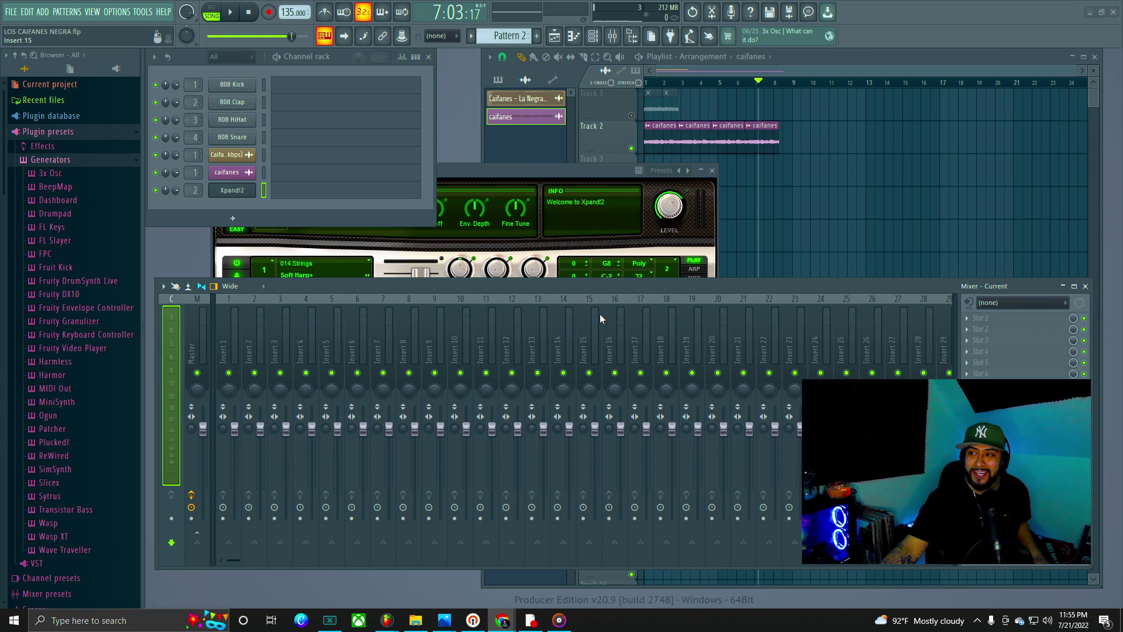
pyautogui.moveTo(697, 280)
pyautogui.mouseDown()
pyautogui.moveTo(676, 287)
pyautogui.moveTo(694, 254)
pyautogui.moveTo(687, 273)
pyautogui.mouseUp()
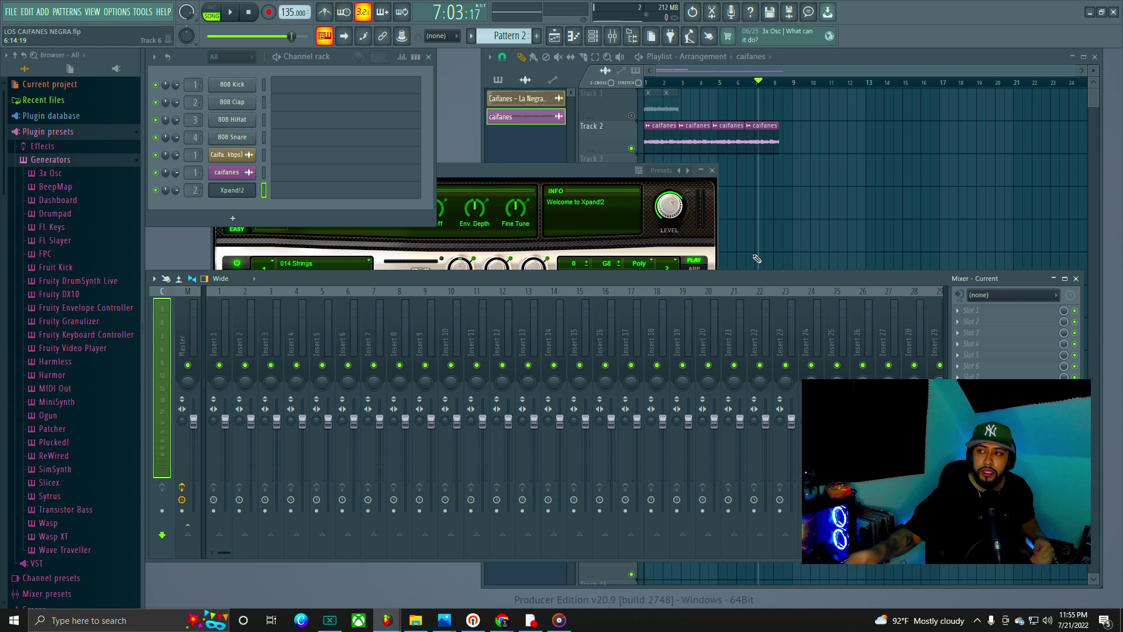
pyautogui.moveTo(760, 88); pyautogui.dragTo(591, 126)
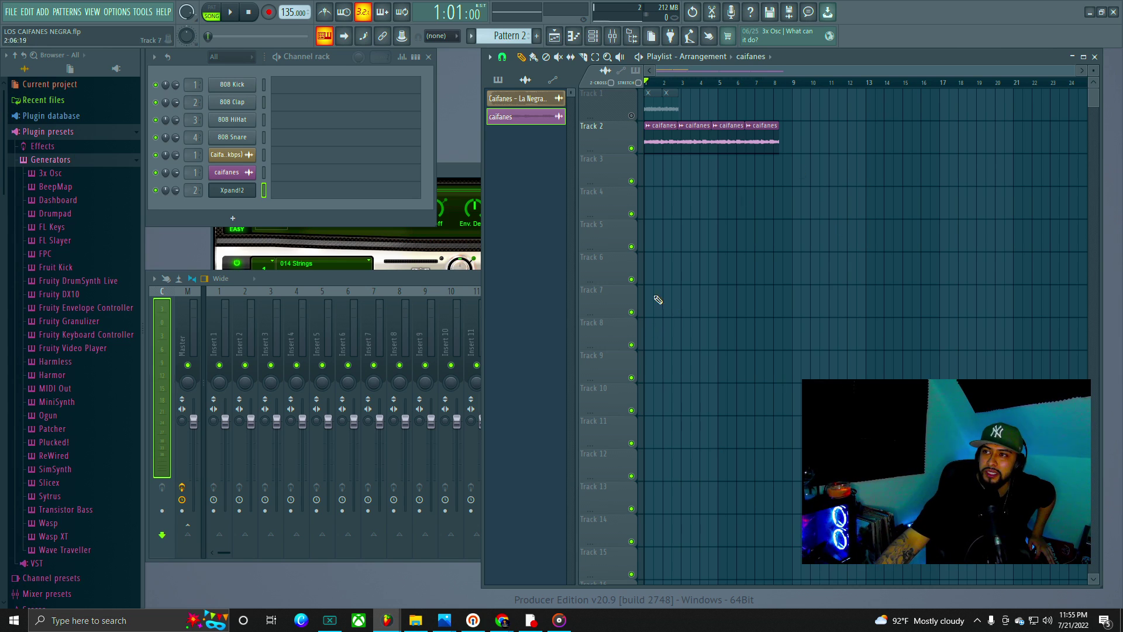
pyautogui.moveTo(811, 59); pyautogui.dragTo(766, 58)
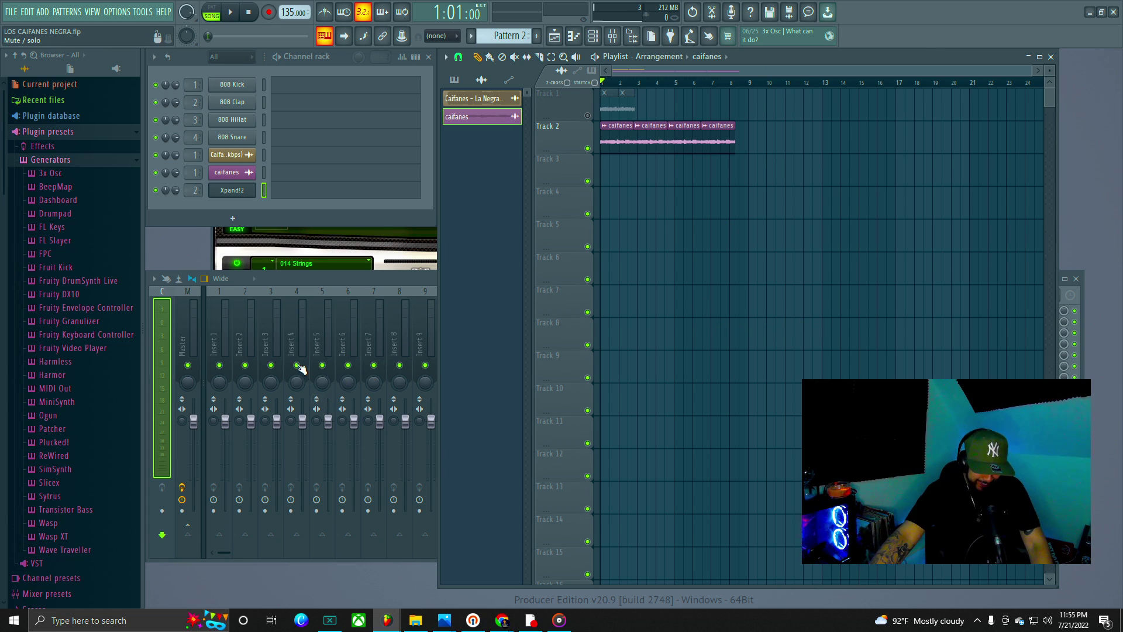
pyautogui.moveTo(352, 277); pyautogui.dragTo(356, 259)
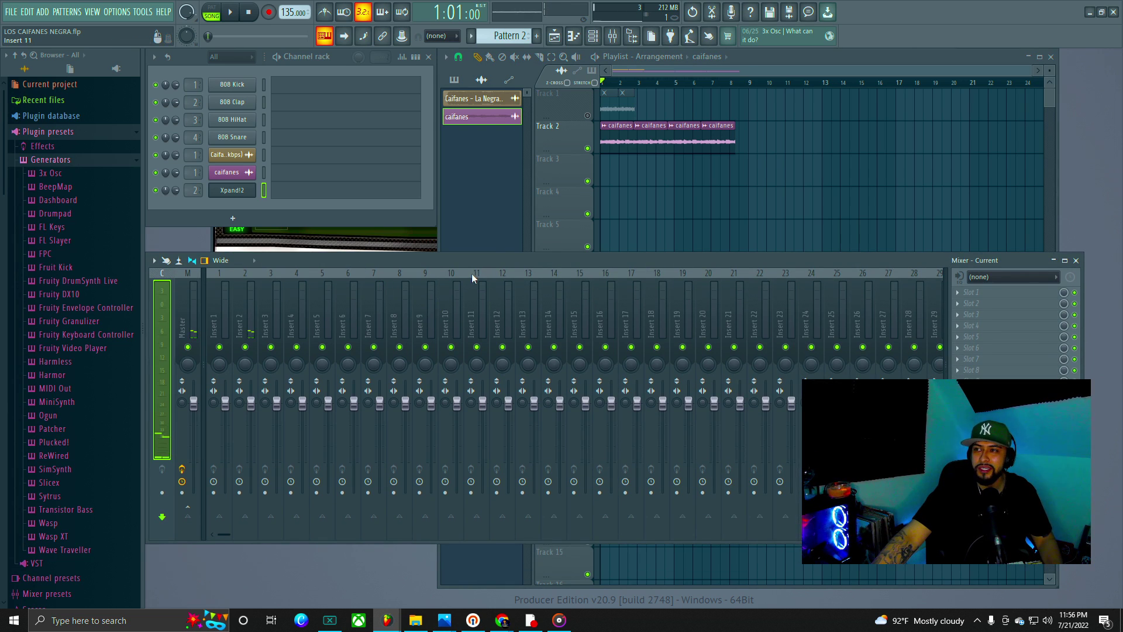
# Step: Bring the channel rack back into view and open the piano roll for the Xpand!2 channel
pyautogui.click(595, 42)
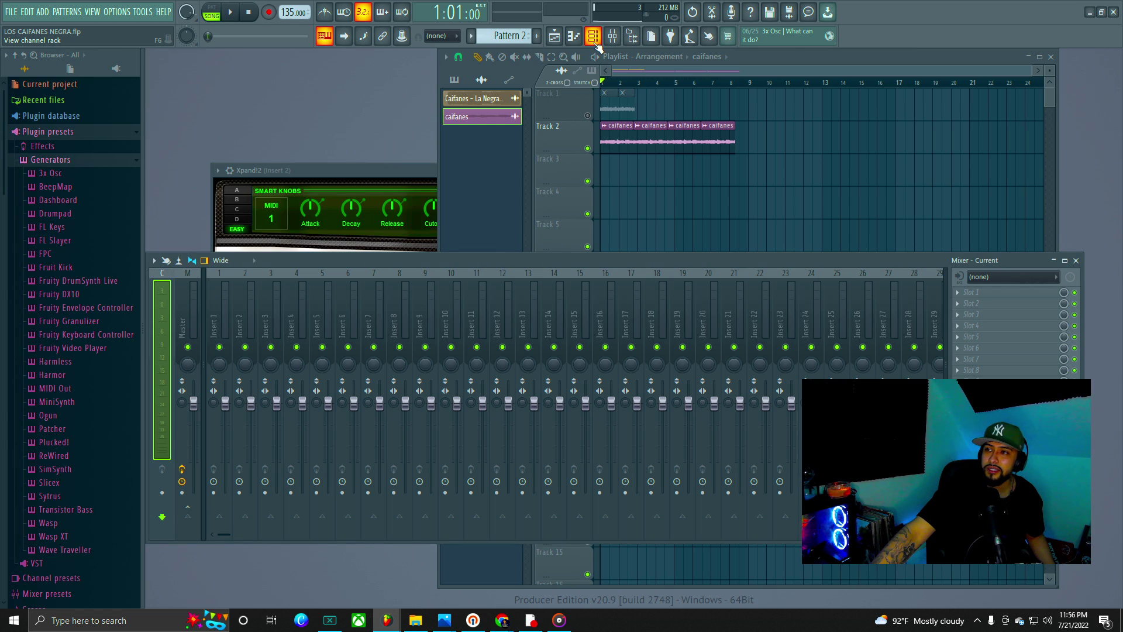
pyautogui.click(595, 42)
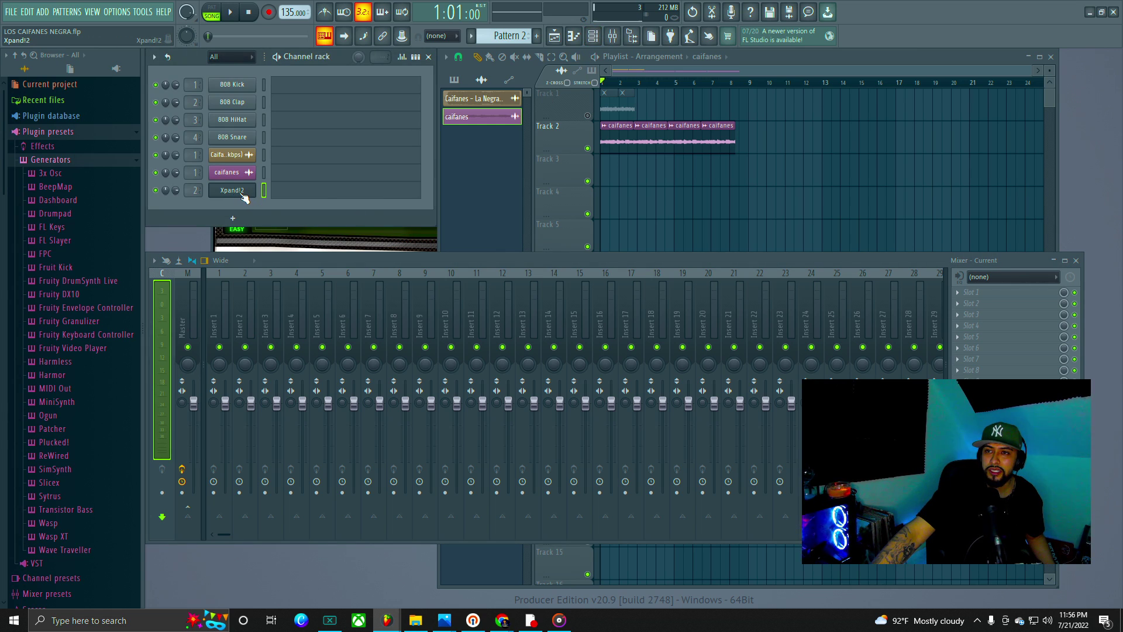
pyautogui.click(304, 191)
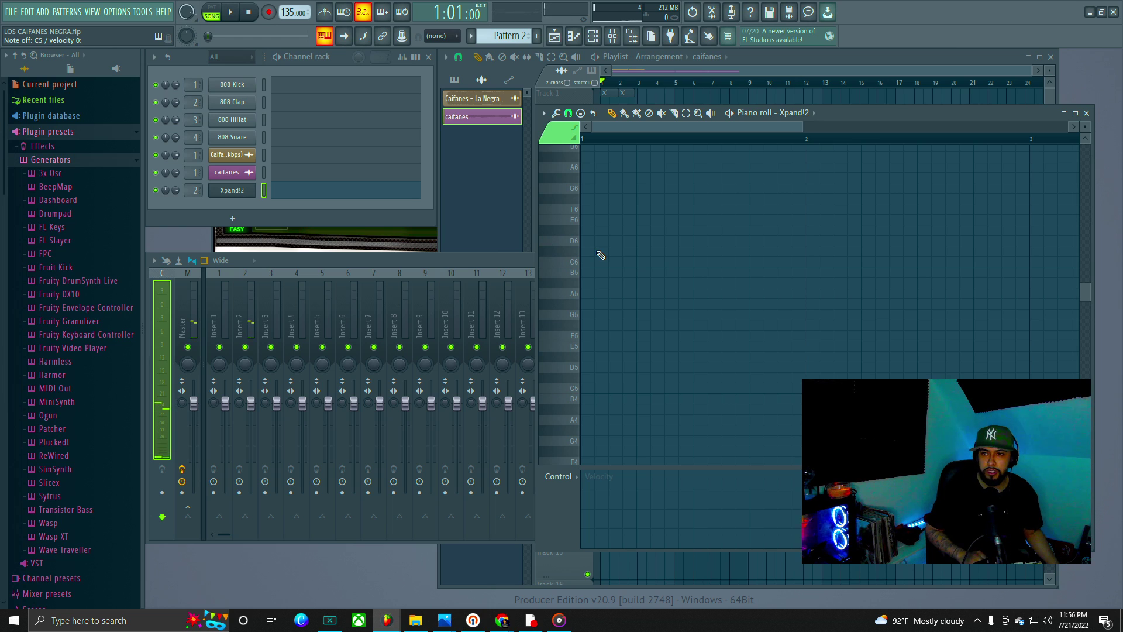
# Step: Enter four consecutive 0:02:00-long notes A5, D6, C6 and A#5 from the start of bar 1
pyautogui.click(589, 295)
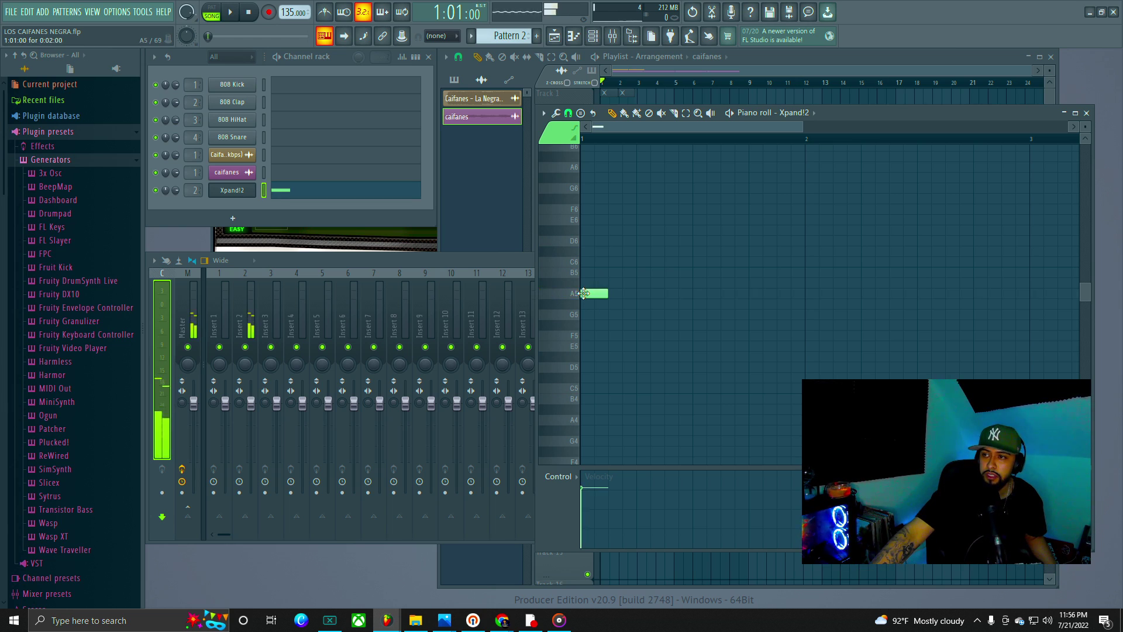
pyautogui.click(611, 240)
pyautogui.click(641, 251)
pyautogui.rightClick(648, 253)
pyautogui.click(642, 262)
pyautogui.rightClick(652, 263)
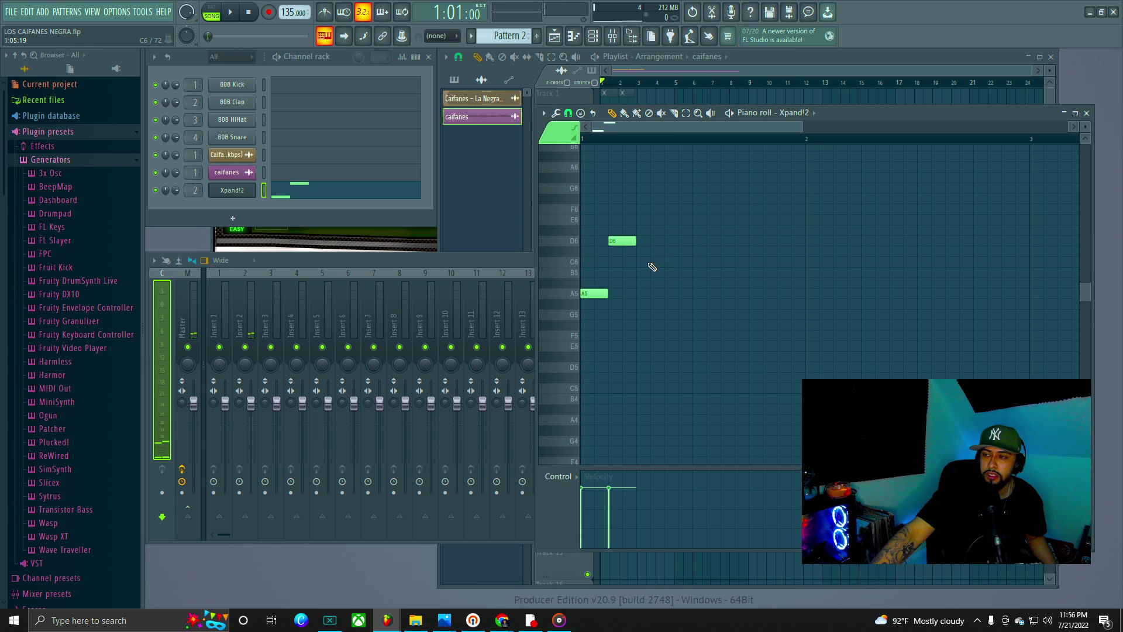
pyautogui.click(643, 261)
pyautogui.click(667, 283)
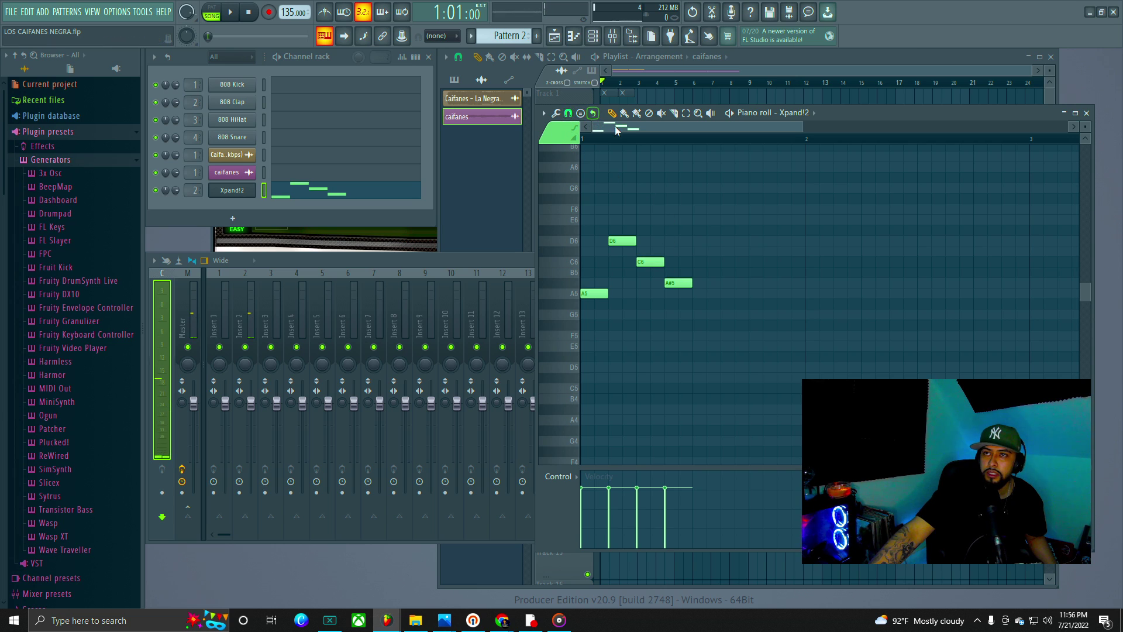
# Step: Switch playback to pattern mode, reposition the channel rack window, and play back the four-note melody
pyautogui.click(212, 12)
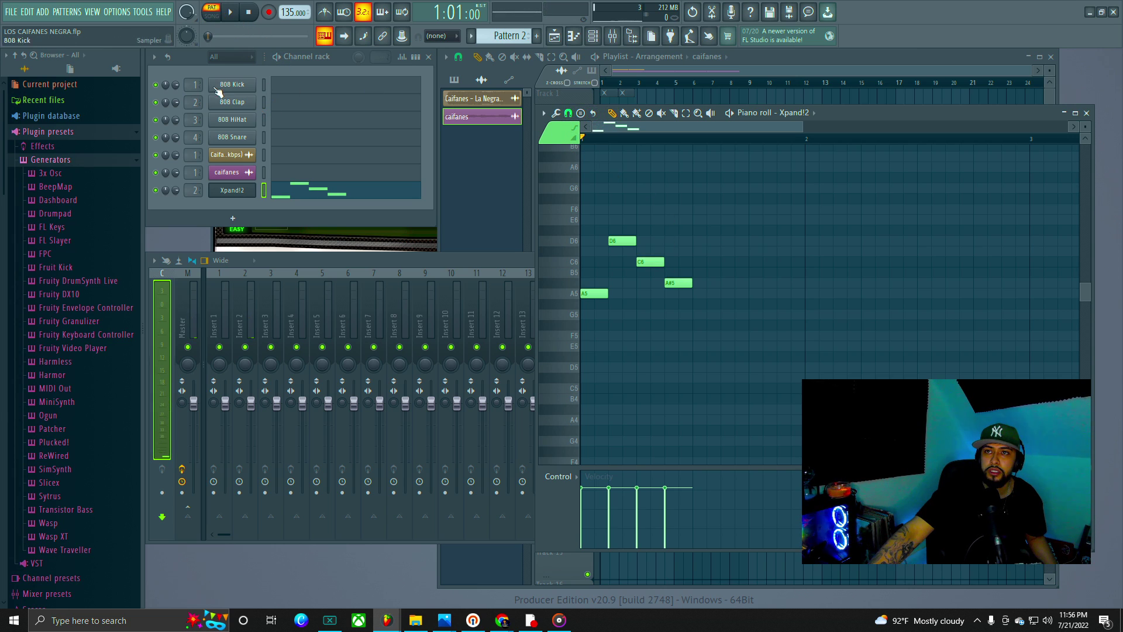
pyautogui.moveTo(338, 55); pyautogui.dragTo(348, 78)
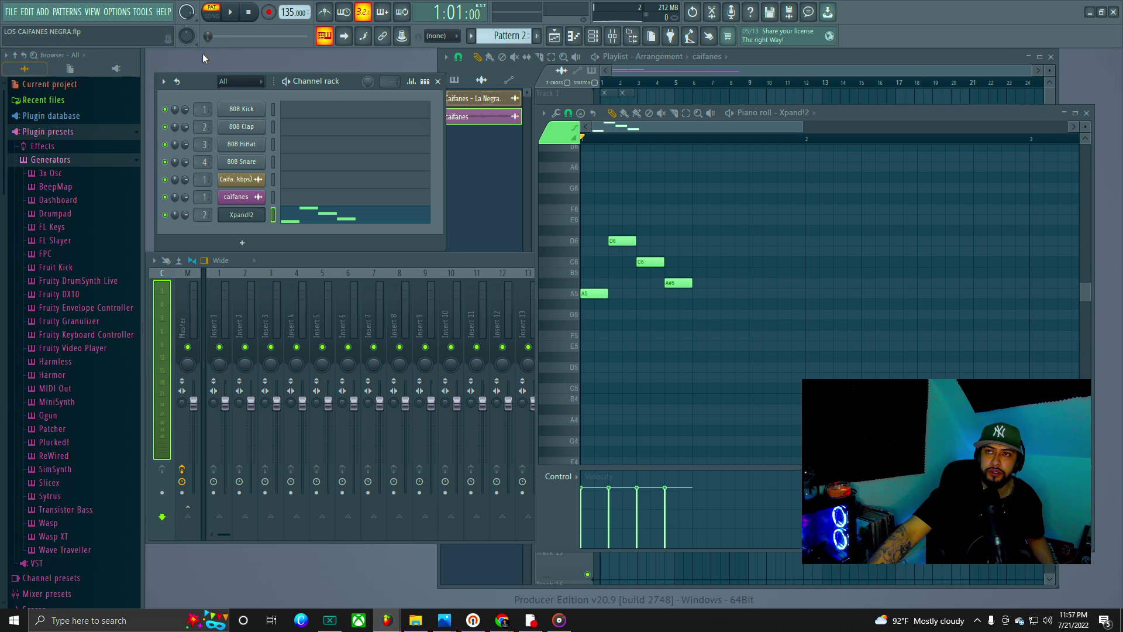
pyautogui.click(234, 12)
pyautogui.click(235, 12)
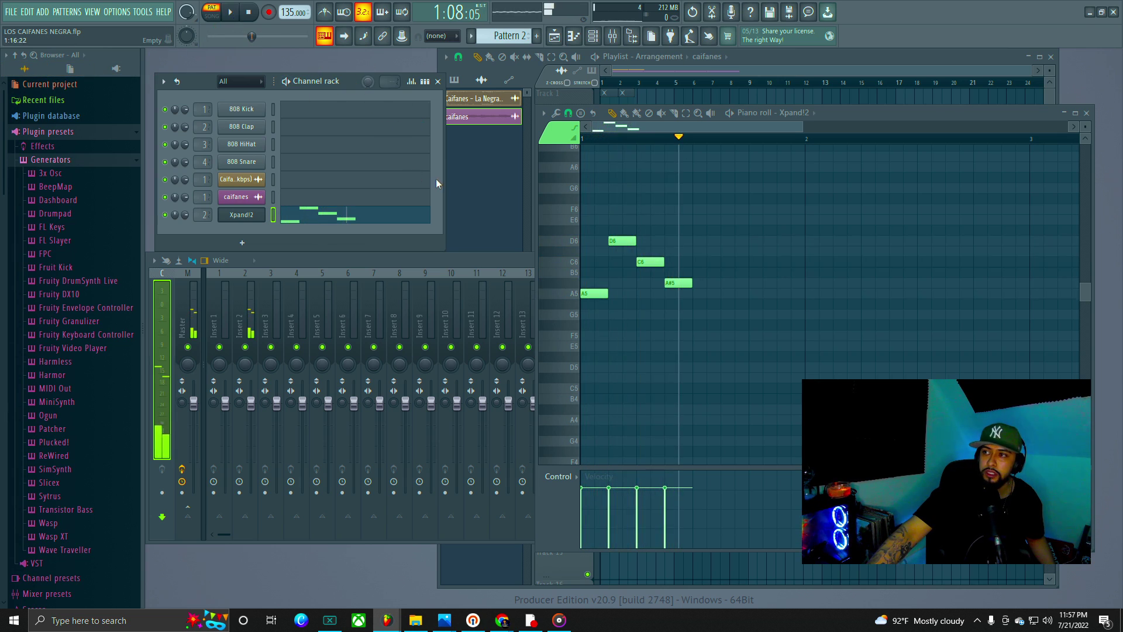
# Step: Space the melody out so D6, C6 and A#5 start on beats 2, 3 and 4 of bar 1, and play it back
pyautogui.click(630, 240)
pyautogui.moveTo(631, 240); pyautogui.dragTo(776, 280)
pyautogui.moveTo(639, 141); pyautogui.dragTo(561, 145)
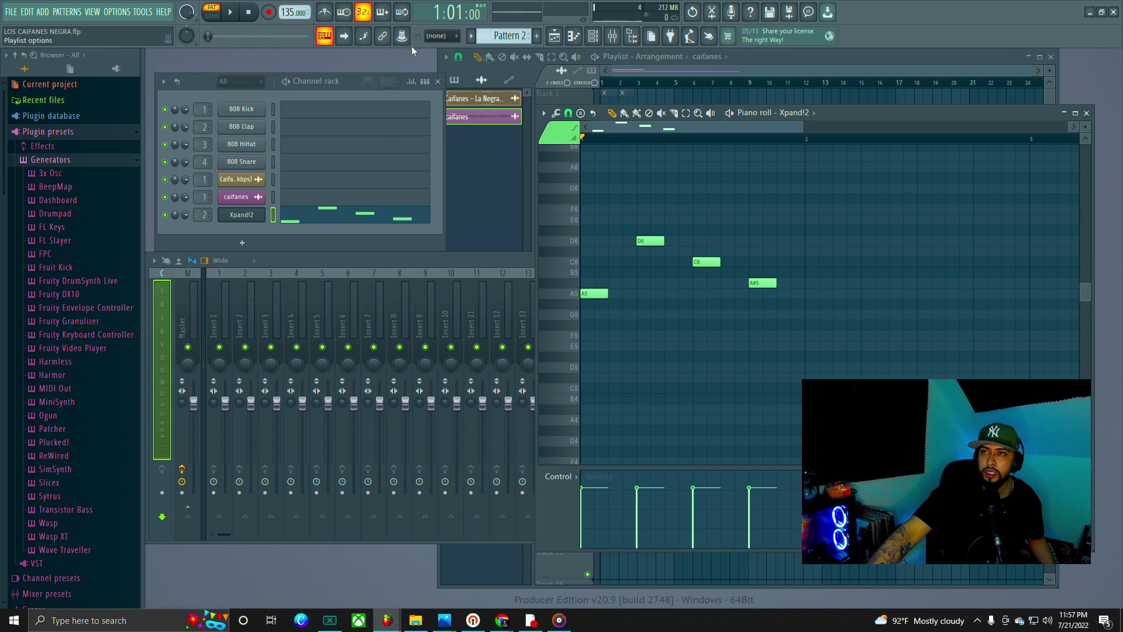
pyautogui.click(235, 23)
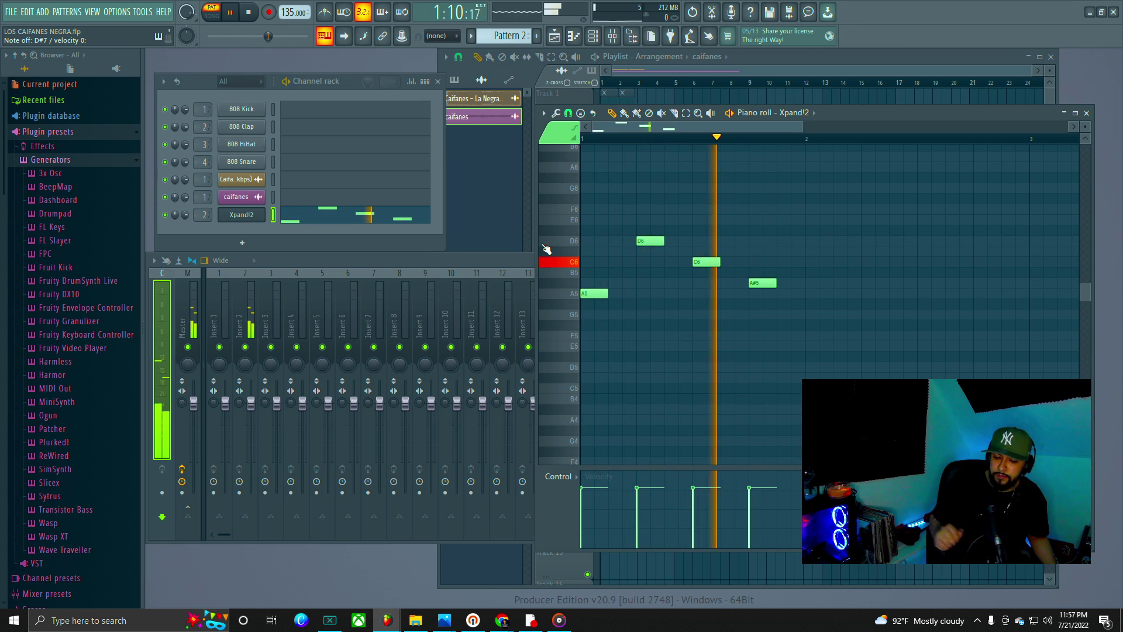
pyautogui.press('space')
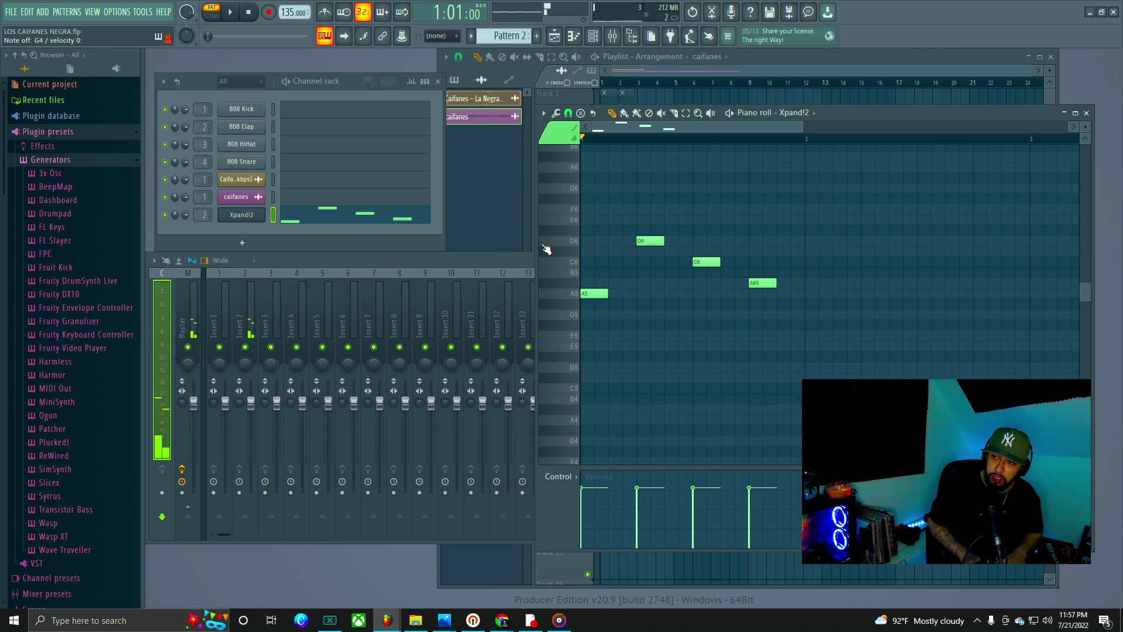
# Step: Add a G3 bass note at the start of bar 1, lengthen it to half the bar, and play back the pattern
pyautogui.scroll(-3, 644, 352)
pyautogui.scroll(-3, 624, 363)
pyautogui.click(592, 383)
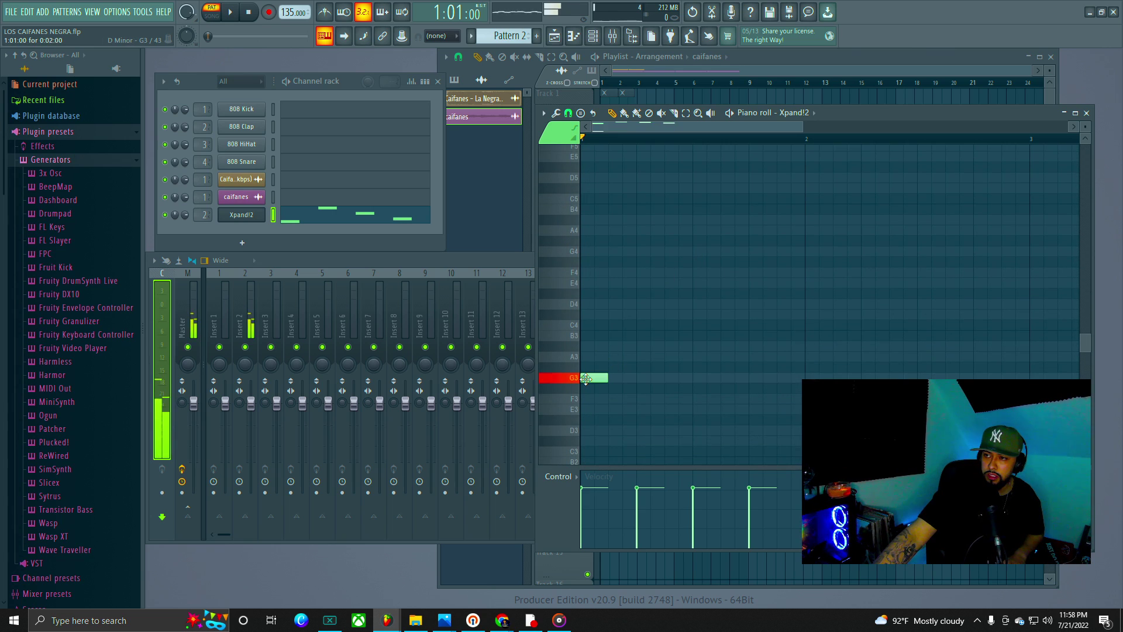
pyautogui.moveTo(610, 377); pyautogui.dragTo(675, 373)
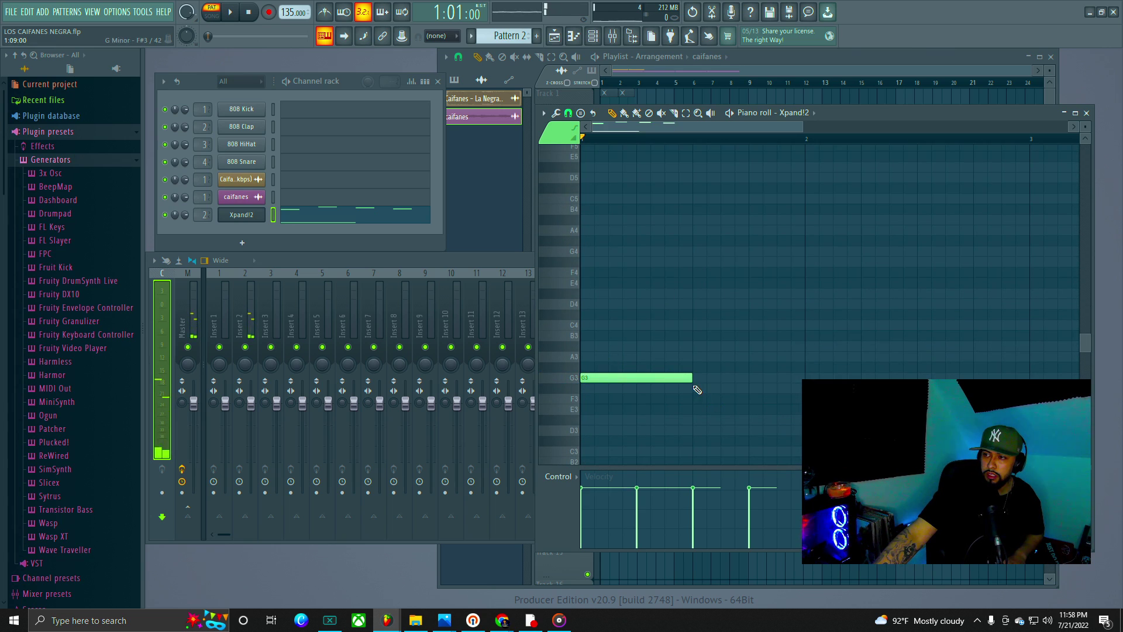
pyautogui.click(697, 390)
pyautogui.scroll(3, 740, 307)
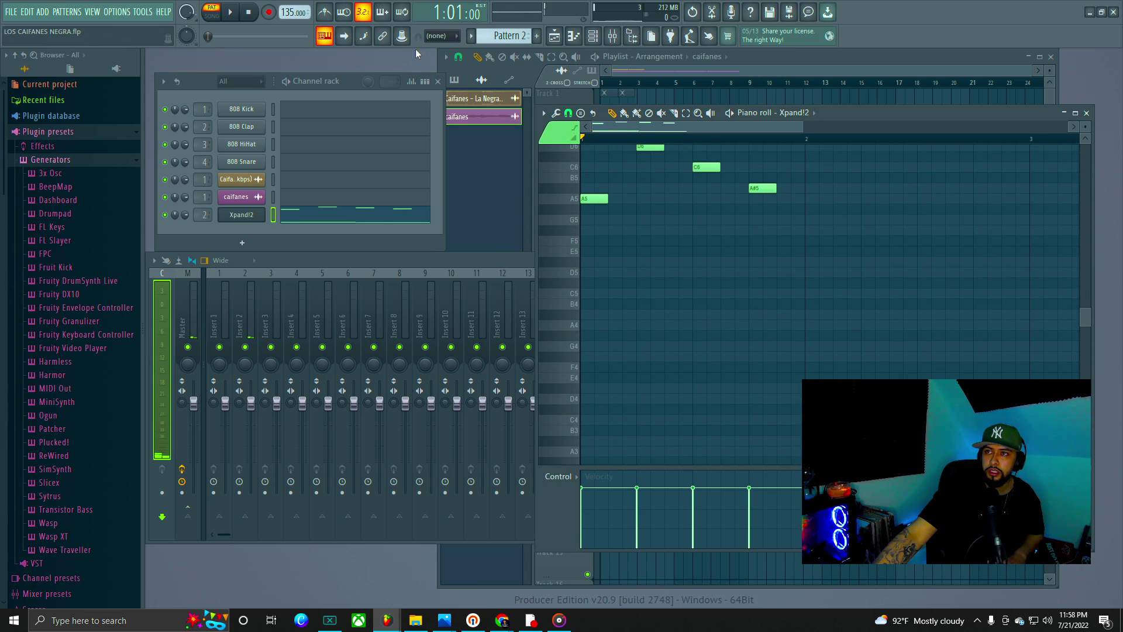
pyautogui.press('space')
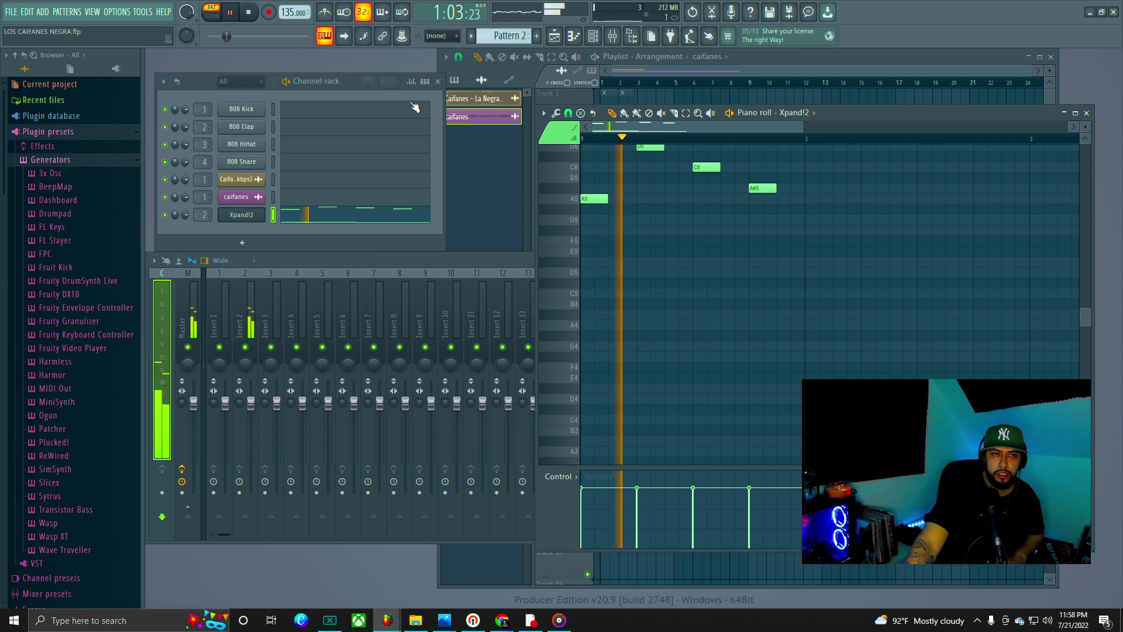
pyautogui.press('space')
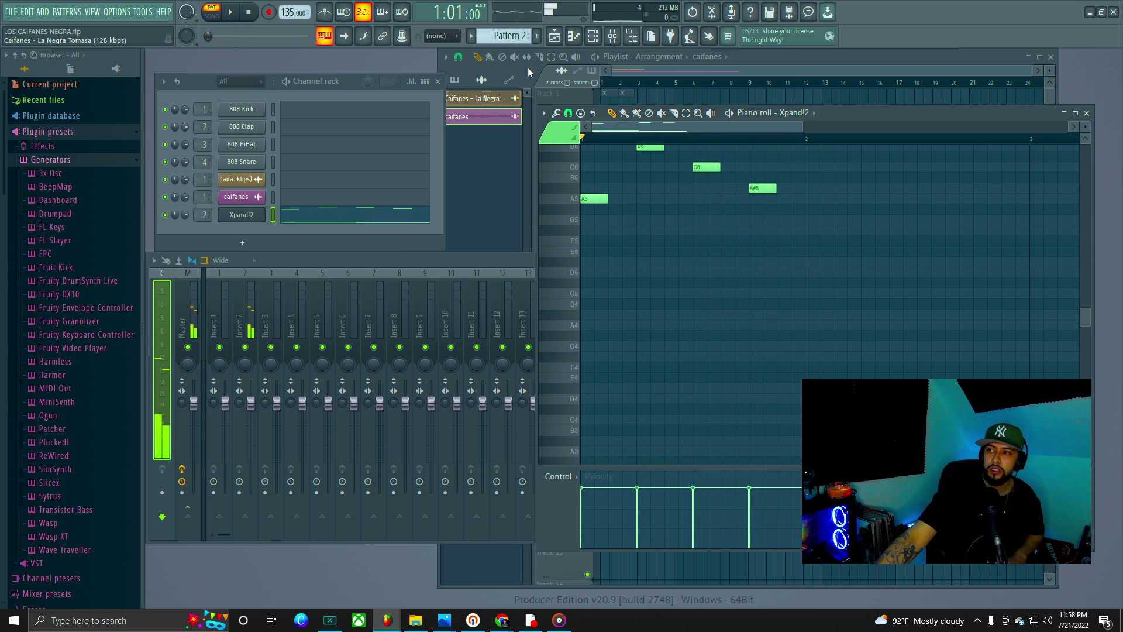
# Step: Add a D3 bass note 0:08:00 long and move it to the start of bar 2
pyautogui.scroll(-4, 779, 347)
pyautogui.rightClick(743, 389)
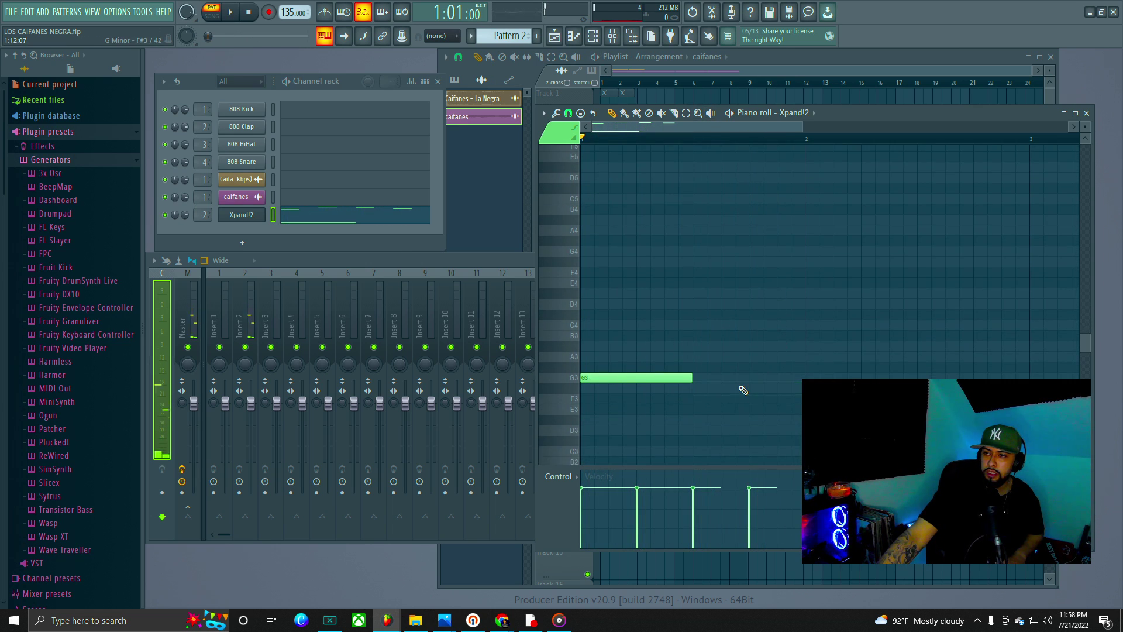
pyautogui.click(698, 429)
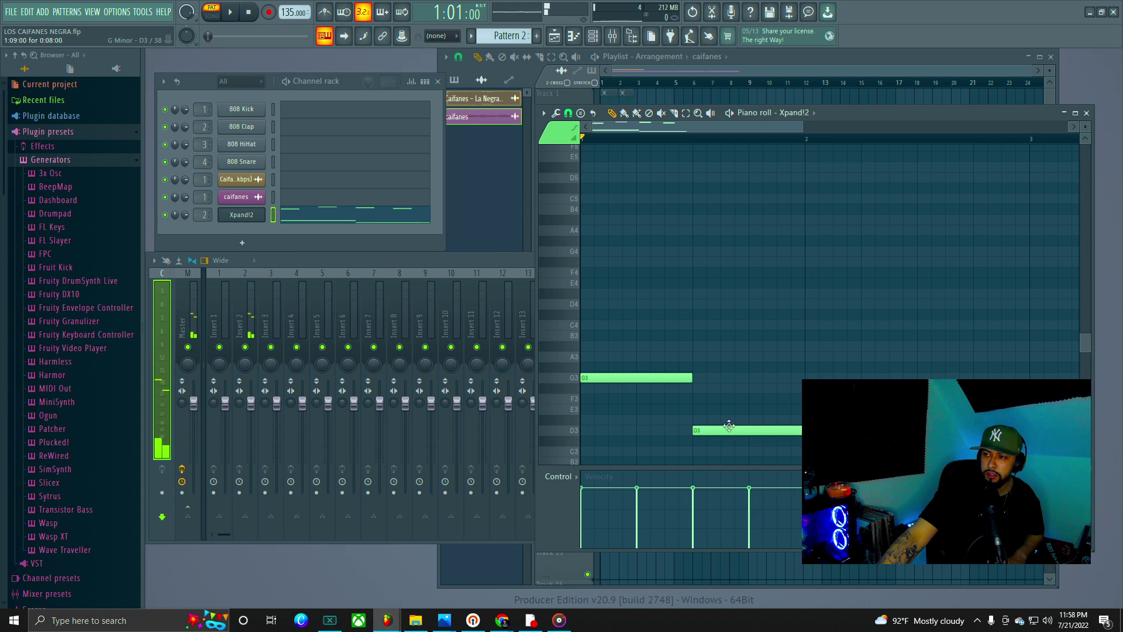
pyautogui.scroll(-2, 746, 419)
pyautogui.scroll(2, 715, 442)
pyautogui.rightClick(720, 430)
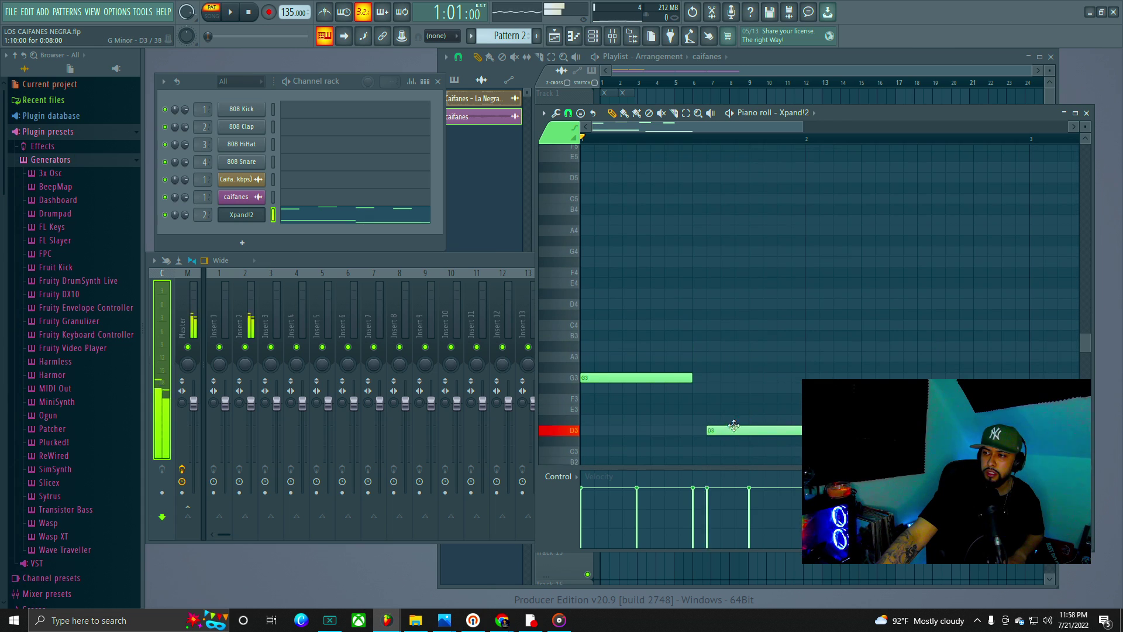
pyautogui.moveTo(744, 378); pyautogui.dragTo(774, 384)
pyautogui.rightClick(774, 385)
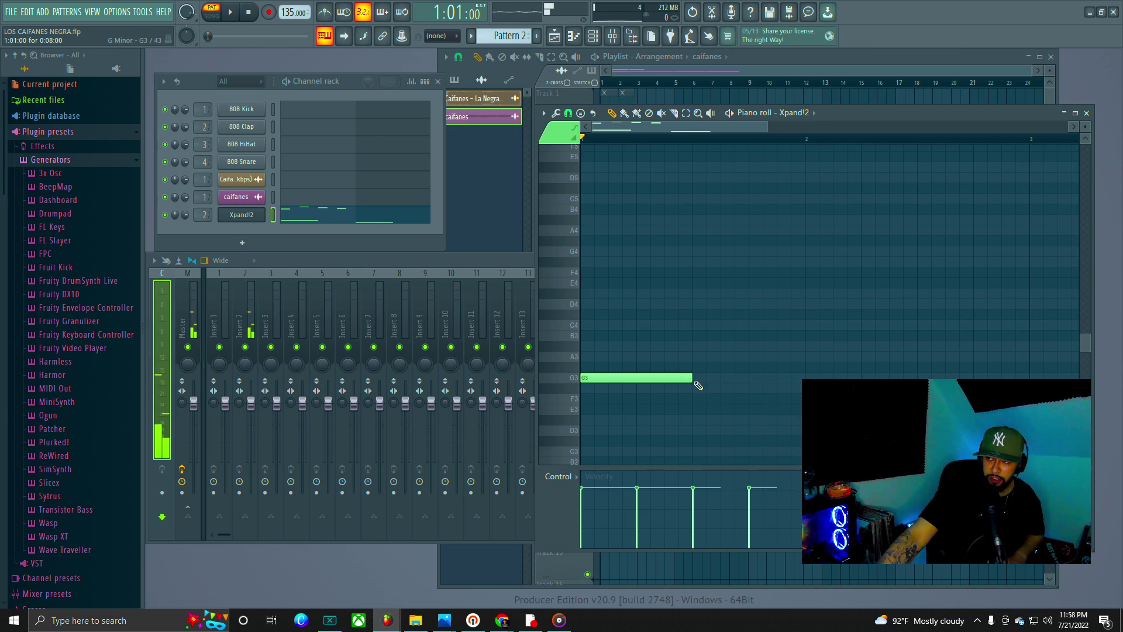
# Step: Extend the G3 bass note to fill all of bar 1 and play back the pattern
pyautogui.moveTo(700, 383); pyautogui.dragTo(806, 381)
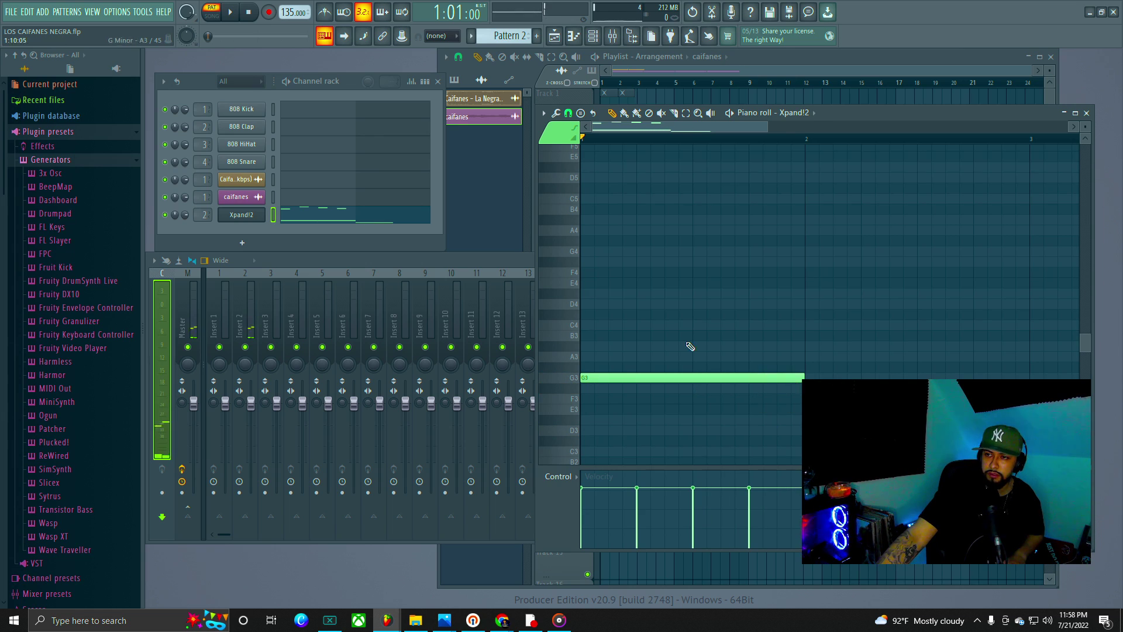
pyautogui.scroll(3, 707, 339)
pyautogui.scroll(3, 707, 333)
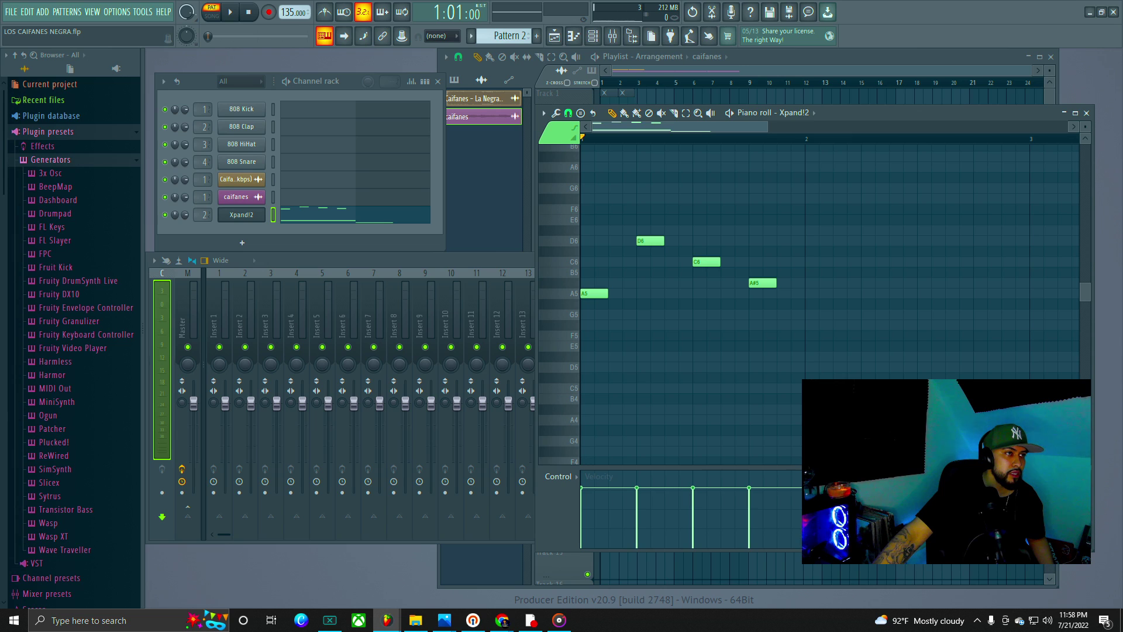
pyautogui.hotkey('alt', 'Tab')
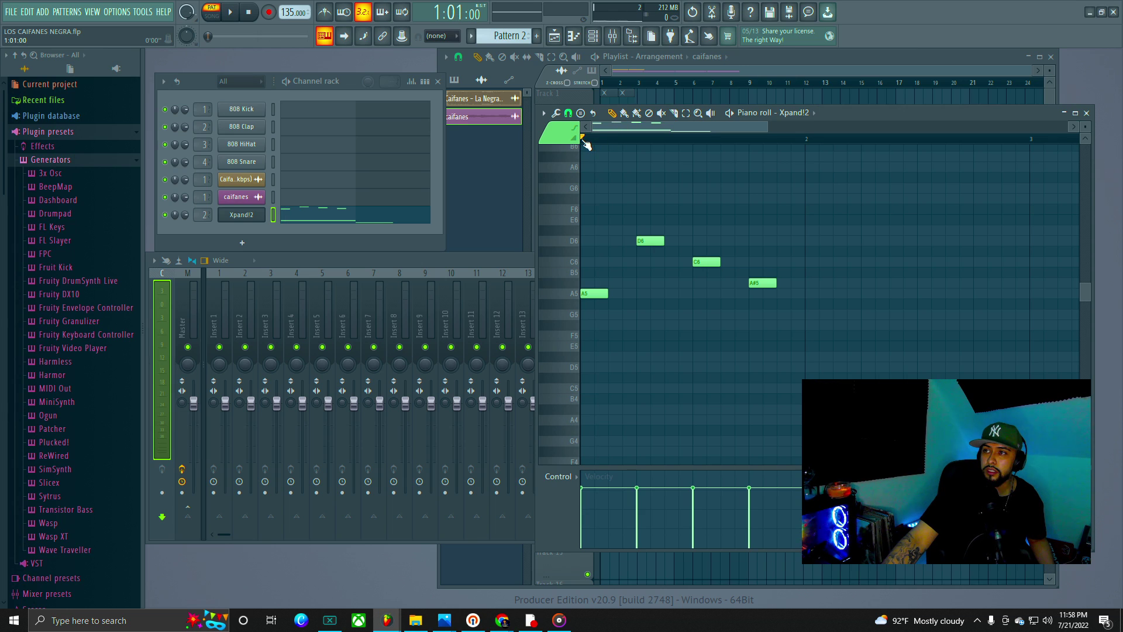
pyautogui.press('space')
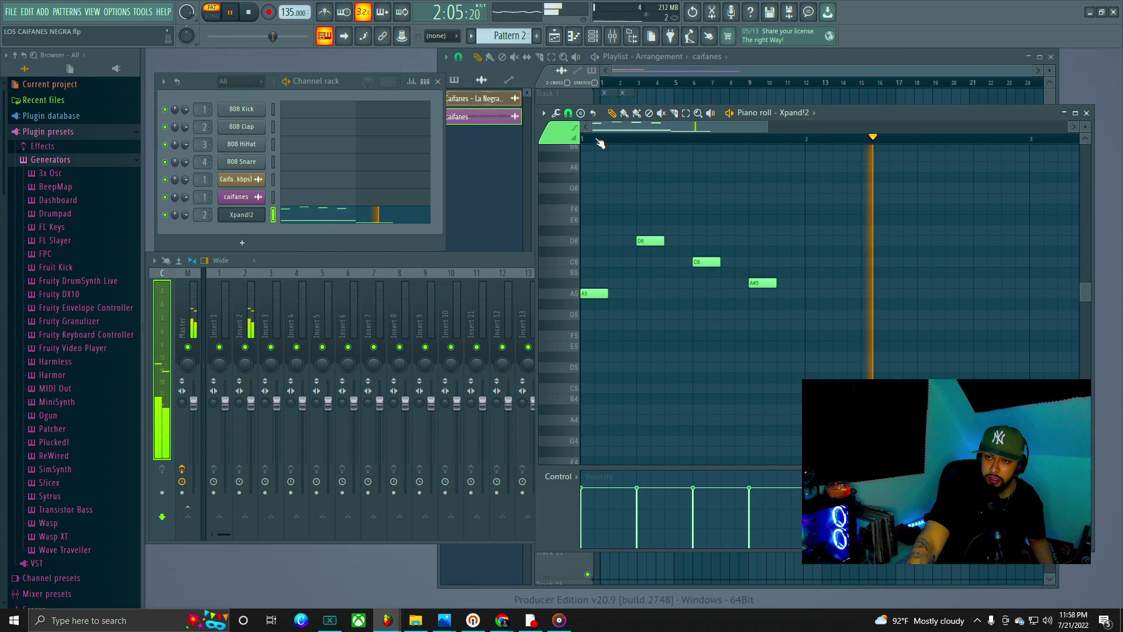
# Step: Stop playback and try F#6 and D7 notes between the A5 and D6 notes of bar 1, removing each one
pyautogui.press('space')
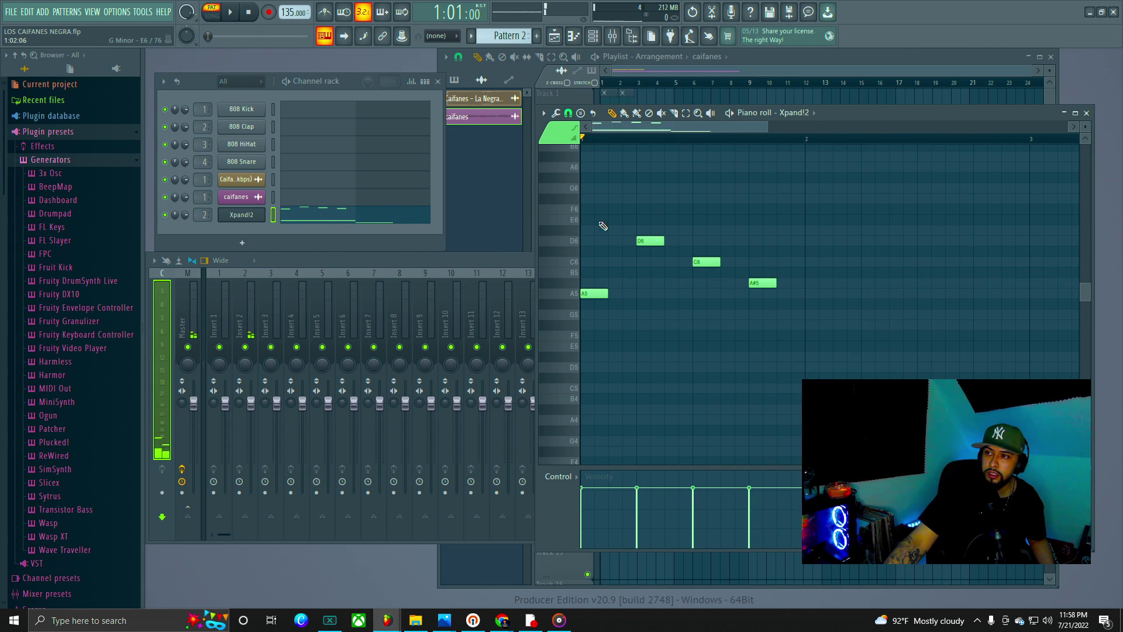
pyautogui.click(612, 197)
pyautogui.moveTo(832, 198); pyautogui.dragTo(629, 188)
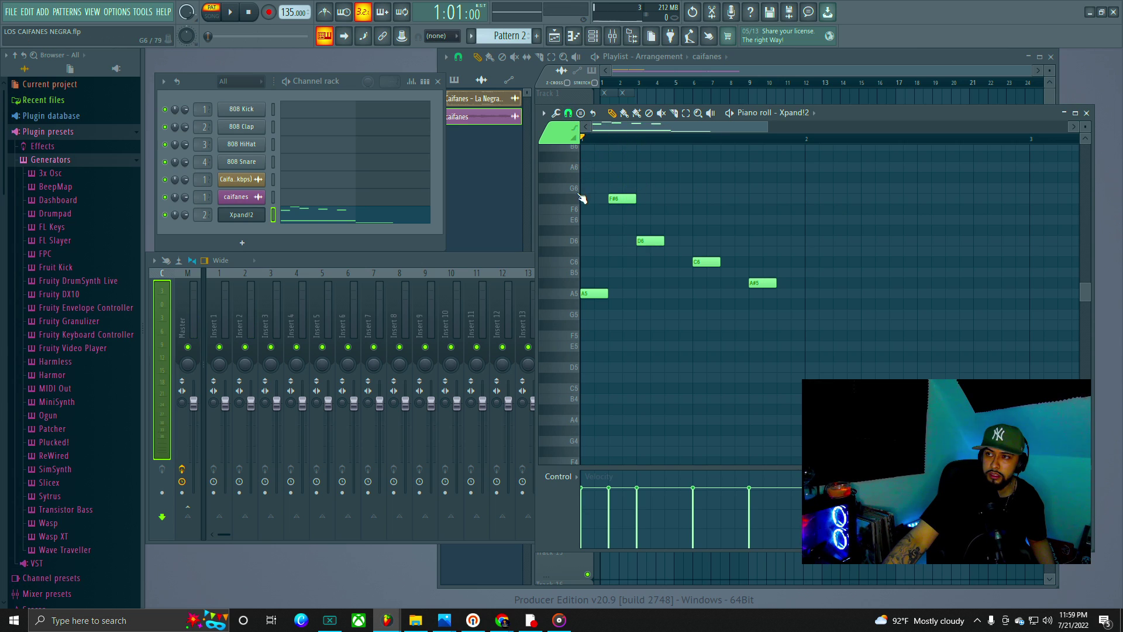
pyautogui.rightClick(624, 199)
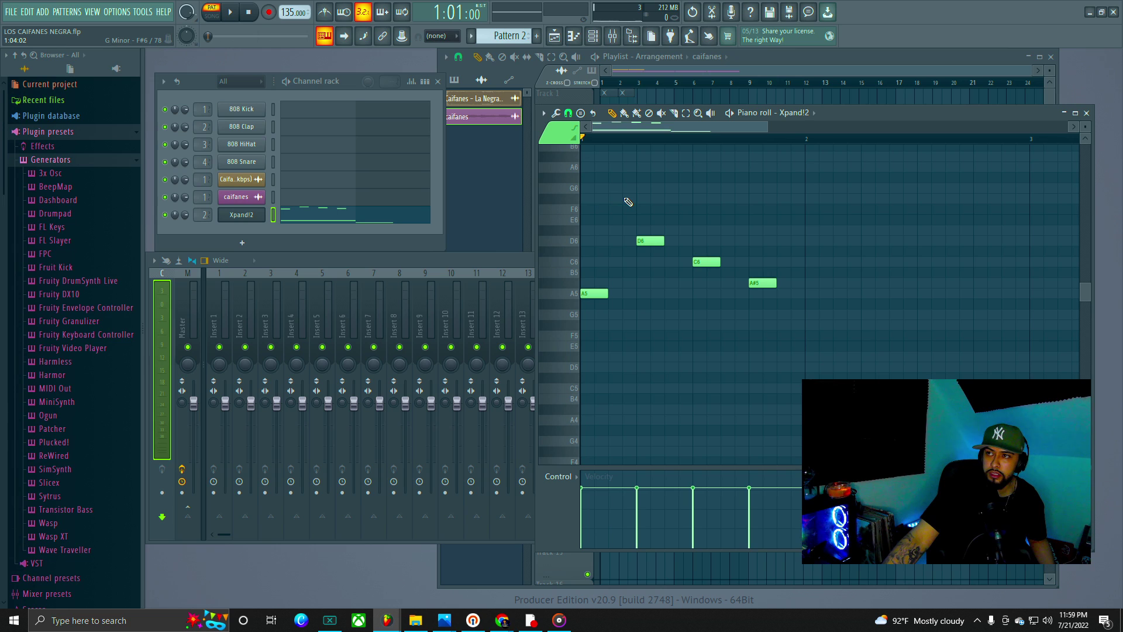
pyautogui.scroll(3, 632, 202)
pyautogui.click(627, 209)
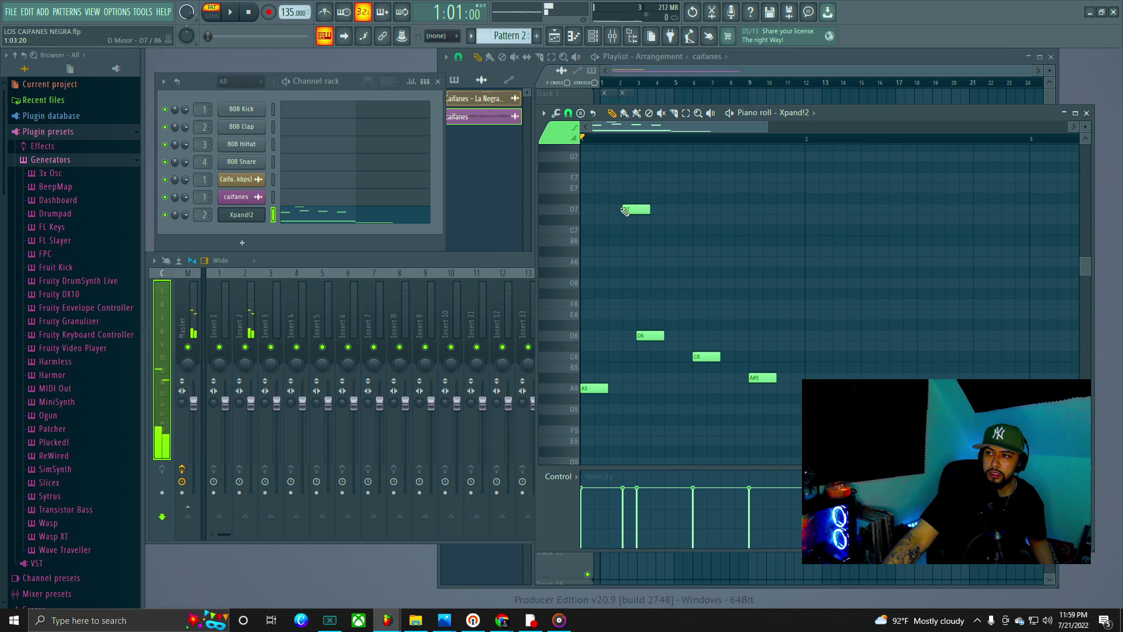
pyautogui.rightClick(630, 209)
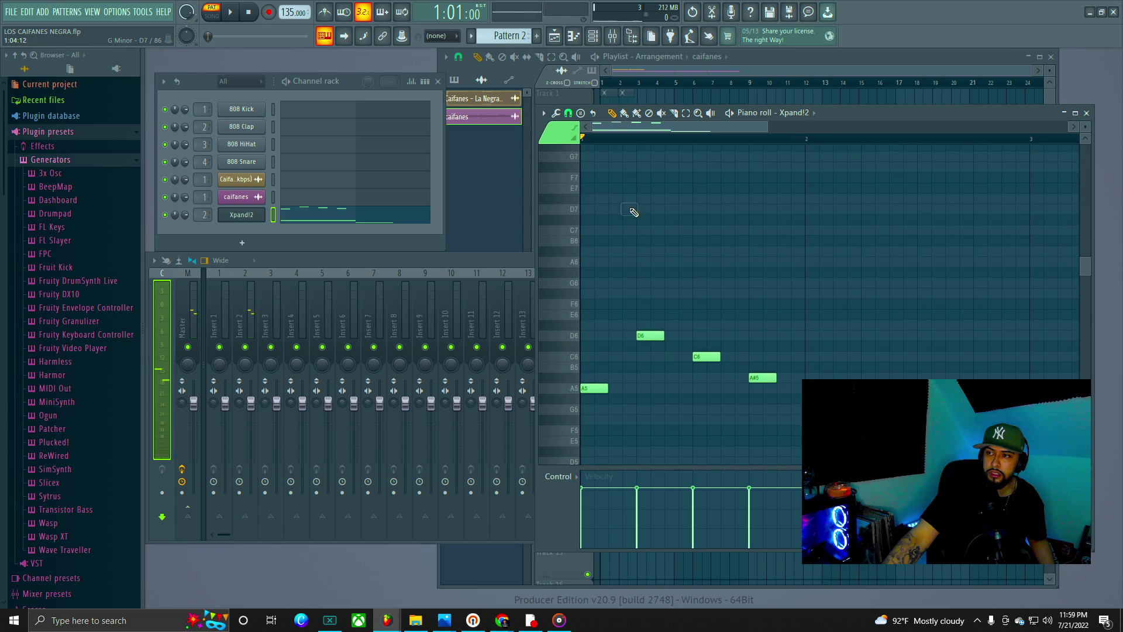
pyautogui.click(611, 293)
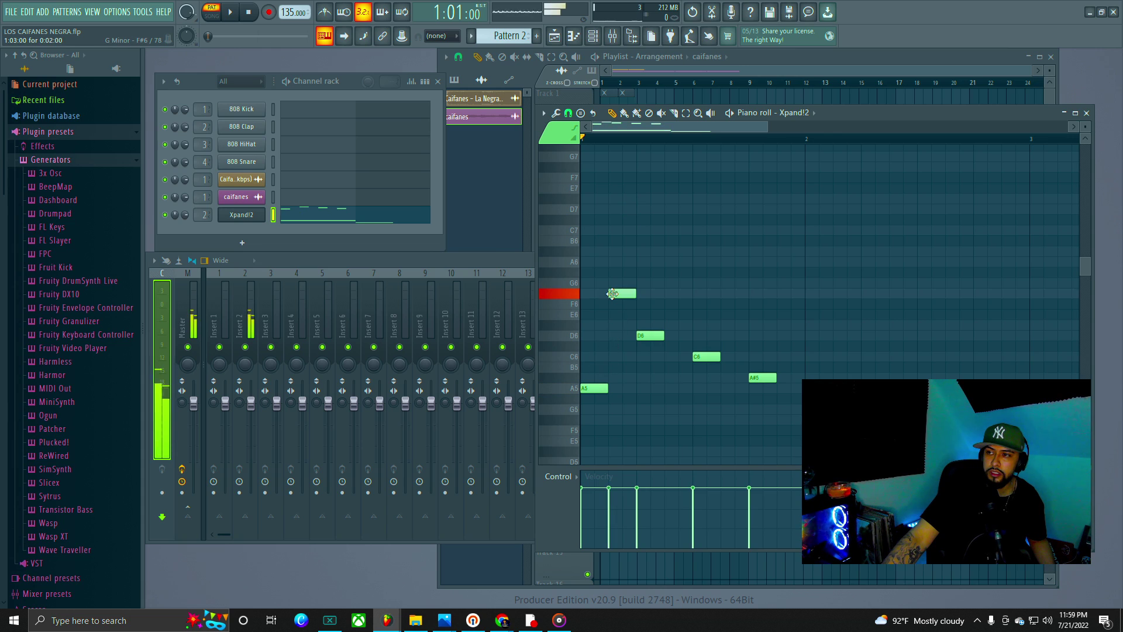
pyautogui.rightClick(614, 293)
pyautogui.click(591, 386)
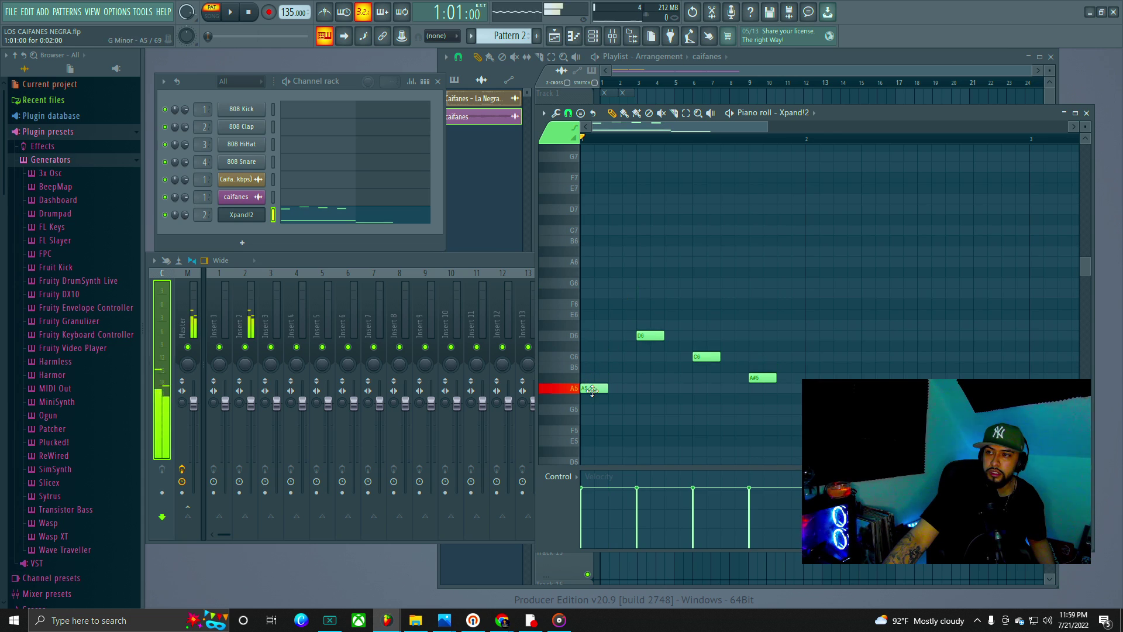
# Step: Add a G6 note at step 3 and an A#5 note at step 7 of bar 1, and play back the pattern
pyautogui.click(614, 283)
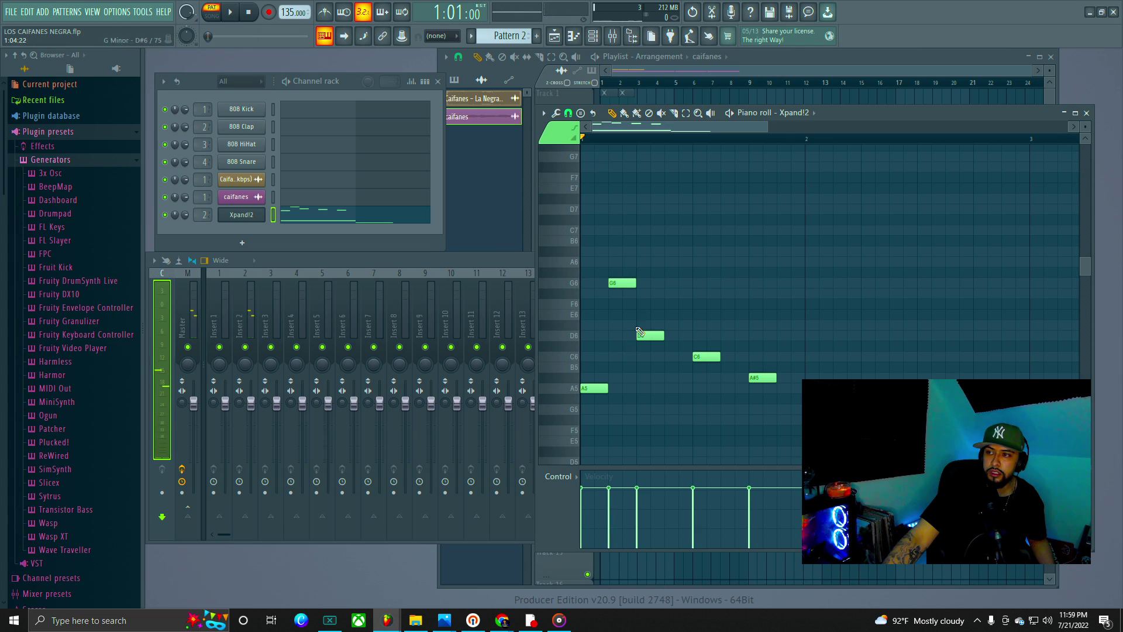
pyautogui.click(673, 379)
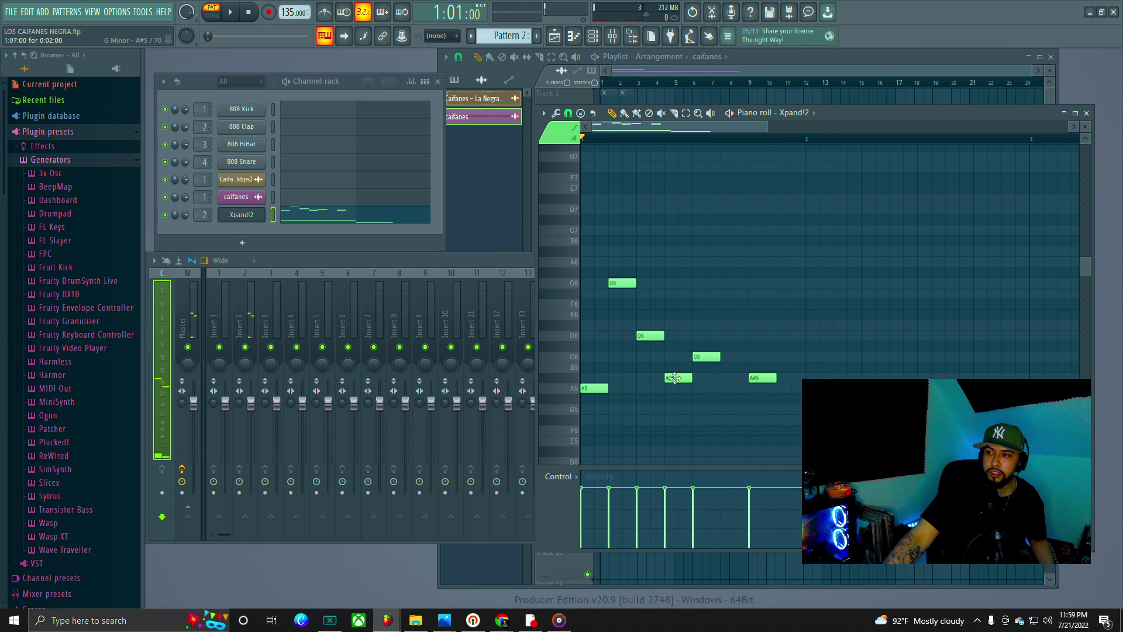
pyautogui.press('space')
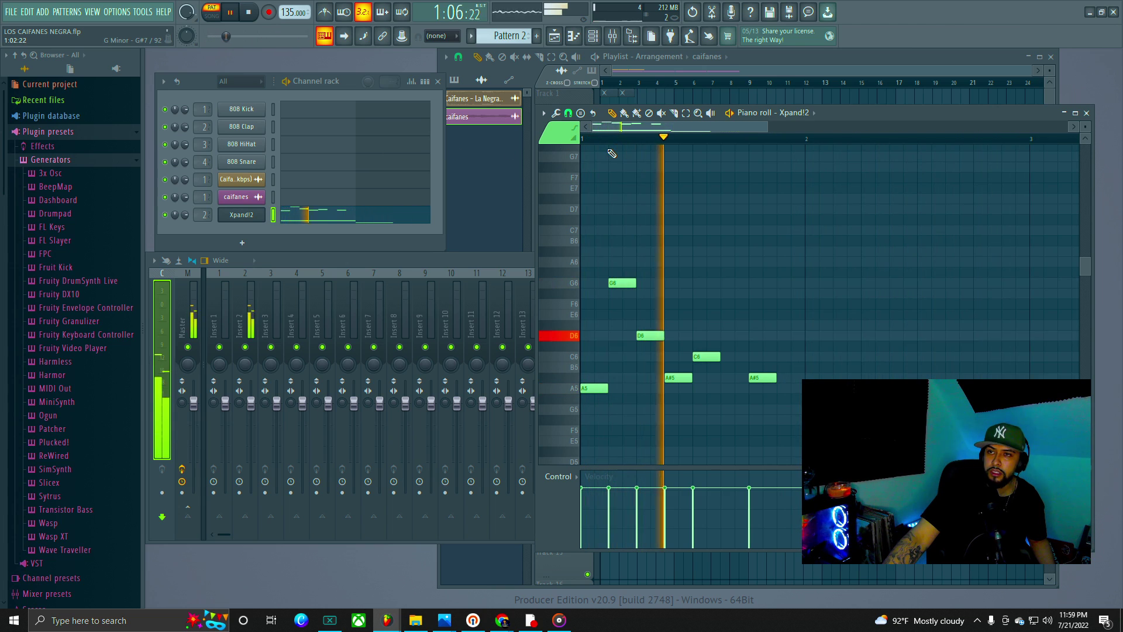
pyautogui.moveTo(991, 115); pyautogui.dragTo(820, 220)
pyautogui.scroll(-3, 763, 256)
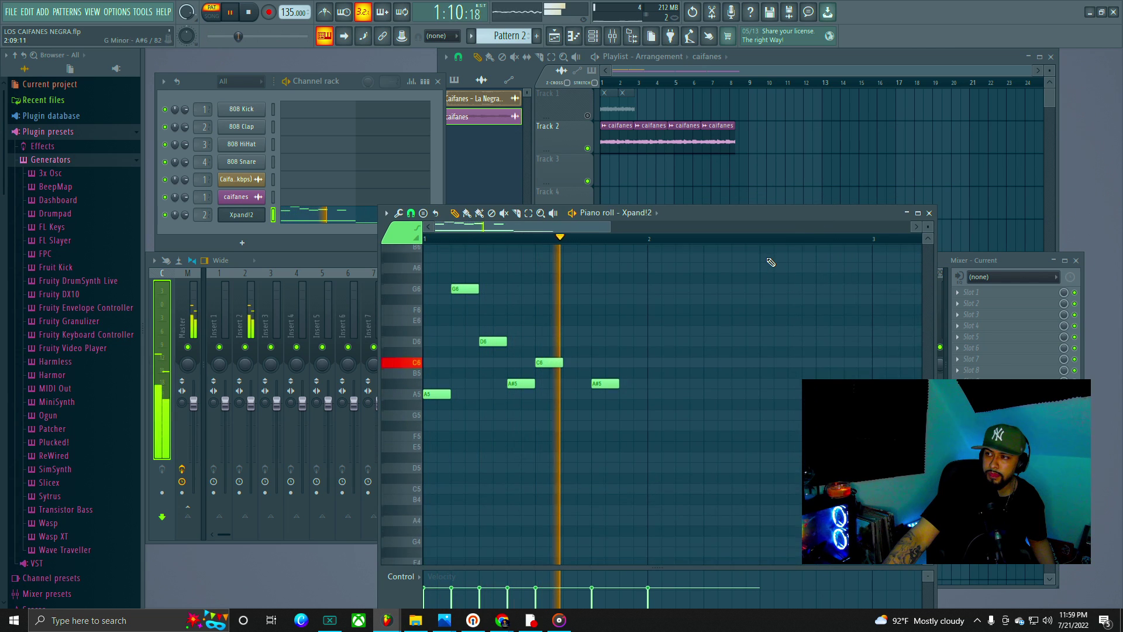
pyautogui.scroll(1, 760, 251)
pyautogui.scroll(-4, 758, 247)
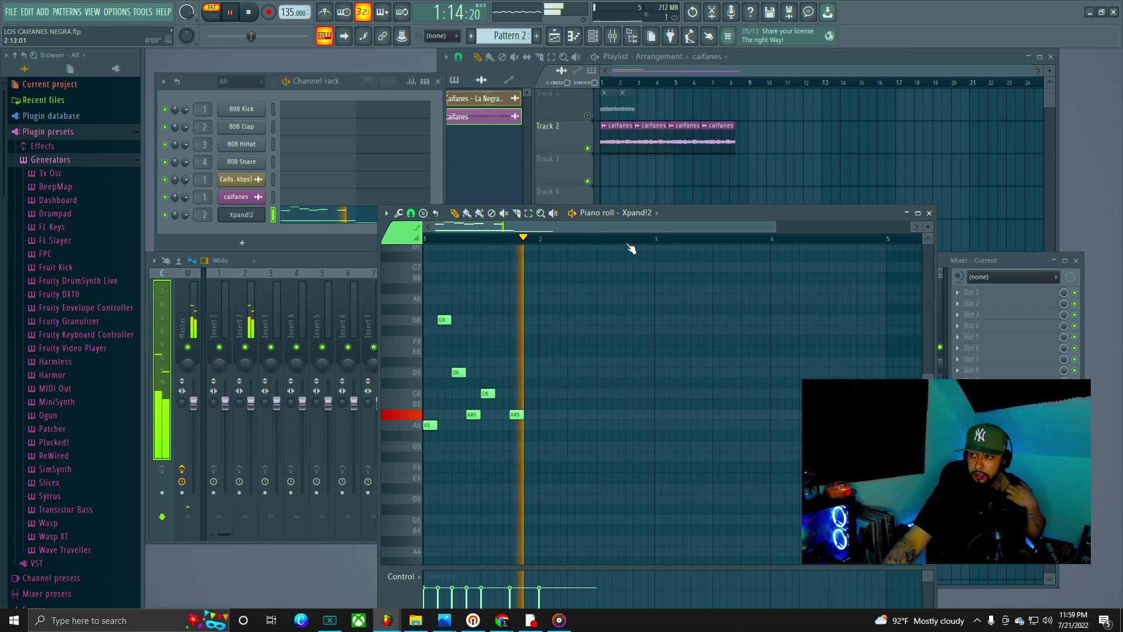
pyautogui.click(234, 16)
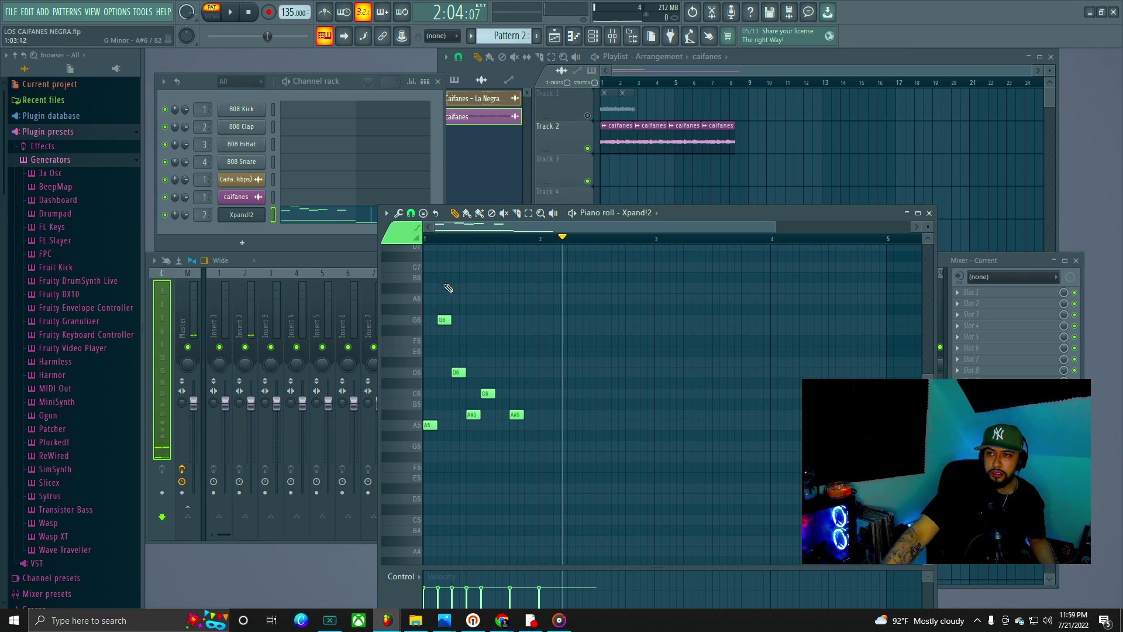
pyautogui.press('space')
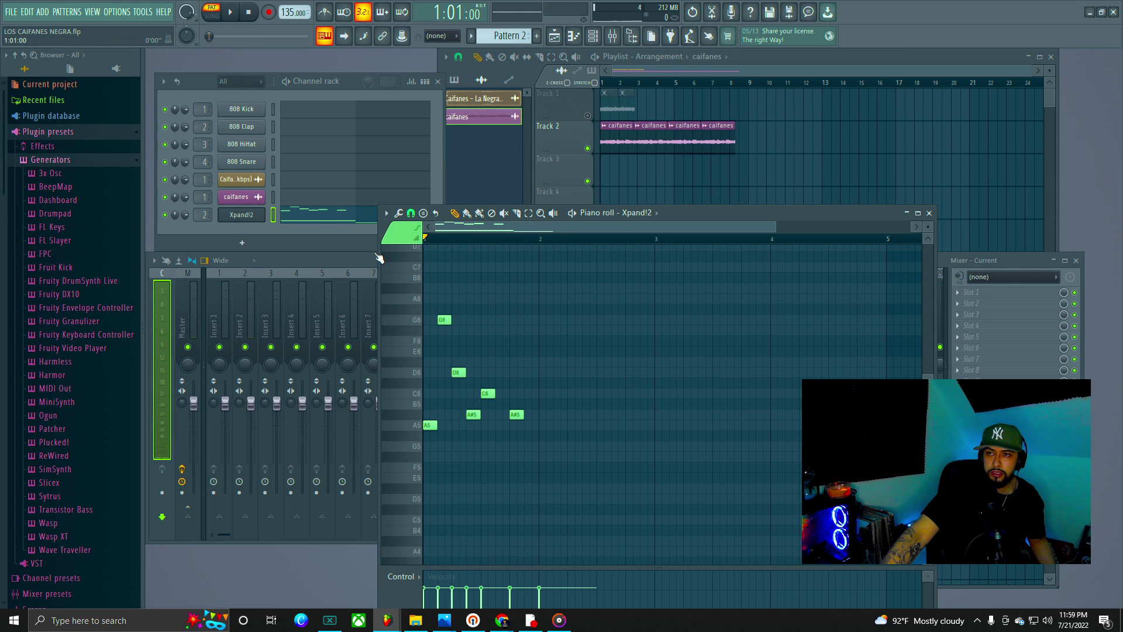
# Step: Open the Xpand!2 instrument window and arrange it side by side with the piano roll
pyautogui.click(248, 217)
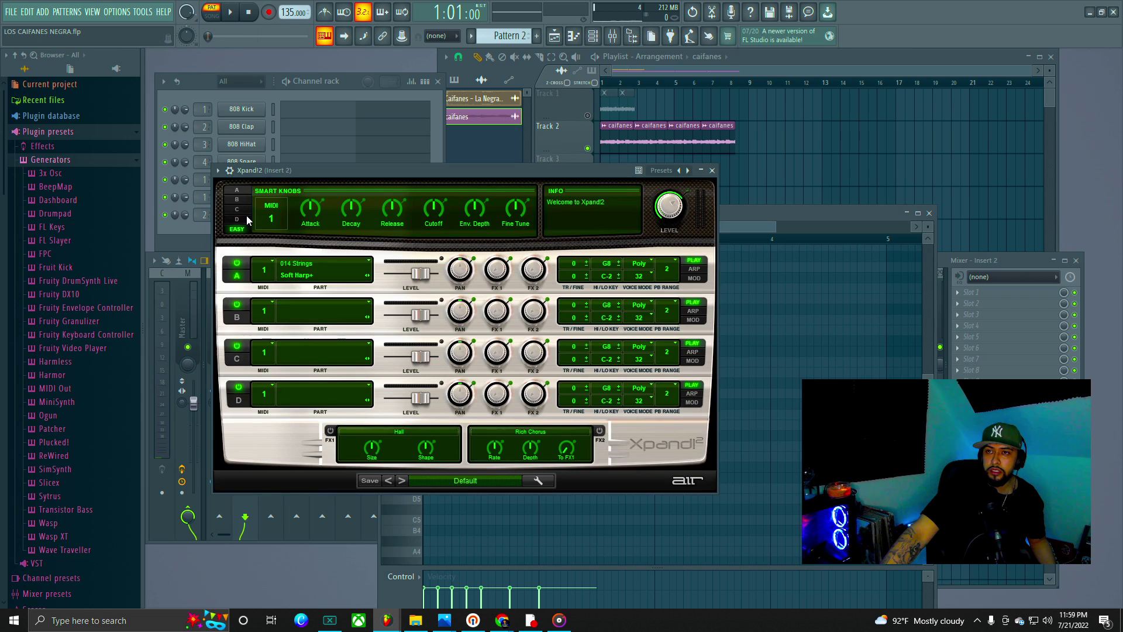
pyautogui.click(217, 170)
pyautogui.click(261, 346)
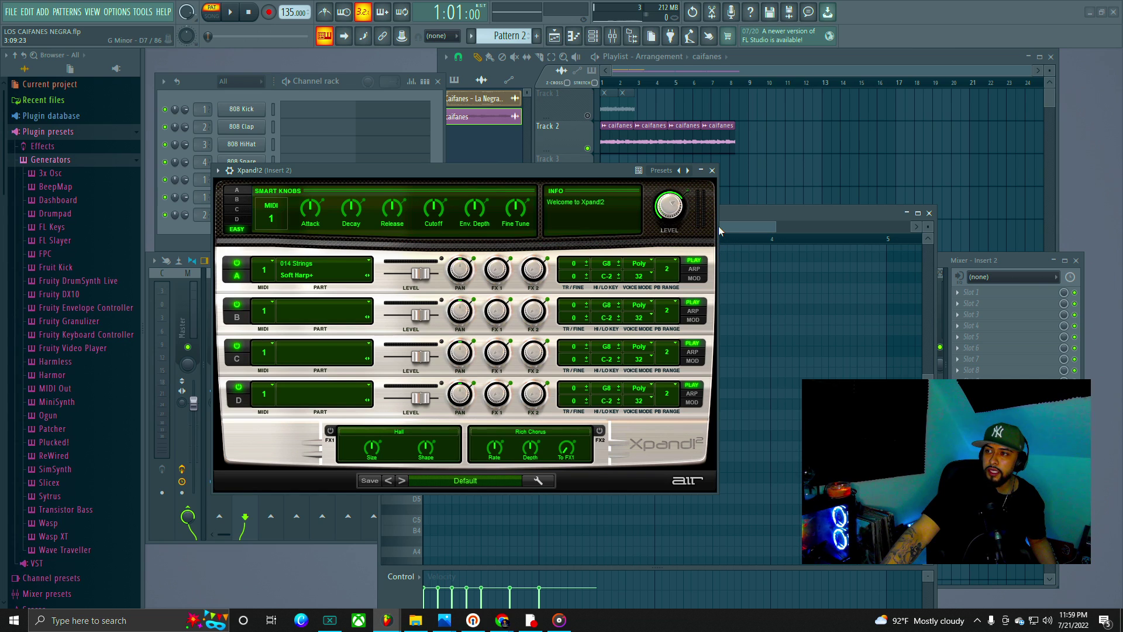
pyautogui.moveTo(562, 170); pyautogui.dragTo(374, 29)
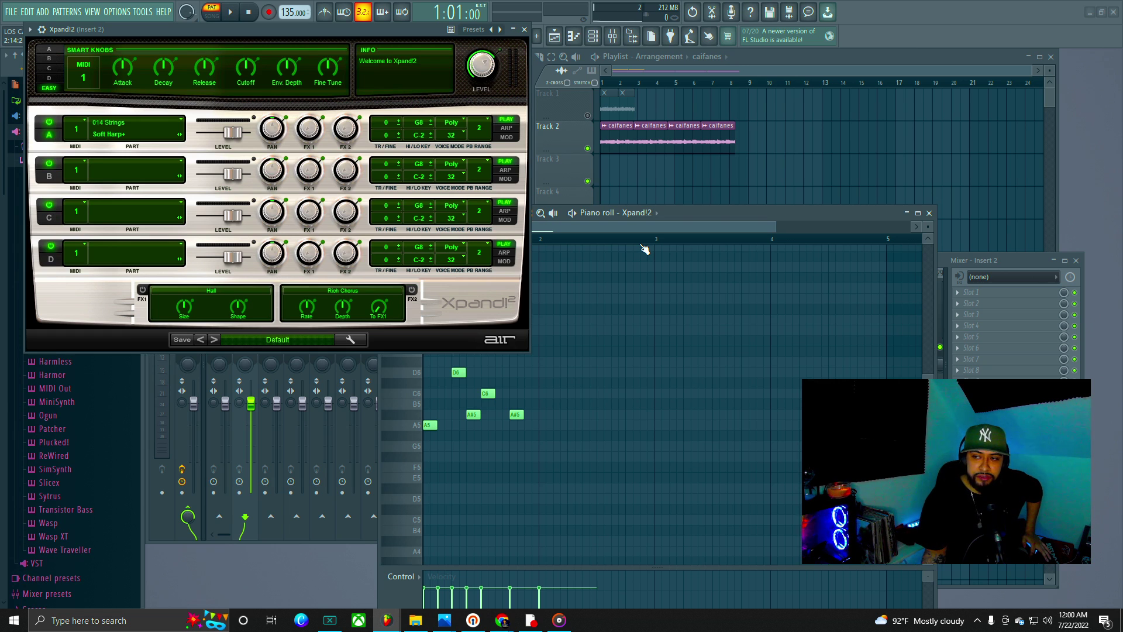
pyautogui.moveTo(694, 212); pyautogui.dragTo(834, 87)
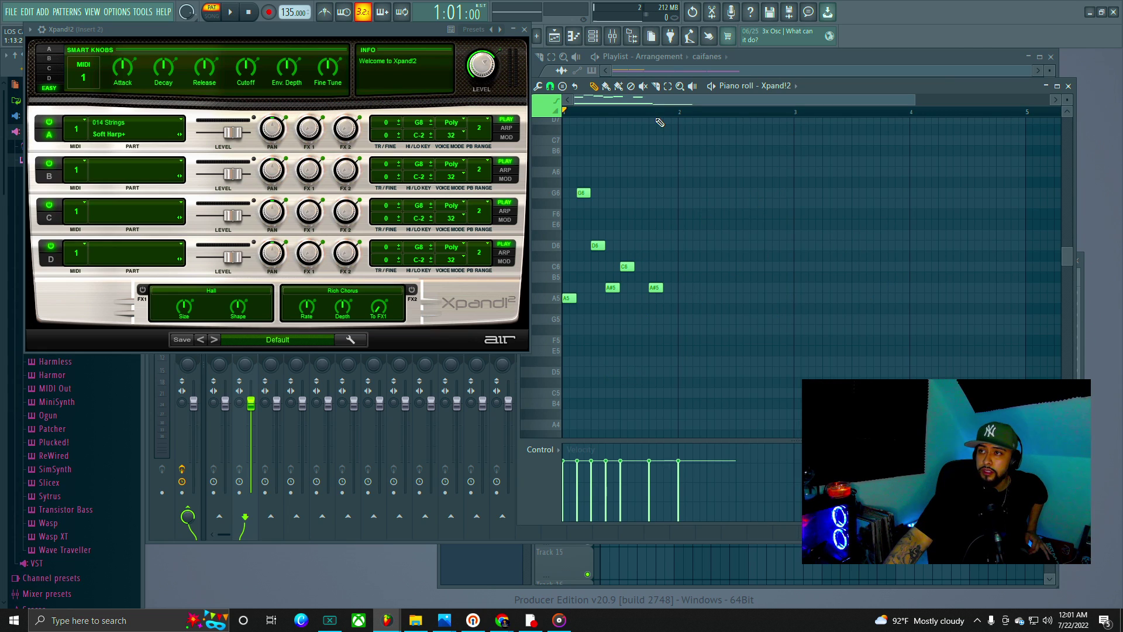
# Step: Play back the pattern several times from the start to check the bar 1 melody with the bass notes
pyautogui.click(233, 12)
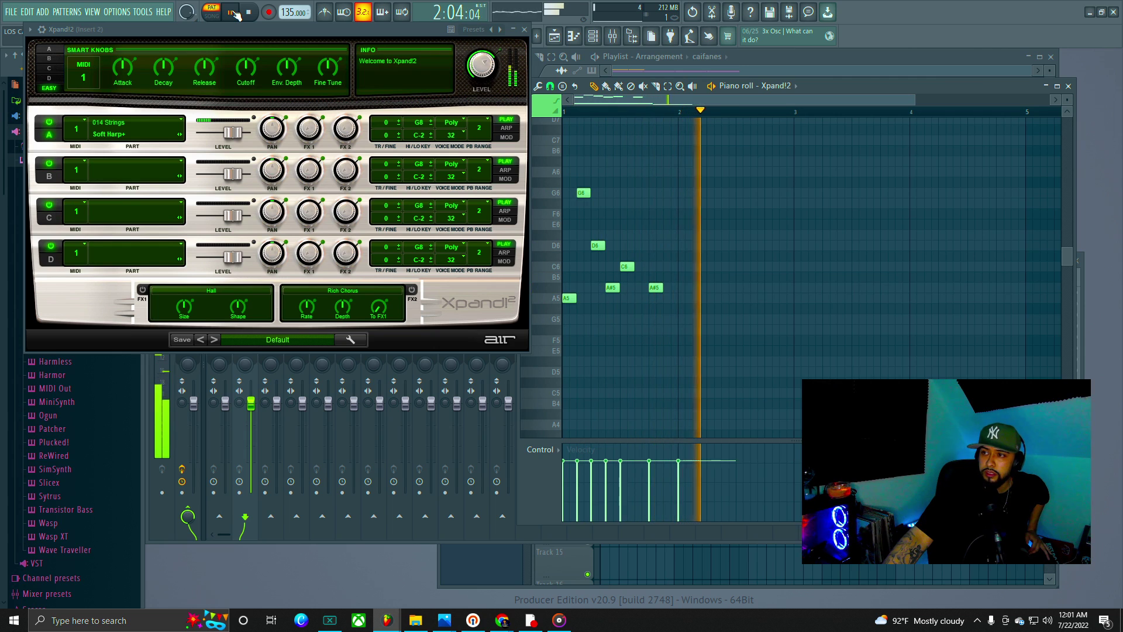
pyautogui.click(234, 12)
pyautogui.click(234, 13)
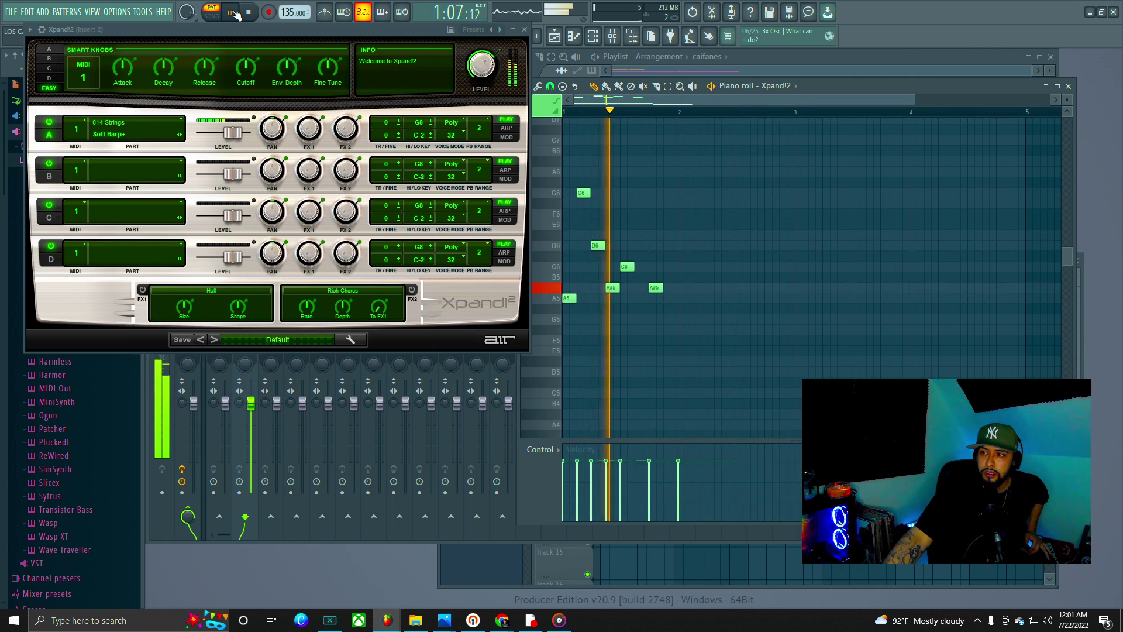
pyautogui.click(234, 13)
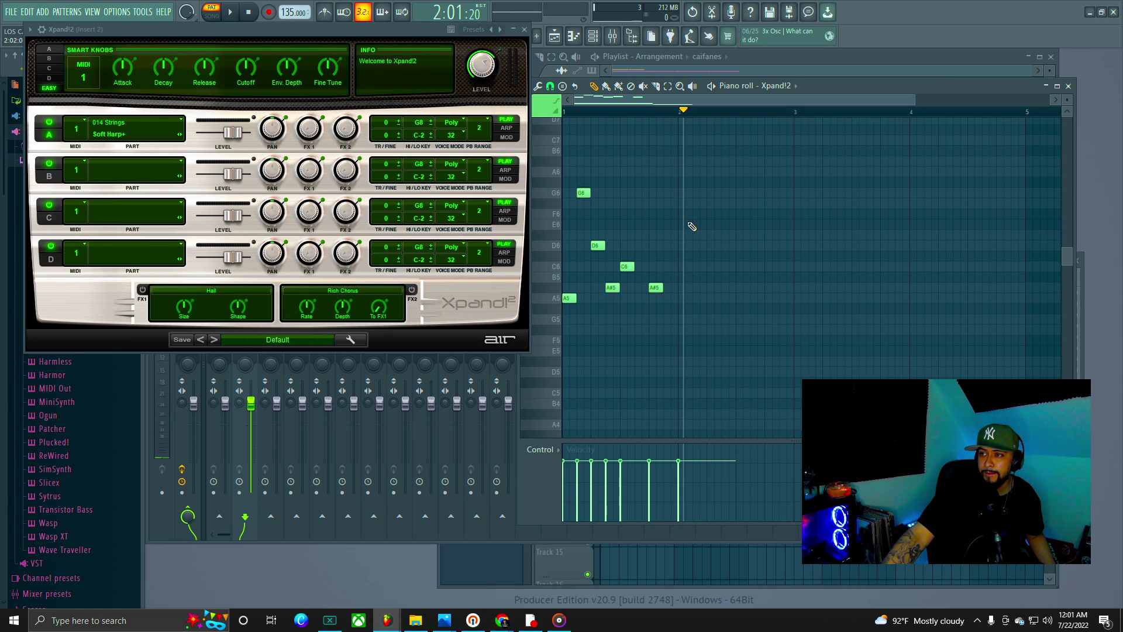
pyautogui.moveTo(683, 111); pyautogui.dragTo(626, 138)
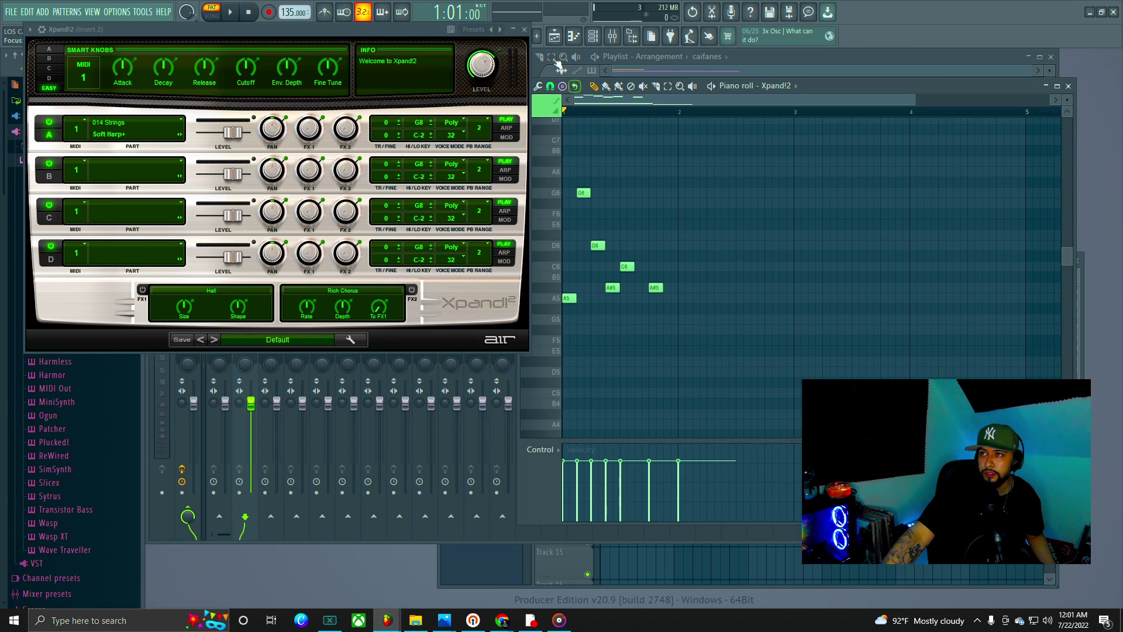
pyautogui.click(231, 12)
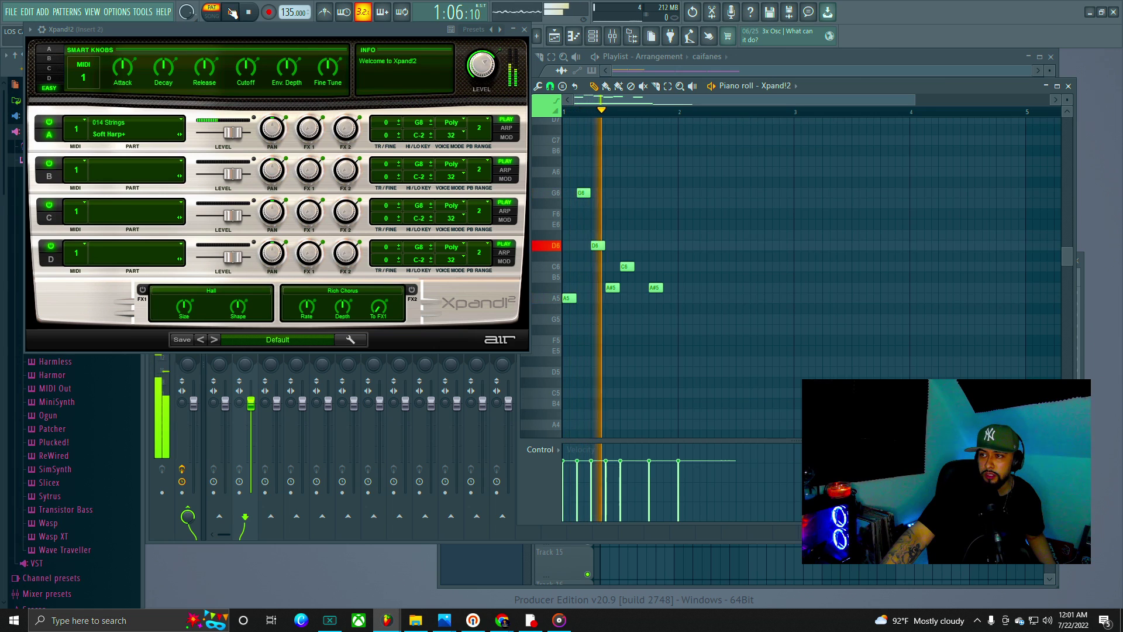
pyautogui.click(232, 12)
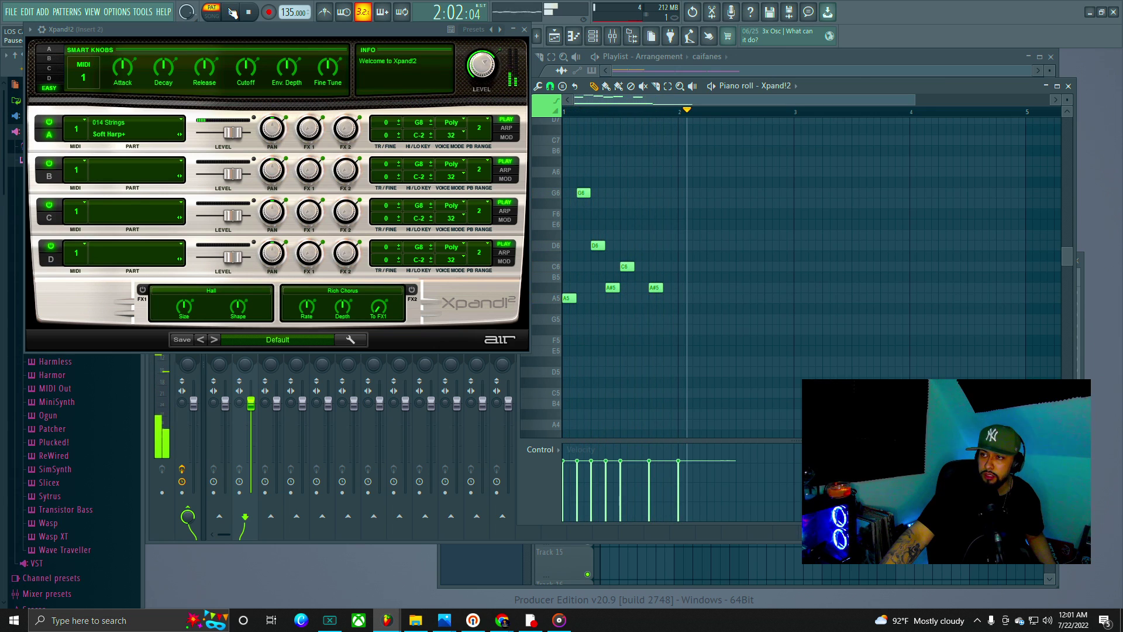
# Step: Reposition the piano roll beside the Xpand!2 window, return the playhead to the start of bar 1 and replay the pattern
pyautogui.moveTo(834, 87); pyautogui.dragTo(749, 238)
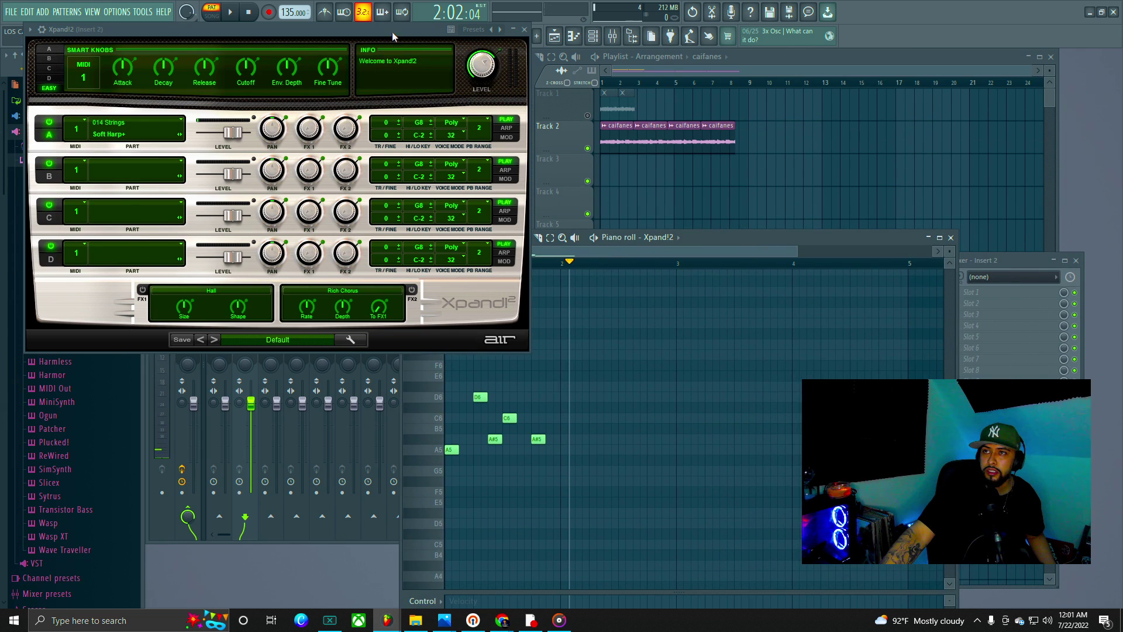
pyautogui.moveTo(726, 240); pyautogui.dragTo(837, 69)
pyautogui.click(615, 99)
pyautogui.moveTo(615, 100); pyautogui.dragTo(554, 99)
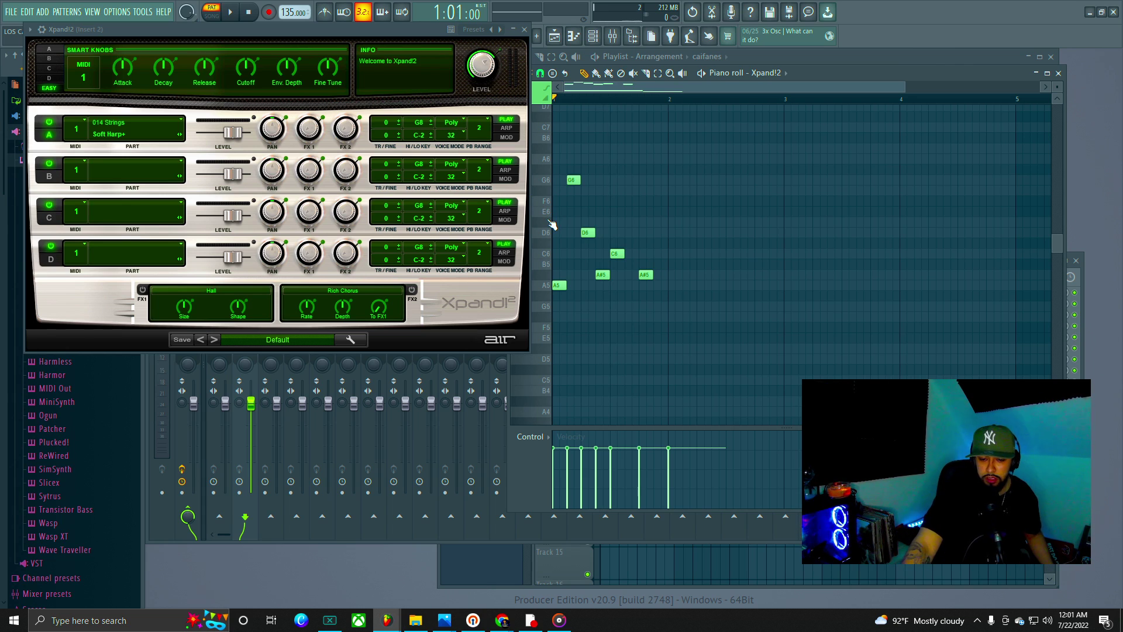
pyautogui.press('space')
pyautogui.press('space')
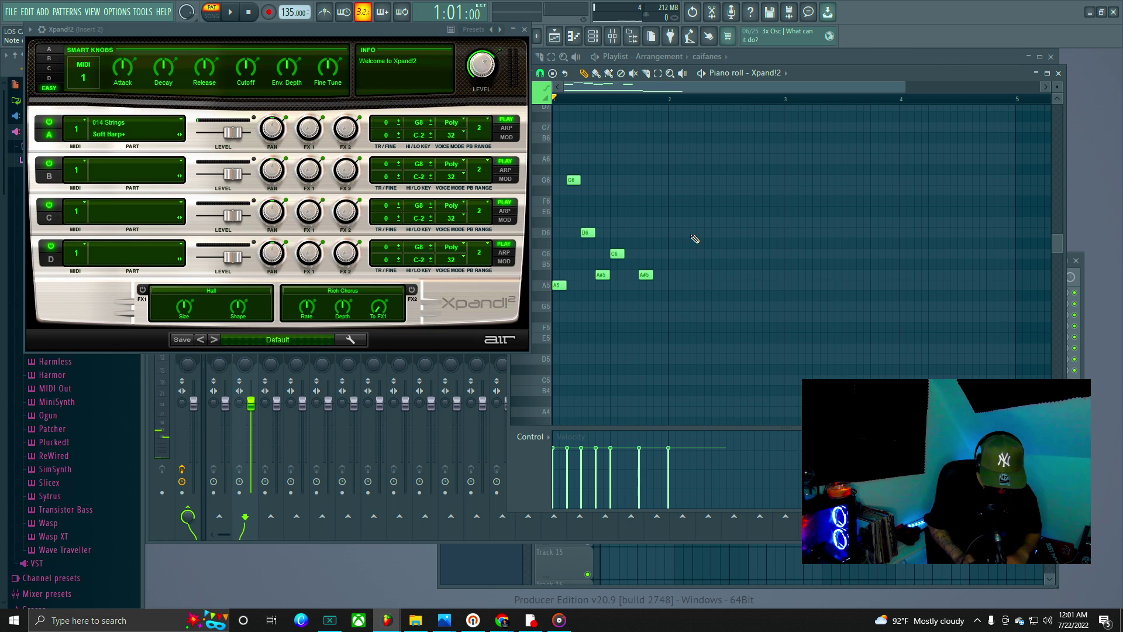
# Step: Audition candidate melody notes for bar 2 by playing Xpand!2 live, including D#6, F6 and C#6
pyautogui.press('t')
pyautogui.press('3')
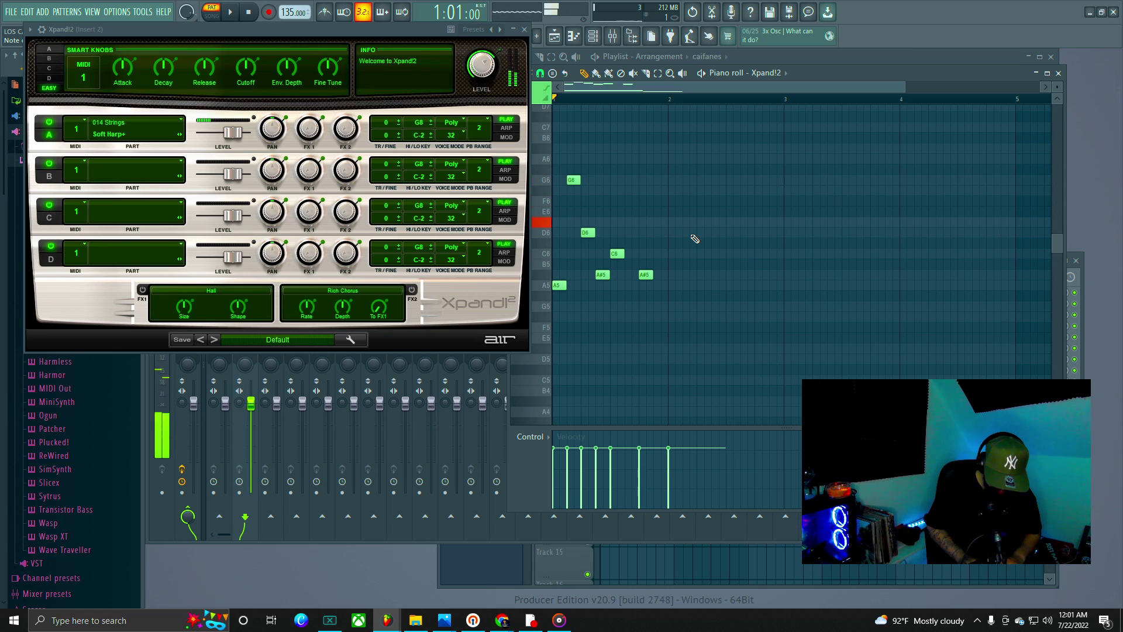
pyautogui.press('e')
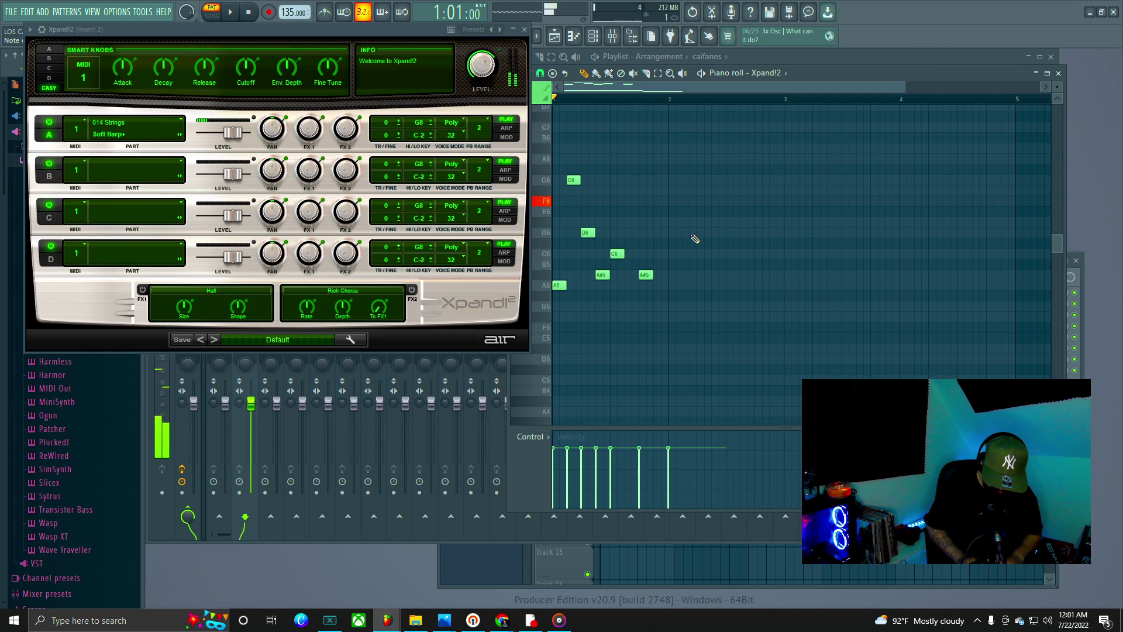
pyautogui.press('t')
pyautogui.press('2')
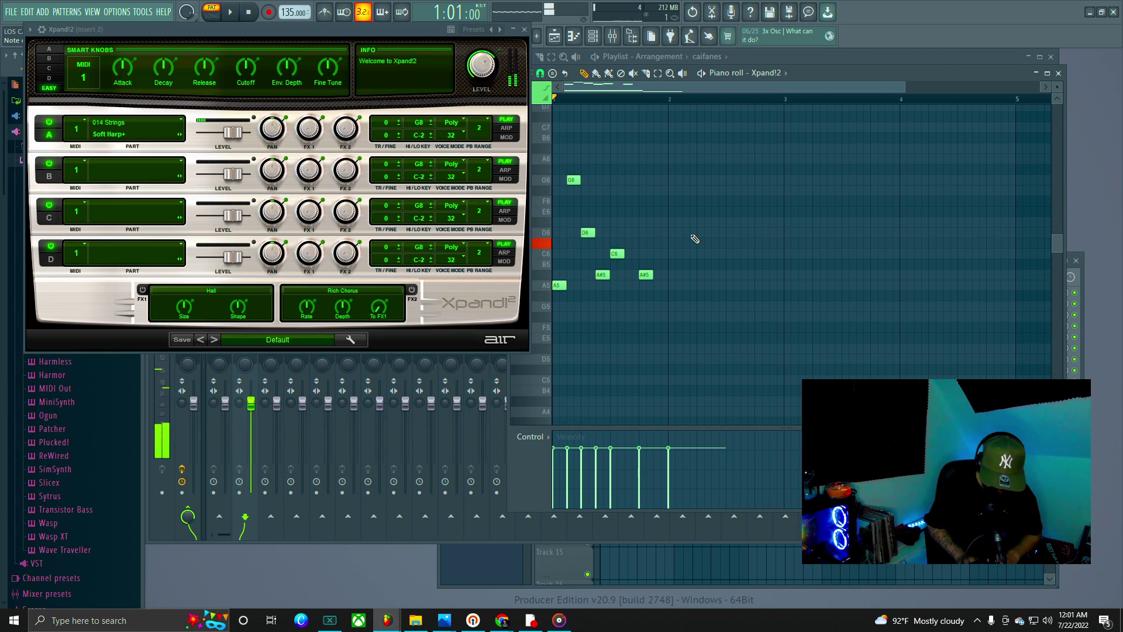
pyautogui.press('t')
pyautogui.press('r')
pyautogui.press('3')
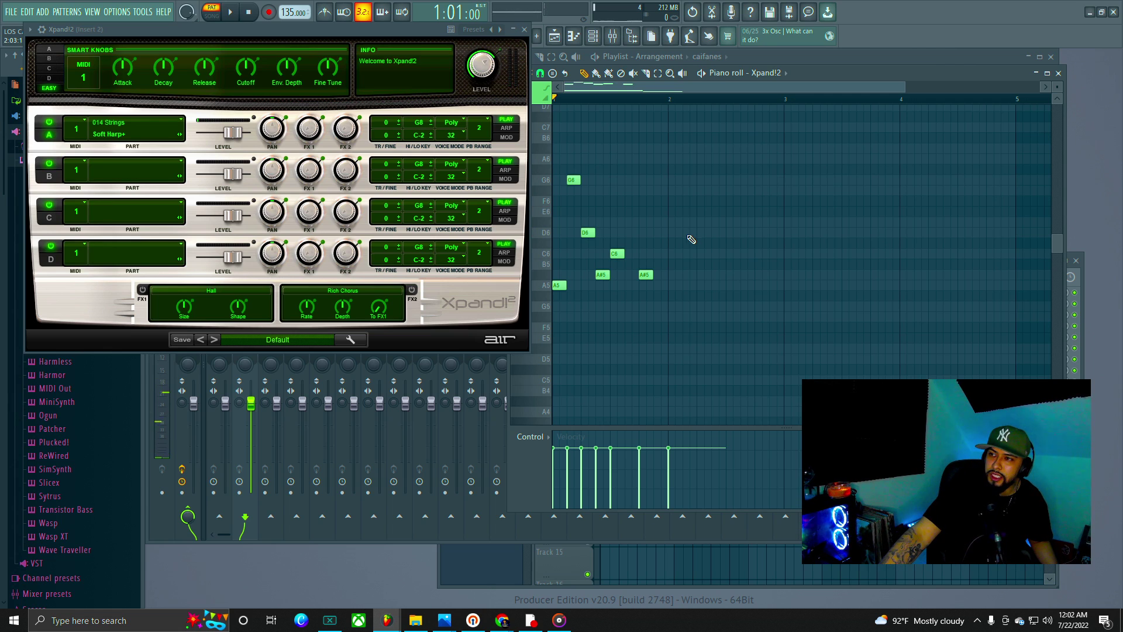
# Step: Add a D6 note at the start of bar 2 and an F#6 note at step 3, discarding trial notes near step 5
pyautogui.click(675, 233)
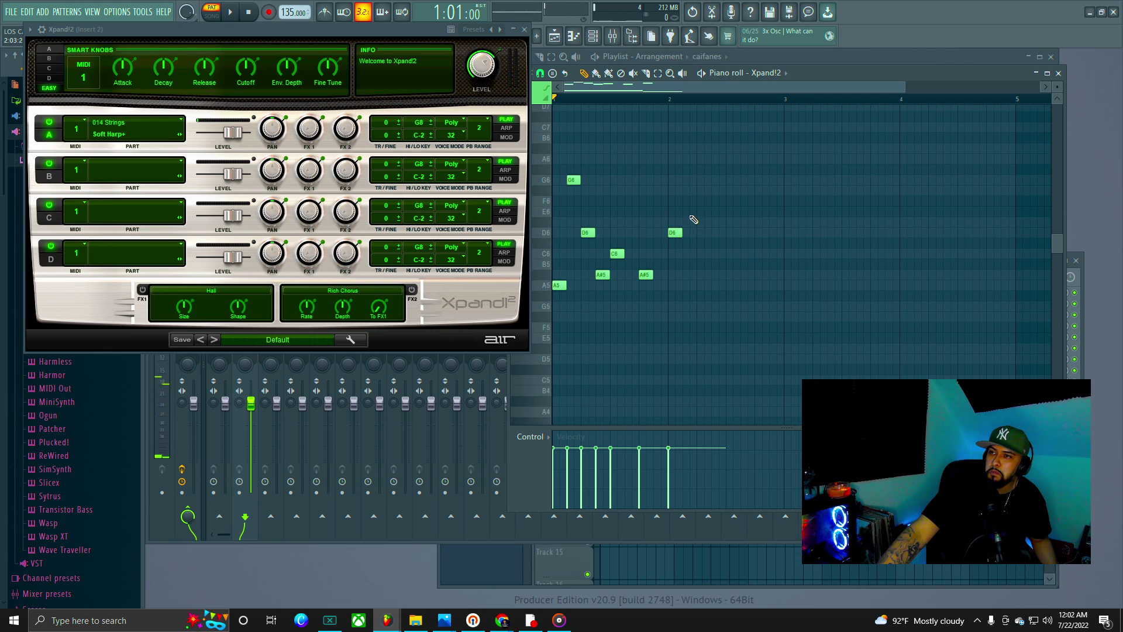
pyautogui.click(704, 189)
pyautogui.rightClick(704, 190)
pyautogui.click(704, 199)
pyautogui.rightClick(703, 203)
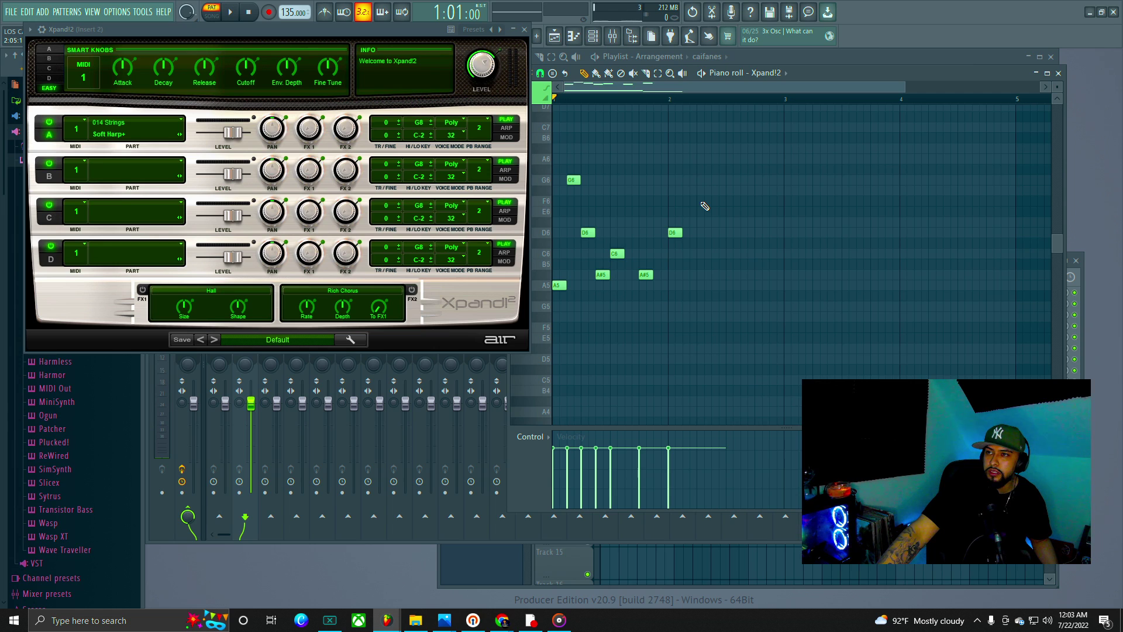
pyautogui.click(702, 222)
pyautogui.rightClick(704, 223)
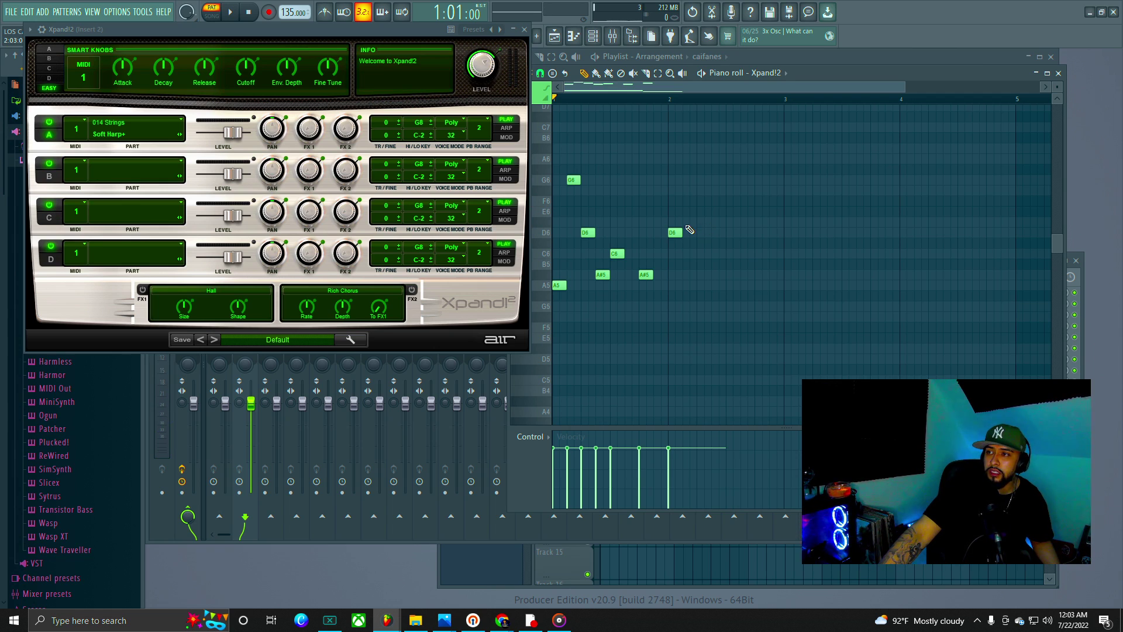
pyautogui.click(689, 191)
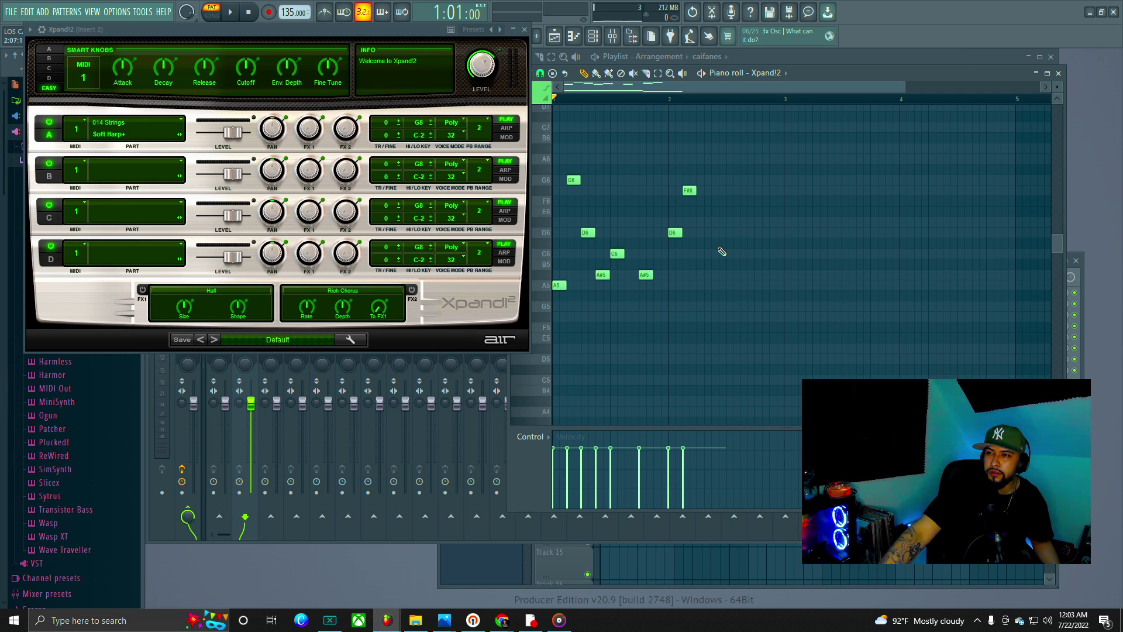
# Step: Move the bar 2 F#6 to step 5, and add G6 at step 9, F#6 at step 13 and D6 at the start of bar 3
pyautogui.moveTo(689, 190); pyautogui.dragTo(689, 201)
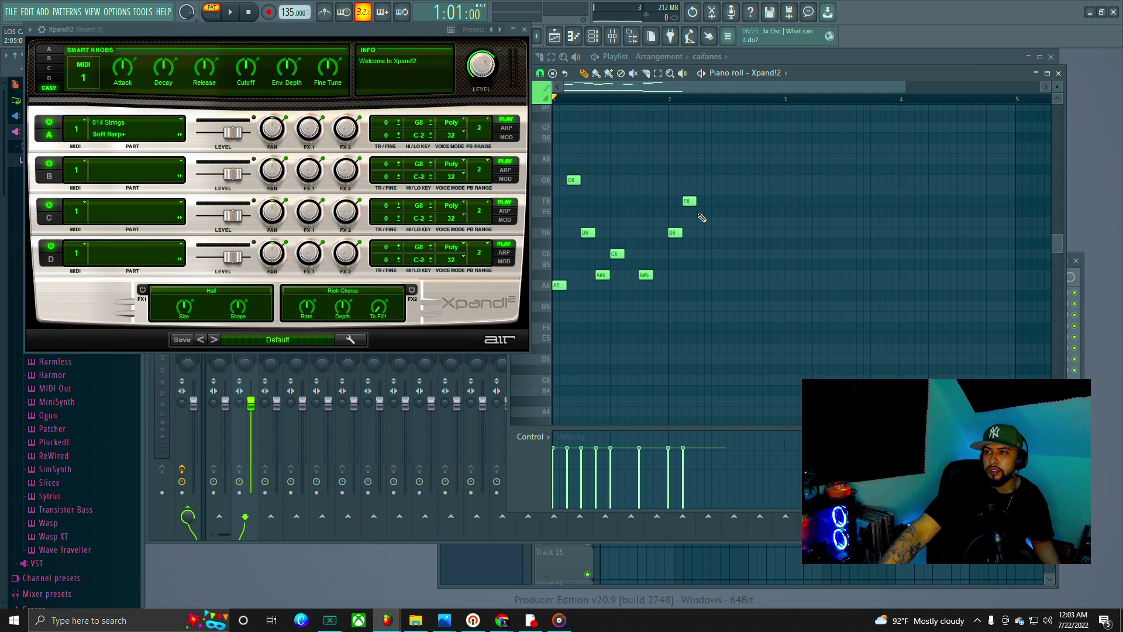
pyautogui.moveTo(690, 197); pyautogui.dragTo(686, 191)
pyautogui.rightClick(698, 189)
pyautogui.click(701, 189)
pyautogui.click(728, 181)
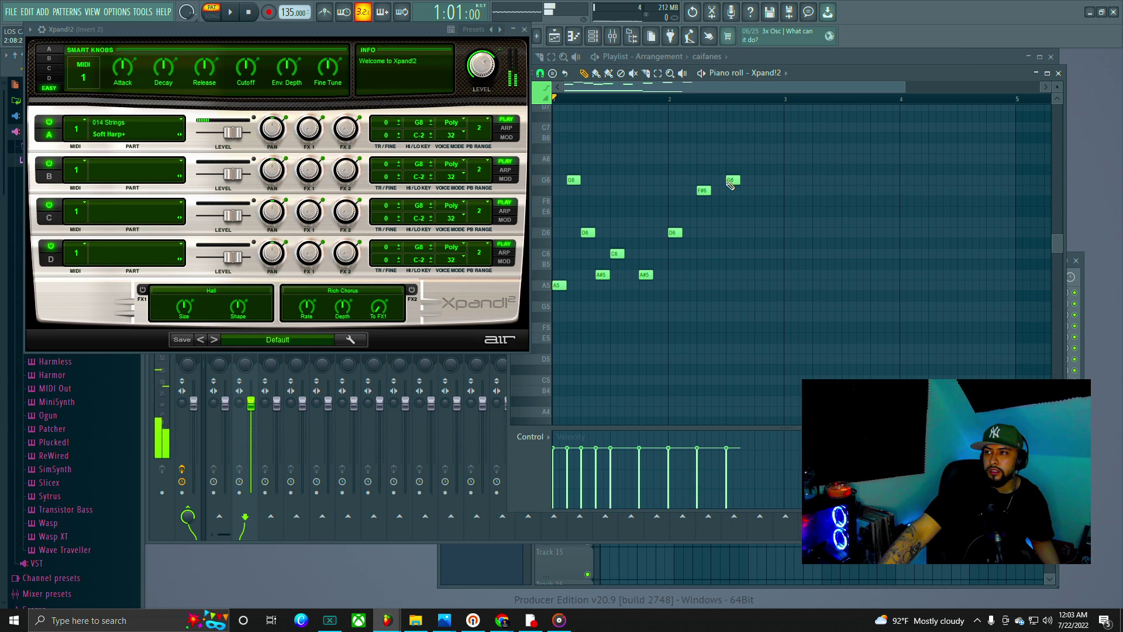
pyautogui.click(759, 191)
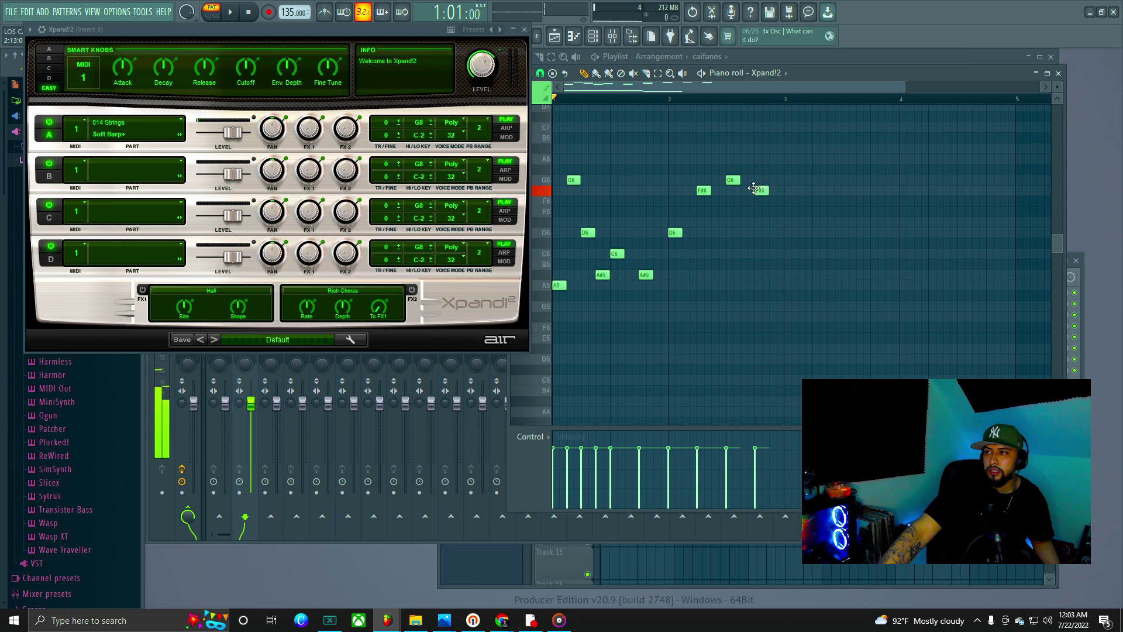
pyautogui.click(788, 233)
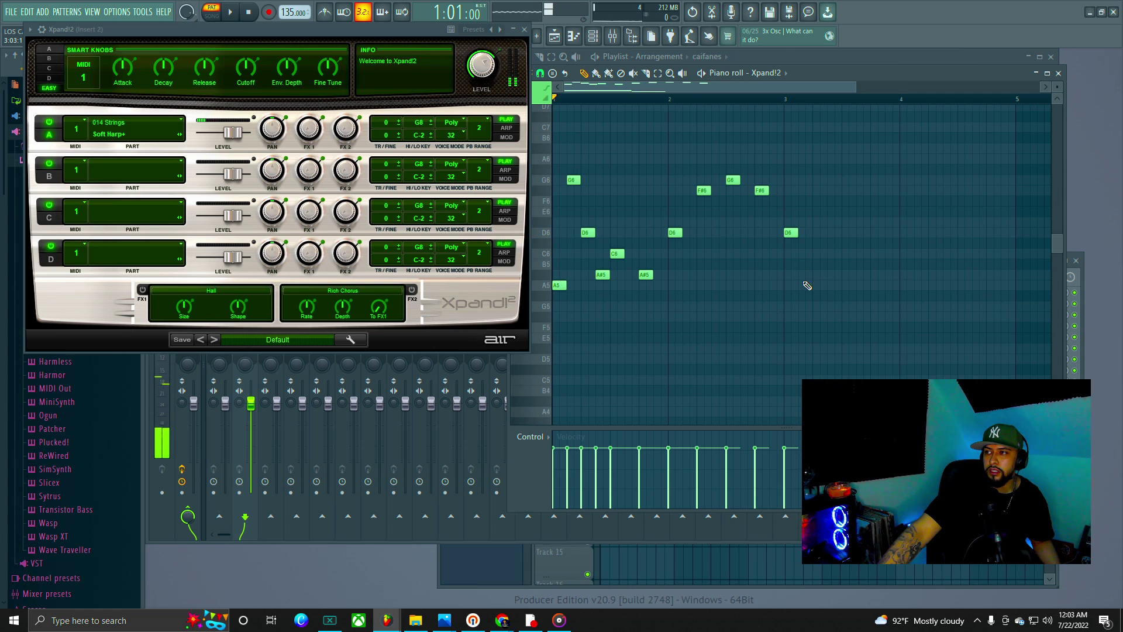
# Step: Move the piano roll and Xpand!2 windows lower and play the pattern to check the new bar 2 notes
pyautogui.moveTo(838, 73); pyautogui.dragTo(857, 83)
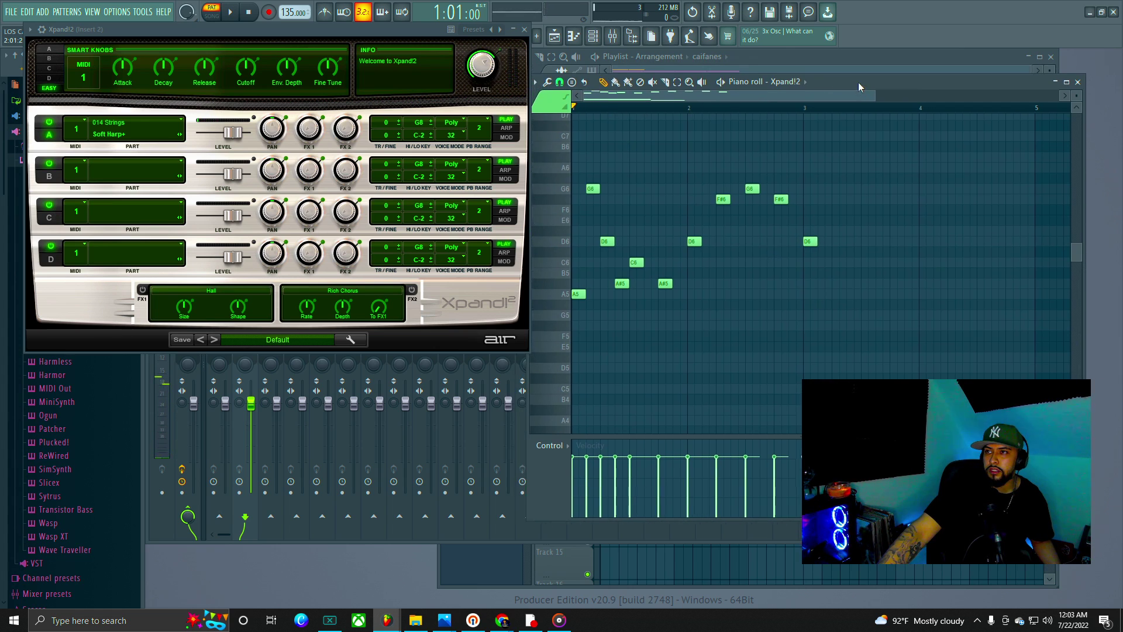
pyautogui.moveTo(395, 27); pyautogui.dragTo(386, 94)
pyautogui.press('space')
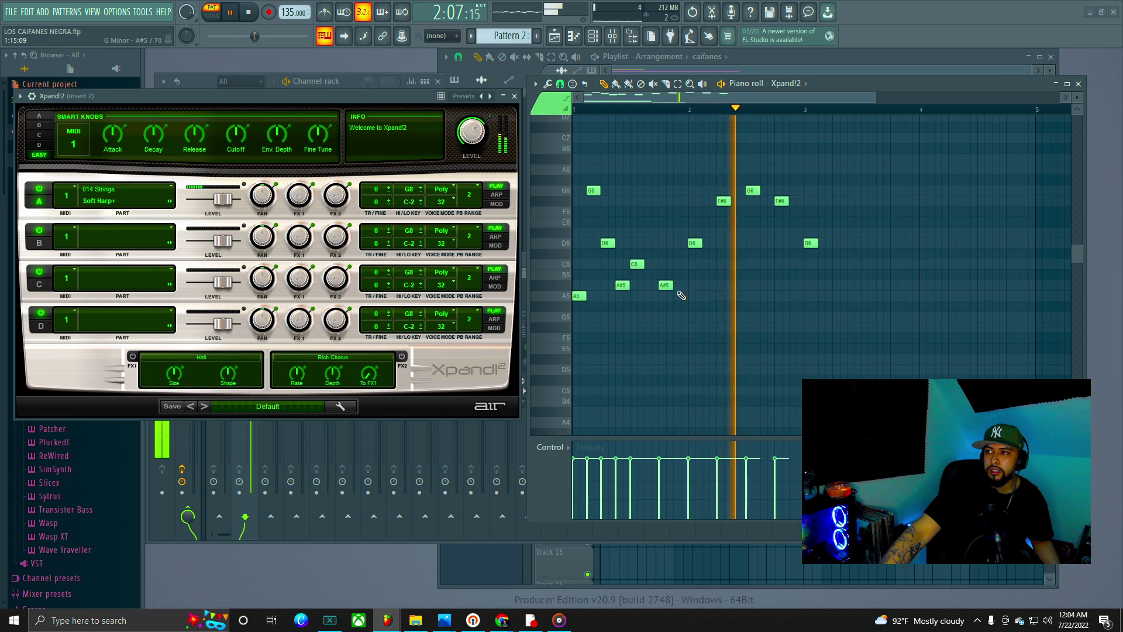
pyautogui.click(230, 12)
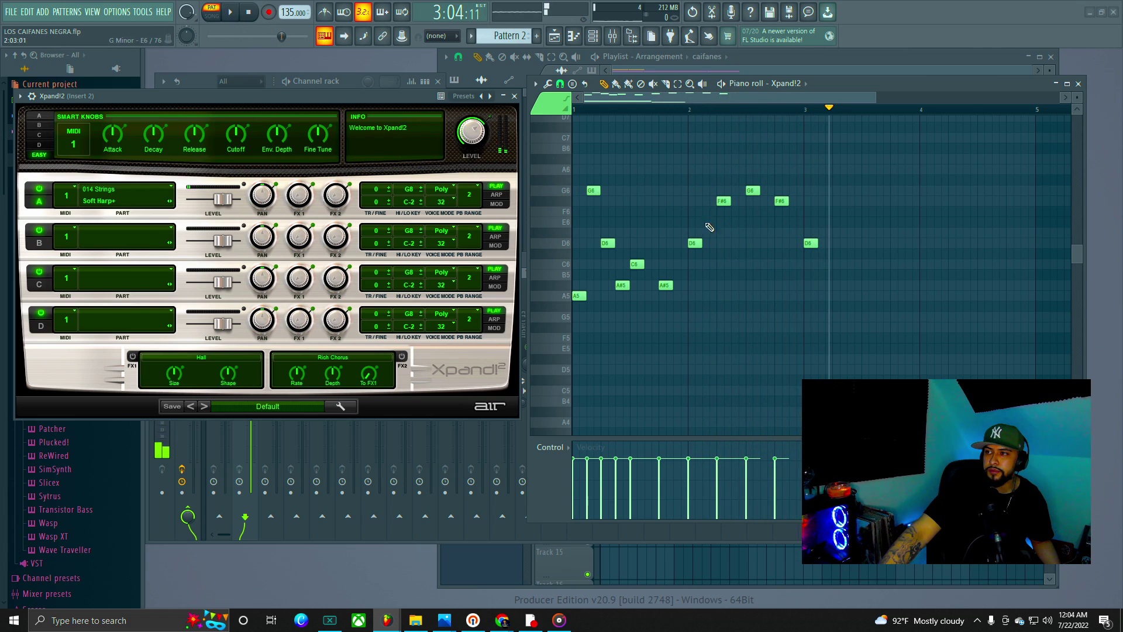
# Step: Delete the F#6, G6 and F#6 notes from bar 2, keeping the D6 notes at the starts of bars 2 and 3
pyautogui.rightClick(781, 201)
pyautogui.rightClick(755, 190)
pyautogui.rightClick(725, 201)
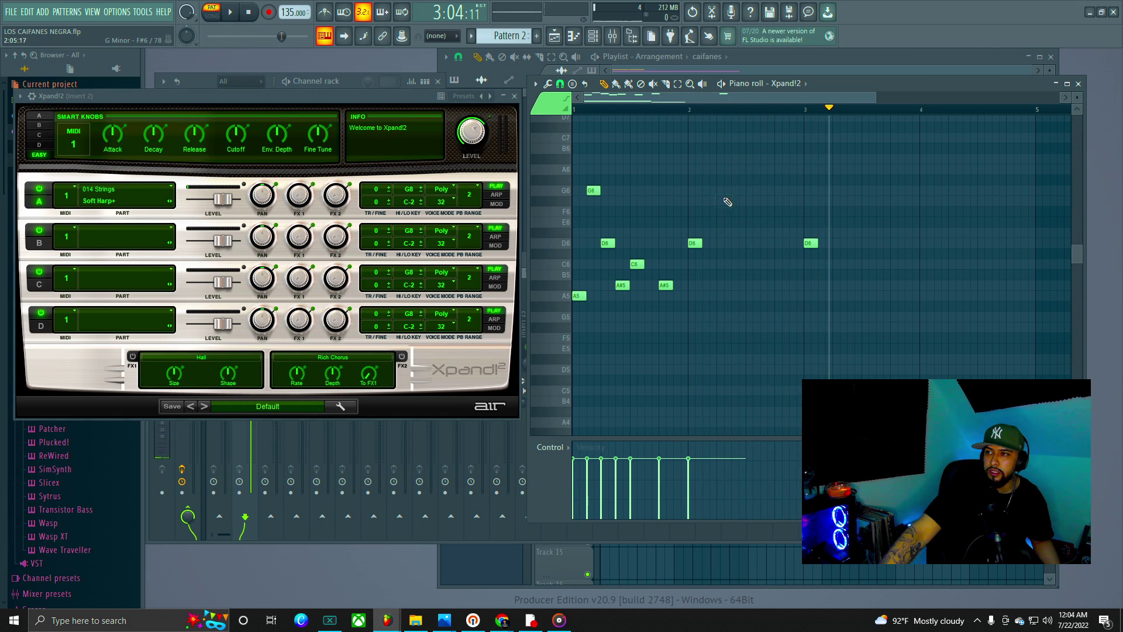
# Step: Return the playhead to the start of bar 1 and play the pattern while auditioning notes live on Xpand!2
pyautogui.moveTo(831, 124); pyautogui.dragTo(692, 117)
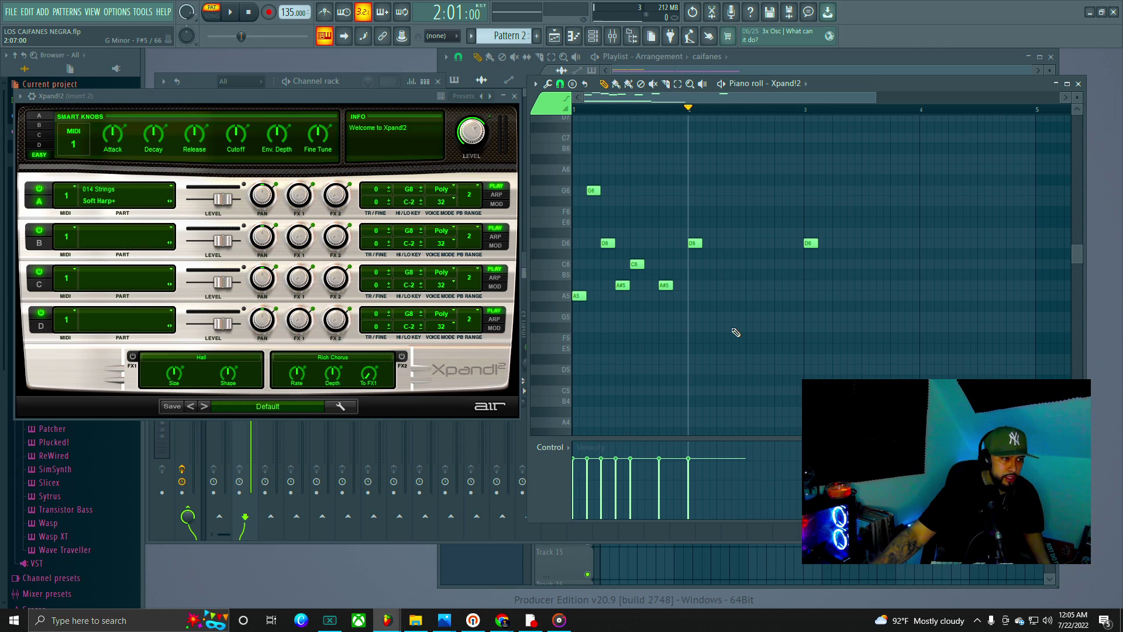
pyautogui.moveTo(688, 110); pyautogui.dragTo(575, 110)
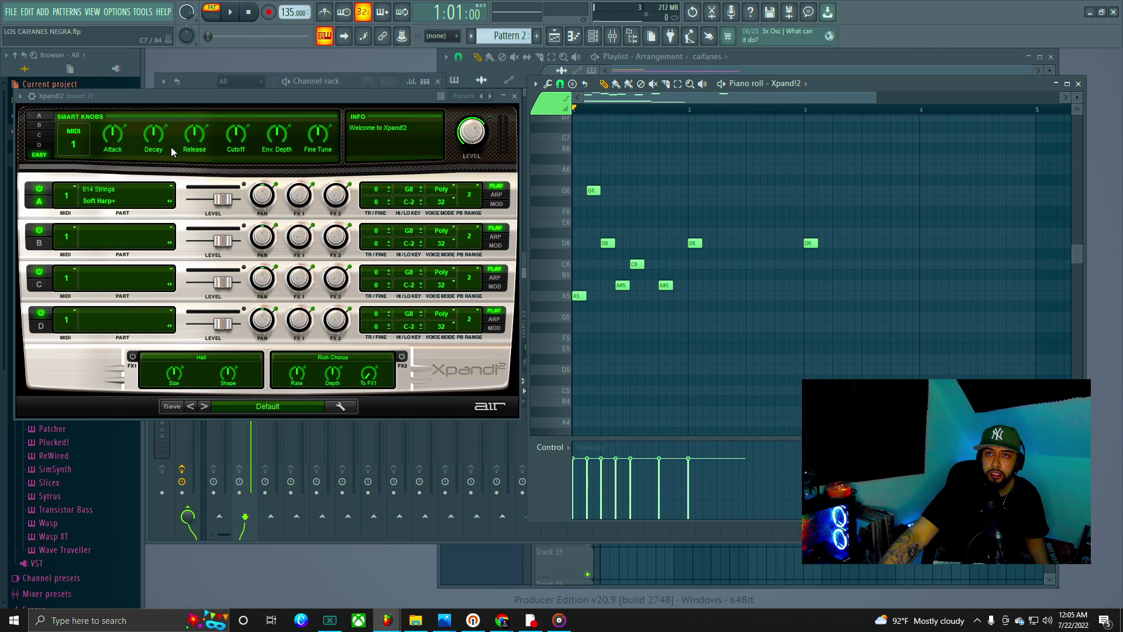
pyautogui.click(234, 13)
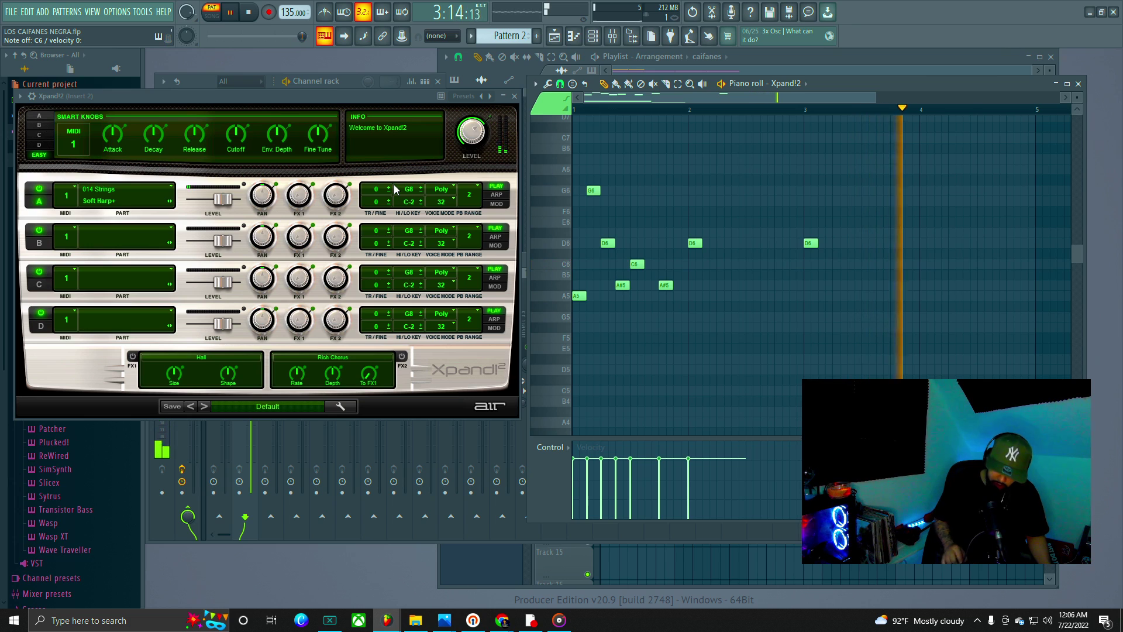
pyautogui.press('space')
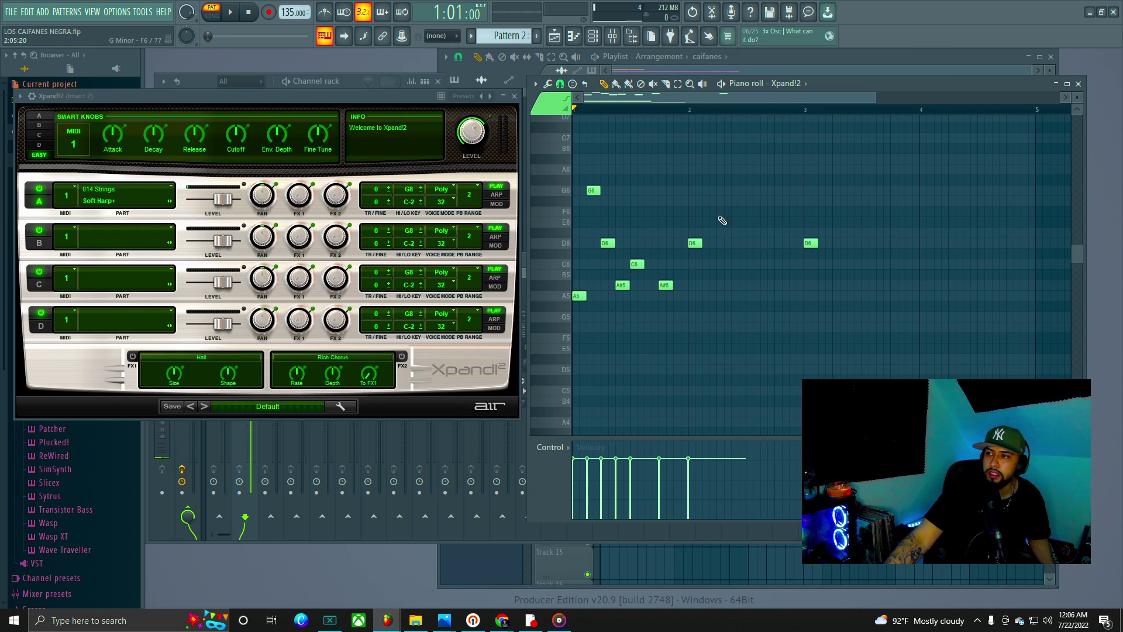
# Step: Add F6 at step 5 and F#6 at step 9 of bar 2, discarding other trial notes, and play the pattern
pyautogui.click(705, 212)
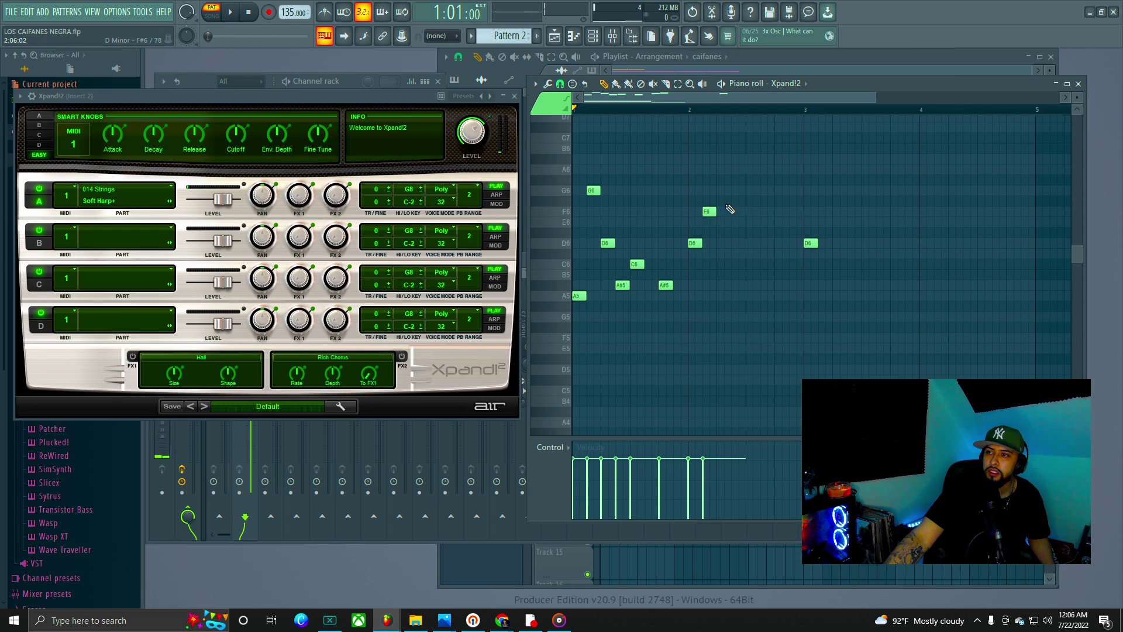
pyautogui.click(720, 200)
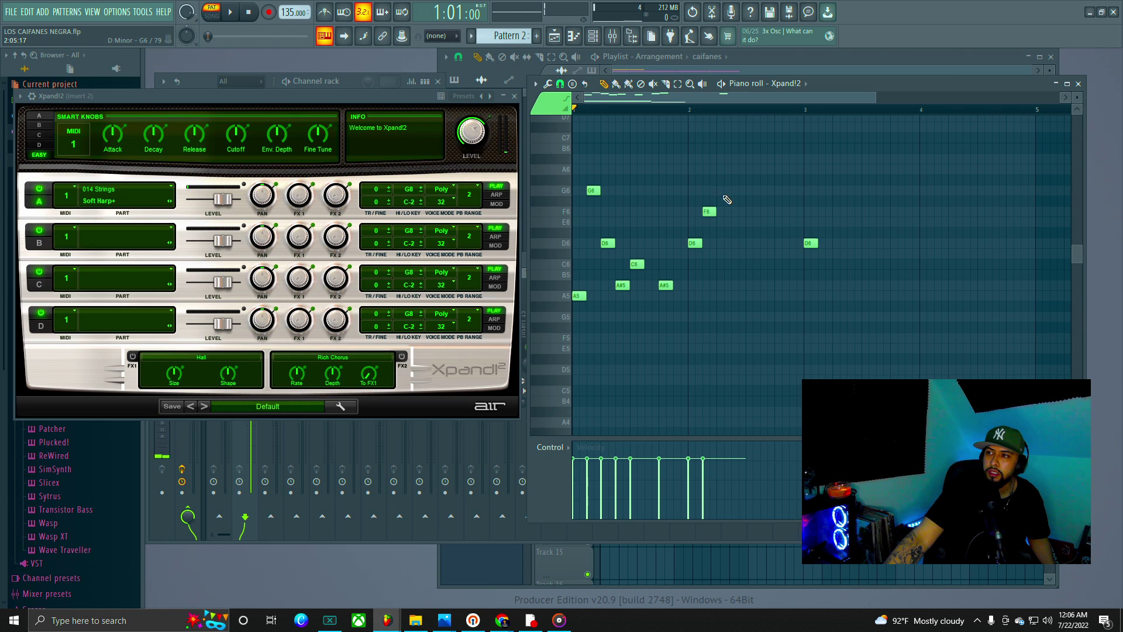
pyautogui.moveTo(723, 201)
pyautogui.mouseDown()
pyautogui.moveTo(725, 190)
pyautogui.moveTo(758, 192)
pyautogui.moveTo(725, 201)
pyautogui.moveTo(726, 190)
pyautogui.mouseUp()
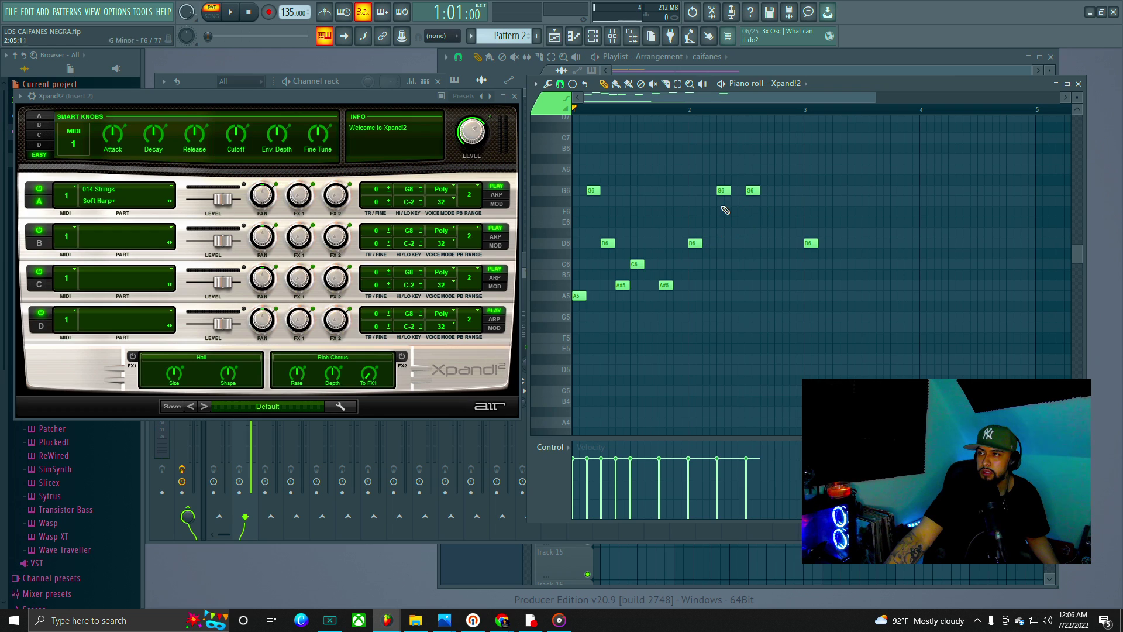
pyautogui.moveTo(754, 194); pyautogui.dragTo(756, 206)
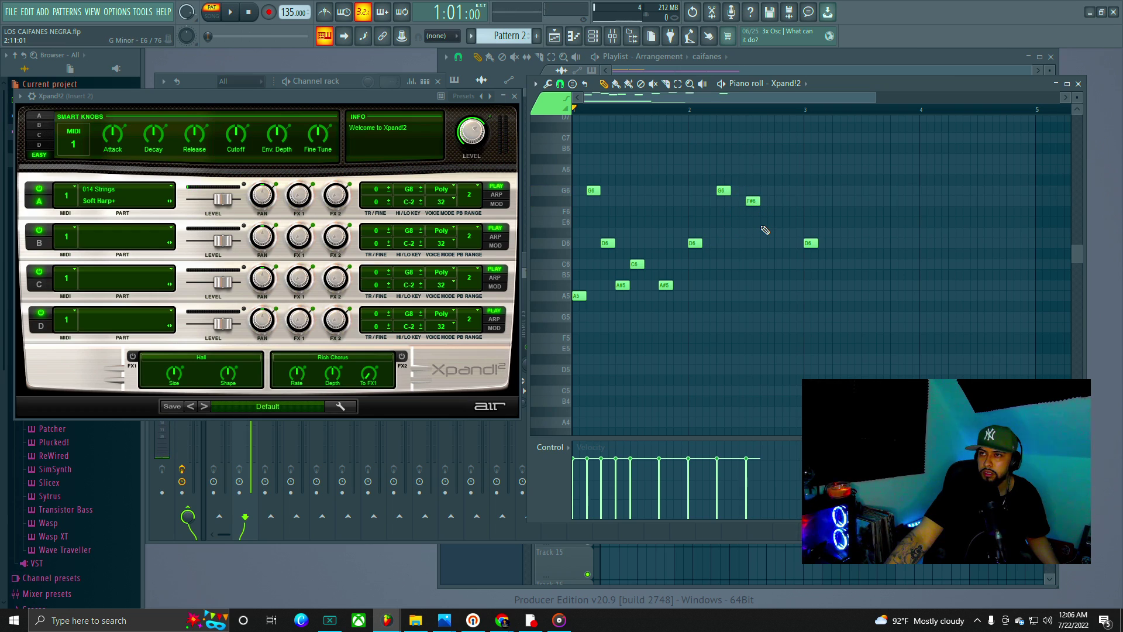
pyautogui.moveTo(721, 192)
pyautogui.mouseDown()
pyautogui.moveTo(708, 212)
pyautogui.moveTo(725, 211)
pyautogui.mouseUp()
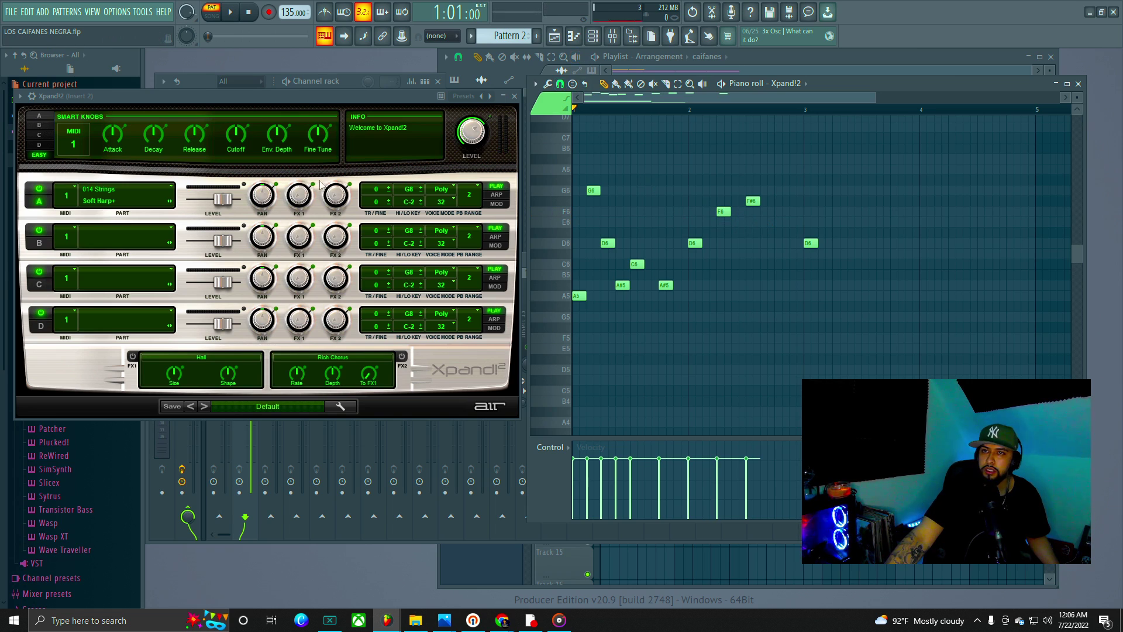
pyautogui.click(231, 13)
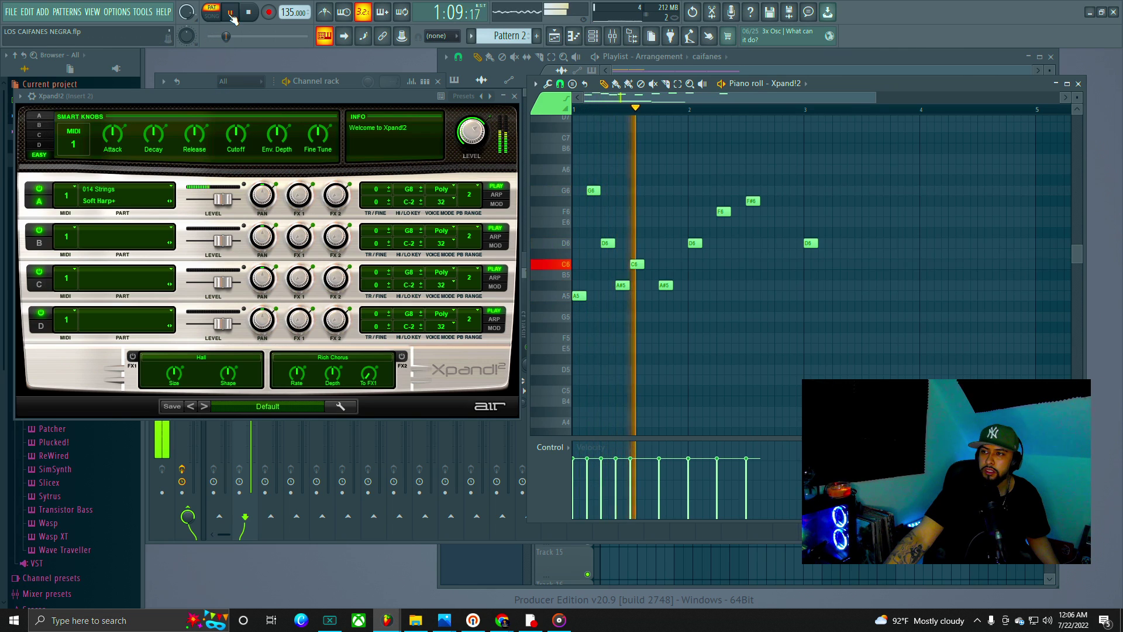
pyautogui.click(232, 13)
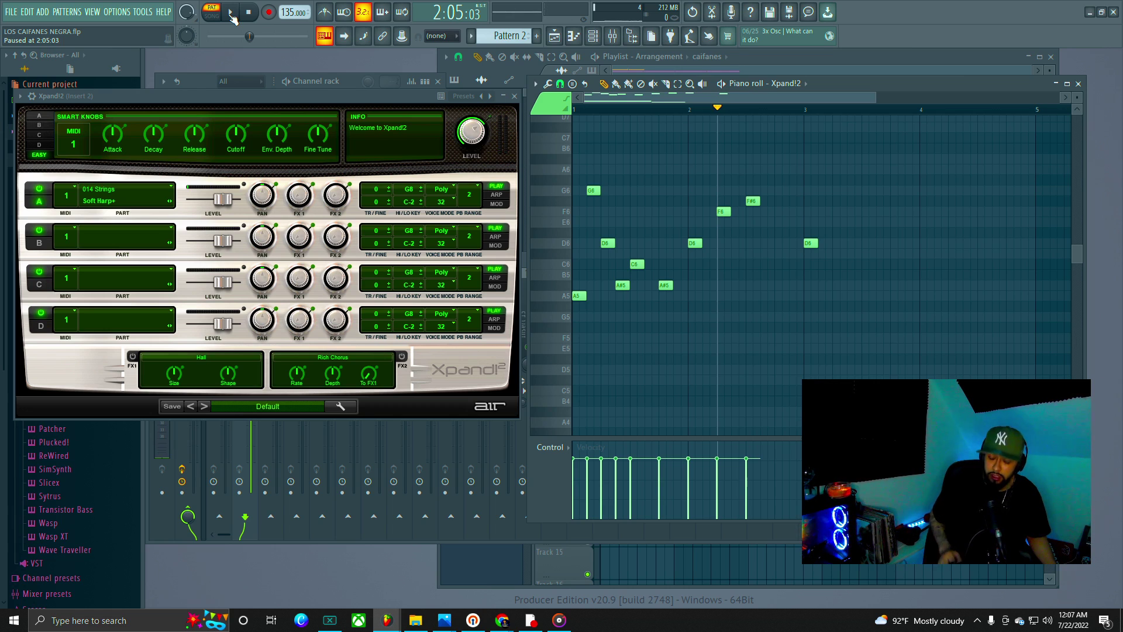
# Step: Replace the F#6 at step 9 of bar 2 with G6 and add an F6 at step 13, leaving D6 at bar 3's start
pyautogui.rightClick(752, 202)
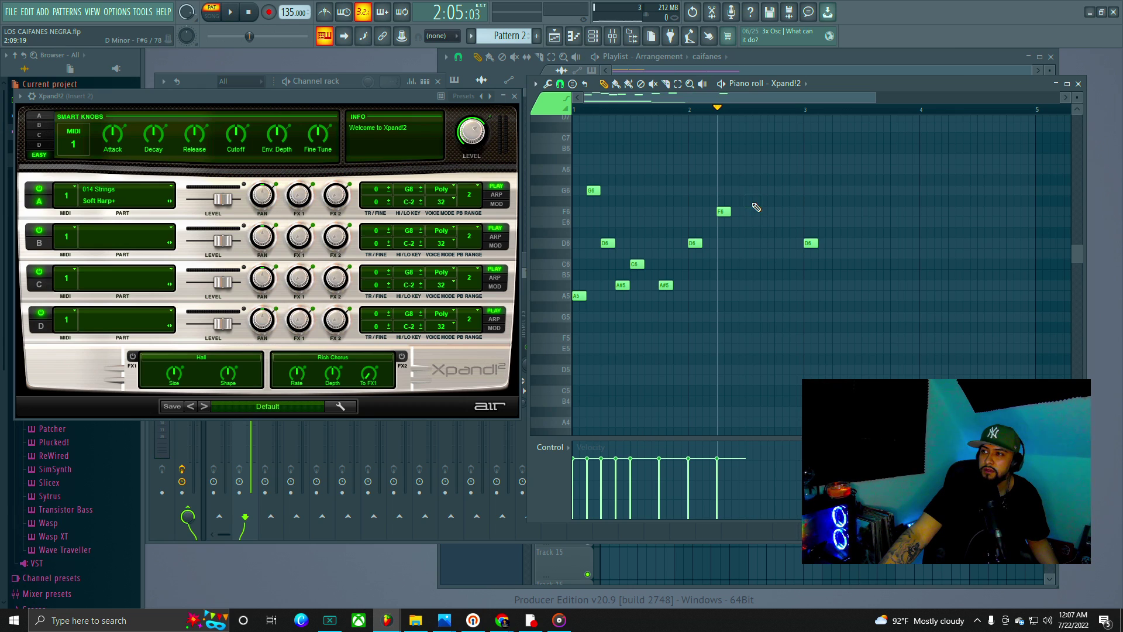
pyautogui.click(752, 191)
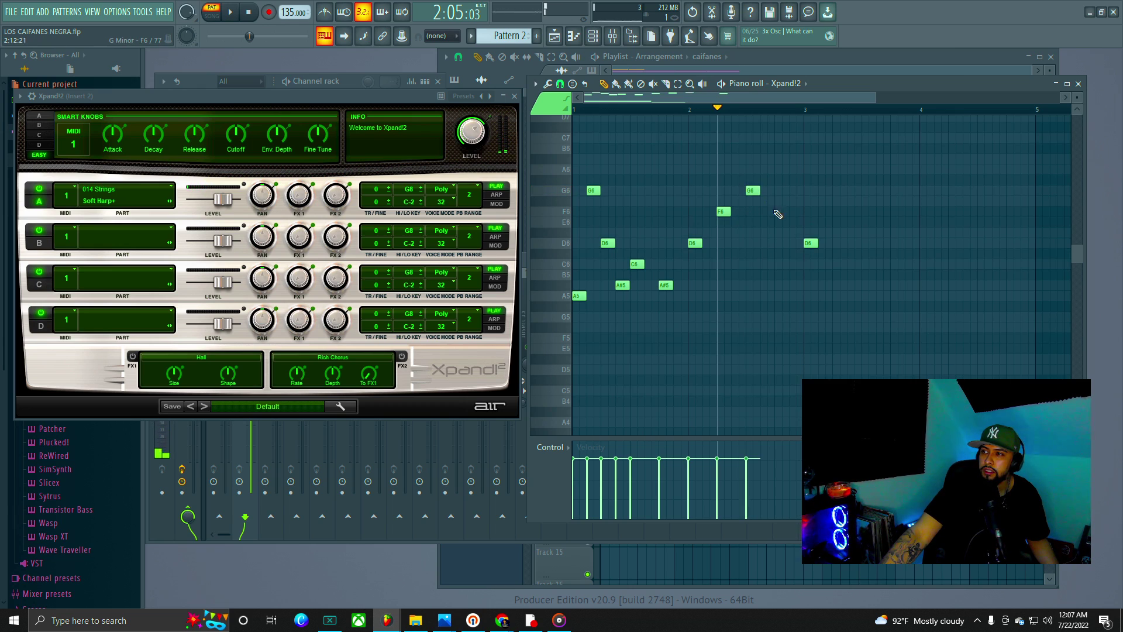
pyautogui.click(762, 211)
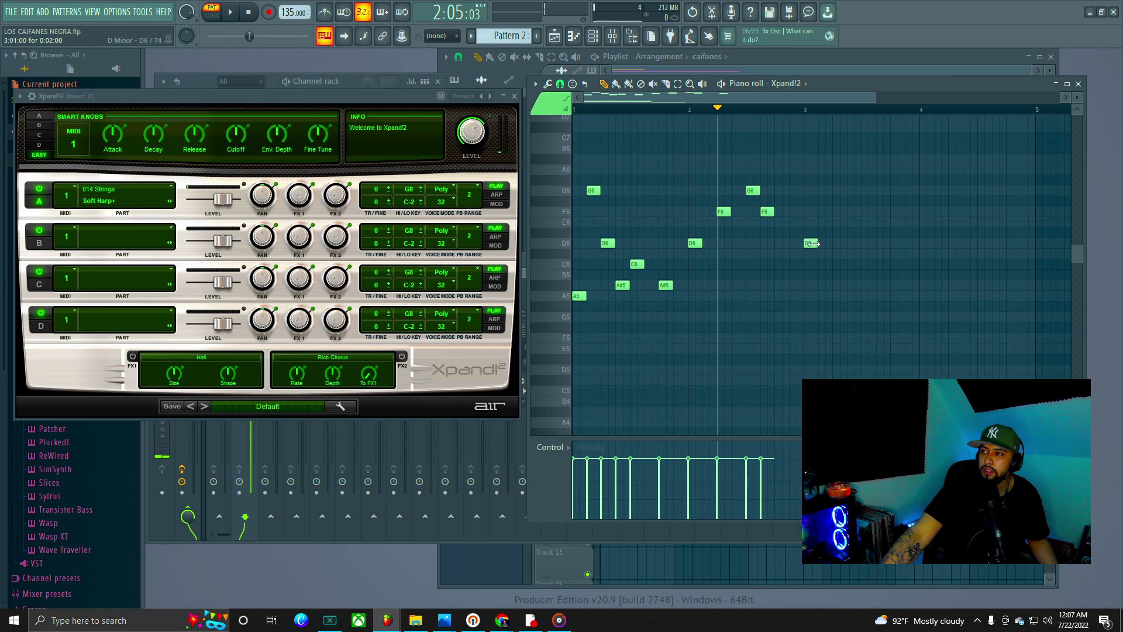
pyautogui.moveTo(811, 243); pyautogui.dragTo(796, 246)
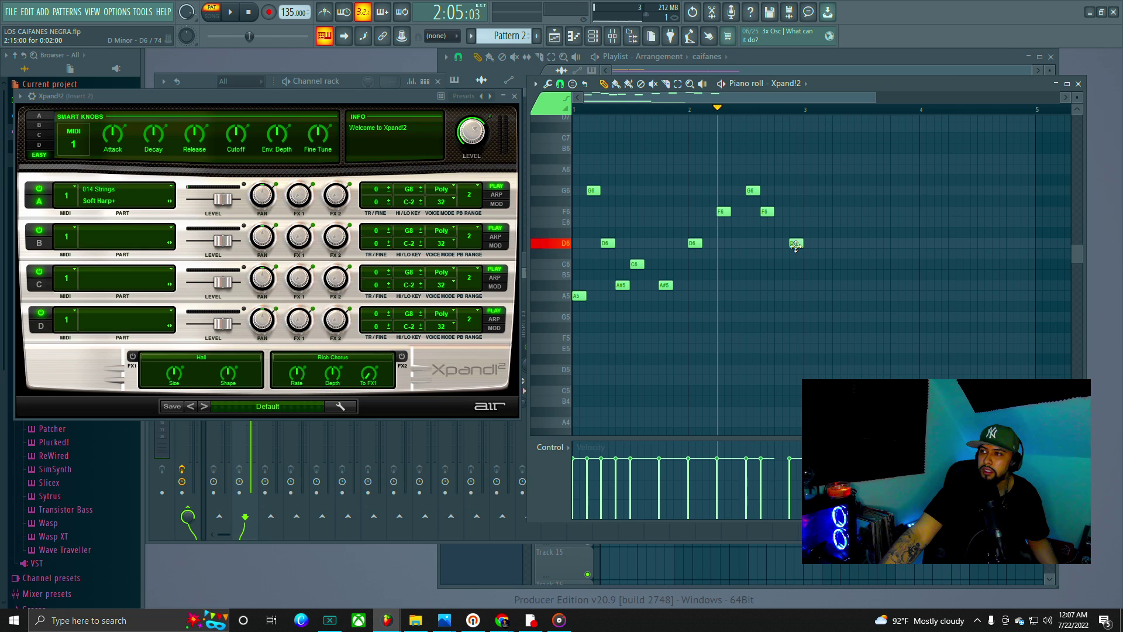
pyautogui.moveTo(768, 213); pyautogui.dragTo(809, 242)
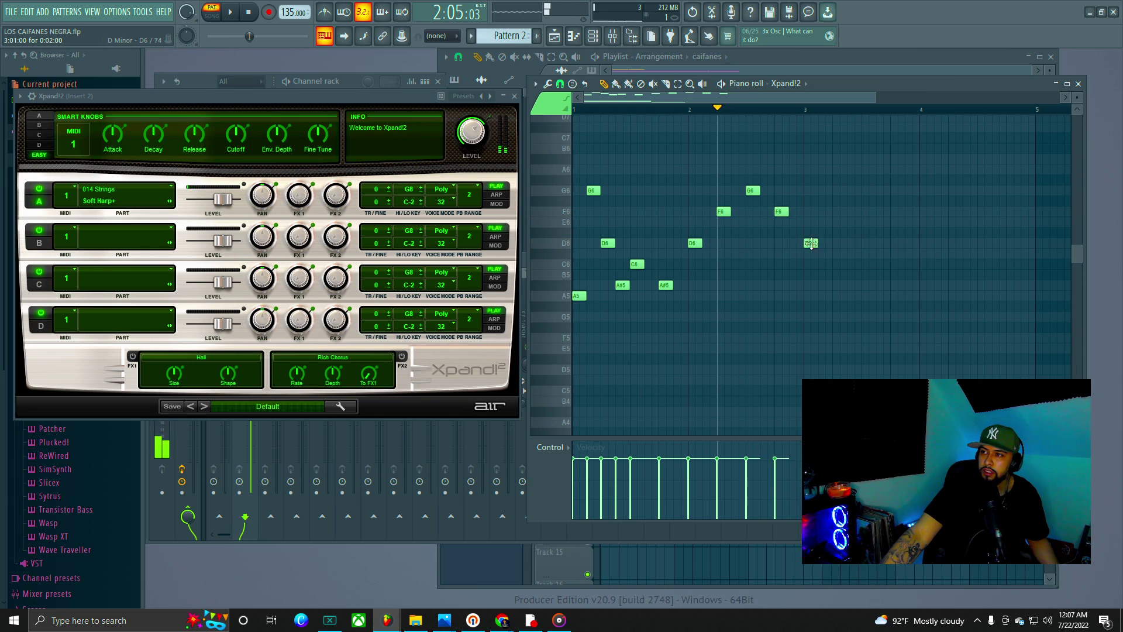
# Step: Return the playhead to the start of bar 1 and replay the pattern several times to check the revised bar 2 melody
pyautogui.moveTo(716, 109); pyautogui.dragTo(574, 109)
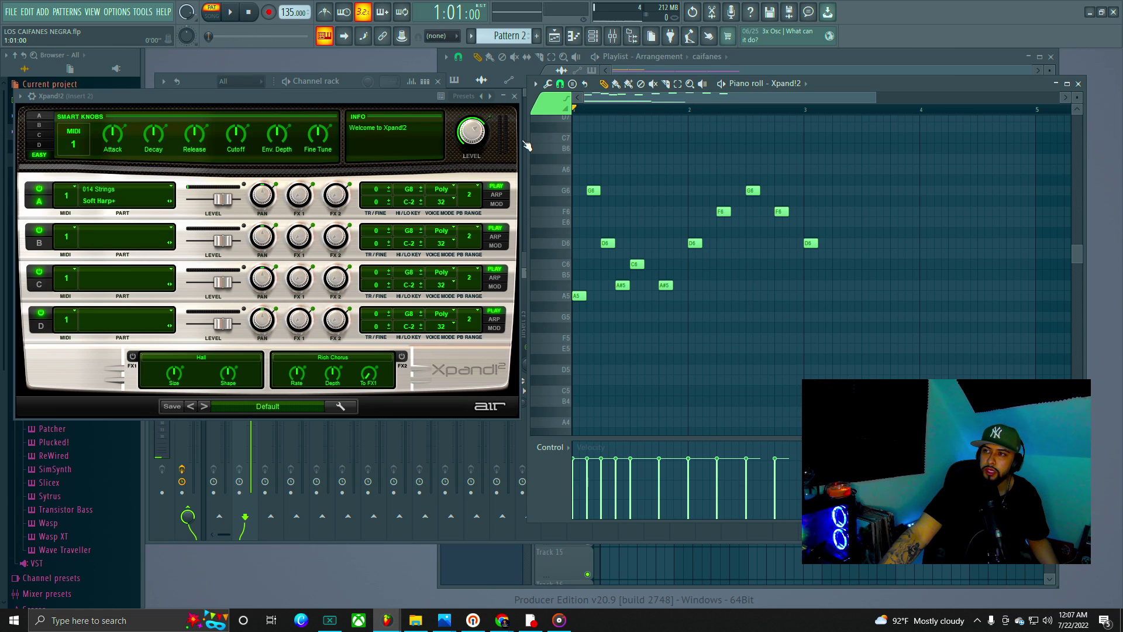
pyautogui.click(232, 13)
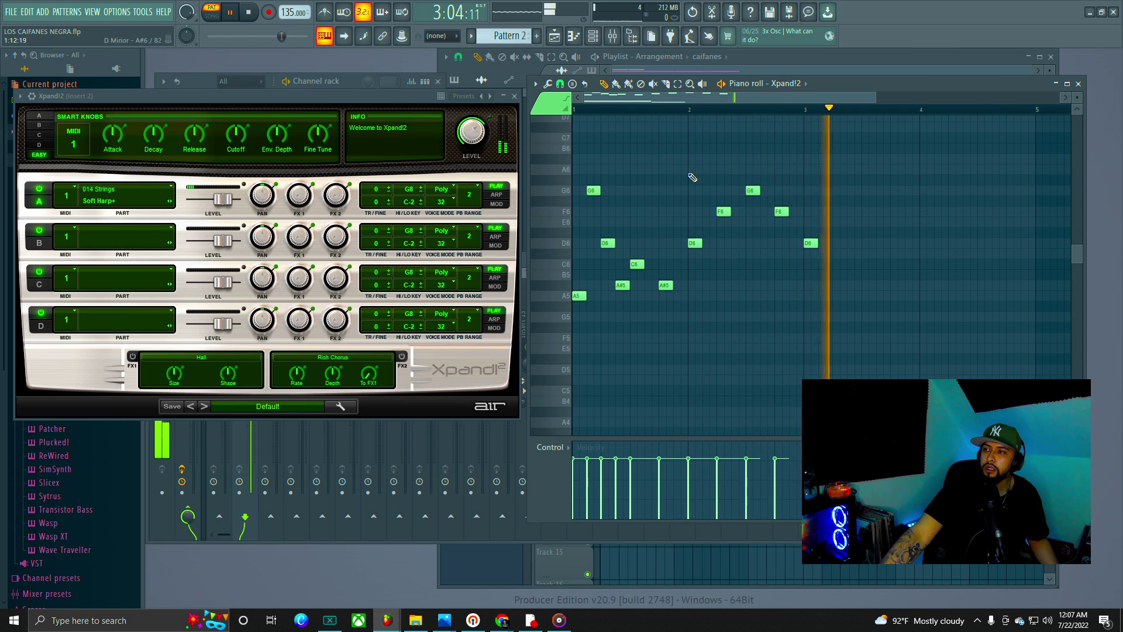
pyautogui.click(232, 13)
pyautogui.click(234, 13)
pyautogui.click(234, 13)
pyautogui.click(234, 13)
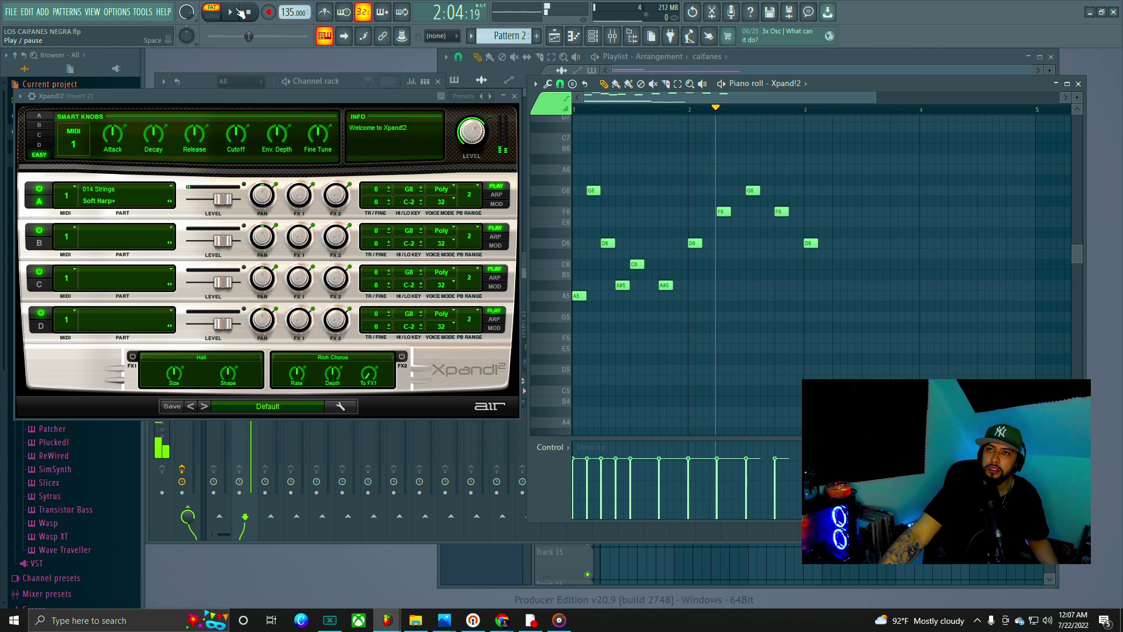
pyautogui.click(239, 13)
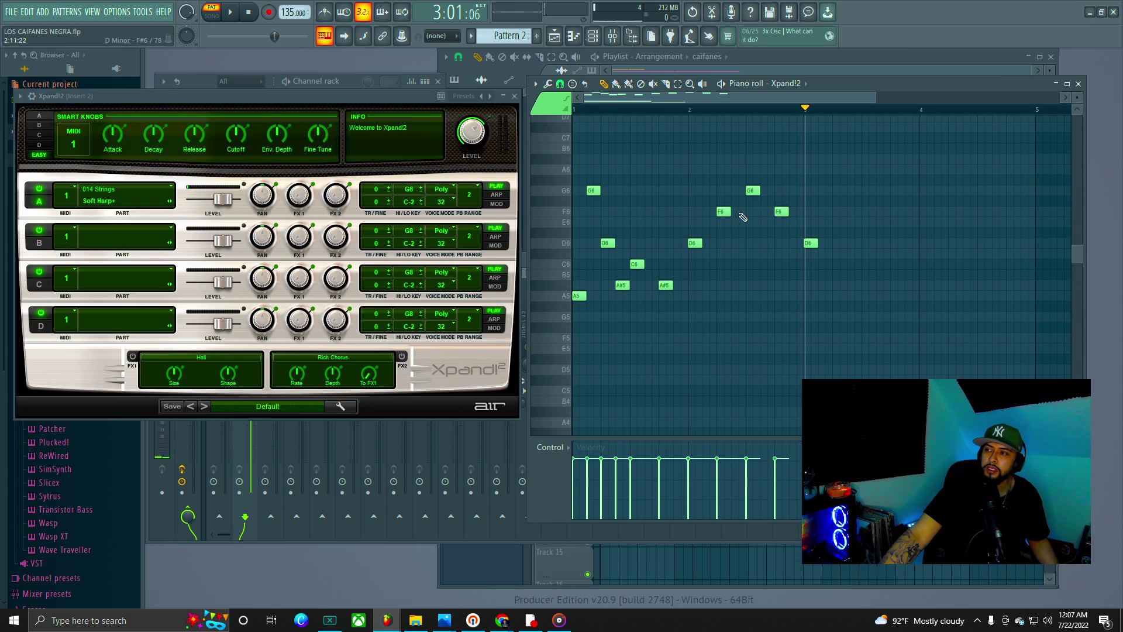
# Step: Try a low G5 note at step 3 of bar 2 and replace it with an F5
pyautogui.click(704, 318)
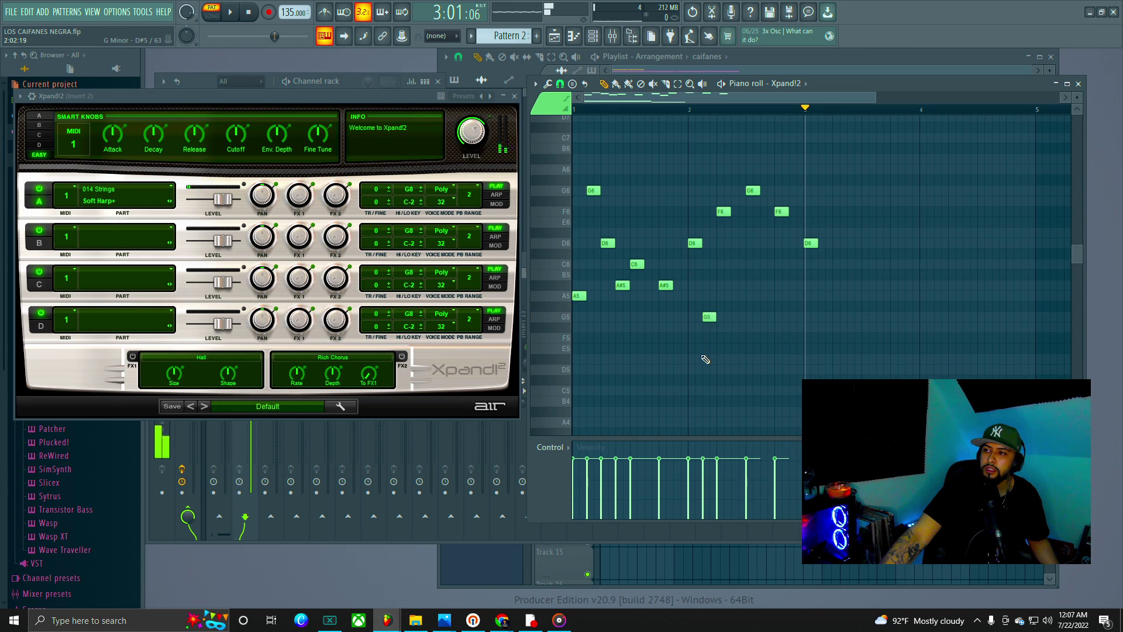
pyautogui.press('space')
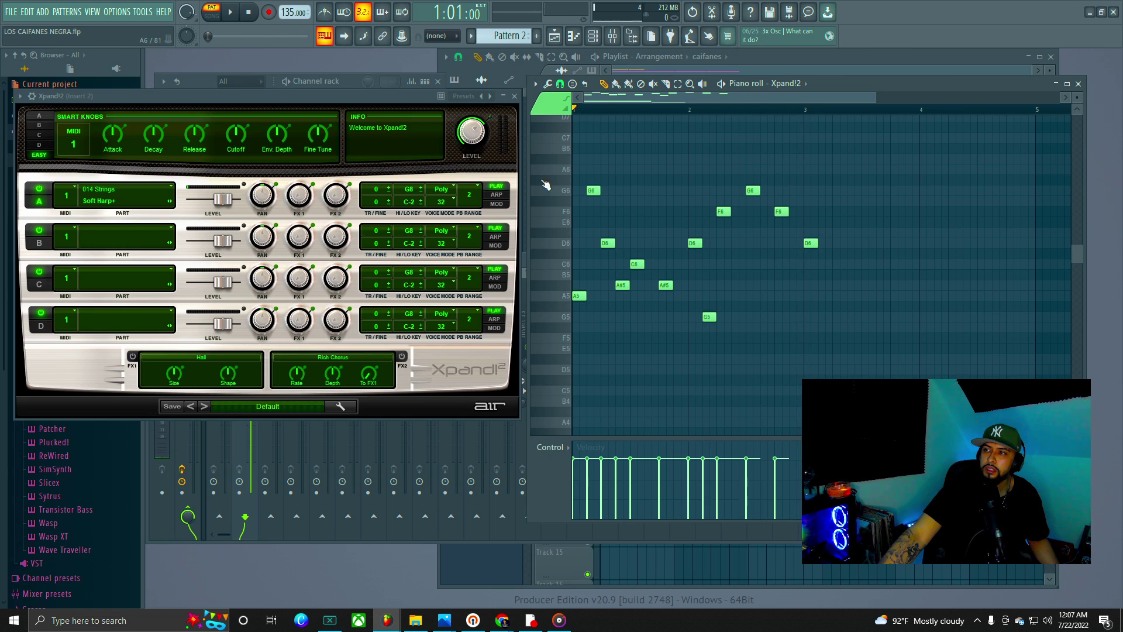
pyautogui.scroll(-5, 837, 266)
pyautogui.scroll(-3, 814, 262)
pyautogui.scroll(5, 814, 262)
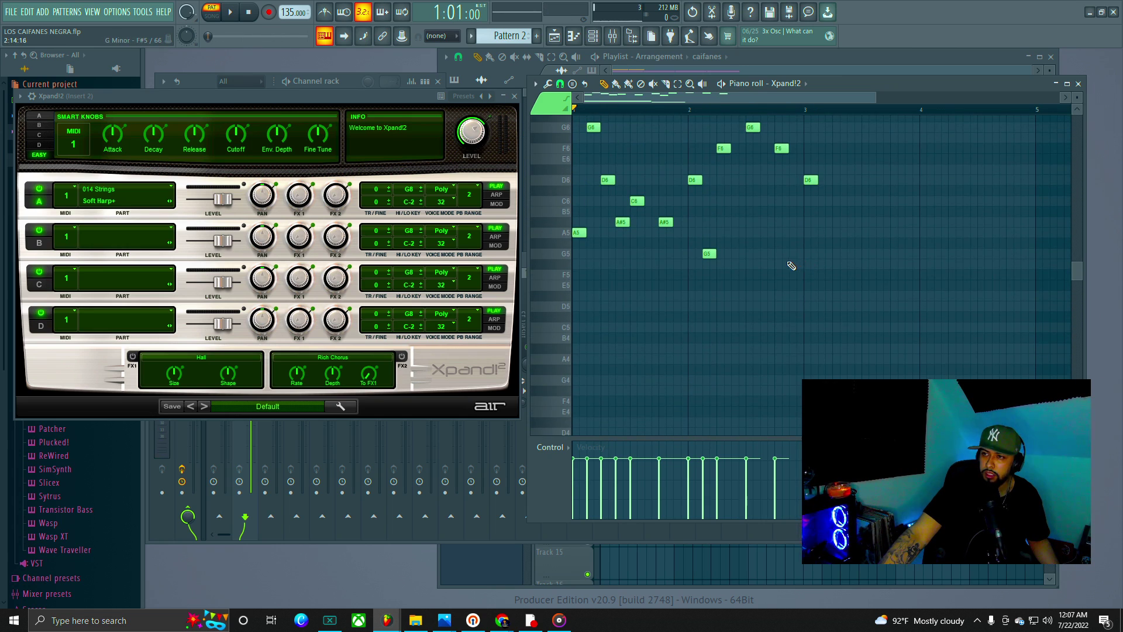
pyautogui.rightClick(708, 254)
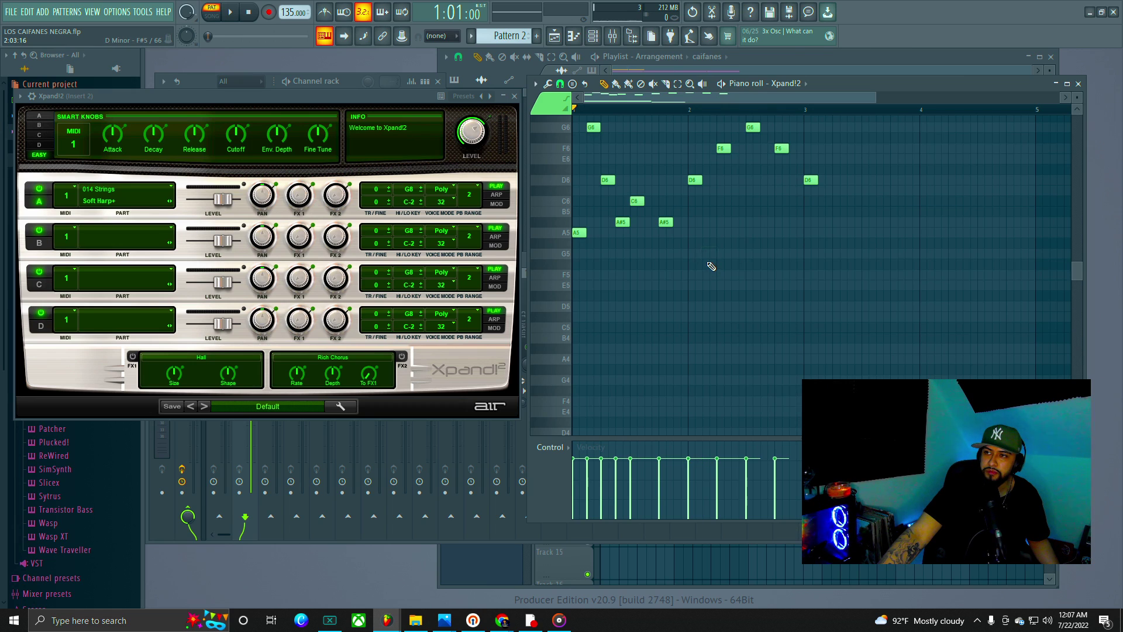
pyautogui.click(708, 275)
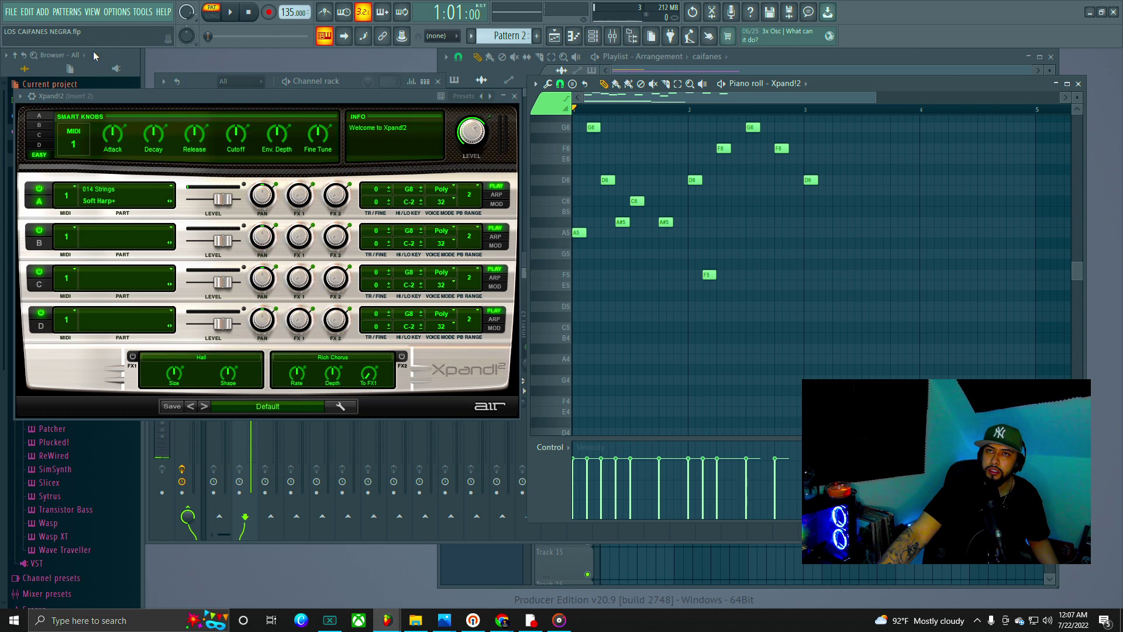
# Step: Play the pattern from the start again to hear the low F5 note with the bar 2 melody
pyautogui.click(241, 15)
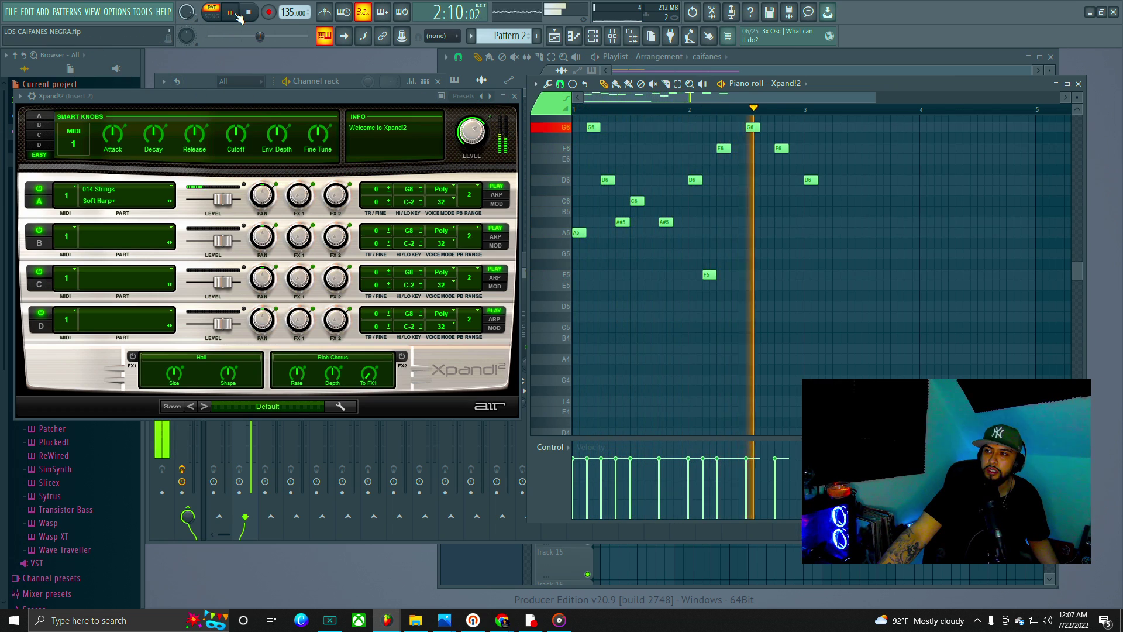
pyautogui.click(239, 16)
pyautogui.click(239, 17)
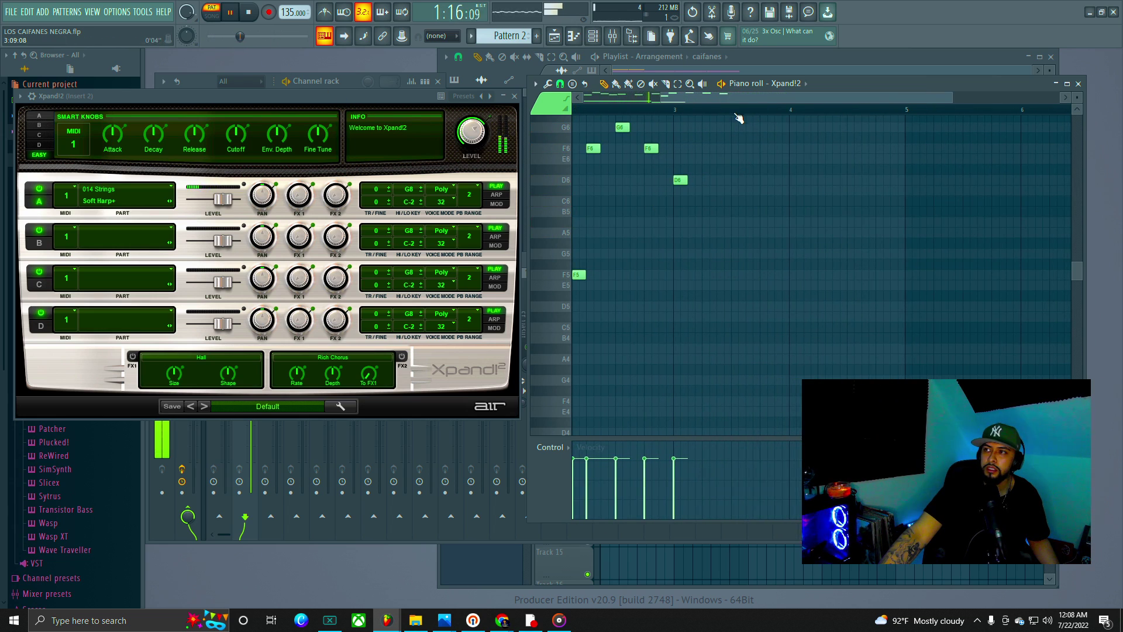
# Step: Replay the pattern through the D6 at bar 3's start and audition it from the start of bar 2
pyautogui.scroll(2, 872, 205)
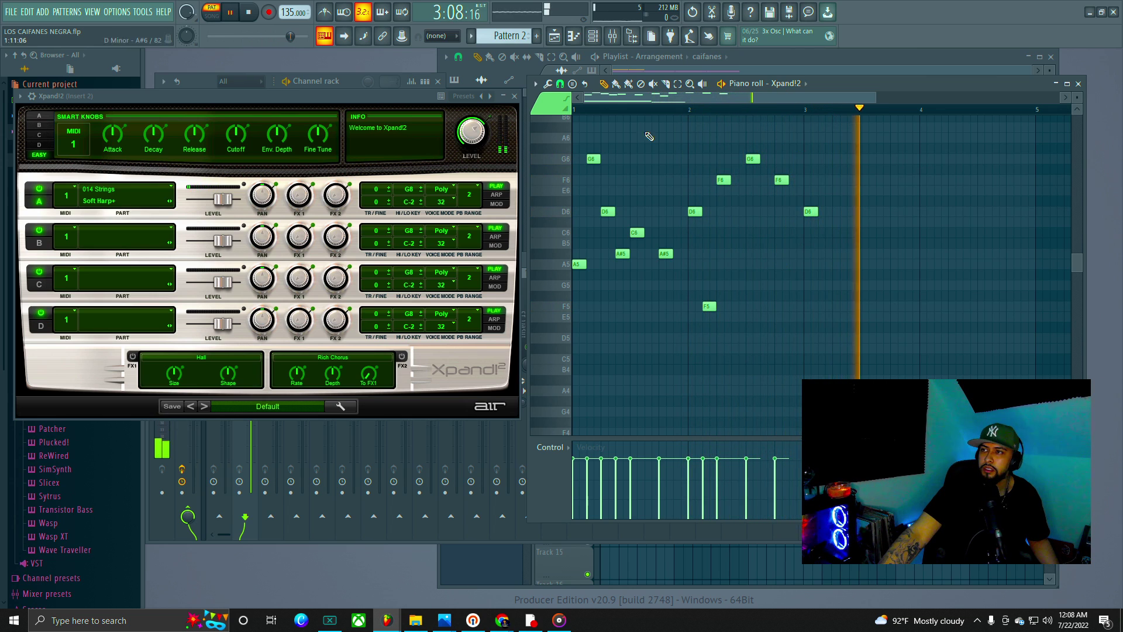
pyautogui.click(232, 17)
pyautogui.click(232, 16)
pyautogui.click(233, 18)
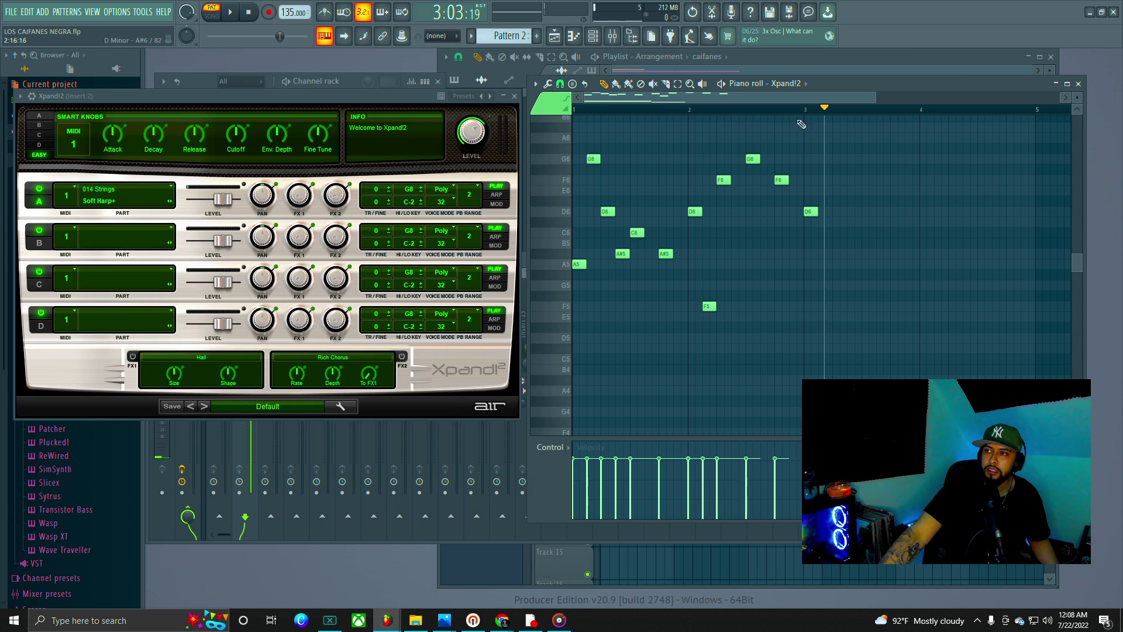
pyautogui.click(691, 112)
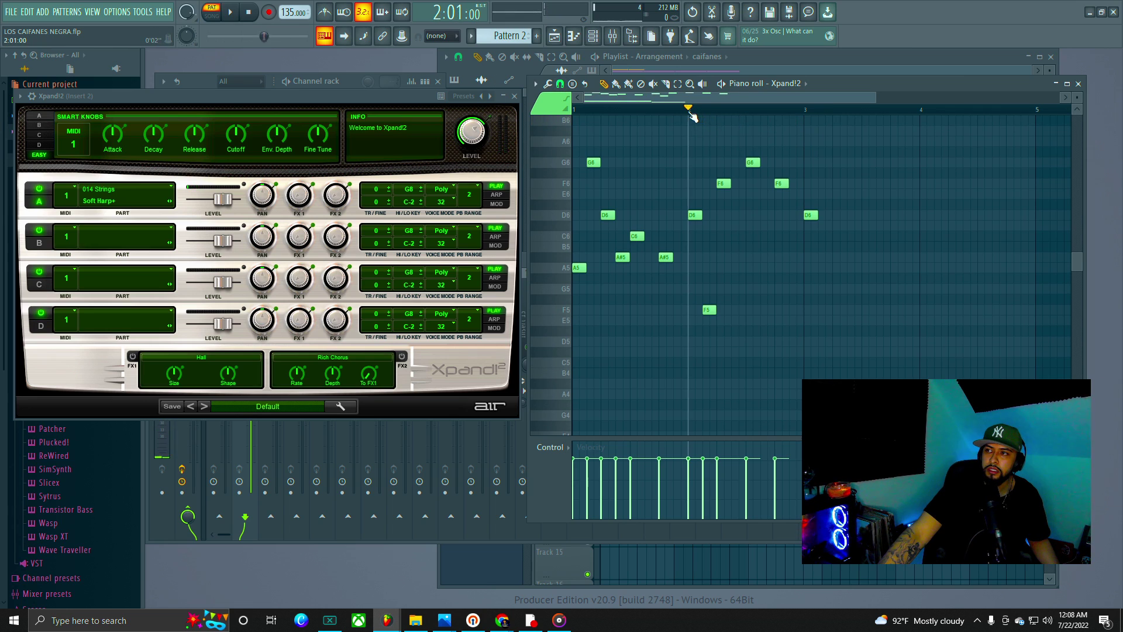
pyautogui.click(232, 14)
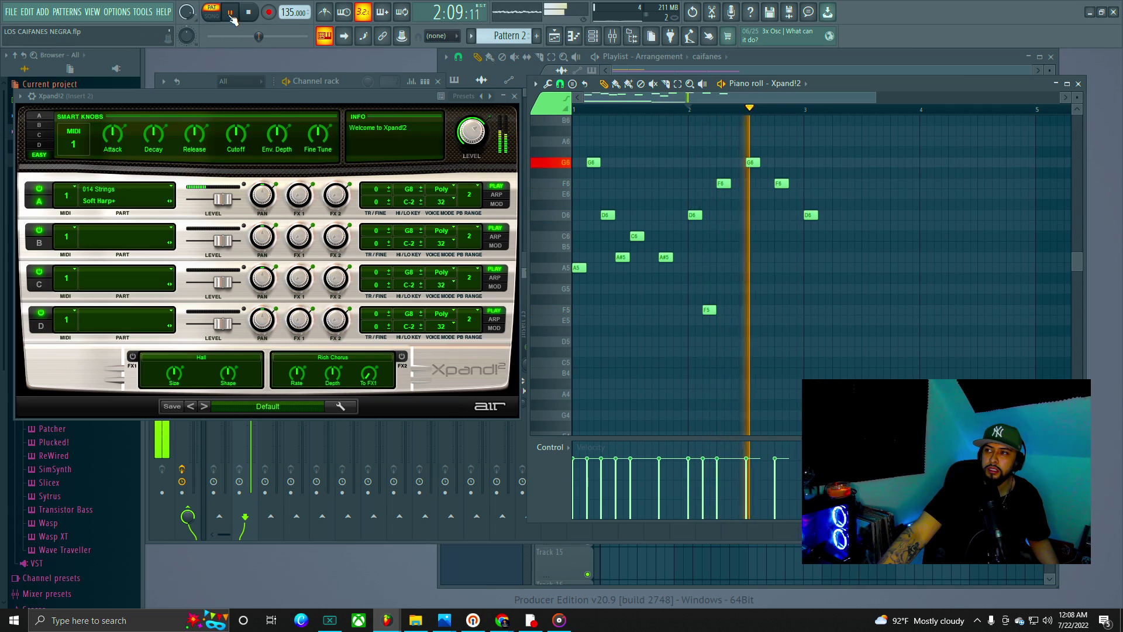
pyautogui.click(232, 14)
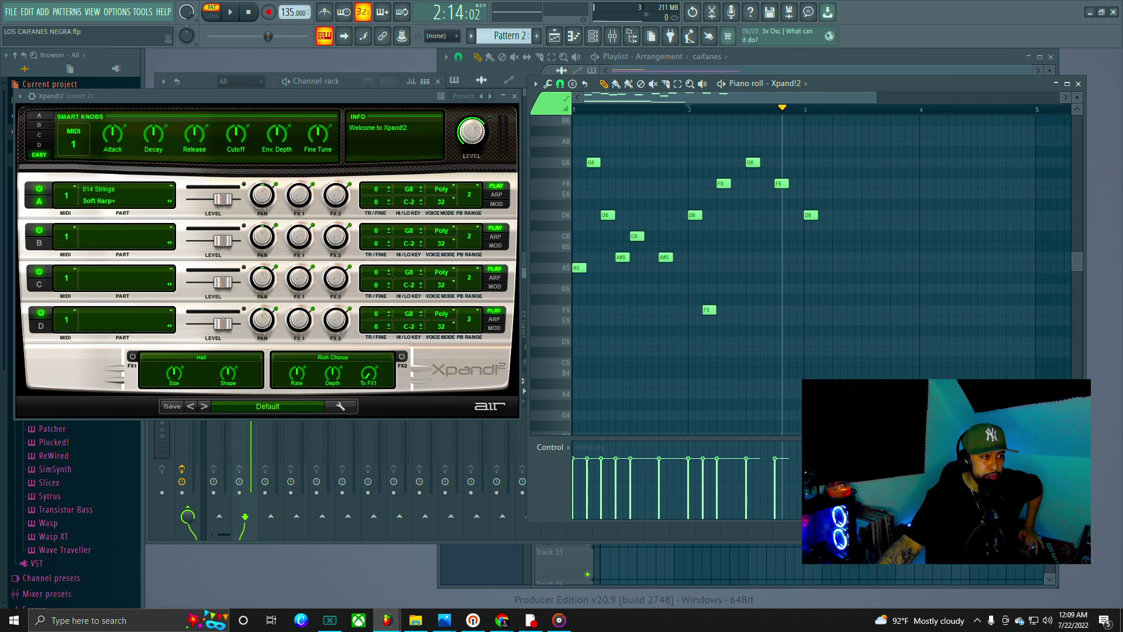
# Step: Play the pattern from the start of bar 1 to hear both melody bars together
pyautogui.press('space')
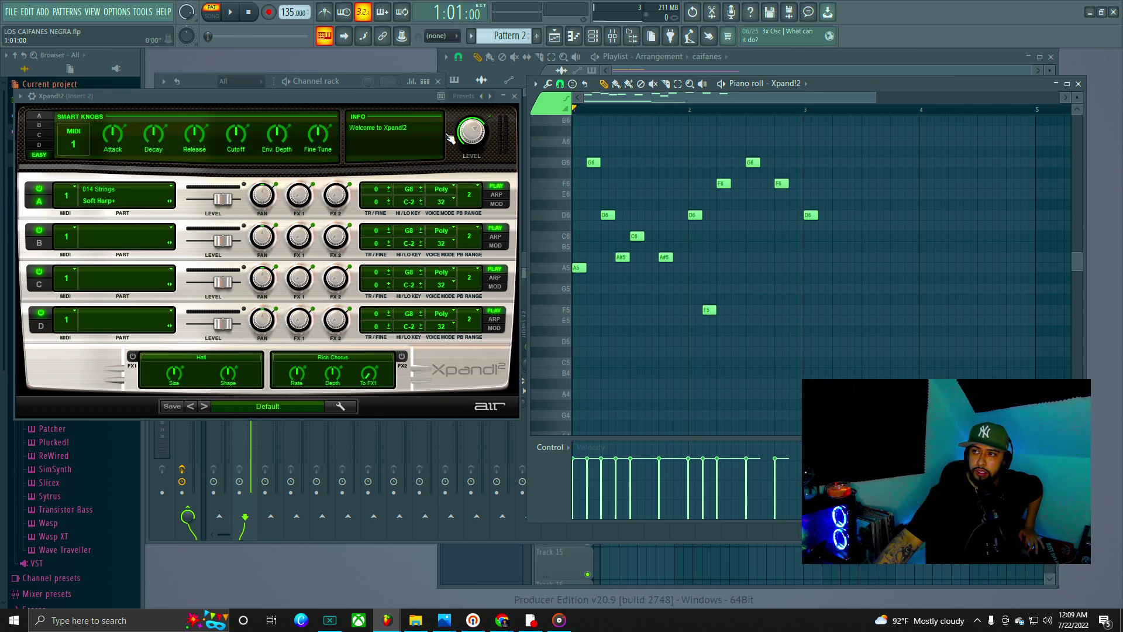
pyautogui.click(236, 18)
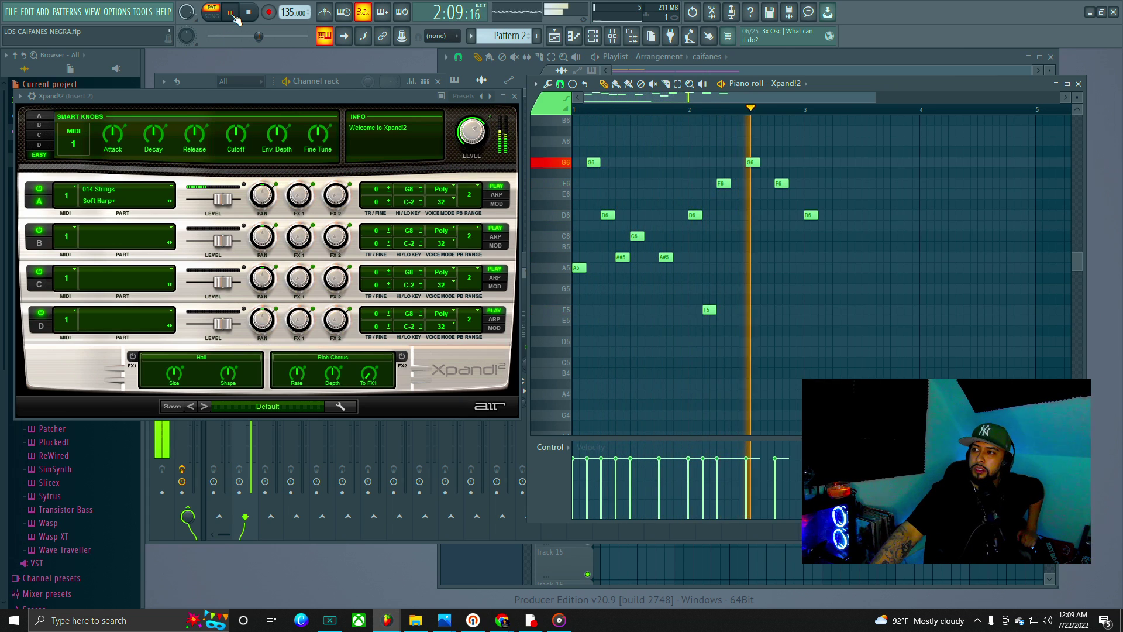
pyautogui.click(235, 16)
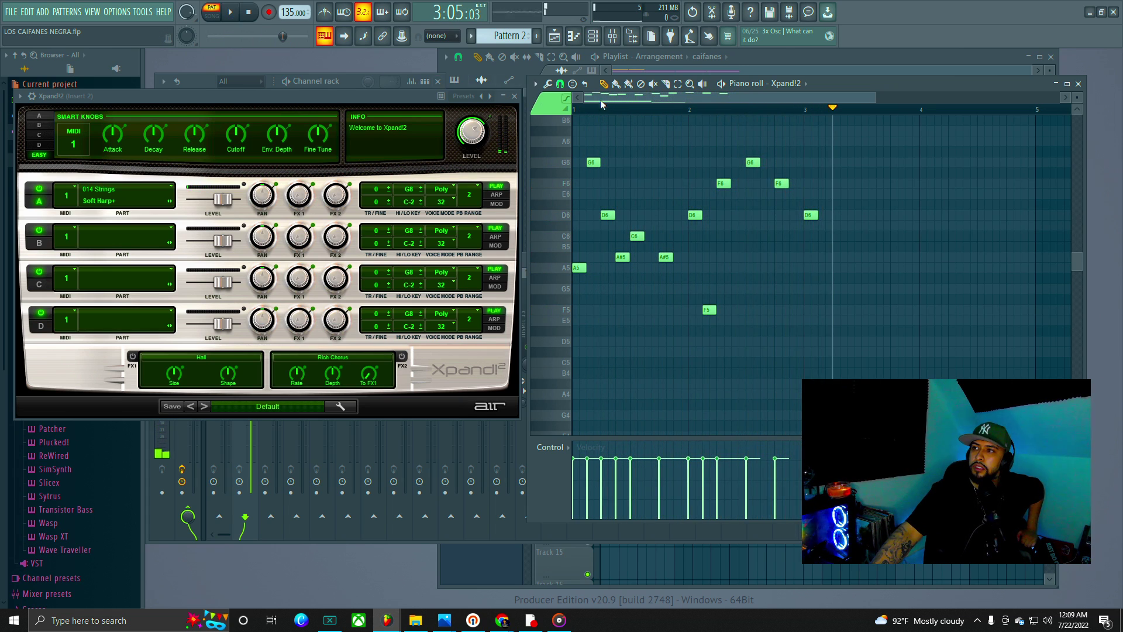
# Step: Duplicate the five bar 2 melody notes and align the copy's D6 with the start of bar 3
pyautogui.click(677, 83)
pyautogui.moveTo(790, 151); pyautogui.dragTo(694, 319)
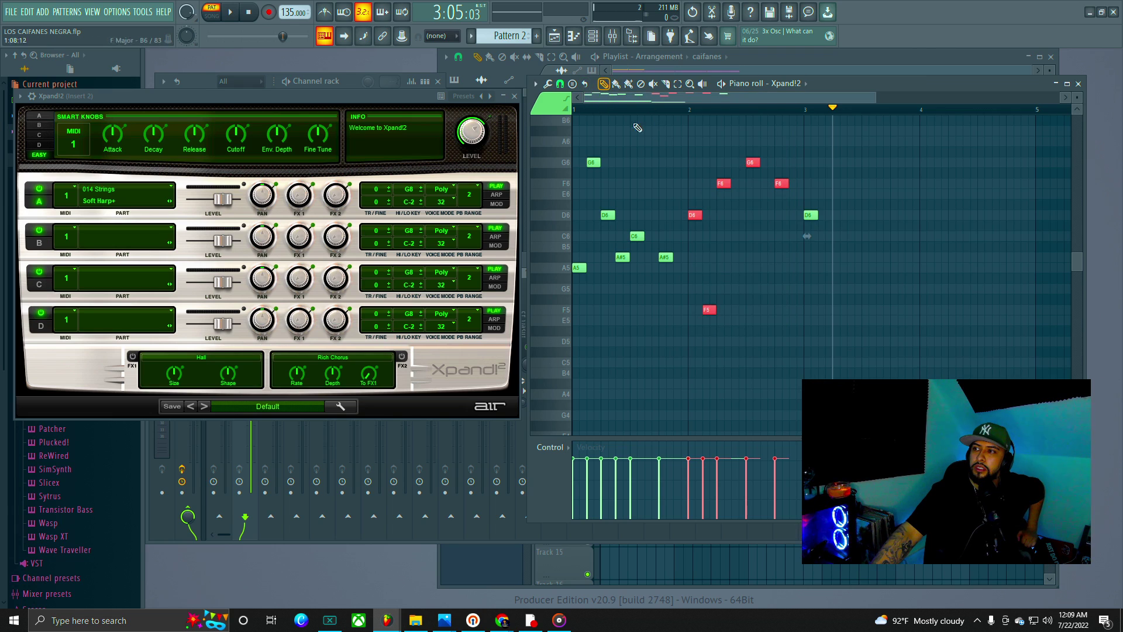
pyautogui.moveTo(696, 215)
pyautogui.mouseDown()
pyautogui.moveTo(734, 216)
pyautogui.moveTo(692, 214)
pyautogui.mouseUp()
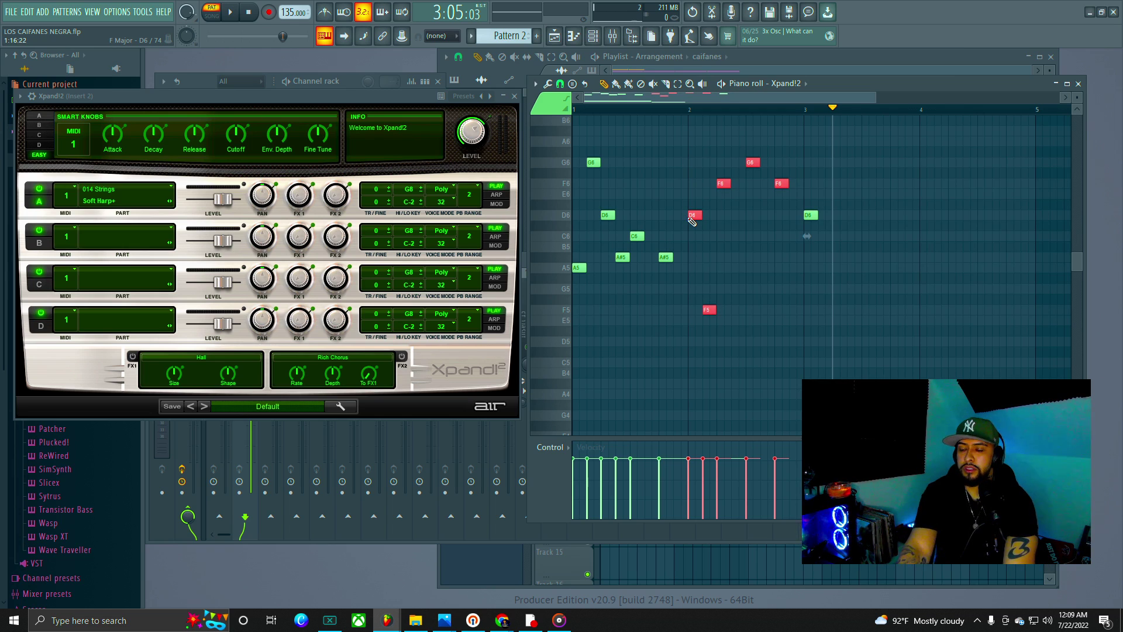
pyautogui.hotkey('ctrl', 'b')
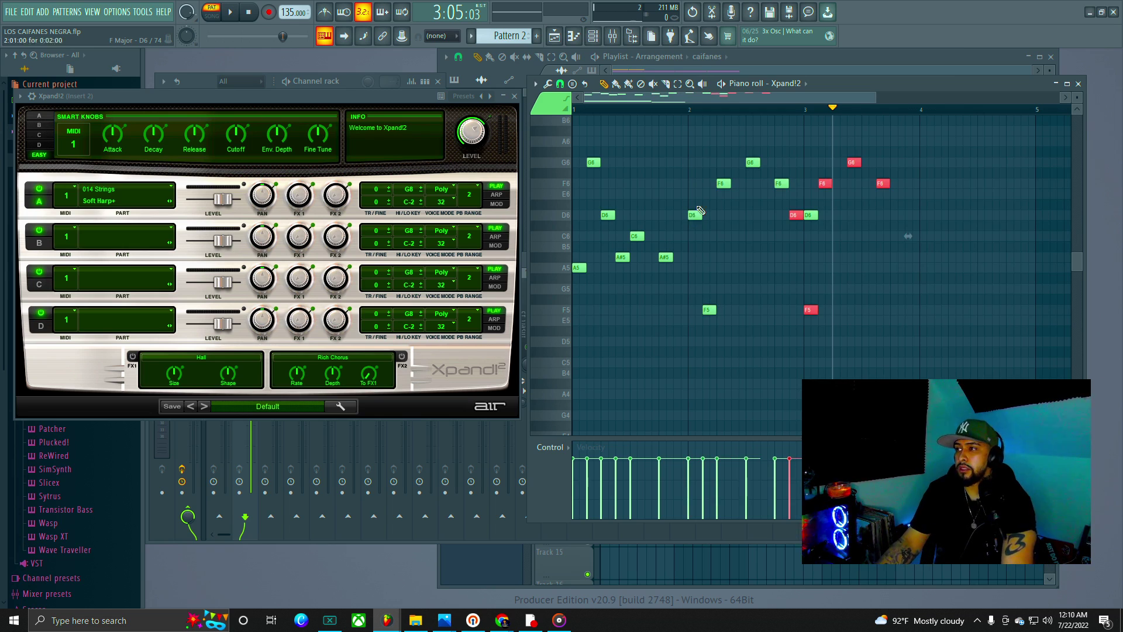
pyautogui.moveTo(793, 216)
pyautogui.mouseDown()
pyautogui.moveTo(825, 214)
pyautogui.moveTo(811, 215)
pyautogui.mouseUp()
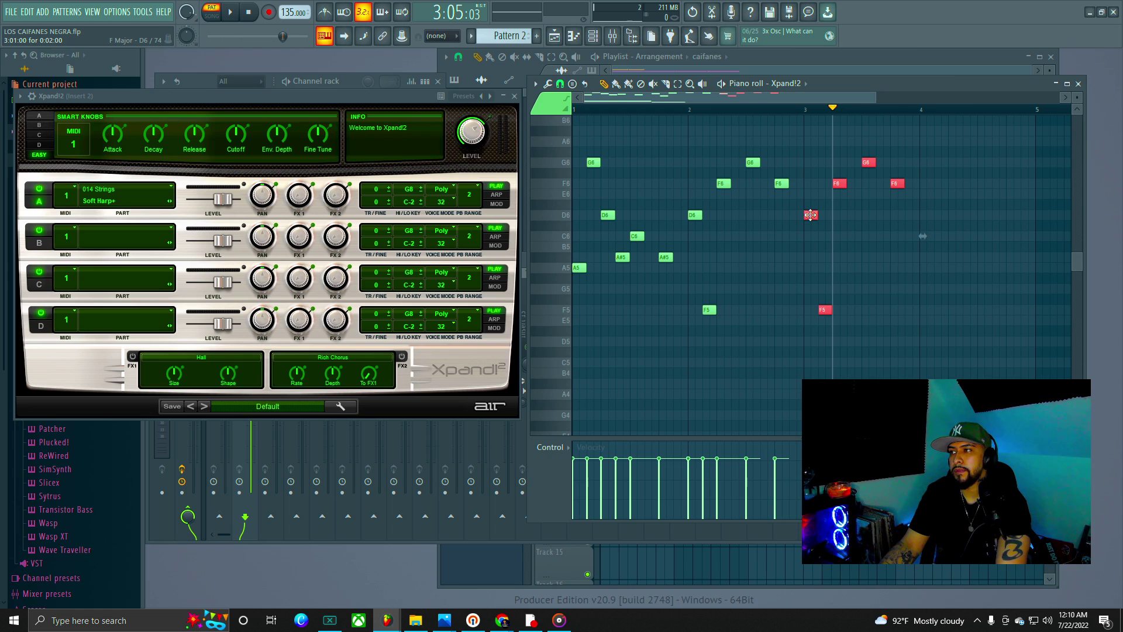
pyautogui.moveTo(811, 214)
pyautogui.mouseDown()
pyautogui.moveTo(847, 215)
pyautogui.moveTo(810, 215)
pyautogui.mouseUp()
# Step: Play the pattern from the start to check the melody with the repeated phrase in bar 3
pyautogui.press('space')
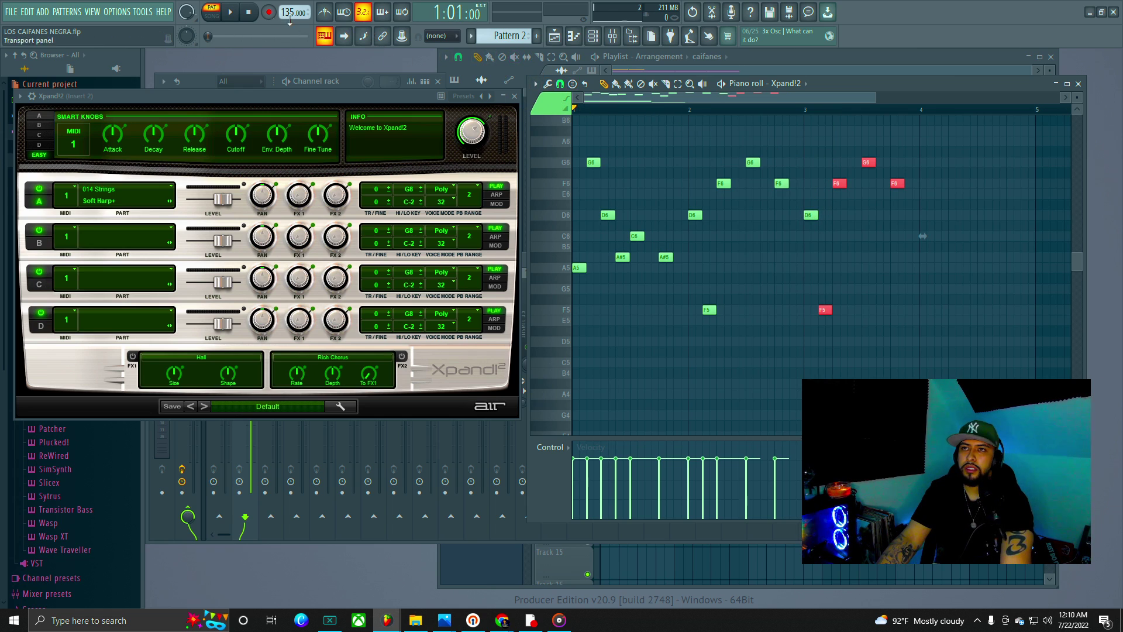
pyautogui.click(232, 12)
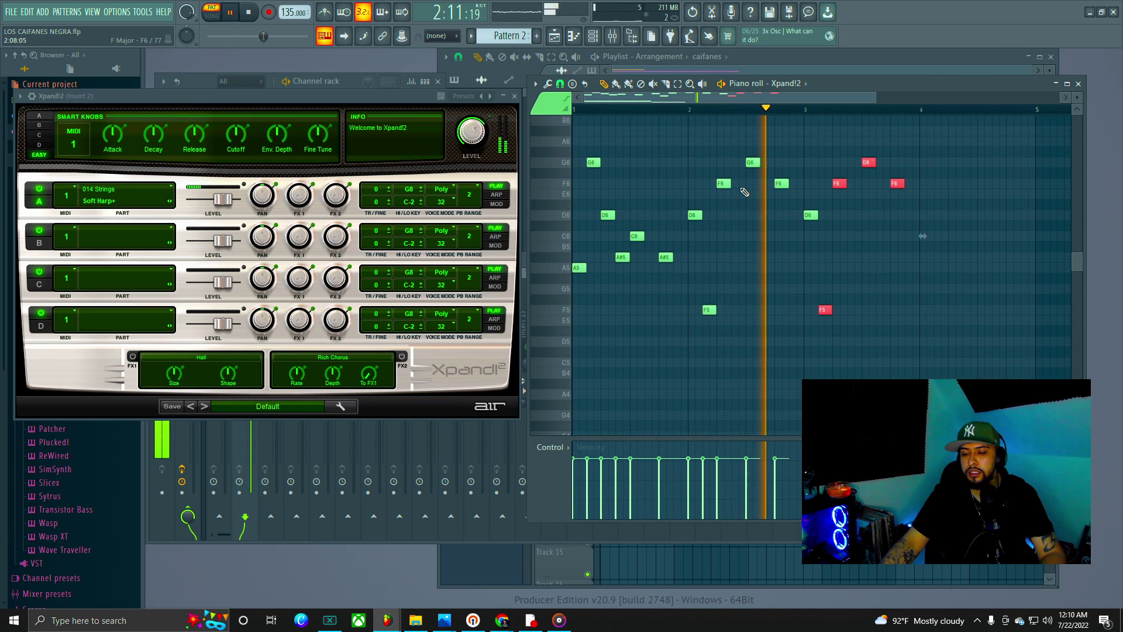
pyautogui.press('space')
# Step: Copy the six bar 1 melody notes into bar 4
pyautogui.moveTo(674, 116); pyautogui.dragTo(563, 354)
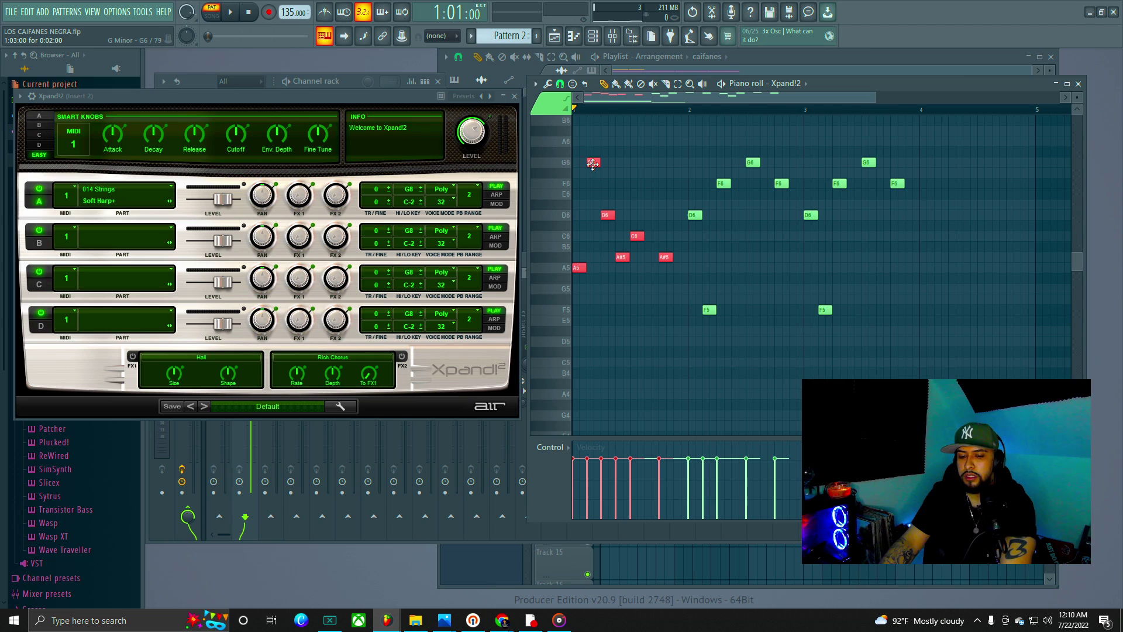
pyautogui.moveTo(592, 163); pyautogui.dragTo(938, 168)
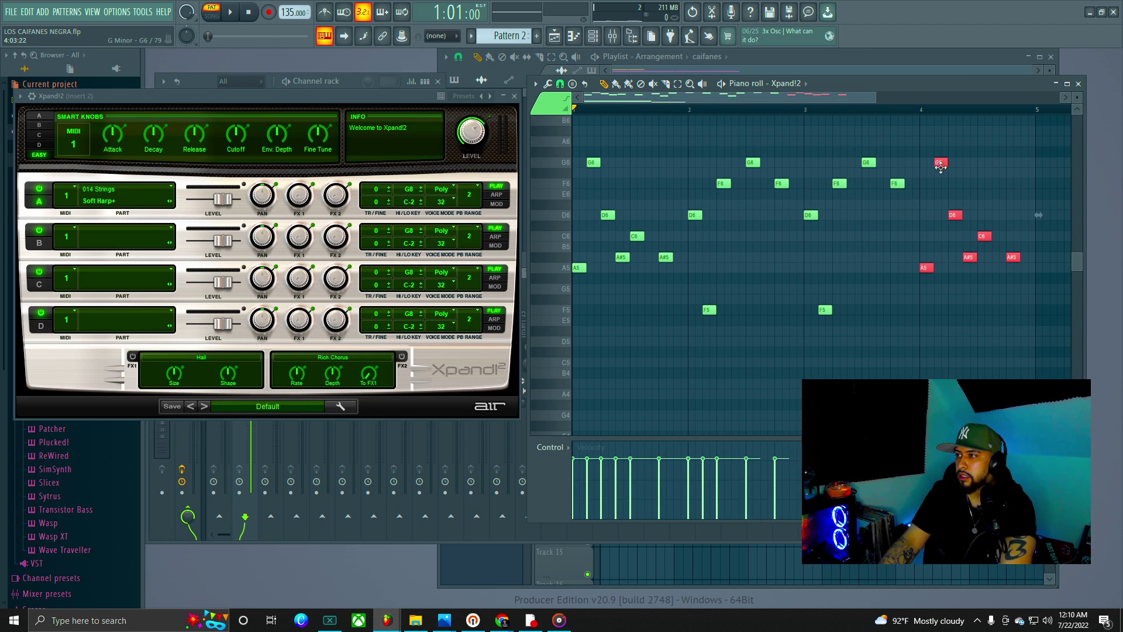
pyautogui.hscroll(3, 760, 118)
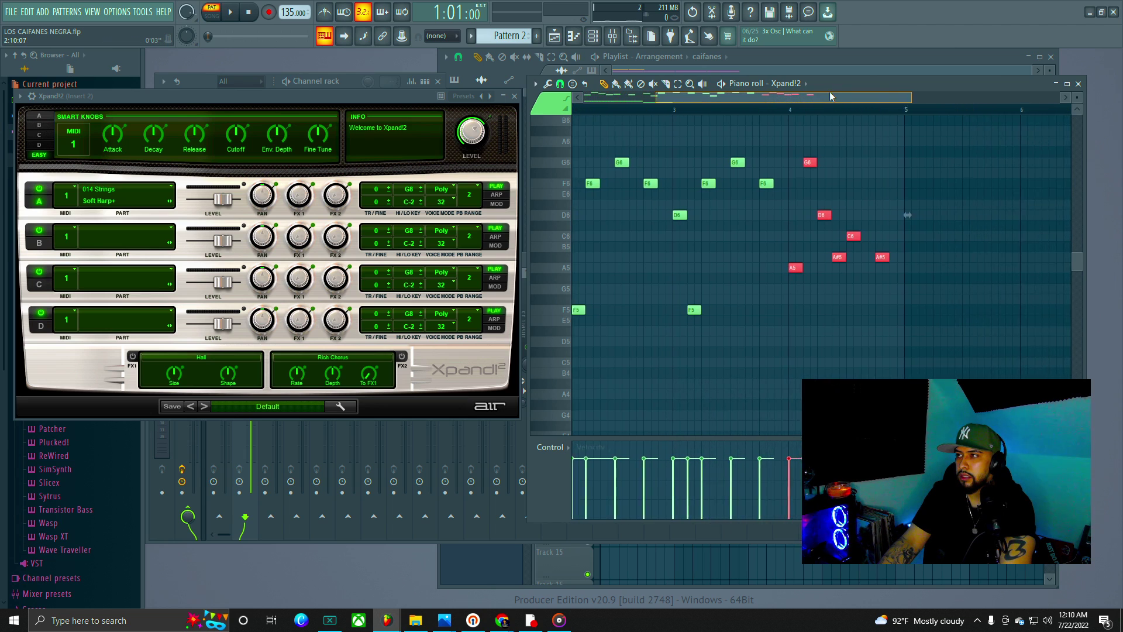
# Step: Delete the copied A5 in bar 4 and shift the remaining copied notes earlier so G6 starts the bar
pyautogui.rightClick(759, 267)
pyautogui.scroll(-3, 743, 118)
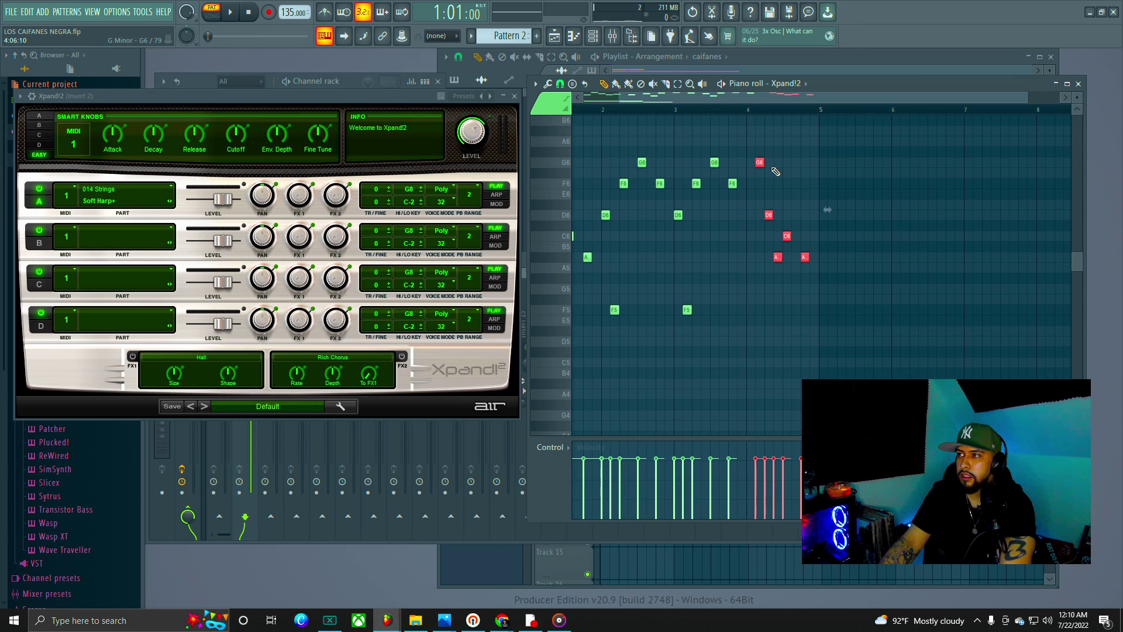
pyautogui.moveTo(760, 163); pyautogui.dragTo(751, 162)
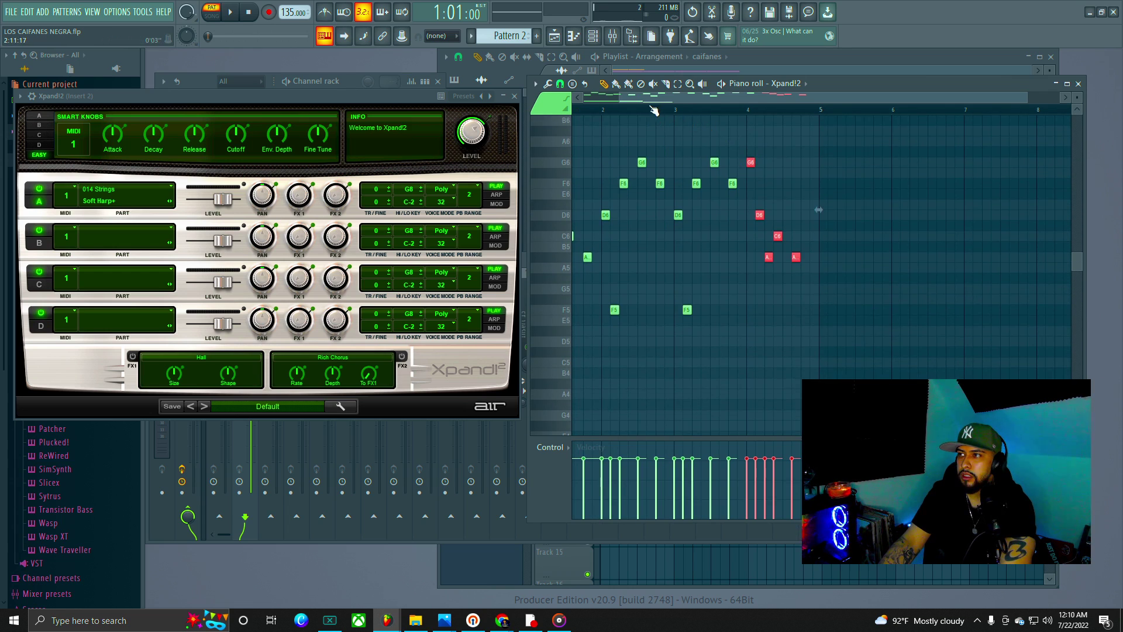
# Step: Add a closing D6 melody note at step 13 of bar 4, replacing the trial D#6
pyautogui.hscroll(-2, 654, 110)
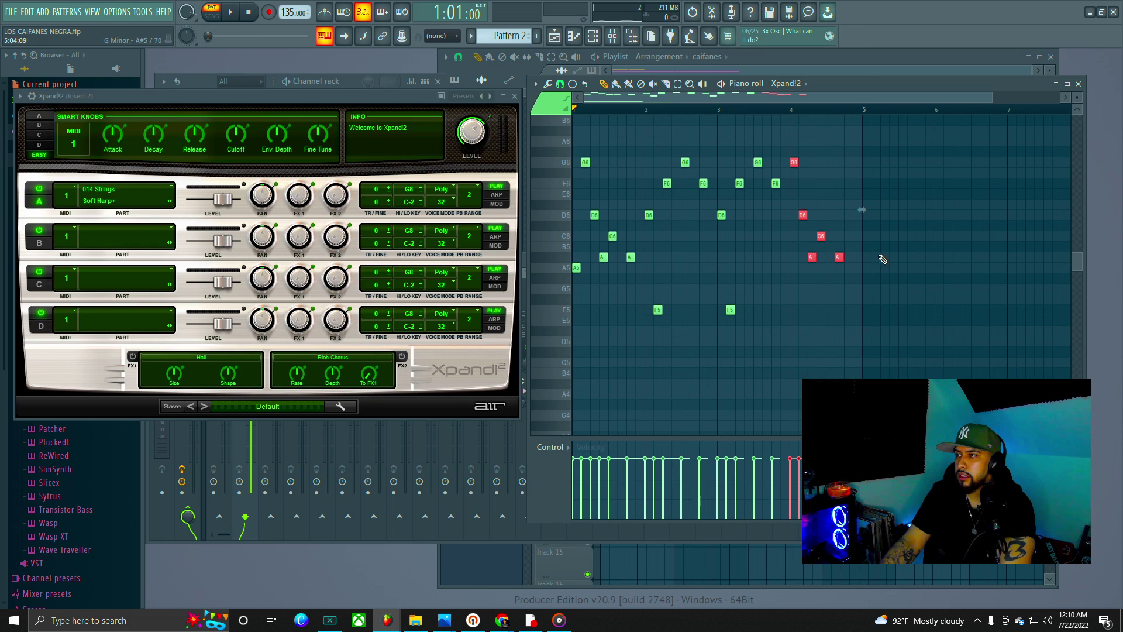
pyautogui.click(848, 204)
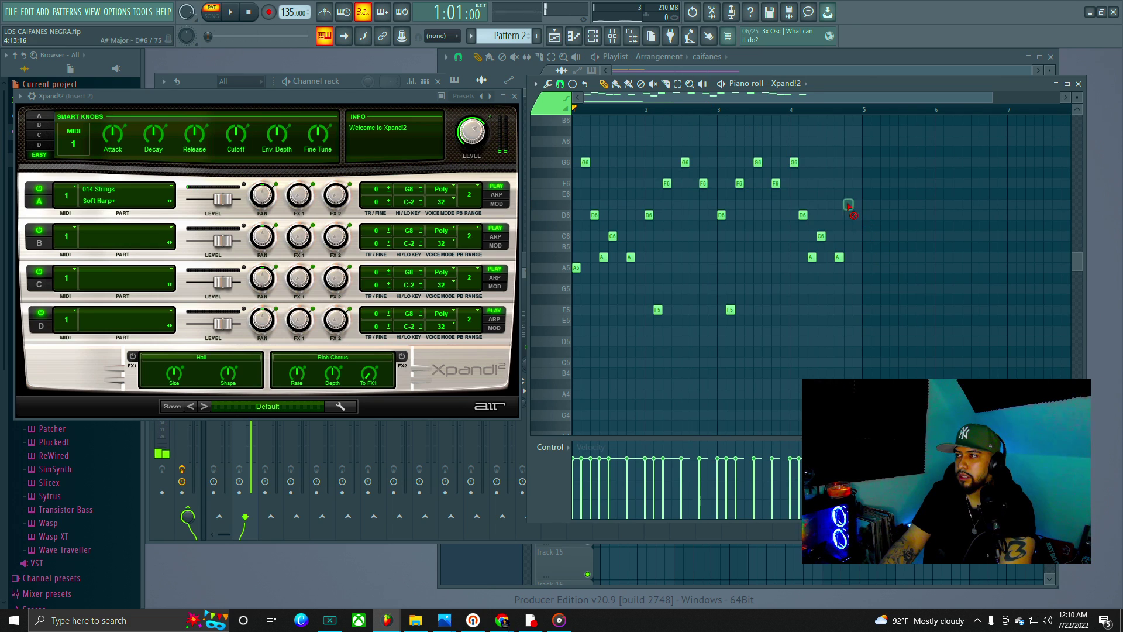
pyautogui.scroll(4, 852, 120)
pyautogui.click(848, 214)
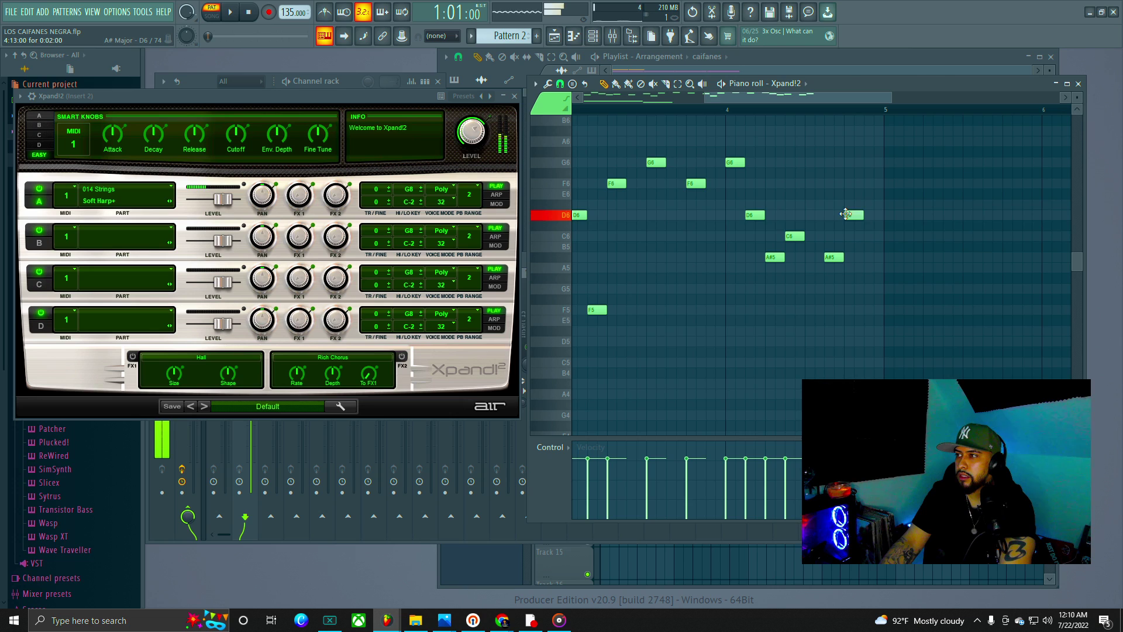
# Step: Extend the D3 bass note to fill bar 2, and add one-bar bass notes G3 in bar 3 and D3 in bar 4
pyautogui.scroll(-4, 706, 109)
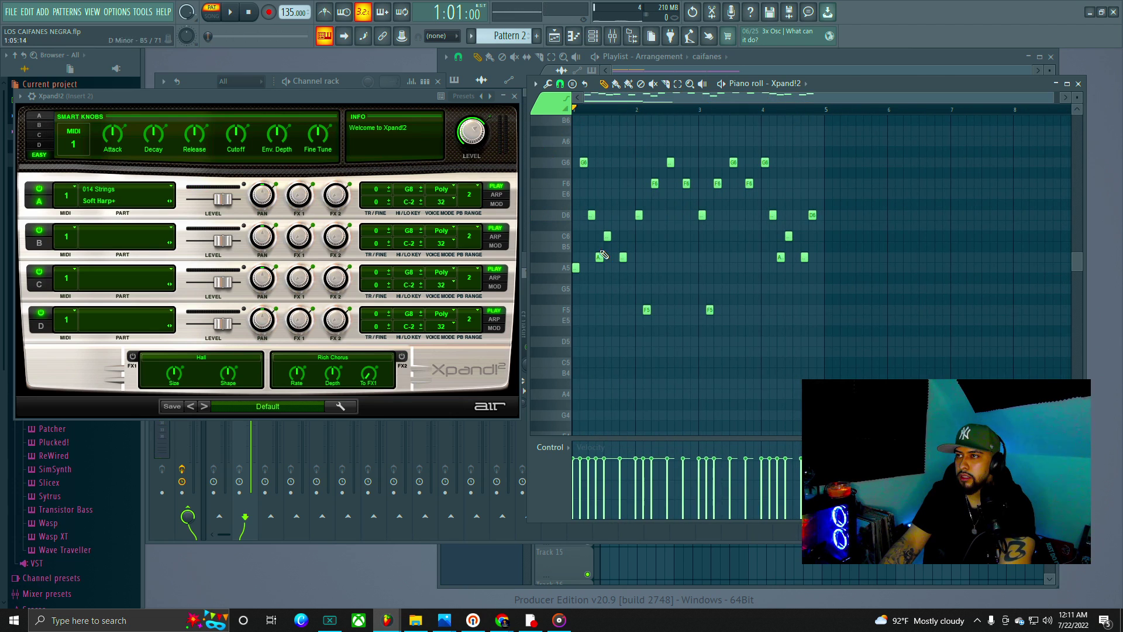
pyautogui.scroll(-5, 758, 295)
pyautogui.scroll(-1, 758, 295)
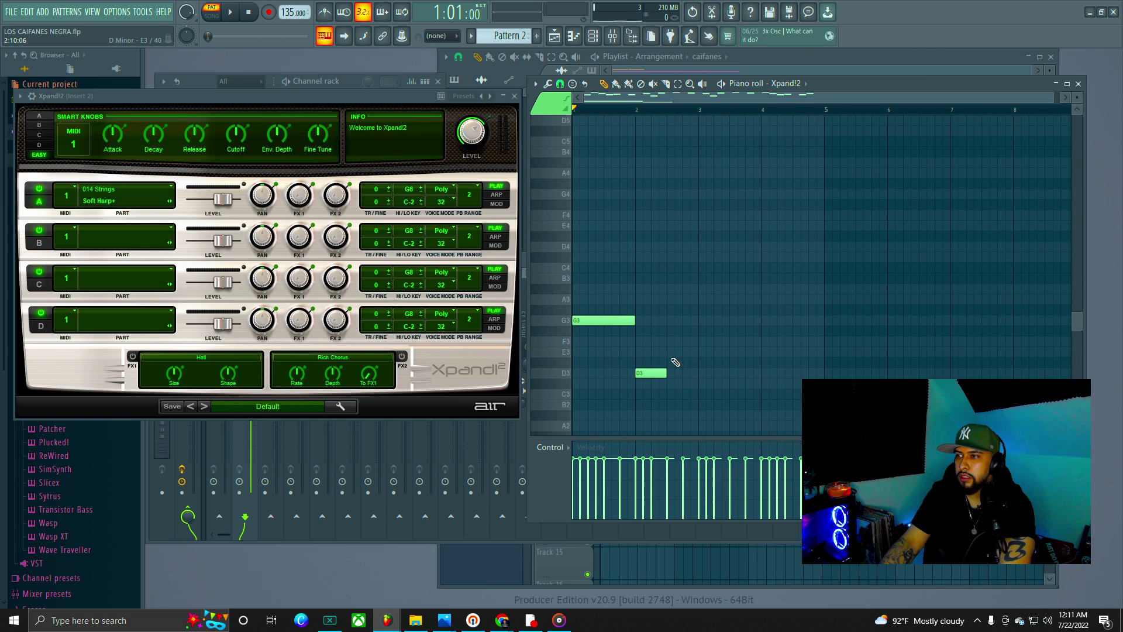
pyautogui.moveTo(691, 368); pyautogui.dragTo(699, 370)
pyautogui.click(704, 322)
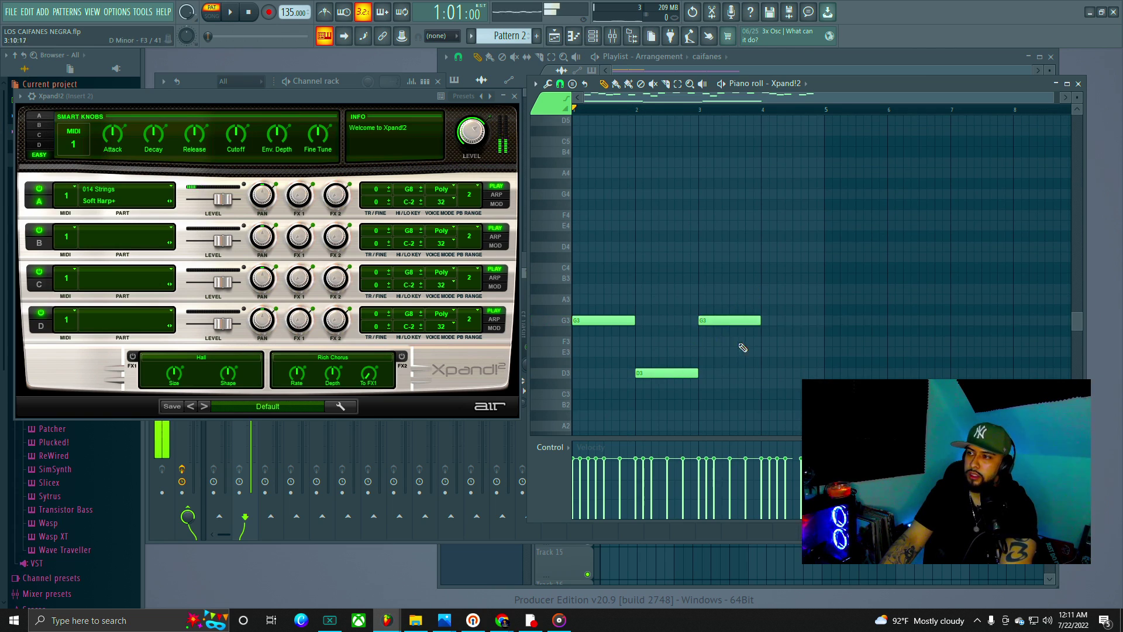
pyautogui.click(767, 374)
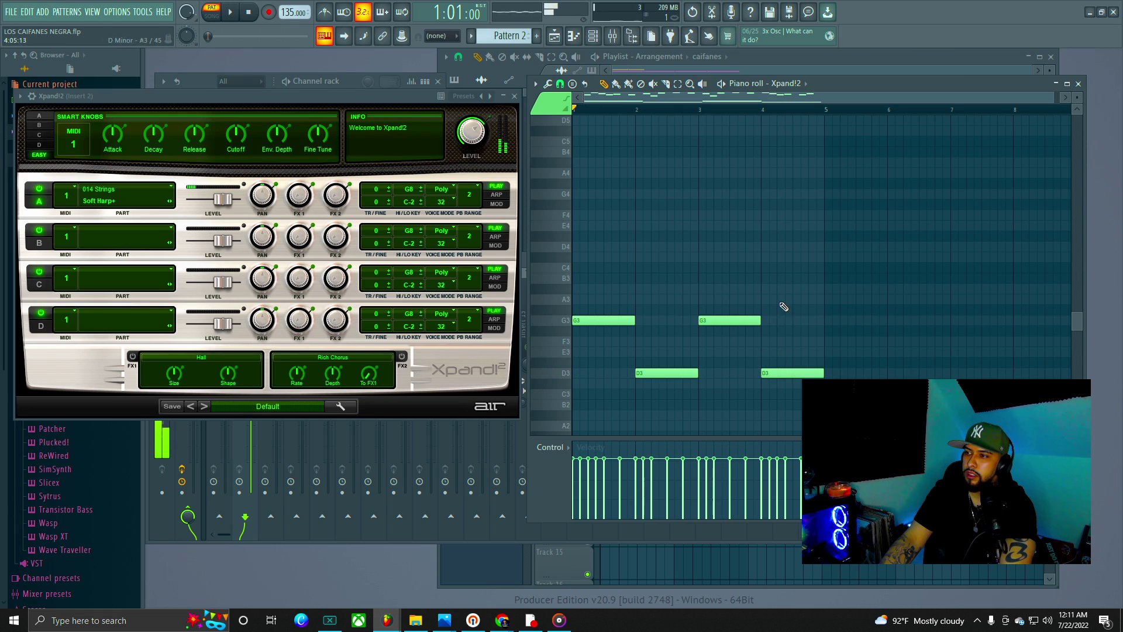
pyautogui.hotkey('ctrl', 'z')
pyautogui.hotkey('ctrl', 'z')
pyautogui.hotkey('ctrl', 'z')
pyautogui.hotkey('ctrl', 'z')
pyautogui.scroll(5, 782, 306)
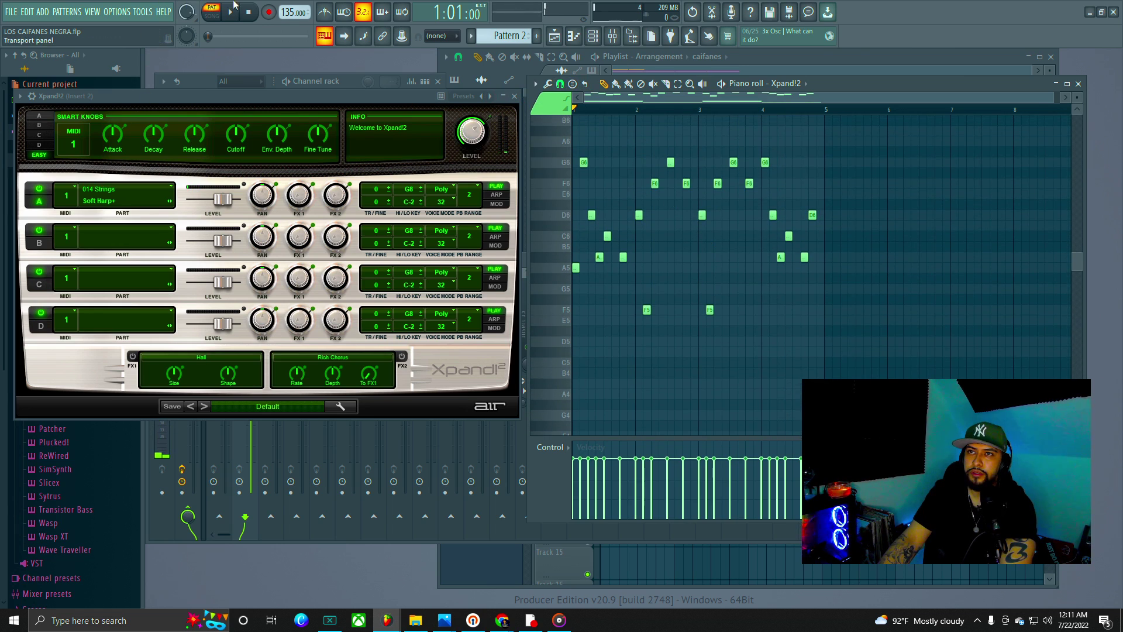
# Step: Shorten the D3 bass notes in bars 2 and 4 to half a bar each
pyautogui.scroll(-4, 711, 271)
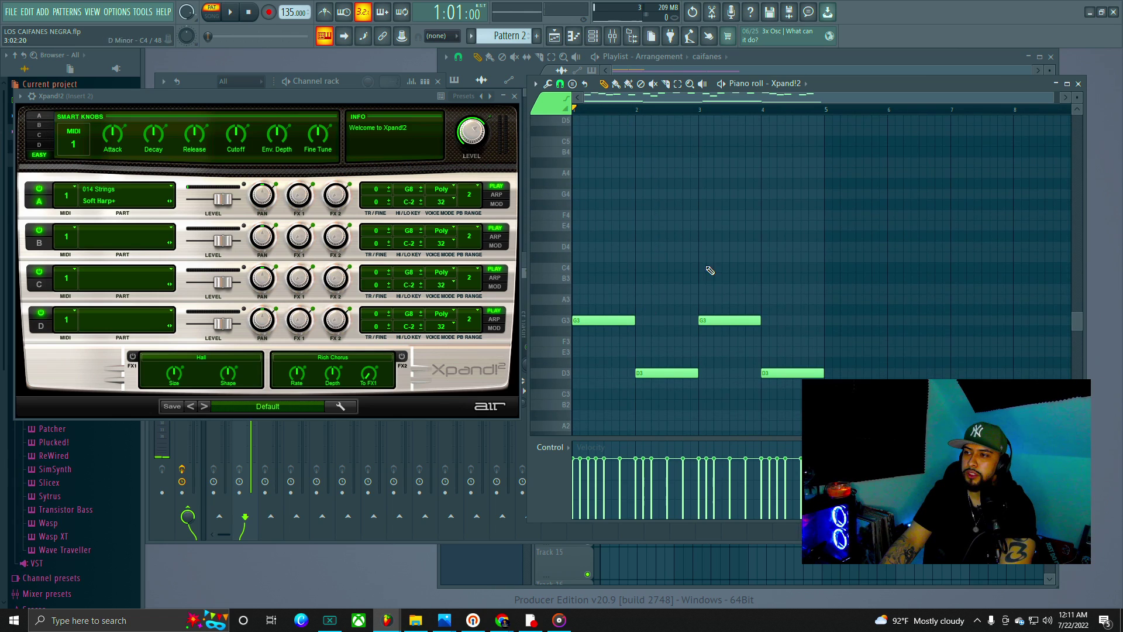
pyautogui.moveTo(697, 372); pyautogui.dragTo(668, 374)
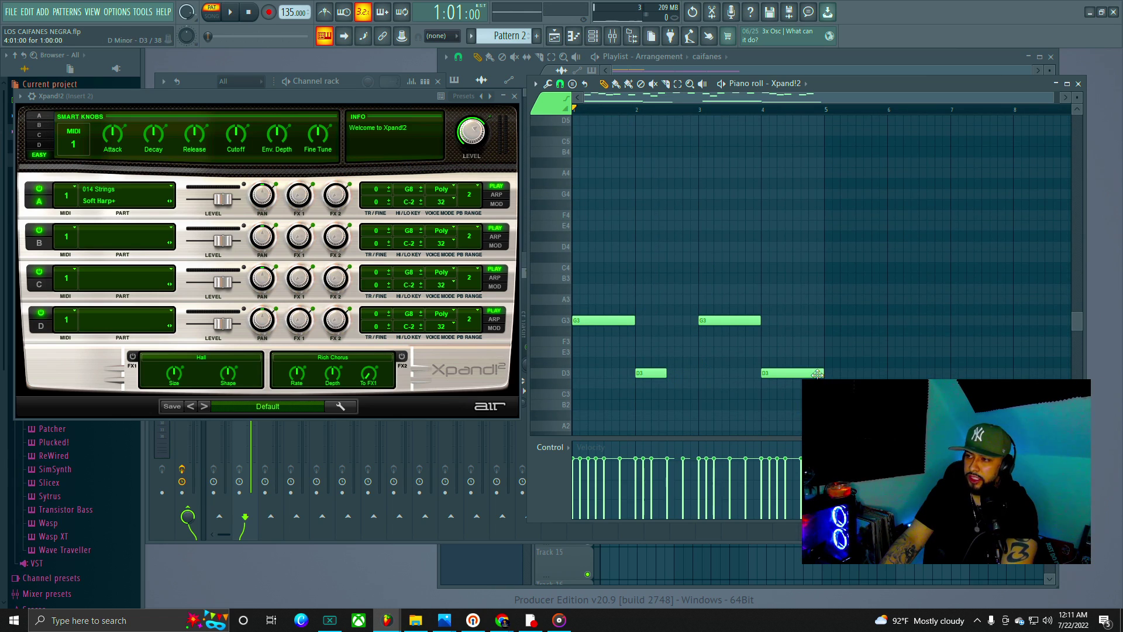
pyautogui.moveTo(822, 374); pyautogui.dragTo(794, 381)
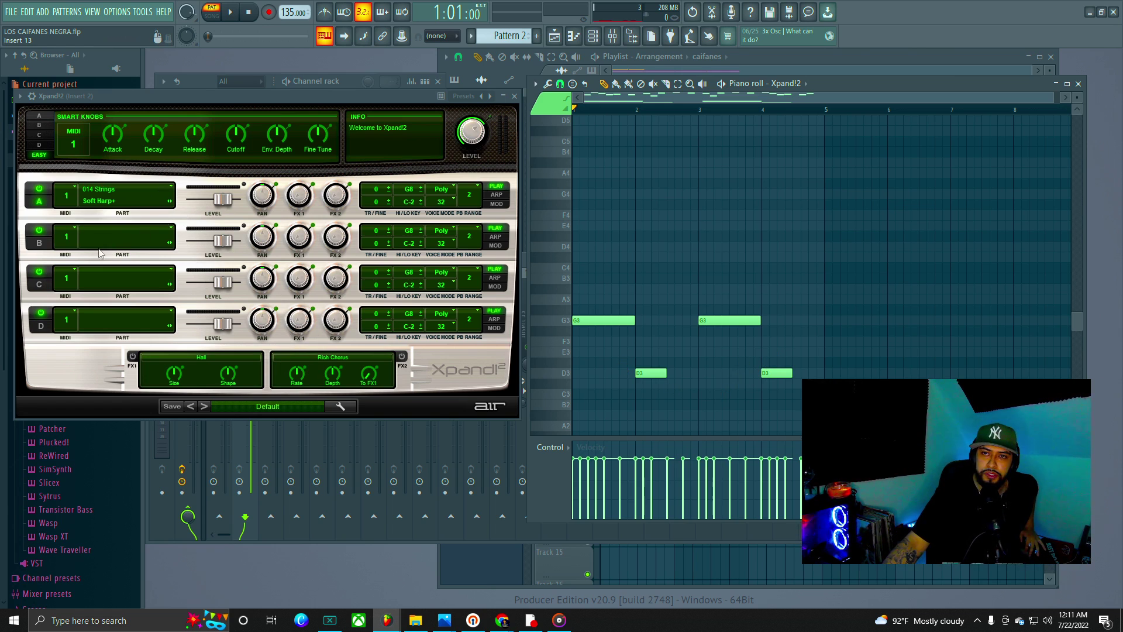
# Step: Load Detuned Bells+ from the 018 Bells category into Xpand!2 part B and switch part A off
pyautogui.click(118, 234)
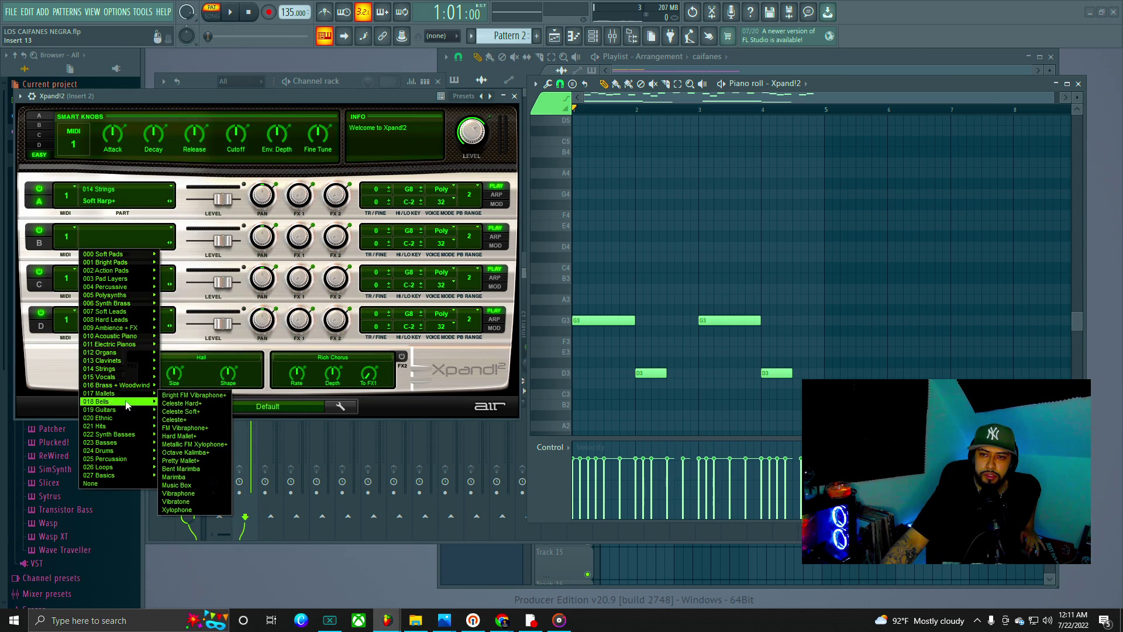
pyautogui.moveTo(124, 411)
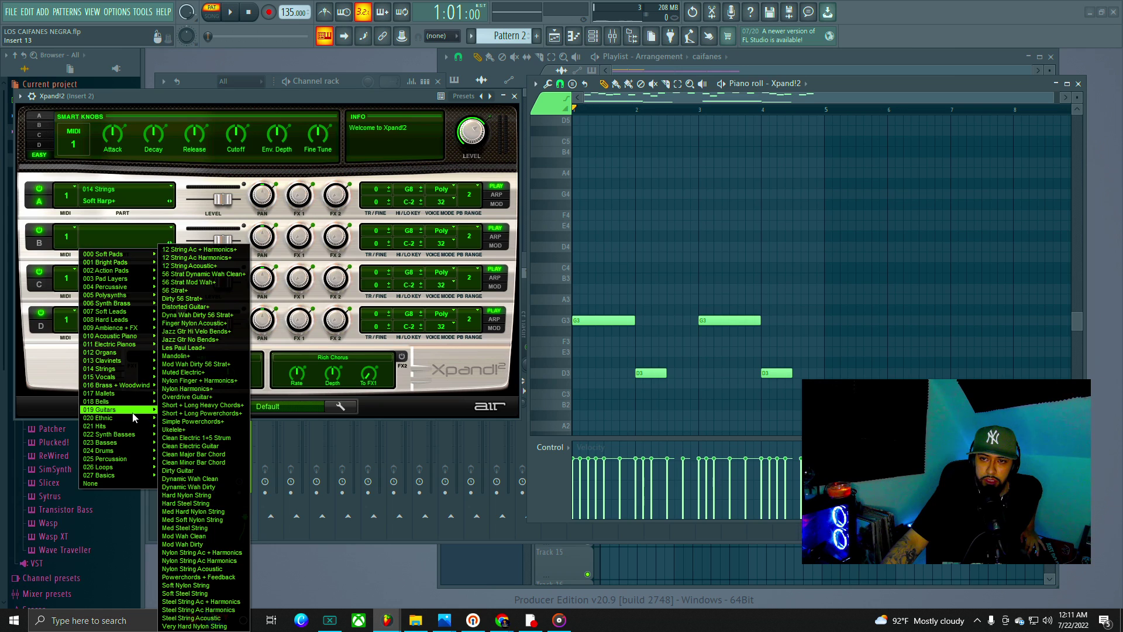
pyautogui.moveTo(131, 379)
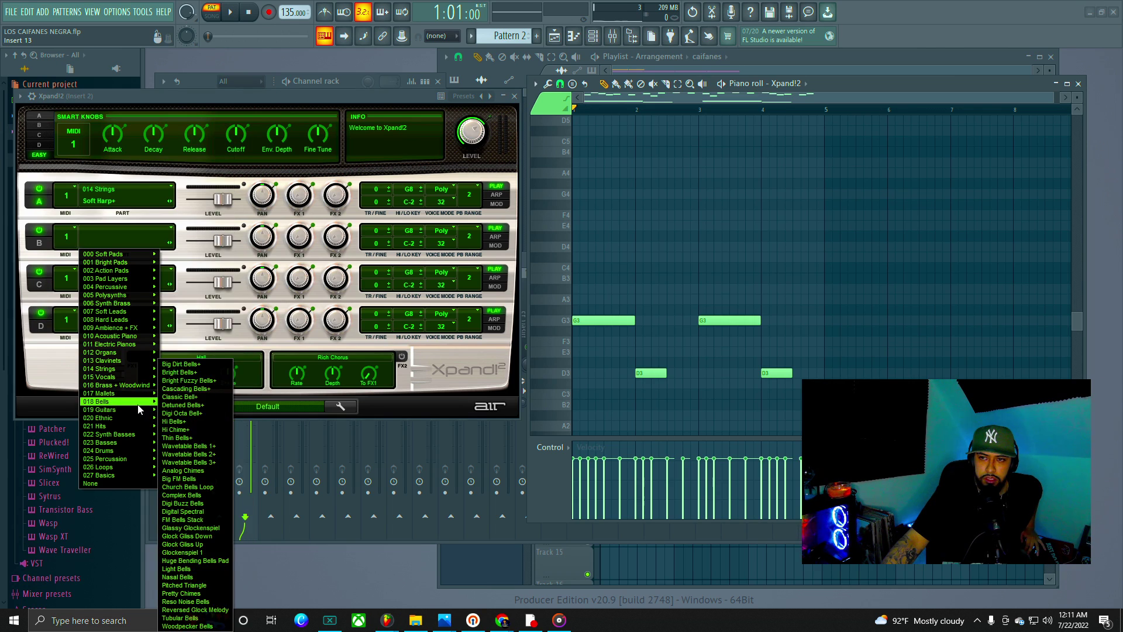
pyautogui.click(198, 406)
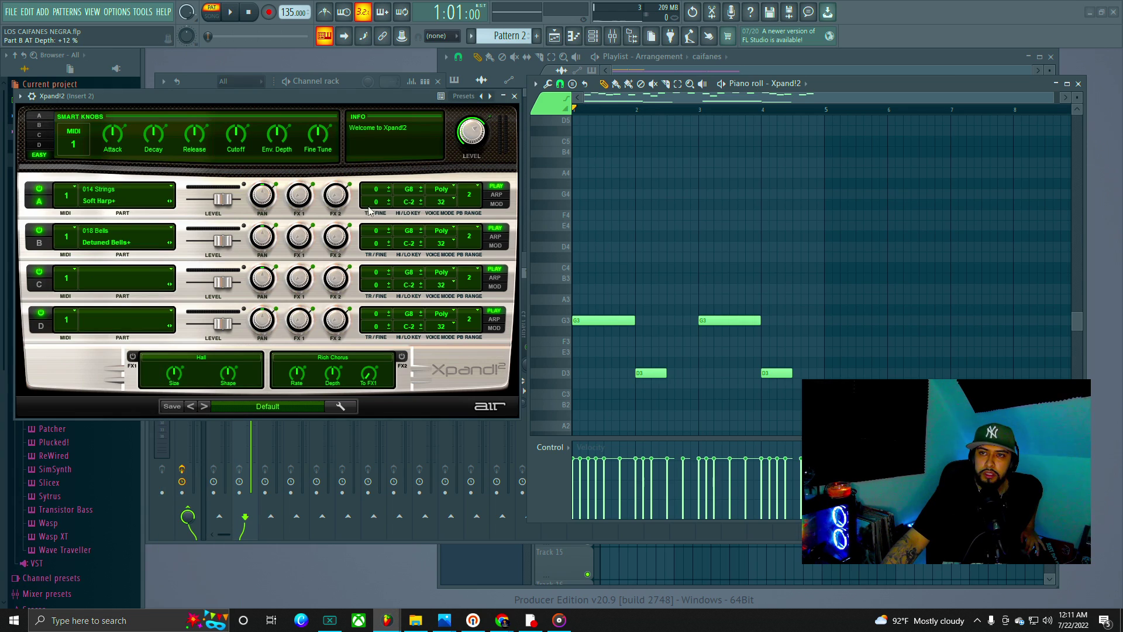
pyautogui.click(38, 189)
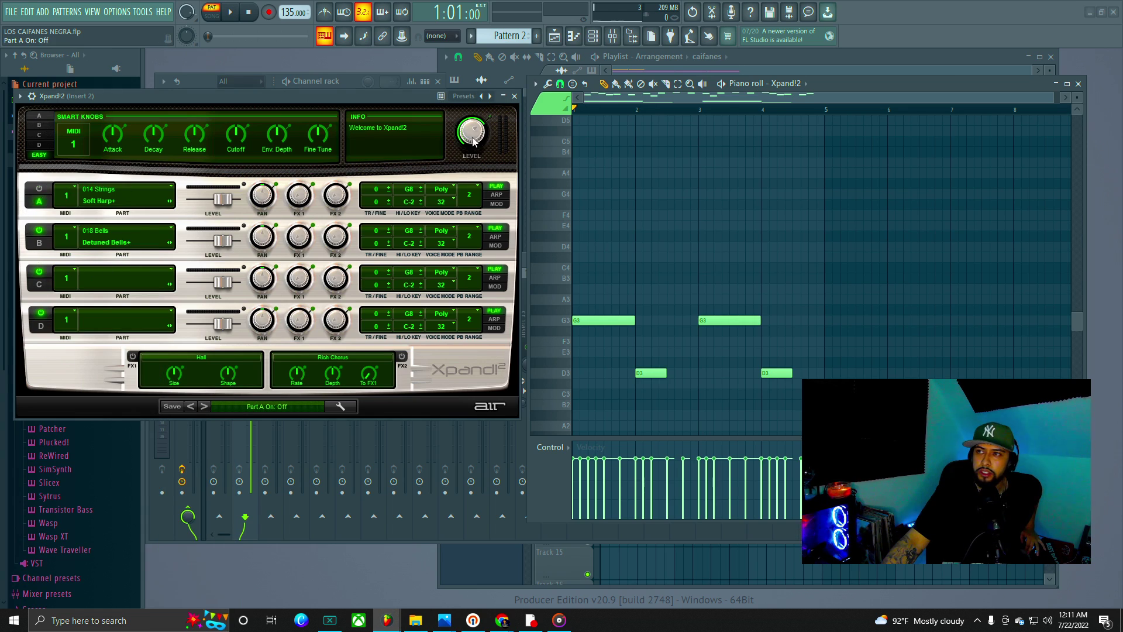
# Step: Play the pattern with the bell sound, lower the level of Xpand!2 part B and play it again
pyautogui.click(233, 13)
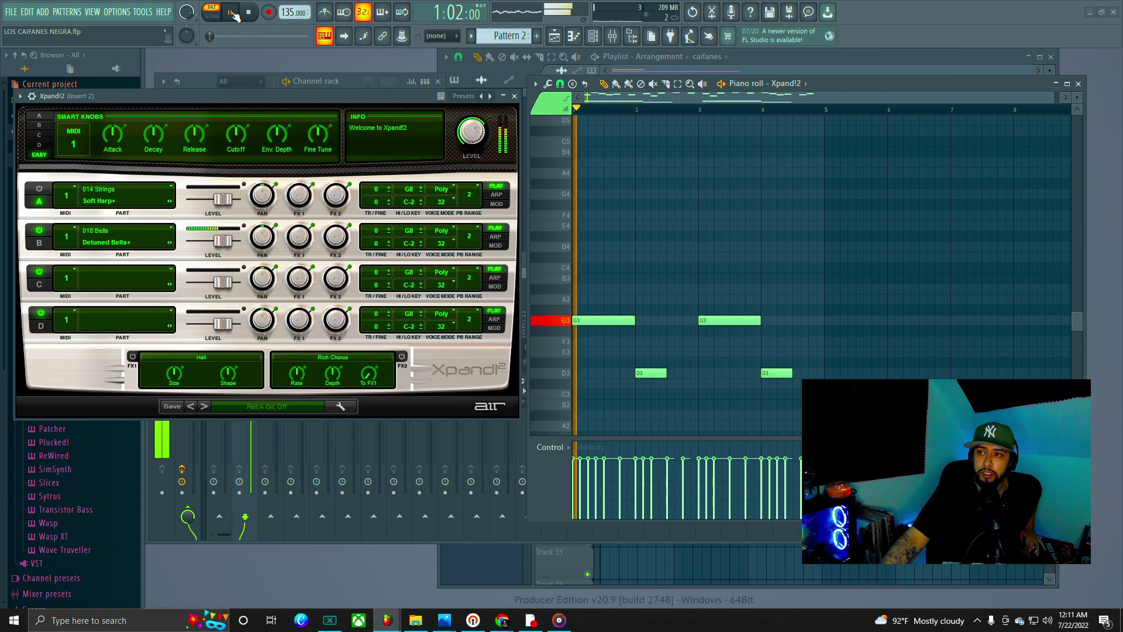
pyautogui.click(233, 14)
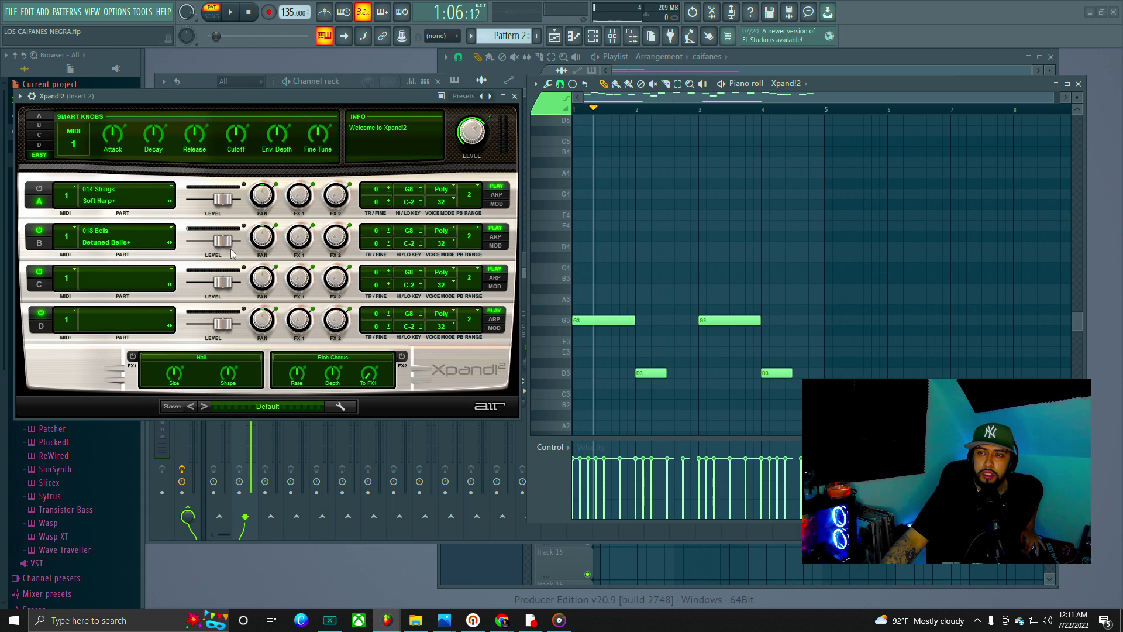
pyautogui.moveTo(222, 241); pyautogui.dragTo(202, 240)
pyautogui.click(231, 13)
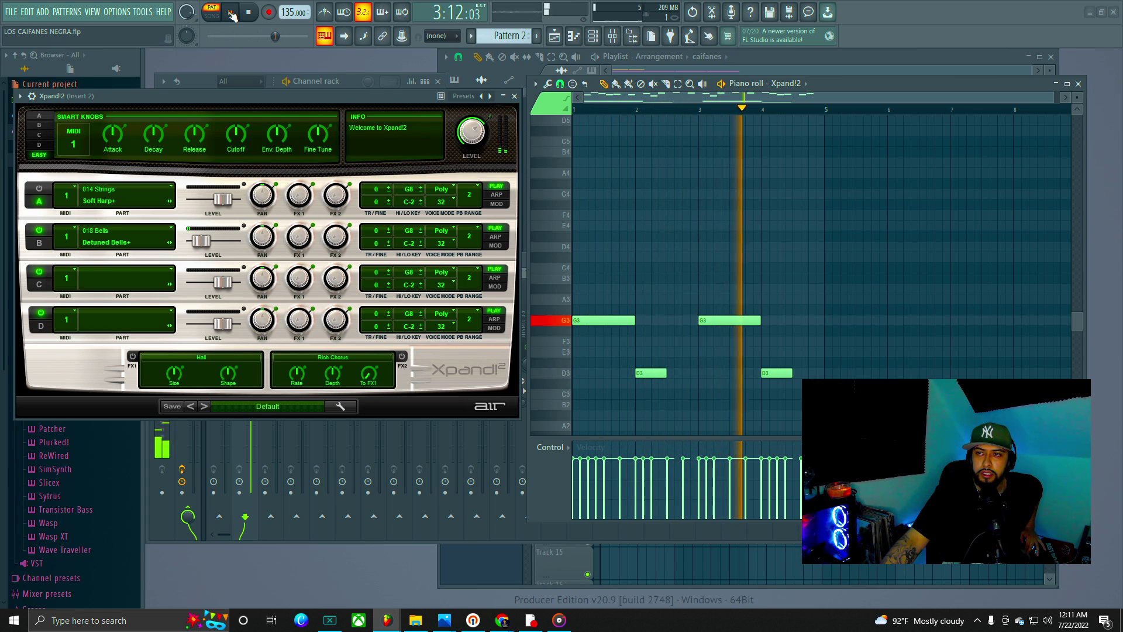
pyautogui.click(231, 14)
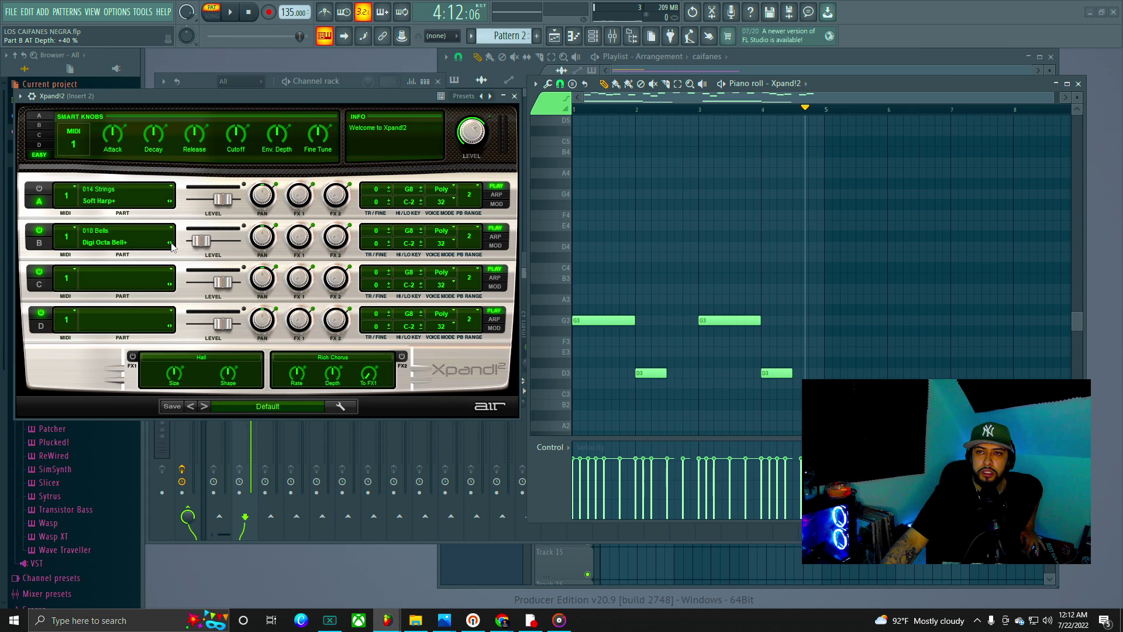
# Step: Change part B's sound to Hi Bells+ and play the pattern from its start
pyautogui.click(232, 14)
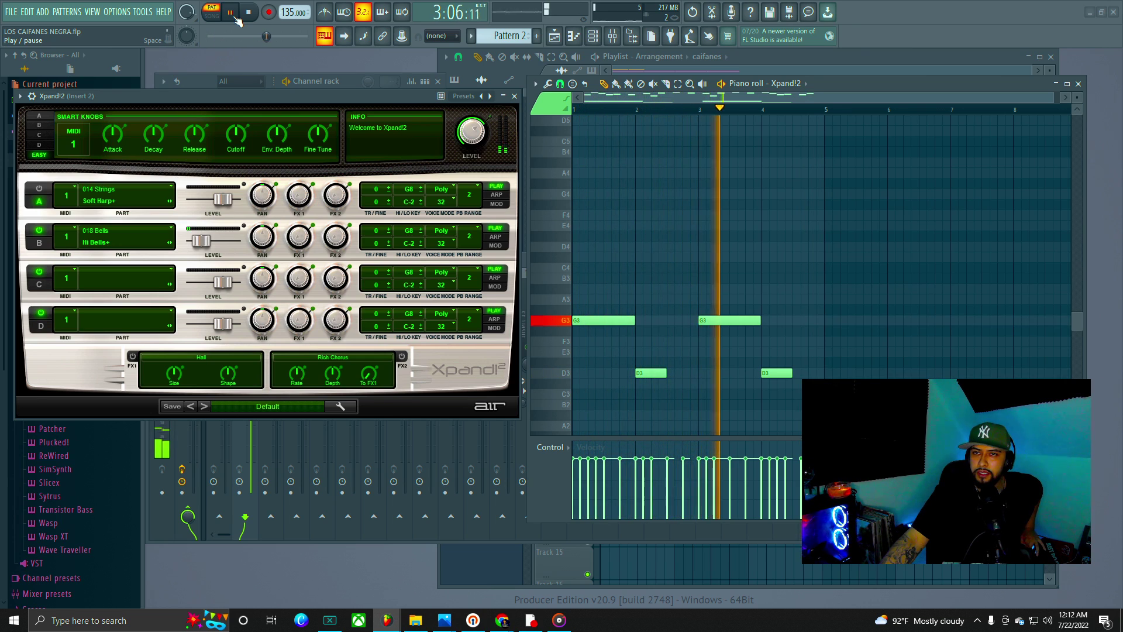
pyautogui.click(236, 18)
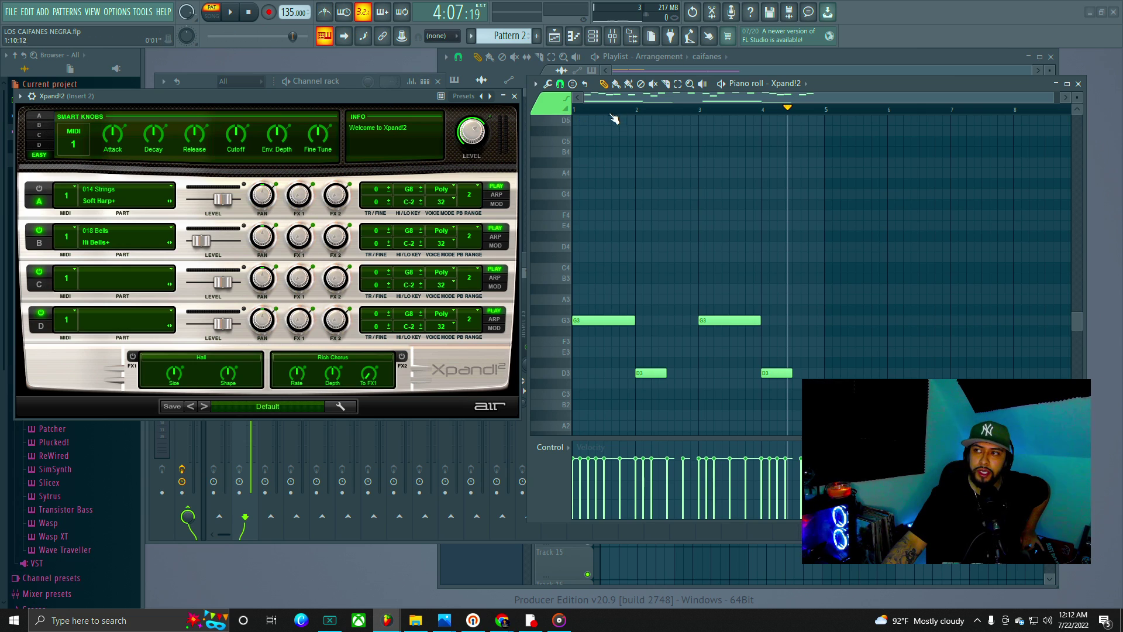
pyautogui.moveTo(617, 116); pyautogui.dragTo(535, 125)
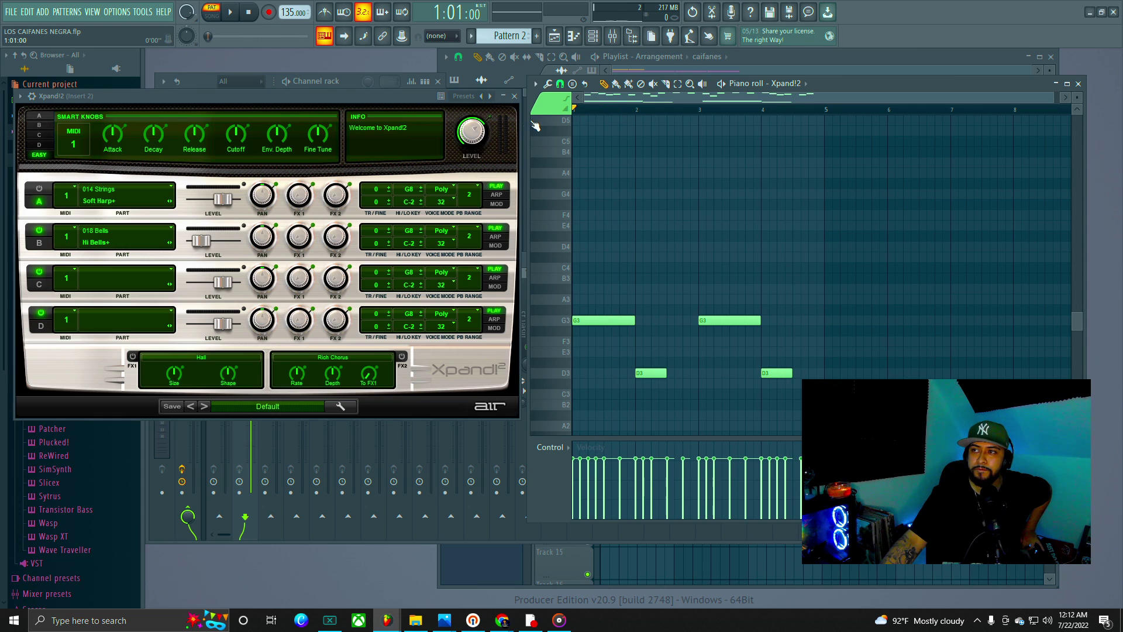
pyautogui.click(239, 14)
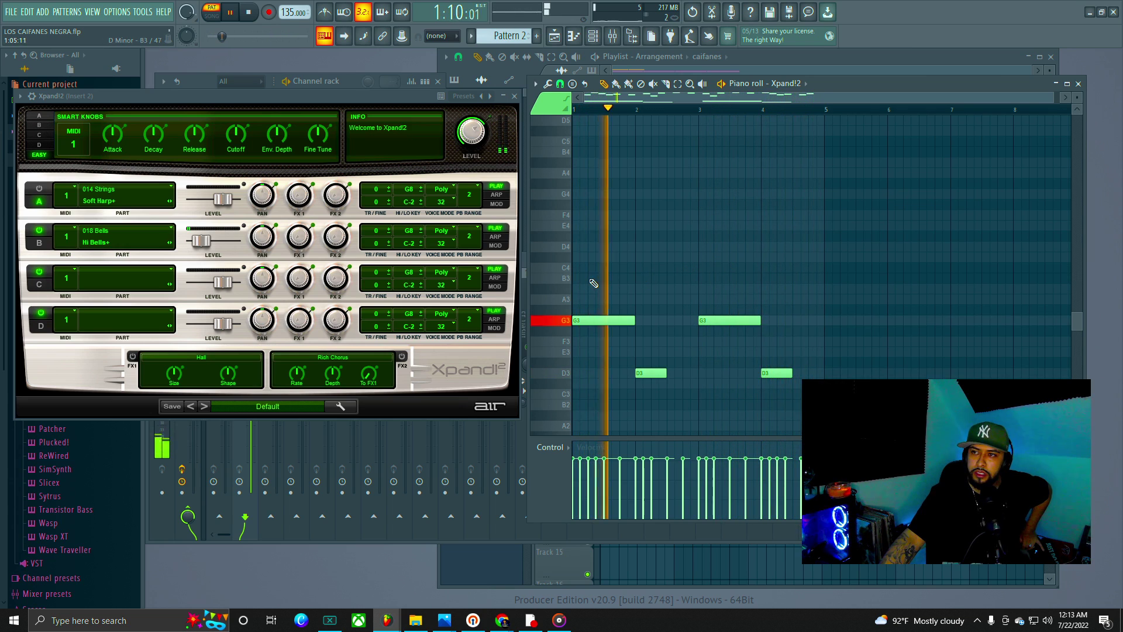
pyautogui.click(233, 13)
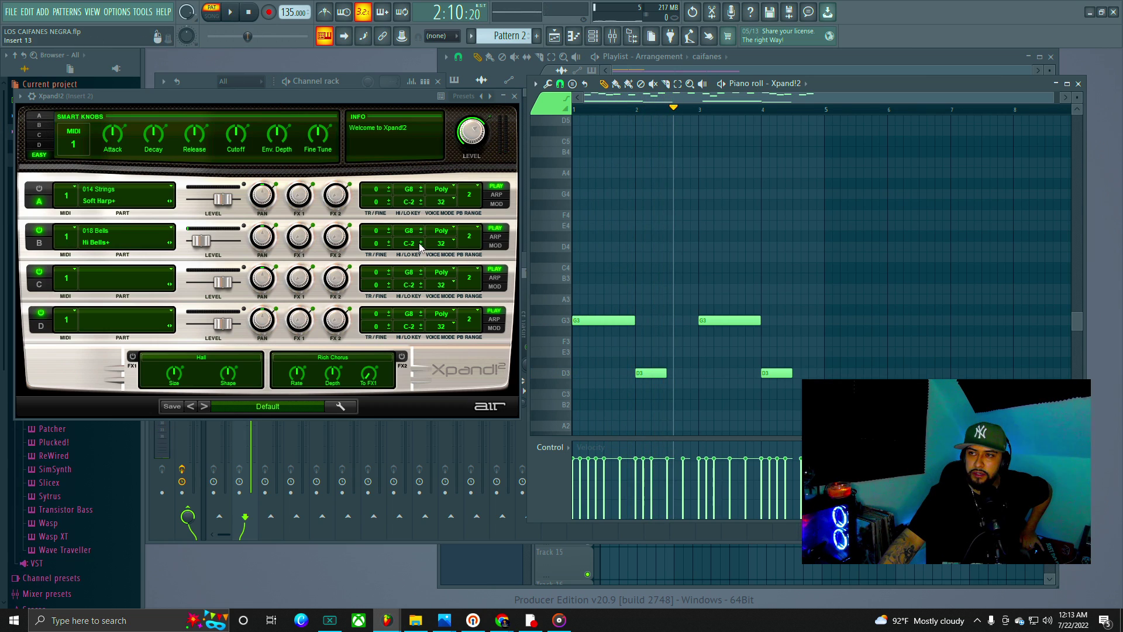
# Step: Set part B's high key to G5 and play the pattern
pyautogui.scroll(9, 825, 300)
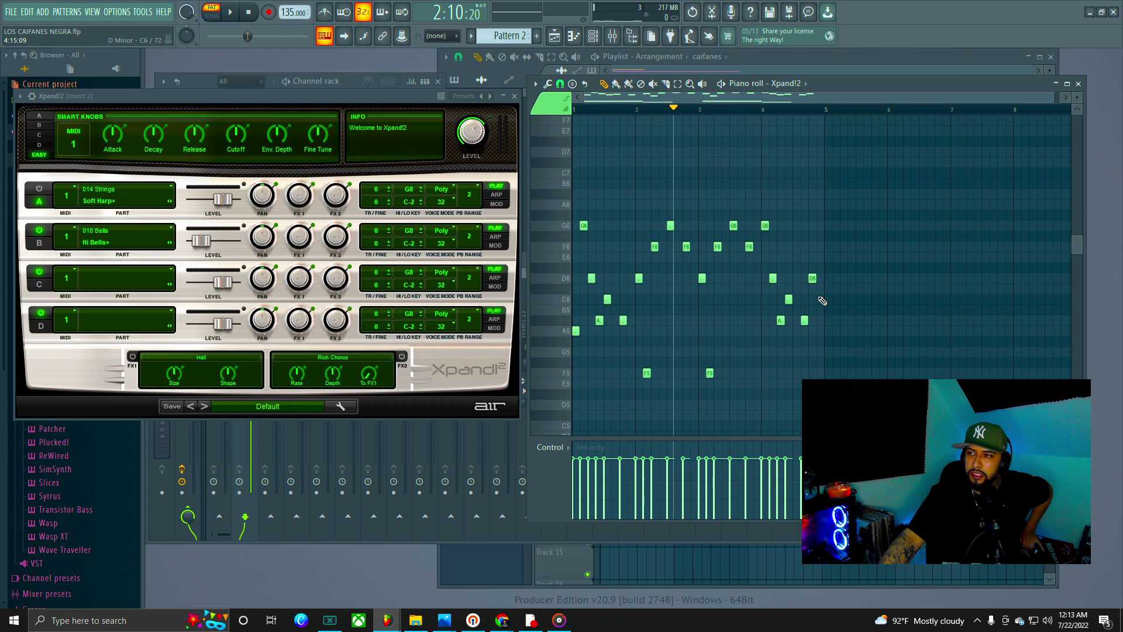
pyautogui.scroll(-1, 822, 299)
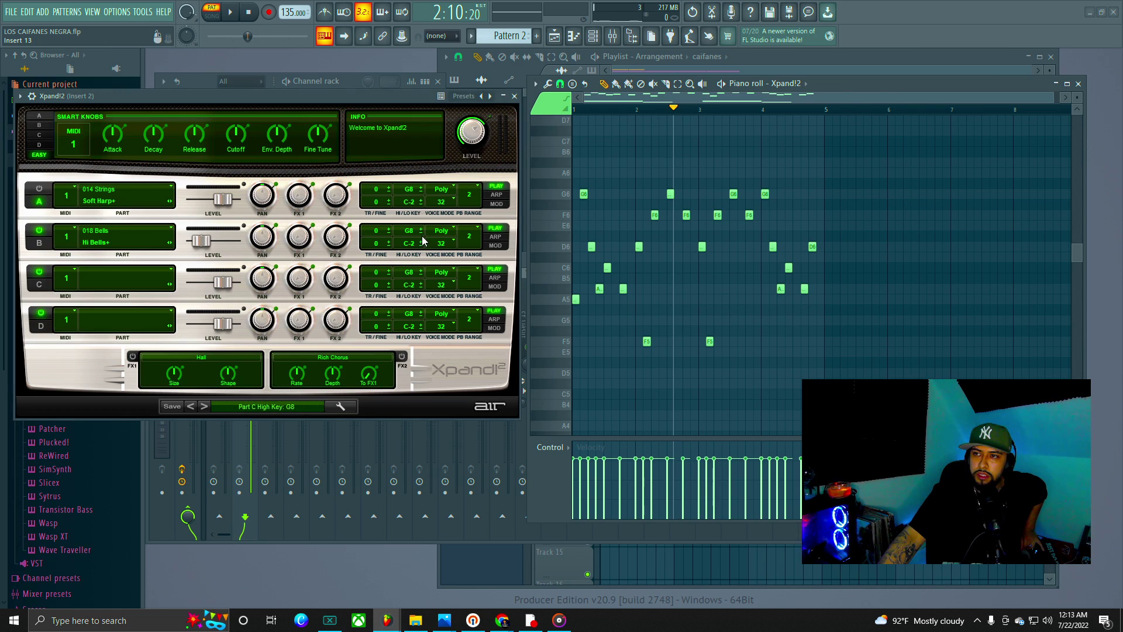
pyautogui.scroll(-1, 411, 236)
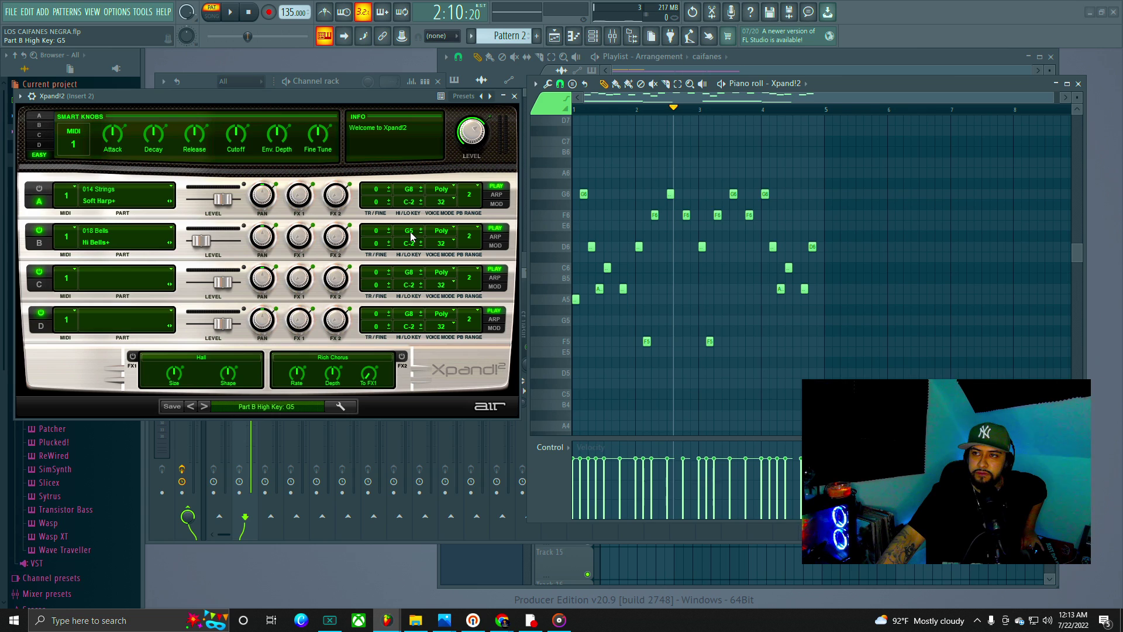
pyautogui.press('space')
pyautogui.click(234, 12)
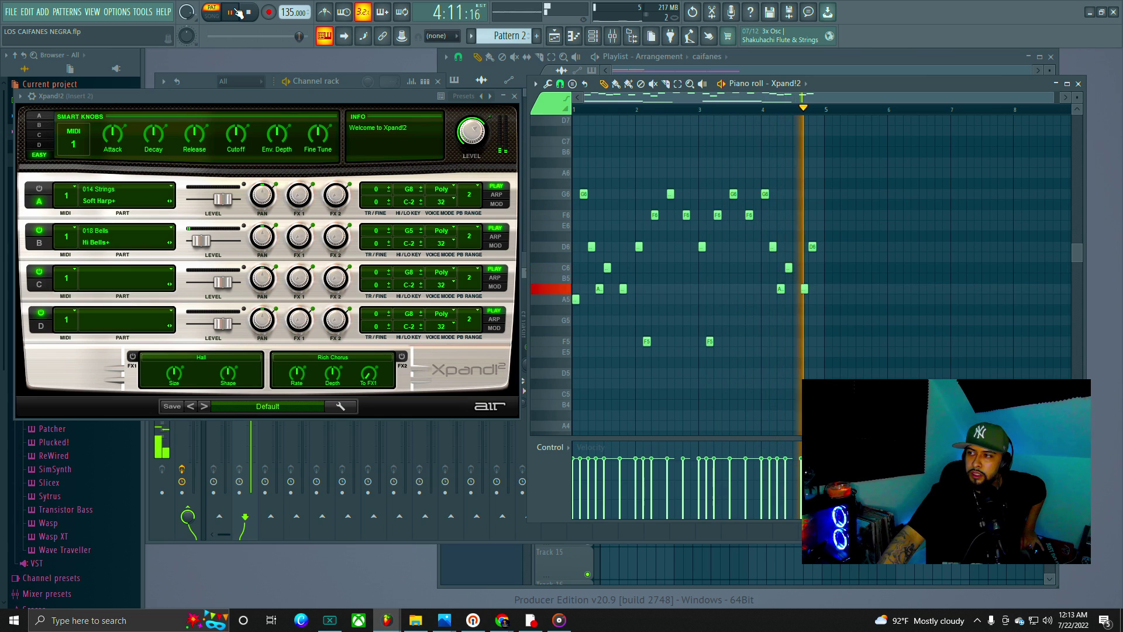
# Step: Stop playback, delete the last four melody notes of bar 4 from A#5 to the closing D6, and play the shortened melody
pyautogui.hotkey('ctrl', 'space')
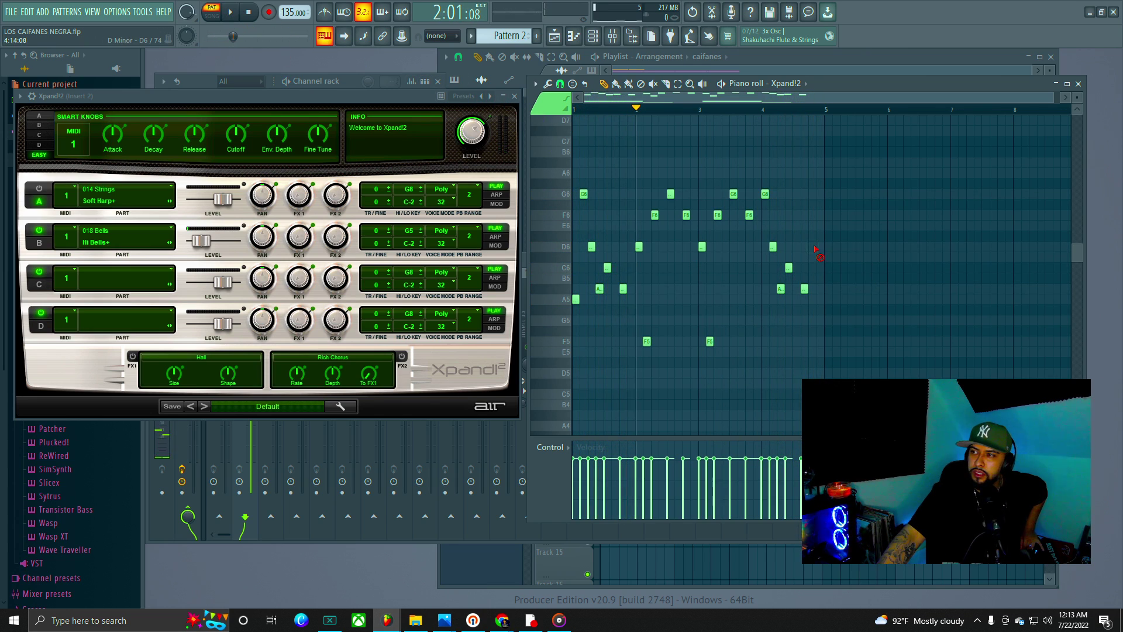
pyautogui.rightClick(782, 286)
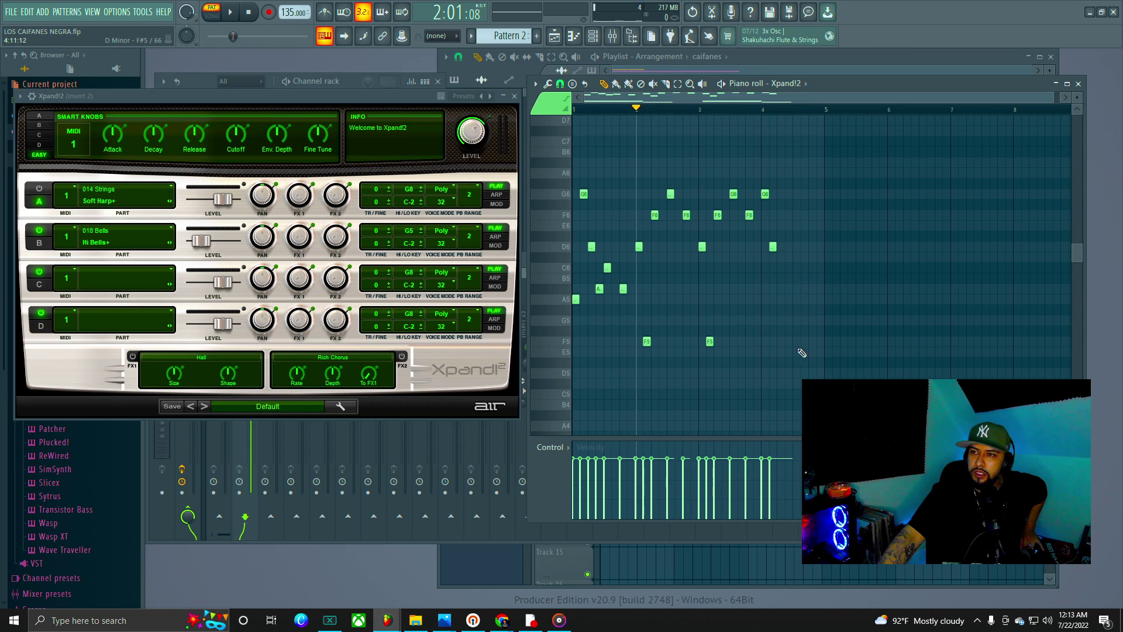
pyautogui.press('space')
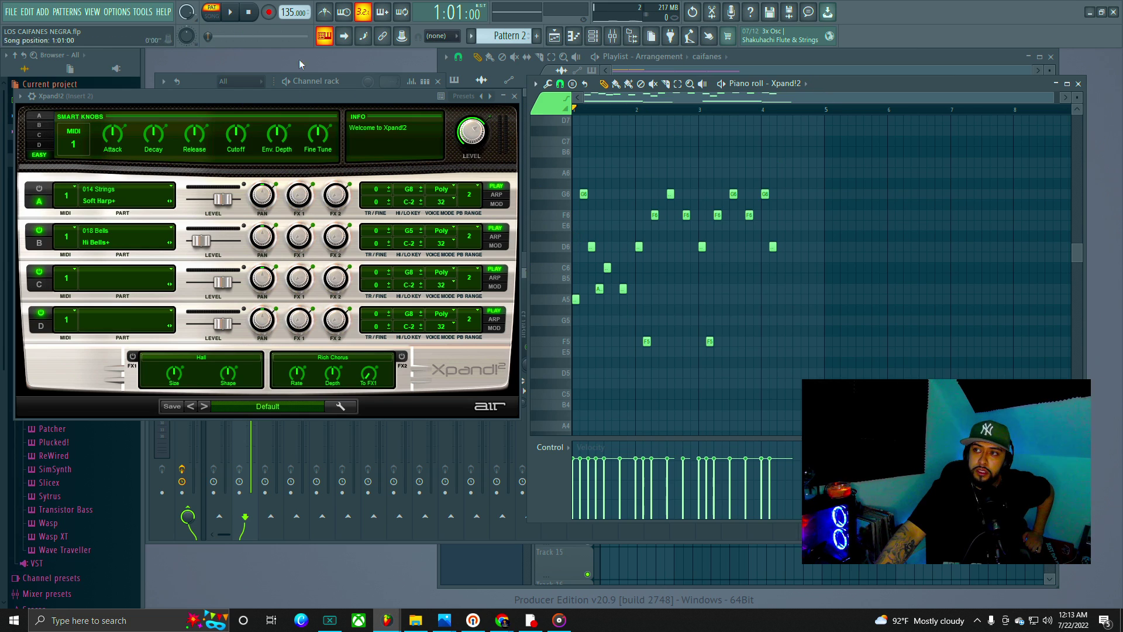
pyautogui.scroll(2, 670, 249)
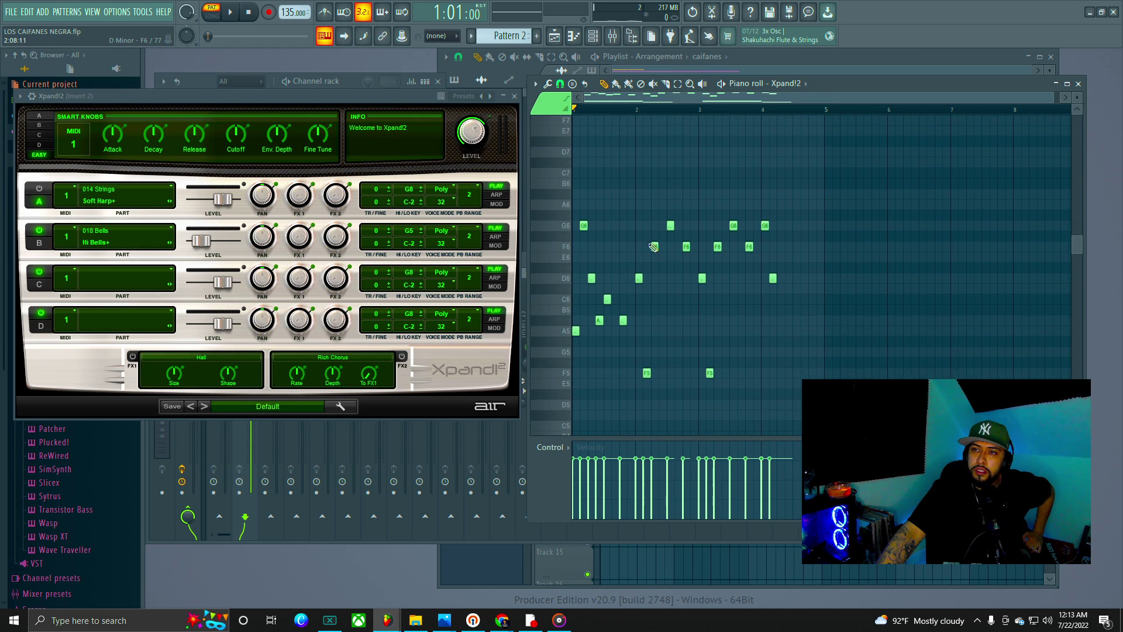
# Step: Switch part A on and raise part B's level to -9.5 dB while the pattern plays
pyautogui.click(38, 189)
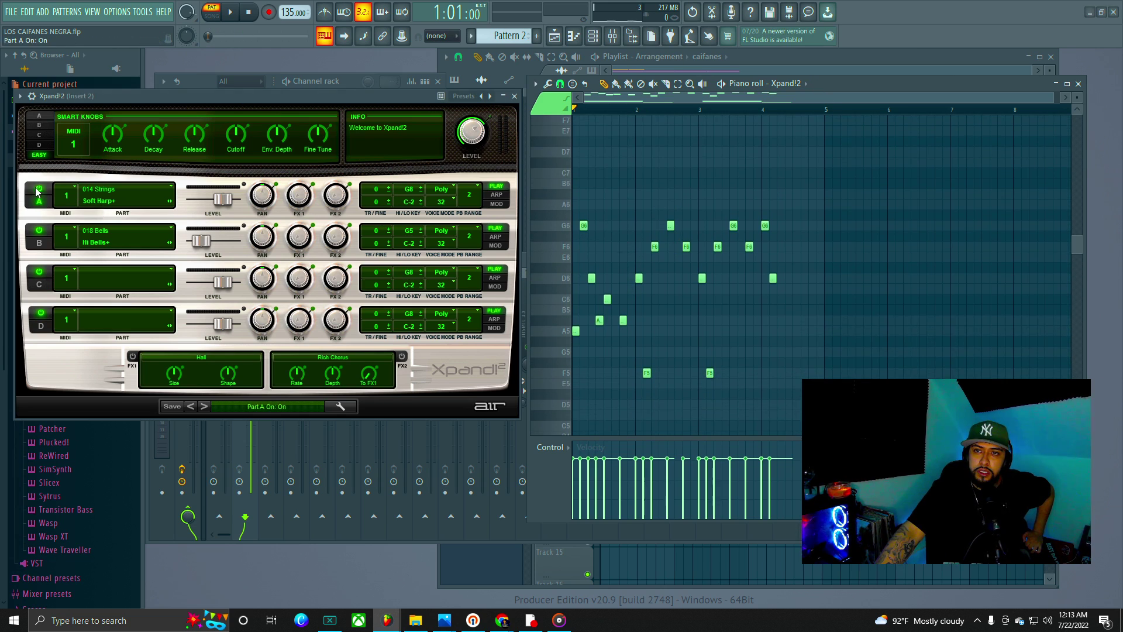
pyautogui.click(230, 12)
pyautogui.moveTo(206, 246); pyautogui.dragTo(214, 247)
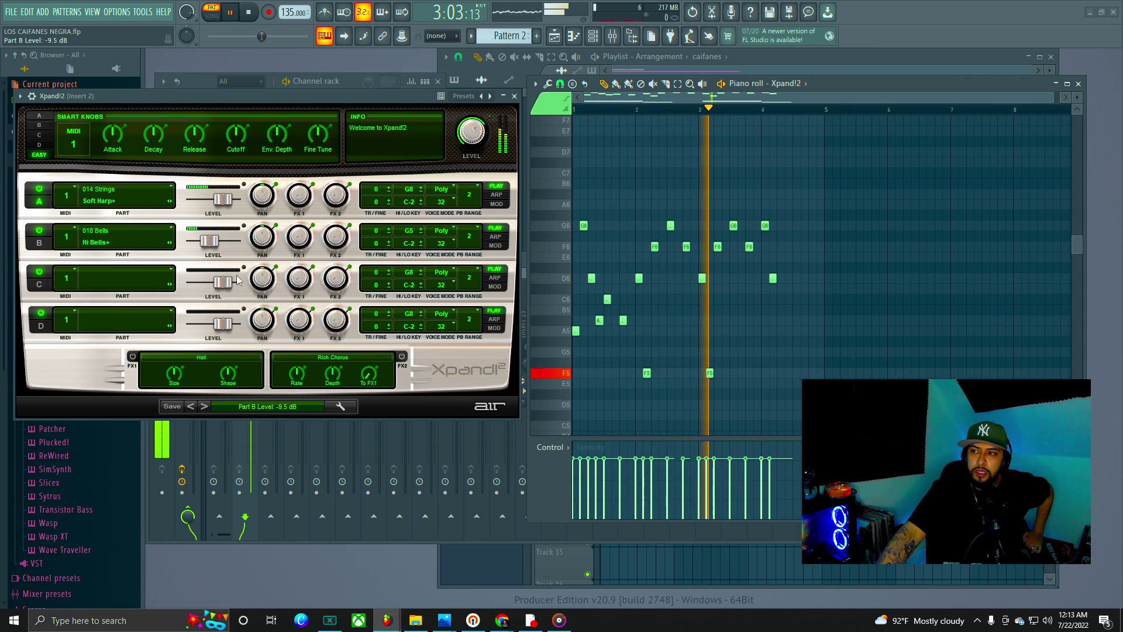
pyautogui.click(233, 20)
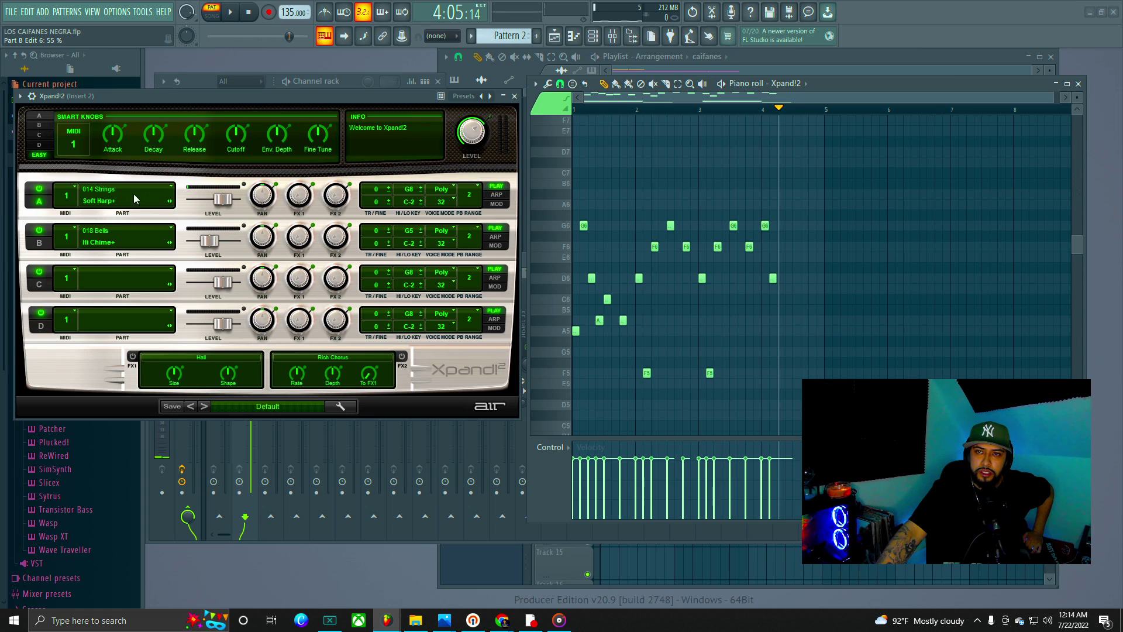
# Step: Switch part A off and change part B's sound to Wavetable Bells 1+ while auditioning the pattern
pyautogui.click(36, 190)
pyautogui.click(598, 109)
pyautogui.press('space')
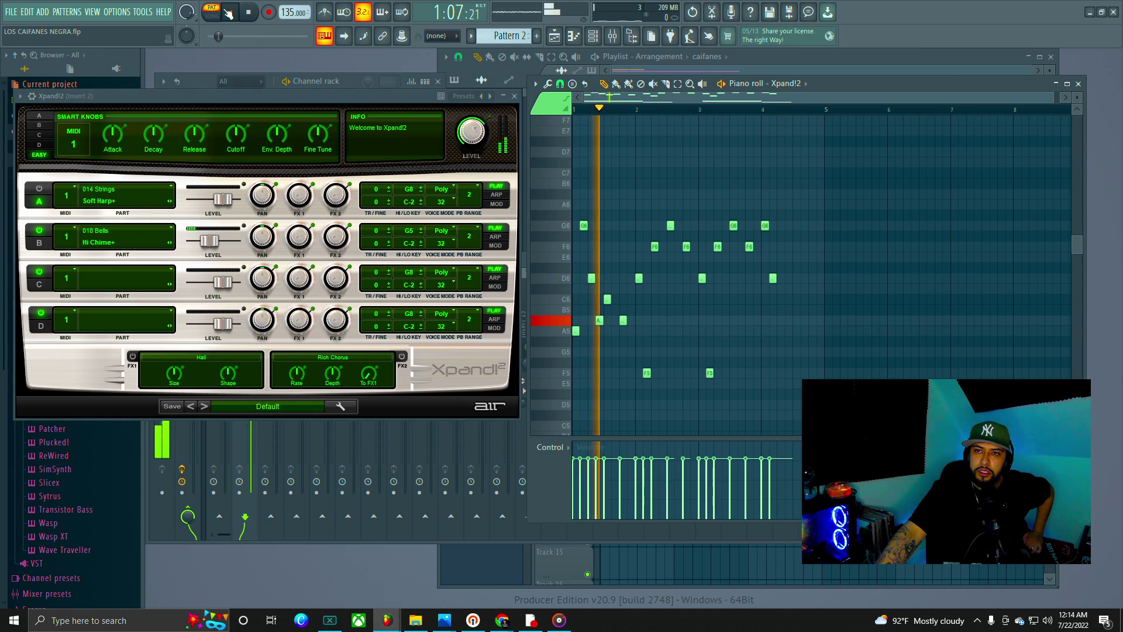
pyautogui.click(170, 242)
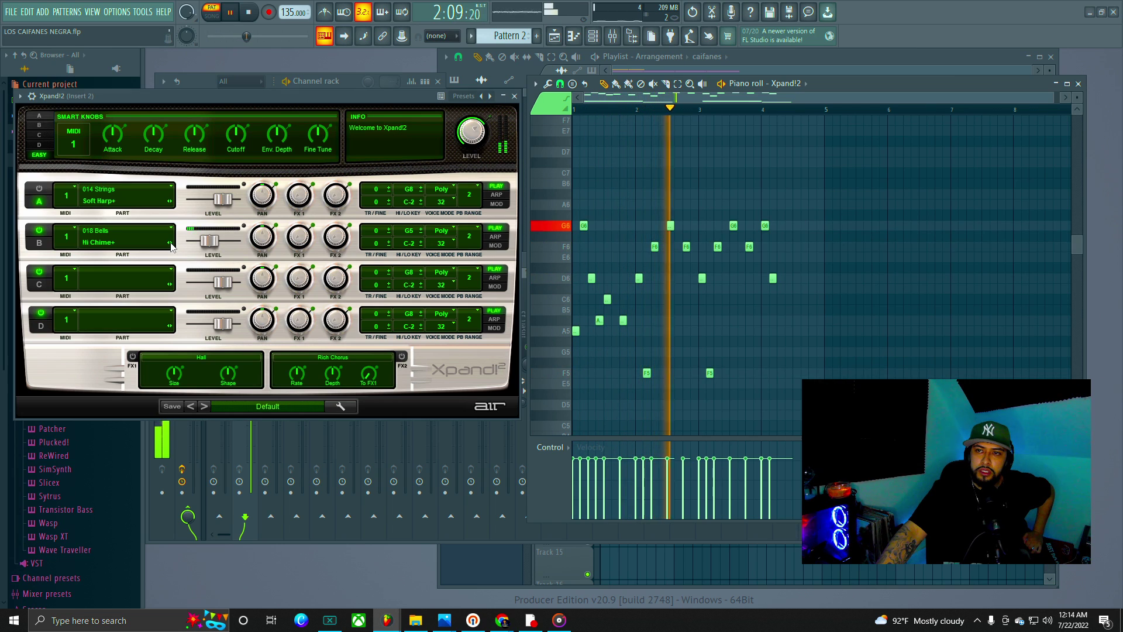
pyautogui.click(170, 242)
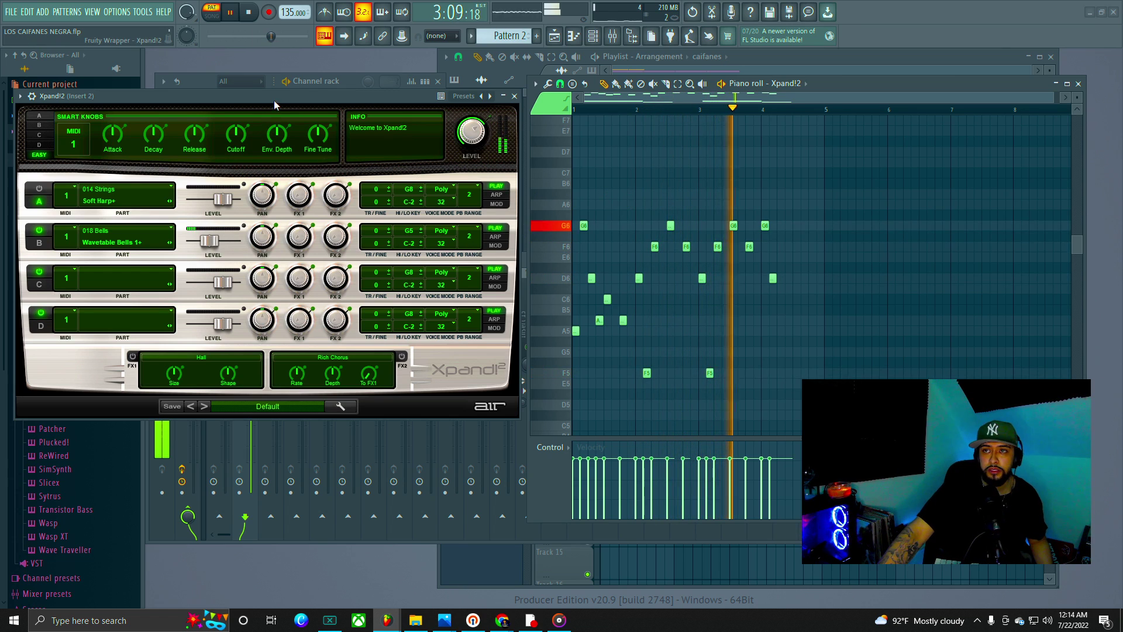
pyautogui.moveTo(274, 100); pyautogui.dragTo(289, 97)
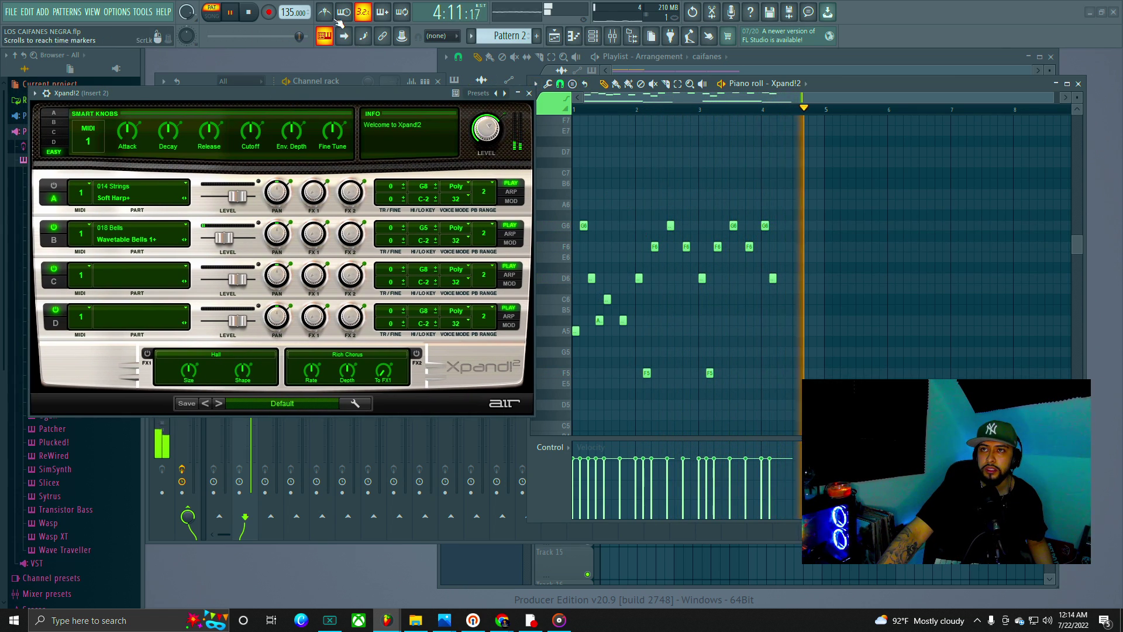
pyautogui.click(248, 12)
pyautogui.click(230, 12)
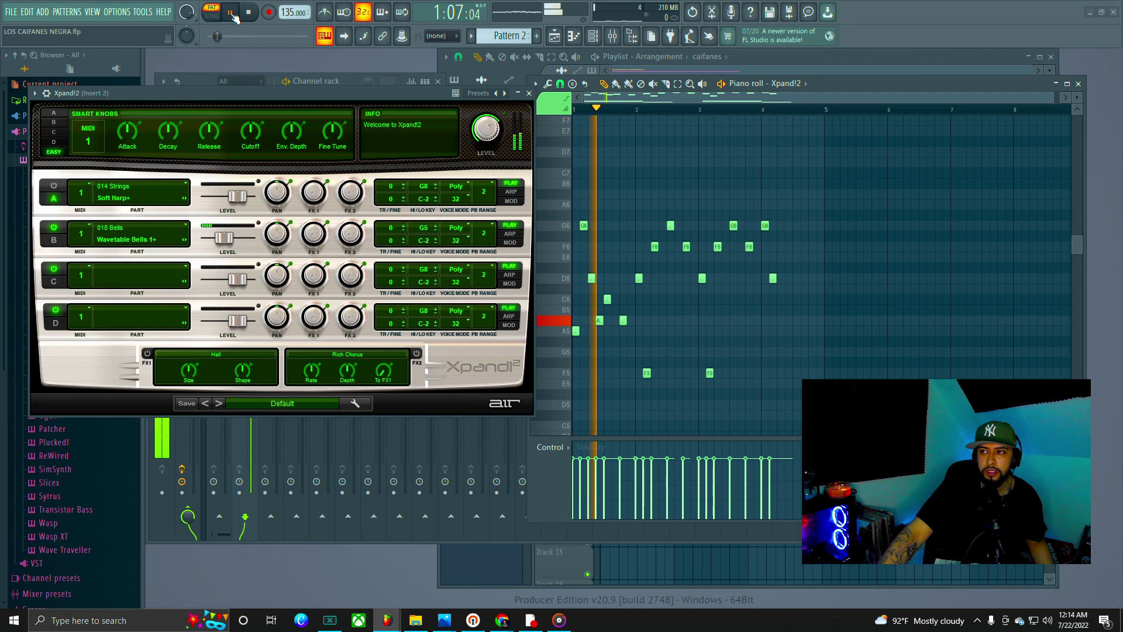
pyautogui.click(230, 12)
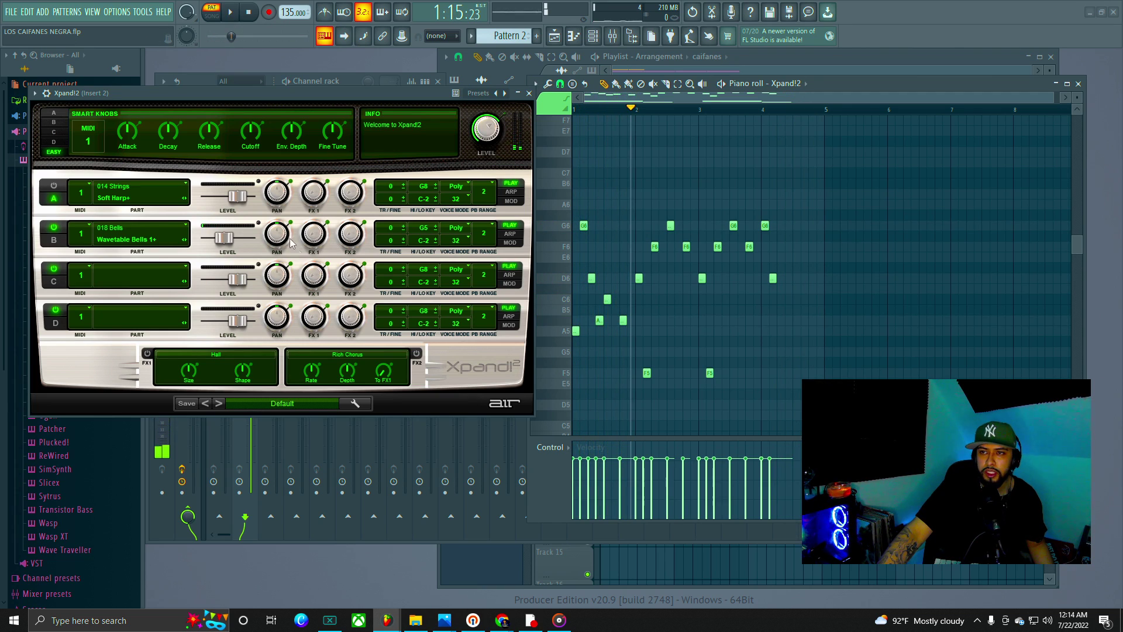
# Step: Change part B's sound to Big FM Bells and play the pattern from its start
pyautogui.click(186, 240)
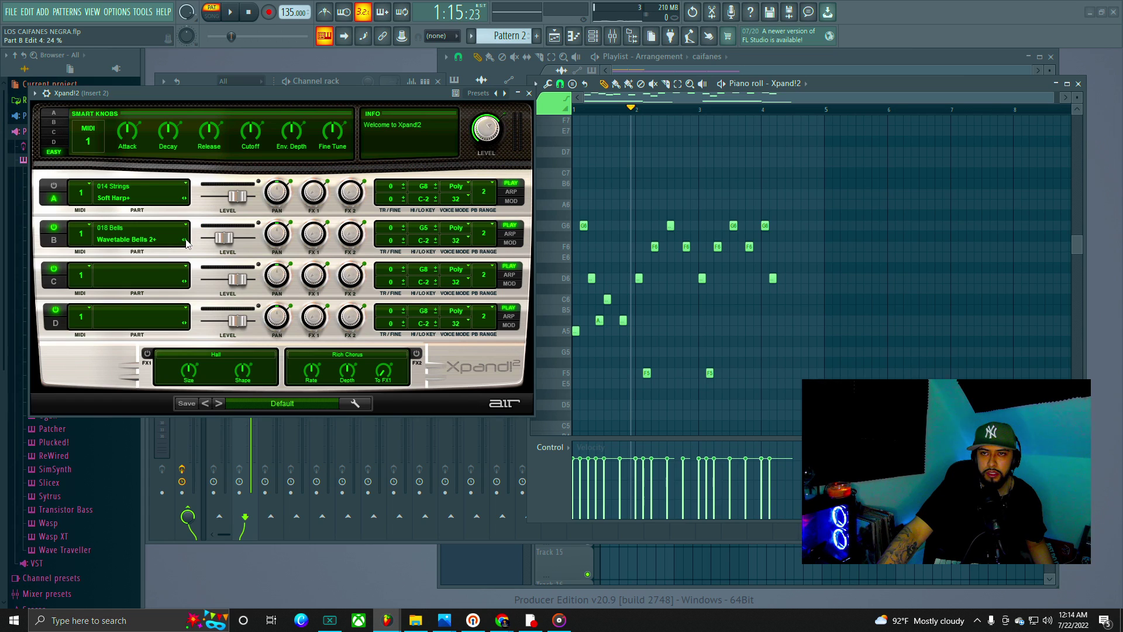
pyautogui.click(186, 240)
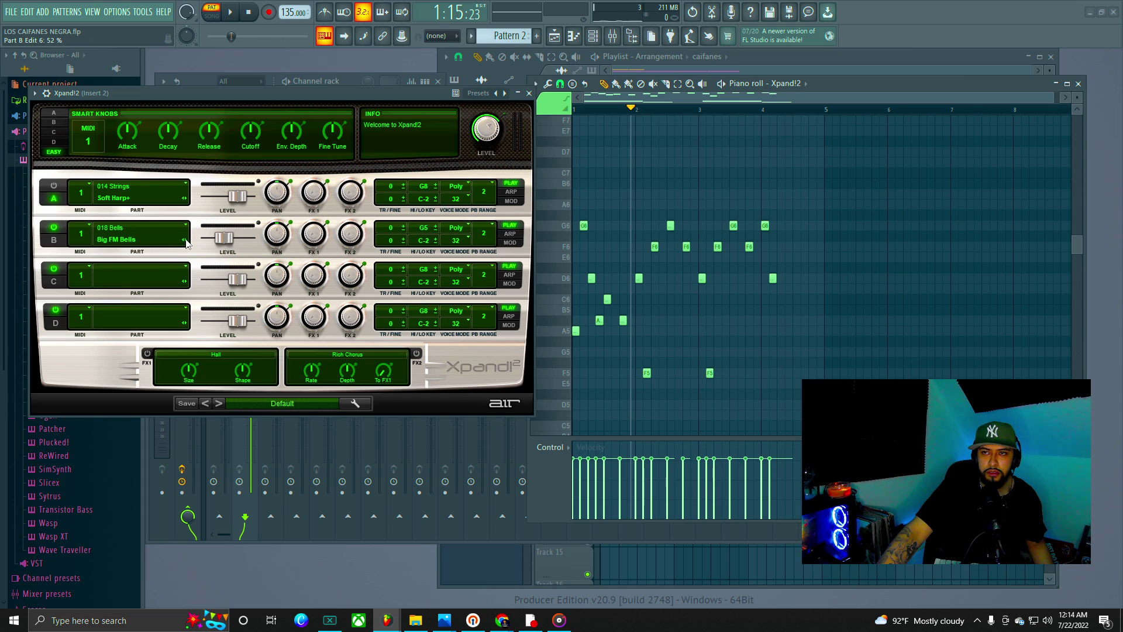
pyautogui.click(248, 11)
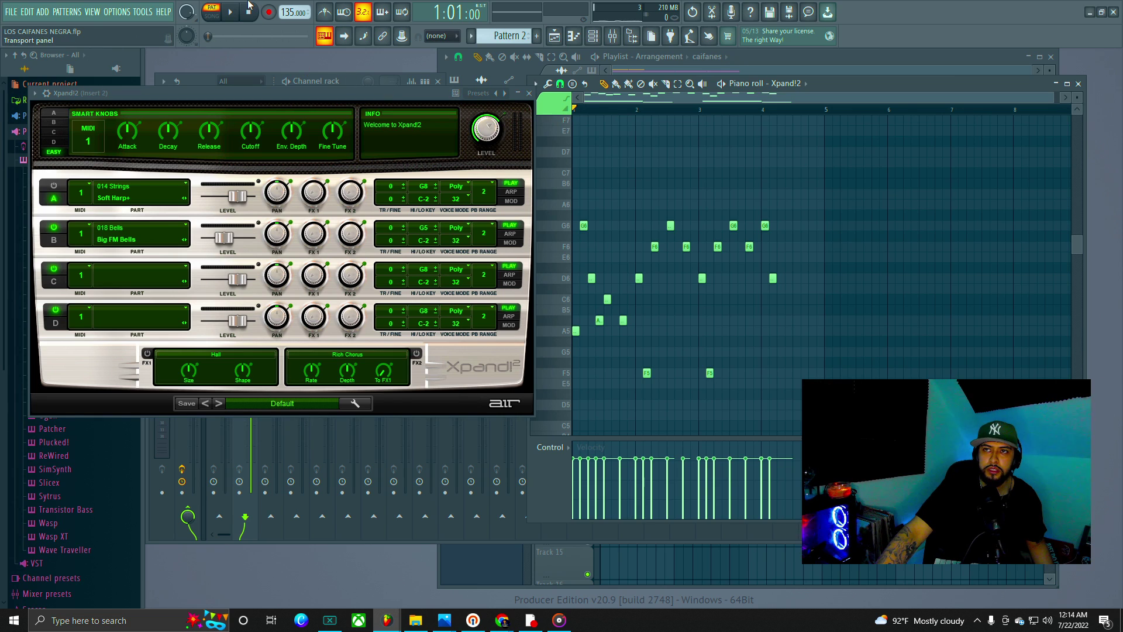
pyautogui.click(234, 12)
pyautogui.click(237, 12)
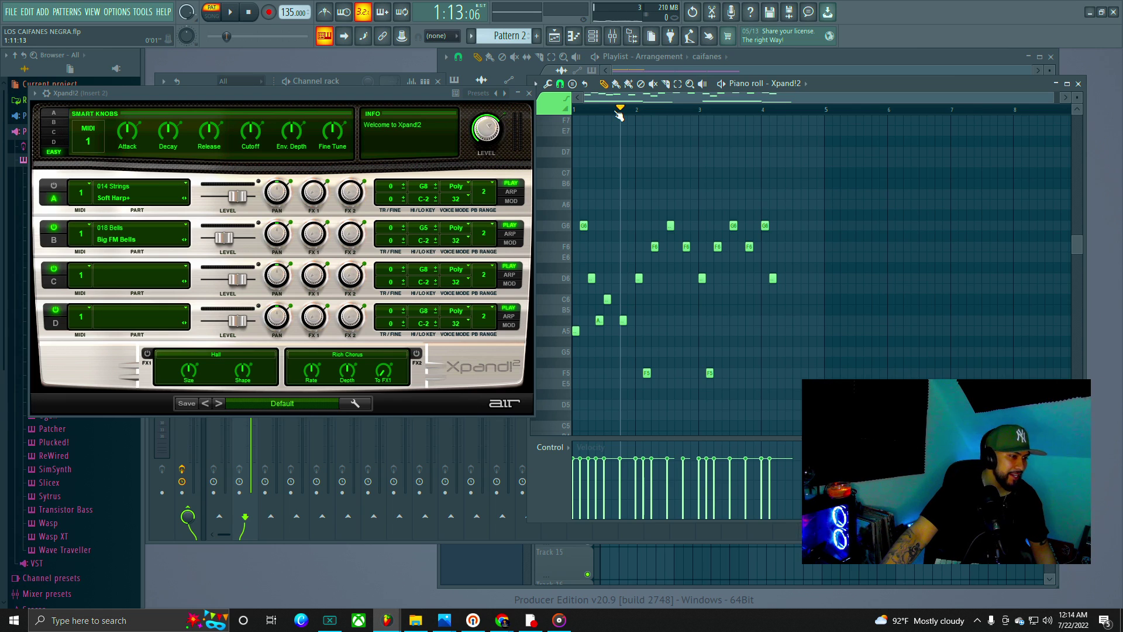
pyautogui.moveTo(620, 113); pyautogui.dragTo(567, 120)
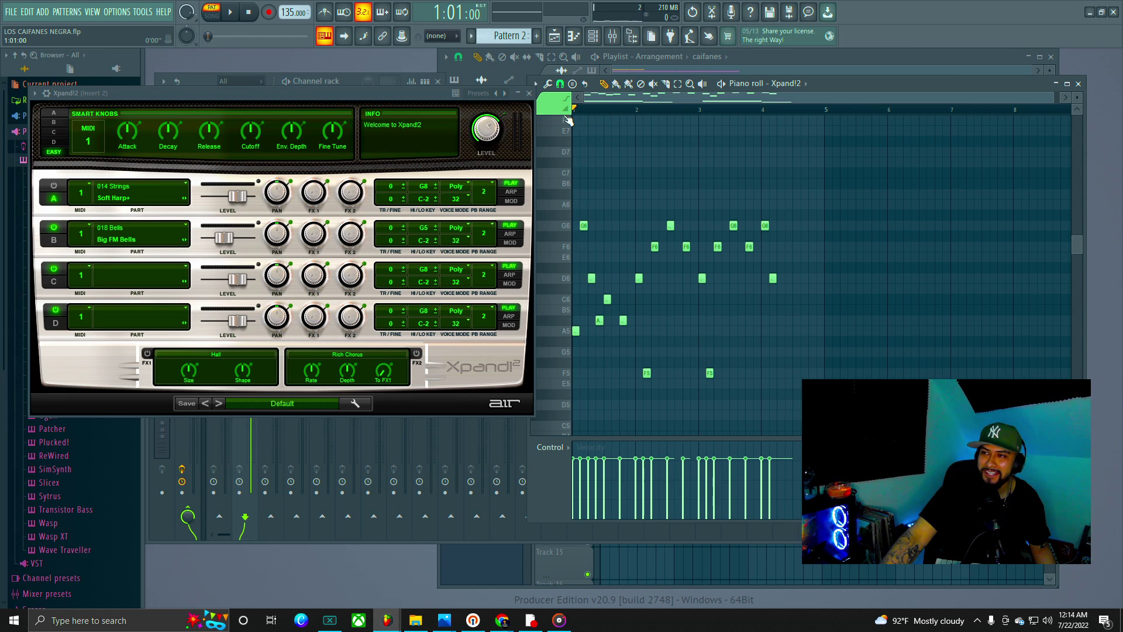
pyautogui.click(232, 14)
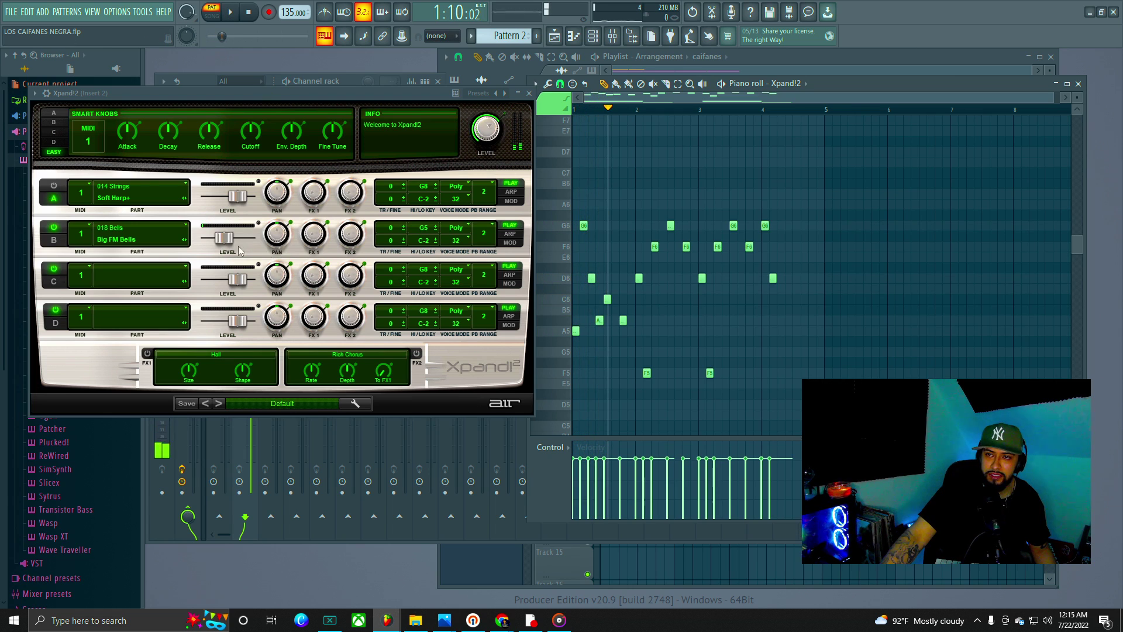
# Step: Change part B's sound to Church Bells Loop and play the pattern from bar 1
pyautogui.click(186, 243)
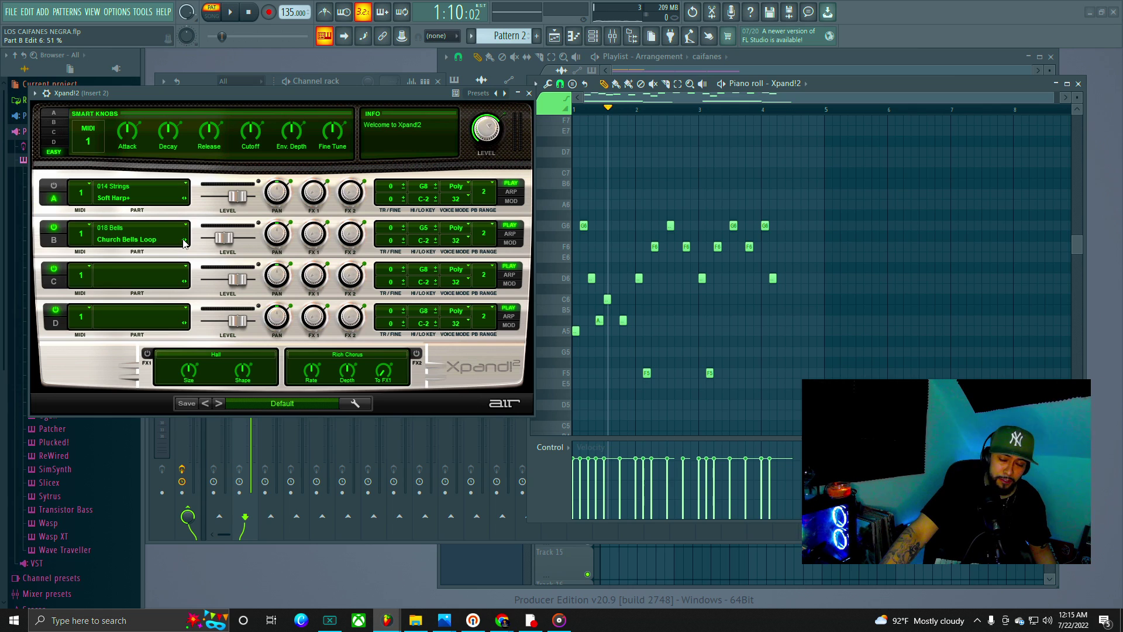
pyautogui.moveTo(609, 110); pyautogui.dragTo(565, 119)
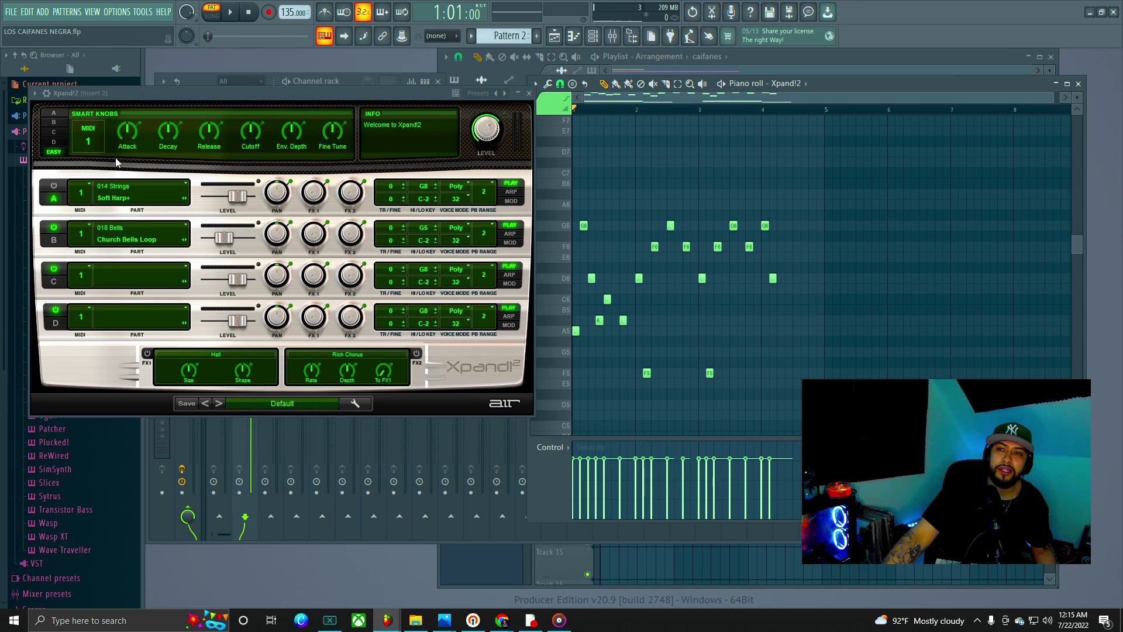
pyautogui.press('space')
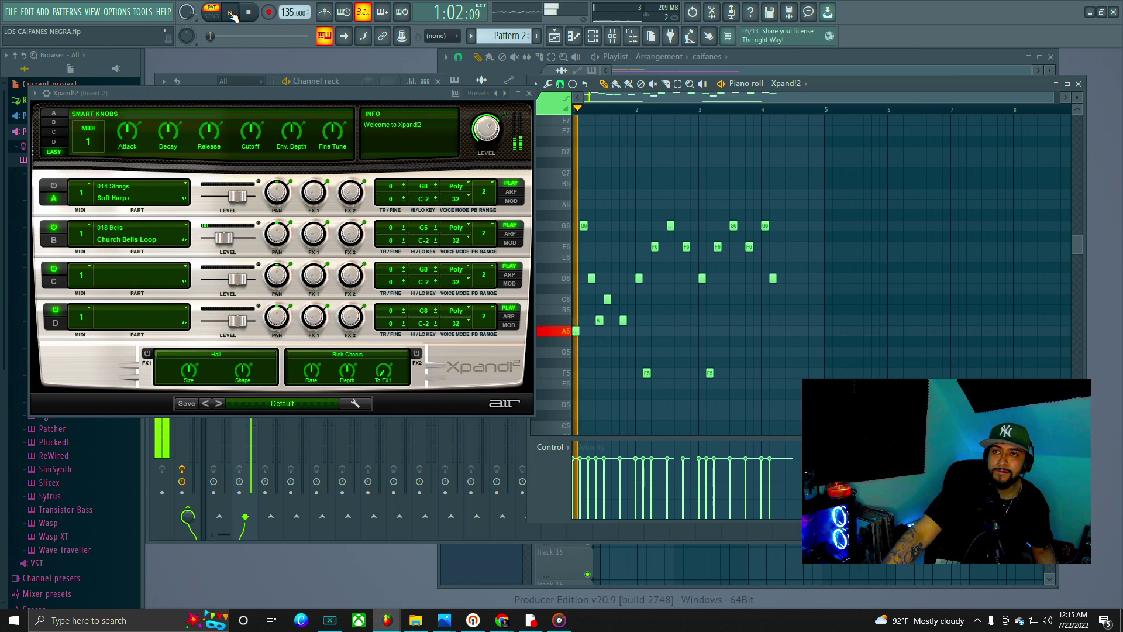
# Step: Change part B's sound to Dirty Guitar from the Guitars category and audition the pattern
pyautogui.click(140, 239)
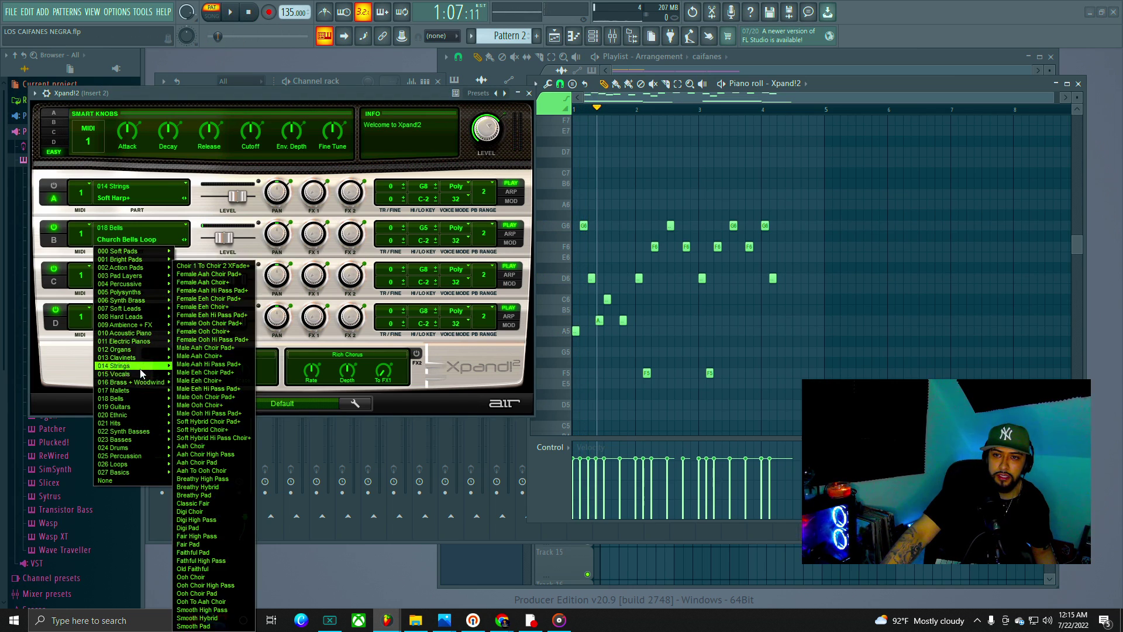
pyautogui.moveTo(144, 412)
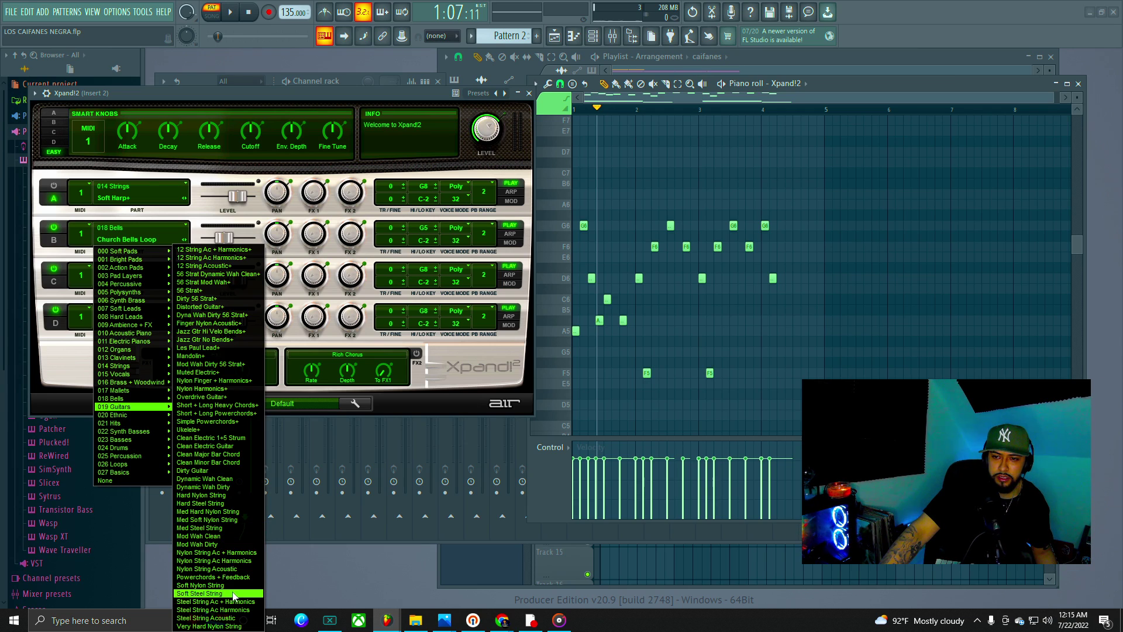
pyautogui.click(216, 476)
pyautogui.click(234, 15)
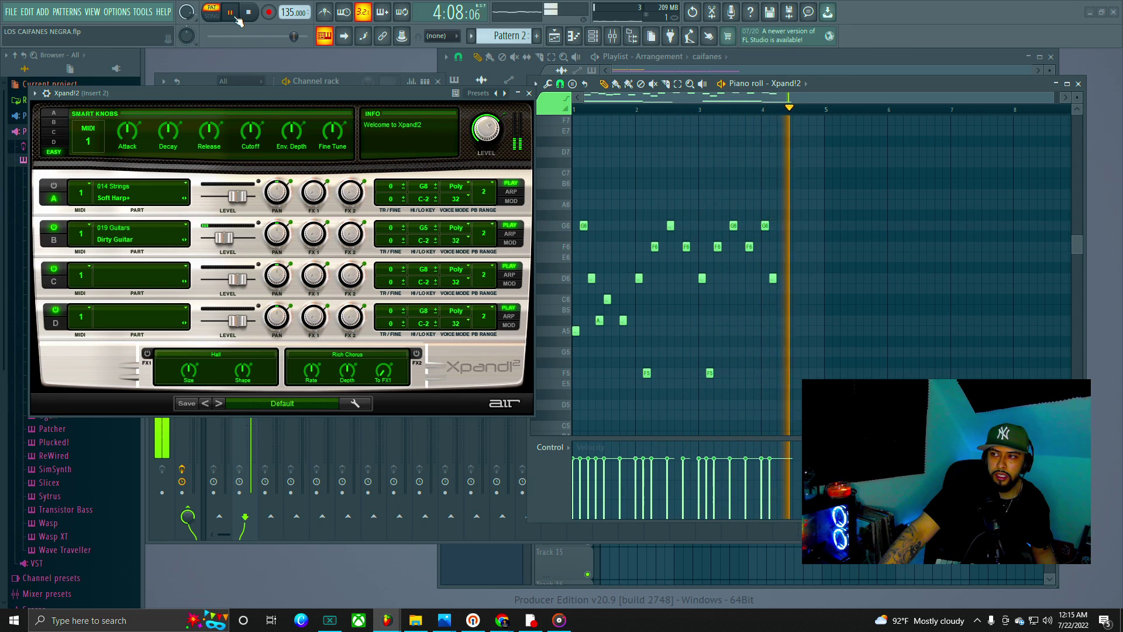
pyautogui.click(232, 13)
# Step: Switch part A on and lower part B's level to -18.5 dB while the pattern plays
pyautogui.click(54, 199)
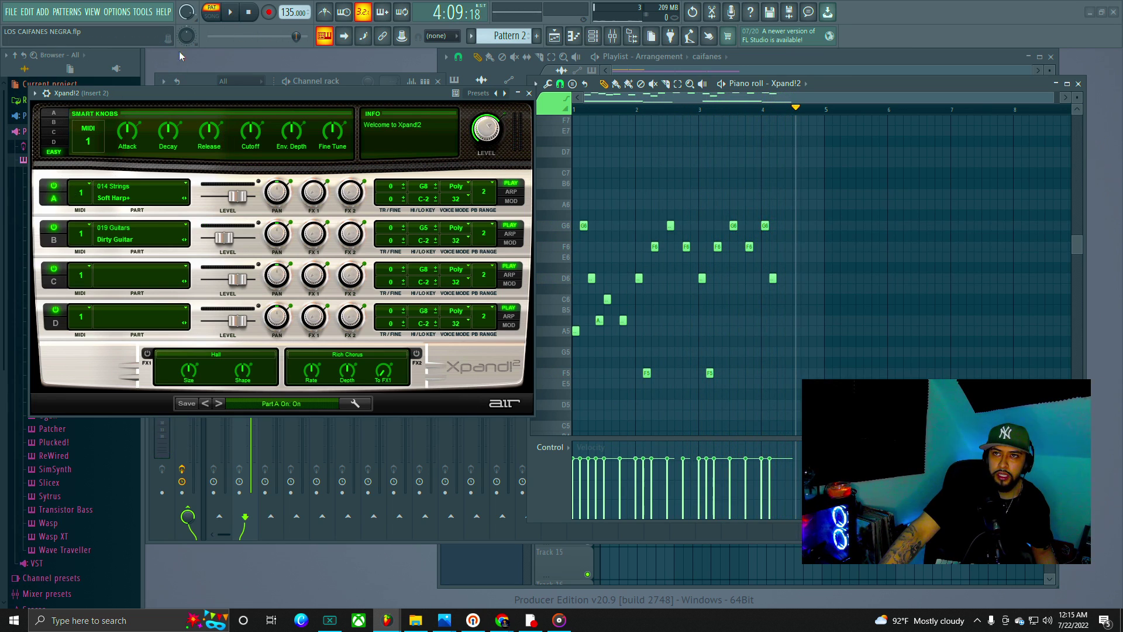
pyautogui.click(231, 13)
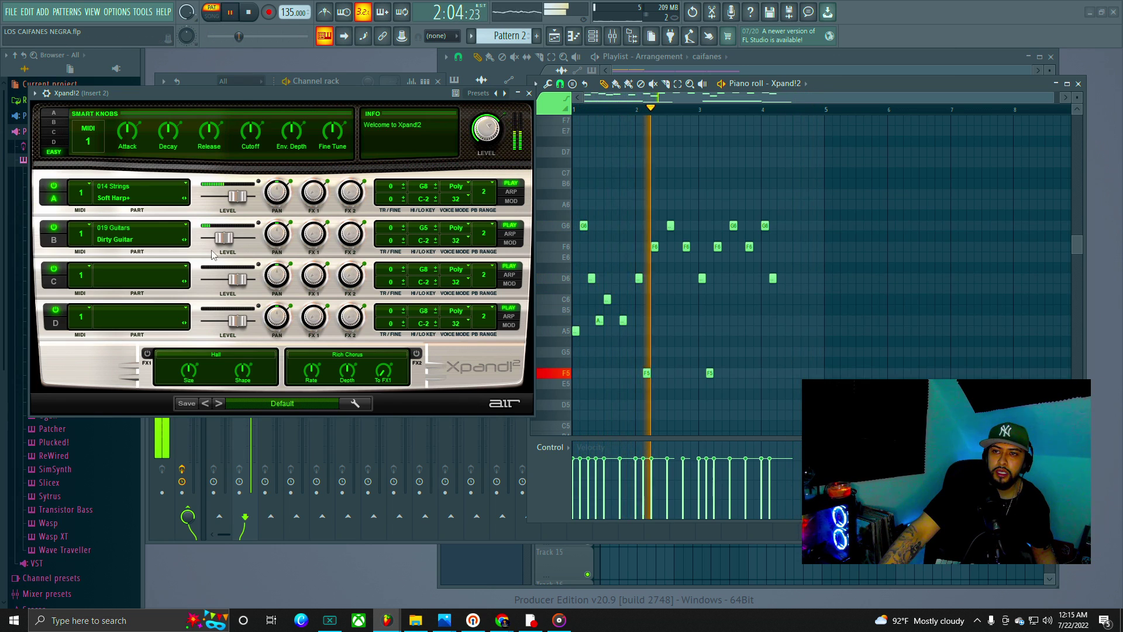
pyautogui.moveTo(224, 237); pyautogui.dragTo(216, 237)
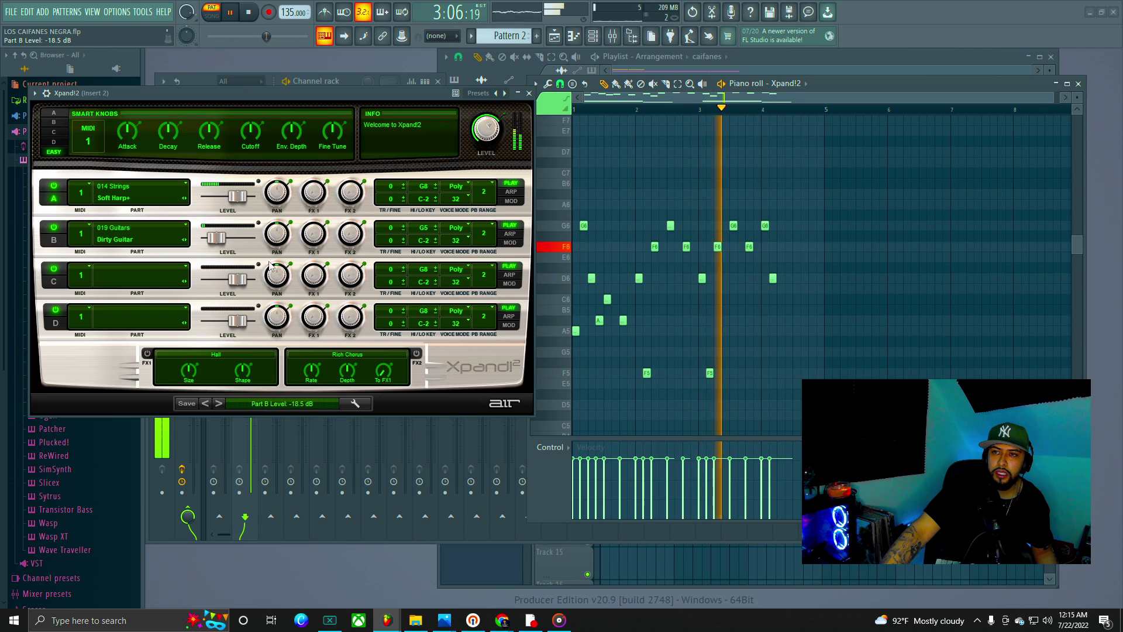
# Step: Switch part B off, stop playback and save the project
pyautogui.click(55, 229)
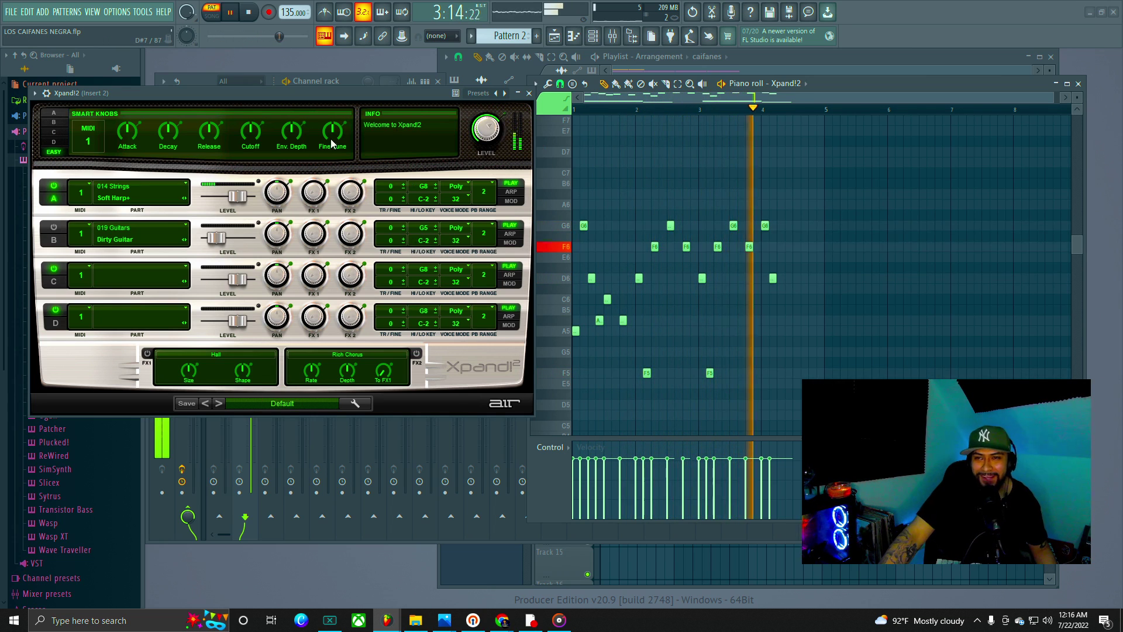
pyautogui.click(231, 15)
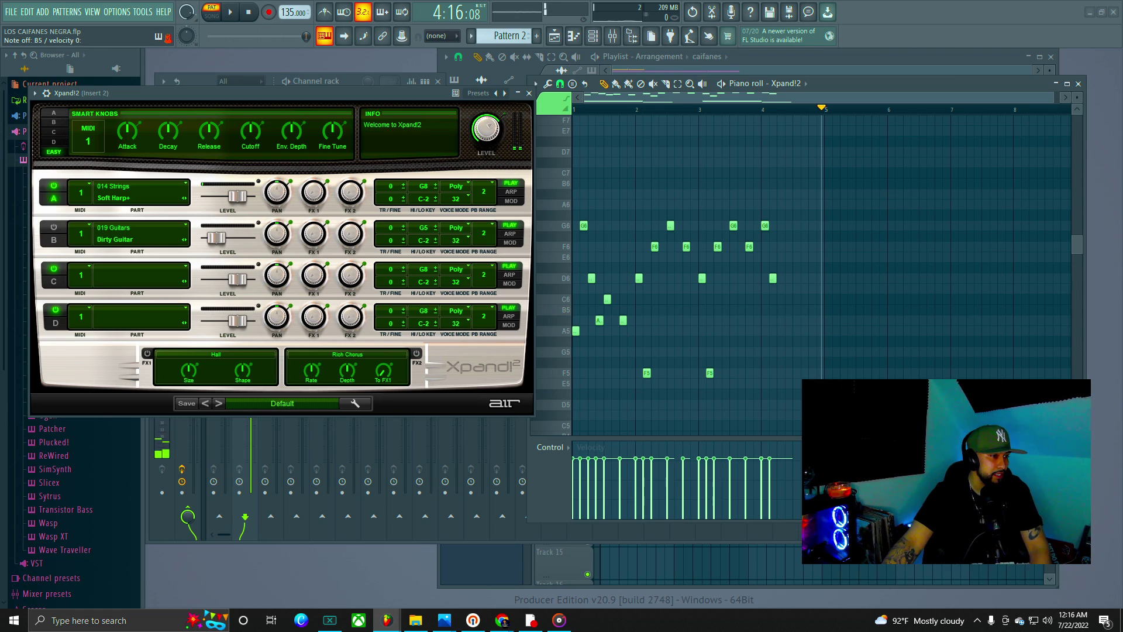
pyautogui.hotkey('ctrl', 's')
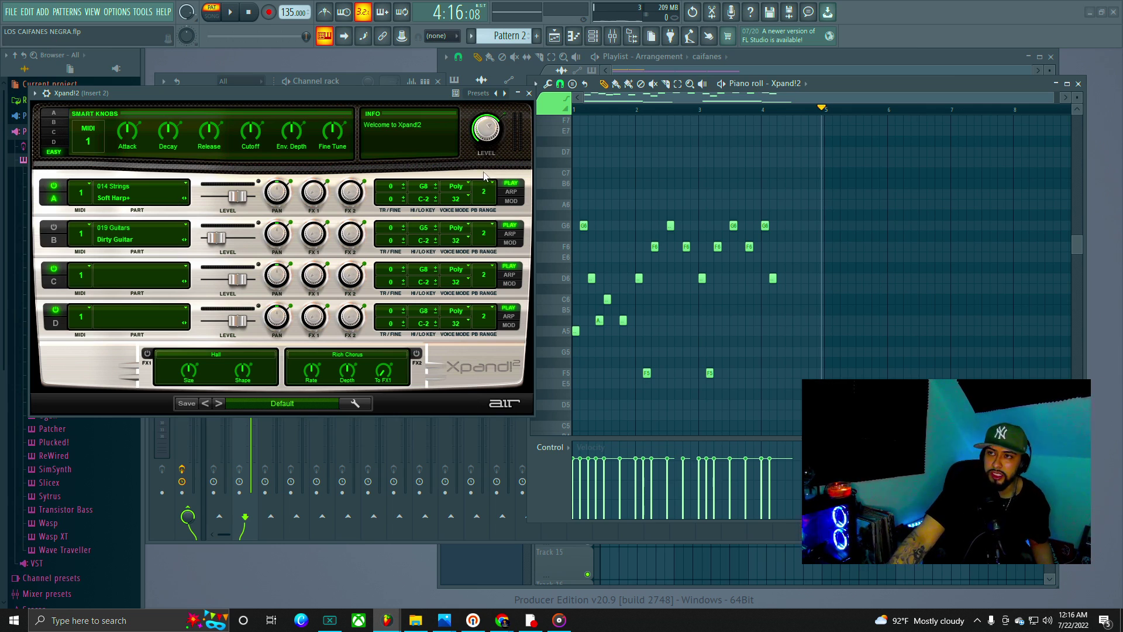
# Step: Return the playhead to bar 1 and play the Xpand!2 pattern with only part A's Soft Harp+ sounding
pyautogui.moveTo(622, 111); pyautogui.dragTo(567, 125)
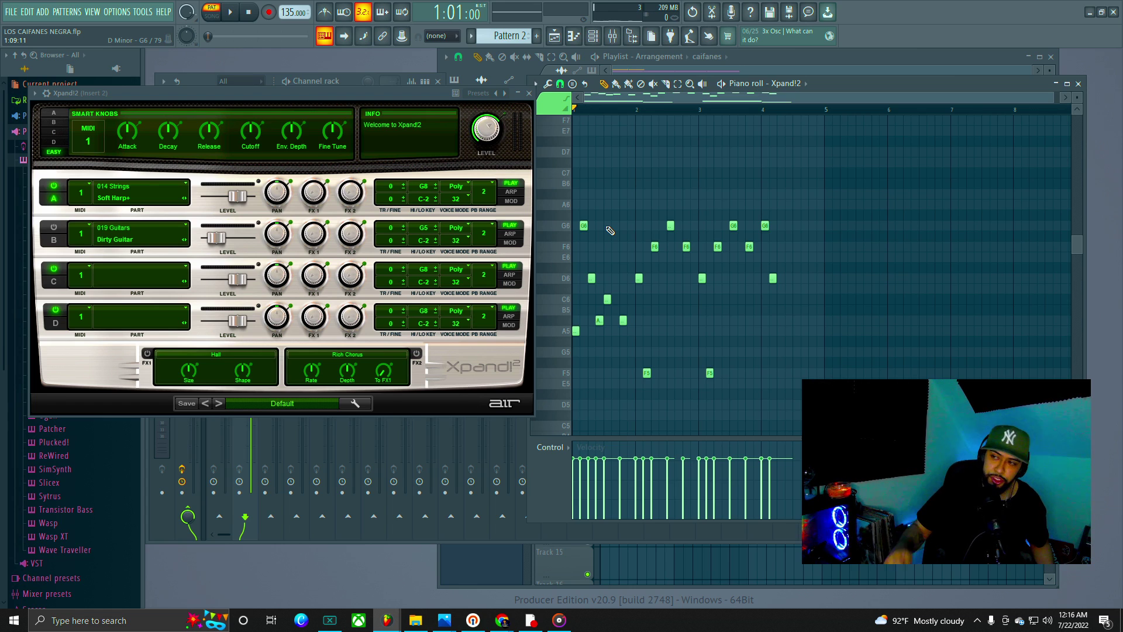
pyautogui.moveTo(876, 89); pyautogui.dragTo(884, 87)
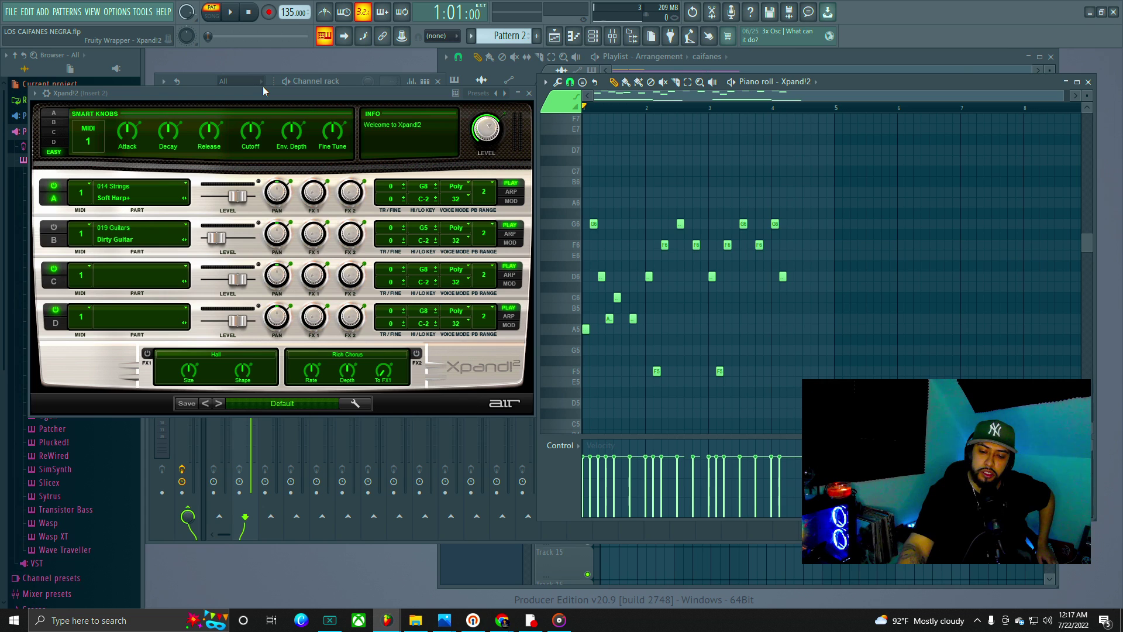
pyautogui.click(232, 13)
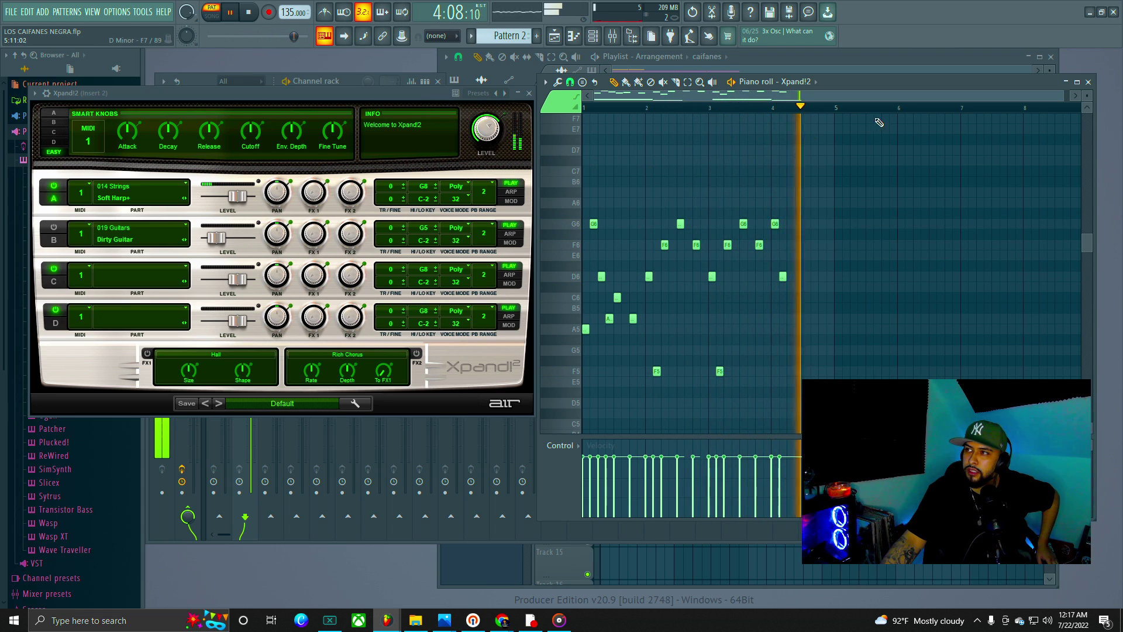
# Step: Pause playback and move the piano roll and Xpand!2 windows down to uncover the channel rack and playlist
pyautogui.moveTo(866, 86); pyautogui.dragTo(838, 174)
pyautogui.click(230, 12)
pyautogui.moveTo(826, 171); pyautogui.dragTo(680, 296)
pyautogui.moveTo(408, 100); pyautogui.dragTo(504, 340)
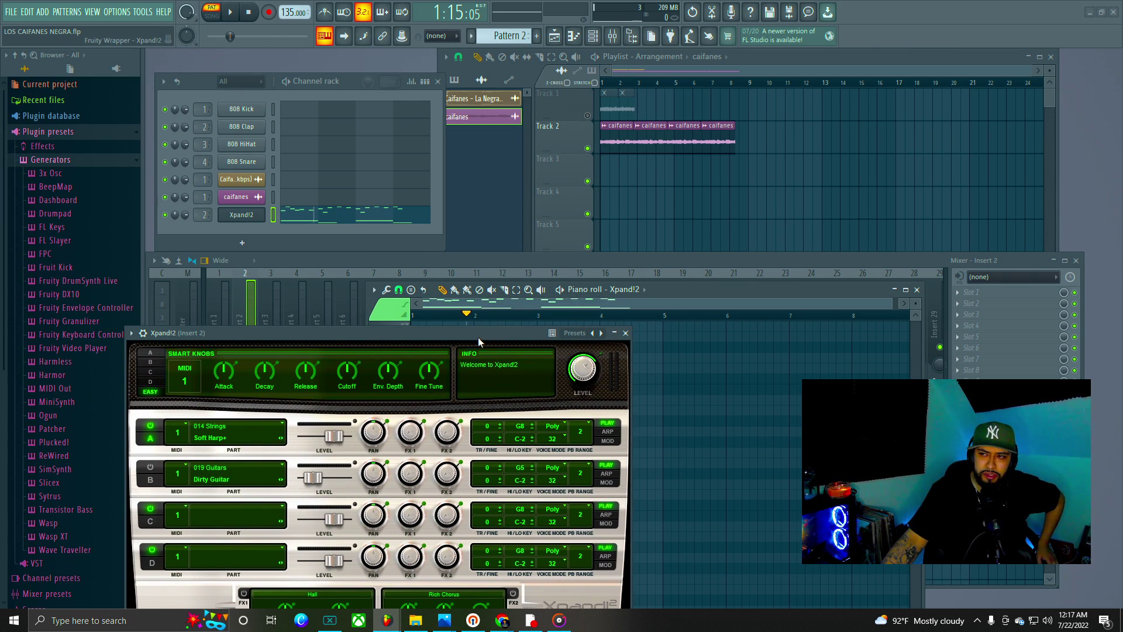
pyautogui.moveTo(479, 337); pyautogui.dragTo(502, 323)
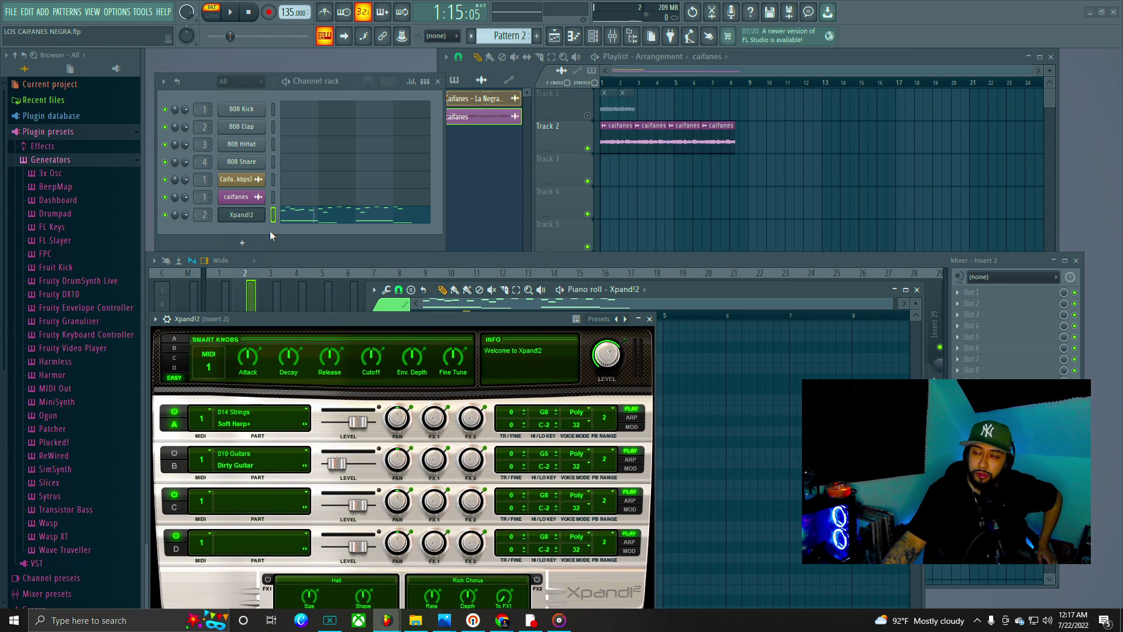
# Step: Place a Pattern 2 clip on Track 3 in bar 4 of the playlist and play the arrangement
pyautogui.scroll(2, 477, 135)
pyautogui.click(483, 130)
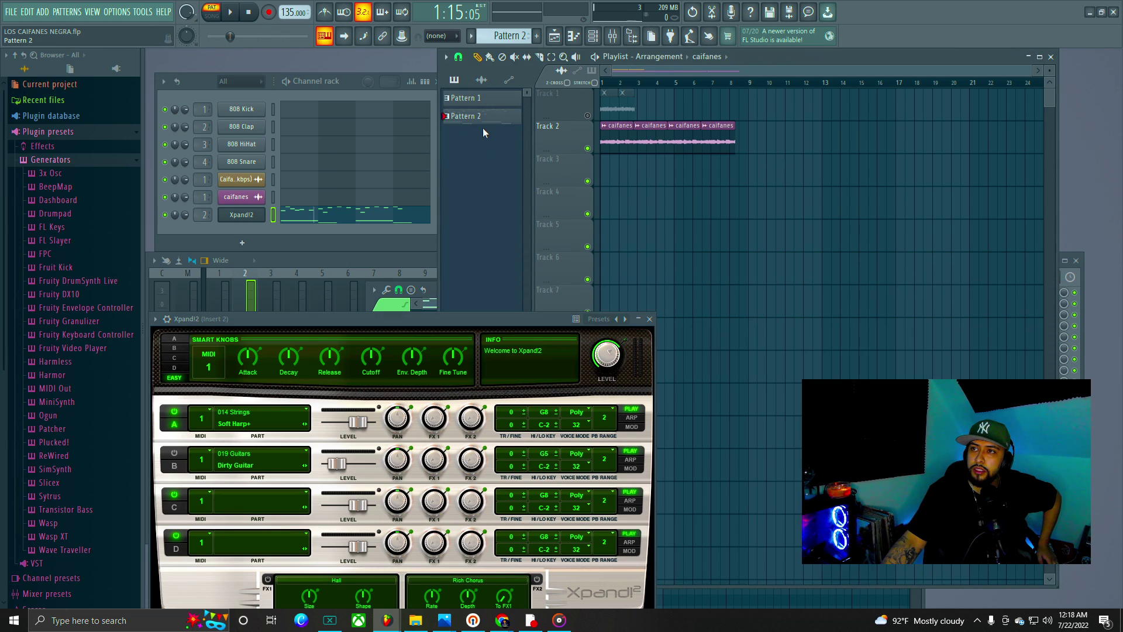
pyautogui.moveTo(471, 120); pyautogui.dragTo(663, 178)
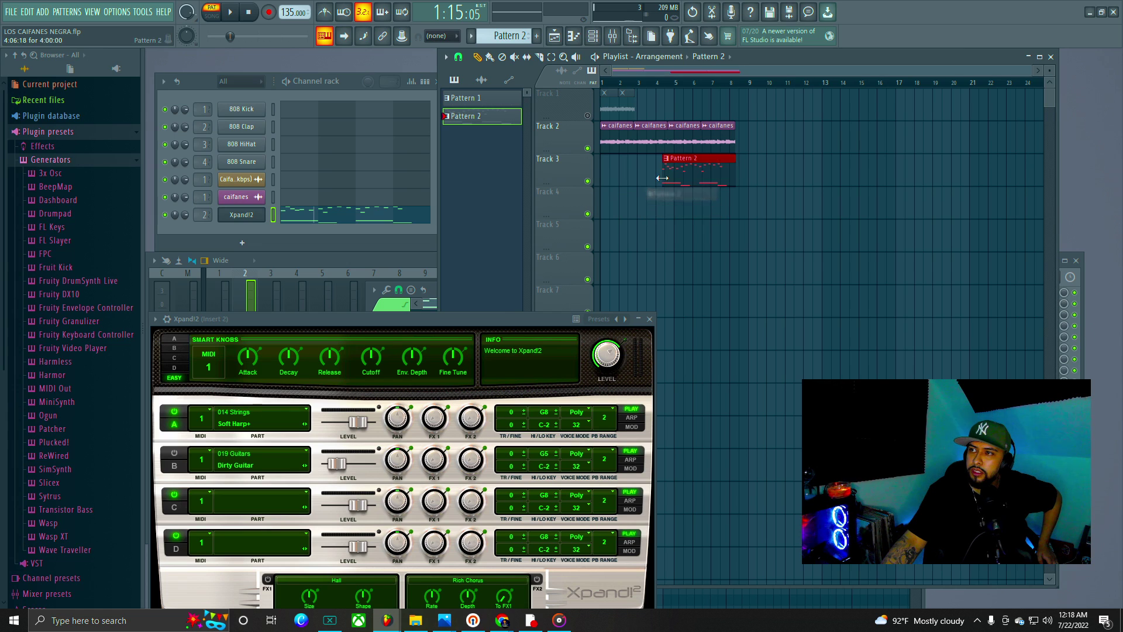
pyautogui.press('space')
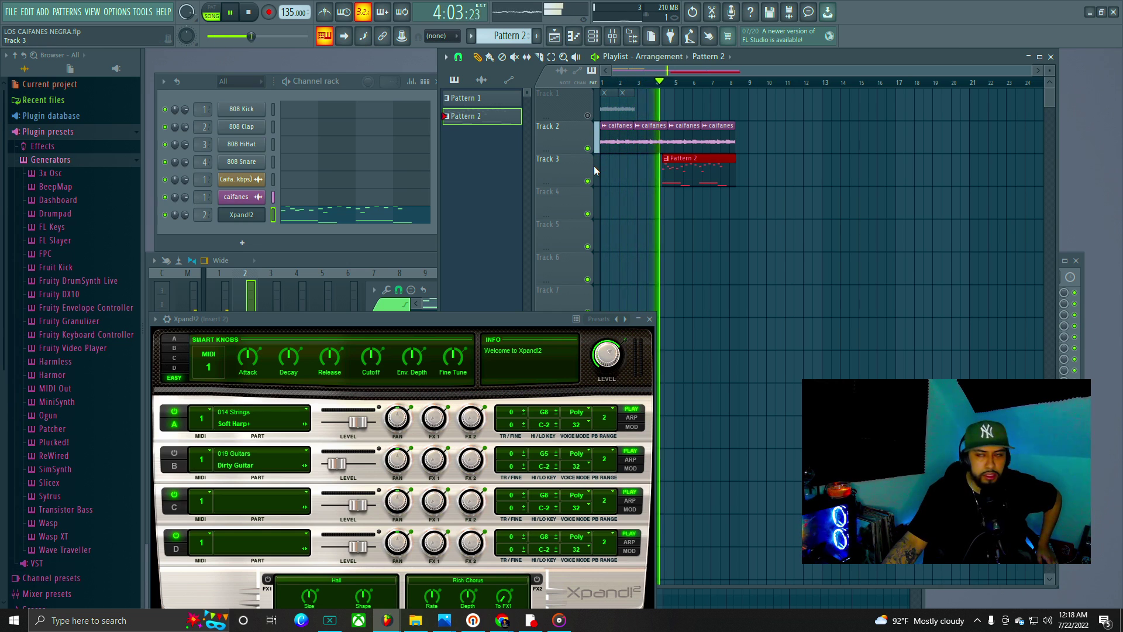
pyautogui.press('space')
# Step: Line up the Pattern 2 clip with the start of the third caifanes clip and set the playlist snap to Main
pyautogui.scroll(5, 681, 88)
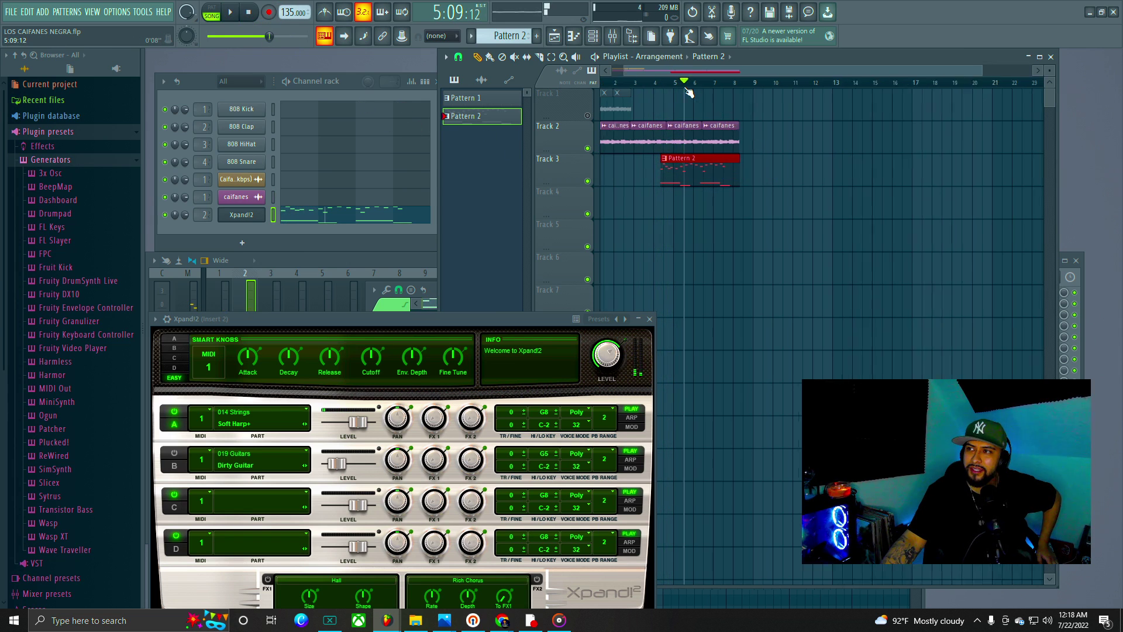
pyautogui.moveTo(647, 173); pyautogui.dragTo(662, 174)
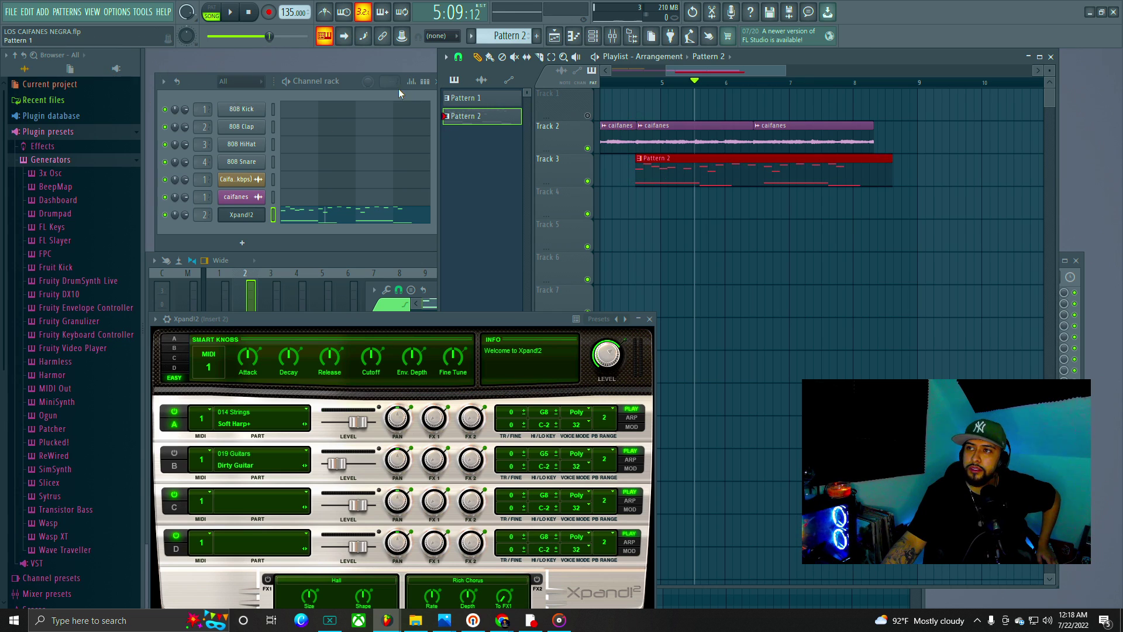
pyautogui.click(458, 57)
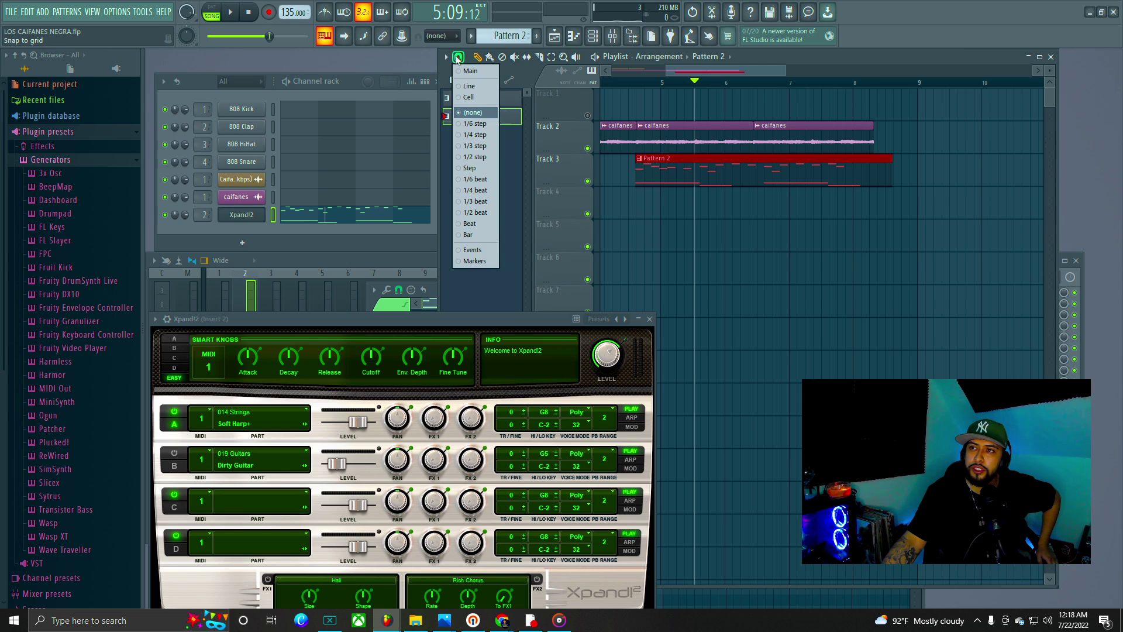
pyautogui.click(481, 72)
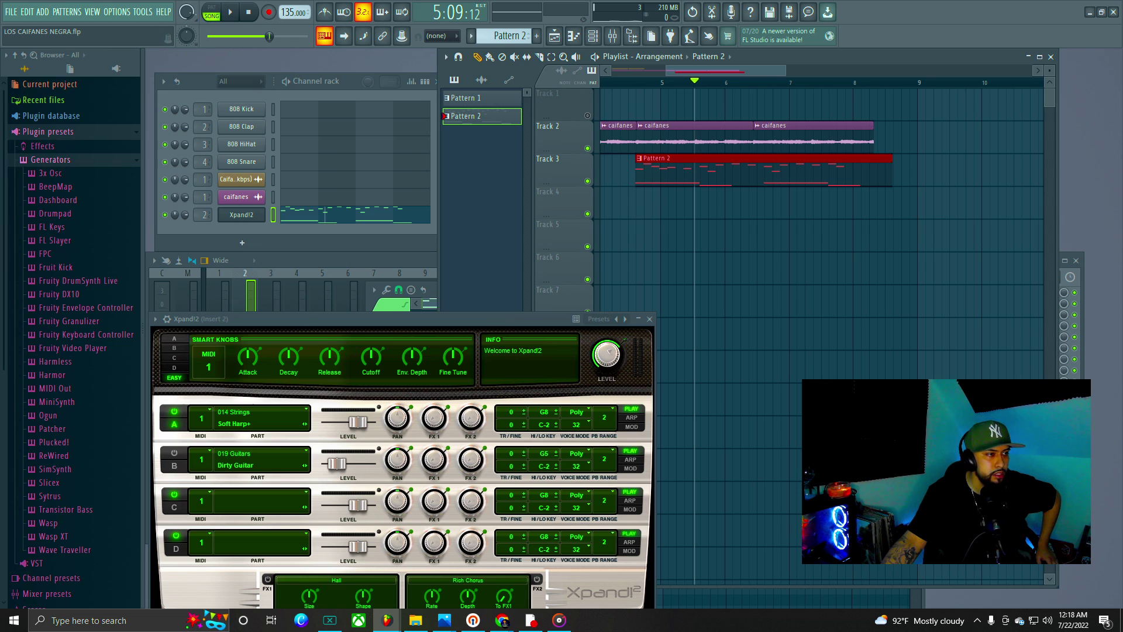
# Step: Play the arrangement from bar 1 to hear Pattern 2 against the caifanes loop
pyautogui.click(678, 85)
pyautogui.scroll(-3, 702, 85)
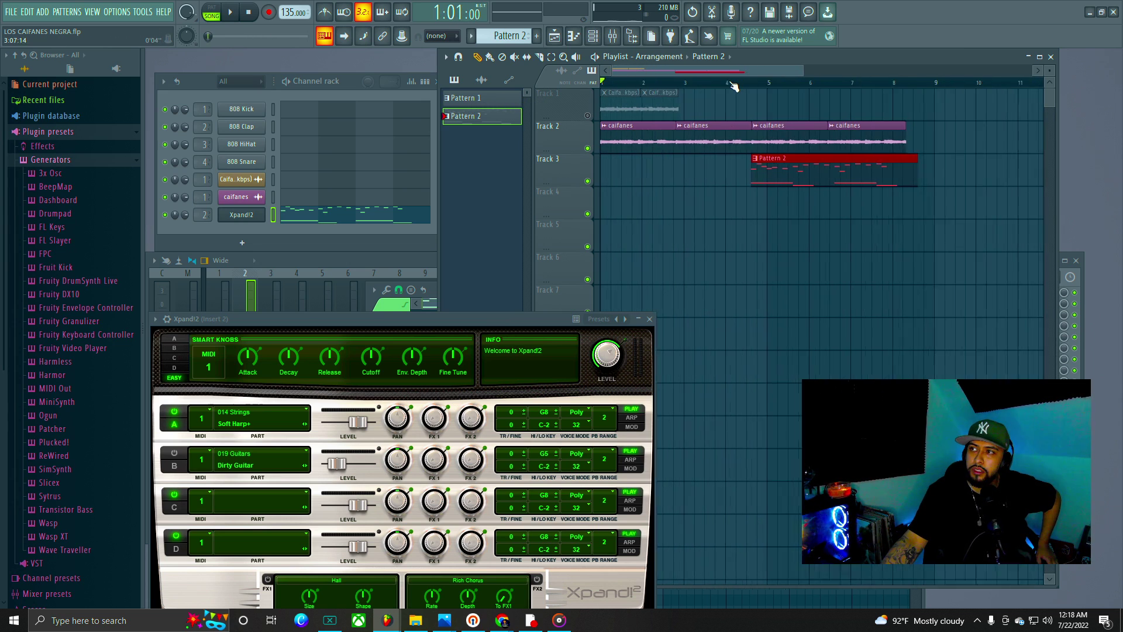
pyautogui.scroll(-2, 734, 86)
pyautogui.click(233, 13)
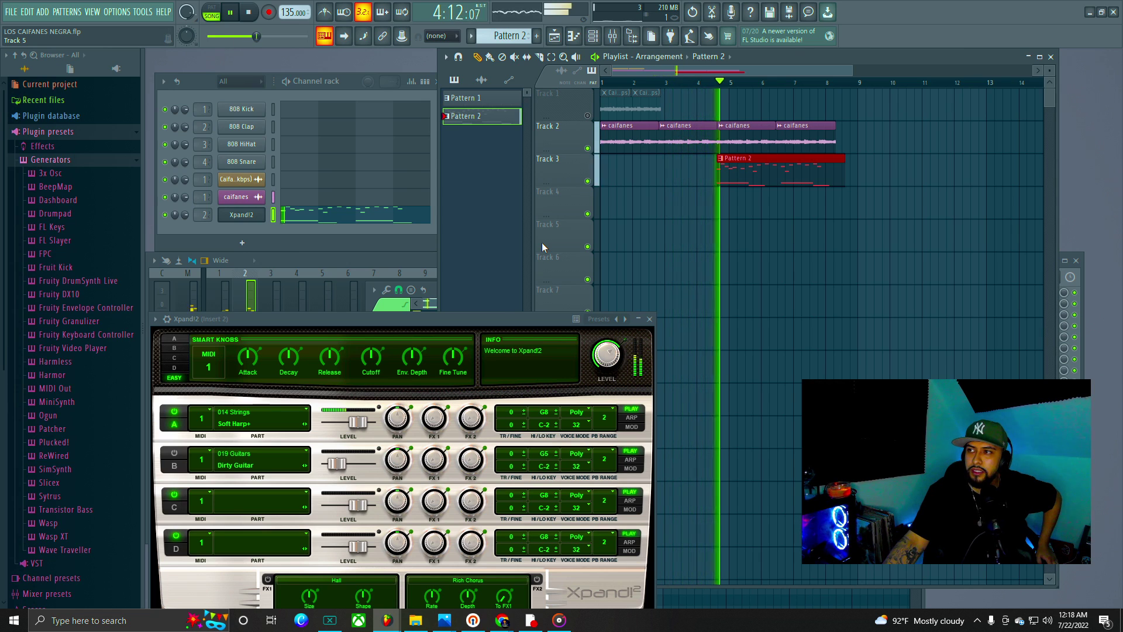
pyautogui.click(231, 12)
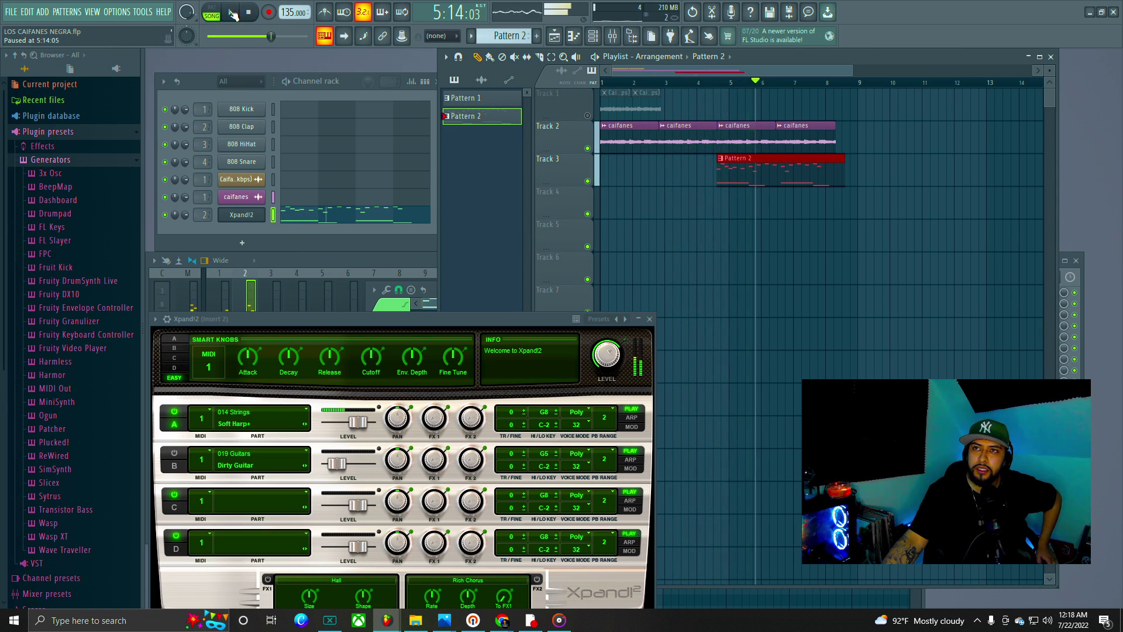
# Step: Mute Track 2, move the Pattern 2 clip to bar 1 of Track 3, and play it on its own
pyautogui.click(588, 148)
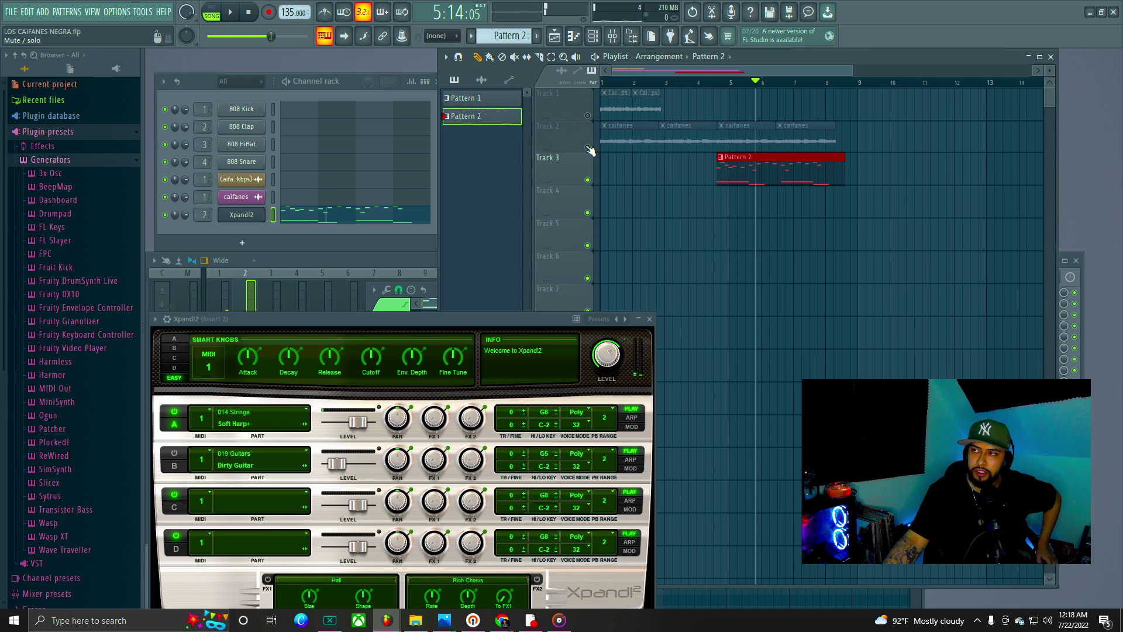
pyautogui.moveTo(780, 181); pyautogui.dragTo(663, 181)
pyautogui.click(739, 83)
pyautogui.press('space')
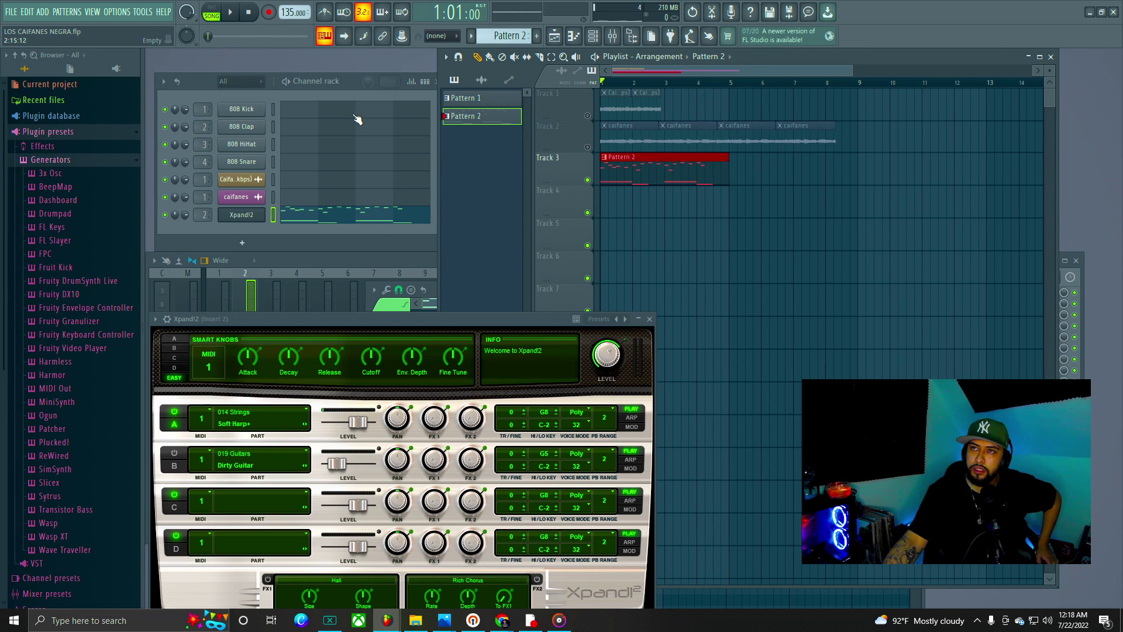
pyautogui.click(232, 13)
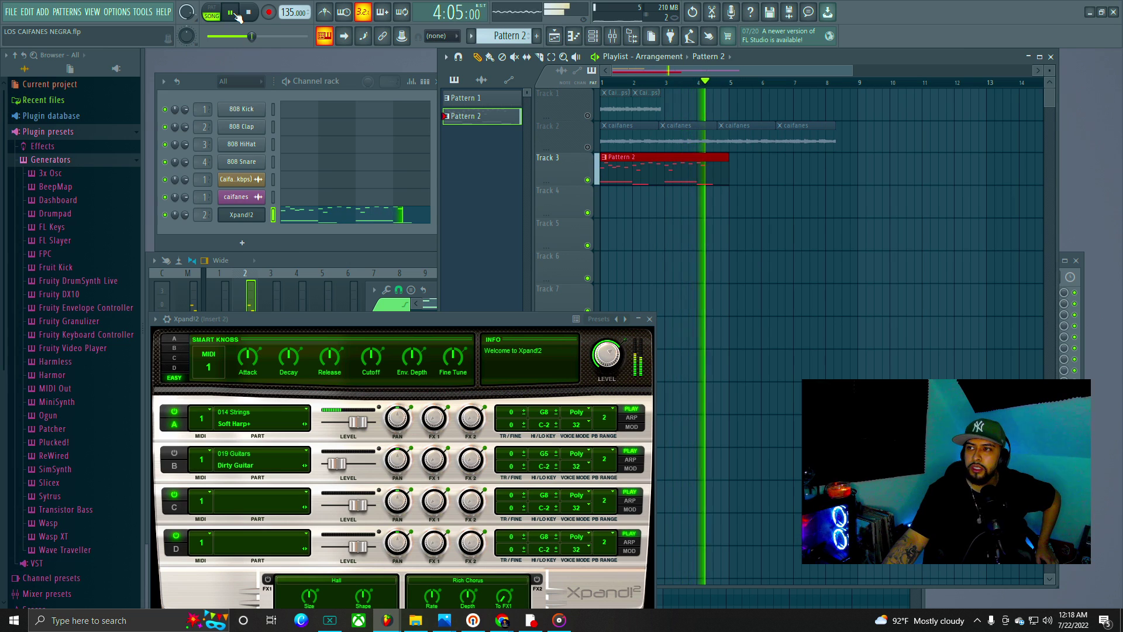
pyautogui.press('space')
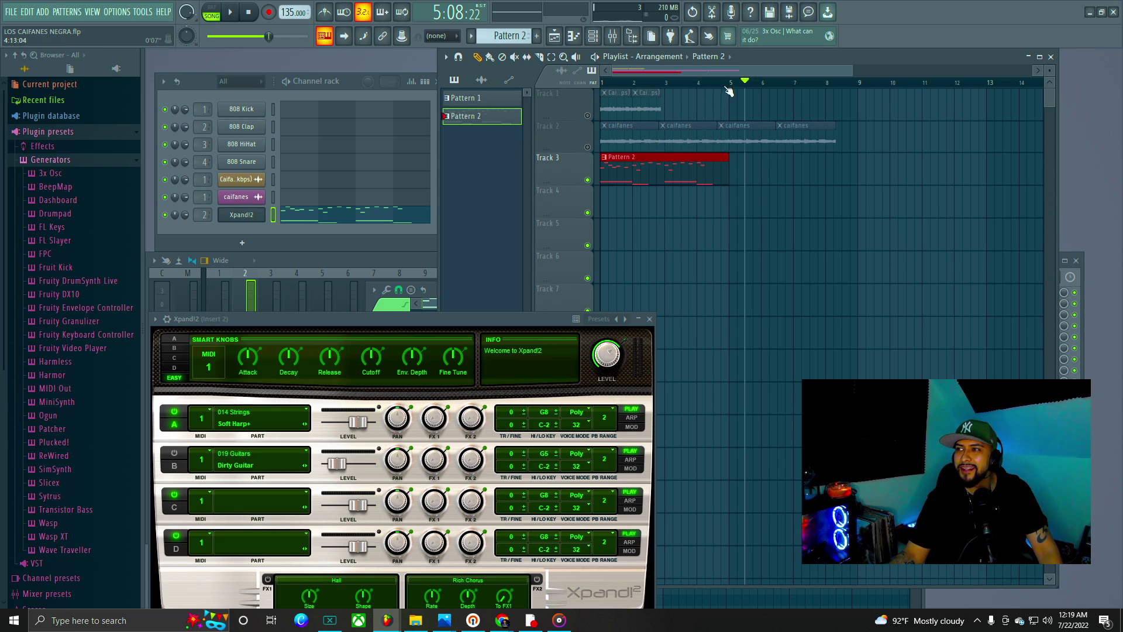
# Step: Deselect the Pattern 2 clip and replay it from the start of the arrangement
pyautogui.click(747, 94)
pyautogui.rightClick(755, 93)
pyautogui.moveTo(733, 82); pyautogui.dragTo(534, 138)
pyautogui.press('space')
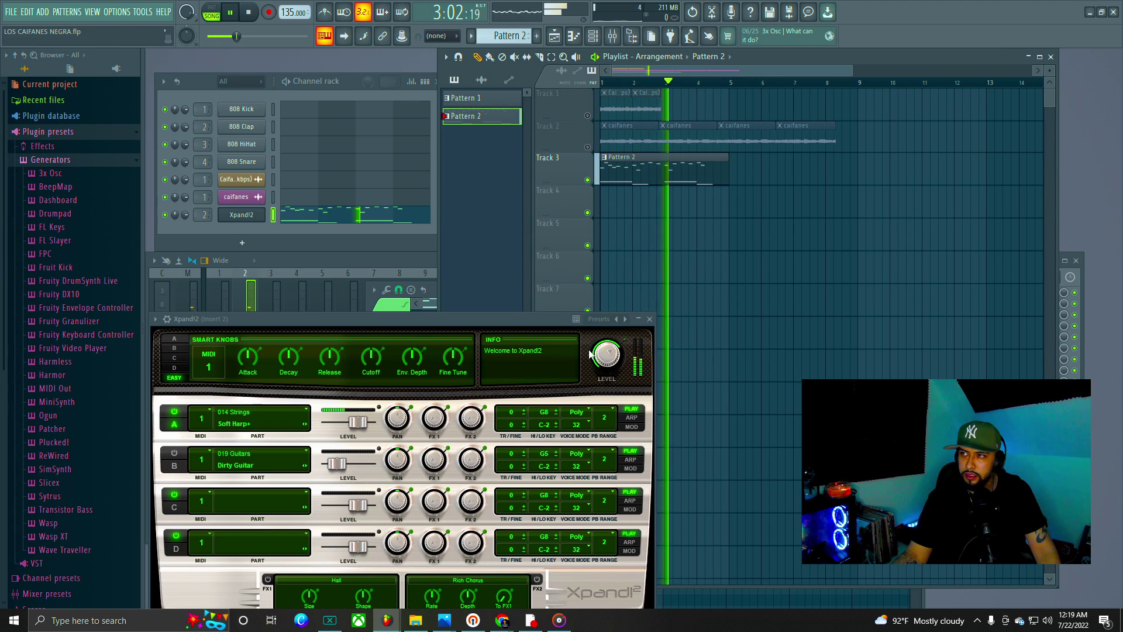
pyautogui.moveTo(493, 318); pyautogui.dragTo(525, 319)
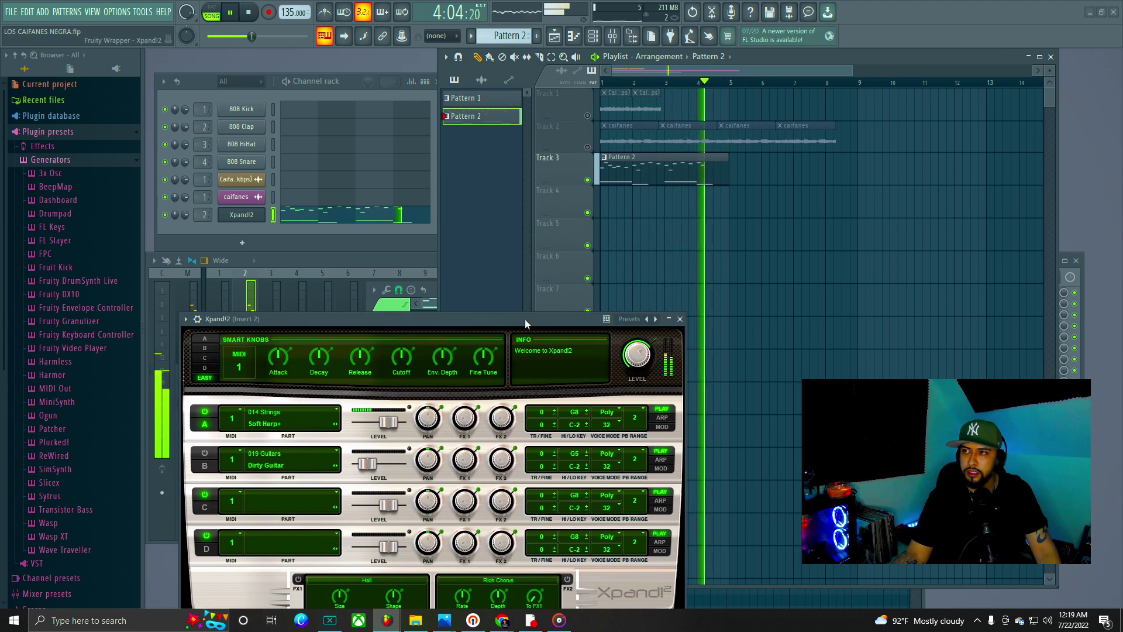
pyautogui.click(230, 12)
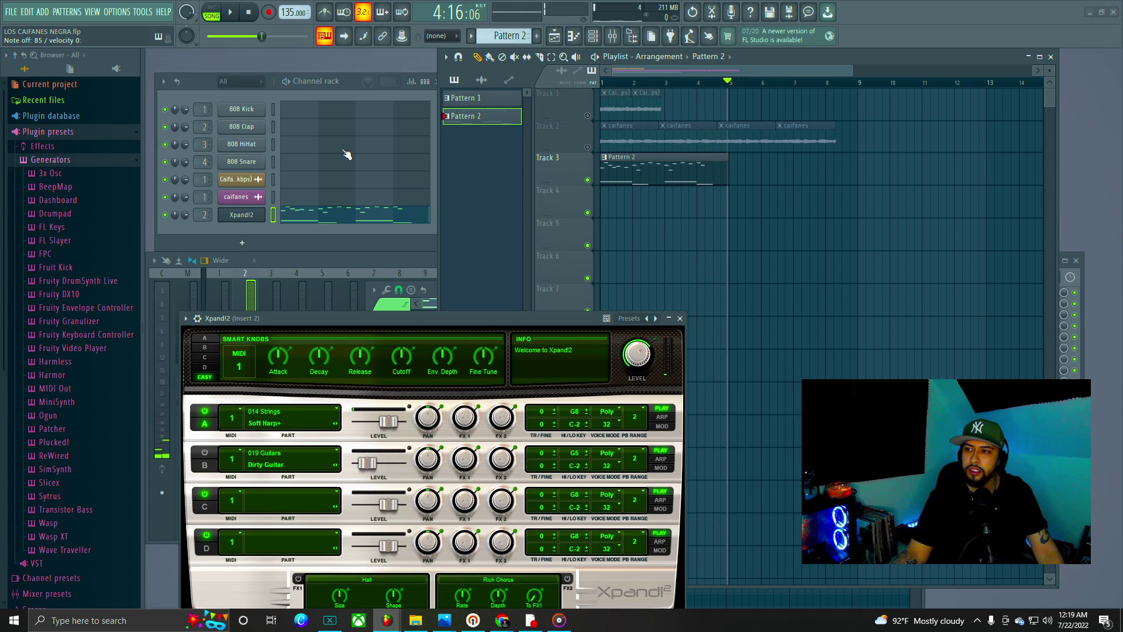
# Step: Load the Female Ooh Choir+ patch from 015 Vocals into Xpand!2 part B and play the arrangement from bar 1
pyautogui.click(280, 471)
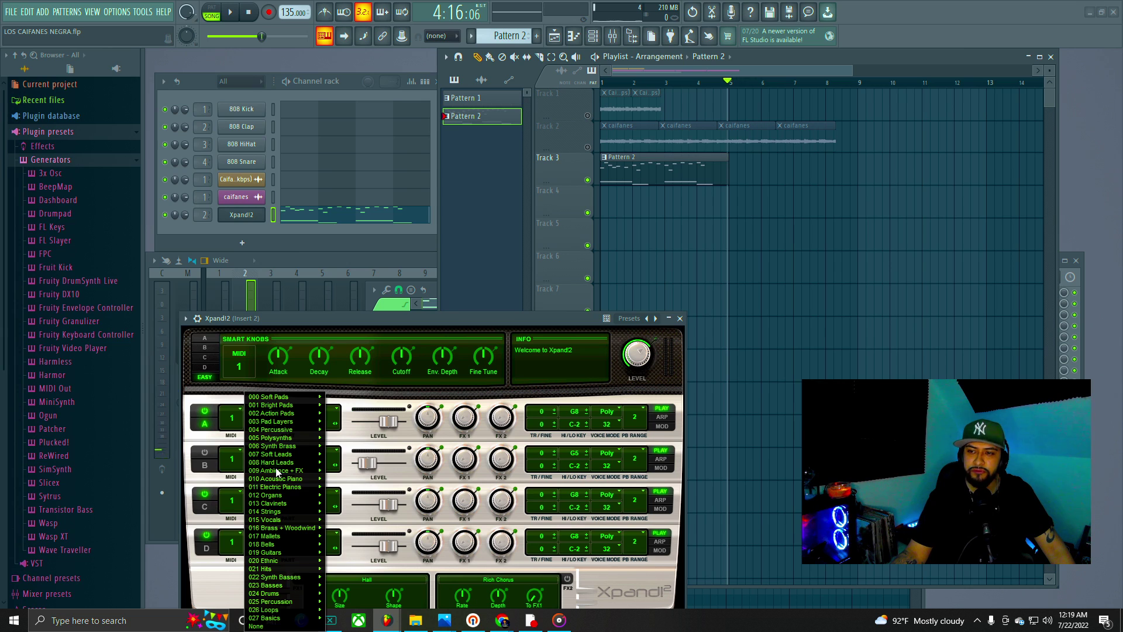
pyautogui.moveTo(301, 563)
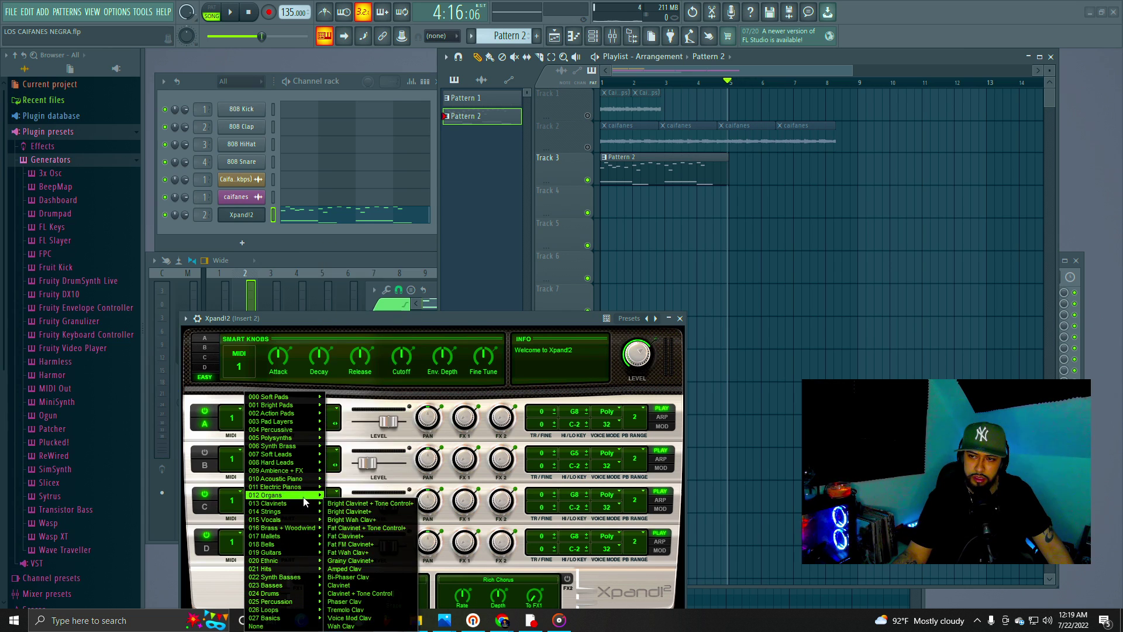
pyautogui.moveTo(262, 578)
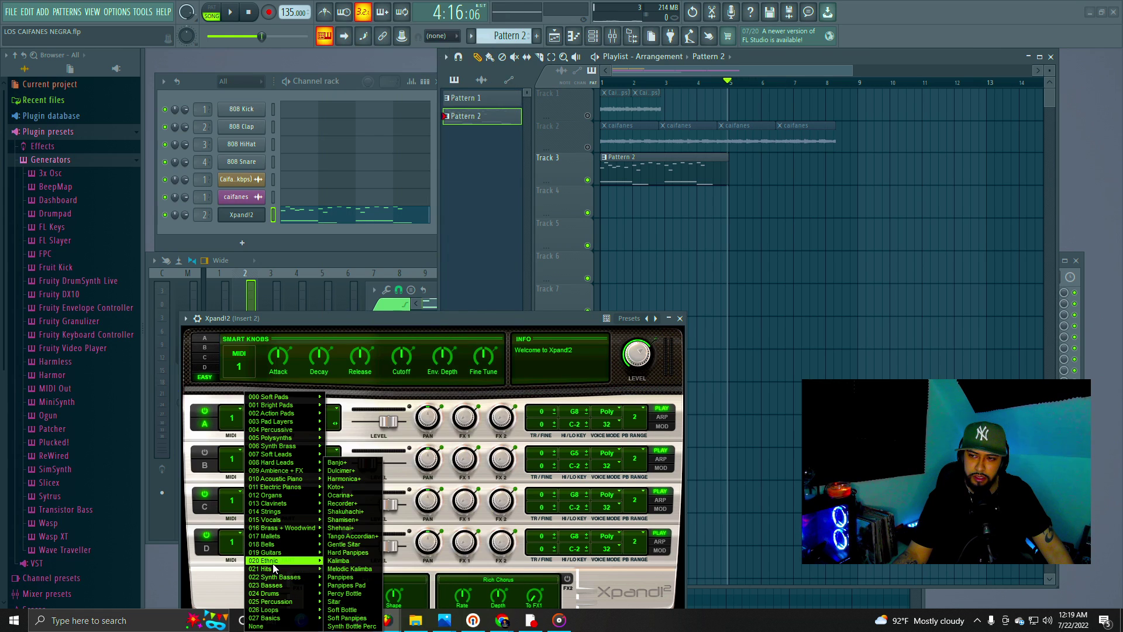
pyautogui.moveTo(285, 521)
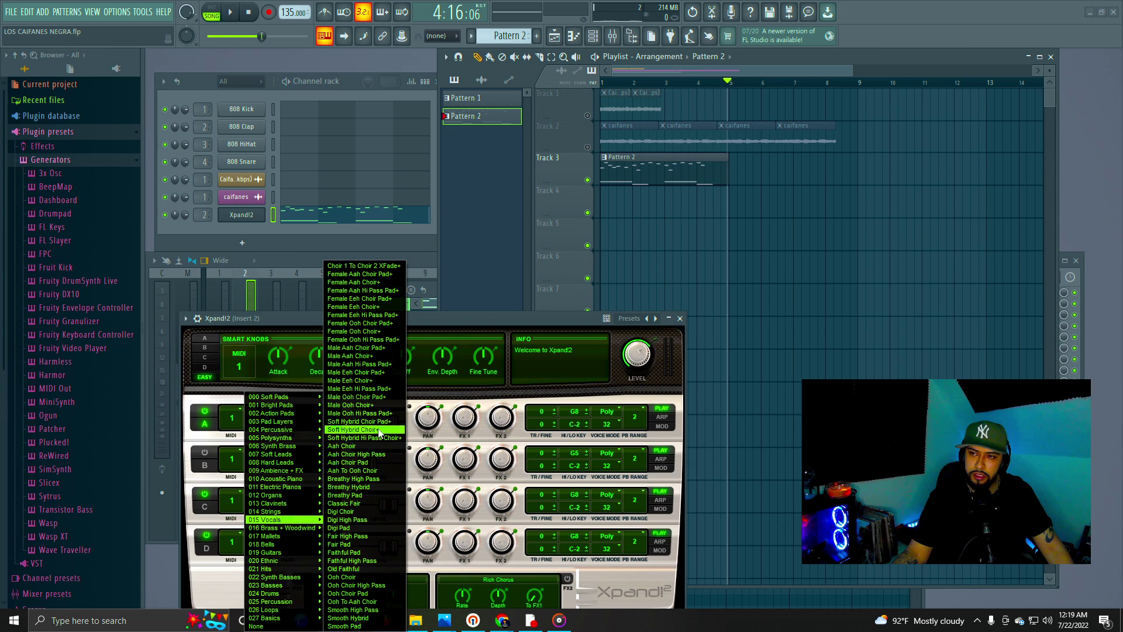
pyautogui.click(363, 331)
pyautogui.click(614, 83)
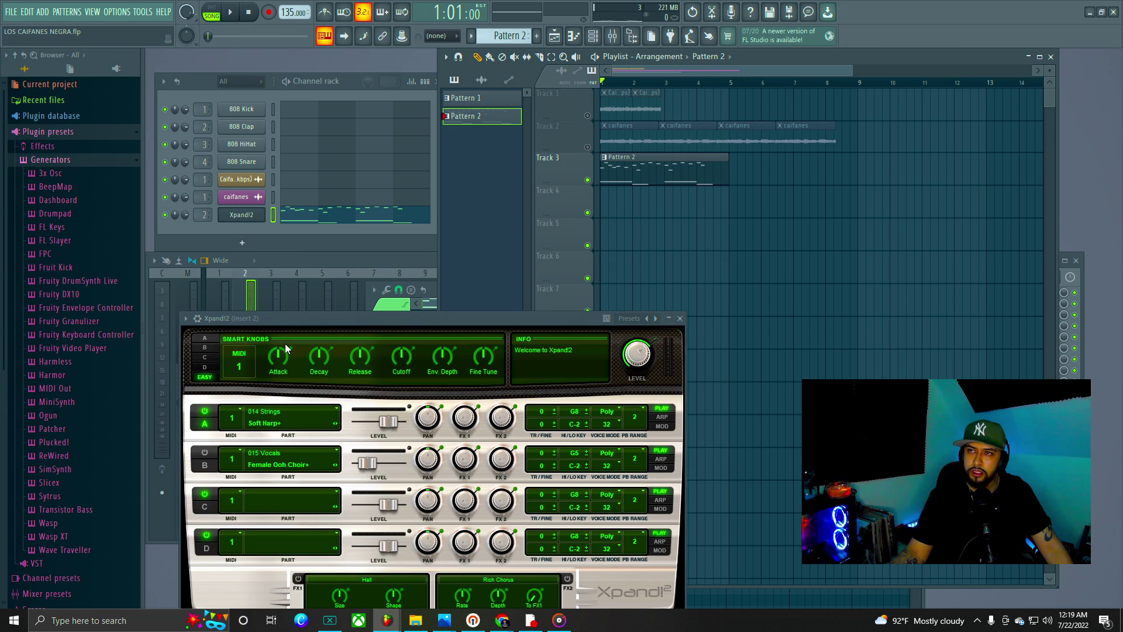
pyautogui.click(231, 13)
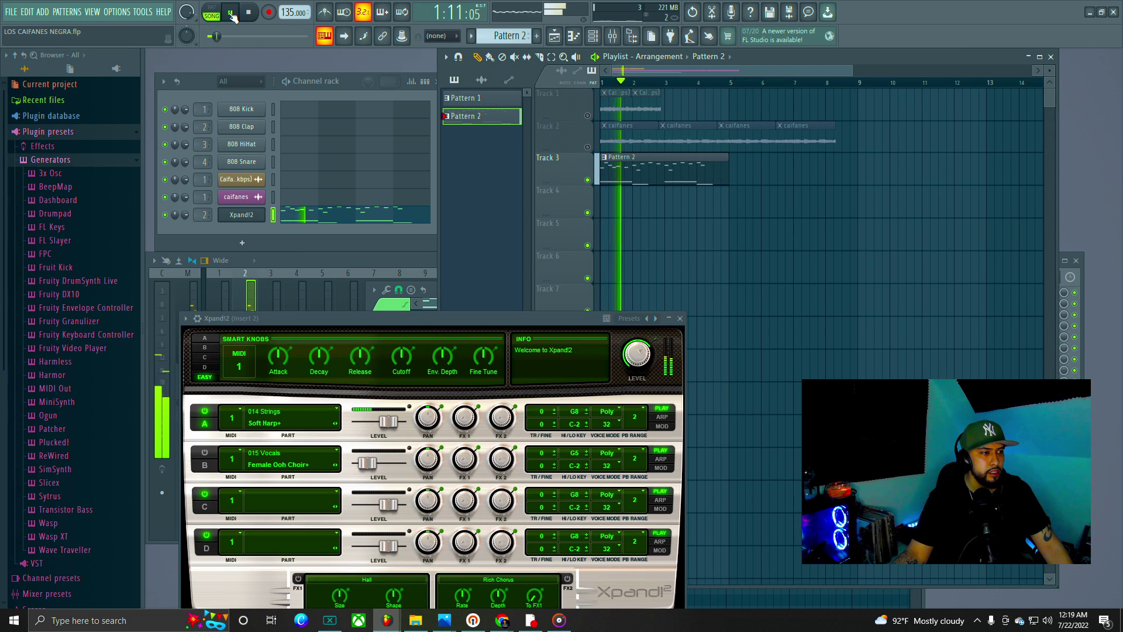
pyautogui.click(231, 13)
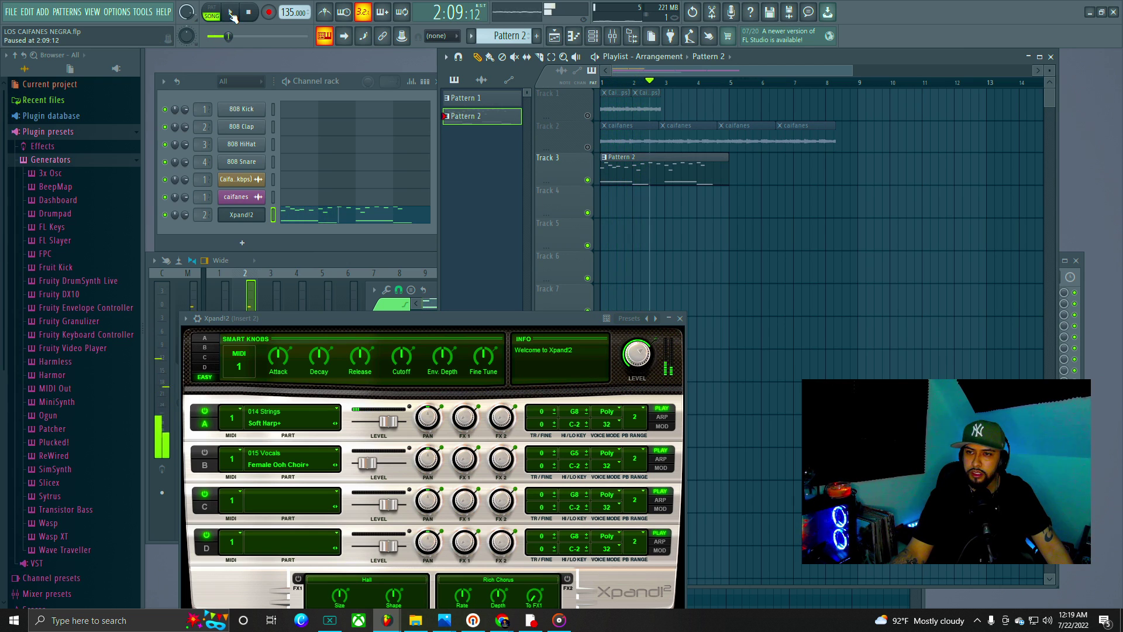
# Step: Turn on Xpand!2 part B, turn off part A, and replay the arrangement from bar 1 to hear the choir alone
pyautogui.click(204, 452)
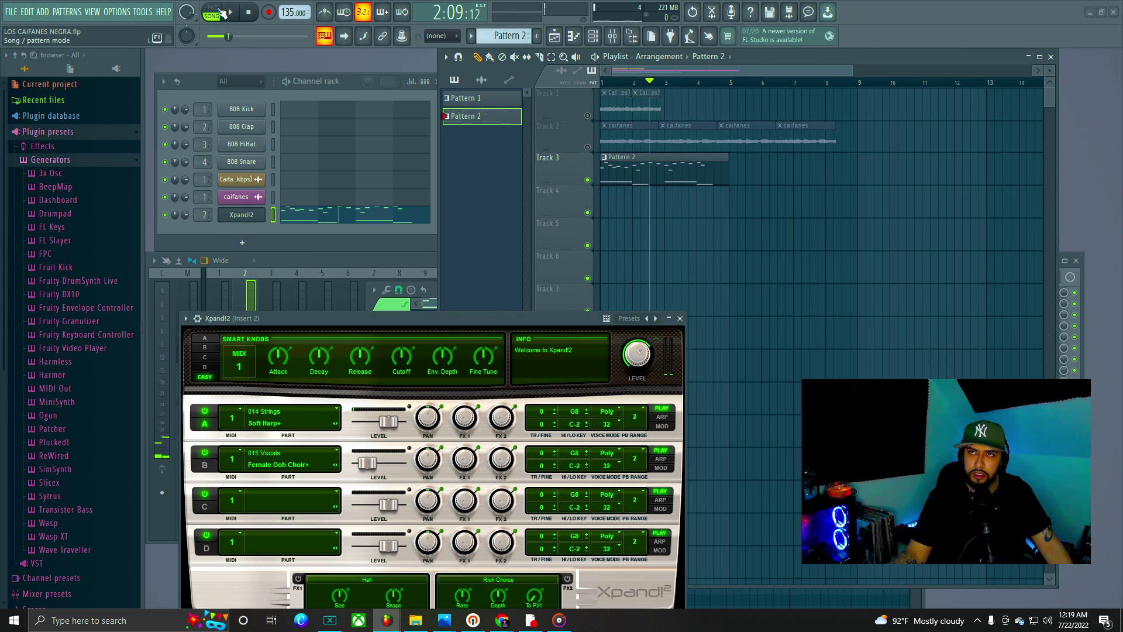
pyautogui.press('space')
pyautogui.click(205, 411)
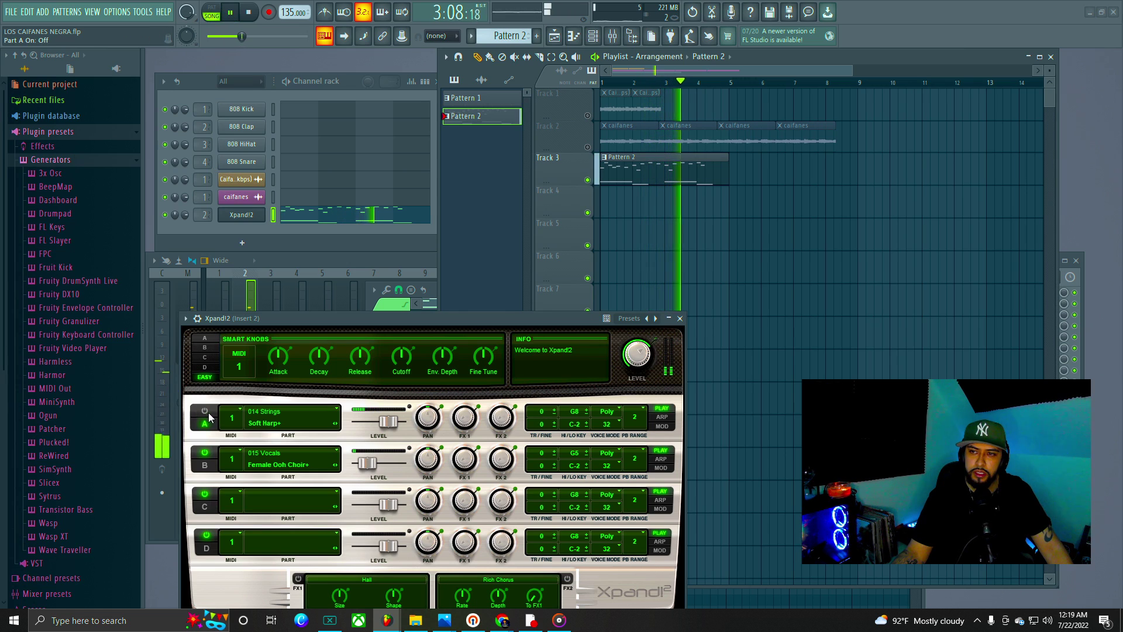
pyautogui.click(638, 83)
pyautogui.press('space')
pyautogui.press('space')
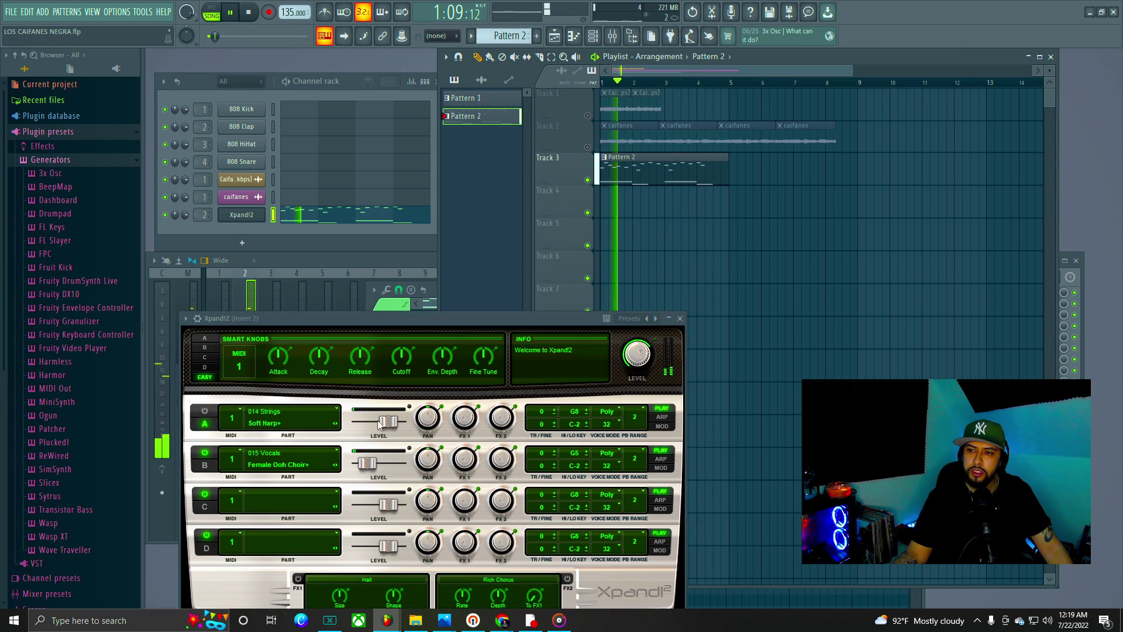
# Step: Audition other choir patches in part B during playback and load Female Aah Choir Pad+ from 015 Vocals
pyautogui.click(337, 466)
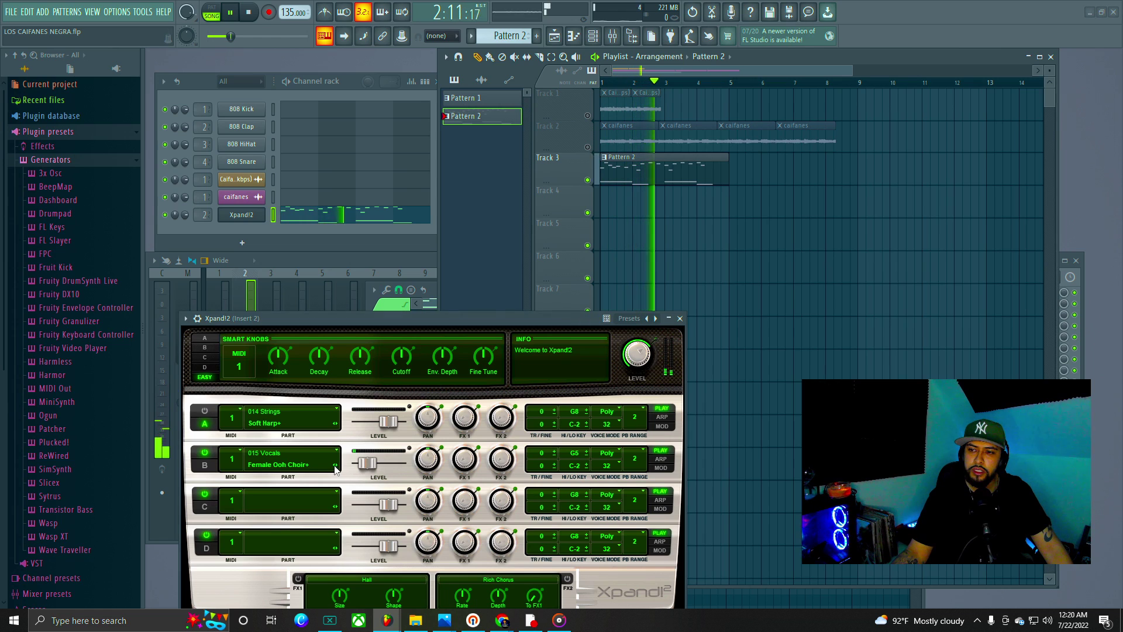
pyautogui.click(337, 466)
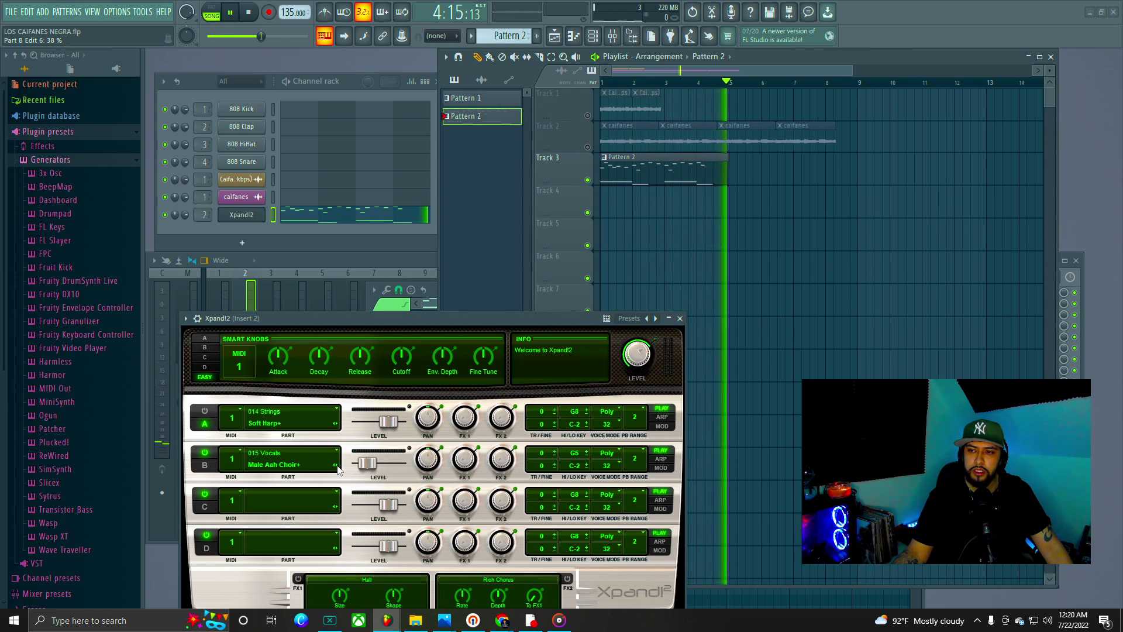
pyautogui.click(337, 409)
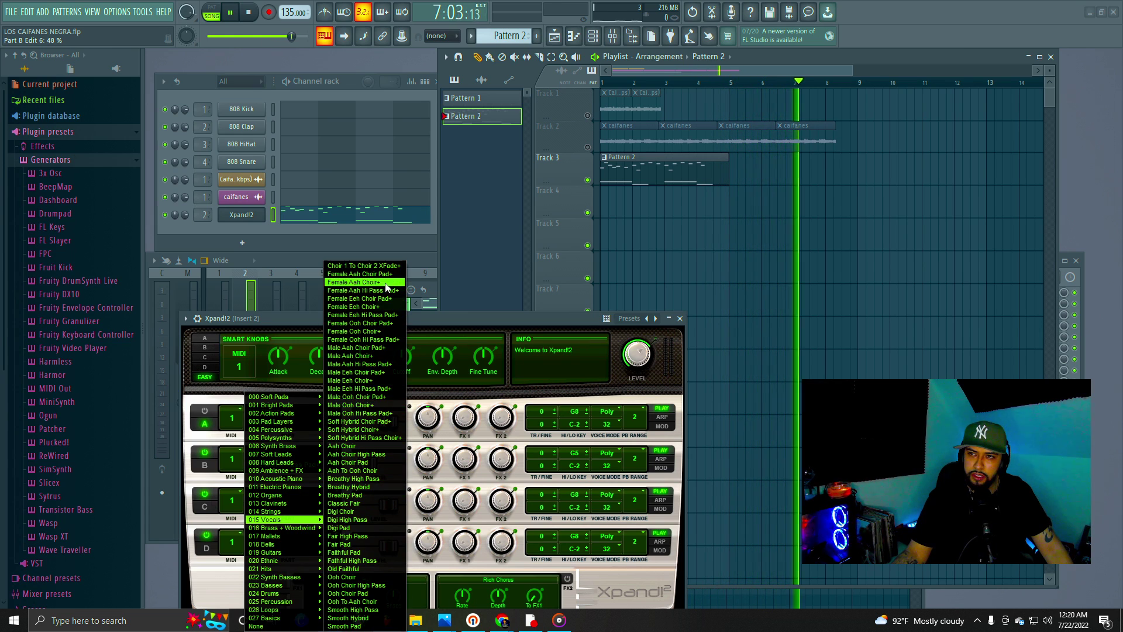
pyautogui.click(398, 279)
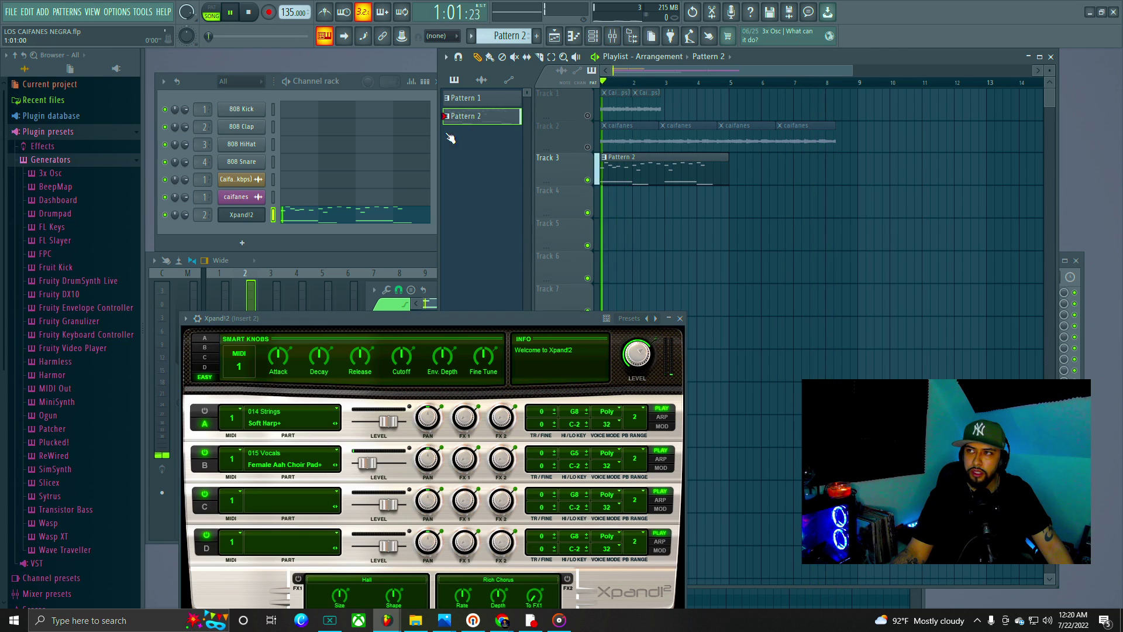
# Step: Listen to the choir pad in pattern and song mode, stop playback, and turn Xpand!2 part A back on
pyautogui.click(212, 8)
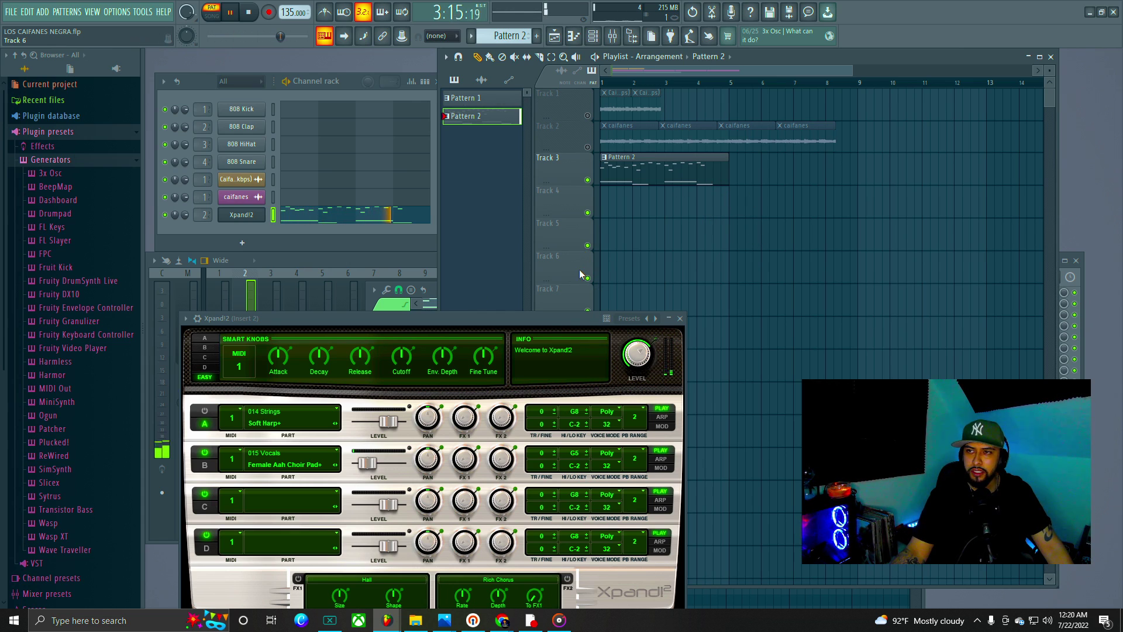
pyautogui.click(211, 15)
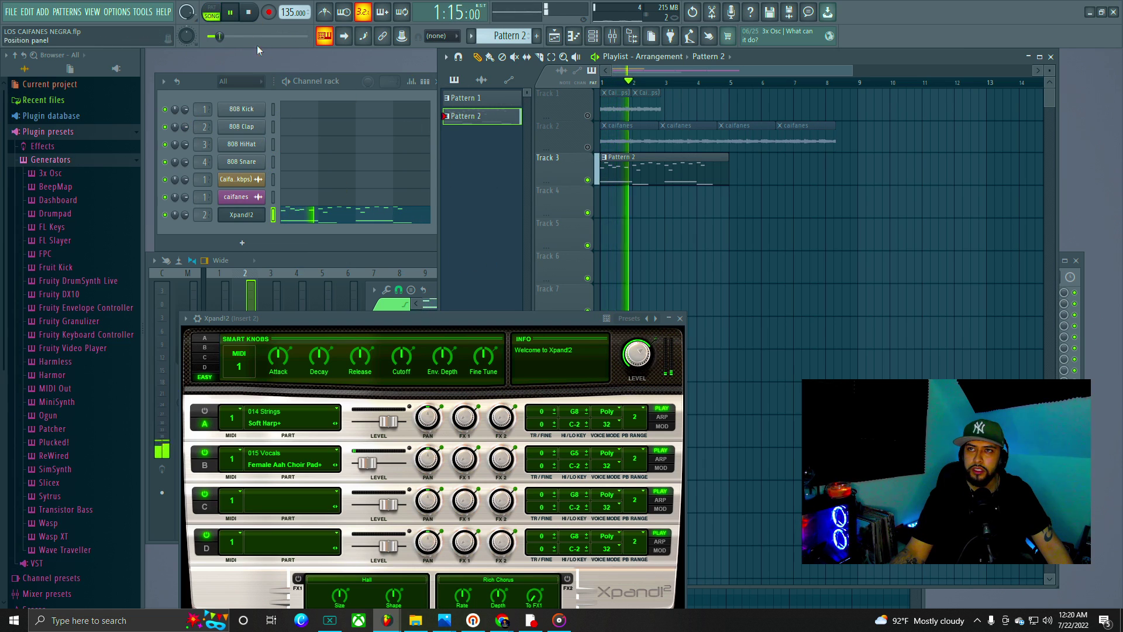
pyautogui.click(230, 12)
pyautogui.click(205, 411)
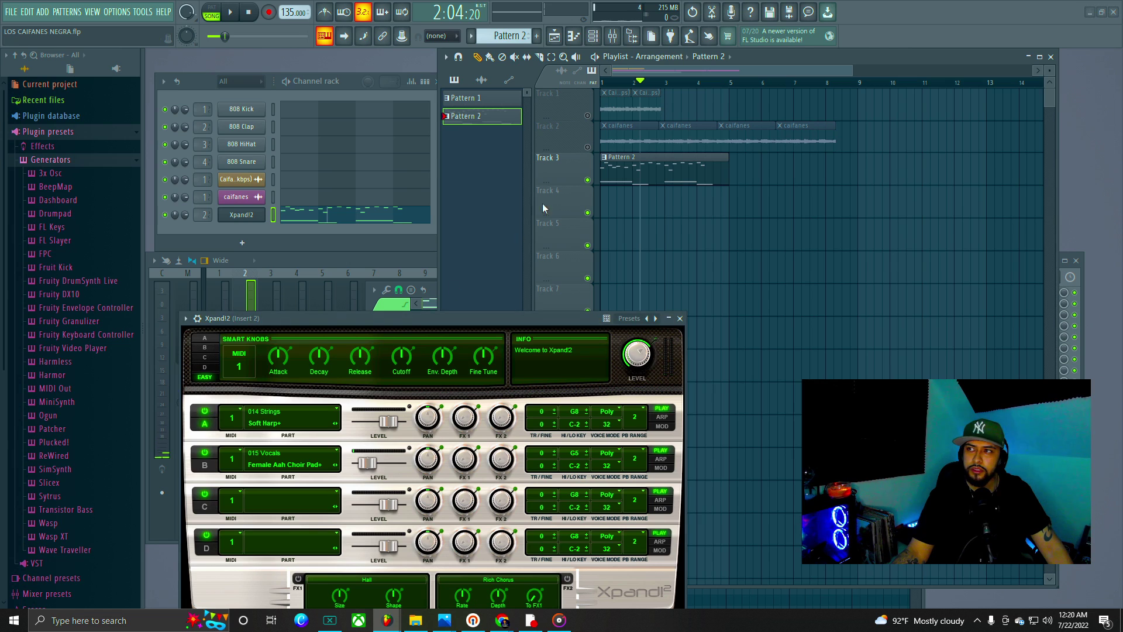
pyautogui.press('space')
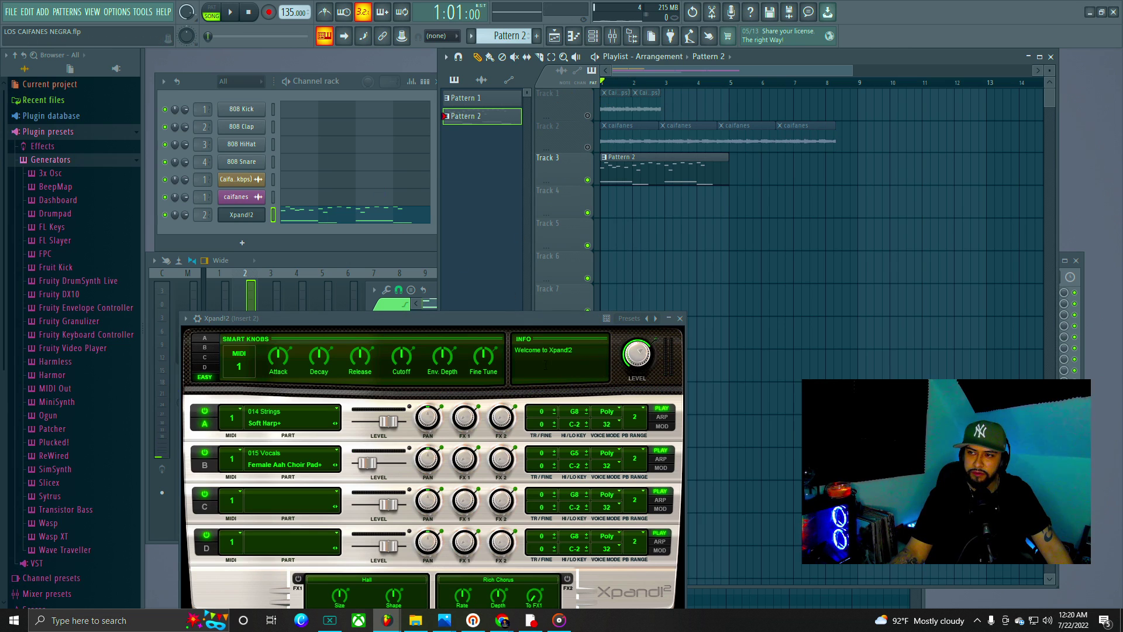
# Step: Set Xpand!2's Fine Tune to -32 cent and listen to the layered sound in song and pattern mode
pyautogui.moveTo(481, 356); pyautogui.dragTo(466, 356)
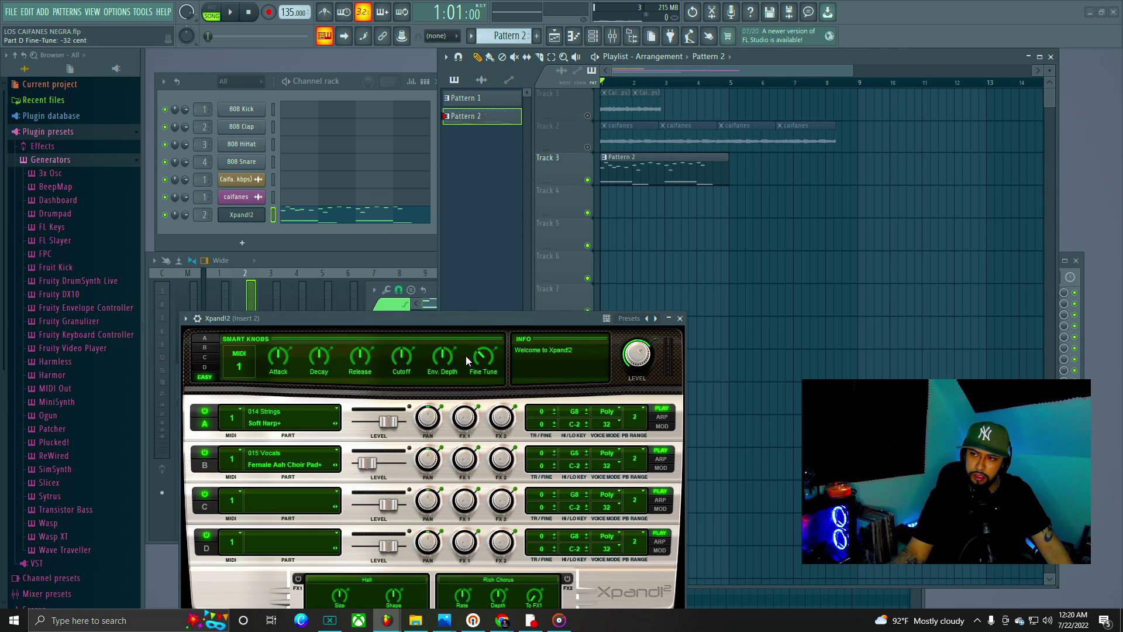
pyautogui.press('space')
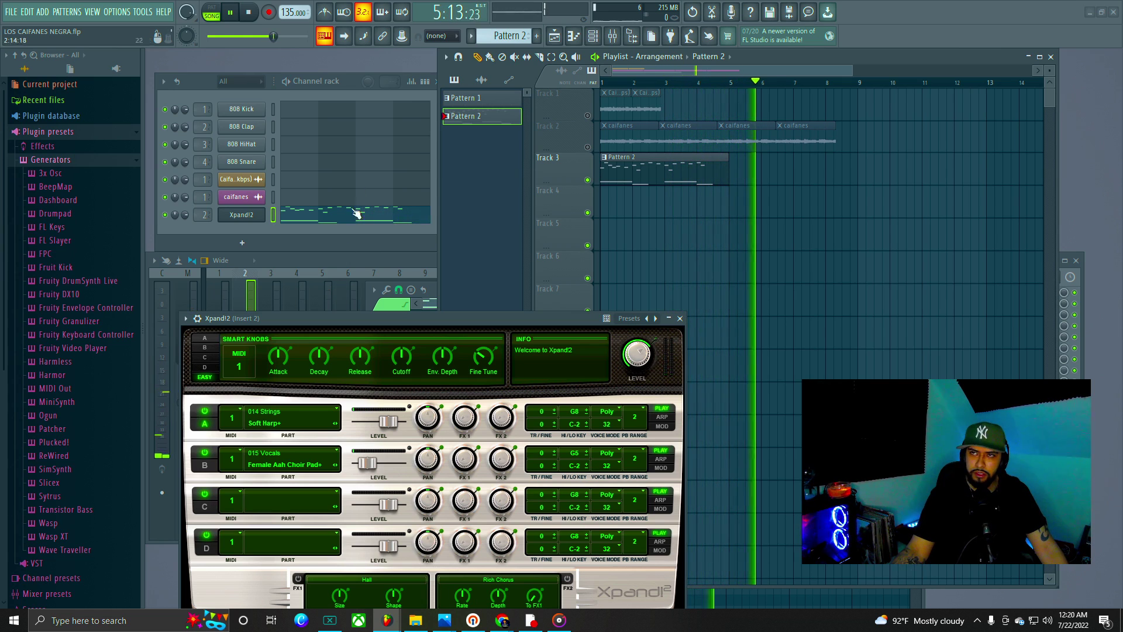
pyautogui.press('l')
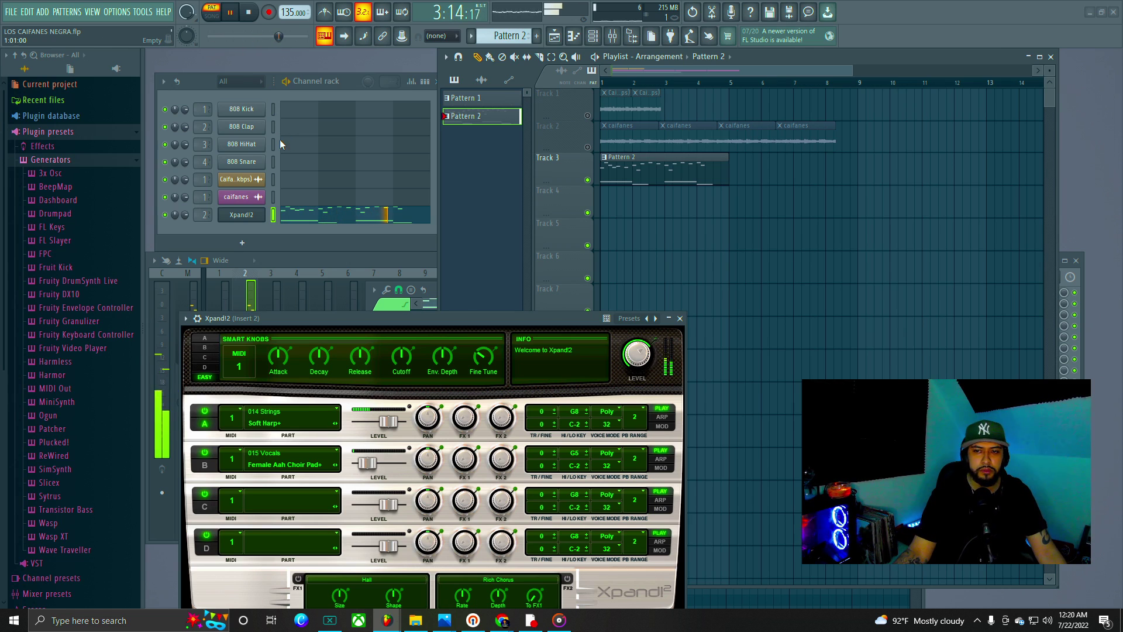
# Step: Restart Pattern 2 in pattern mode, return to song mode, and play the arrangement from bar 1
pyautogui.click(234, 13)
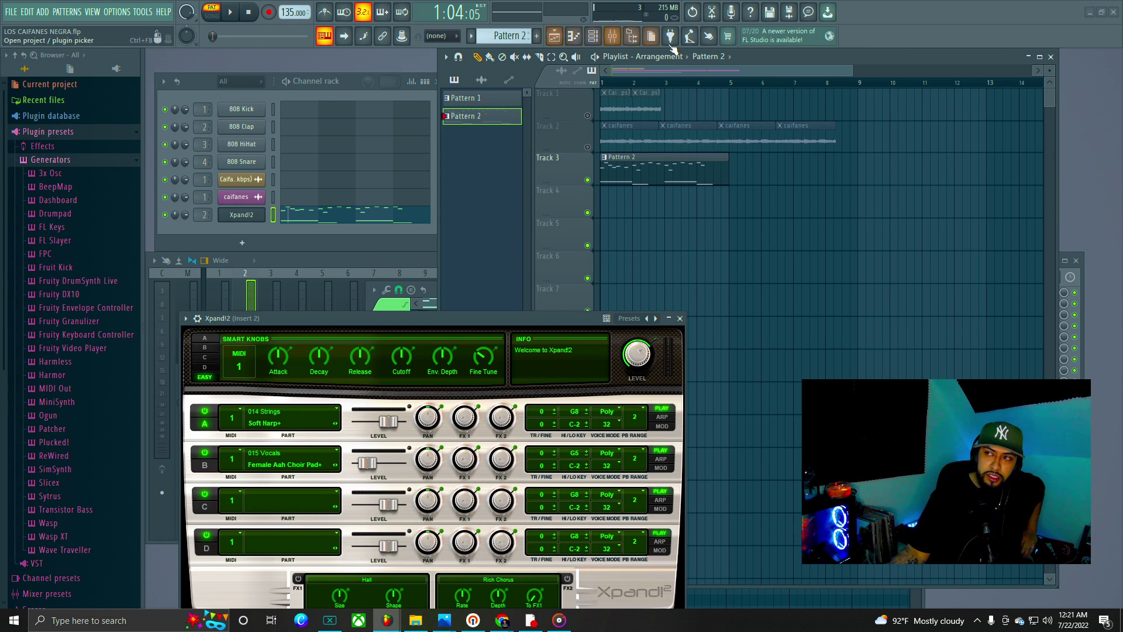
pyautogui.click(232, 12)
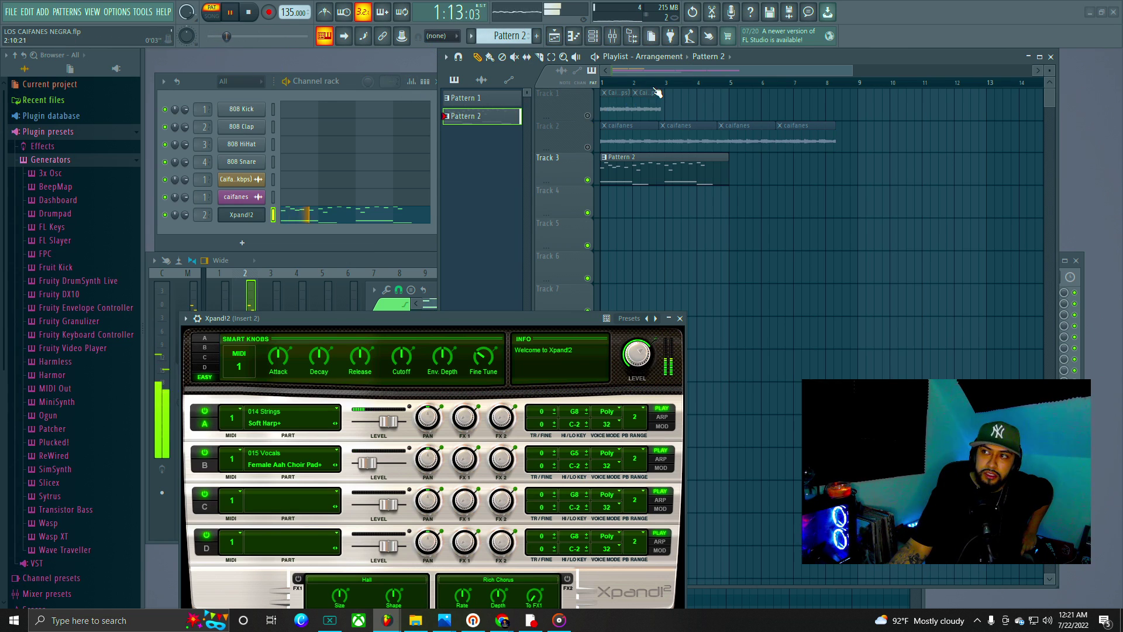
pyautogui.press('l')
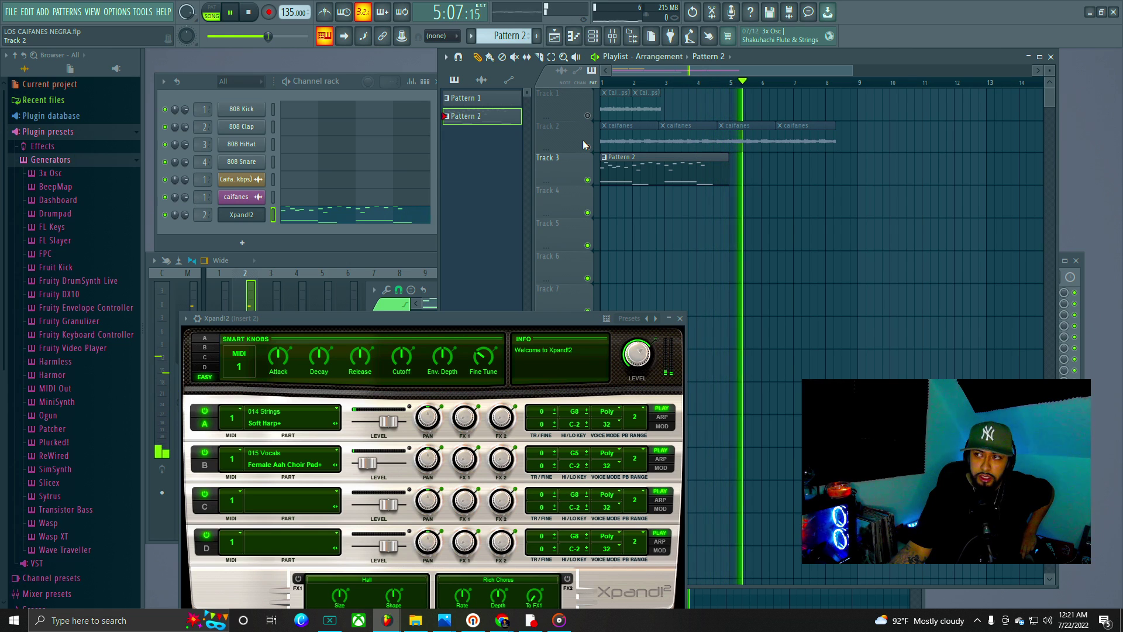
pyautogui.click(602, 83)
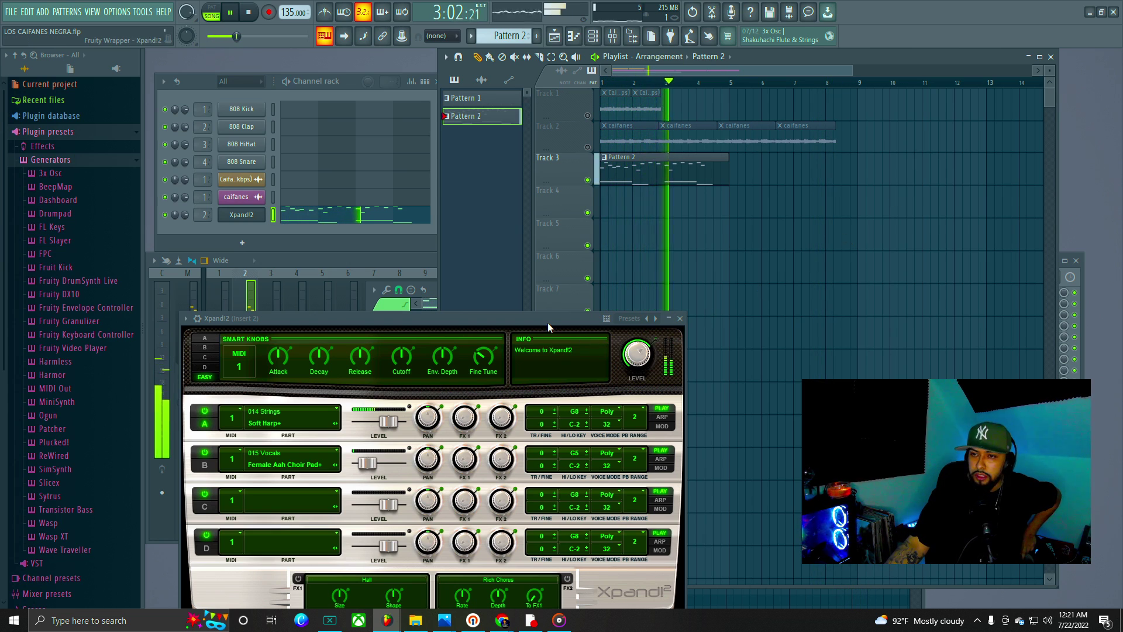
# Step: Open the Pattern 2 clip's notes in the piano roll and delete the last D6 note, just after bar 4
pyautogui.moveTo(546, 322); pyautogui.dragTo(486, 245)
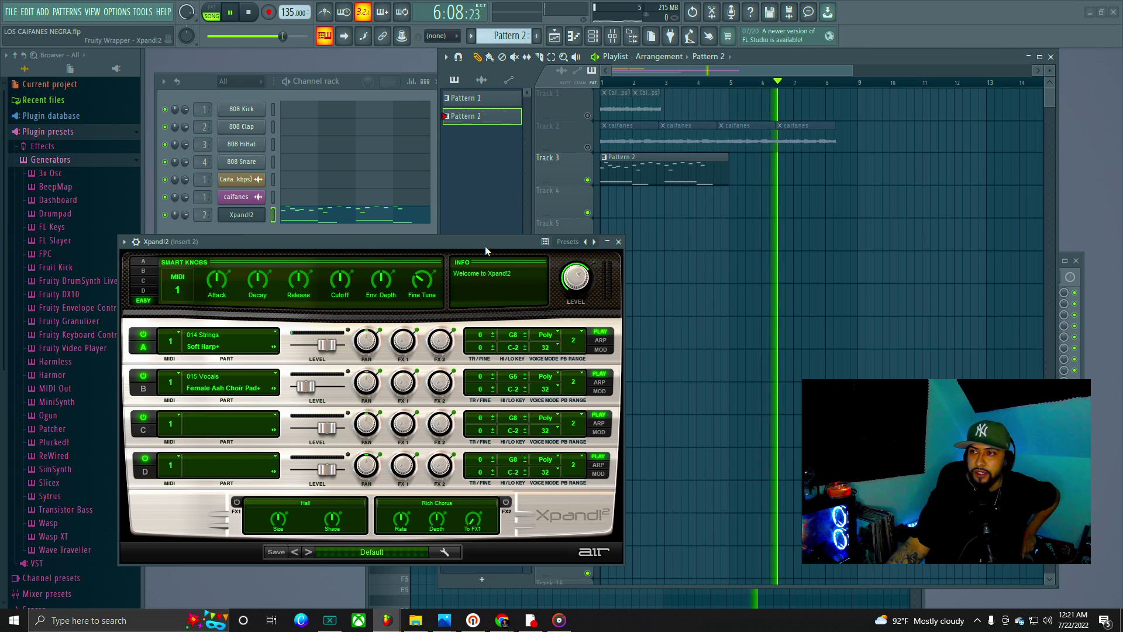
pyautogui.doubleClick(647, 170)
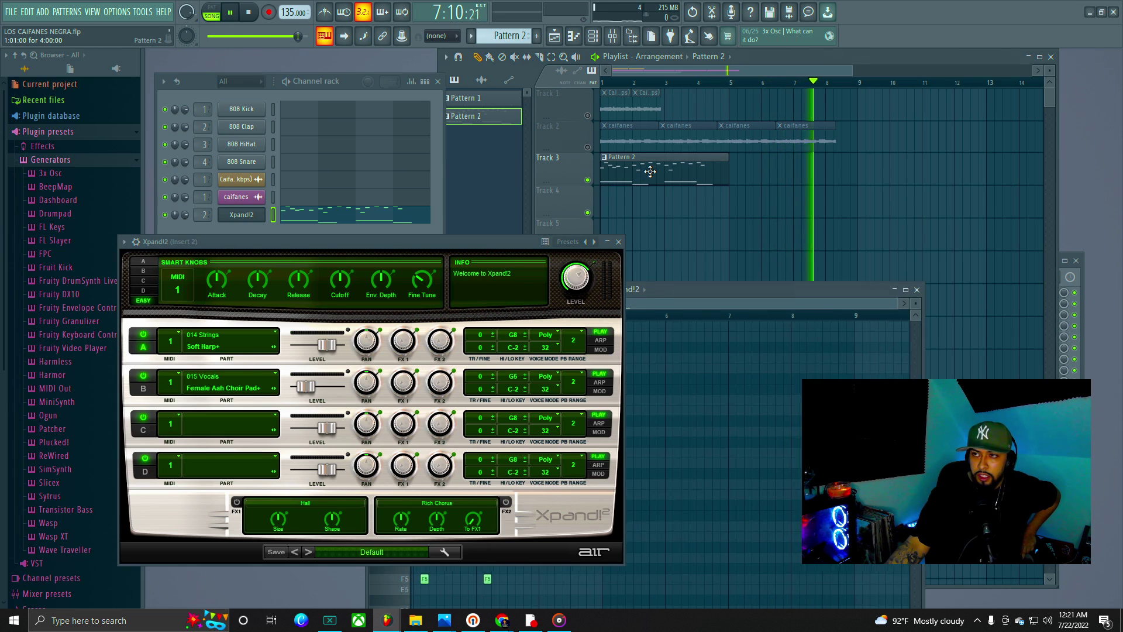
pyautogui.moveTo(701, 293); pyautogui.dragTo(666, 122)
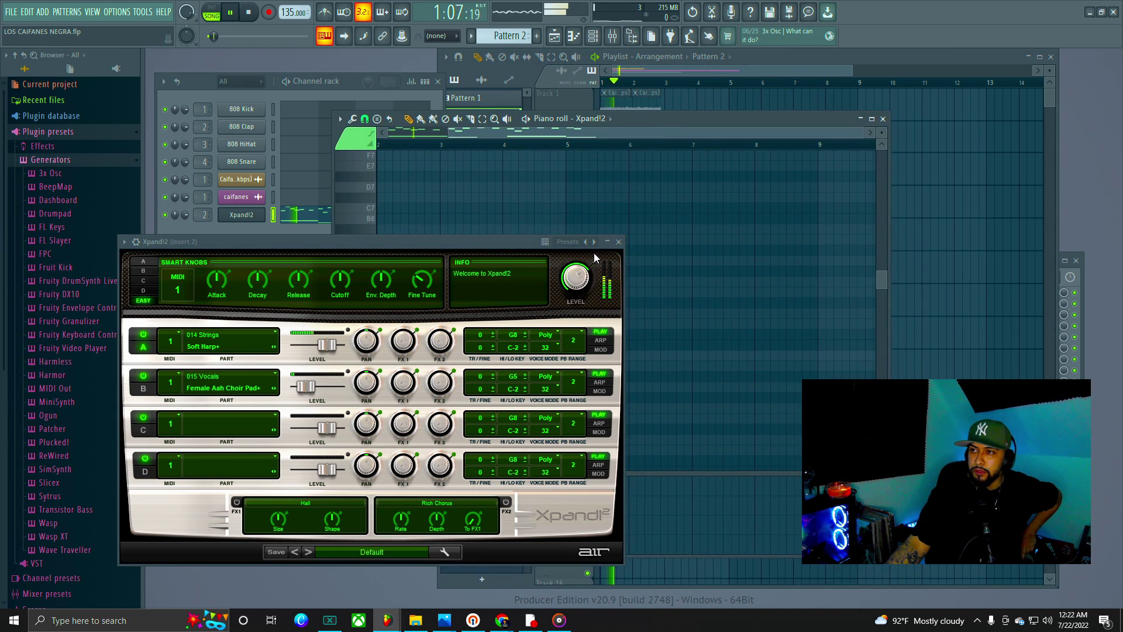
pyautogui.click(607, 242)
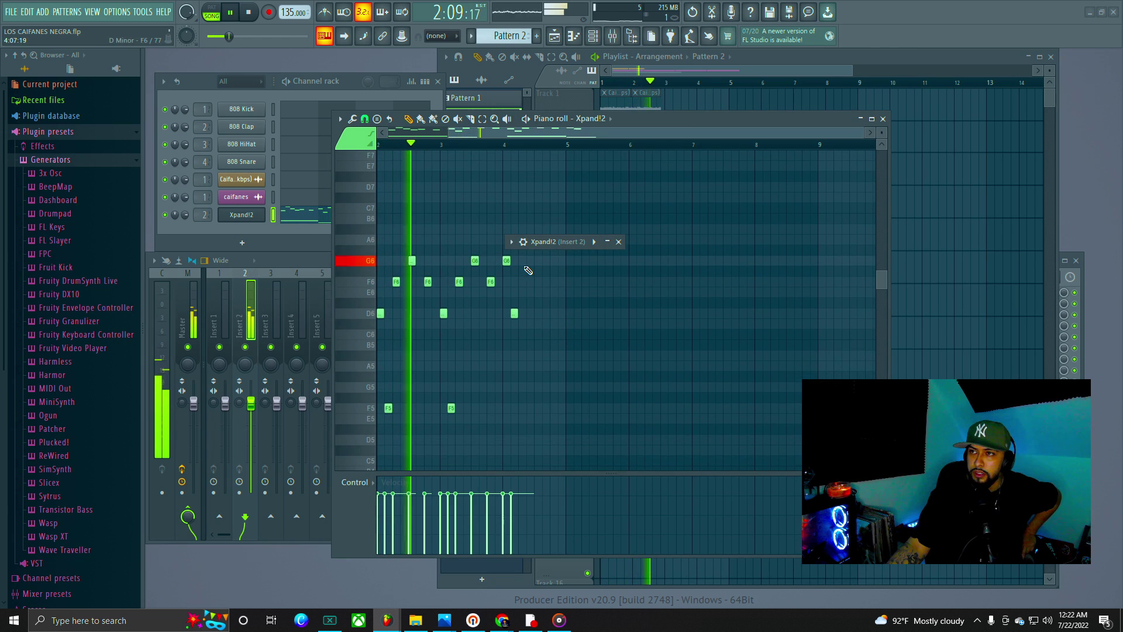
pyautogui.hscroll(-1, 571, 149)
pyautogui.scroll(2, 571, 149)
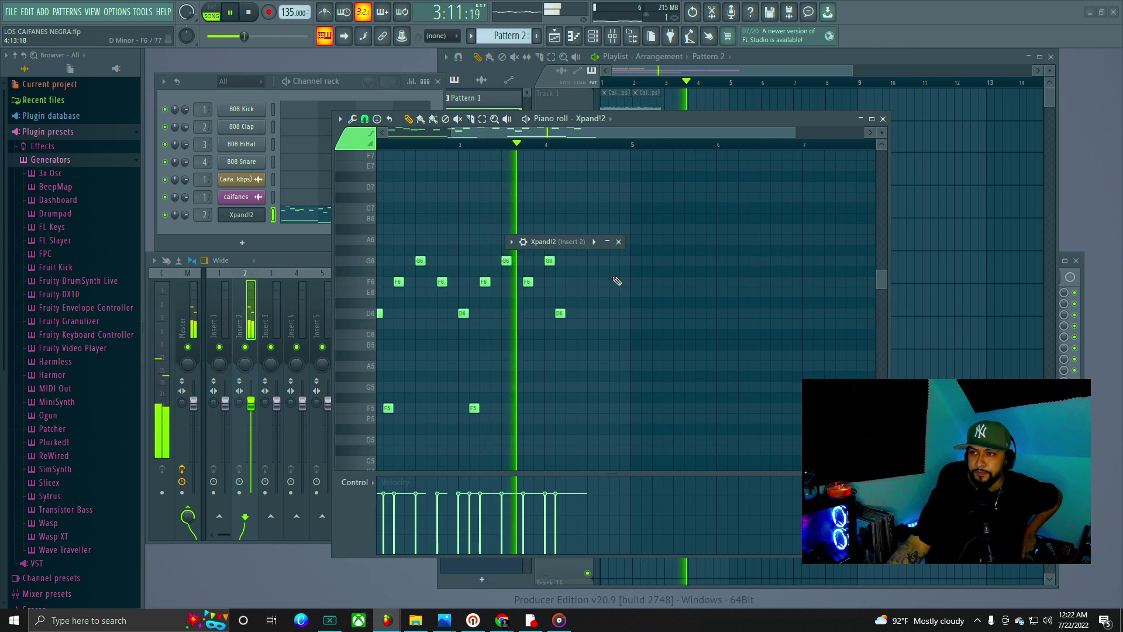
pyautogui.rightClick(561, 315)
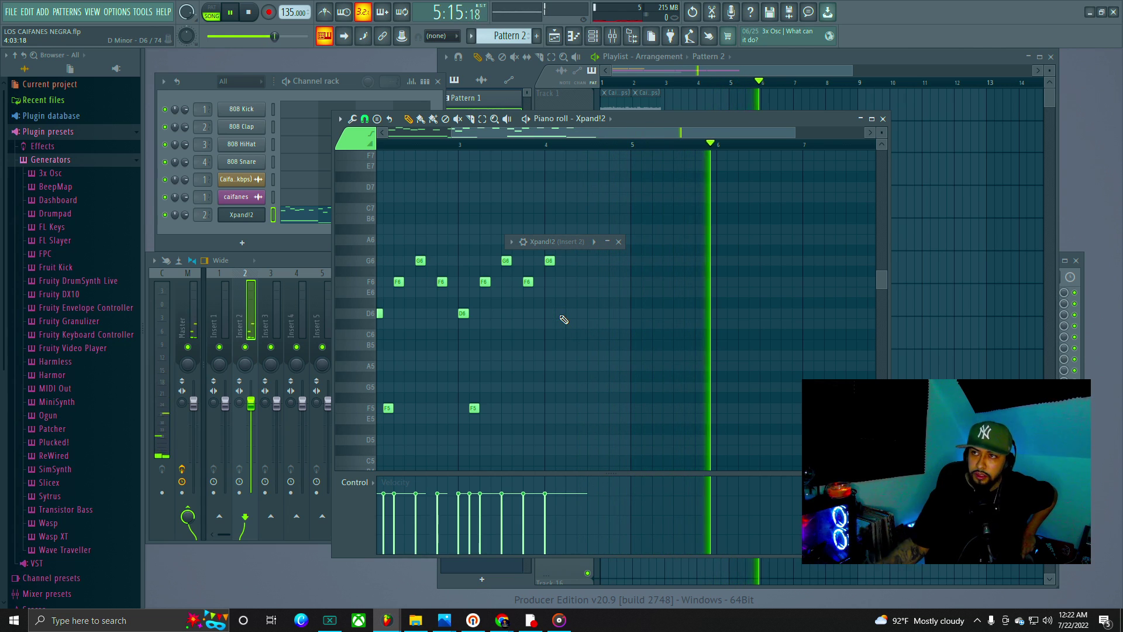
# Step: Loop Pattern 2 in pattern mode and set Xpand!2's Fine Tune to -41 cent while it plays
pyautogui.click(215, 8)
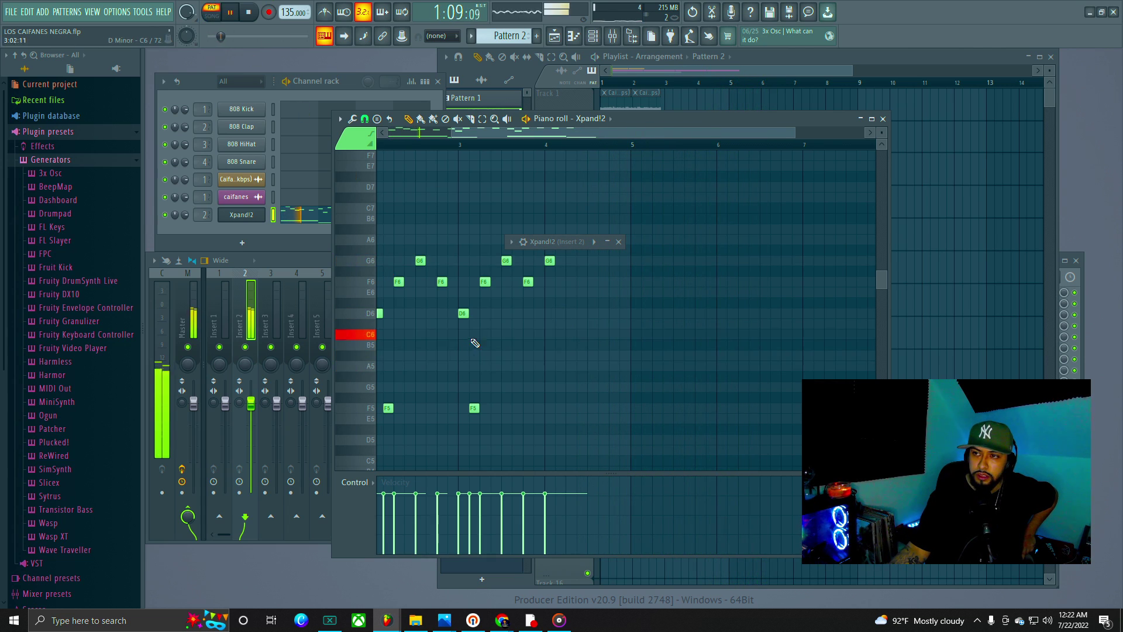
pyautogui.moveTo(637, 121); pyautogui.dragTo(606, 201)
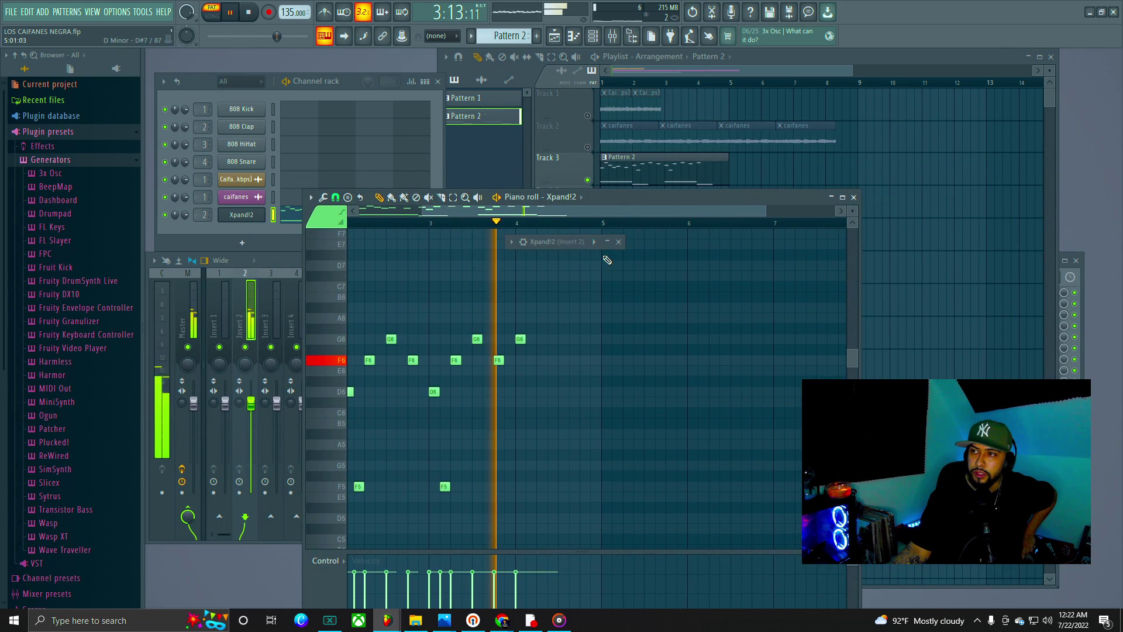
pyautogui.click(550, 242)
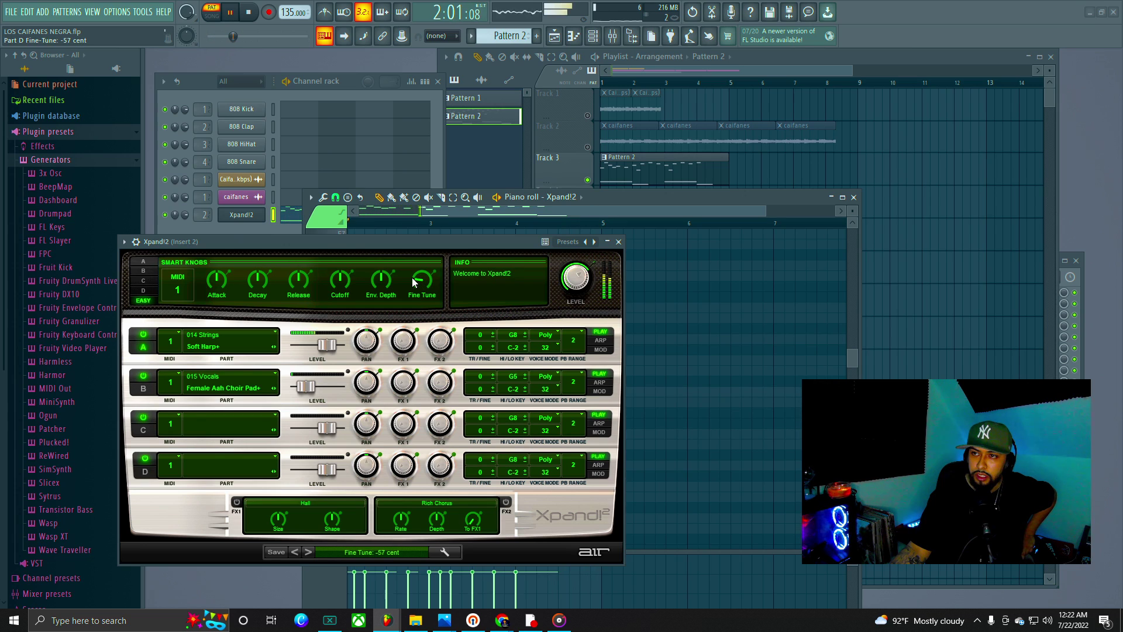
pyautogui.scroll(8, 419, 281)
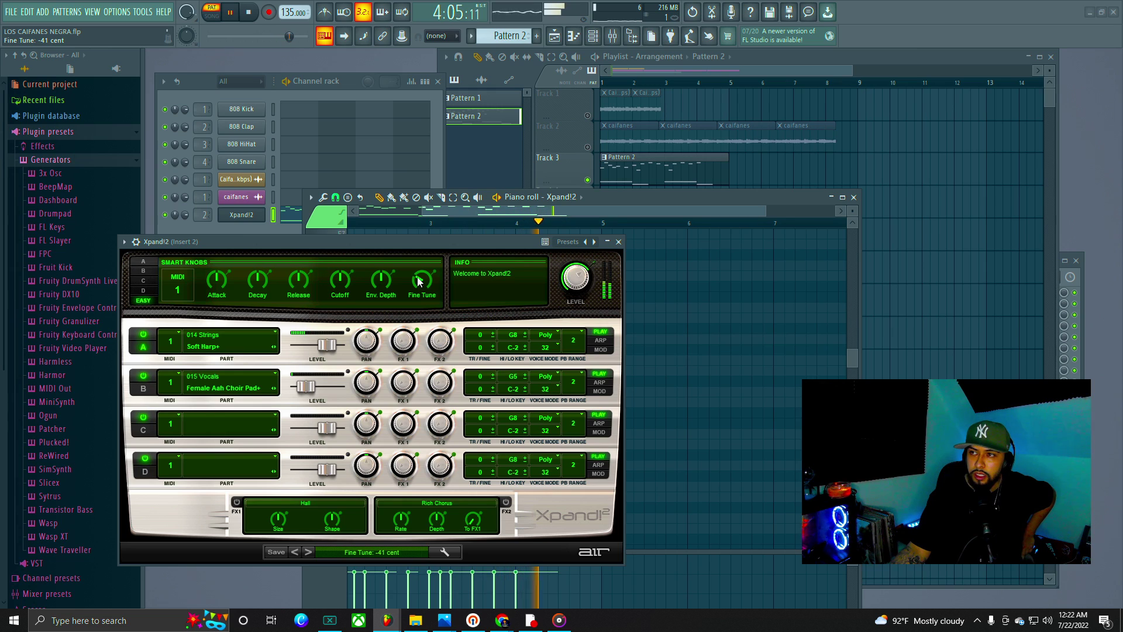
# Step: Raise the level of Xpand!2's Part B, Female Aah Choir Pad+, fine-adjusting it while Pattern 2 plays
pyautogui.moveTo(705, 201); pyautogui.dragTo(730, 173)
pyautogui.moveTo(305, 386); pyautogui.dragTo(317, 386)
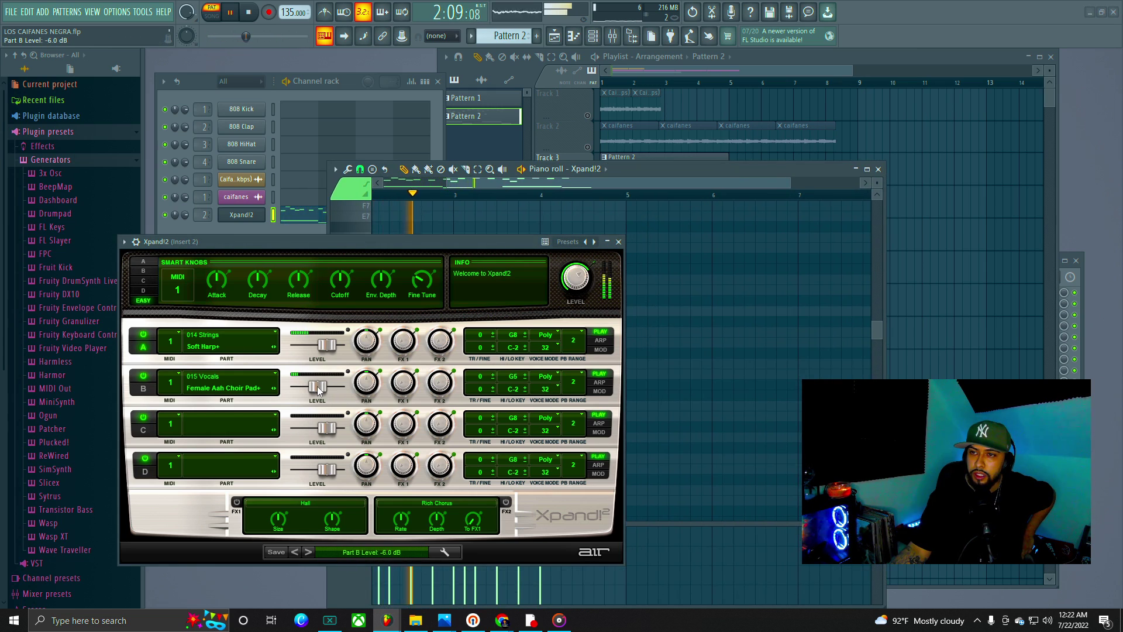
pyautogui.scroll(-1, 317, 387)
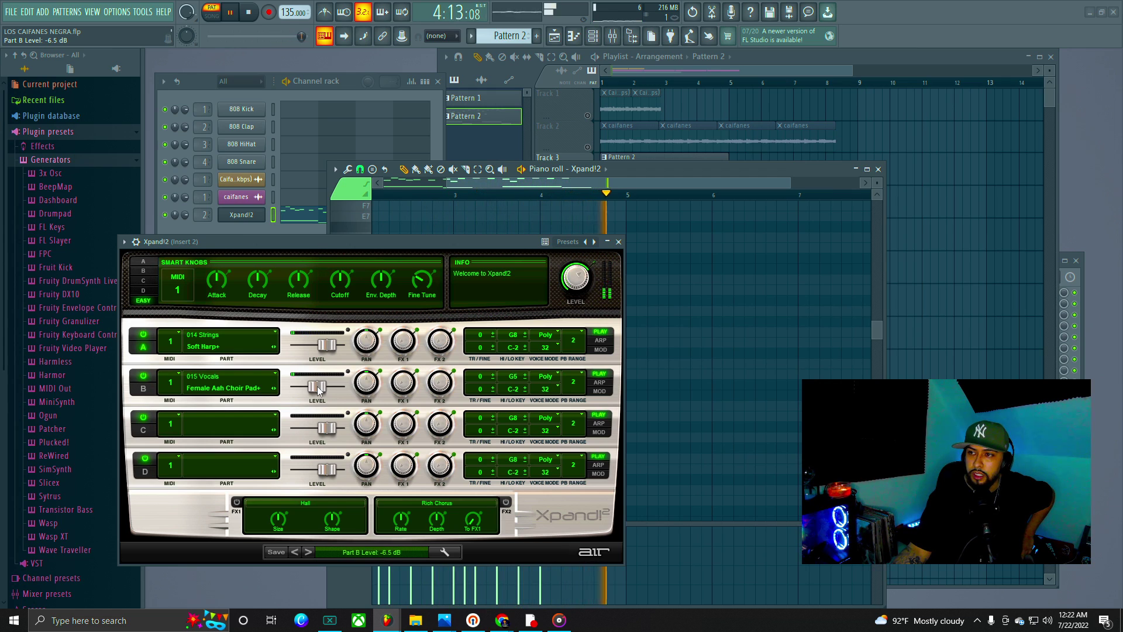
pyautogui.moveTo(318, 387); pyautogui.dragTo(314, 387)
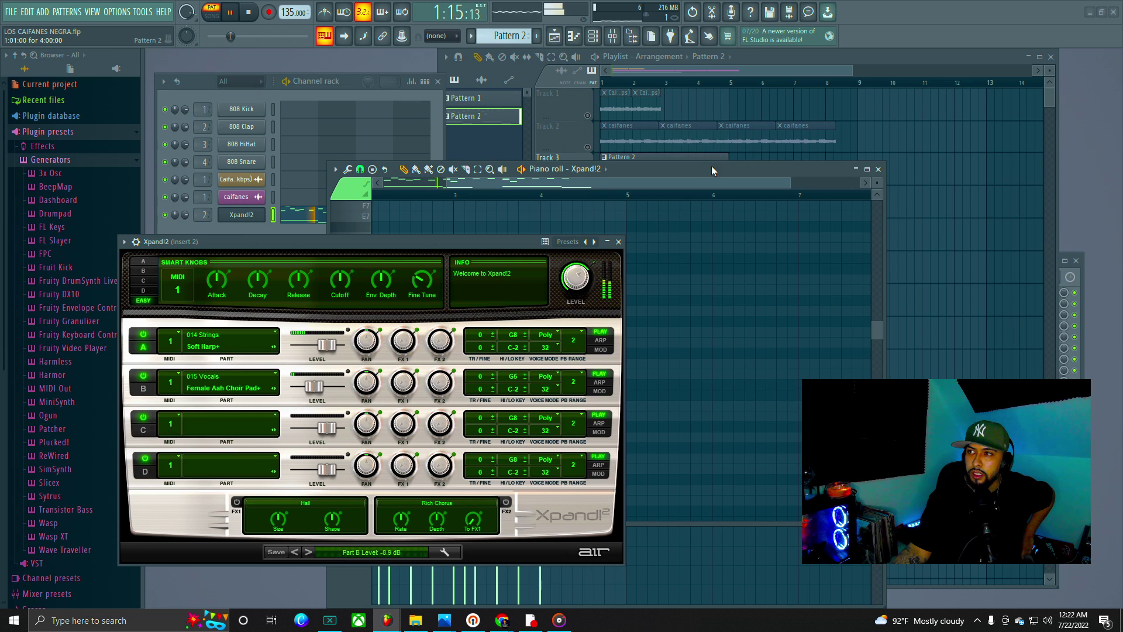
pyautogui.moveTo(713, 170); pyautogui.dragTo(750, 126)
pyautogui.moveTo(314, 386); pyautogui.dragTo(320, 390)
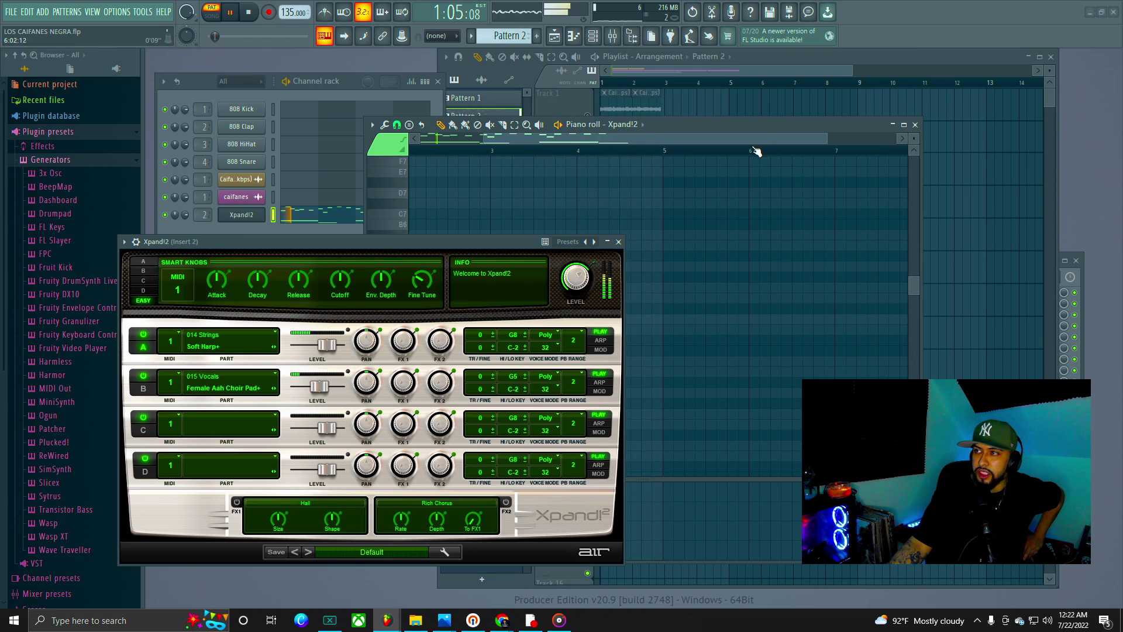
# Step: Move the piano roll and Xpand!2 windows apart, pause playback, and delete the G6 note at the start of bar 4
pyautogui.moveTo(672, 124); pyautogui.dragTo(779, 88)
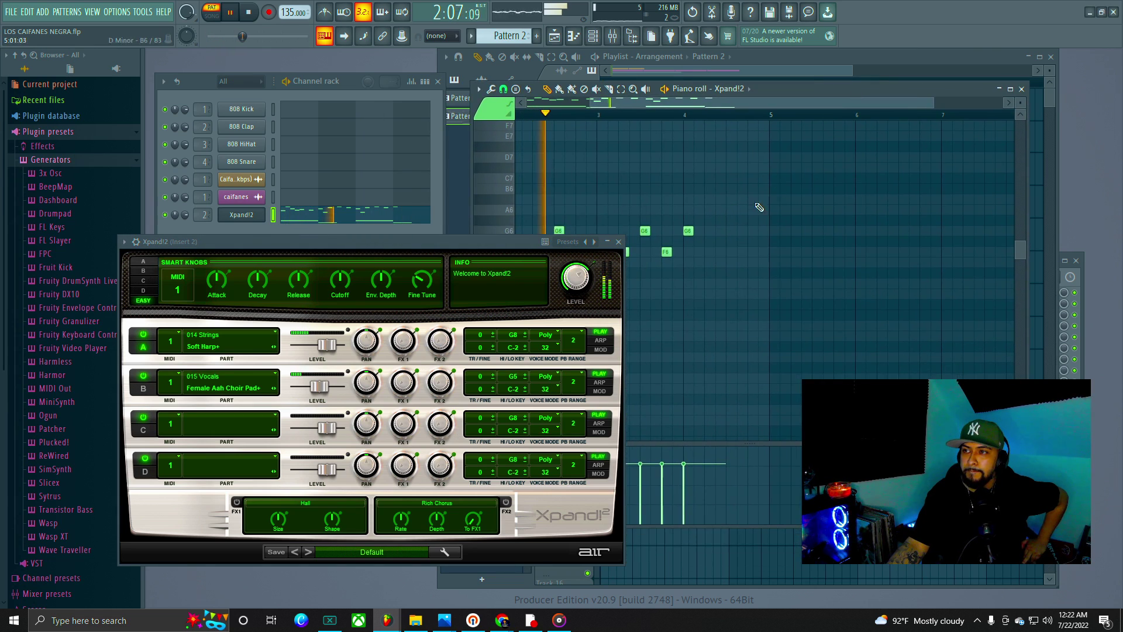
pyautogui.moveTo(495, 244); pyautogui.dragTo(428, 191)
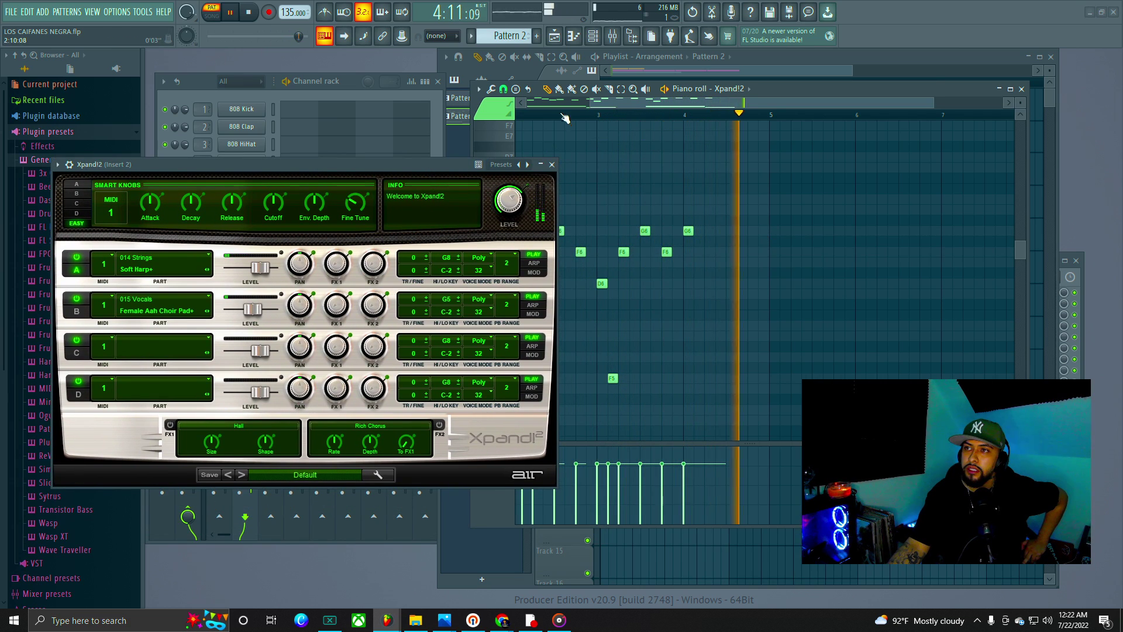
pyautogui.click(234, 12)
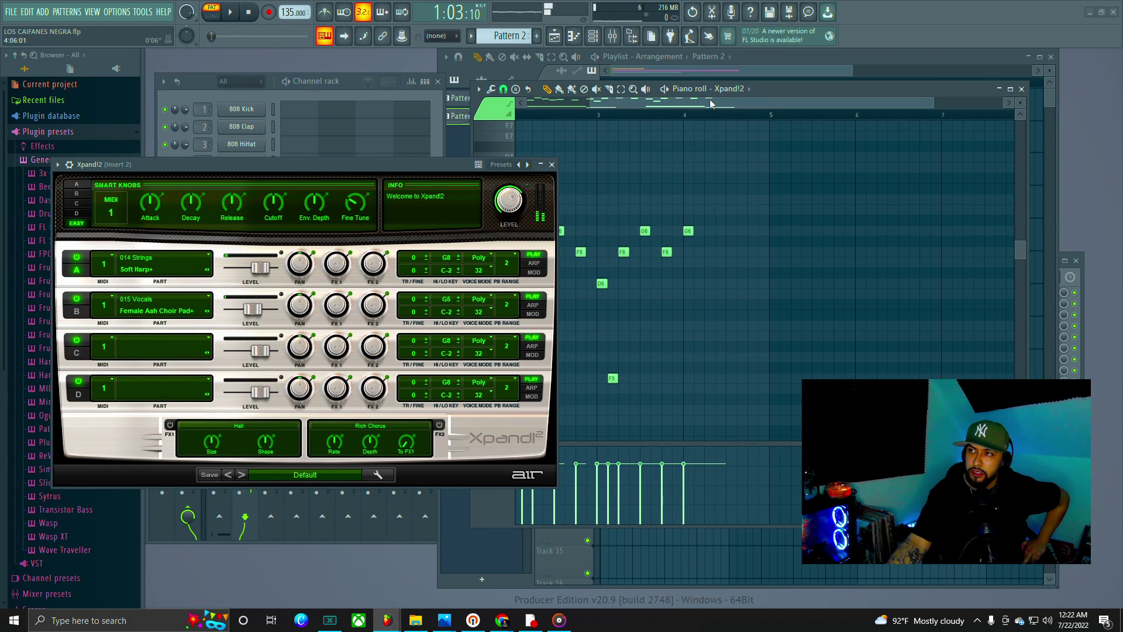
pyautogui.click(689, 117)
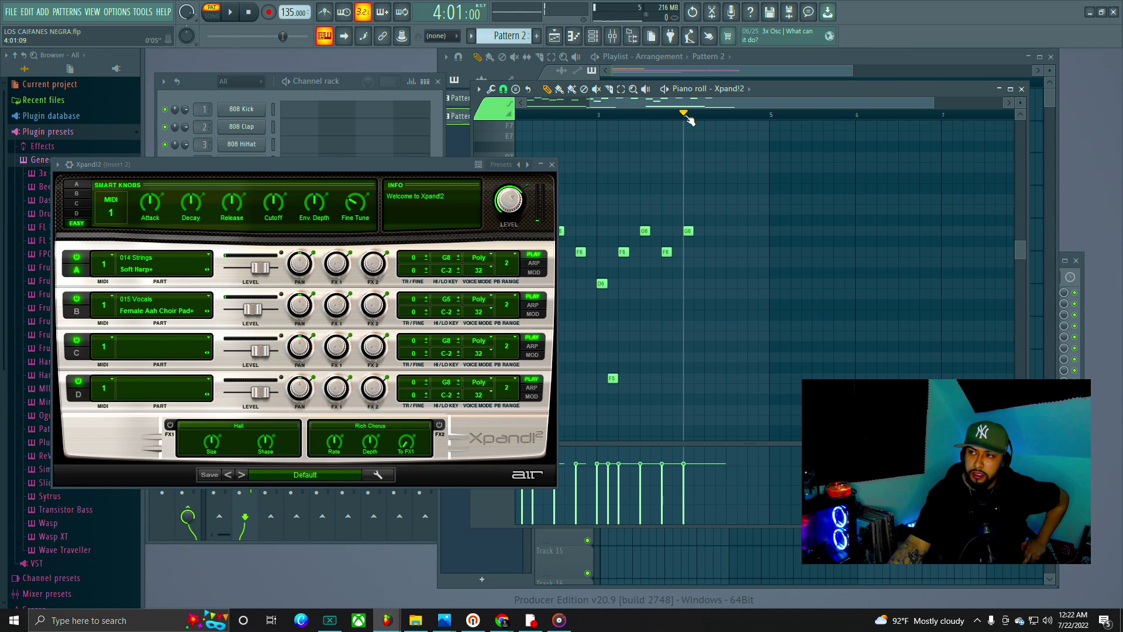
pyautogui.click(698, 123)
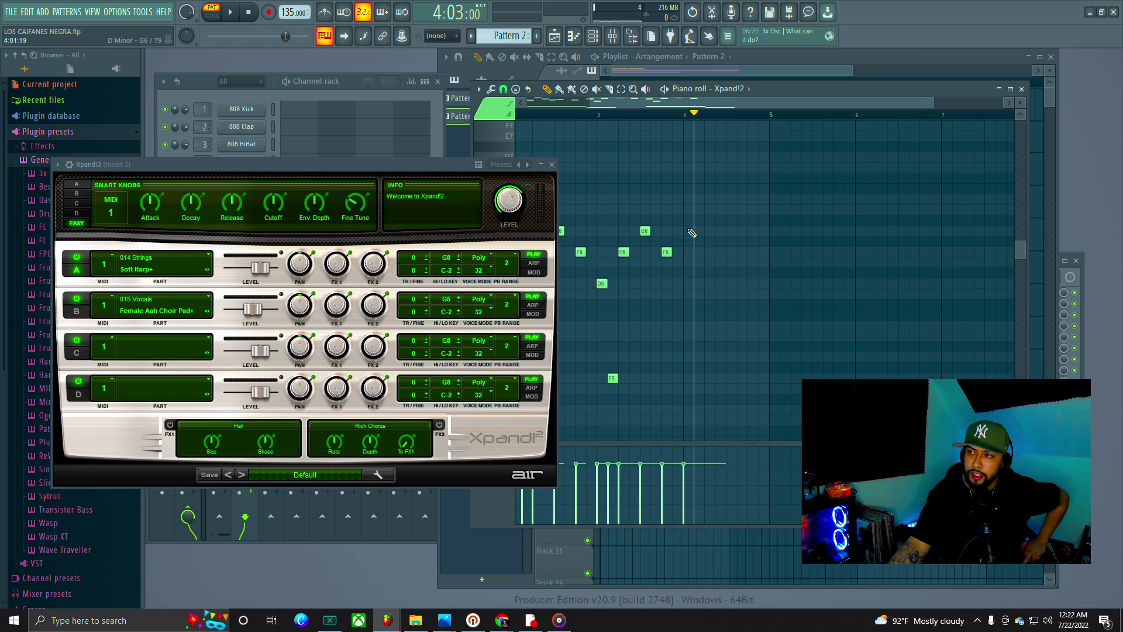
# Step: Play Pattern 2 from bar 3 and pause just past the start of bar 4
pyautogui.click(689, 124)
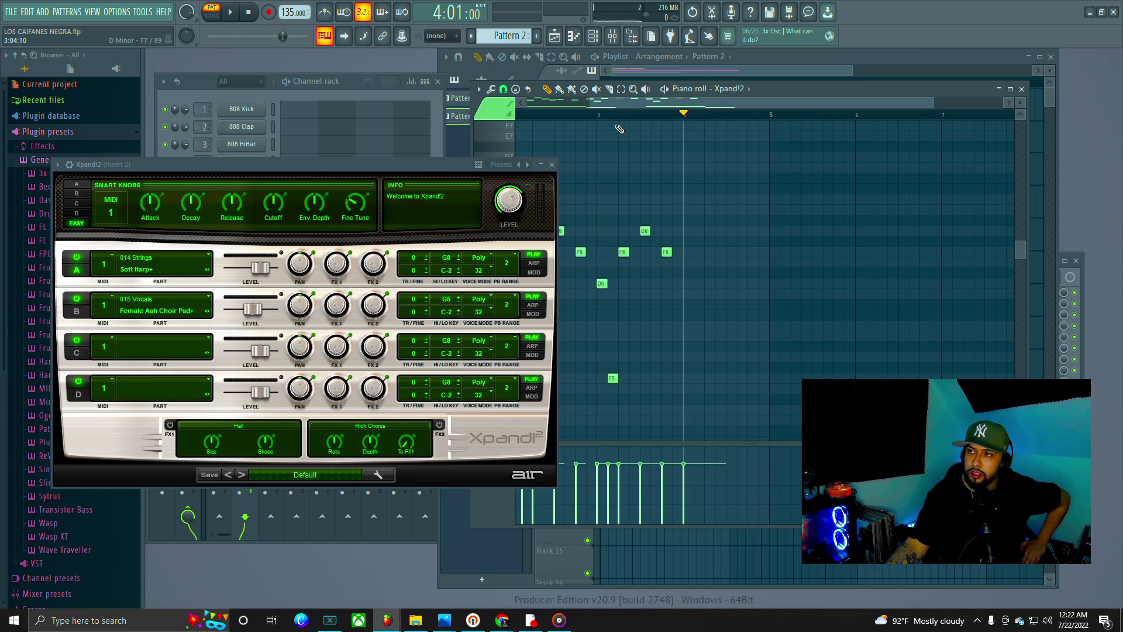
pyautogui.click(598, 120)
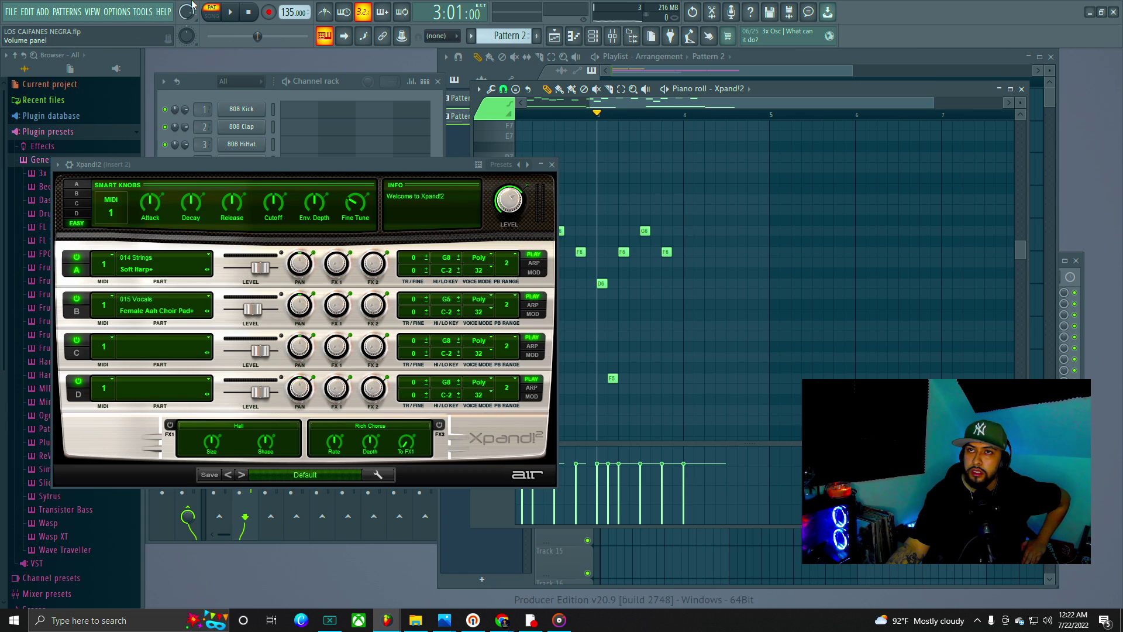
pyautogui.click(230, 13)
pyautogui.click(231, 13)
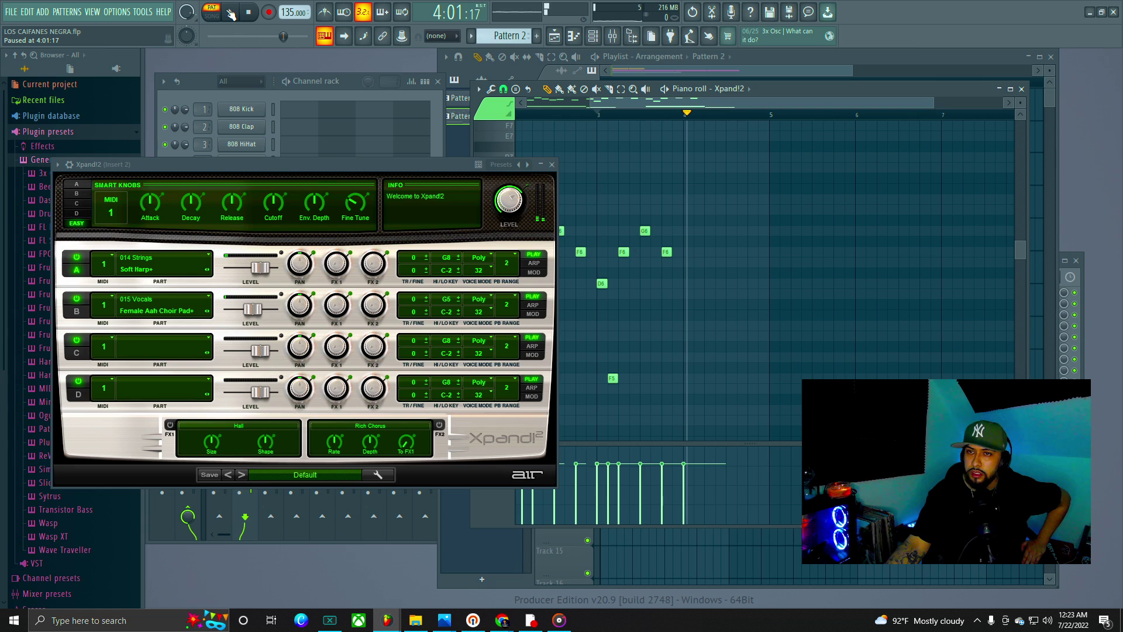
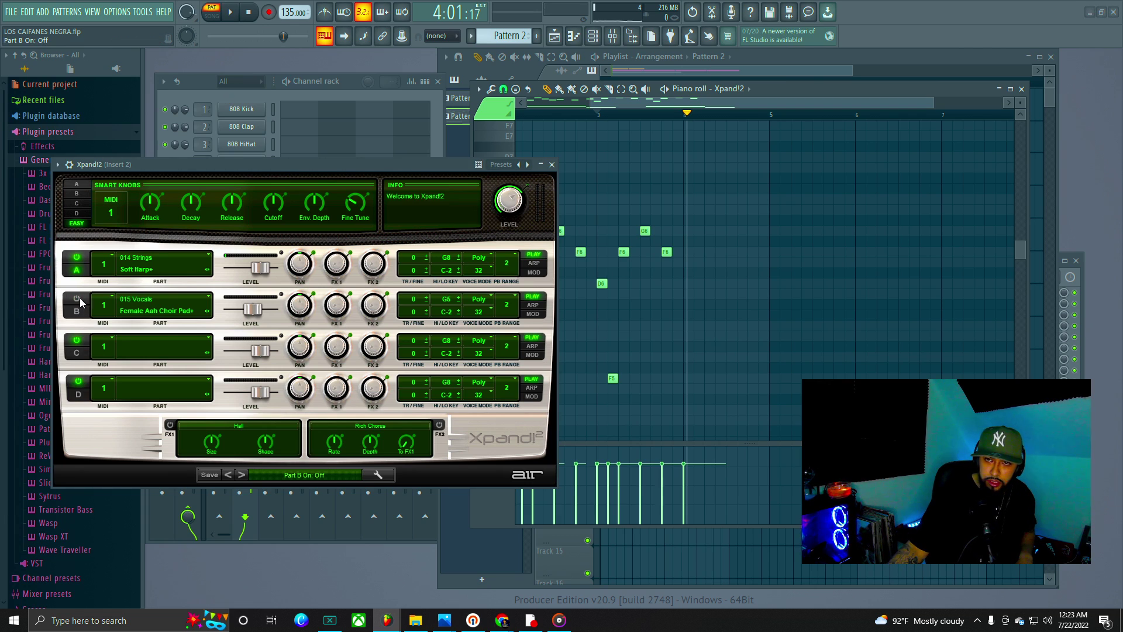
# Step: Switch off Xpand!2's Part B choir layer and listen to Pattern 2 from the end of bar 2
pyautogui.press('space')
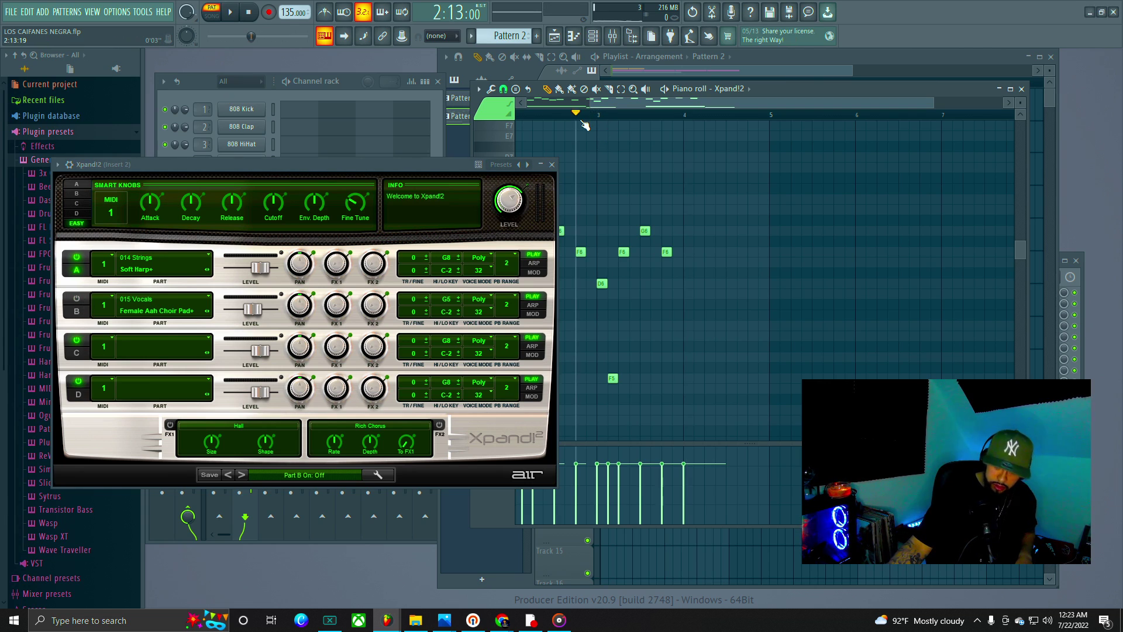
pyautogui.press('space')
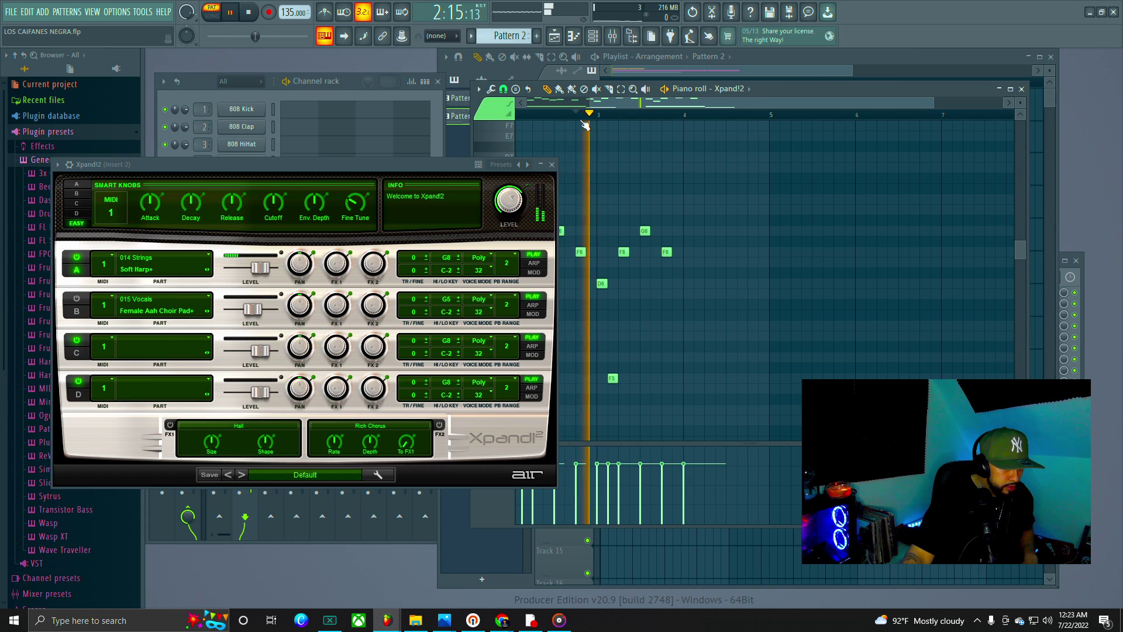
pyautogui.press('space')
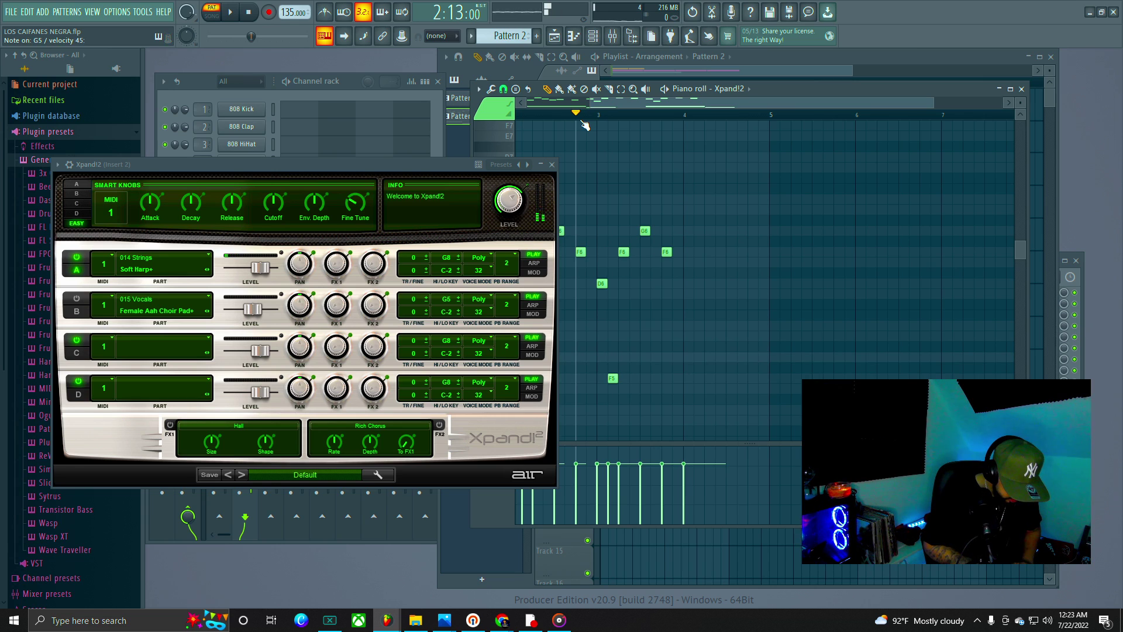
# Step: Return to bar 1 and copy the five-note phrase of bar 3 into bar 4
pyautogui.moveTo(413, 160); pyautogui.dragTo(302, 182)
pyautogui.moveTo(577, 117); pyautogui.dragTo(496, 144)
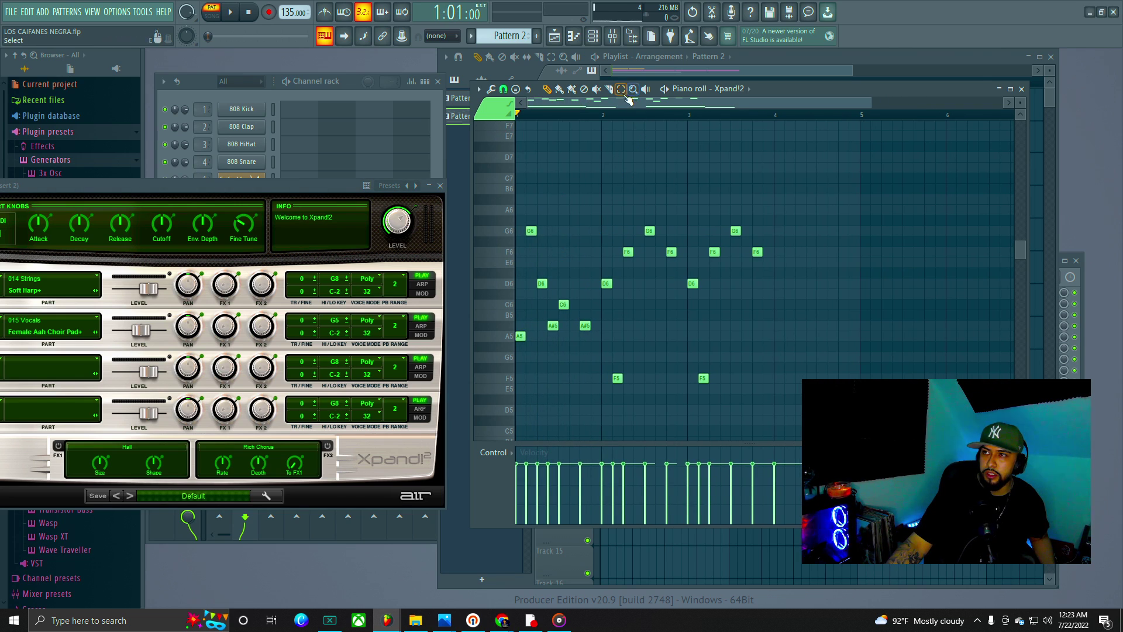
pyautogui.moveTo(790, 227); pyautogui.dragTo(687, 369)
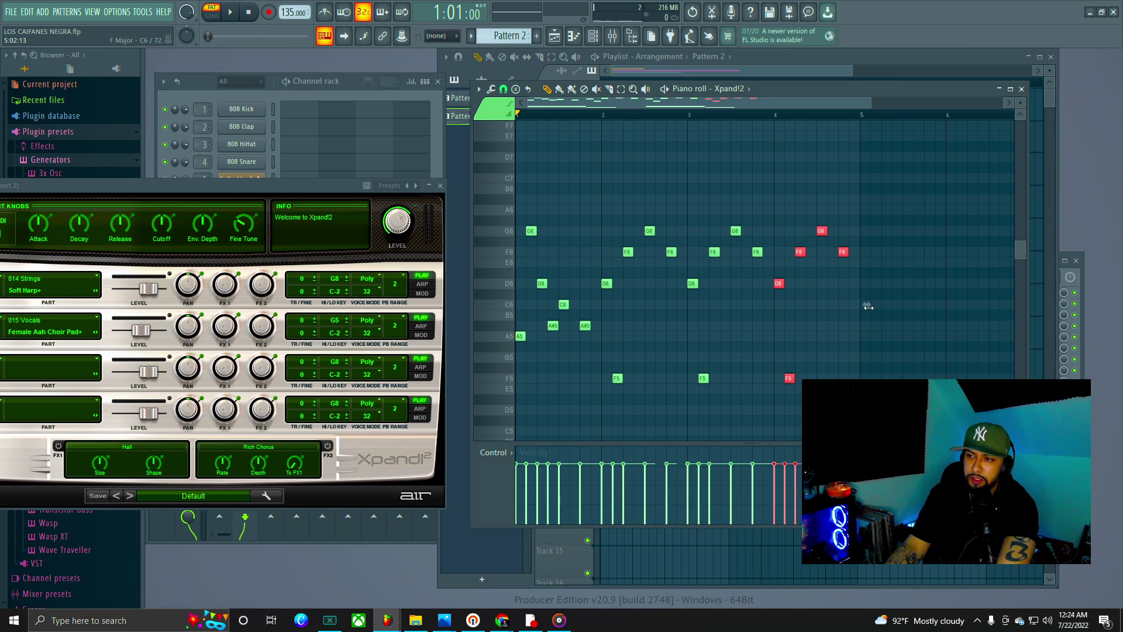
# Step: Lower the copied bar 4 phrase by one octave and align its D5 note with the start of the bar during playback
pyautogui.scroll(-4, 868, 307)
pyautogui.scroll(1, 872, 313)
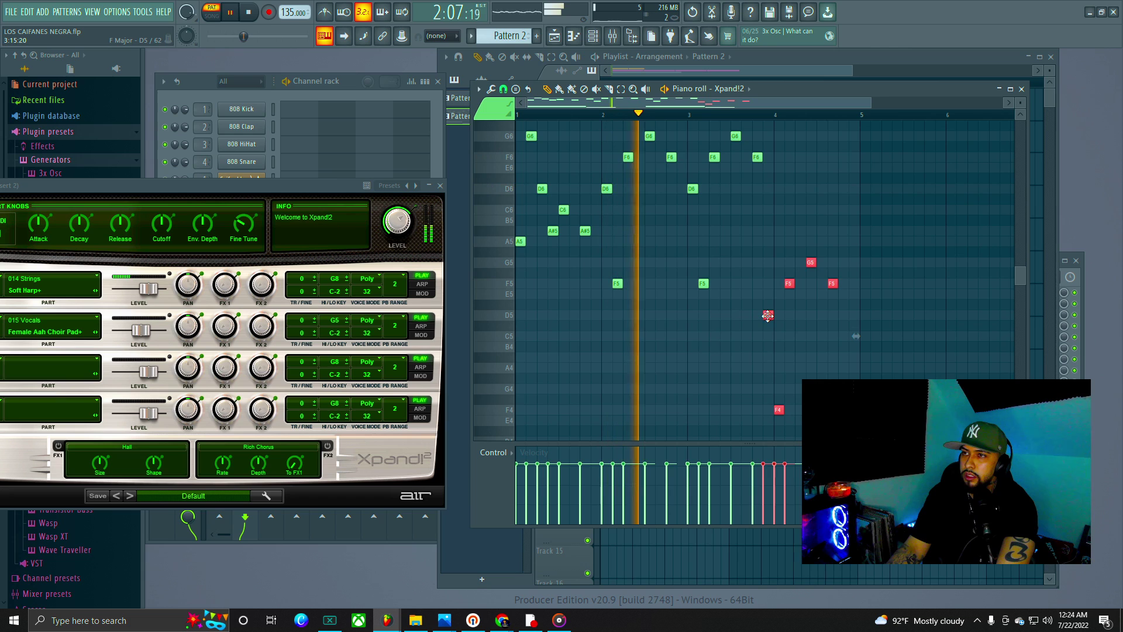
pyautogui.moveTo(767, 314); pyautogui.dragTo(778, 315)
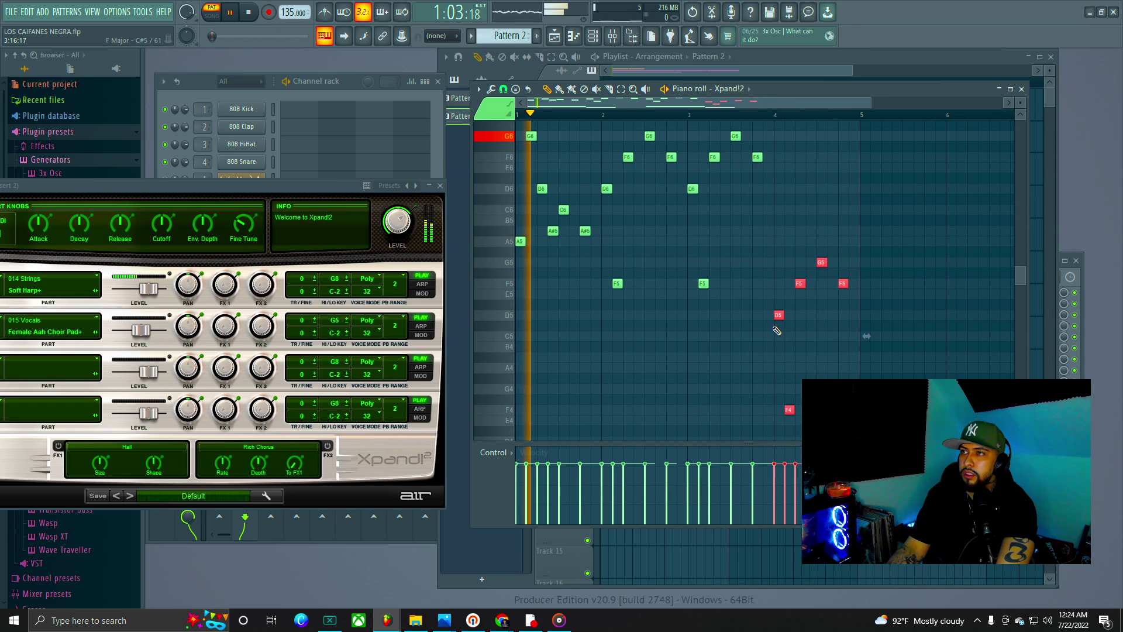
pyautogui.press('space')
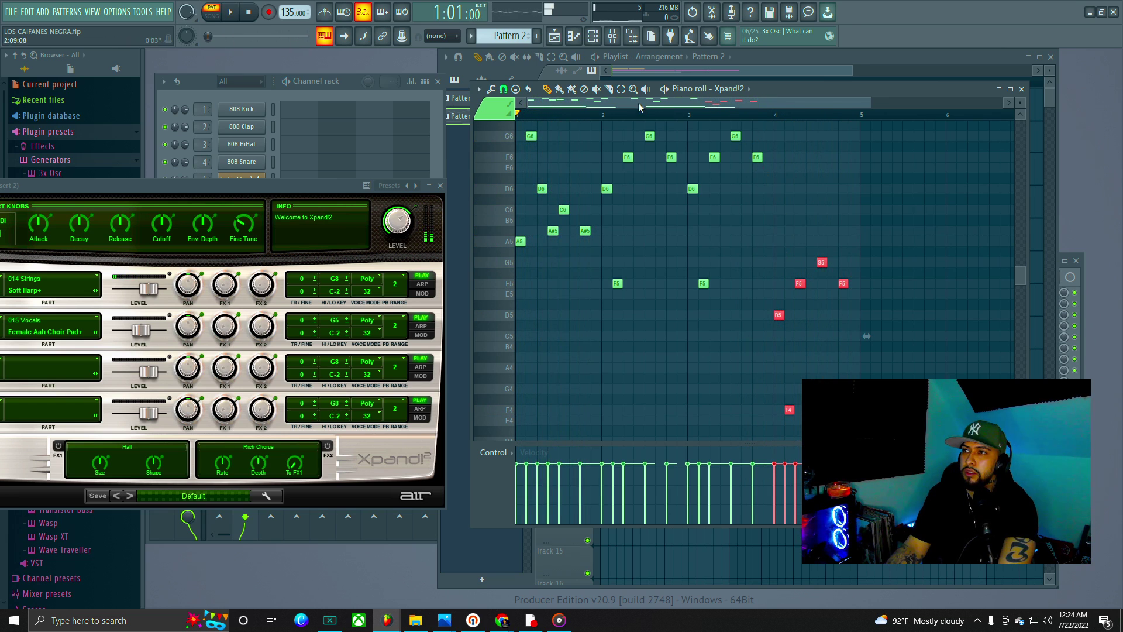
pyautogui.moveTo(698, 114); pyautogui.dragTo(762, 114)
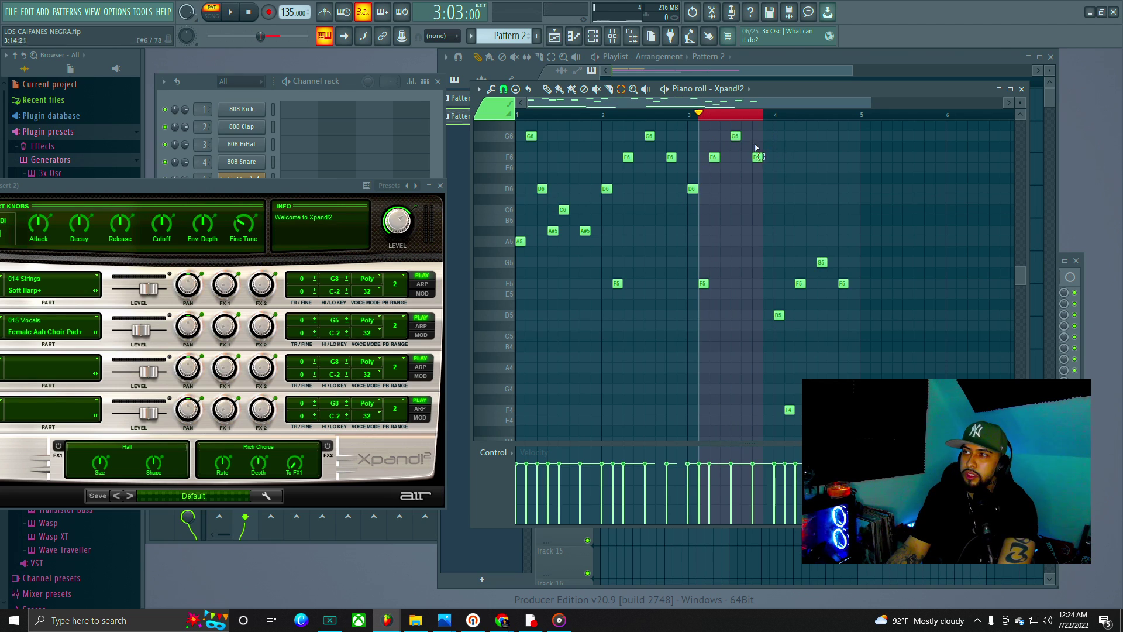
pyautogui.moveTo(702, 115)
pyautogui.mouseDown()
pyautogui.moveTo(731, 115)
pyautogui.moveTo(720, 114)
pyautogui.mouseUp()
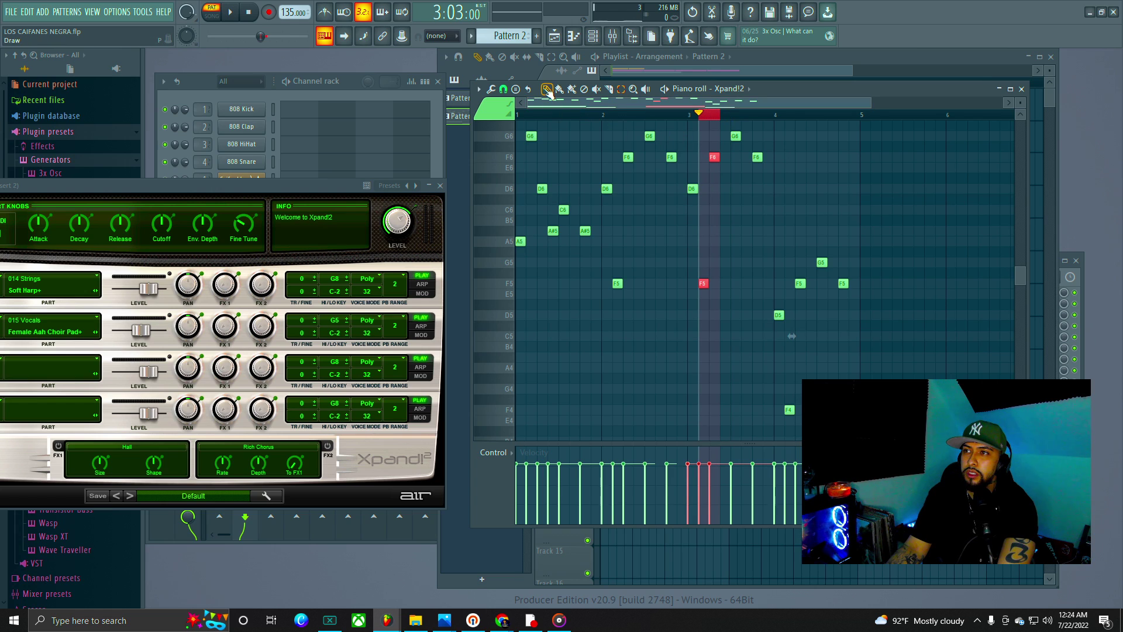
pyautogui.moveTo(716, 115); pyautogui.dragTo(707, 117)
pyautogui.moveTo(775, 120); pyautogui.dragTo(702, 166)
pyautogui.click(780, 149)
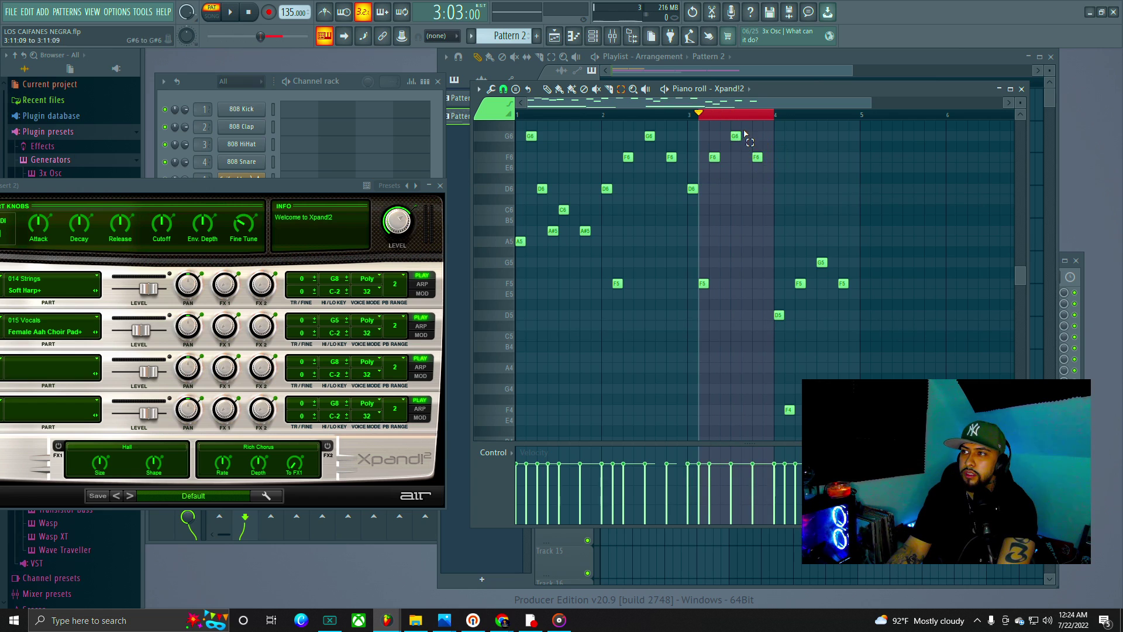
pyautogui.moveTo(707, 189); pyautogui.dragTo(707, 189)
pyautogui.moveTo(772, 120); pyautogui.dragTo(702, 120)
pyautogui.hotkey('ctrl', 'd')
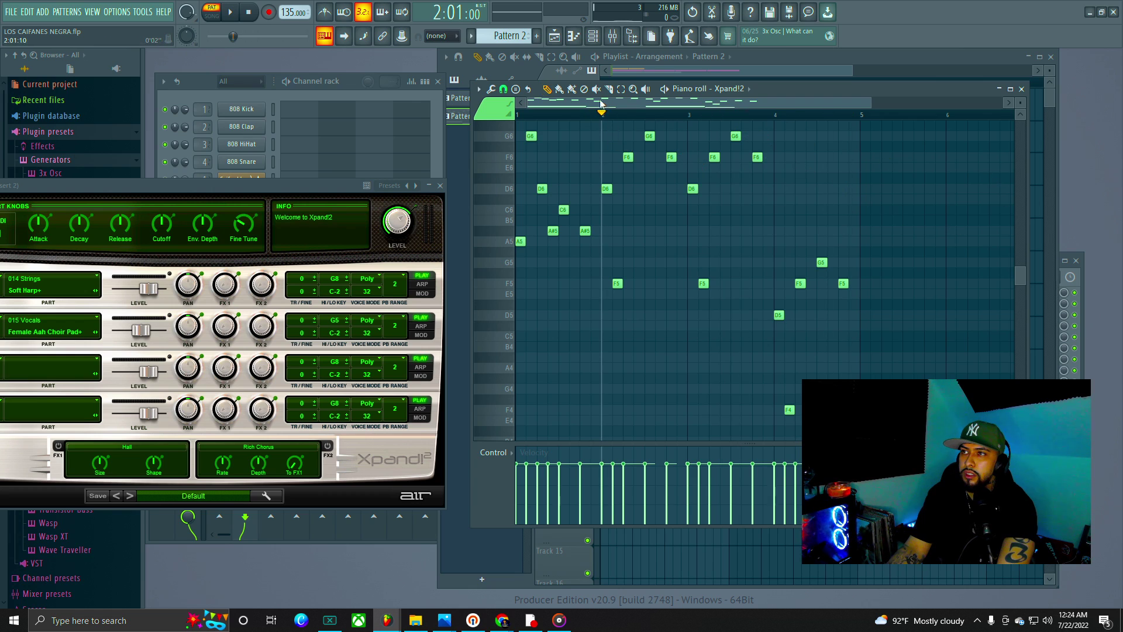
# Step: Lower the five bar 3 notes by one octave and place the Xpand!2 and piano roll windows side by side
pyautogui.moveTo(738, 136); pyautogui.dragTo(703, 349)
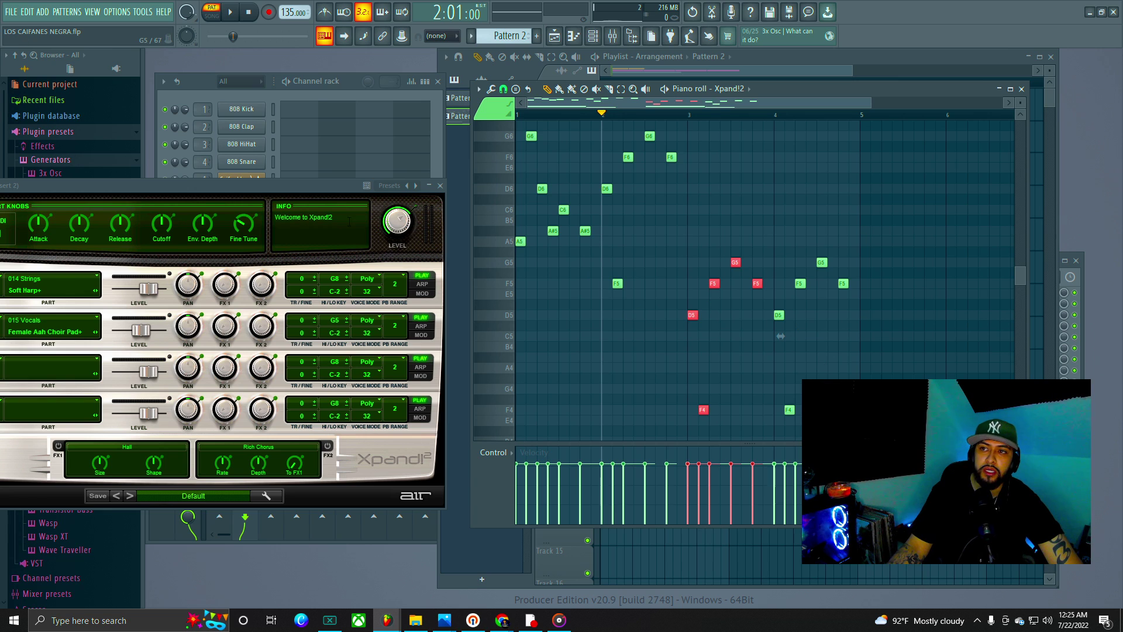
pyautogui.moveTo(290, 184); pyautogui.dragTo(370, 47)
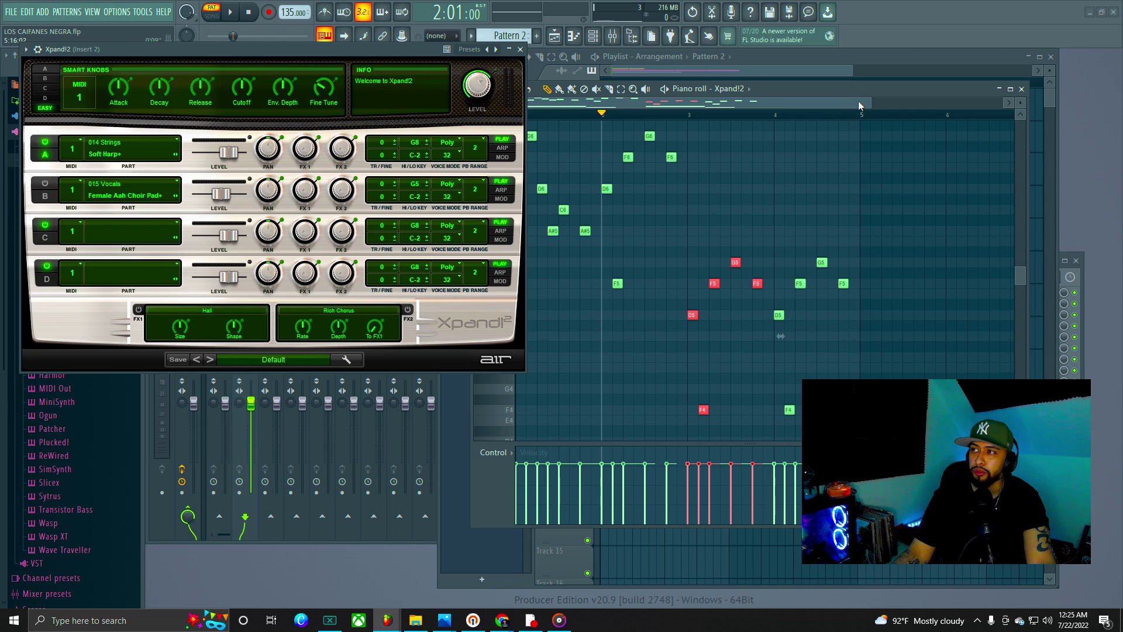
pyautogui.moveTo(847, 89); pyautogui.dragTo(914, 68)
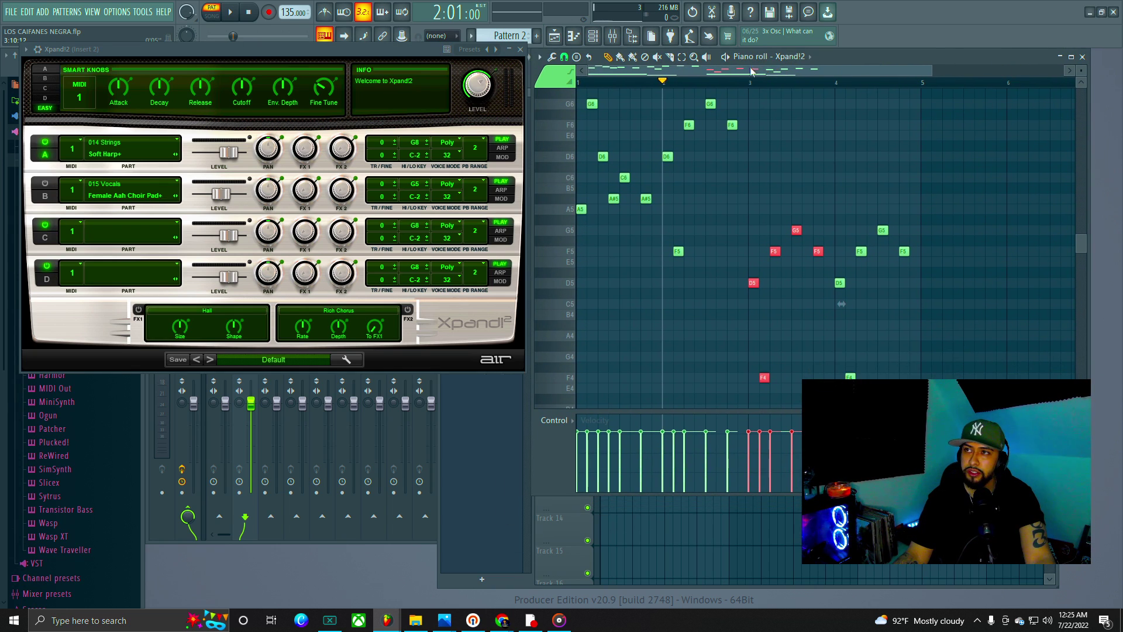
pyautogui.moveTo(836, 55); pyautogui.dragTo(858, 61)
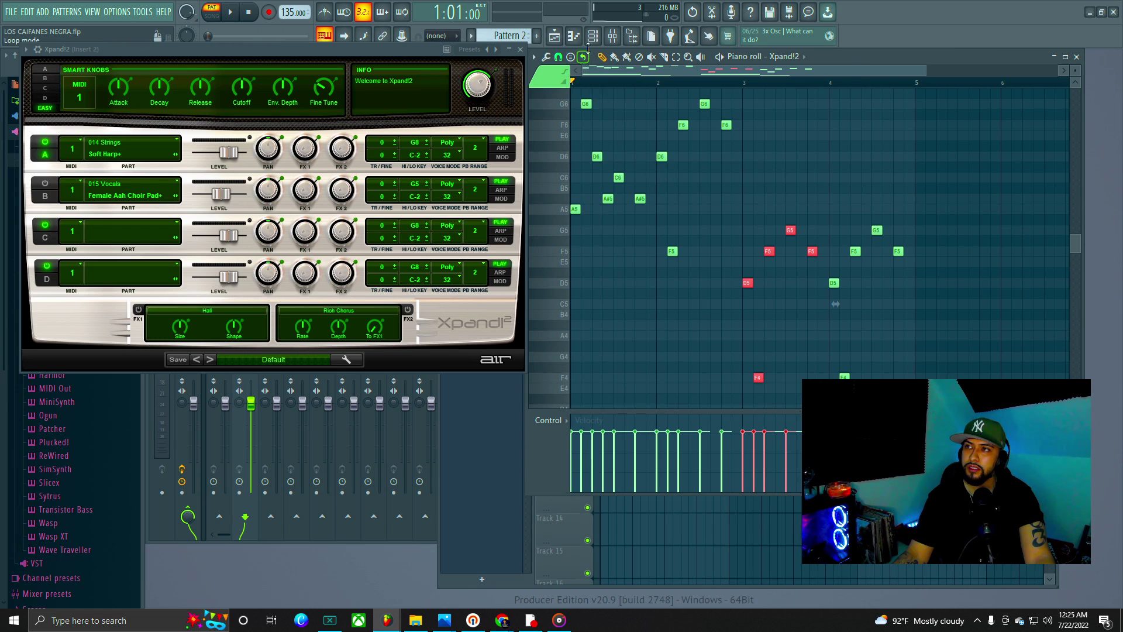
# Step: Play Pattern 2 from bar 1 to check the lowered phrases in bars 3 and 4, and stop playback
pyautogui.click(229, 13)
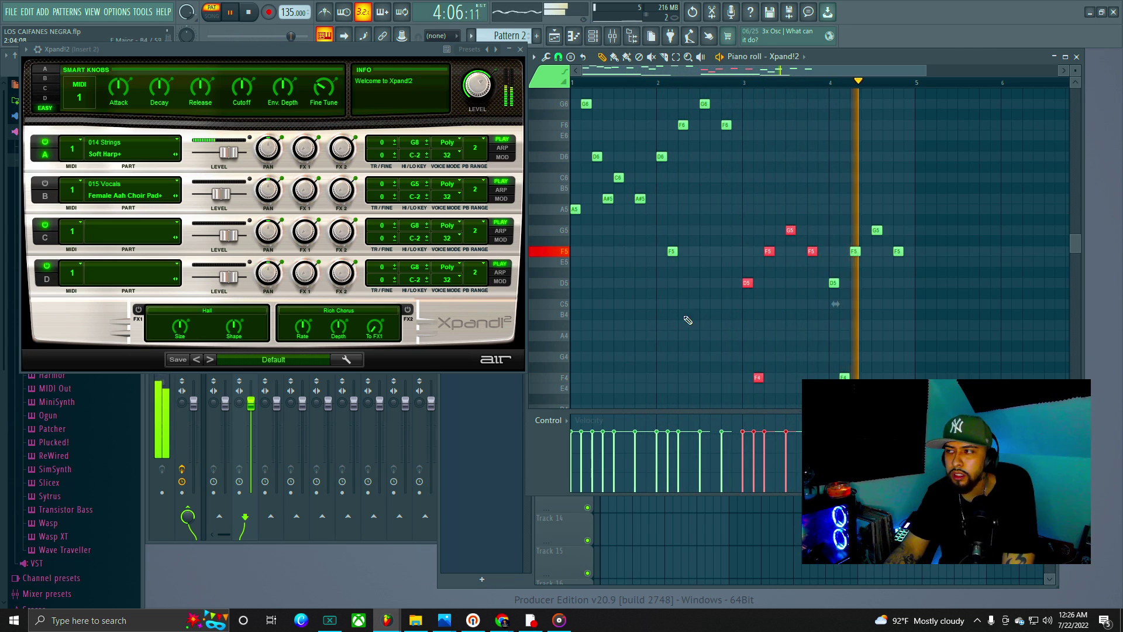
pyautogui.press('space')
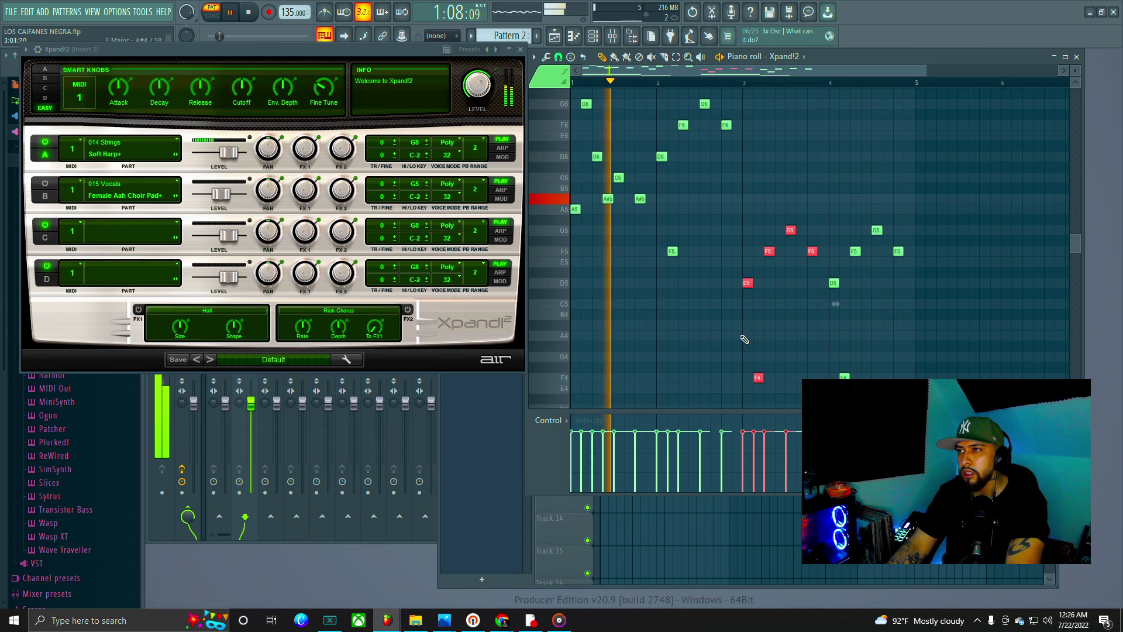
pyautogui.scroll(2, 761, 304)
pyautogui.keyDown('ctrl'); pyautogui.scroll(-2, 804, 90); pyautogui.keyUp('ctrl')
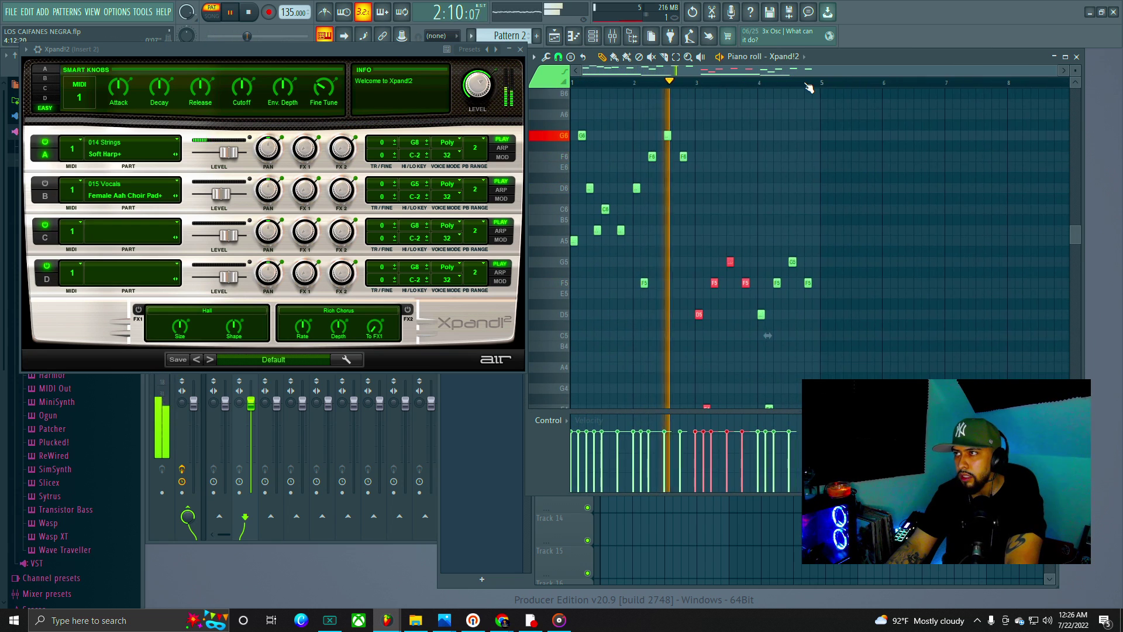
pyautogui.scroll(4, 771, 205)
pyautogui.scroll(-4, 771, 205)
pyautogui.press('space')
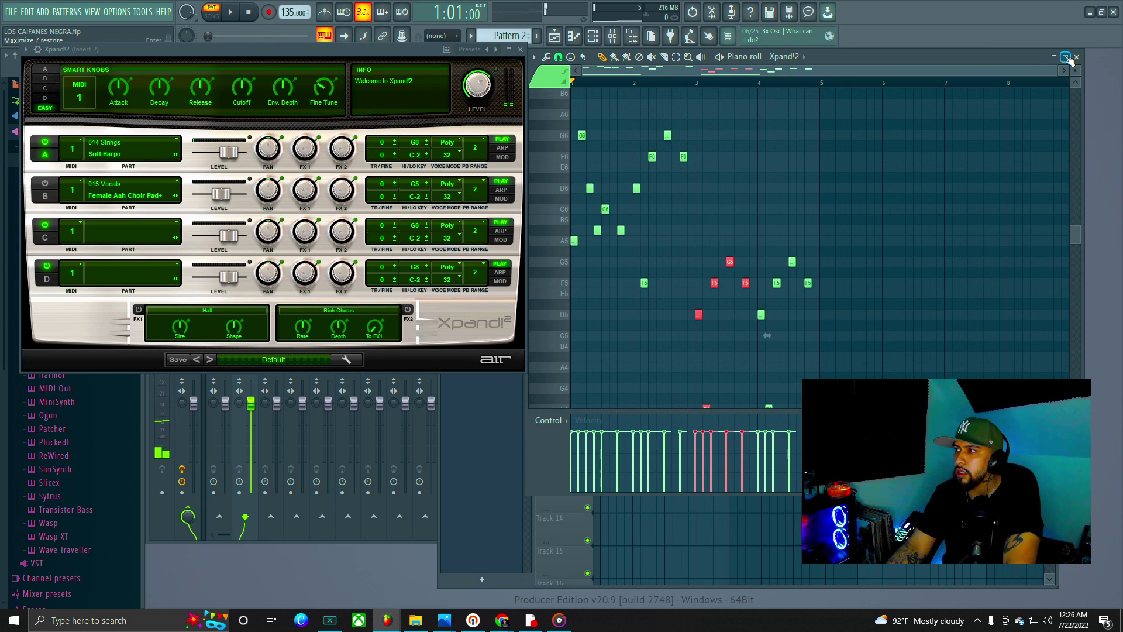
pyautogui.scroll(6, 765, 91)
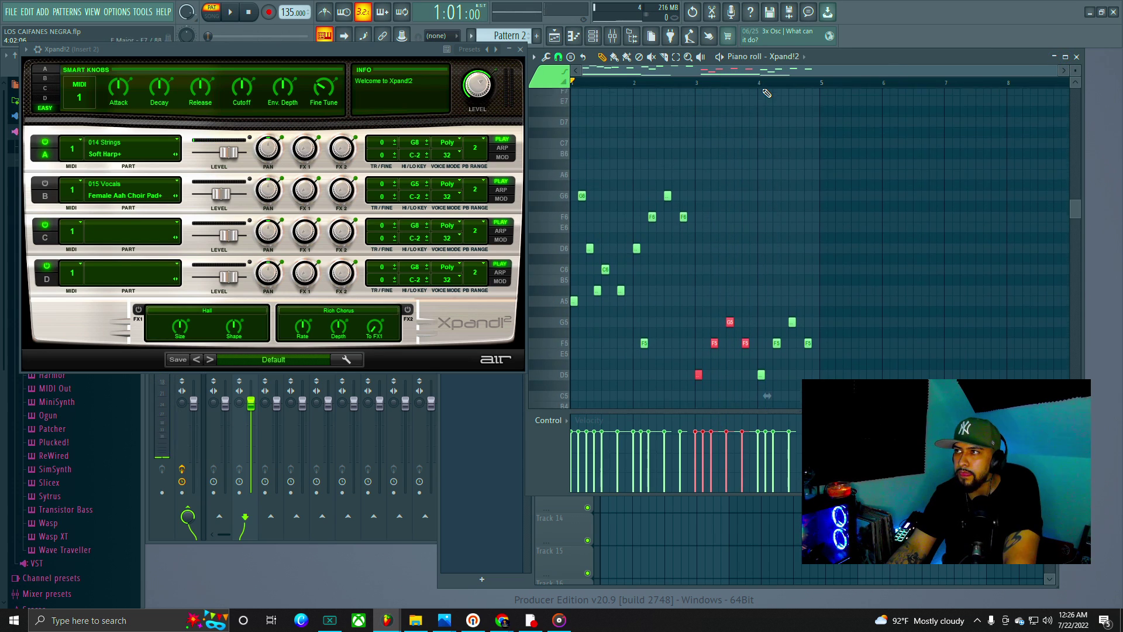
pyautogui.keyDown('ctrl'); pyautogui.scroll(2, 767, 88); pyautogui.keyUp('ctrl')
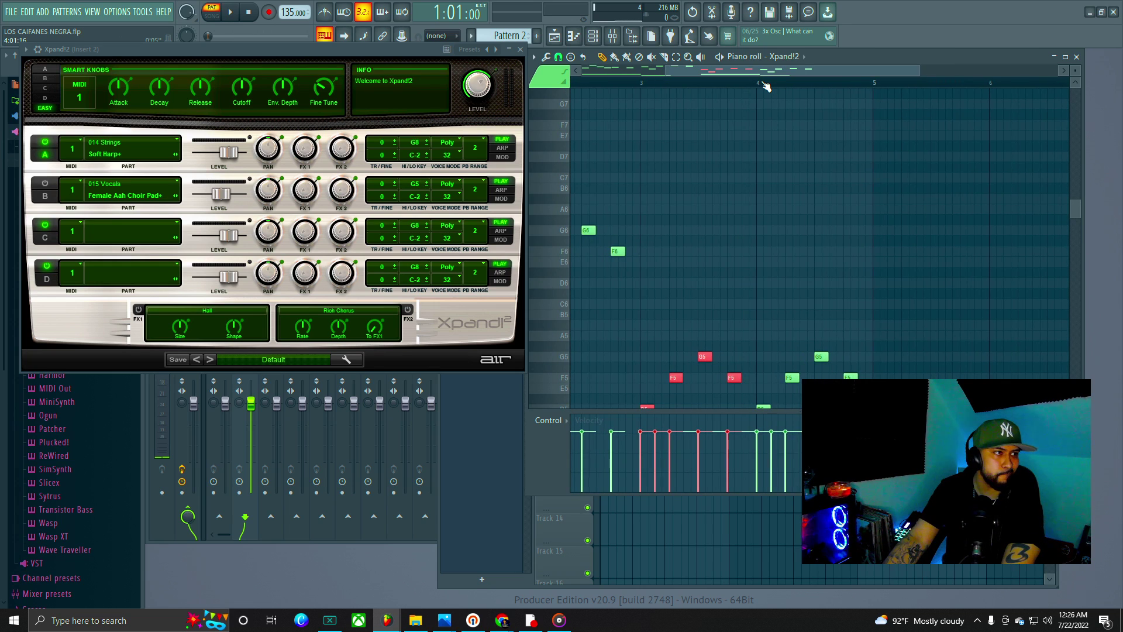
# Step: Play Pattern 2 from bar 1 while examining the Xpand!2 notes across bars 1 to 4, and stop playback
pyautogui.keyDown('ctrl'); pyautogui.scroll(1, 767, 86); pyautogui.keyUp('ctrl')
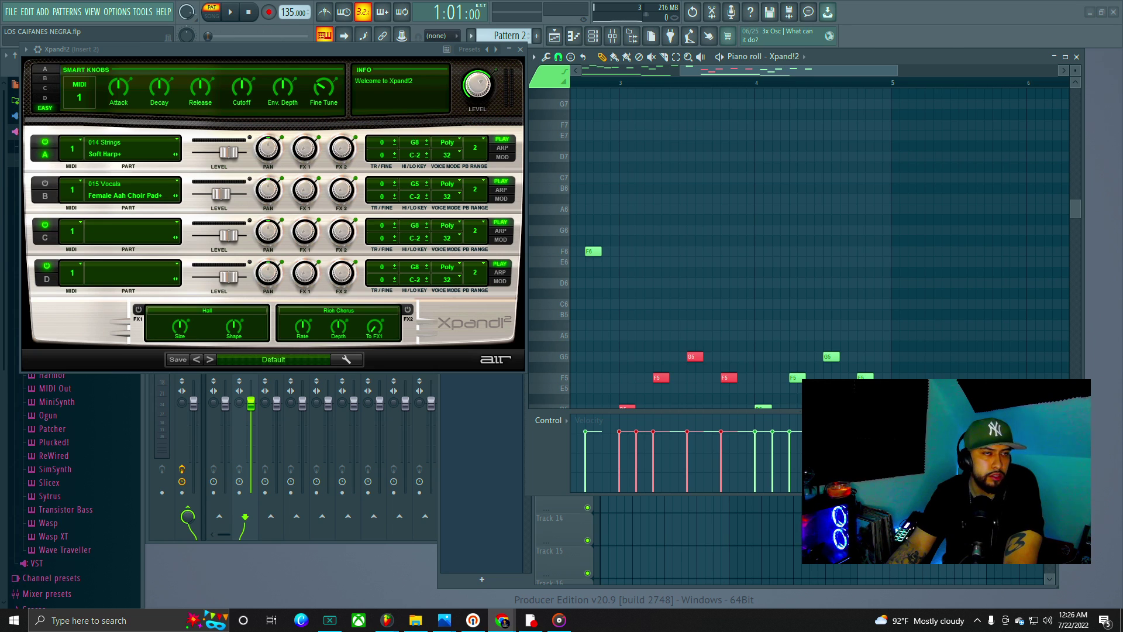
pyautogui.scroll(-2, 743, 251)
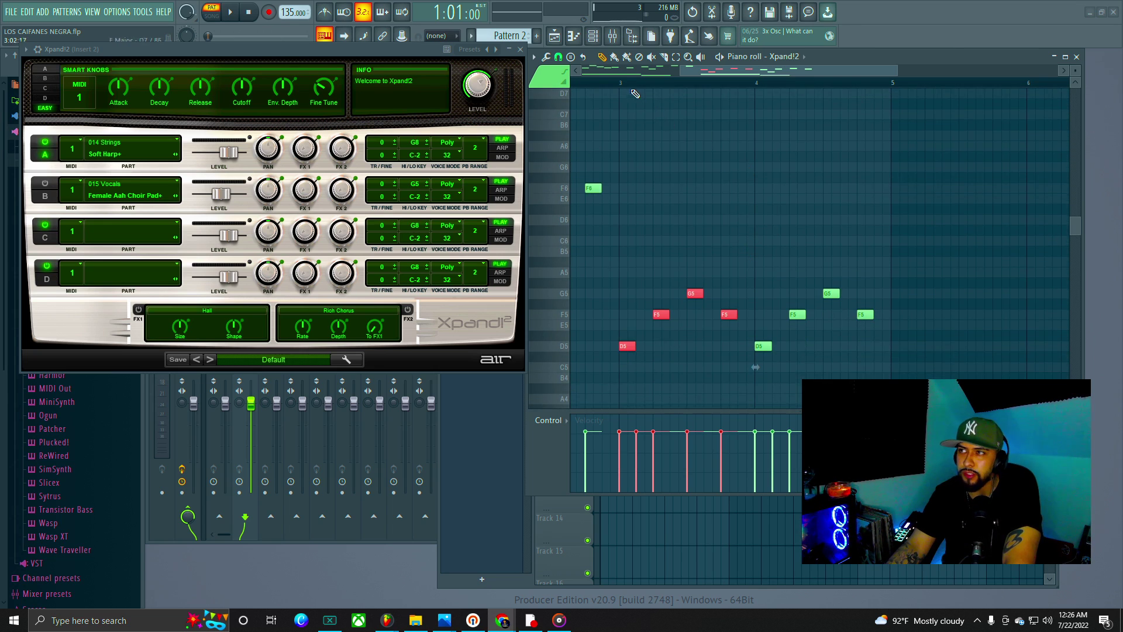
pyautogui.hscroll(-2, 638, 97)
pyautogui.scroll(-3, 665, 92)
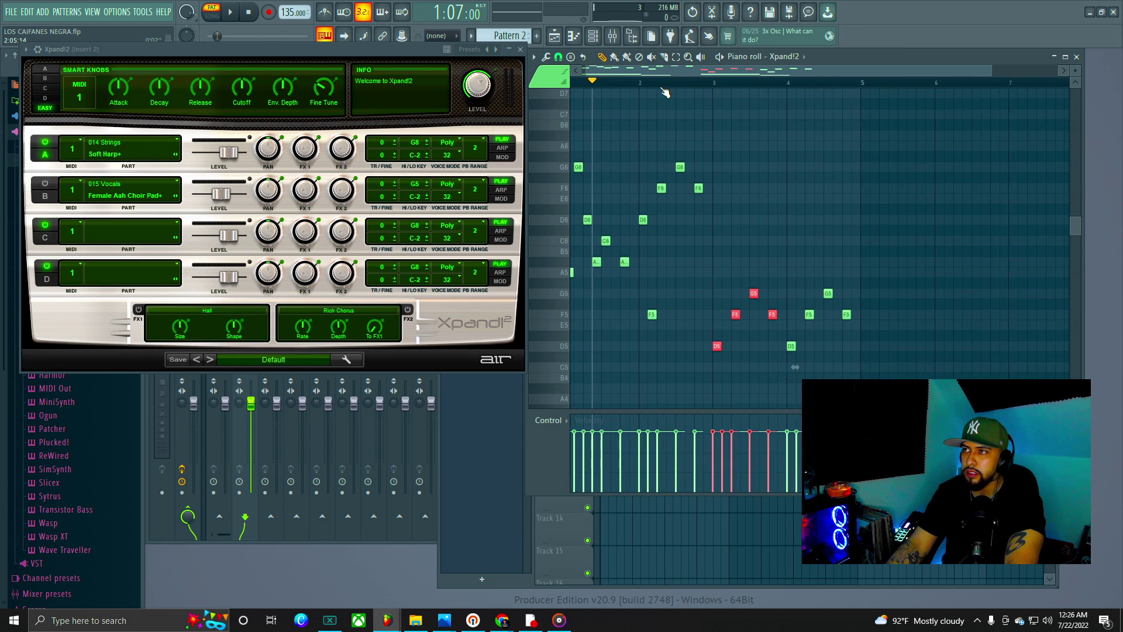
pyautogui.press('space')
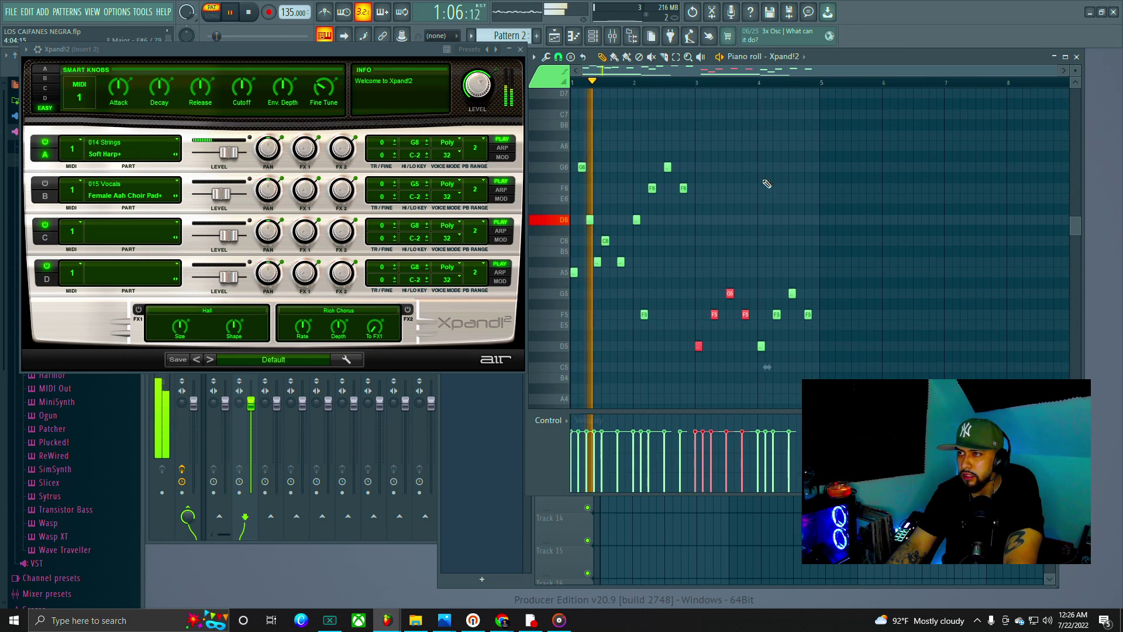
pyautogui.scroll(2, 591, 117)
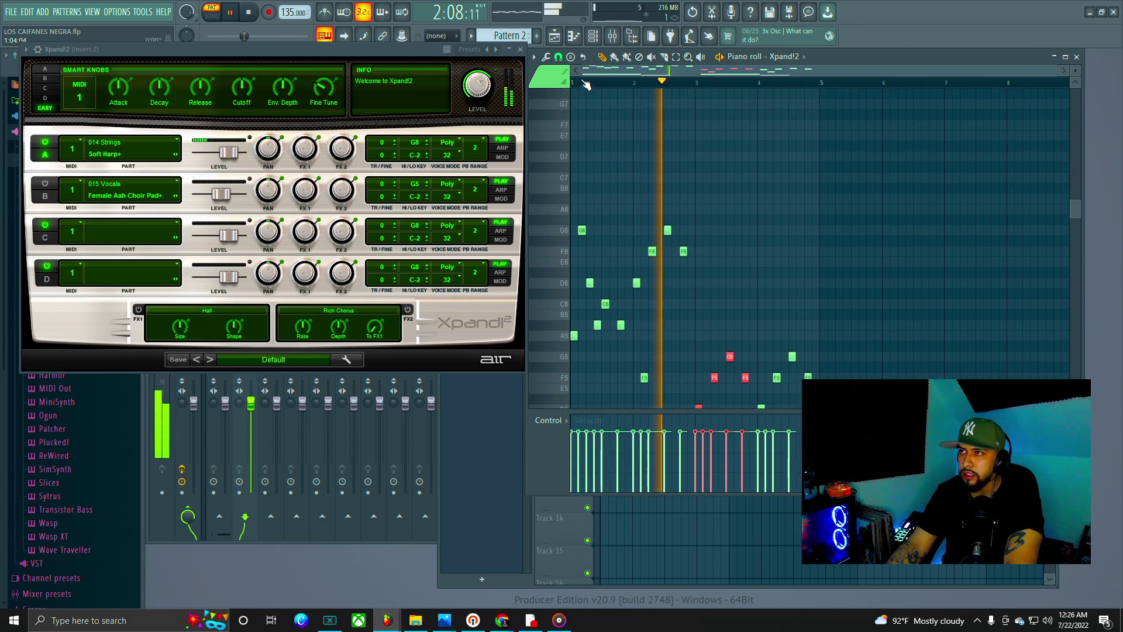
pyautogui.scroll(2, 586, 92)
pyautogui.scroll(1, 587, 92)
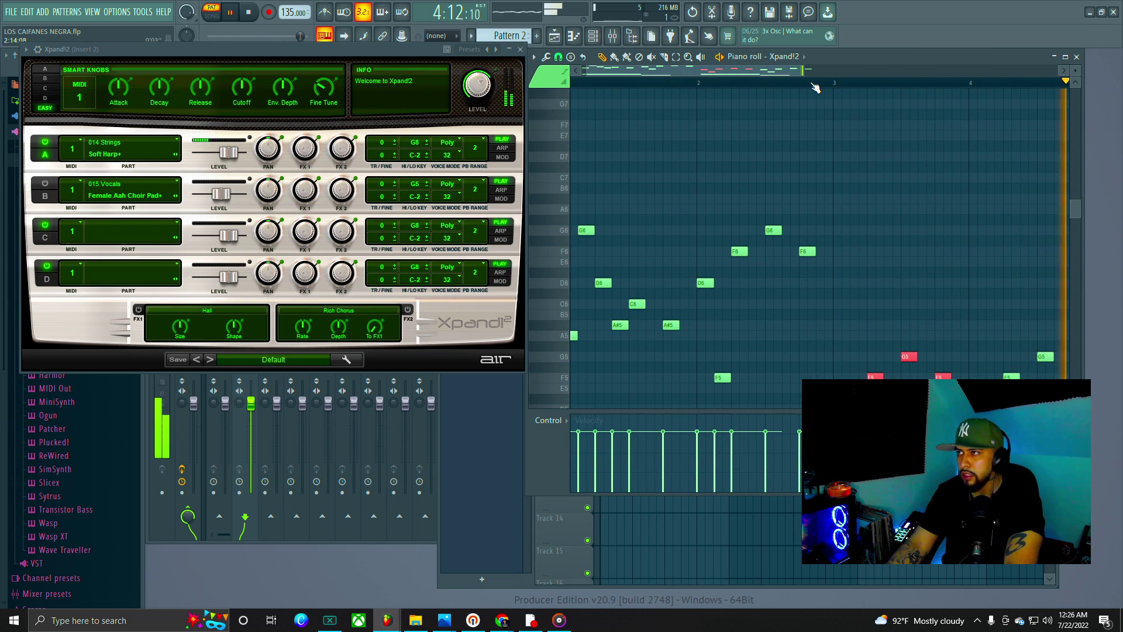
pyautogui.press('space')
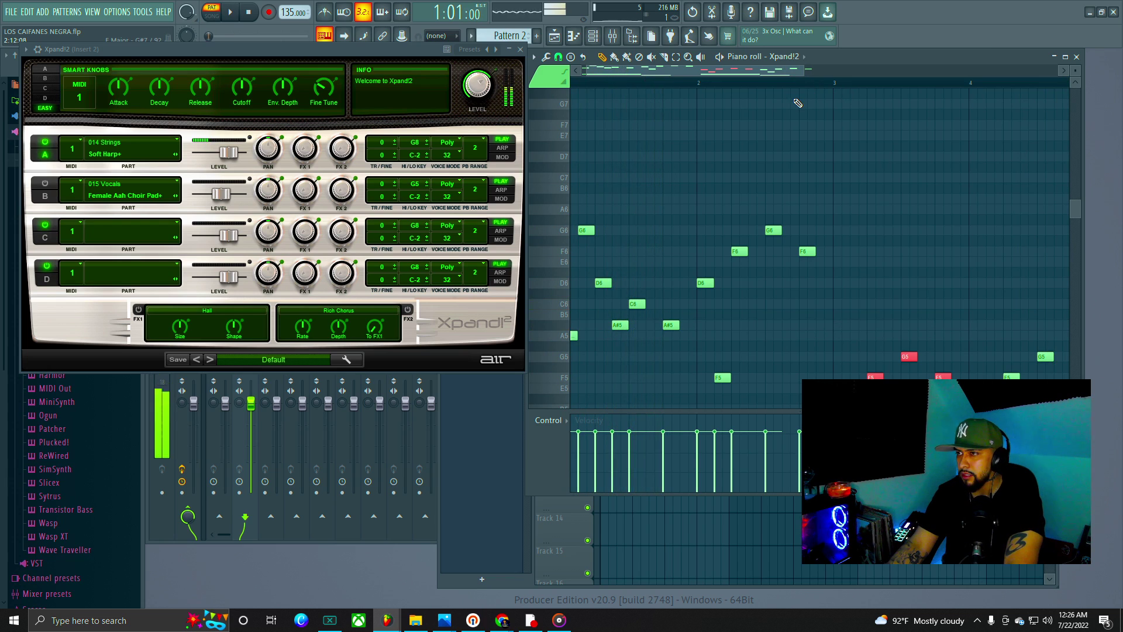
pyautogui.scroll(-2, 653, 96)
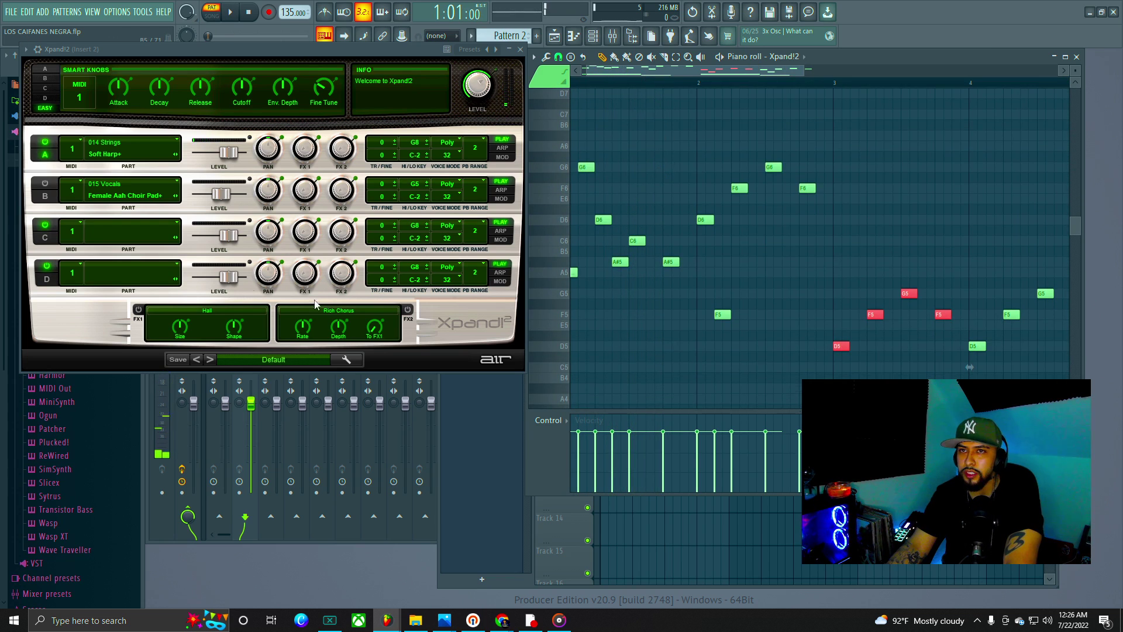
# Step: Turn on Xpand!2's part B with the Female Aah Choir Pad+ and replay Pattern 2 from bar 1
pyautogui.press('space')
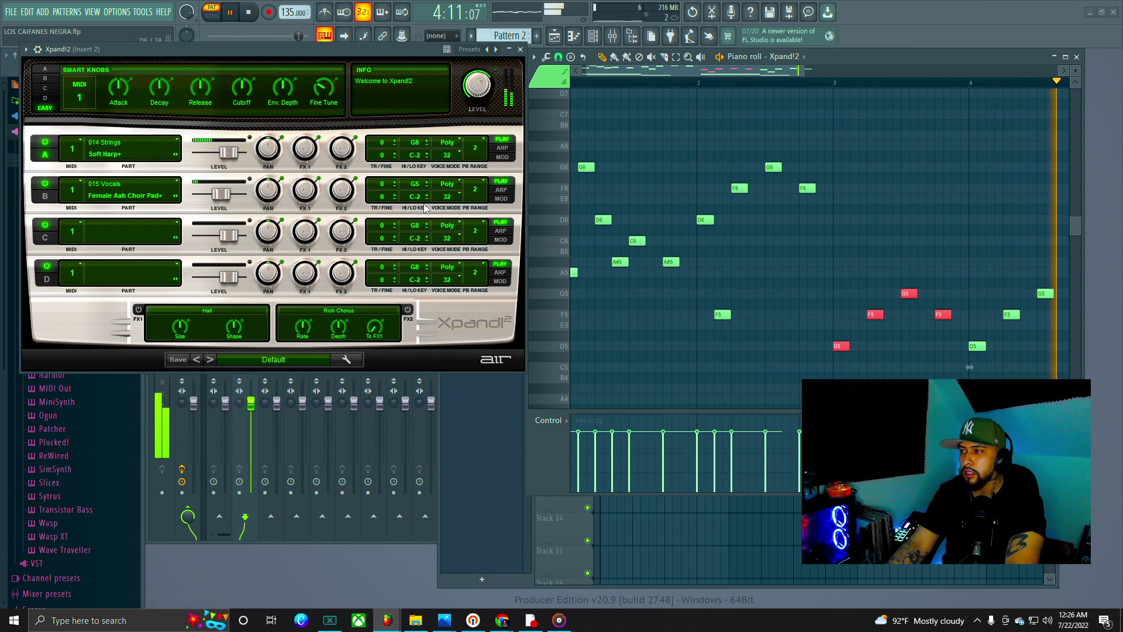
pyautogui.press('space')
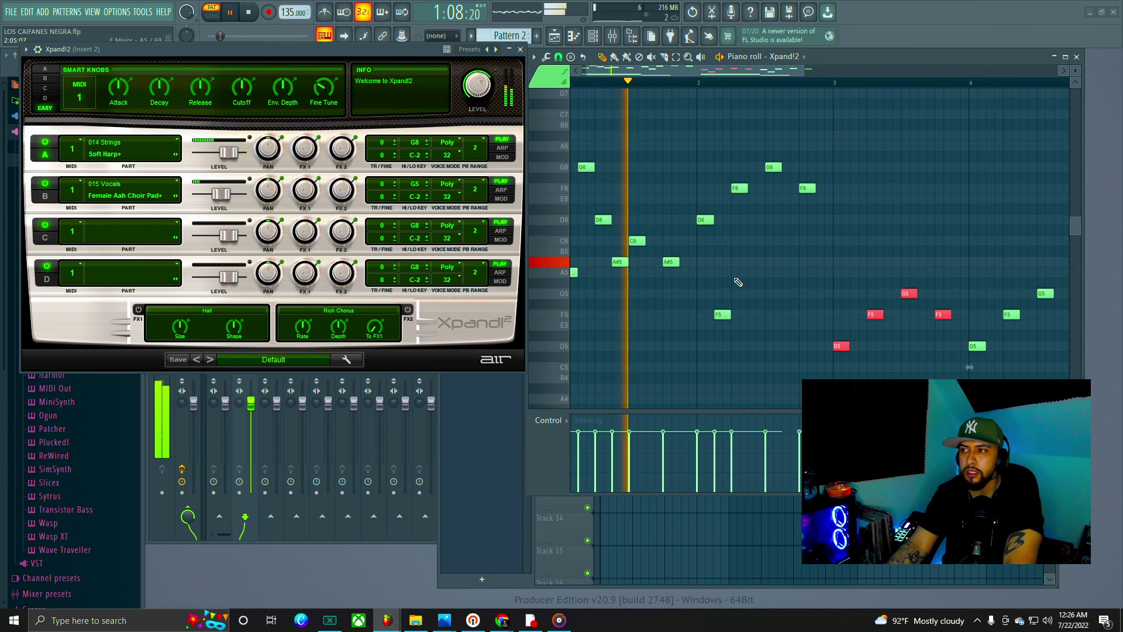
pyautogui.scroll(-5, 696, 293)
pyautogui.scroll(4, 723, 285)
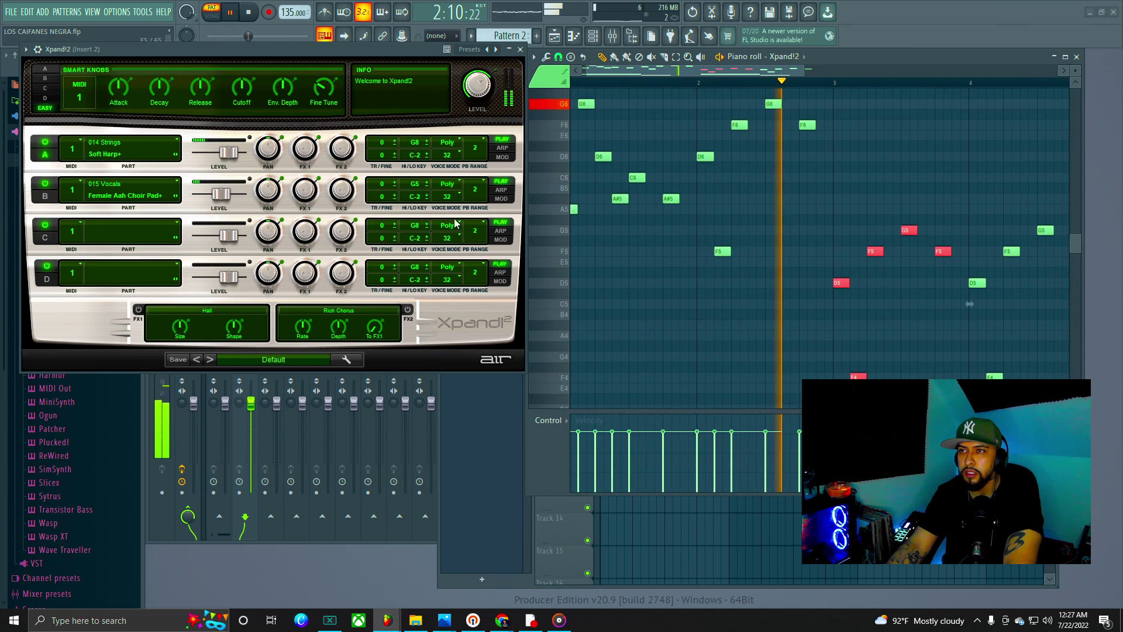
# Step: Raise part B's low key limit to G#3 while the pattern plays, and stop playback
pyautogui.scroll(7, 417, 199)
pyautogui.scroll(20, 417, 199)
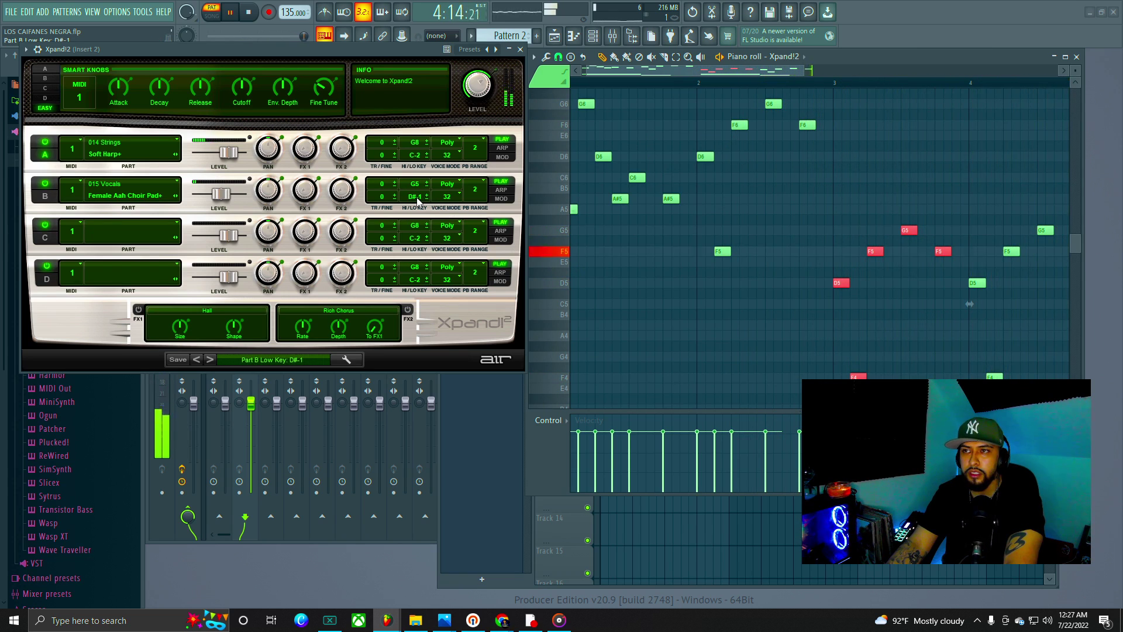
pyautogui.scroll(20, 418, 202)
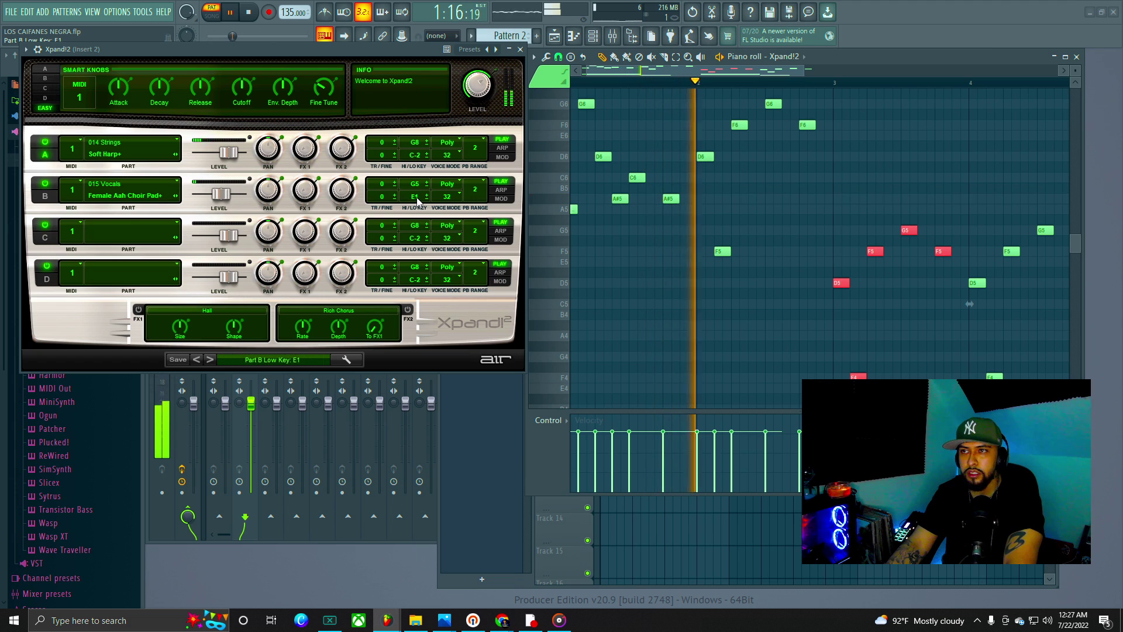
pyautogui.scroll(5, 418, 202)
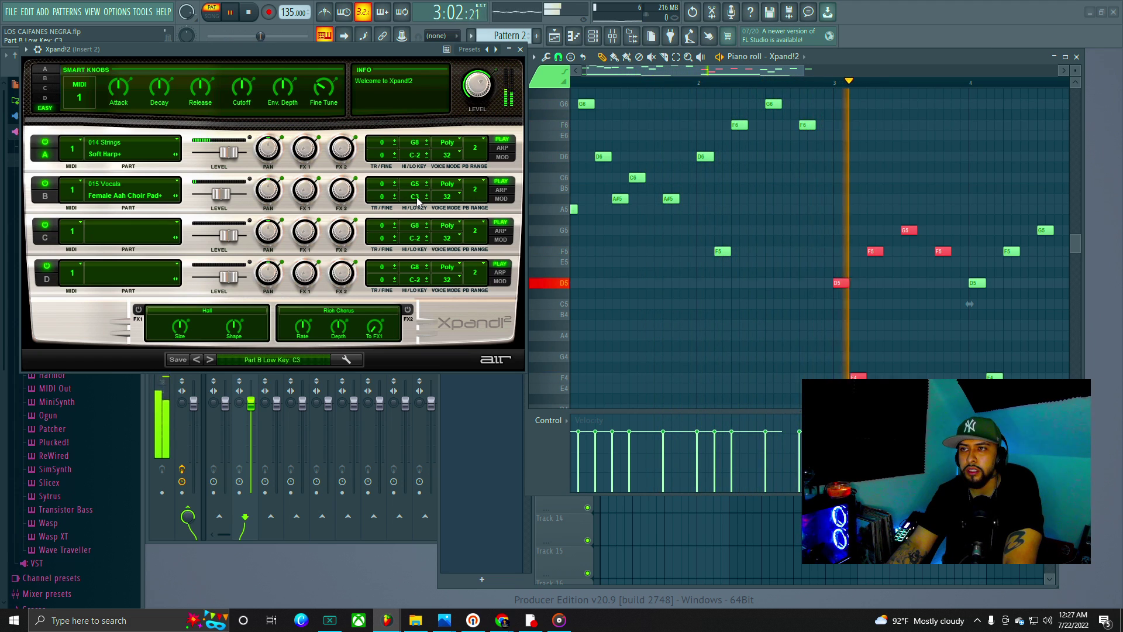
pyautogui.scroll(3, 418, 202)
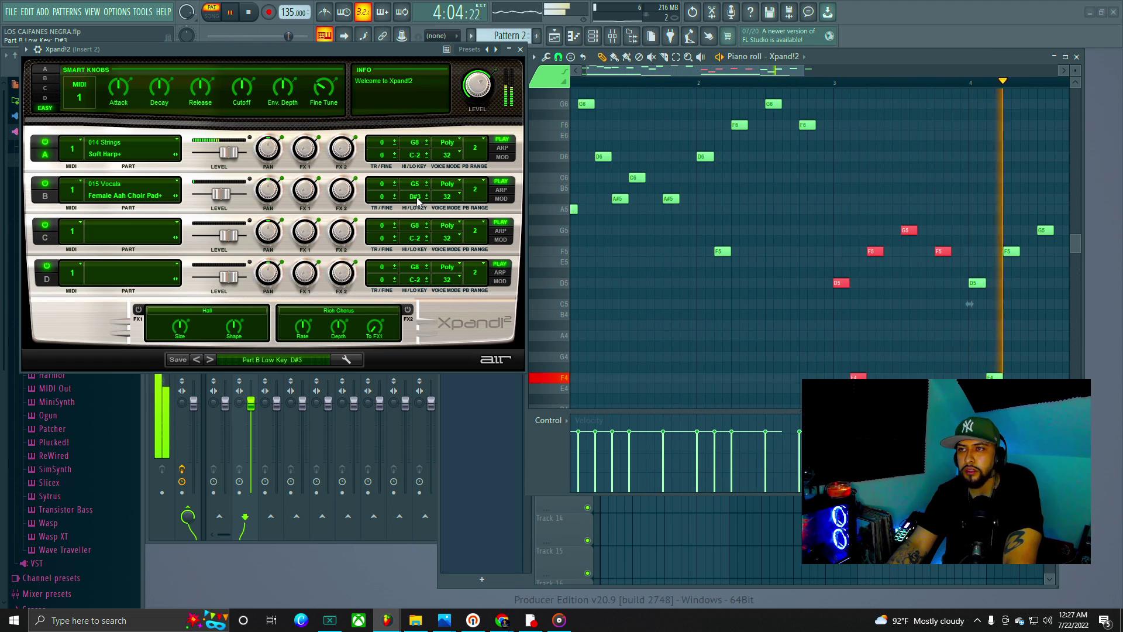
pyautogui.scroll(2, 418, 202)
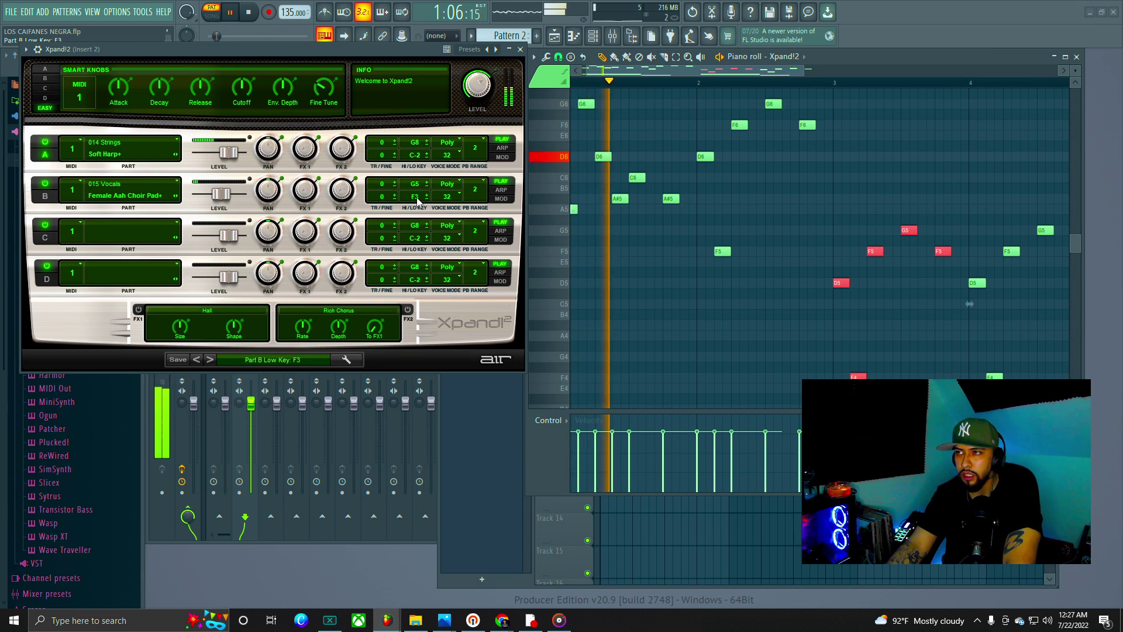
pyautogui.scroll(1, 418, 201)
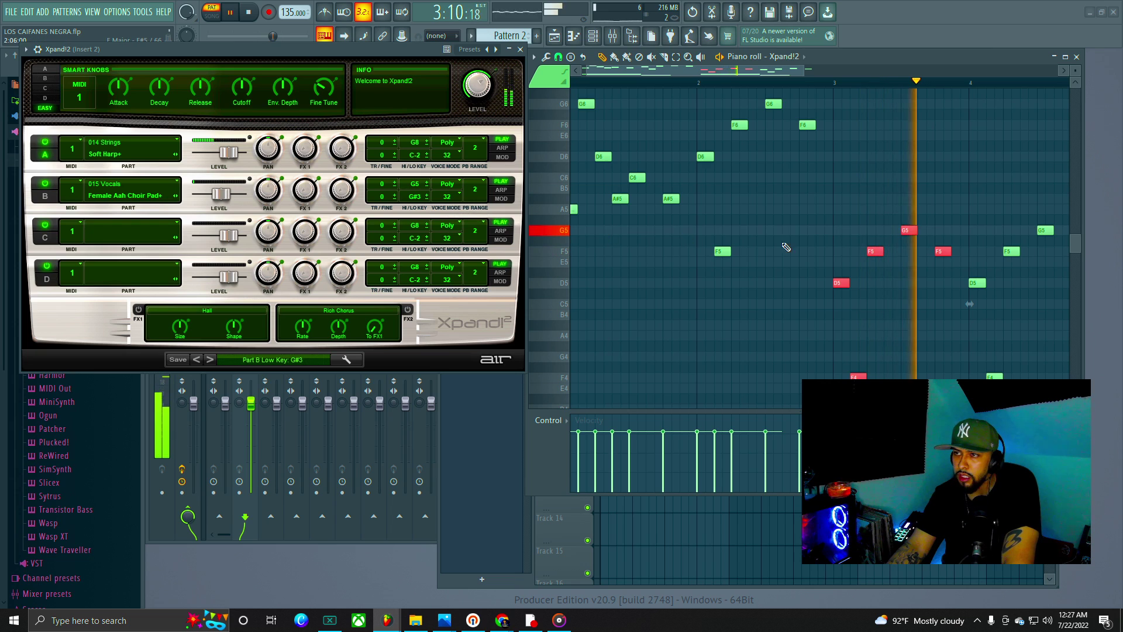
pyautogui.press('space')
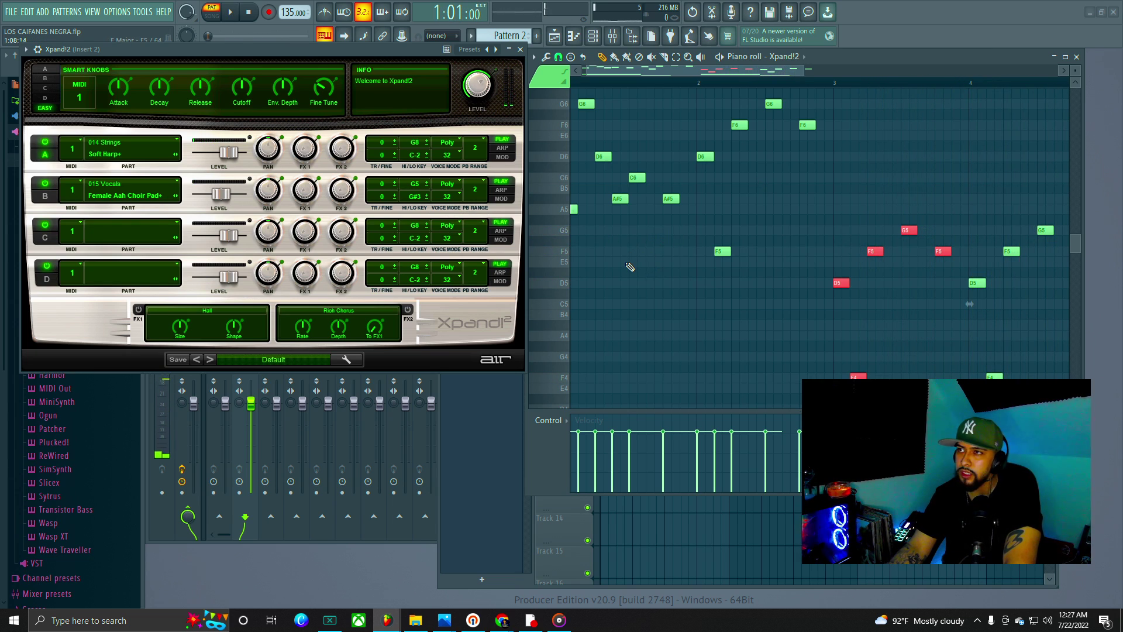
# Step: Replay Pattern 2 from bar 1 to hear the key-limited choir layer with the upper-octave notes, and stop playback
pyautogui.press('space')
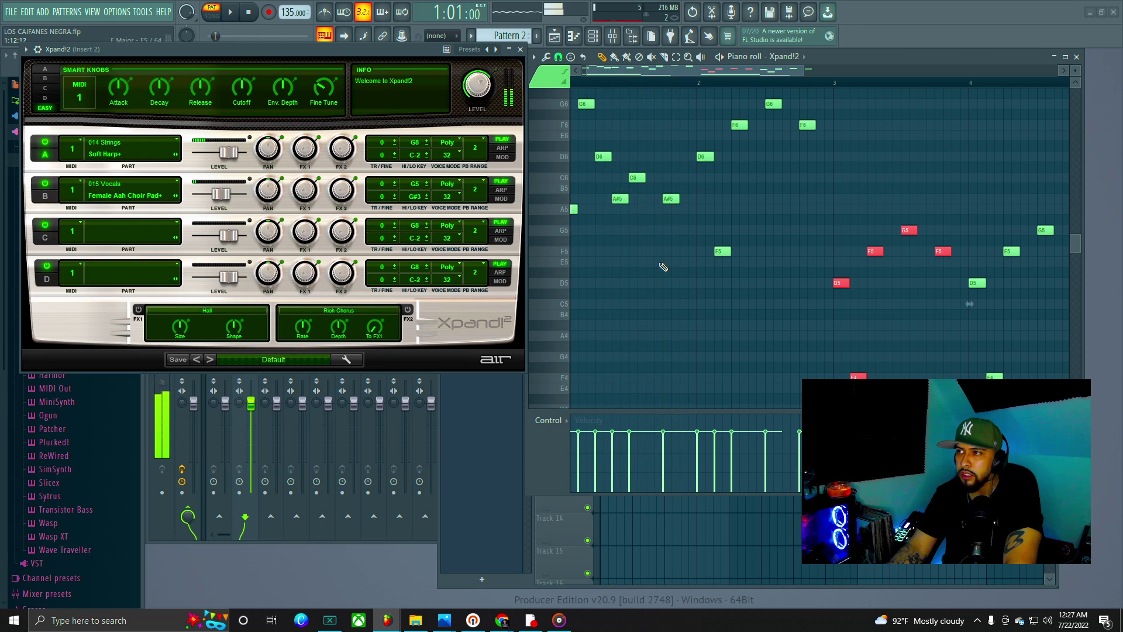
pyautogui.scroll(3, 761, 258)
pyautogui.scroll(1, 760, 269)
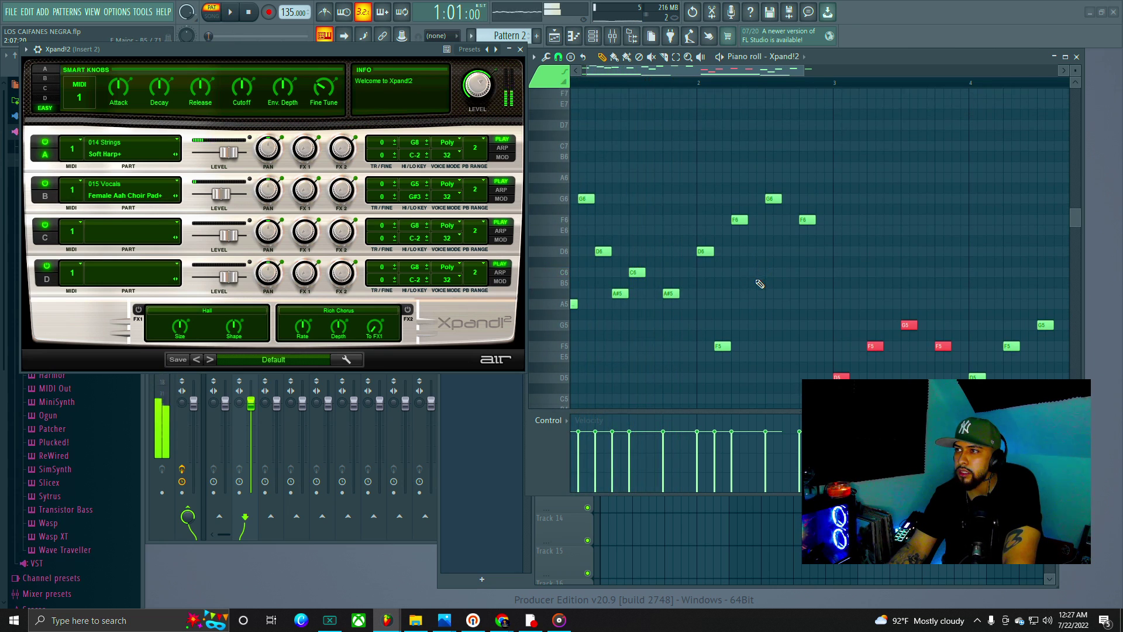
pyautogui.scroll(2, 707, 289)
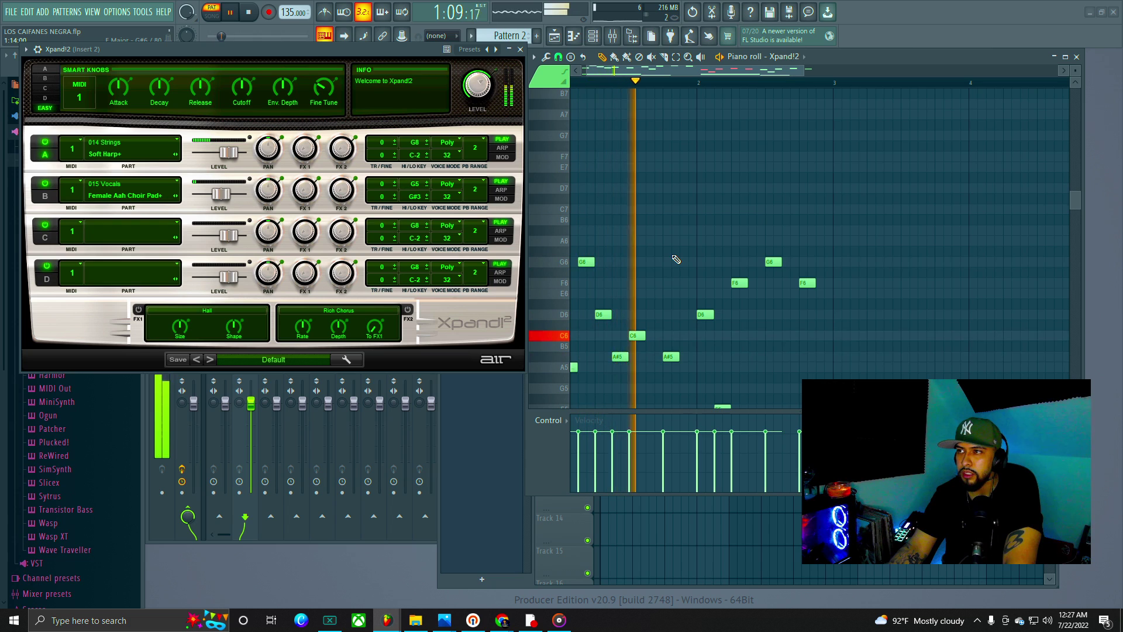
pyautogui.press('space')
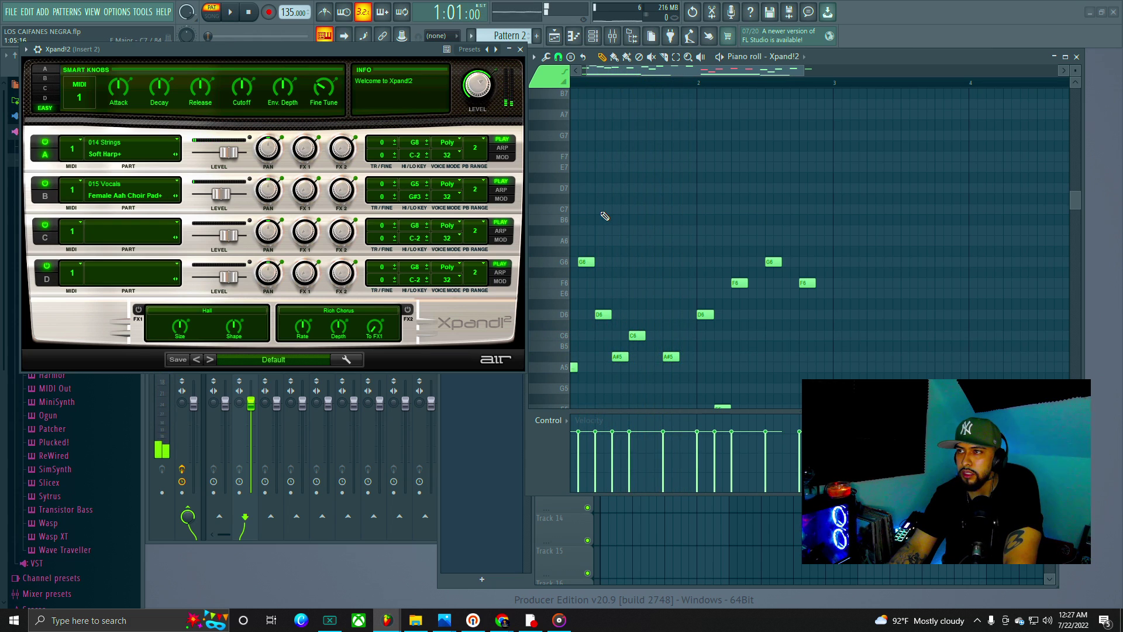
# Step: Try an extra note at the end of bar 1 during playback, first on A#6 and lowered to G6, and delete it
pyautogui.press('space')
pyautogui.press('space')
pyautogui.click(686, 178)
pyautogui.moveTo(685, 178); pyautogui.dragTo(685, 230)
pyautogui.press('space')
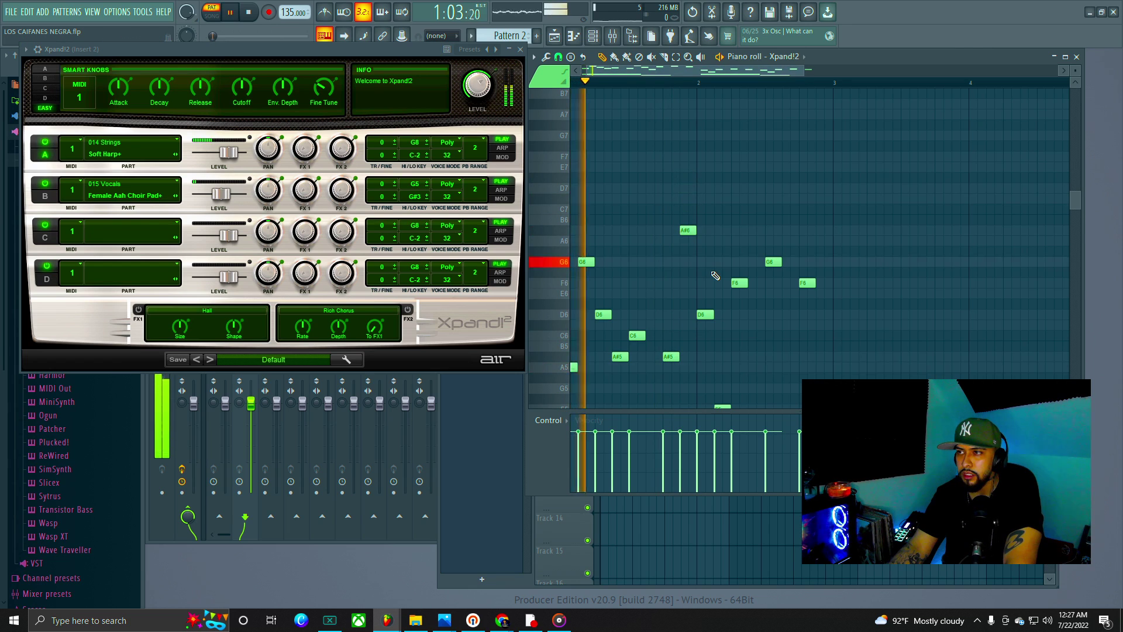
pyautogui.press('space')
pyautogui.press('space')
pyautogui.moveTo(691, 234); pyautogui.dragTo(686, 265)
pyautogui.press('space')
pyautogui.press('space')
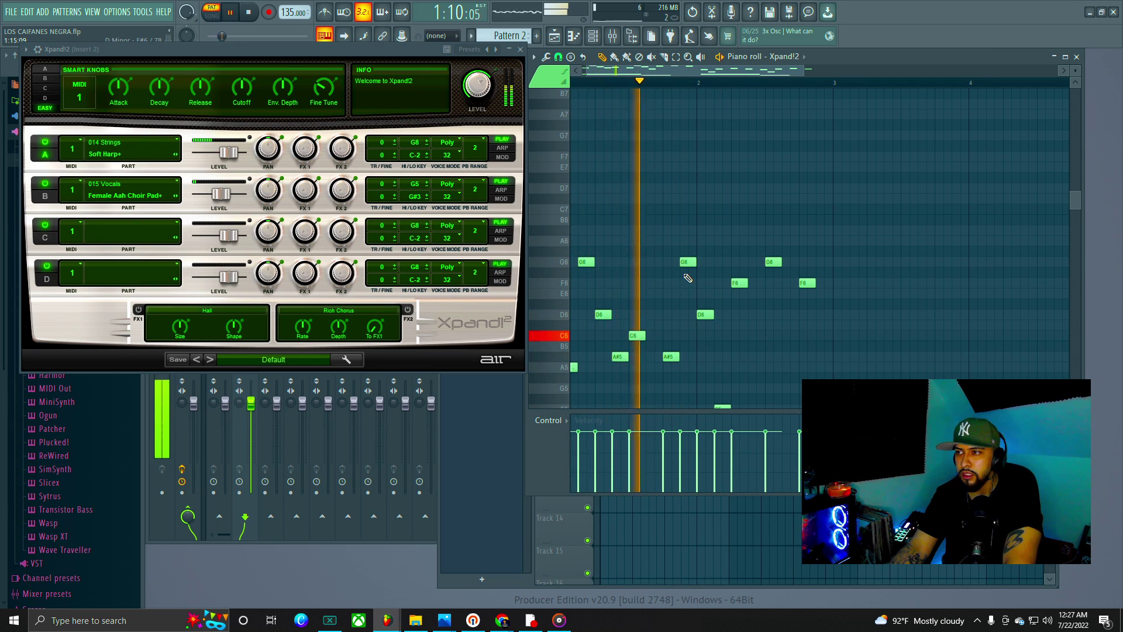
pyautogui.rightClick(685, 262)
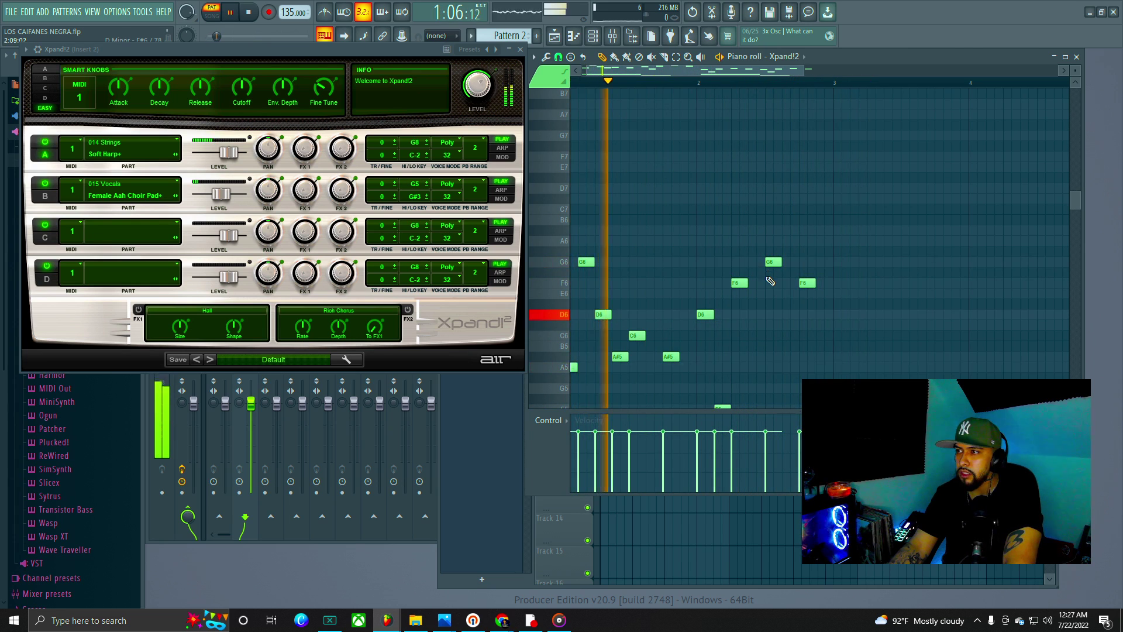
# Step: Add low A4 and G4 notes between the existing high notes of bar 2 while auditioning the pattern
pyautogui.scroll(-5, 771, 280)
pyautogui.press('space')
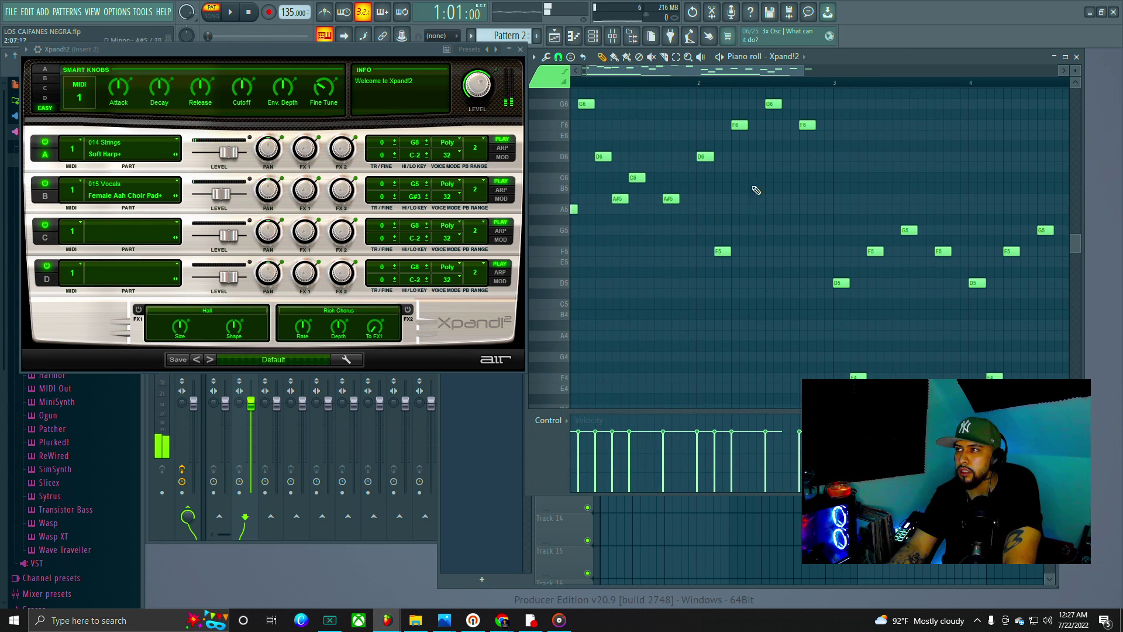
pyautogui.click(751, 336)
pyautogui.press('space')
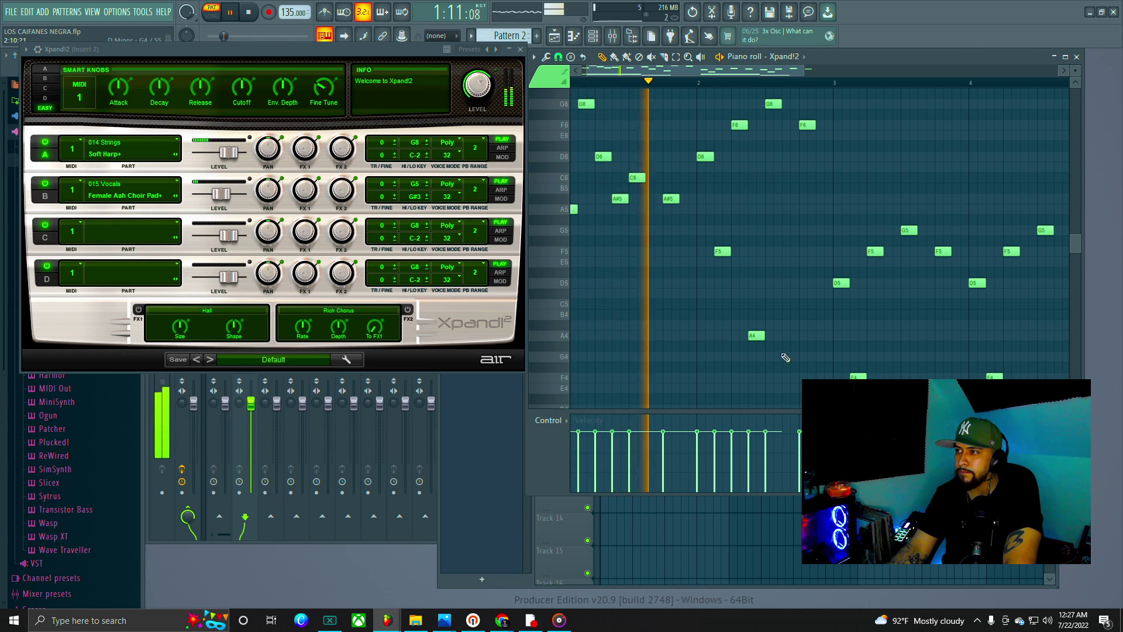
pyautogui.click(790, 325)
pyautogui.rightClick(791, 326)
pyautogui.click(789, 356)
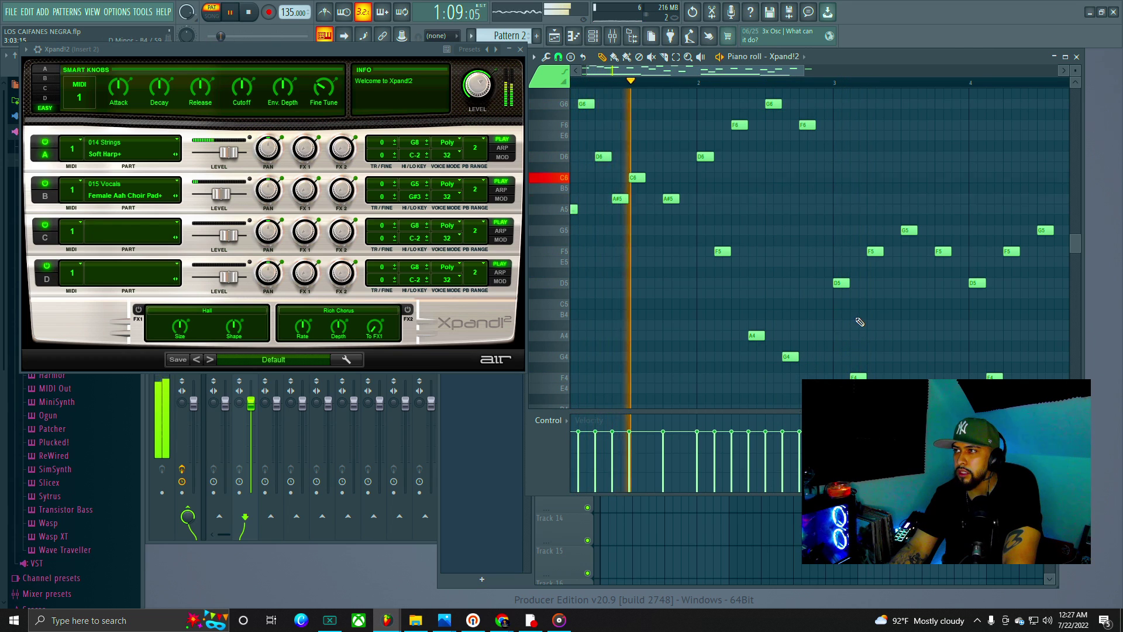
# Step: Delete the A4 and G4 notes in bar 2 of the piano roll
pyautogui.rightClick(751, 337)
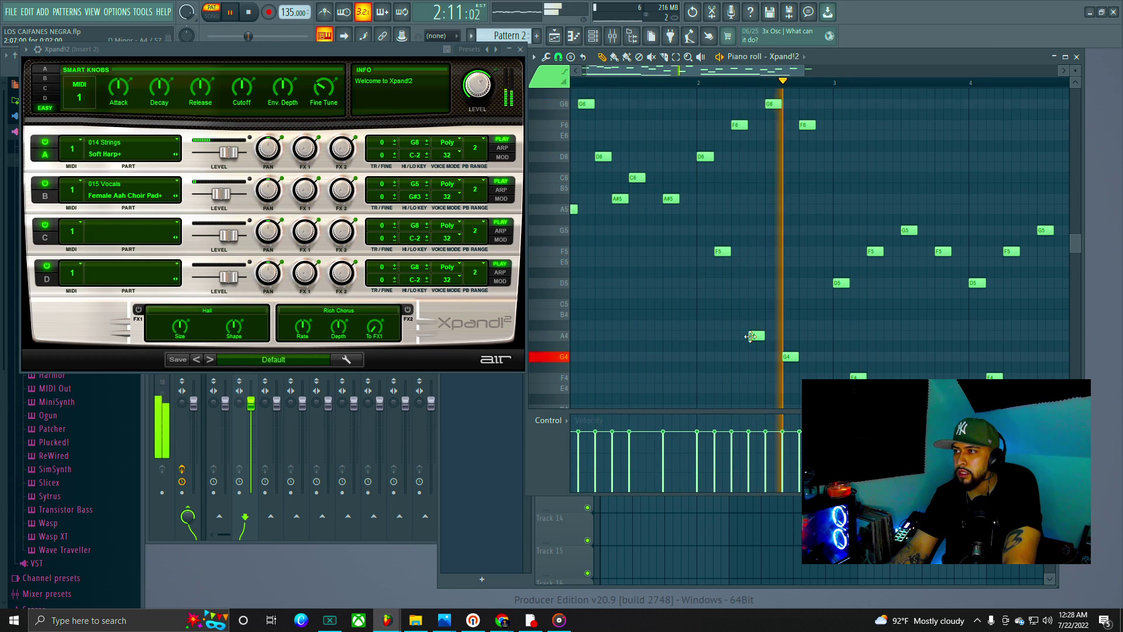
pyautogui.rightClick(791, 358)
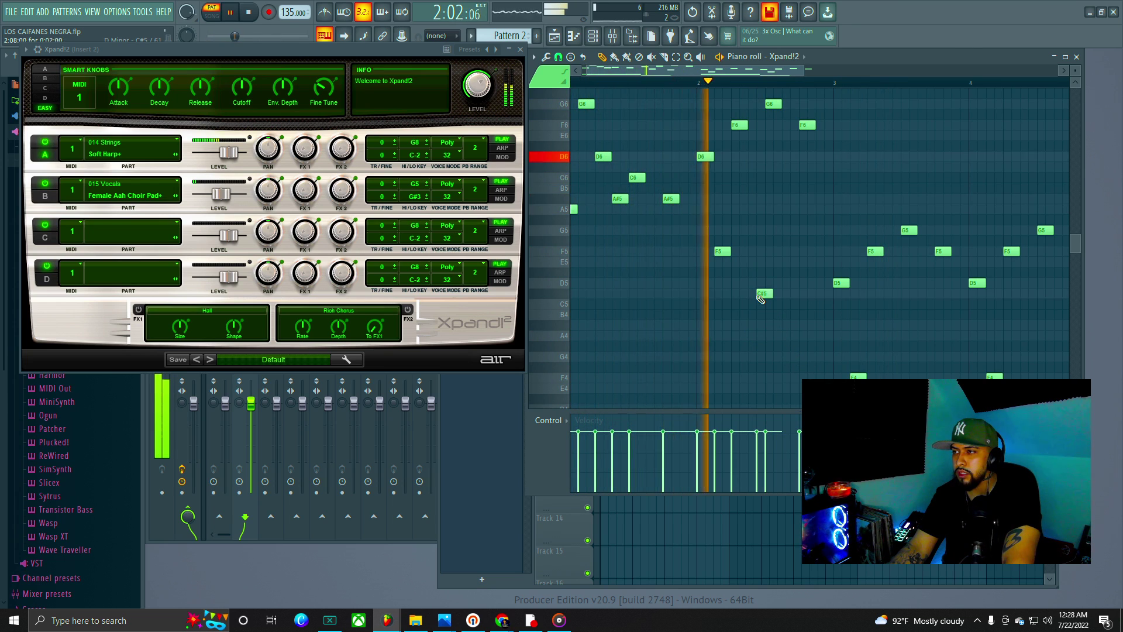
# Step: Try a C#5 note in bar 2, shift it slightly earlier, play it back and delete it
pyautogui.press('space')
pyautogui.click(762, 294)
pyautogui.moveTo(764, 294); pyautogui.dragTo(756, 294)
pyautogui.press('space')
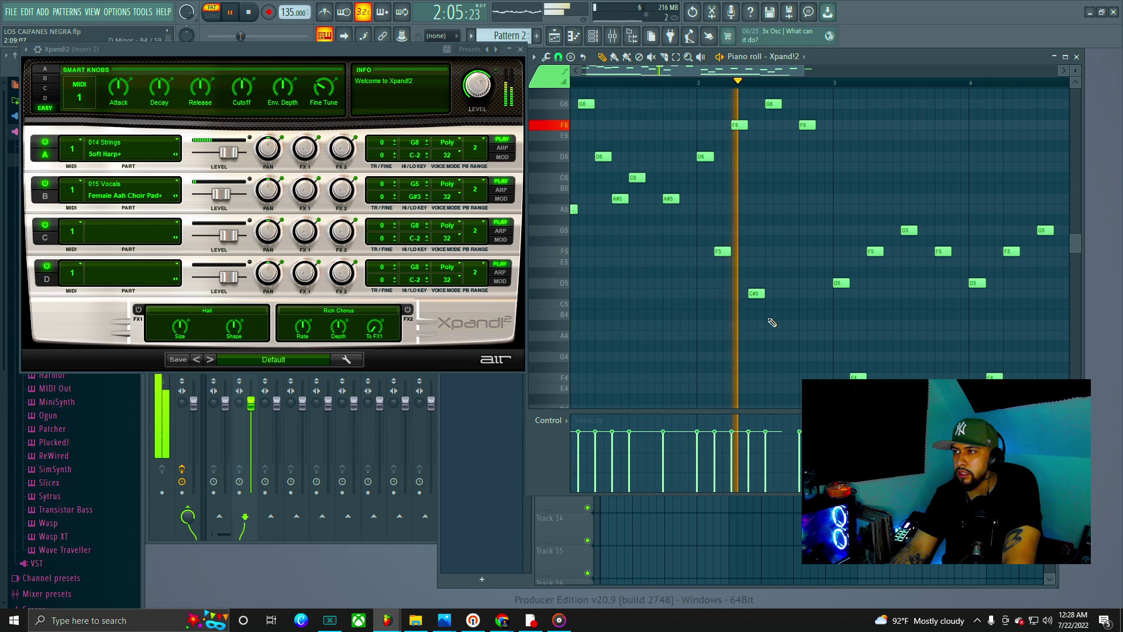
pyautogui.press('space')
pyautogui.rightClick(756, 293)
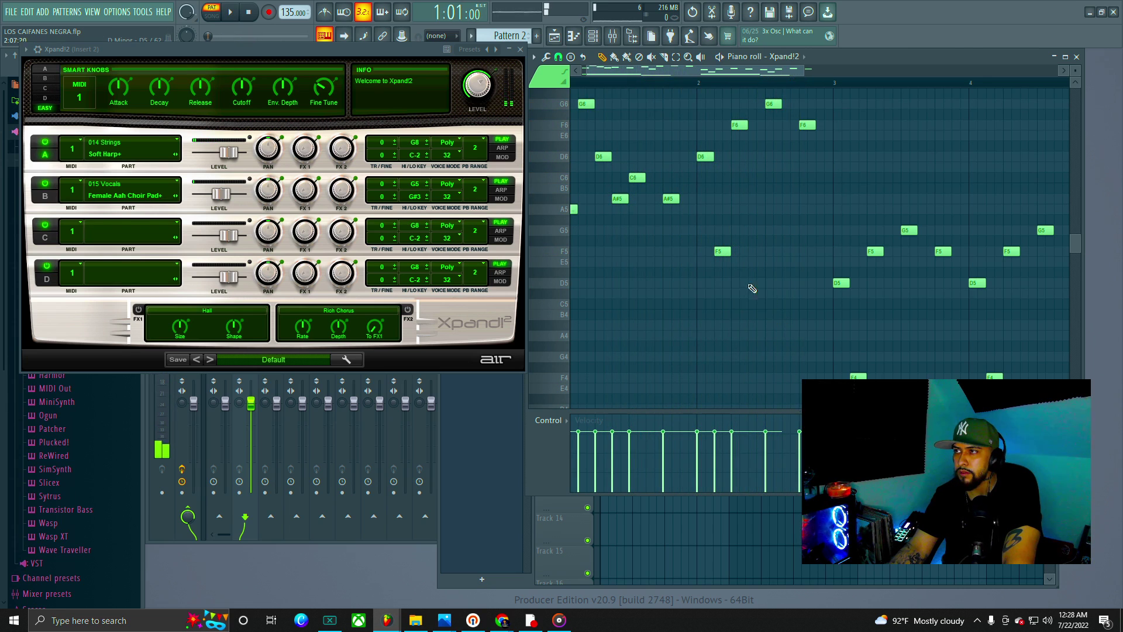
# Step: Copy the bar 3 phrase of D5, F4, F5, G5 and F5 to the start of bar 1, without the copied G5, and play it back
pyautogui.press('e')
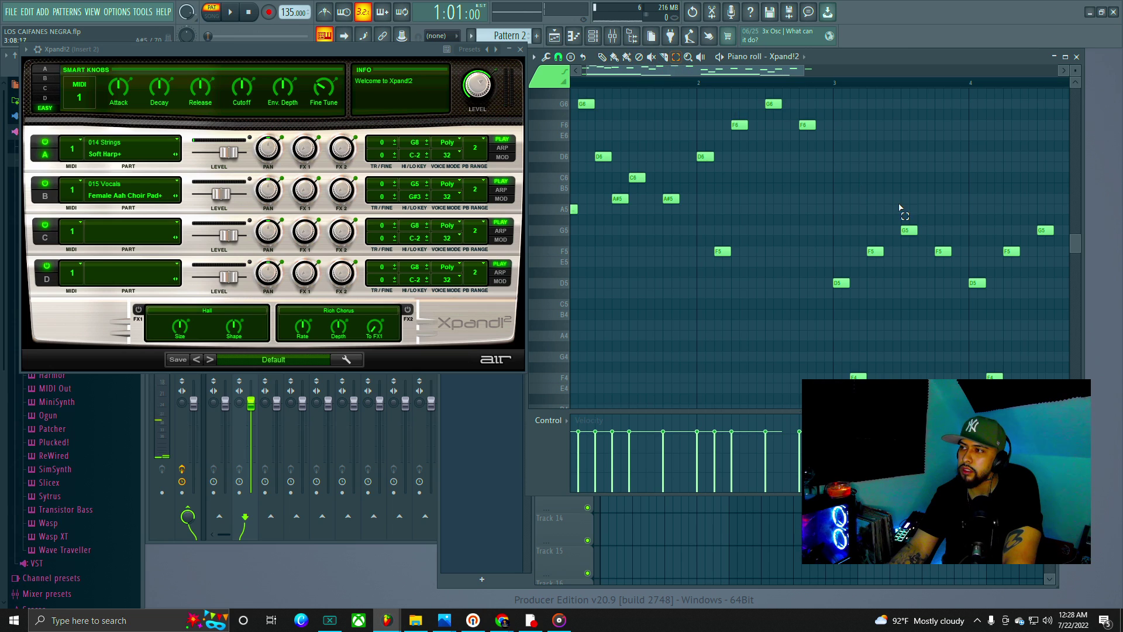
pyautogui.moveTo(957, 224); pyautogui.dragTo(818, 379)
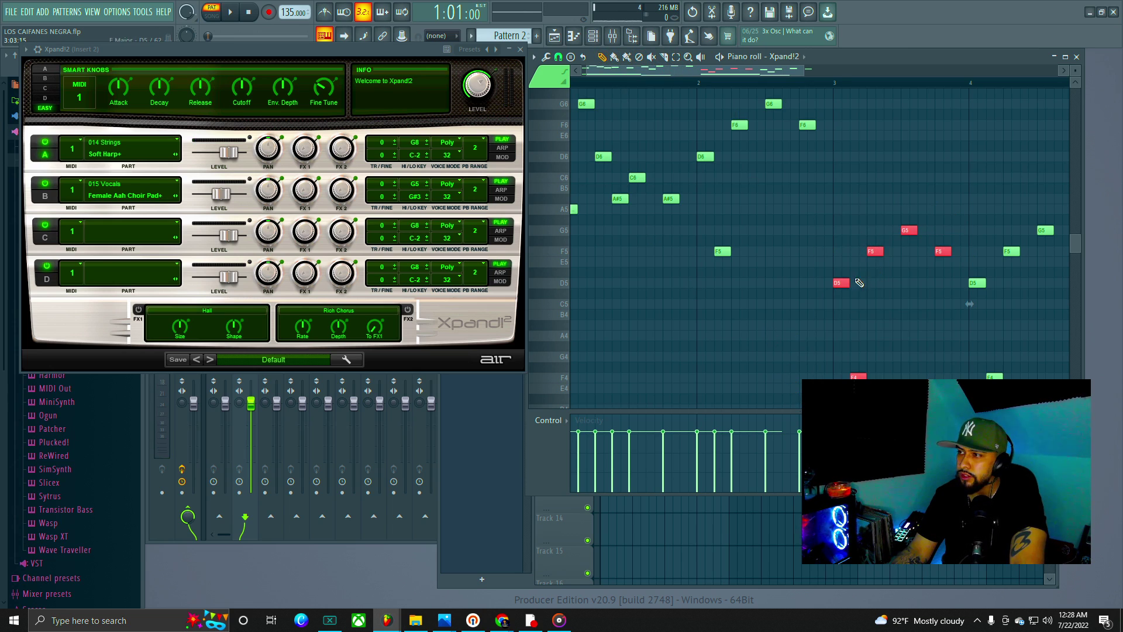
pyautogui.moveTo(841, 282); pyautogui.dragTo(520, 289)
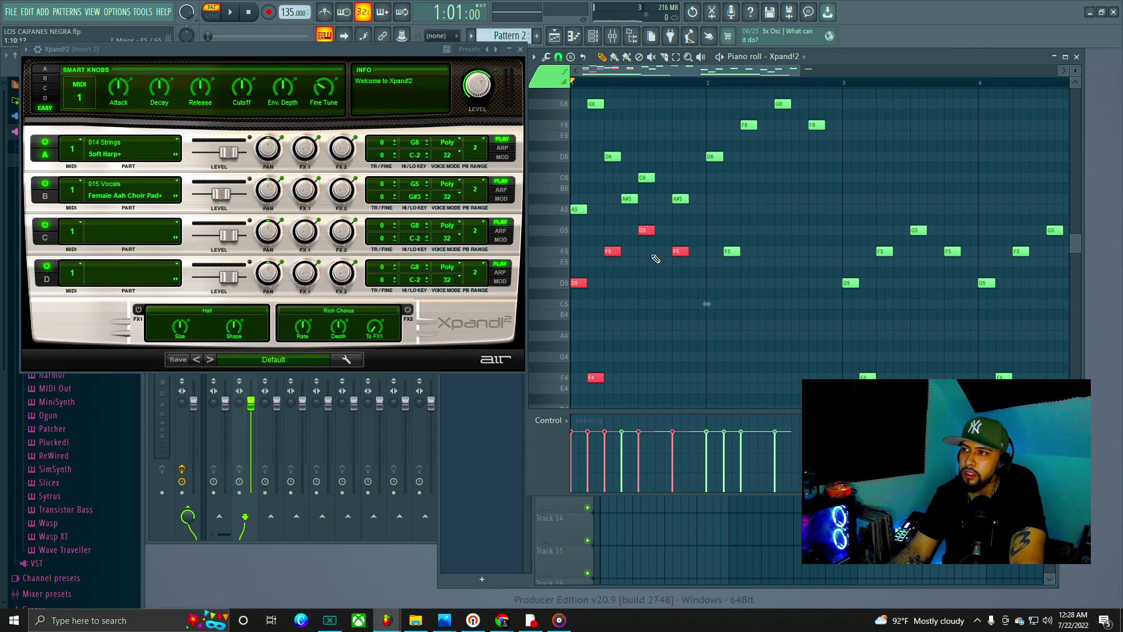
pyautogui.rightClick(647, 231)
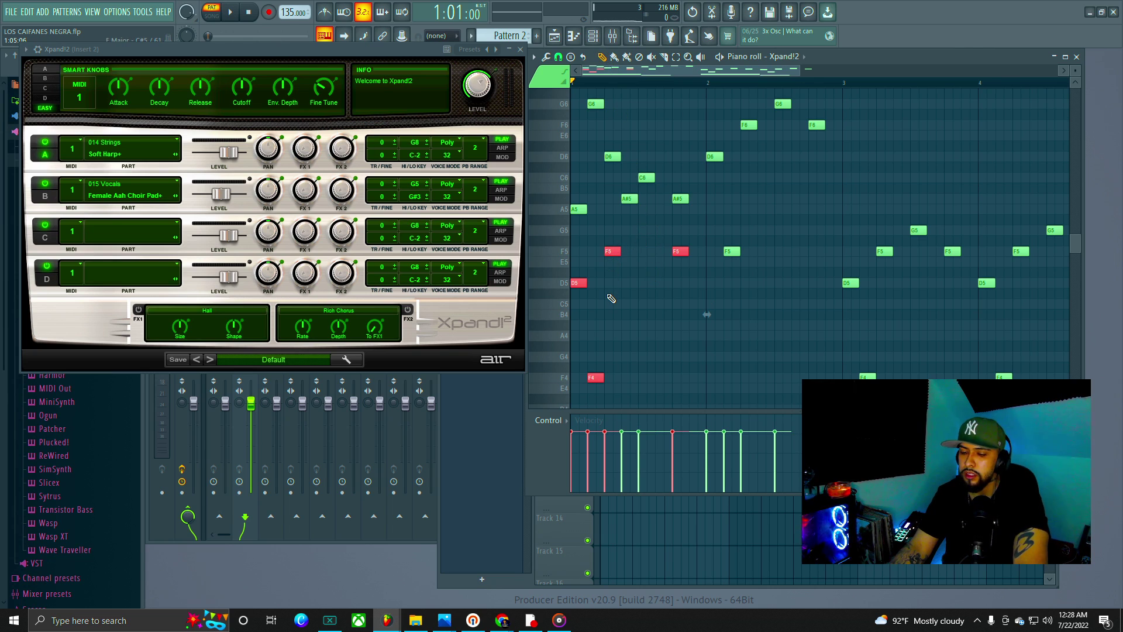
pyautogui.press('space')
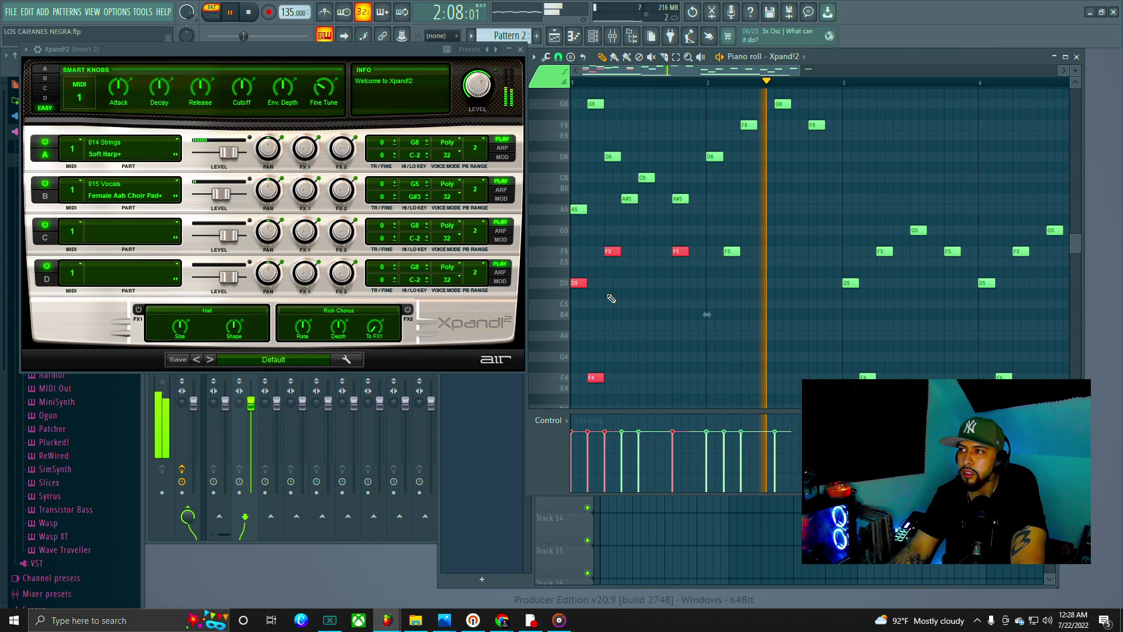
# Step: Add an F4 note in bar 2 directly below the first F6 and play the pattern back
pyautogui.press('space')
pyautogui.press('space')
pyautogui.press('space')
pyautogui.click(746, 377)
pyautogui.press('space')
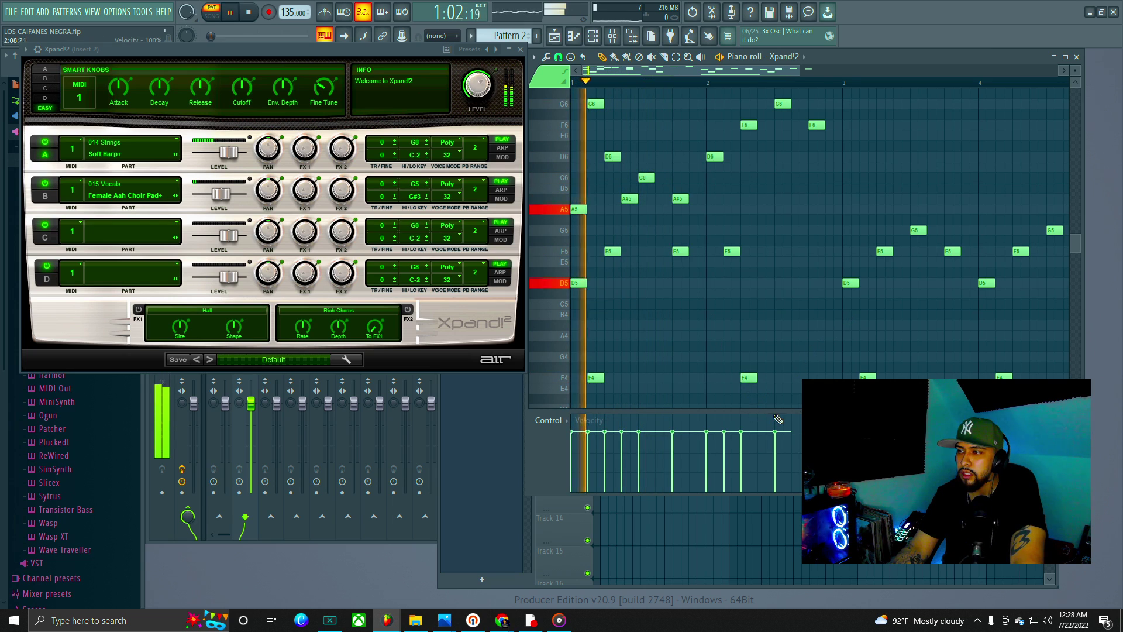
# Step: Play the pattern back and delete the D5 and G6 notes at the start of bar 1
pyautogui.press('space')
pyautogui.press('space')
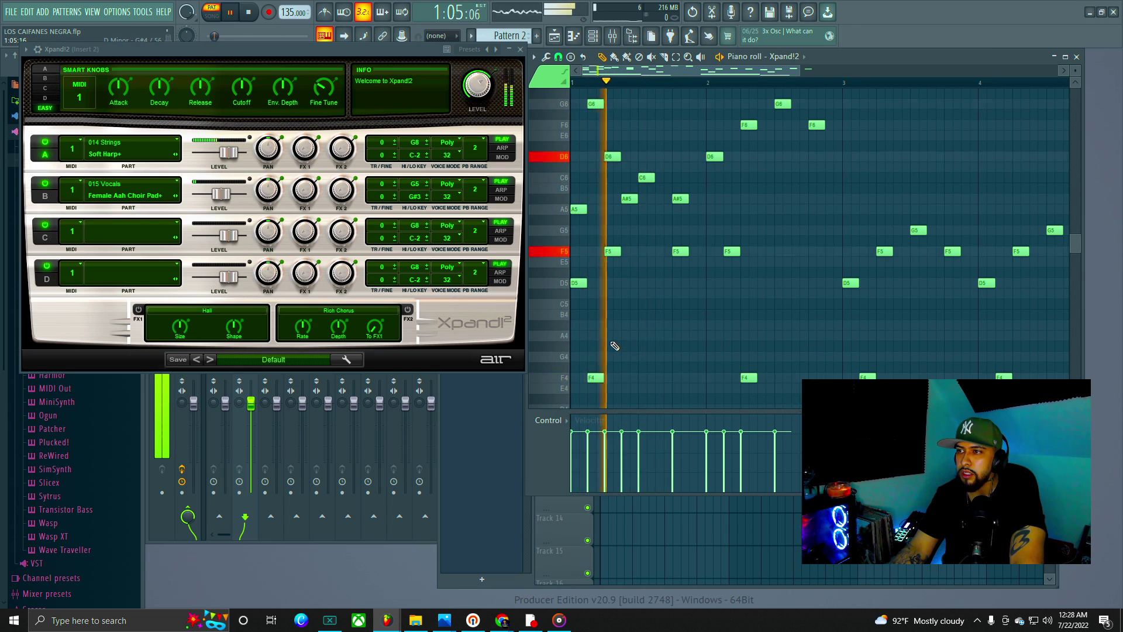
pyautogui.press('space')
pyautogui.press('space')
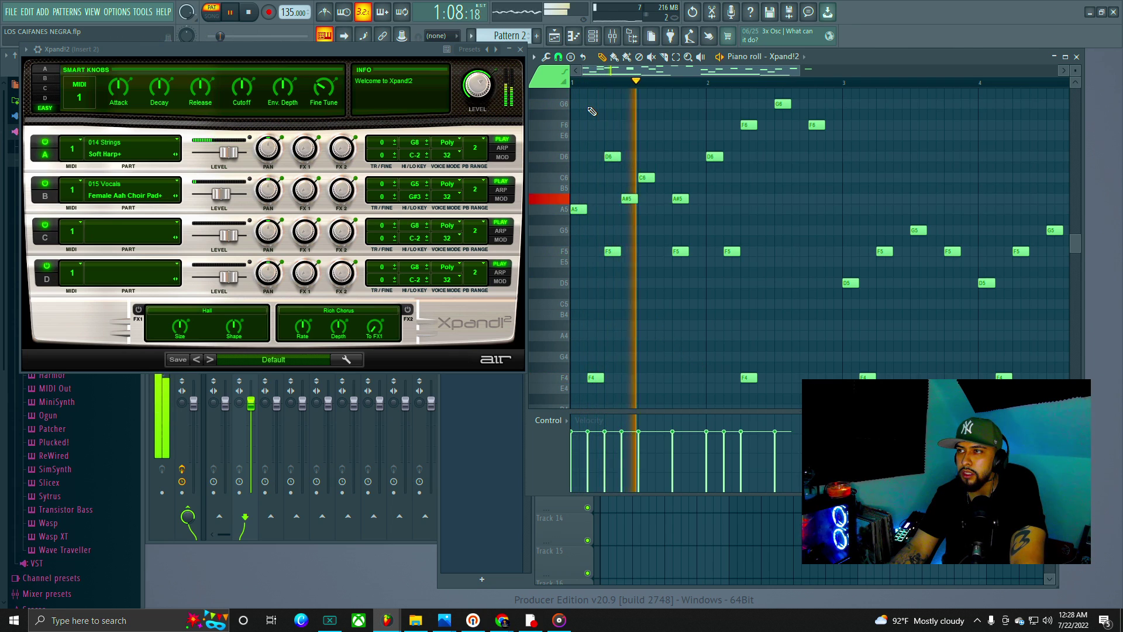
pyautogui.press('space')
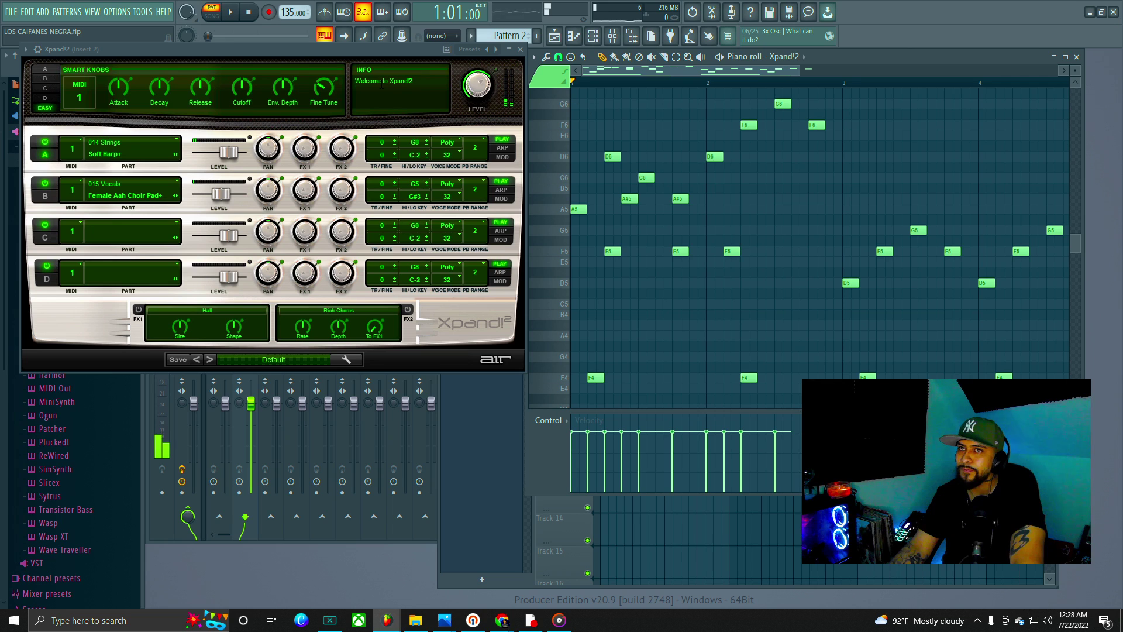
# Step: Undo the deletion of the G6 note in bar 1 and play the pattern back
pyautogui.click(40, 13)
pyautogui.click(39, 13)
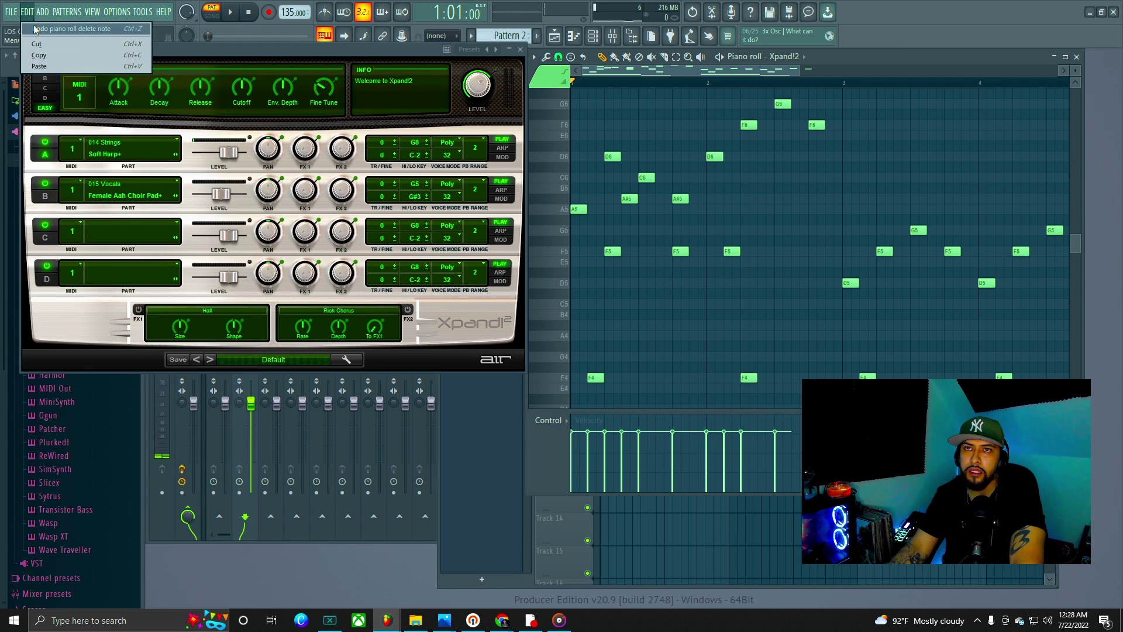
pyautogui.press('space')
pyautogui.press('space')
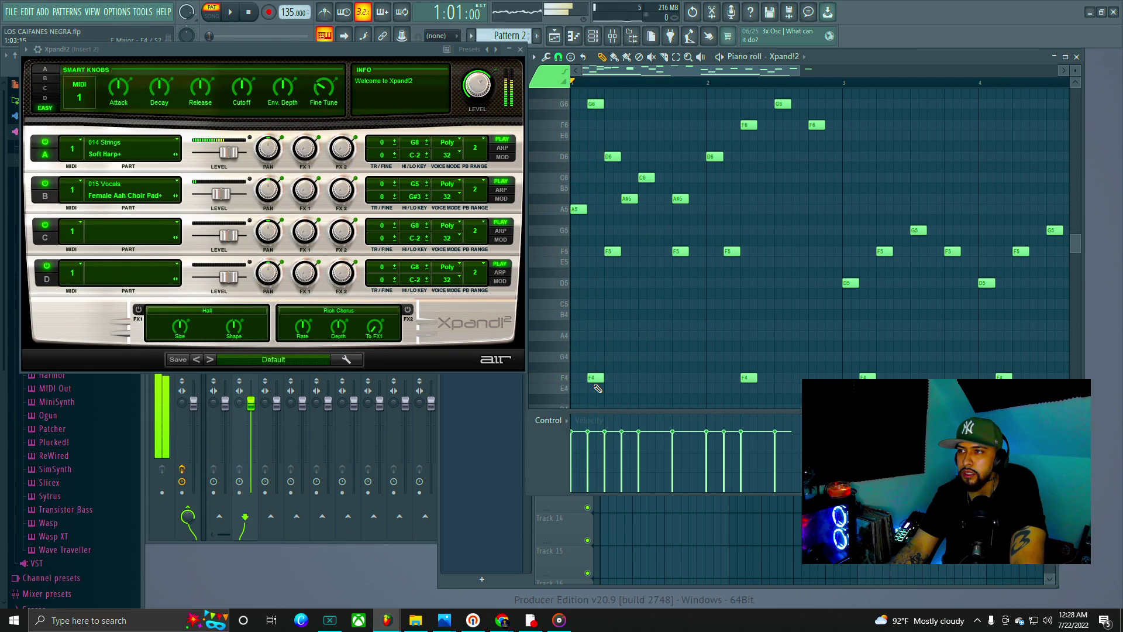
# Step: Delete the remaining copied F4 and F5 notes from bar 1 and audition the pattern
pyautogui.rightClick(597, 379)
pyautogui.press('space')
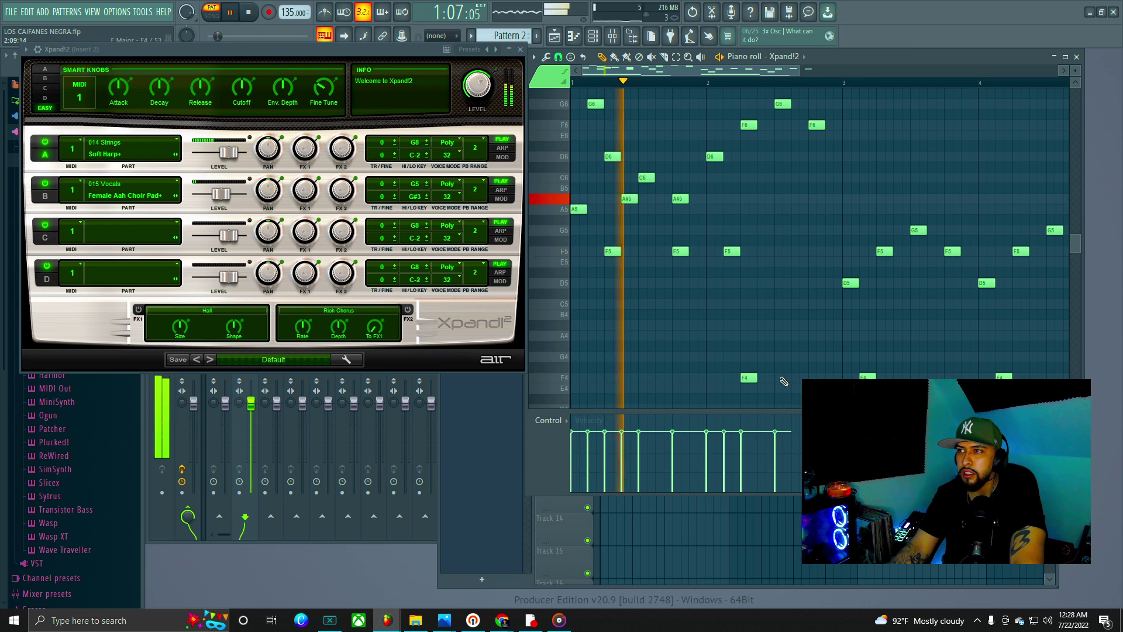
pyautogui.press('space')
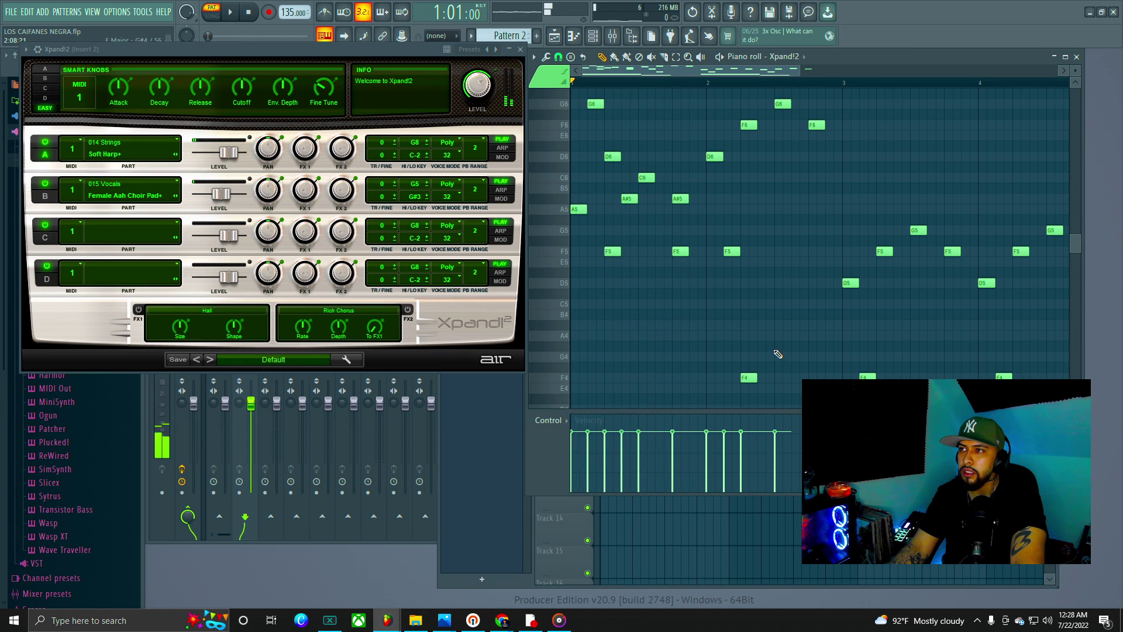
pyautogui.rightClick(612, 252)
pyautogui.rightClick(680, 252)
pyautogui.press('space')
pyautogui.press('space')
# Step: Select the bar 1 melody notes and clone them one octave lower, starting on A4, undoing any misplaced clones
pyautogui.click(676, 57)
pyautogui.moveTo(682, 92); pyautogui.dragTo(551, 237)
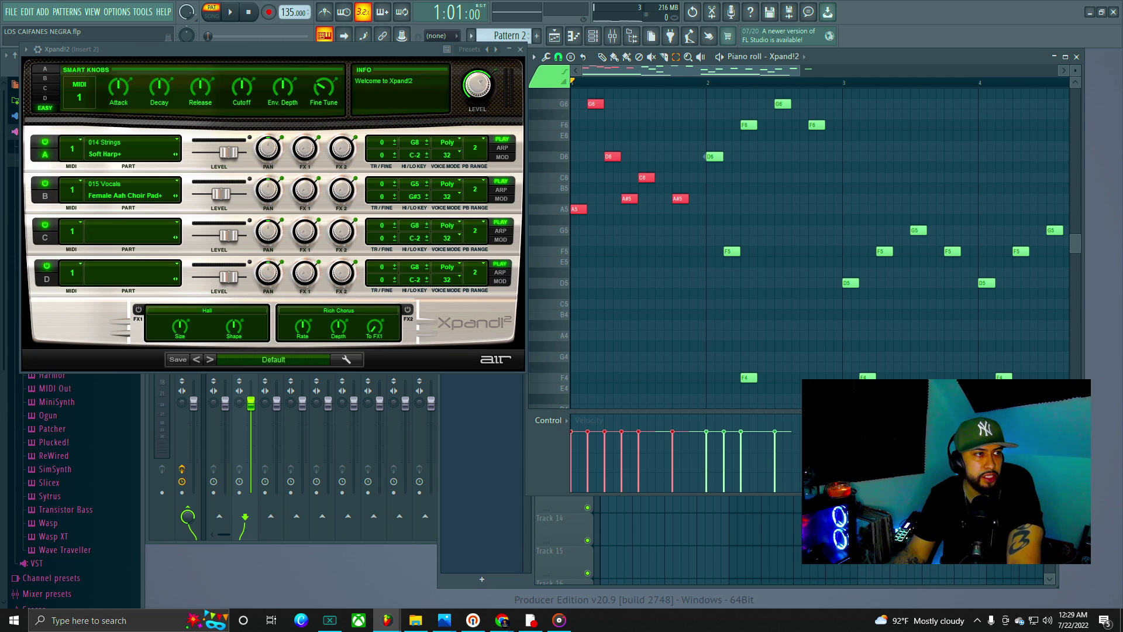
pyautogui.hotkey('alt', 'Tab')
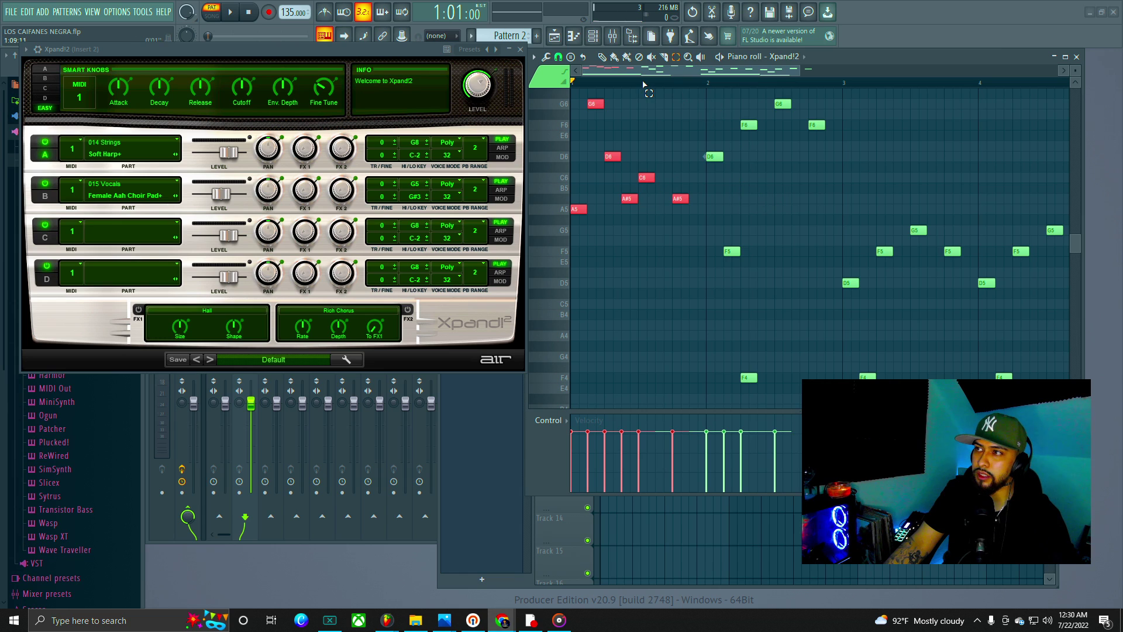
pyautogui.scroll(-2, 644, 85)
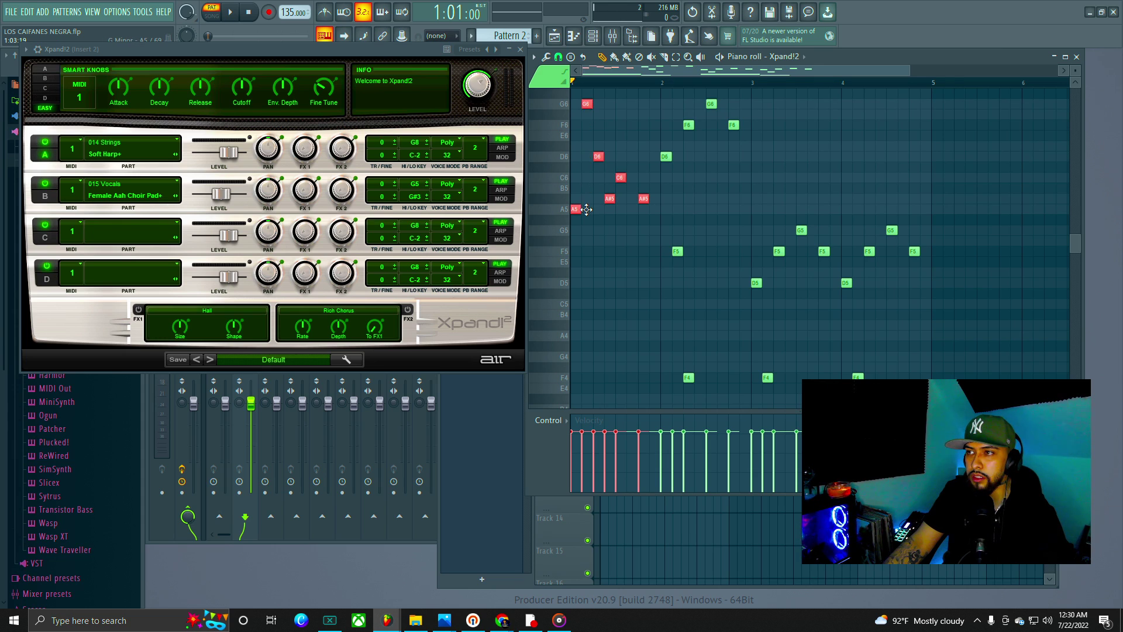
pyautogui.moveTo(586, 210); pyautogui.dragTo(586, 294)
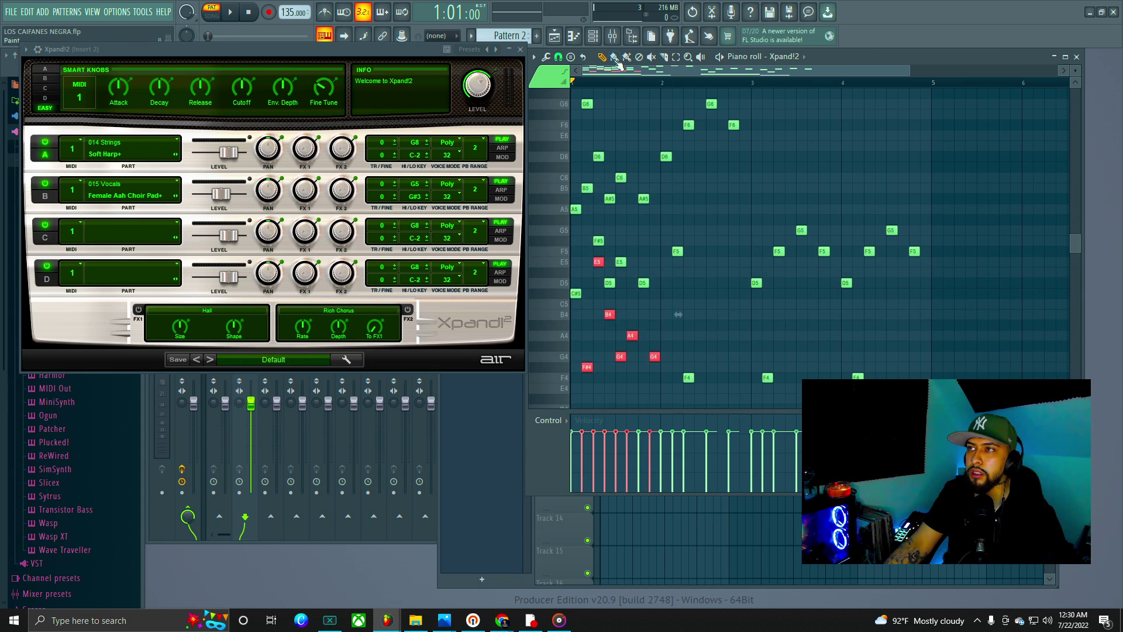
pyautogui.click(28, 12)
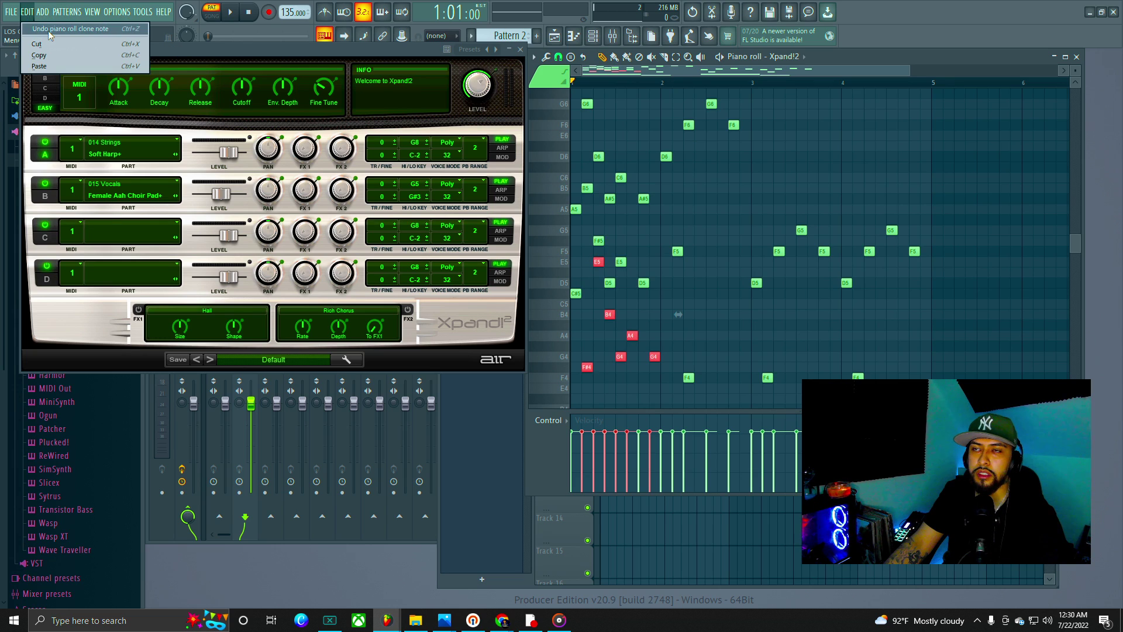
pyautogui.click(50, 30)
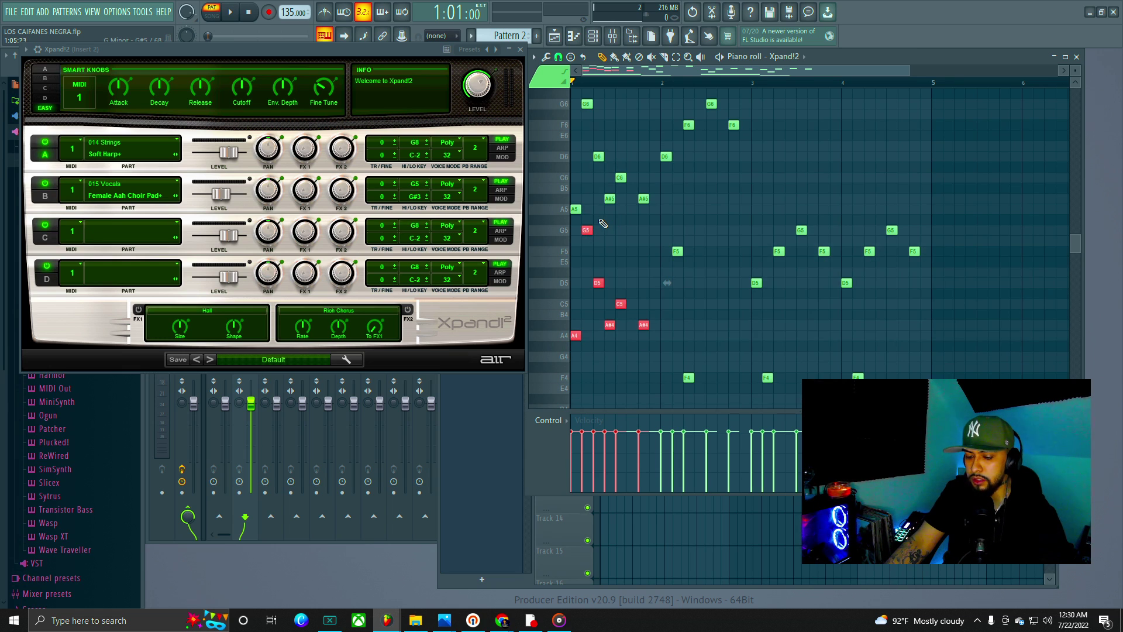
# Step: Mute the original higher melody notes in bar 1 and play the pattern back
pyautogui.click(587, 104)
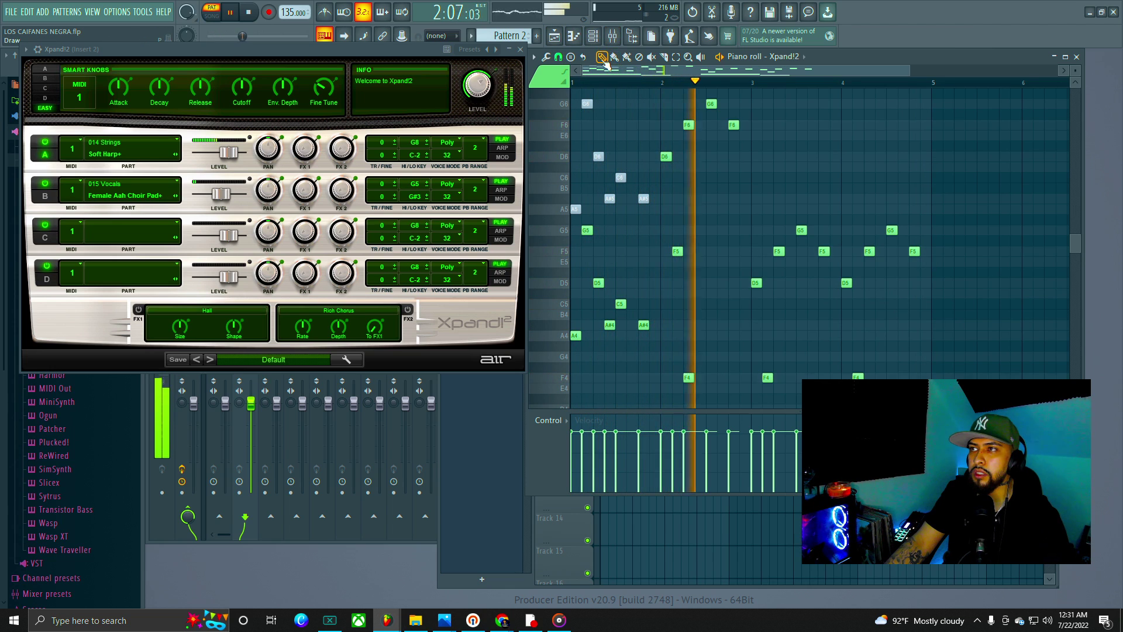
pyautogui.press('space')
pyautogui.press('space')
# Step: Try an extra E6 note and an extra A5 note in bar 1, auditioning and removing each
pyautogui.press('space')
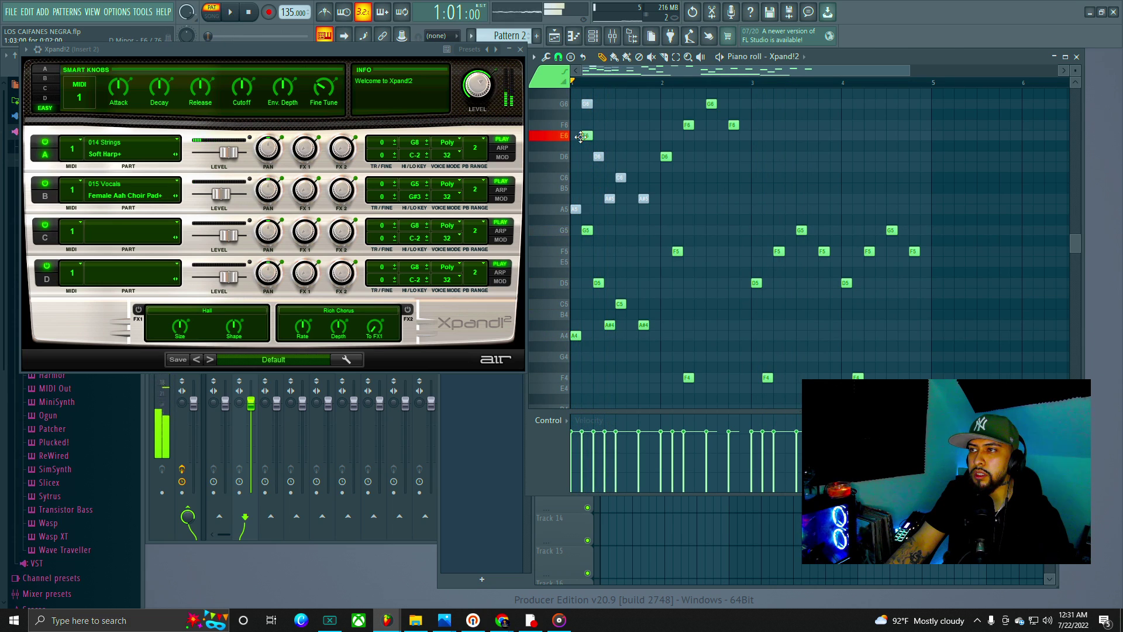
pyautogui.press('space')
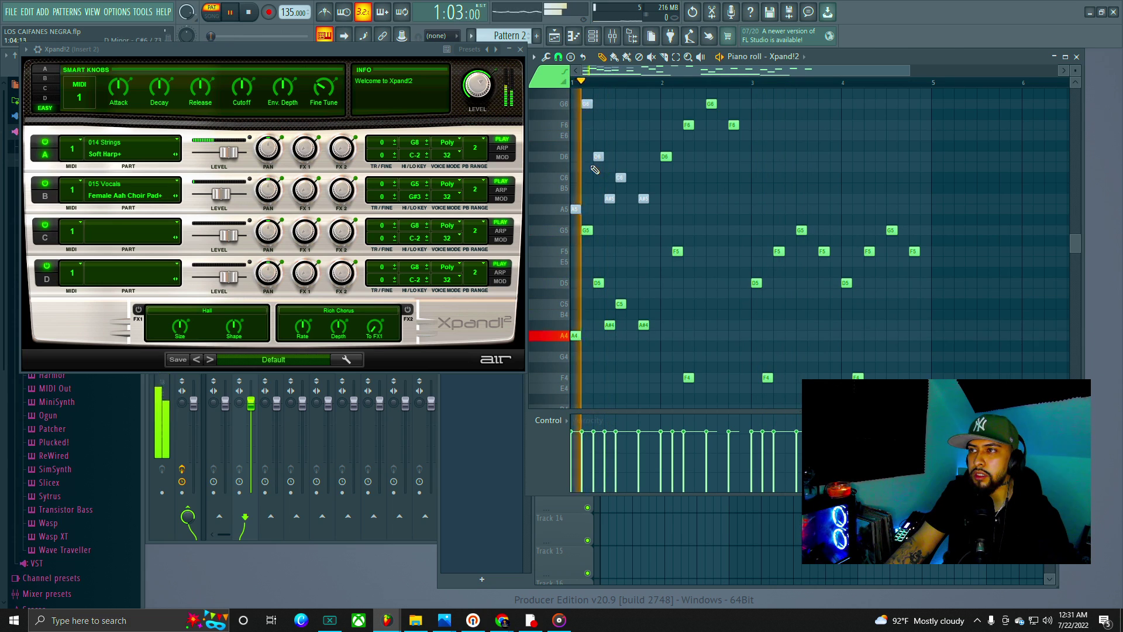
pyautogui.press('space')
pyautogui.press('space')
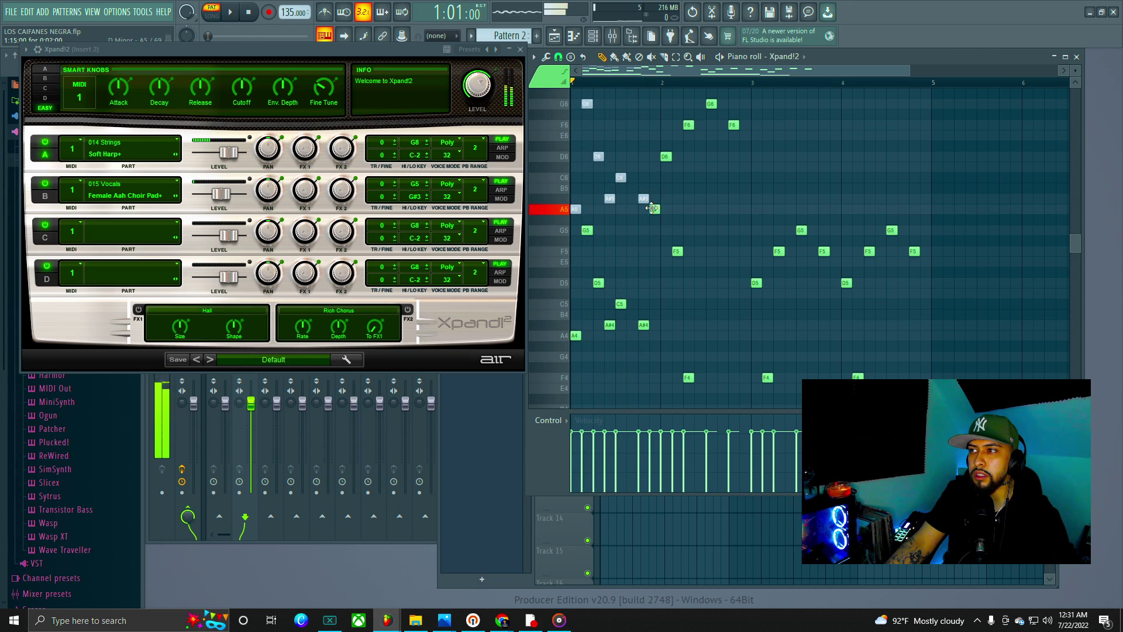
pyautogui.press('space')
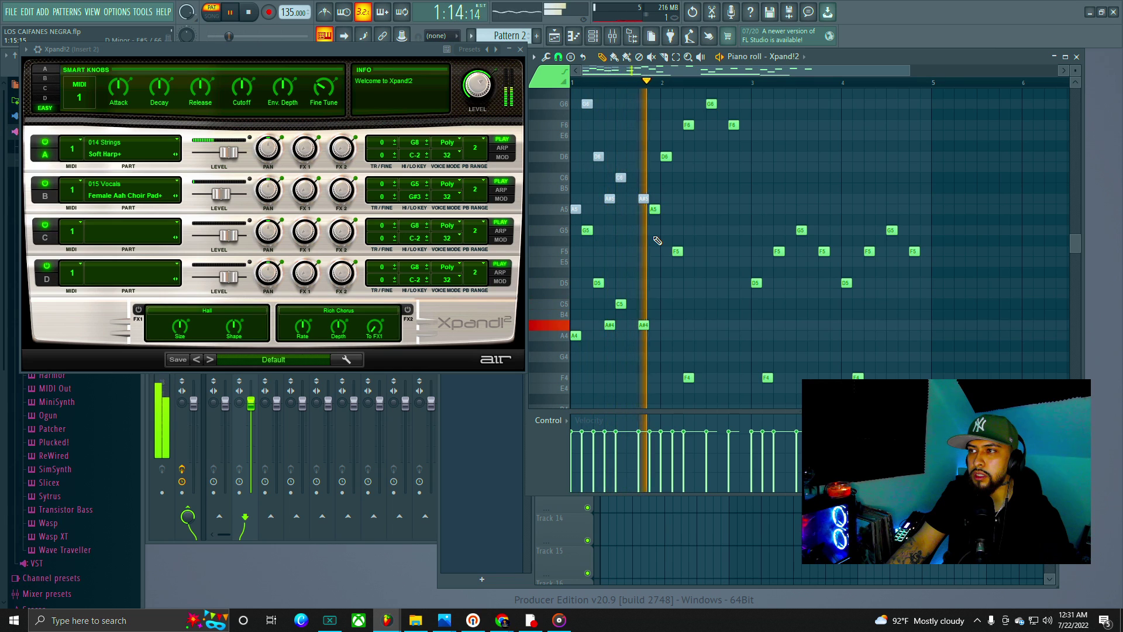
pyautogui.press('space')
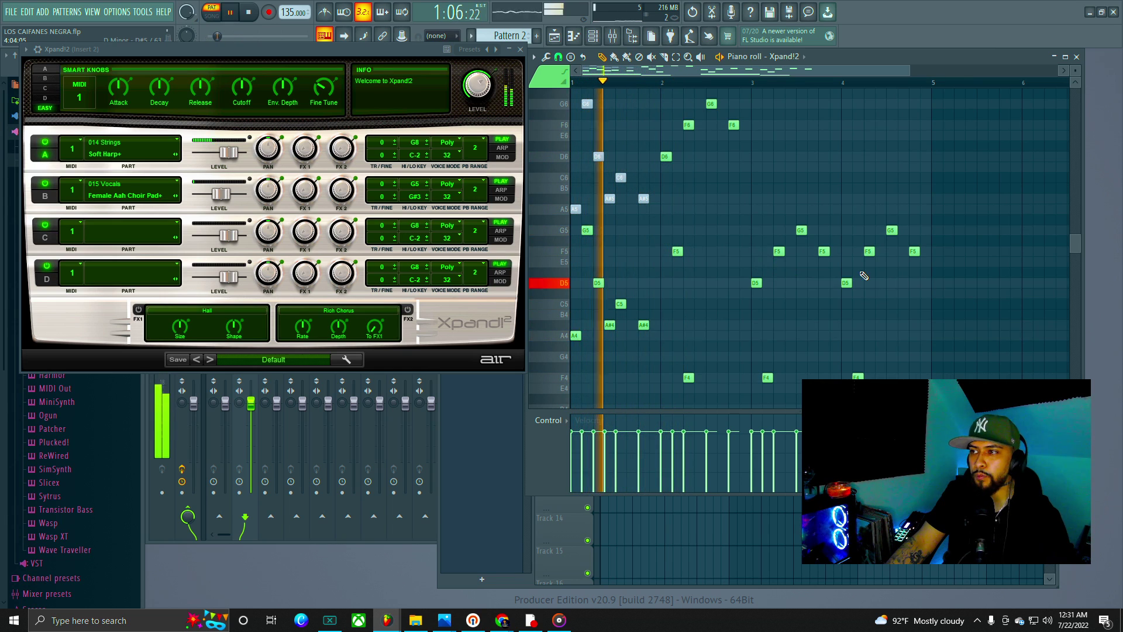
# Step: Try an E5 note in the second half of bar 2, play it back and remove it
pyautogui.click(721, 261)
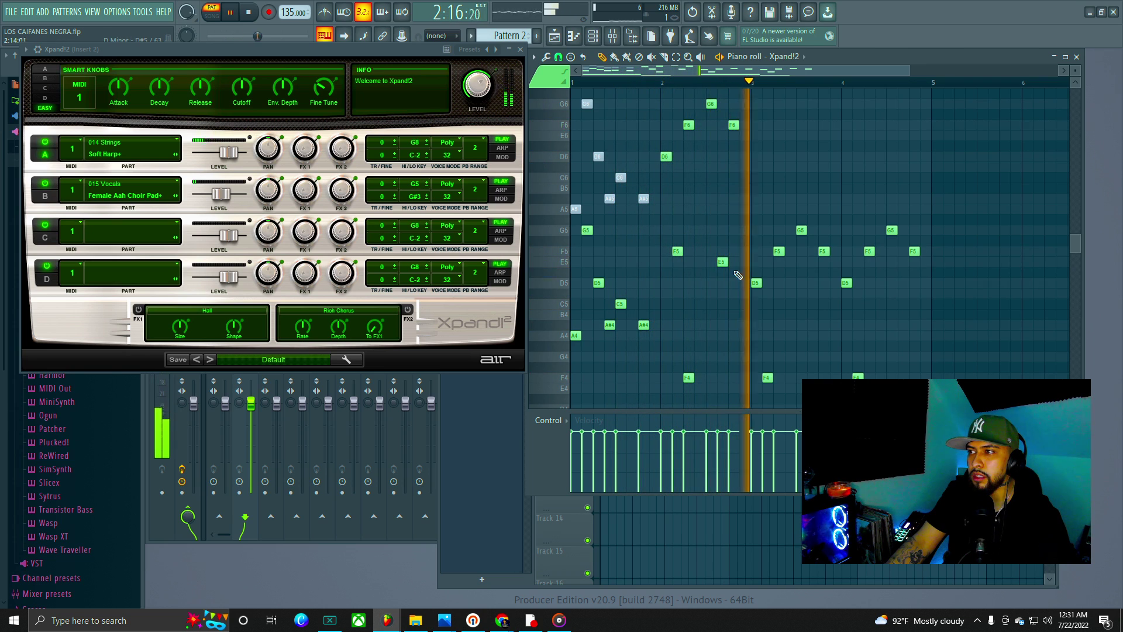
pyautogui.press('space')
pyautogui.scroll(-5, 937, 281)
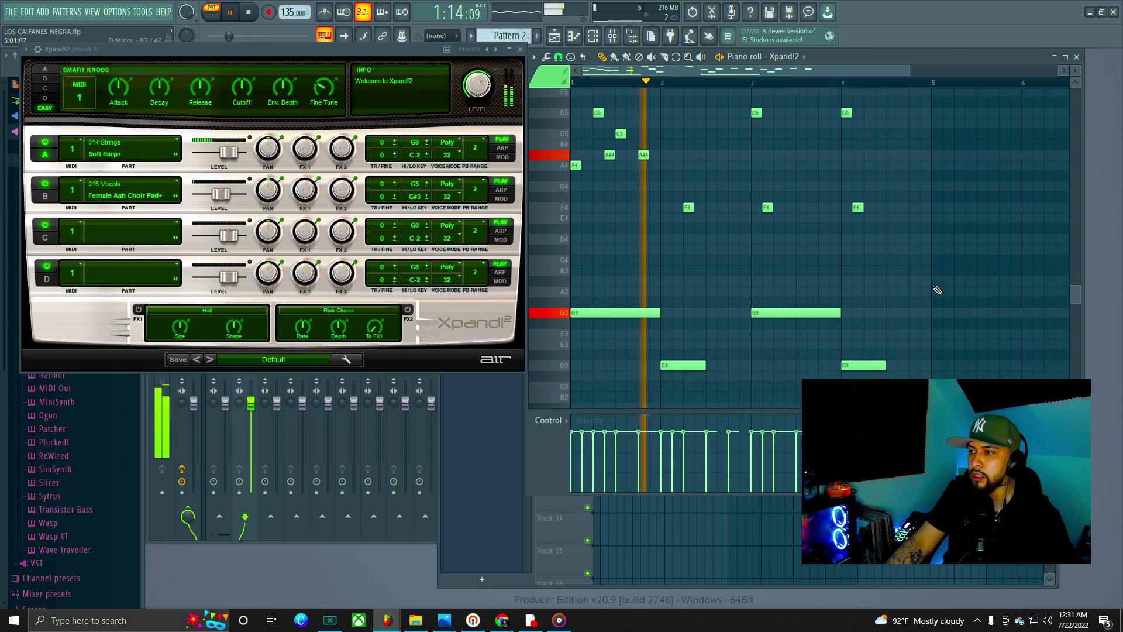
pyautogui.scroll(5, 928, 299)
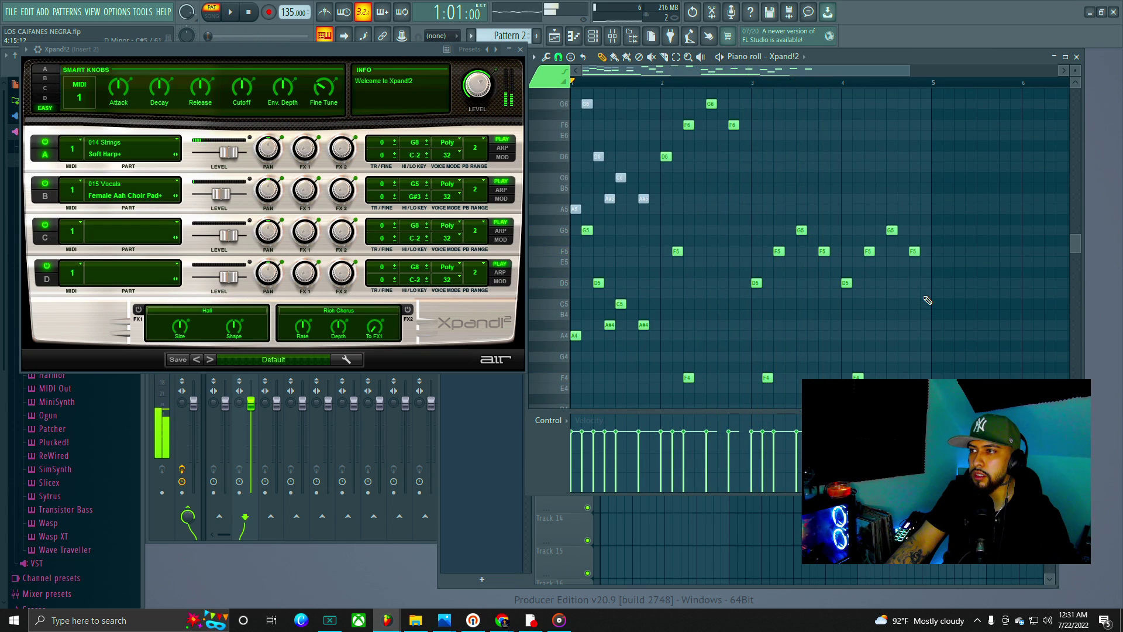
# Step: Play the pattern back and delete the F4 note in bar 2
pyautogui.scroll(-3, 743, 223)
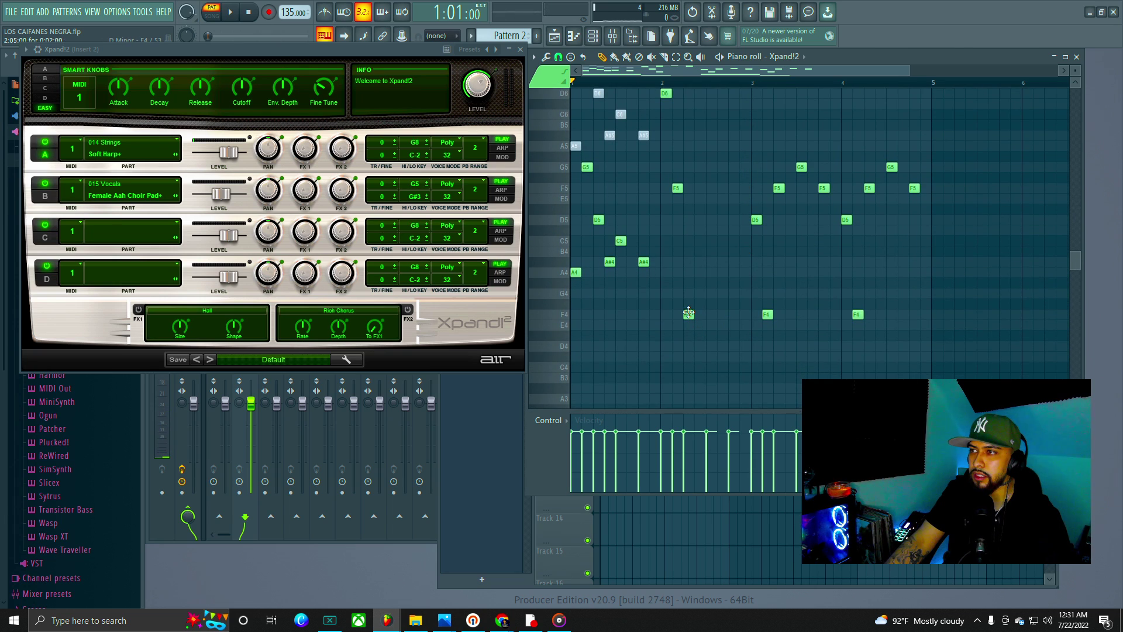
pyautogui.press('space')
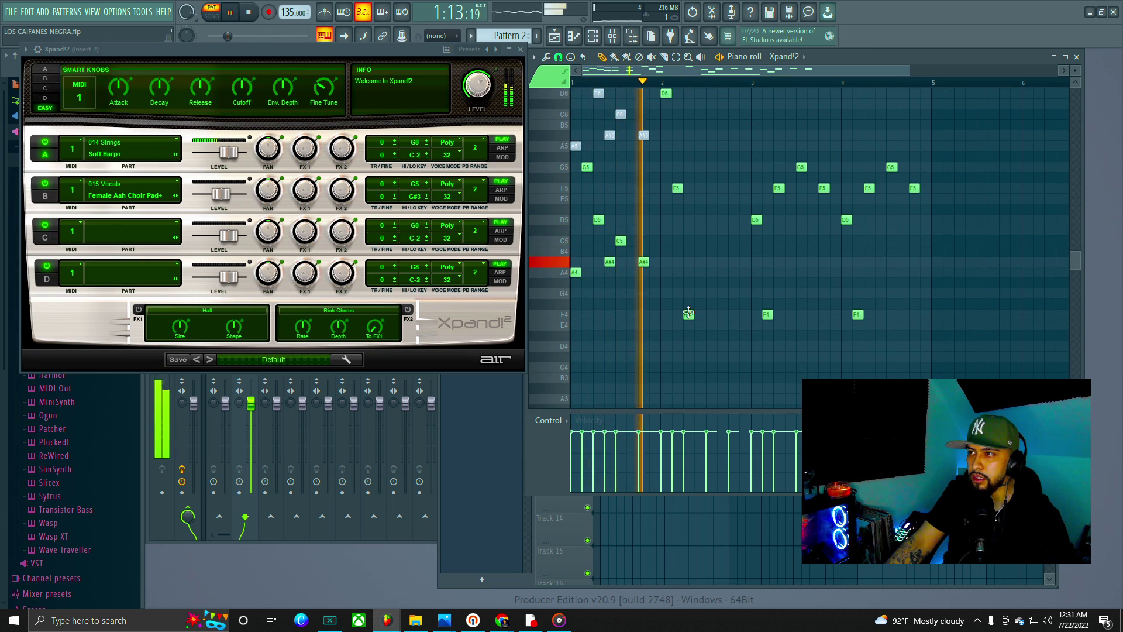
pyautogui.scroll(3, 721, 298)
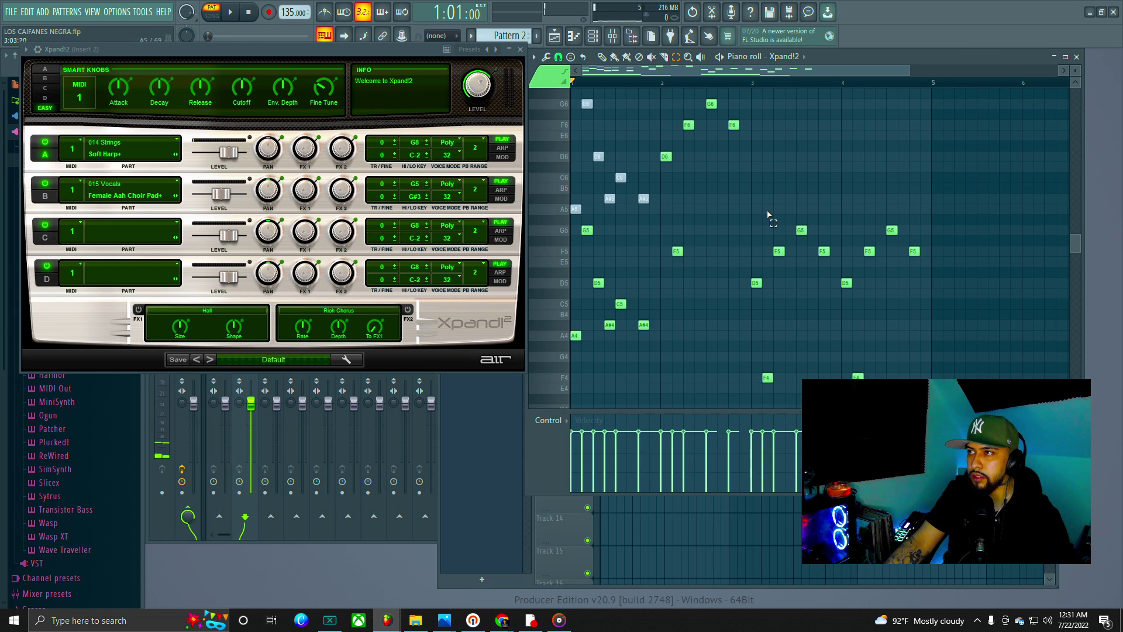
# Step: Duplicate the four highest bar 2 notes an octave lower, muting the originals and the neighbouring F5 note
pyautogui.scroll(3, 779, 199)
pyautogui.moveTo(680, 196); pyautogui.dragTo(669, 327)
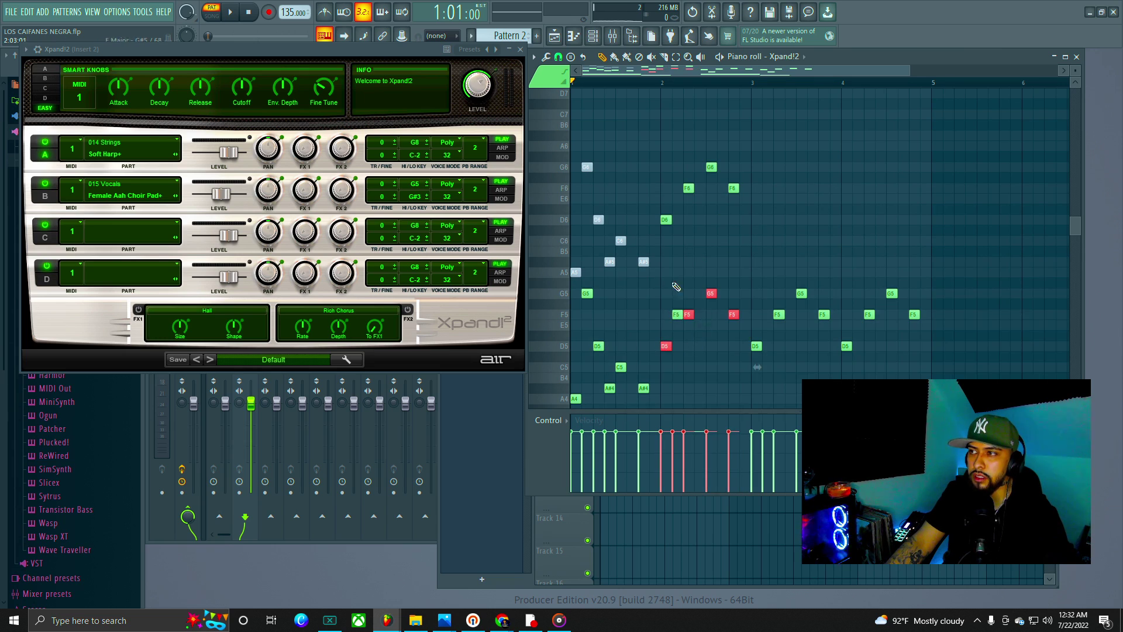
pyautogui.click(677, 314)
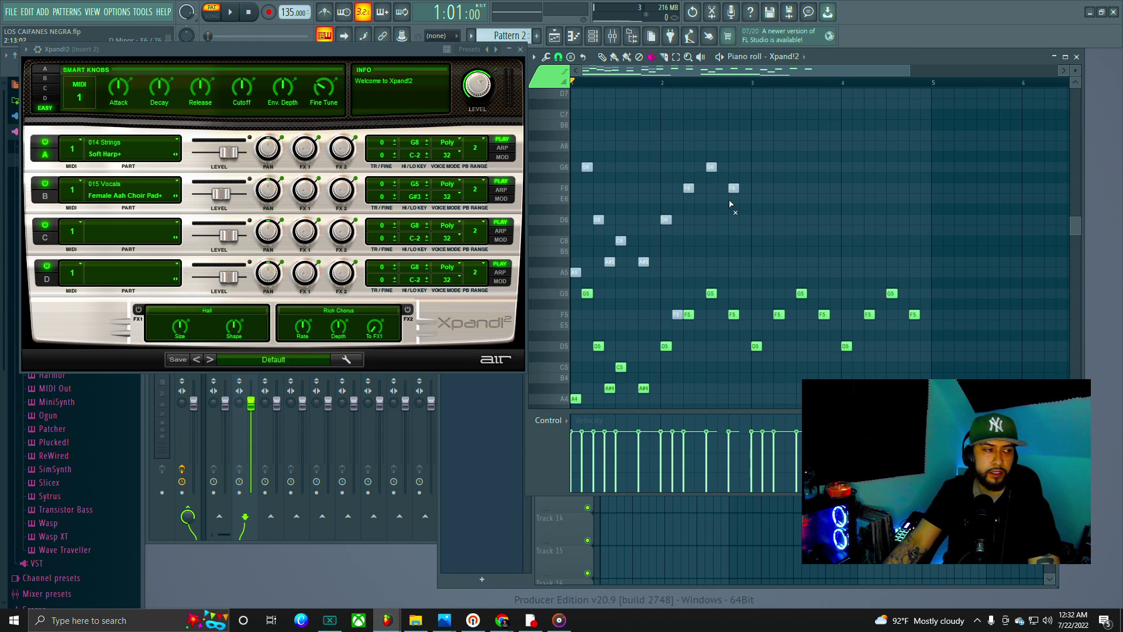
# Step: Audition the pattern with Xpand!2 Part B on and set Part B's high key to E7
pyautogui.press('space')
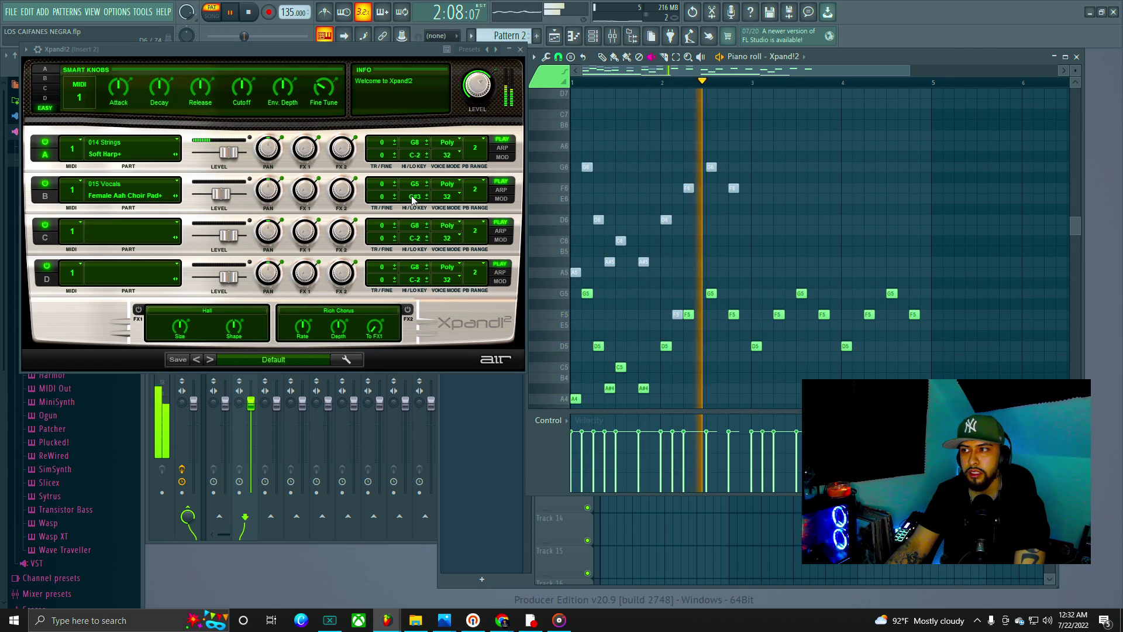
pyautogui.press('space')
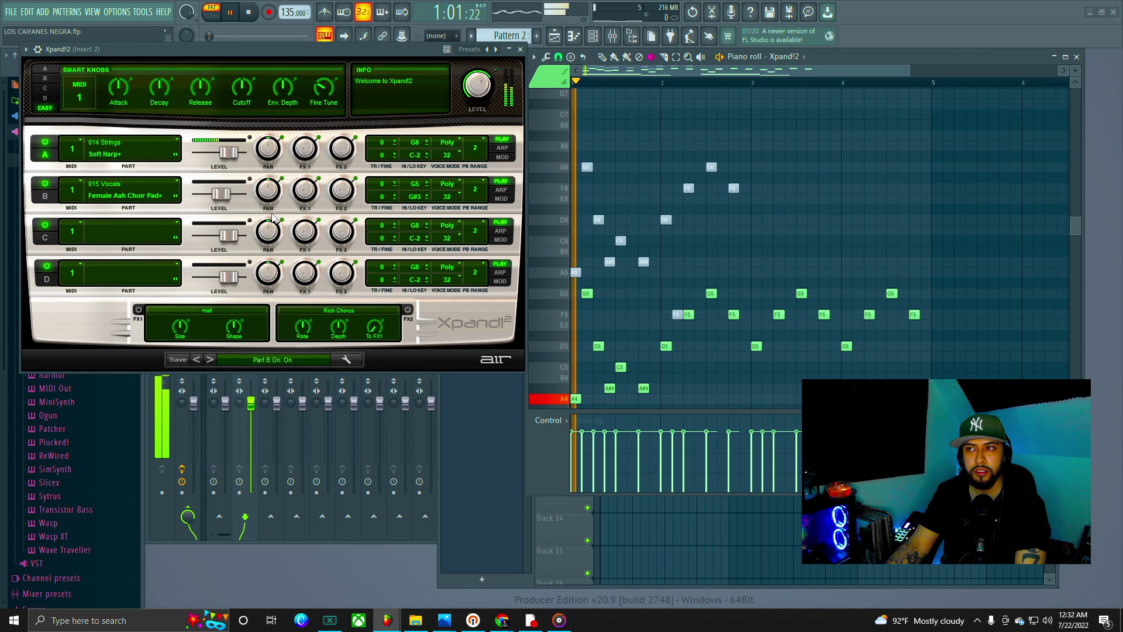
pyautogui.press('space')
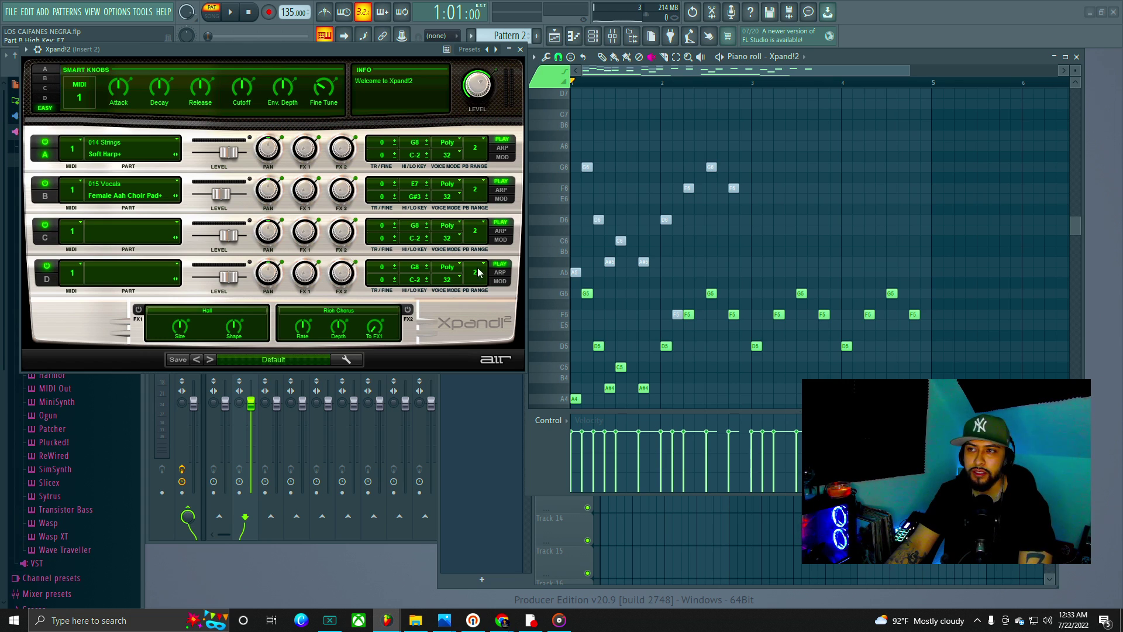
# Step: Play the pattern back and review the notes in the piano roll
pyautogui.scroll(-5, 679, 277)
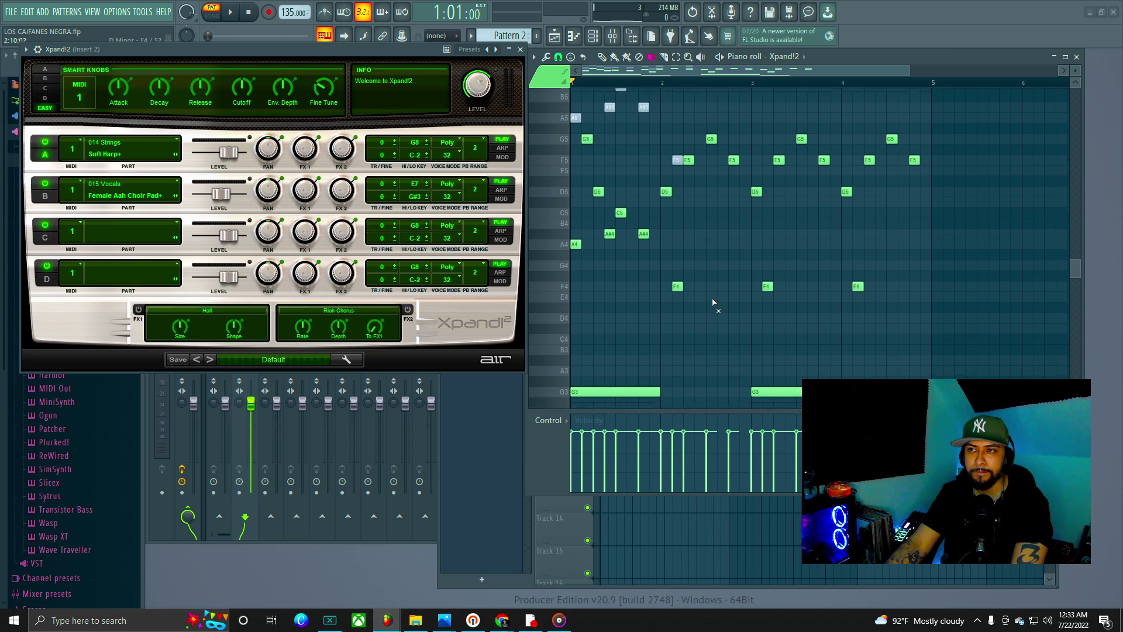
pyautogui.press('space')
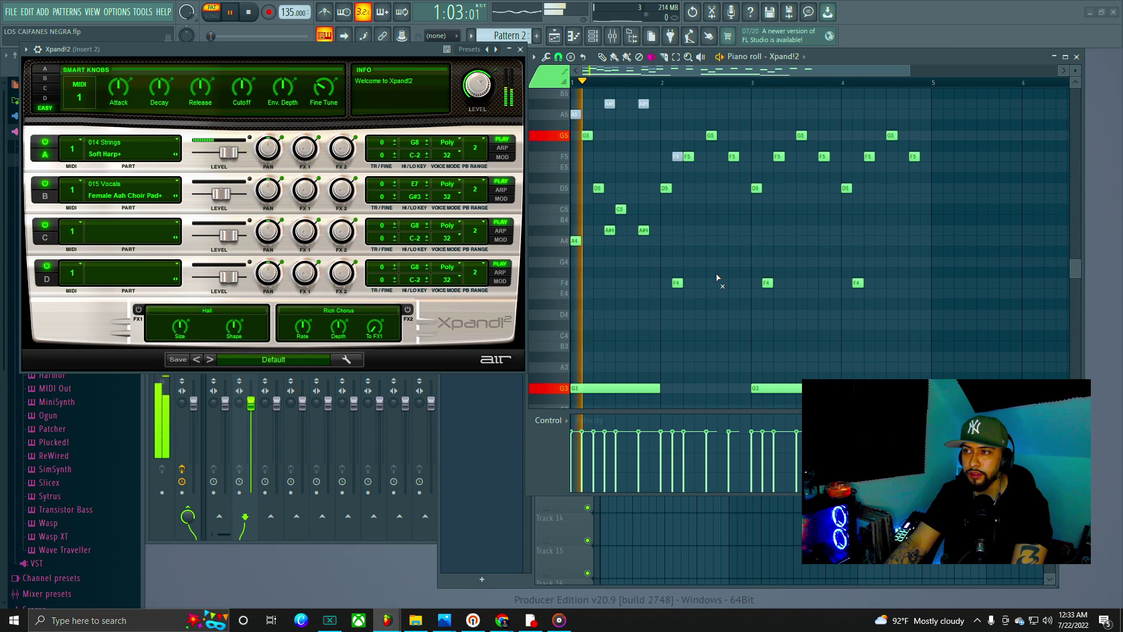
pyautogui.scroll(1, 731, 284)
pyautogui.scroll(1, 738, 283)
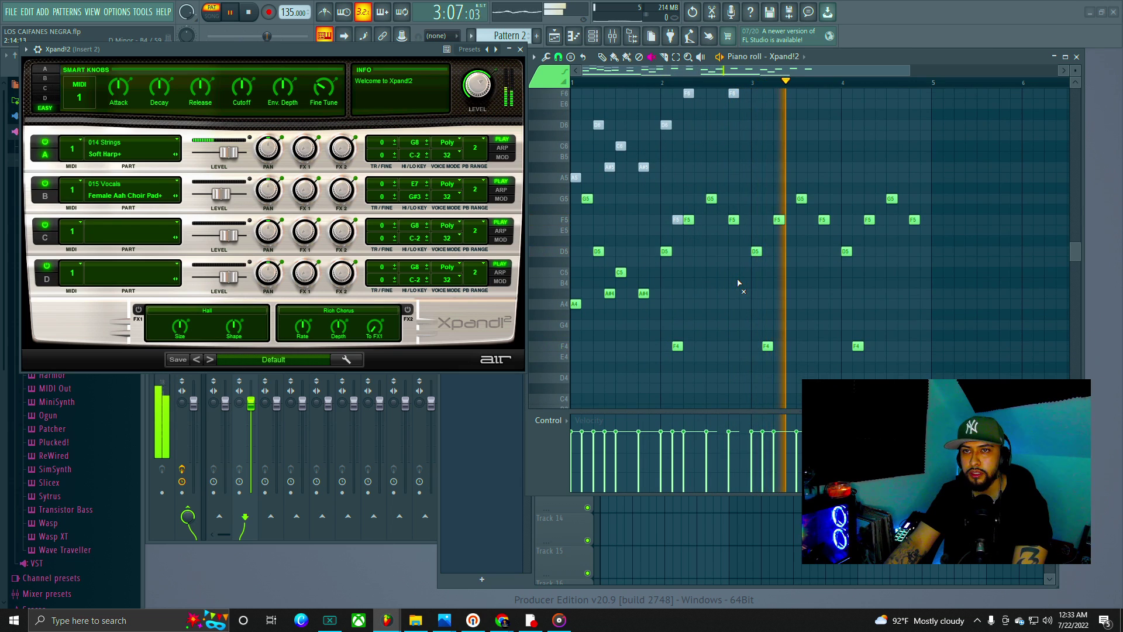
pyautogui.press('space')
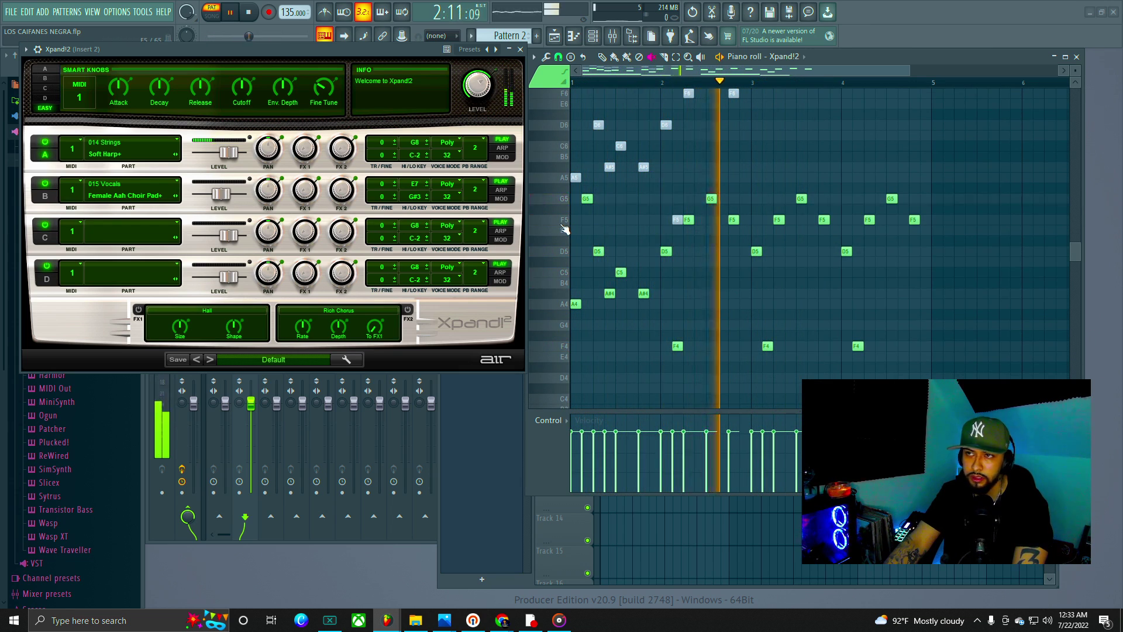
# Step: Lower Xpand!2 Part B's low key to F#2 while auditioning the pattern
pyautogui.press('space')
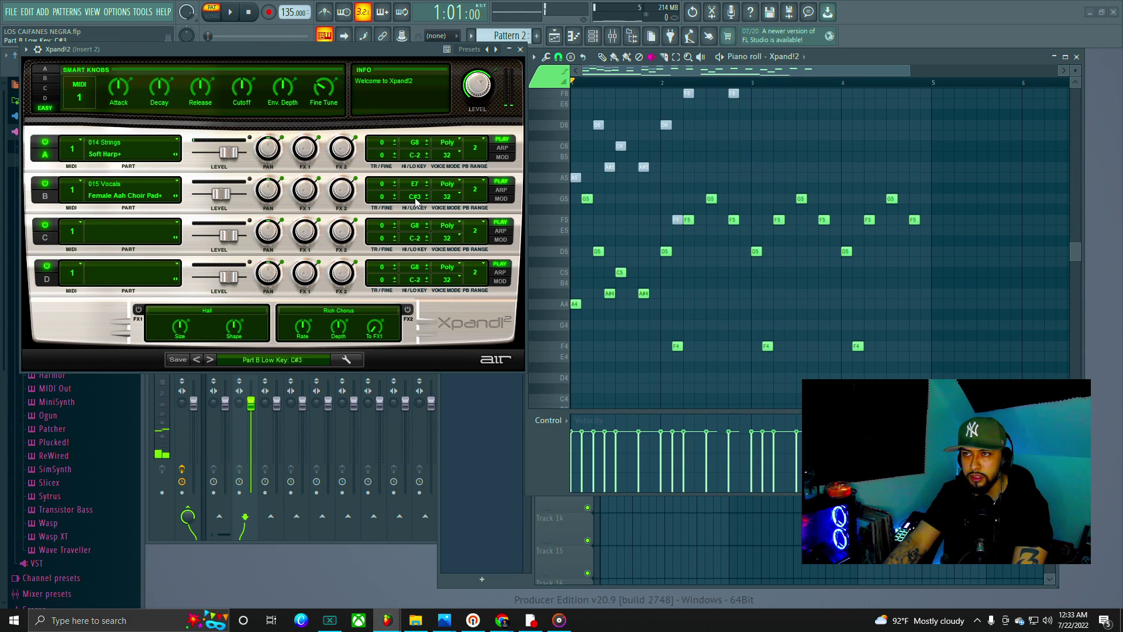
pyautogui.press('space')
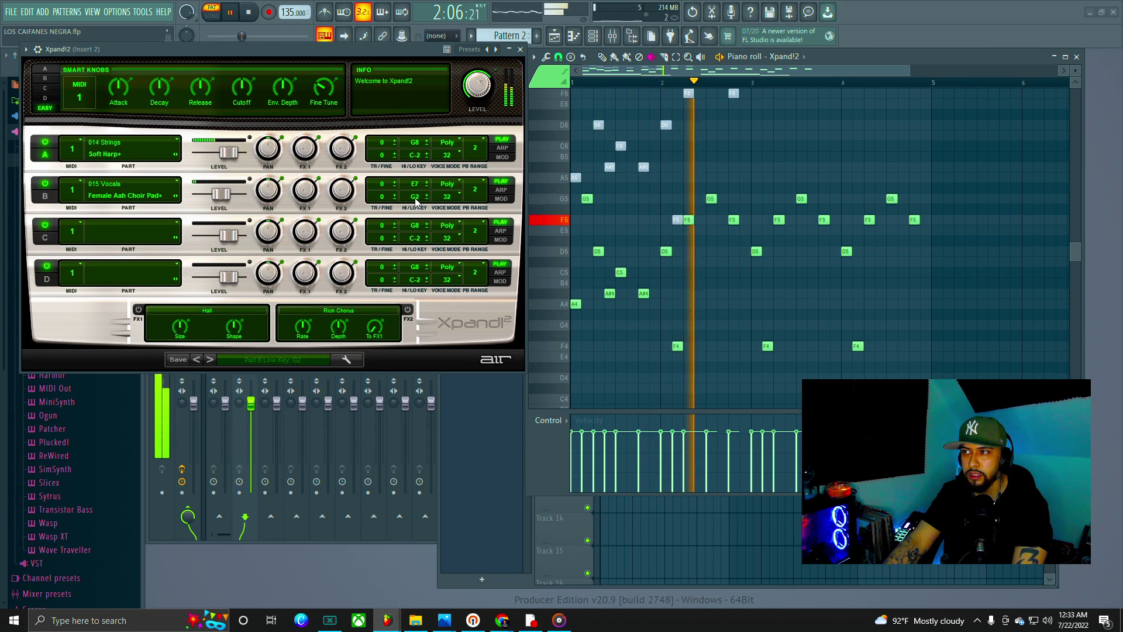
pyautogui.scroll(-1, 415, 197)
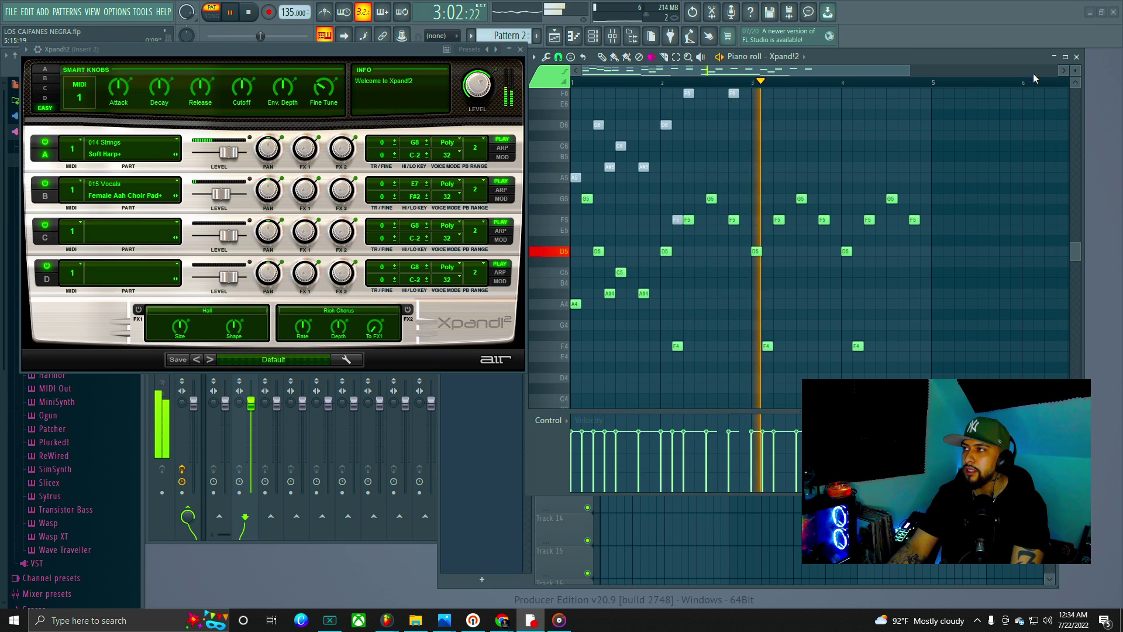
pyautogui.click(231, 13)
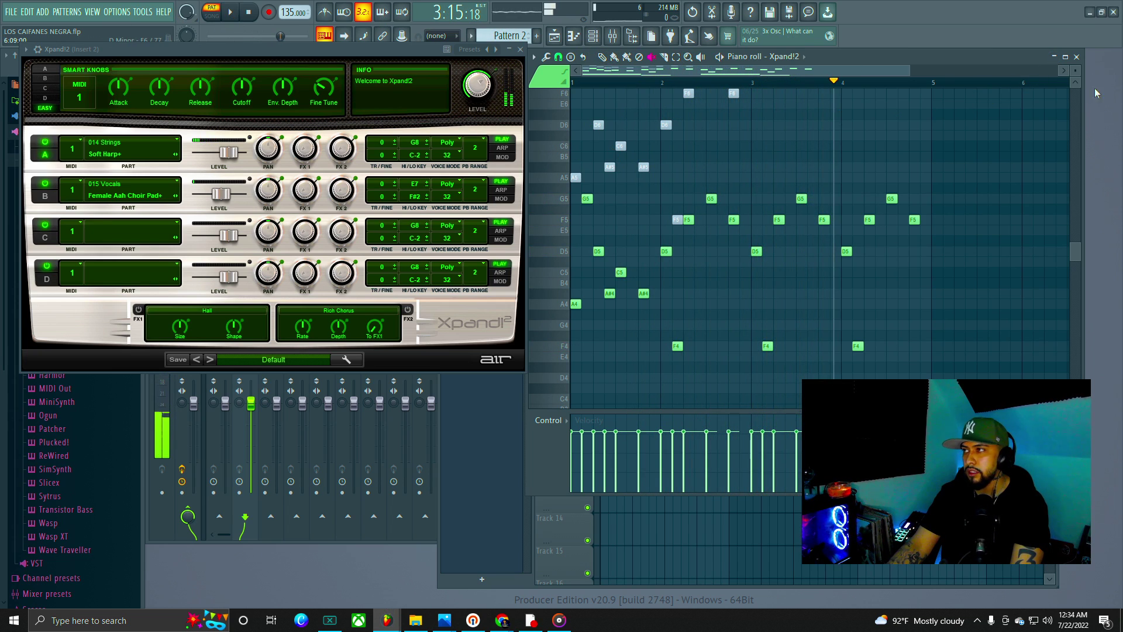
# Step: Minimize the piano roll to uncover the playlist and reposition the Xpand!2 window
pyautogui.click(1063, 57)
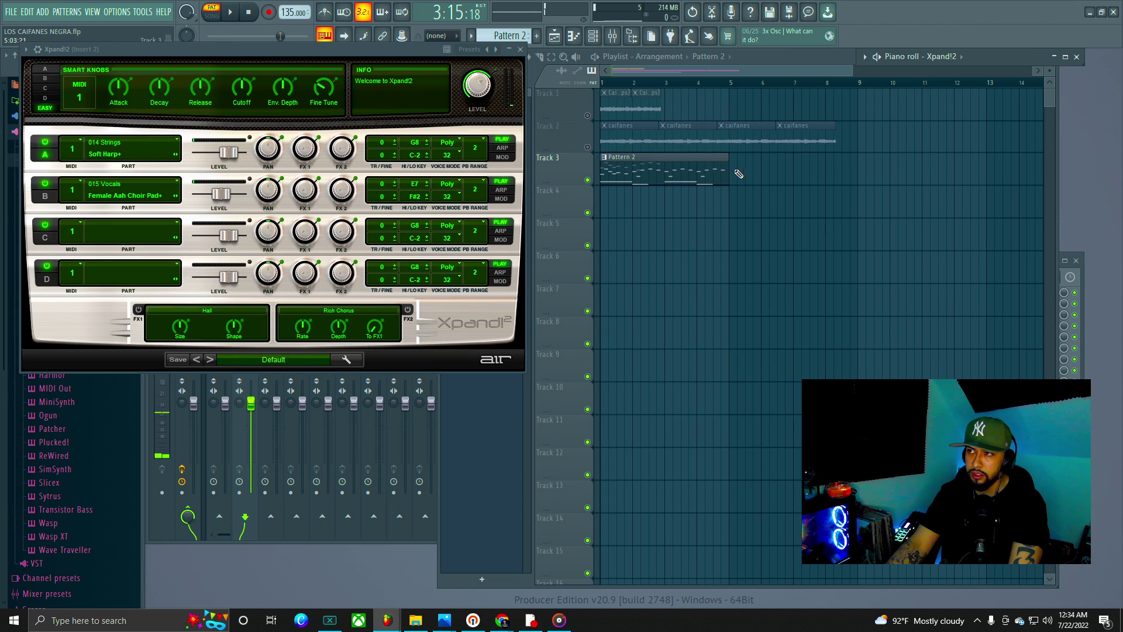
pyautogui.moveTo(421, 52); pyautogui.dragTo(420, 103)
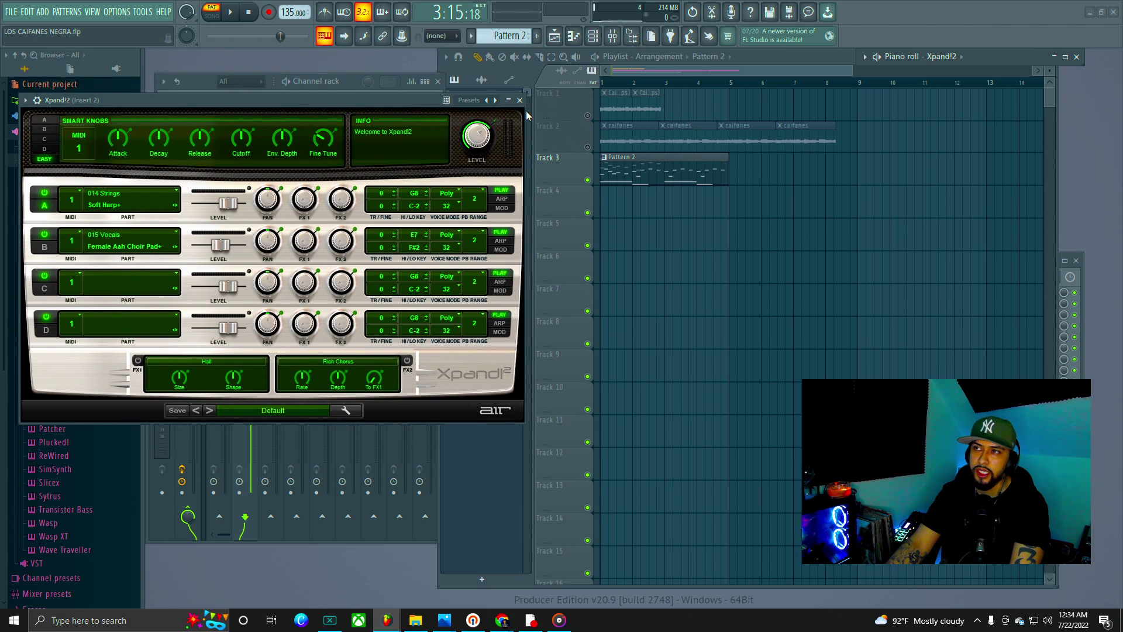
pyautogui.moveTo(525, 122); pyautogui.dragTo(528, 122)
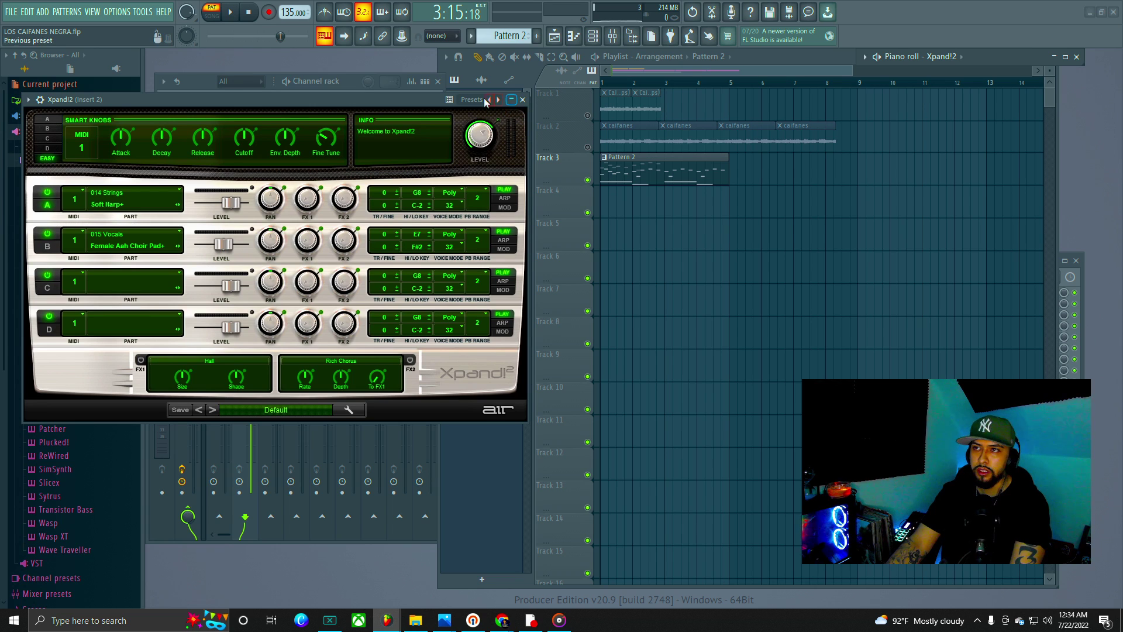
pyautogui.moveTo(429, 99)
pyautogui.mouseDown()
pyautogui.moveTo(408, 109)
pyautogui.moveTo(430, 150)
pyautogui.moveTo(437, 283)
pyautogui.moveTo(438, 86)
pyautogui.mouseUp()
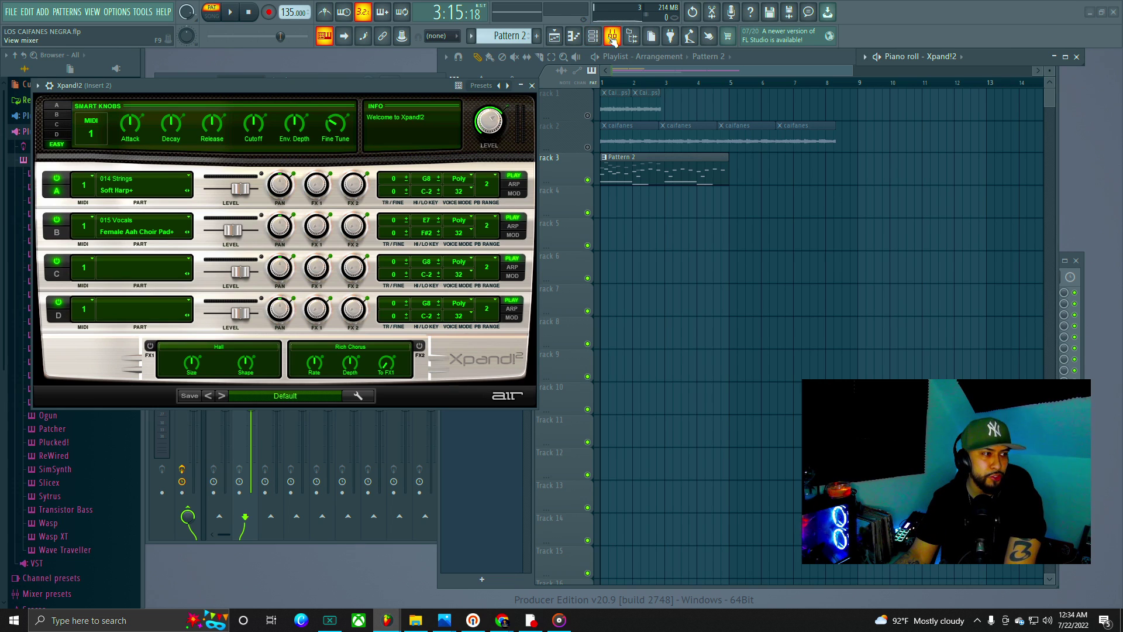
# Step: Add a new empty Pattern 3 and move the Xpand!2 window down to uncover the channel rack
pyautogui.press('space')
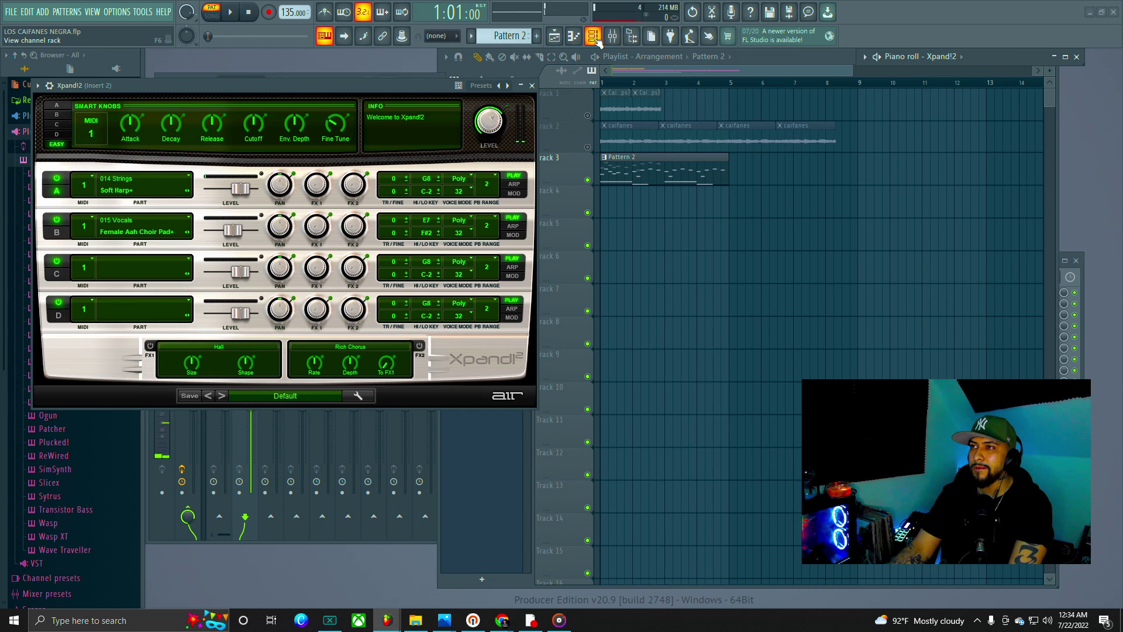
pyautogui.click(537, 35)
pyautogui.click(551, 51)
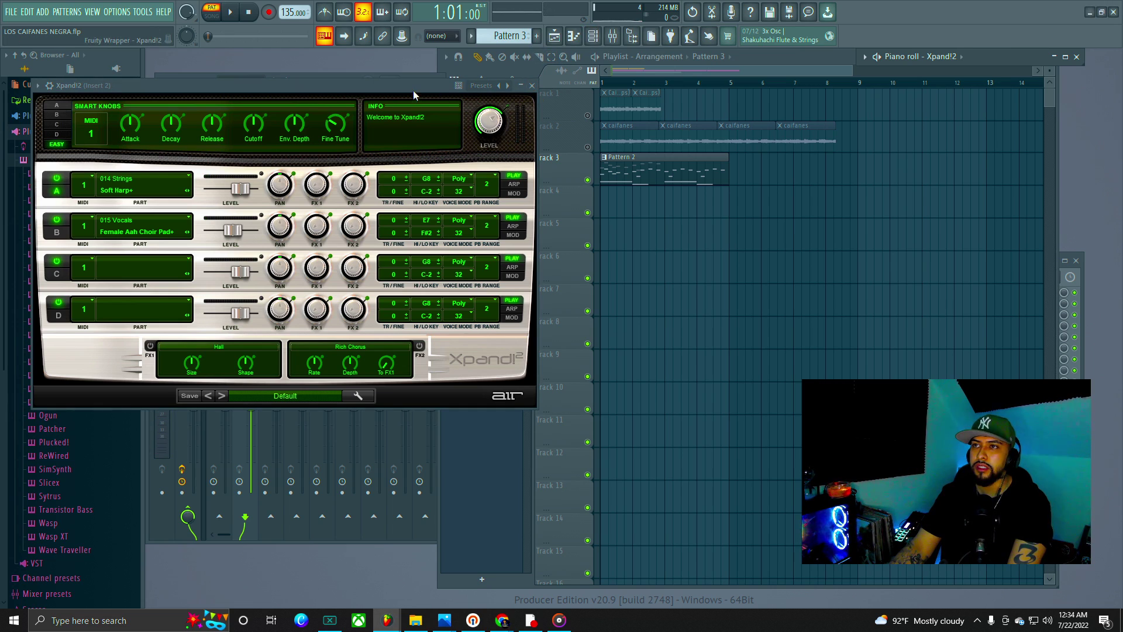
pyautogui.moveTo(414, 90); pyautogui.dragTo(429, 224)
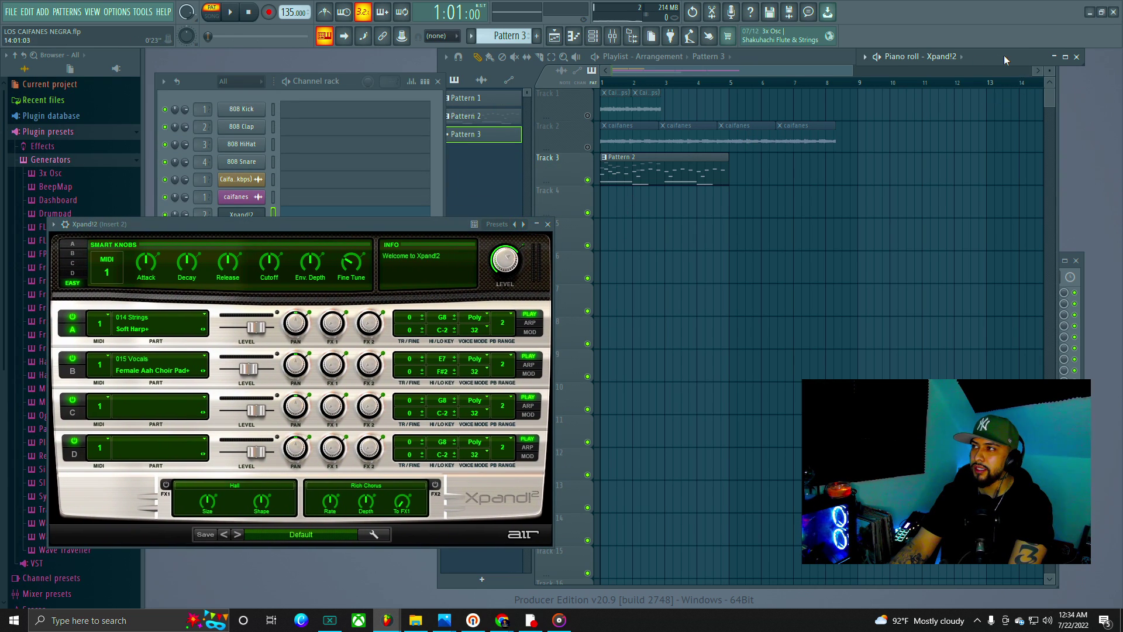
# Step: Bring the mixer forward and move it up so its track headers show above the Xpand!2 window
pyautogui.click(1065, 57)
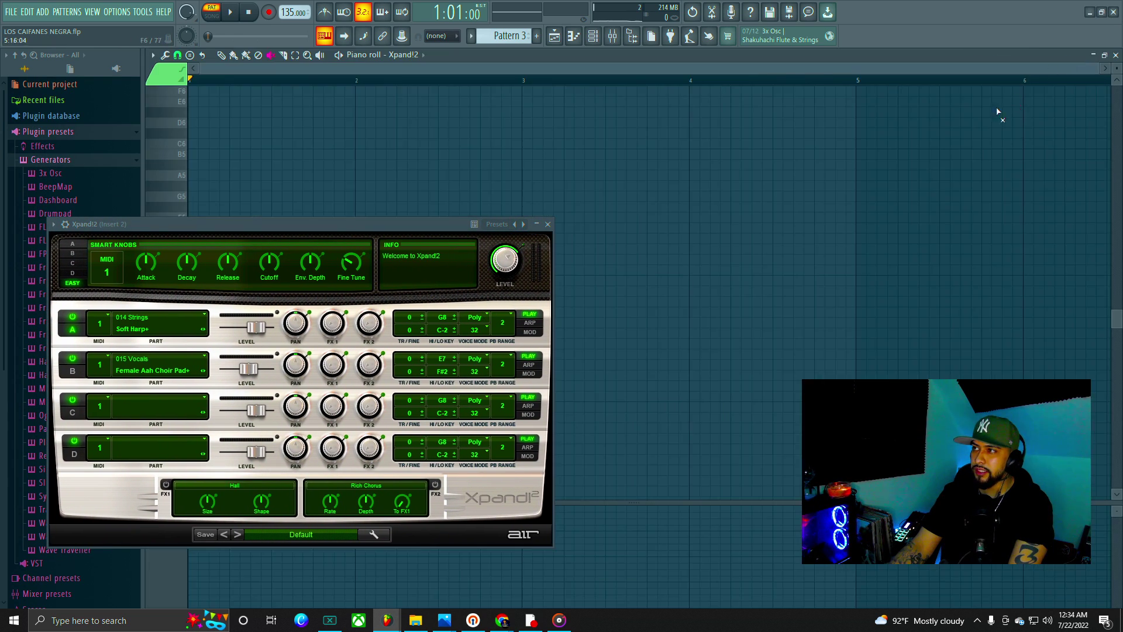
pyautogui.click(1116, 55)
pyautogui.moveTo(1080, 275); pyautogui.dragTo(1084, 273)
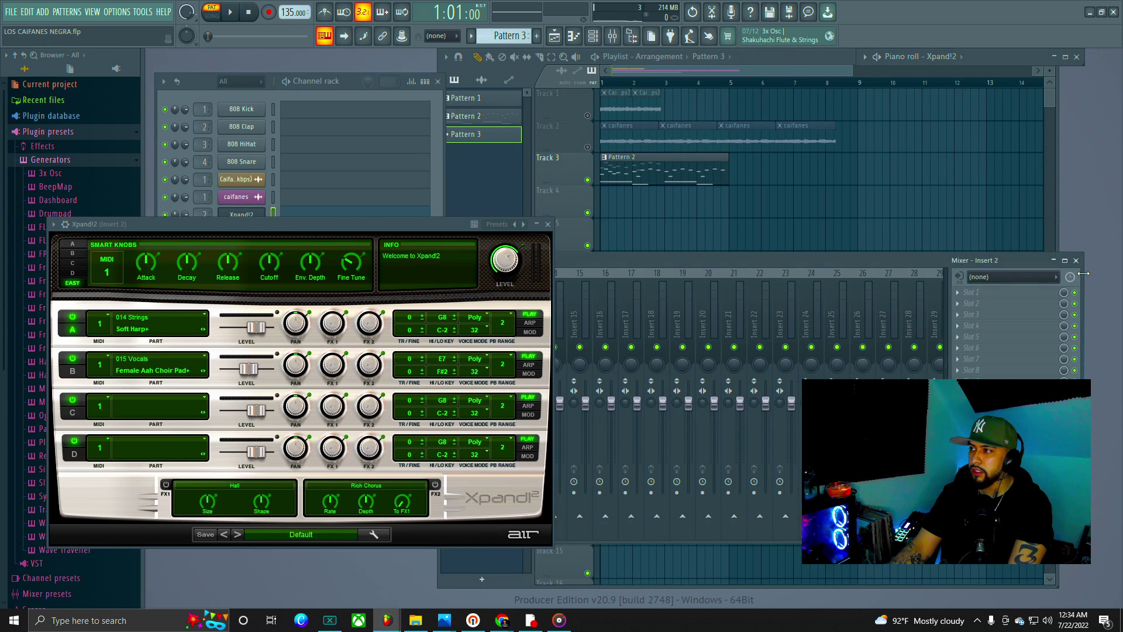
pyautogui.moveTo(597, 260); pyautogui.dragTo(611, 156)
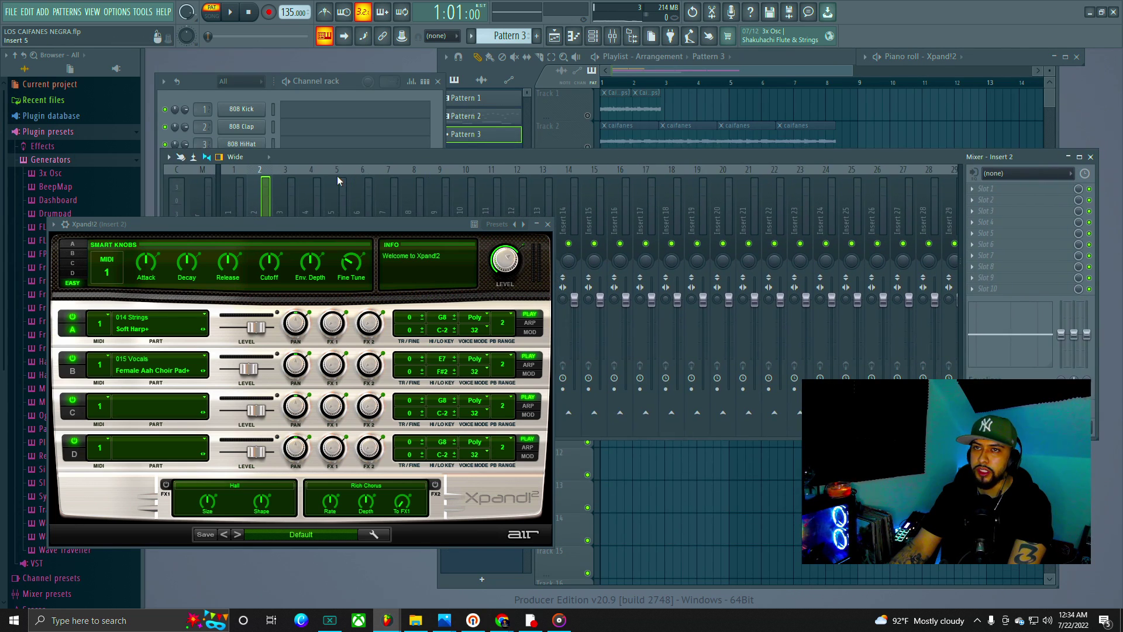
pyautogui.click(168, 157)
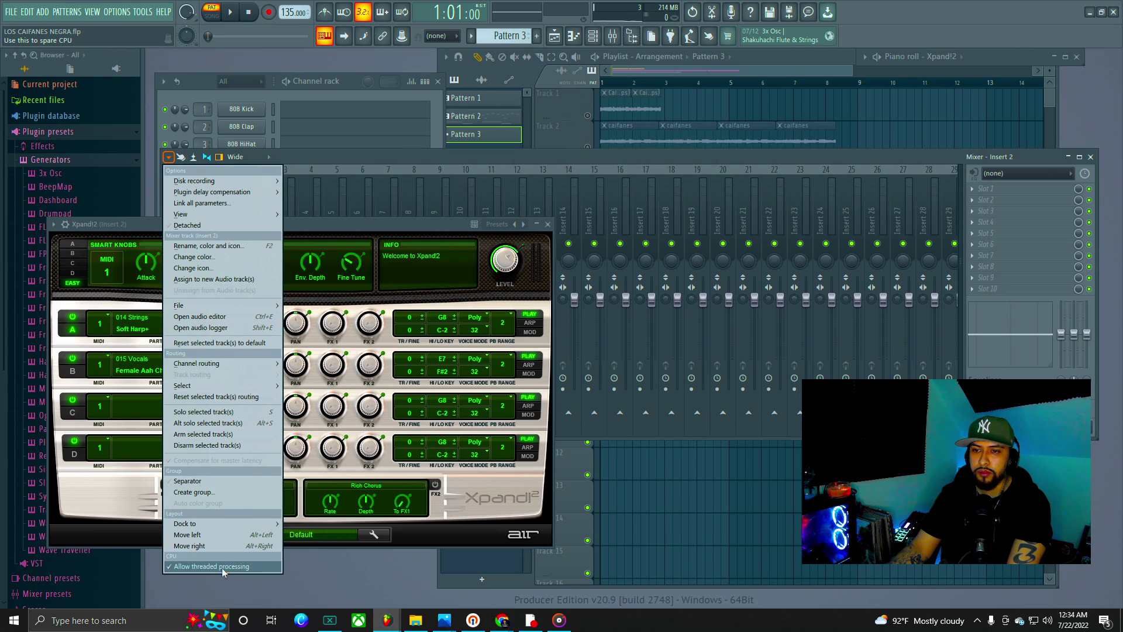
pyautogui.click(169, 159)
pyautogui.click(169, 158)
pyautogui.click(169, 158)
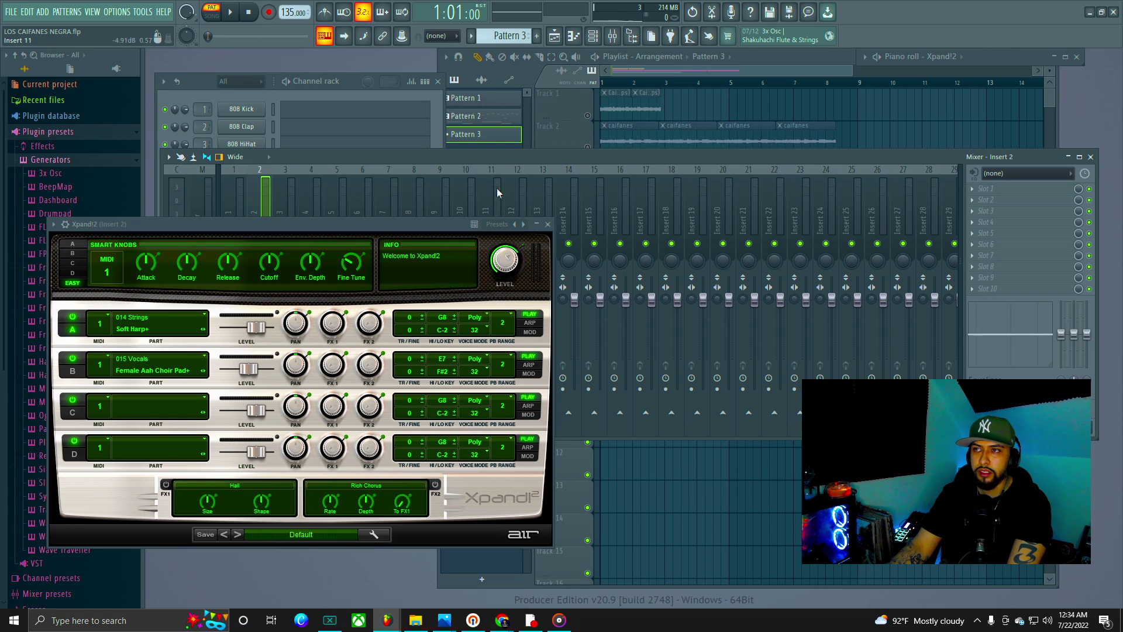
pyautogui.moveTo(511, 153); pyautogui.dragTo(513, 161)
pyautogui.click(174, 167)
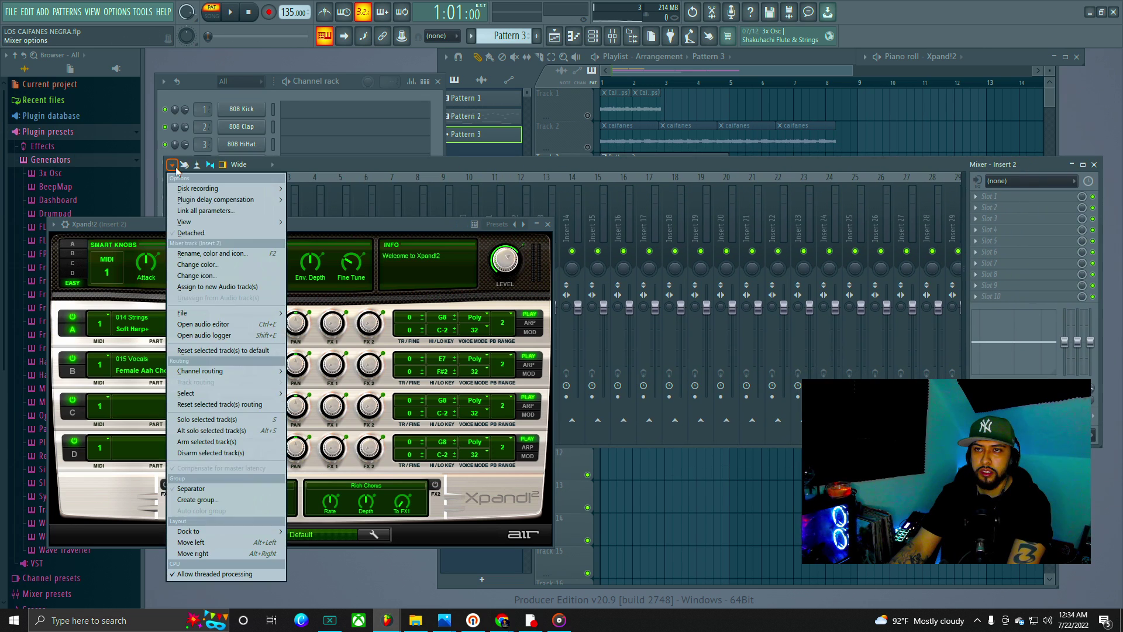
pyautogui.click(643, 170)
# Step: Detach the mixer window and place it in front of Xpand!2, just below the channel rack
pyautogui.moveTo(408, 223); pyautogui.dragTo(431, 264)
pyautogui.moveTo(533, 164); pyautogui.dragTo(371, 160)
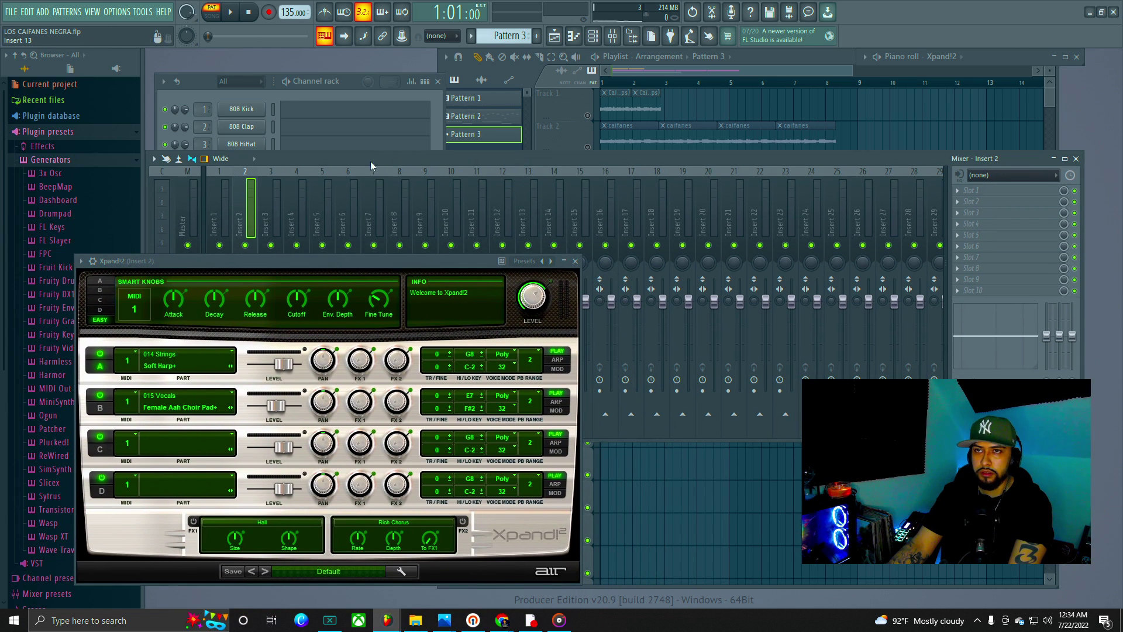
pyautogui.click(155, 159)
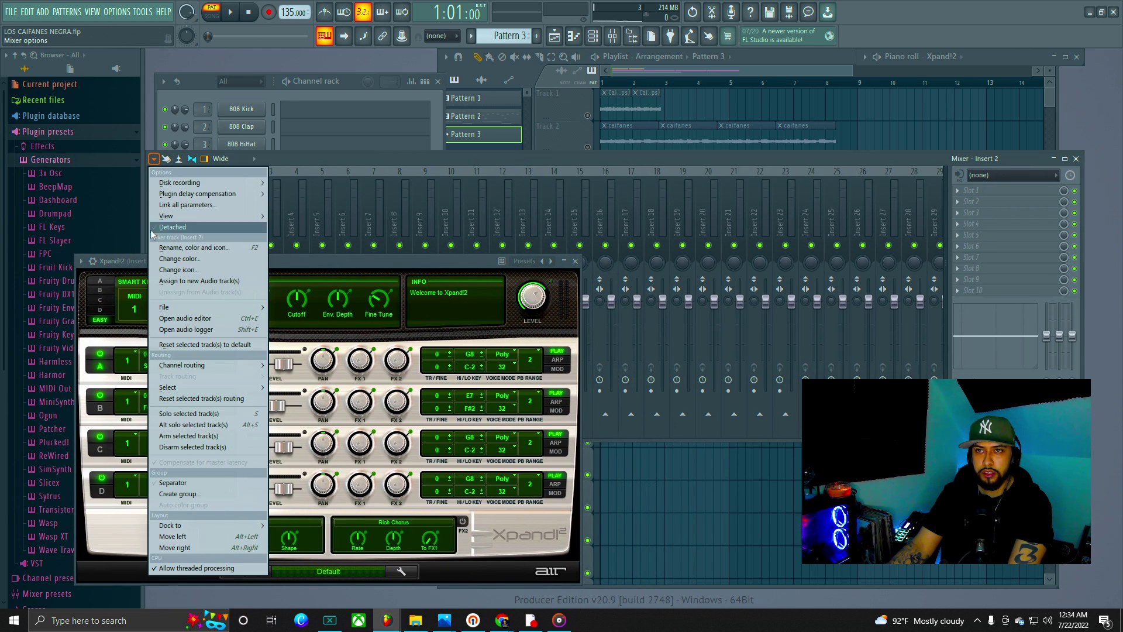
pyautogui.click(214, 228)
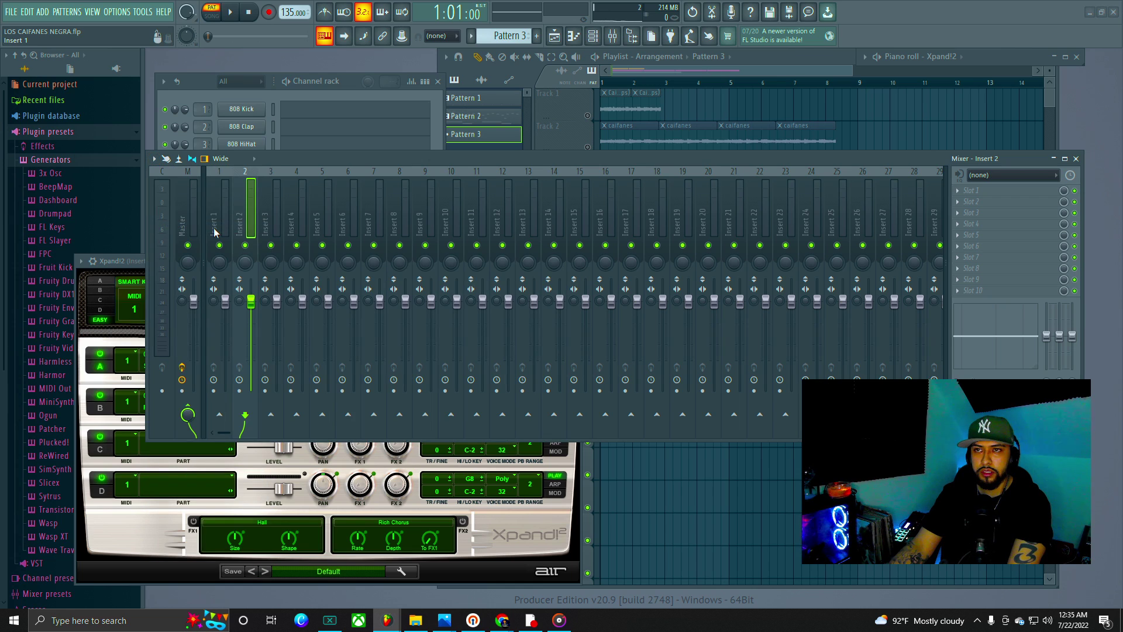
pyautogui.moveTo(331, 152); pyautogui.dragTo(307, 253)
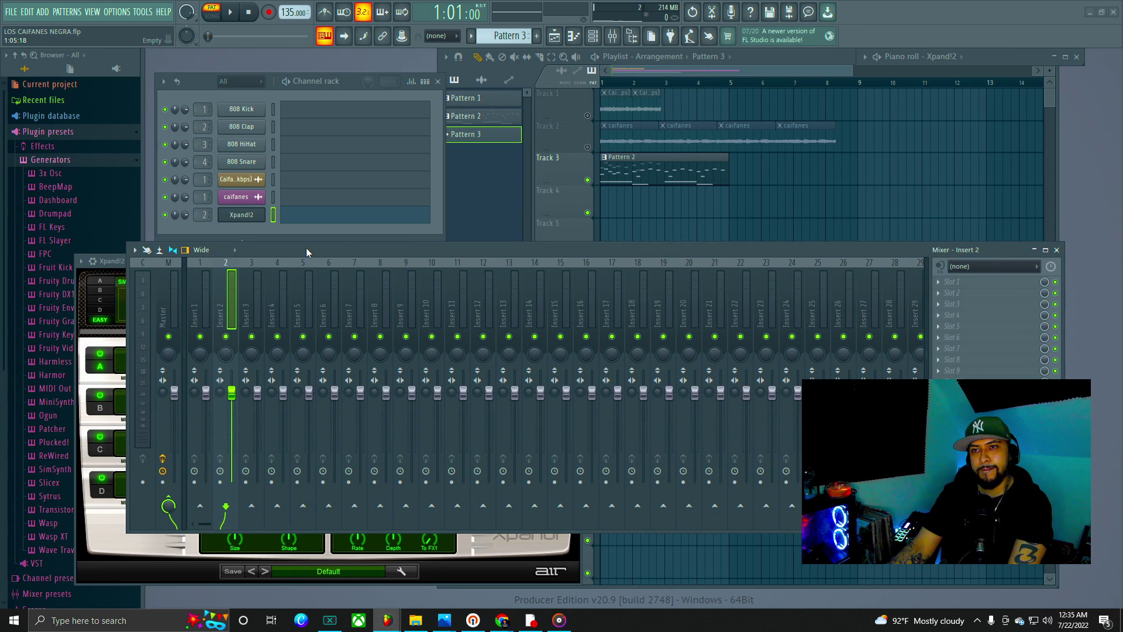
# Step: Load Gross Beat into the first effect slot of mixer Insert 2 and detach its window
pyautogui.click(983, 285)
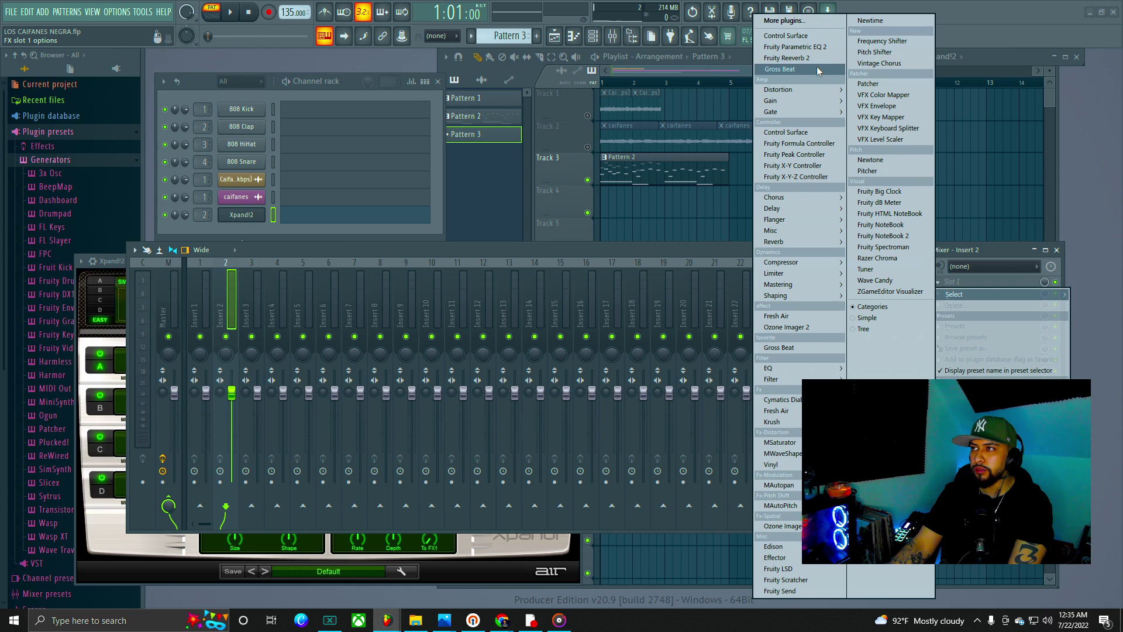
pyautogui.click(818, 70)
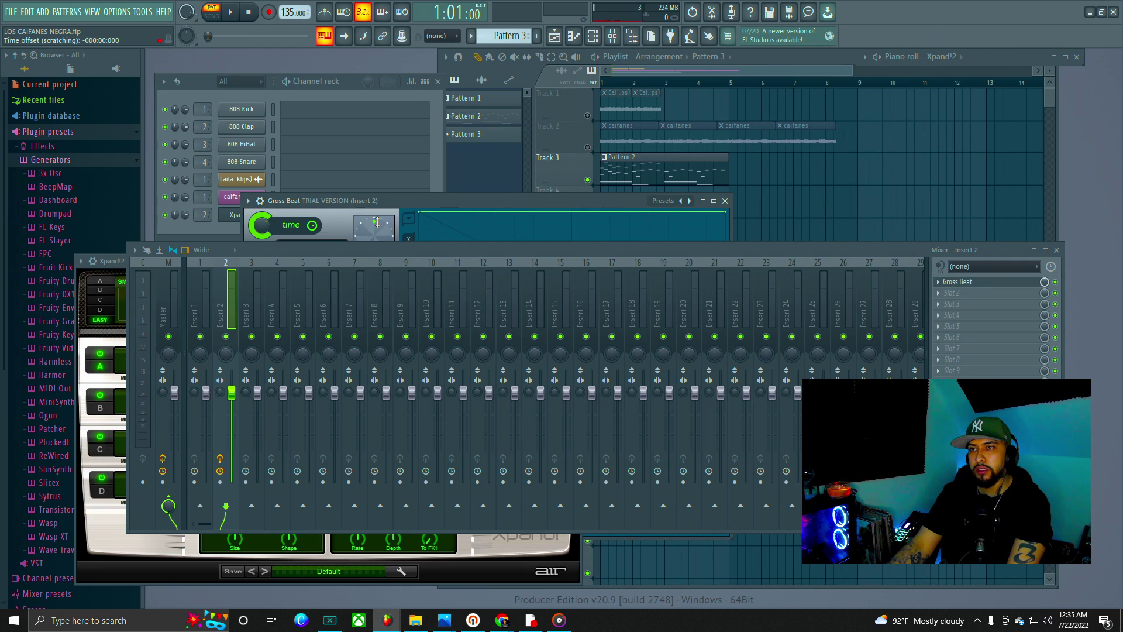
pyautogui.click(248, 200)
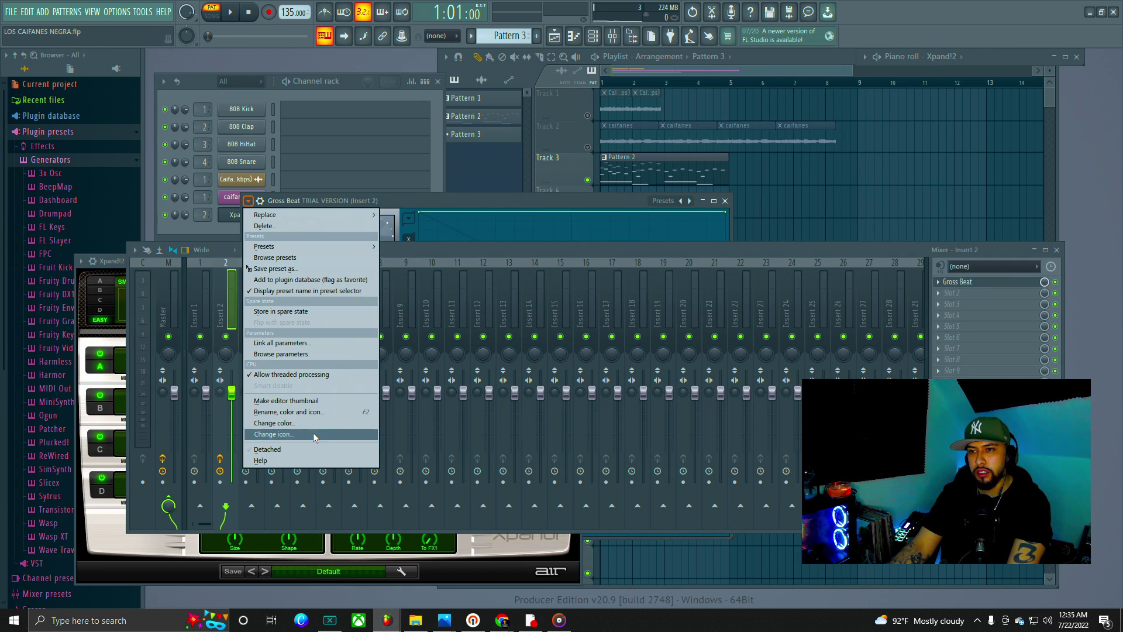
pyautogui.click(294, 451)
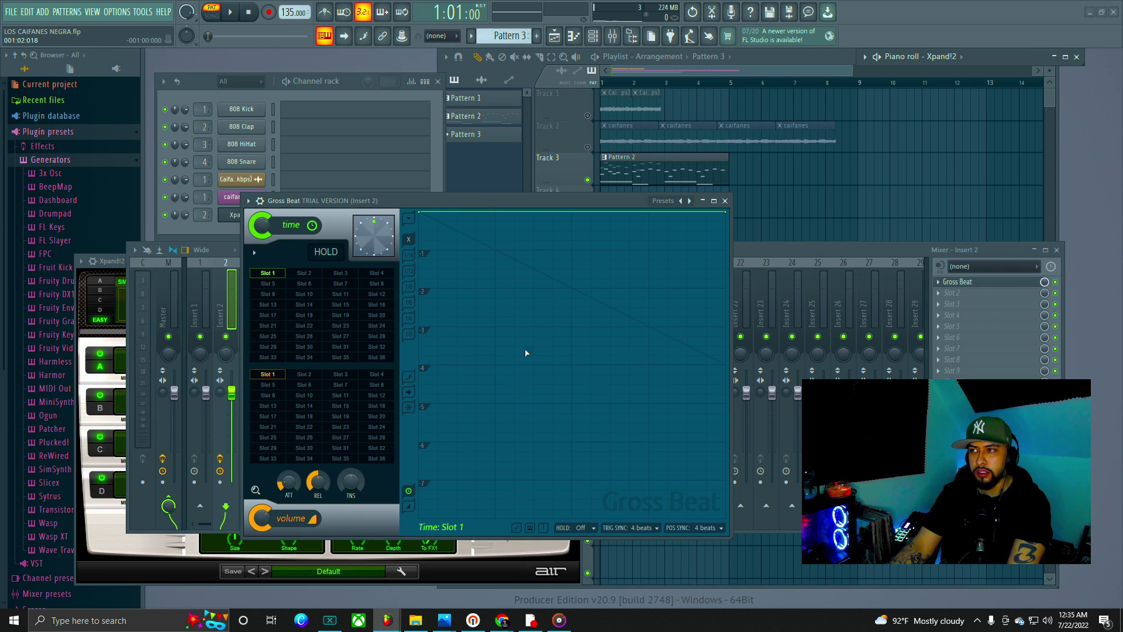
# Step: Load Gross Beat's Momentary preset and activate its 1/2 Speed time slot
pyautogui.click(664, 202)
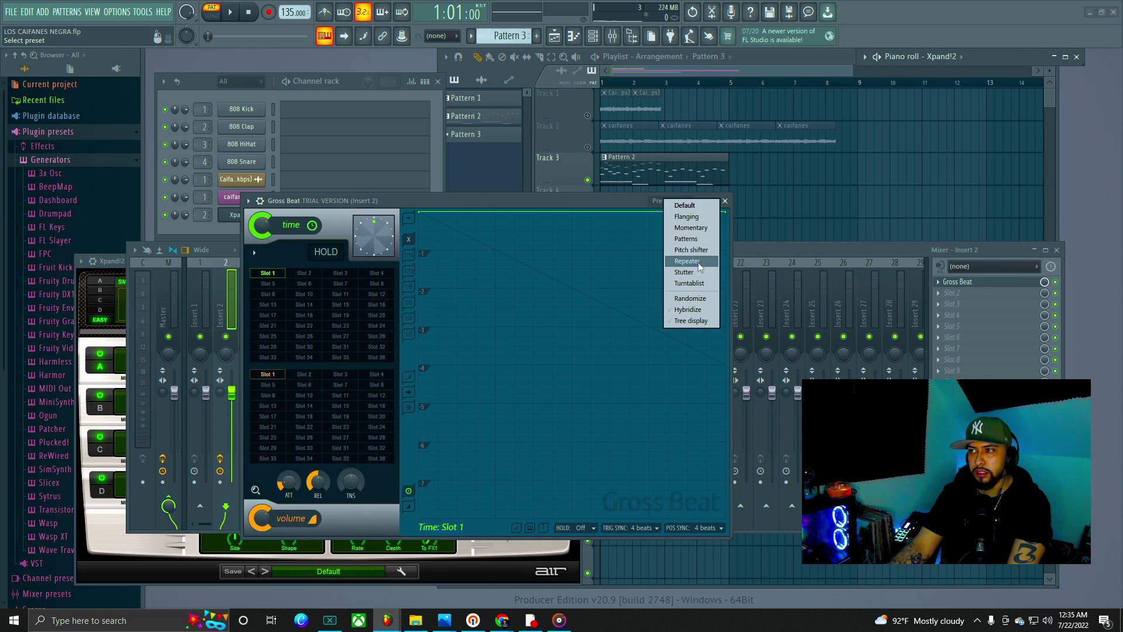
pyautogui.click(691, 228)
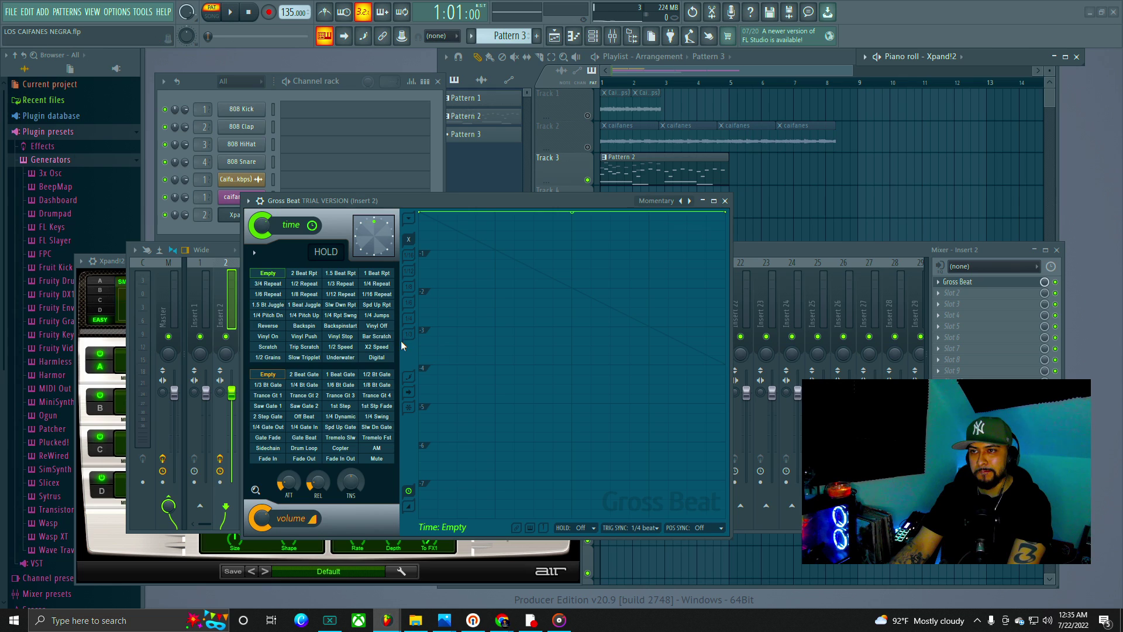
pyautogui.click(348, 349)
# Step: Try playback in pattern mode, then switch to song mode and play the arrangement through Gross Beat
pyautogui.press('space')
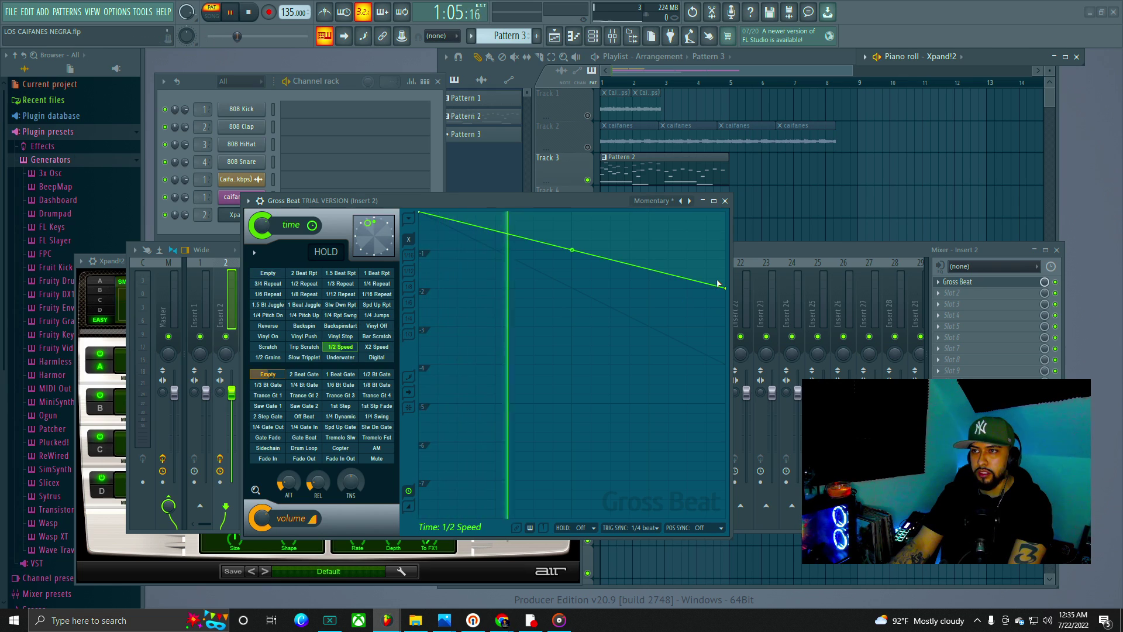
pyautogui.press('space')
pyautogui.click(211, 17)
pyautogui.press('space')
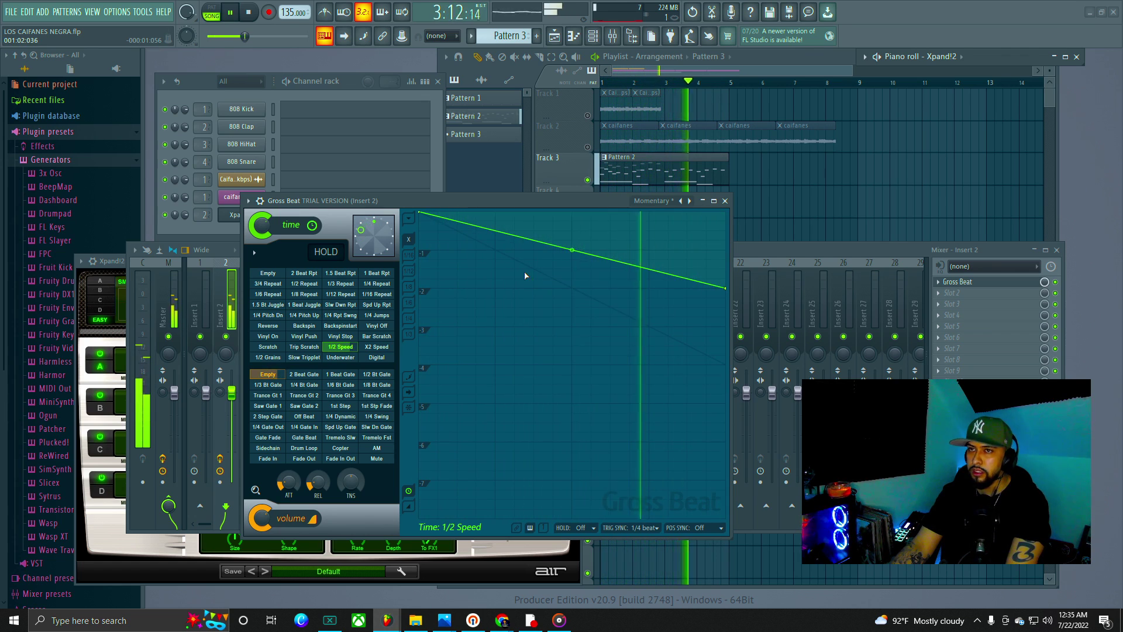
pyautogui.press('space')
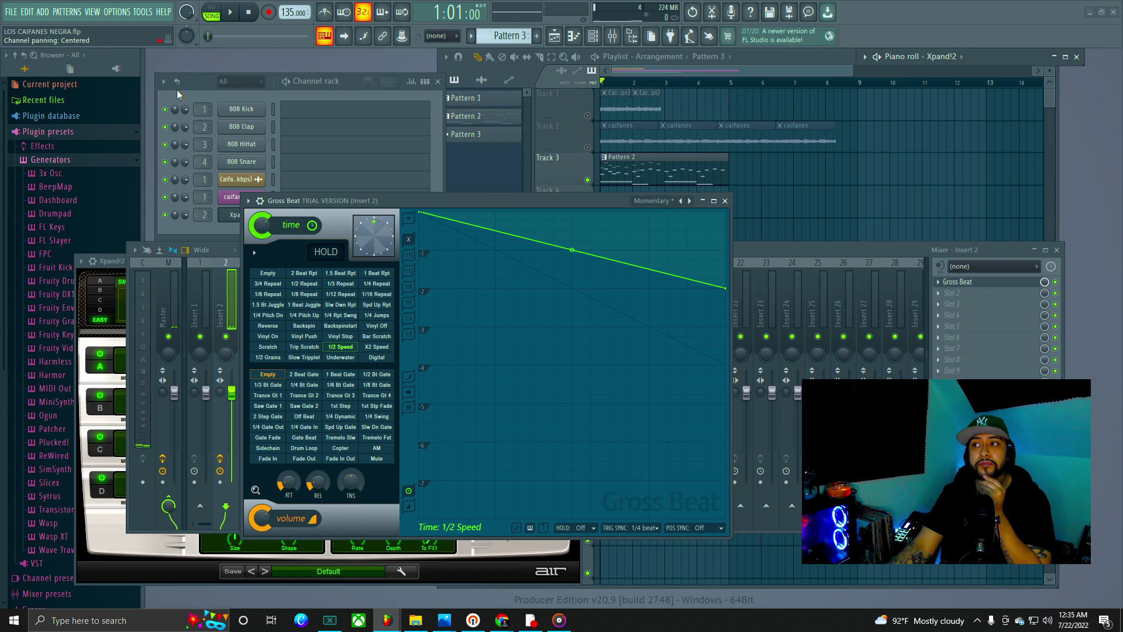
# Step: Undo the last Gross Beat time slot change and disable the Gross Beat effect on mixer Insert 2
pyautogui.click(29, 16)
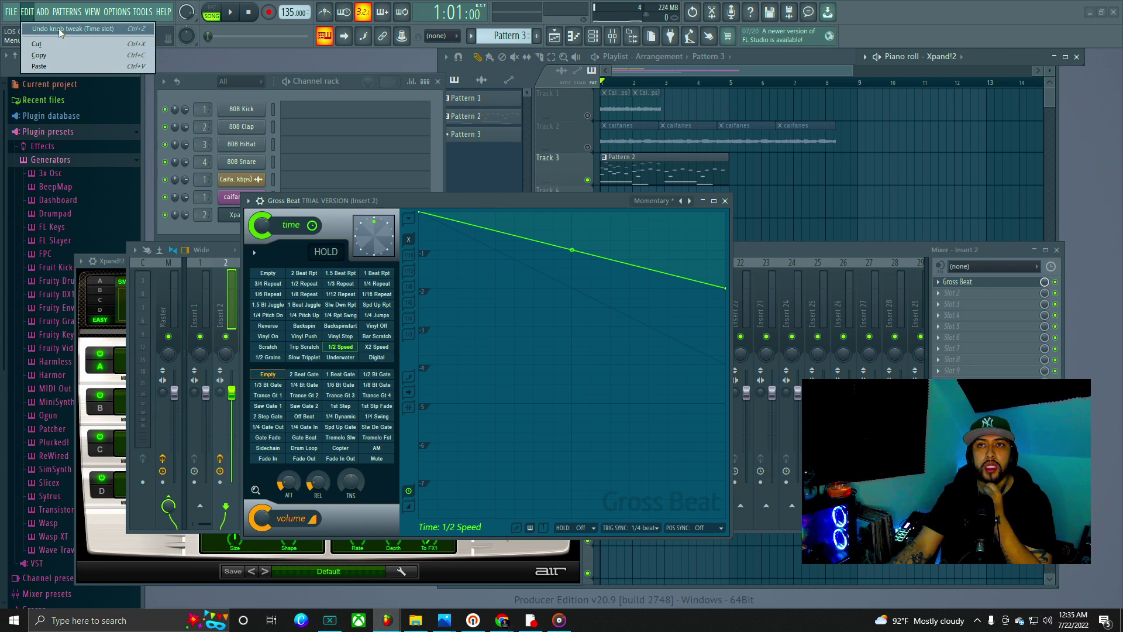
pyautogui.click(58, 31)
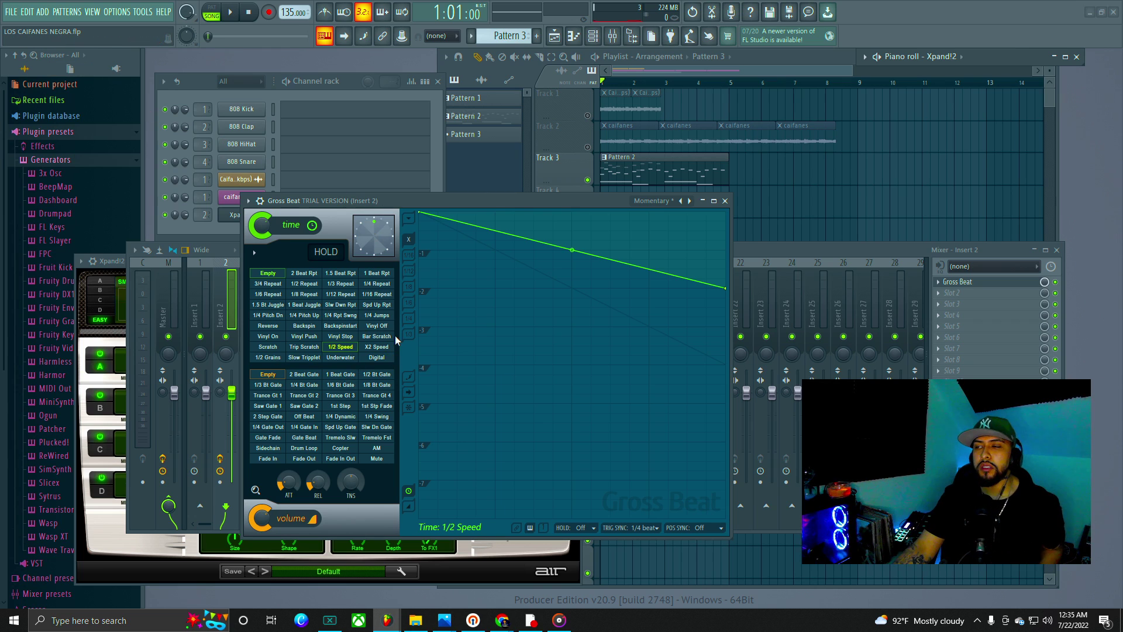
pyautogui.moveTo(609, 200)
pyautogui.mouseDown()
pyautogui.moveTo(618, 248)
pyautogui.moveTo(623, 186)
pyautogui.mouseUp()
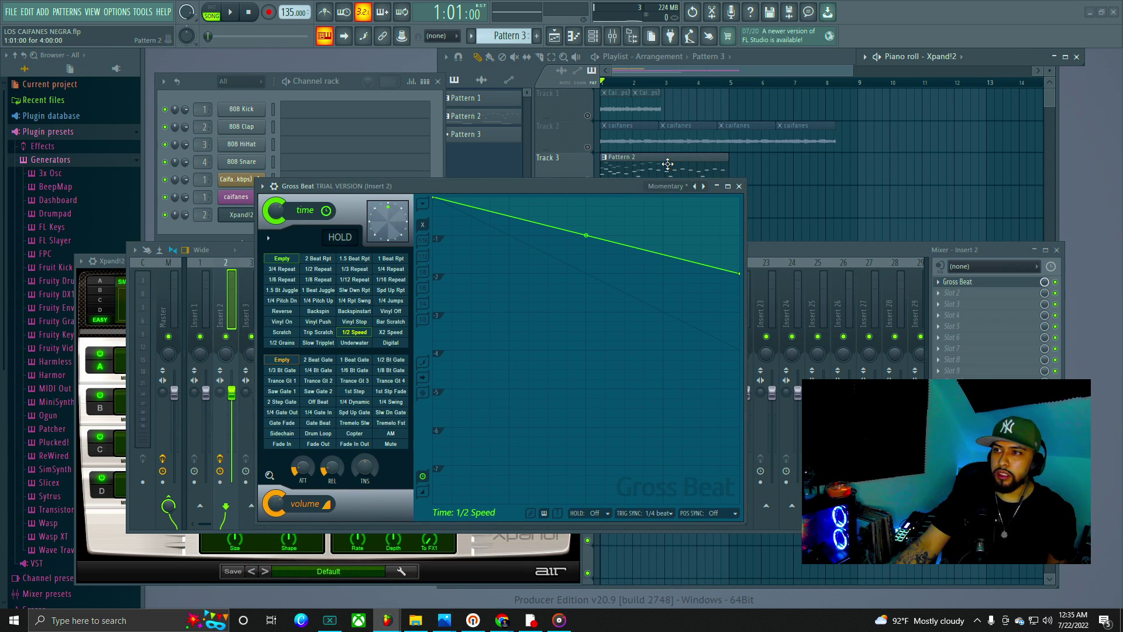
pyautogui.click(1056, 282)
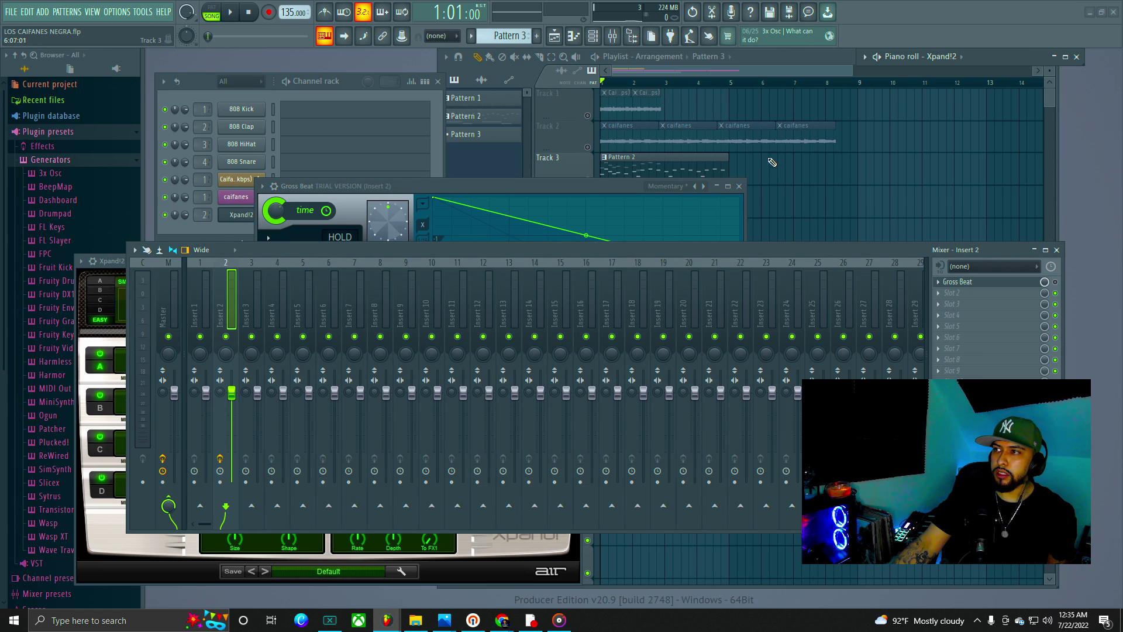
# Step: Return to Pattern 2 and clear the mixer and Gross Beat windows away from the channel rack and Xpand!2
pyautogui.click(734, 163)
pyautogui.rightClick(753, 168)
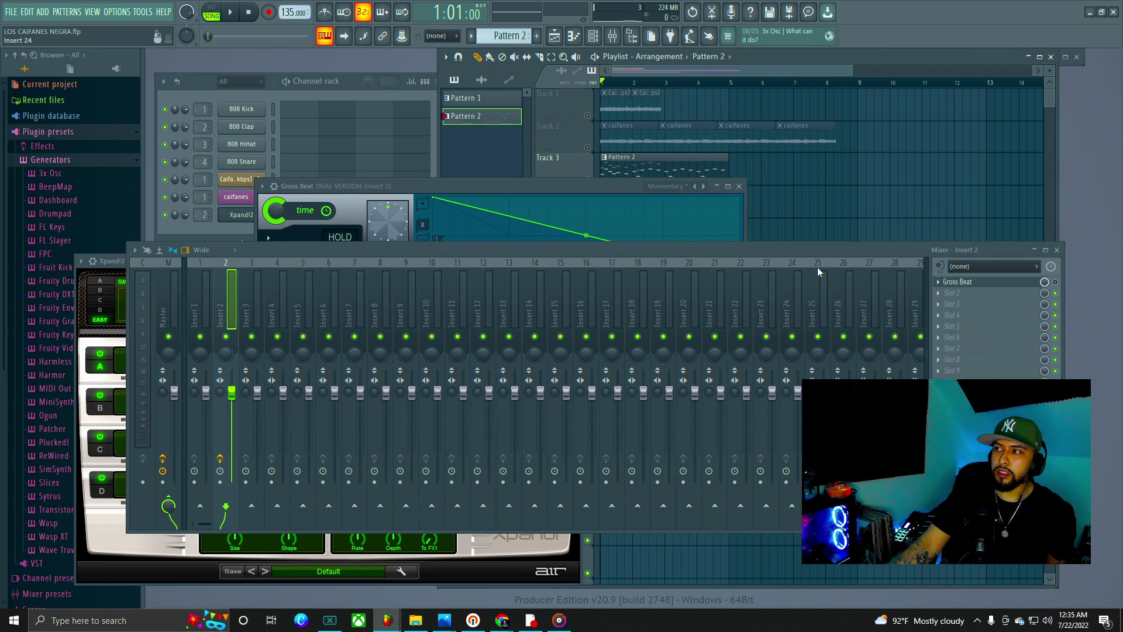
pyautogui.click(1034, 250)
pyautogui.moveTo(959, 250); pyautogui.dragTo(873, 272)
pyautogui.moveTo(593, 187); pyautogui.dragTo(968, 228)
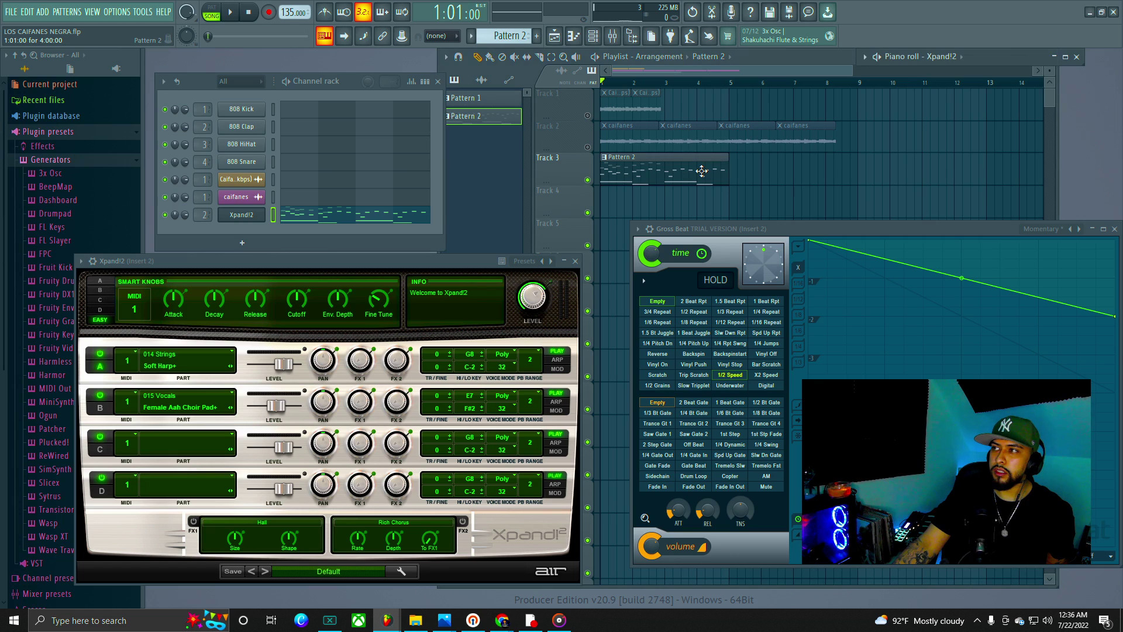
# Step: Move the Xpand!2 window just below the channel rack, clear of Gross Beat and the playlist clips
pyautogui.click(1065, 56)
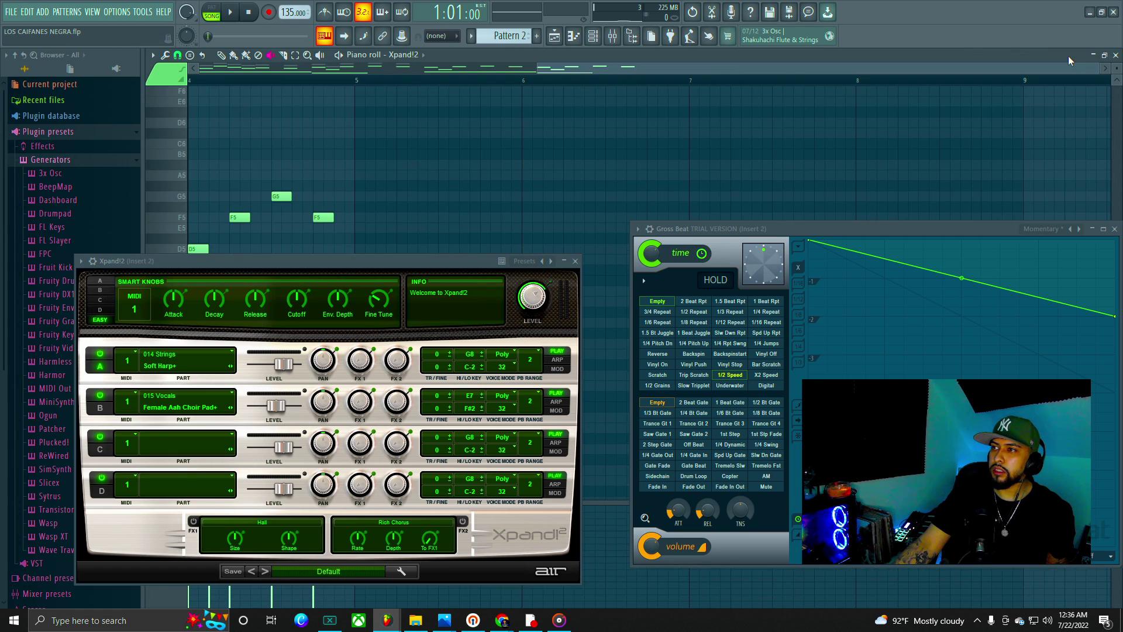
pyautogui.click(1105, 56)
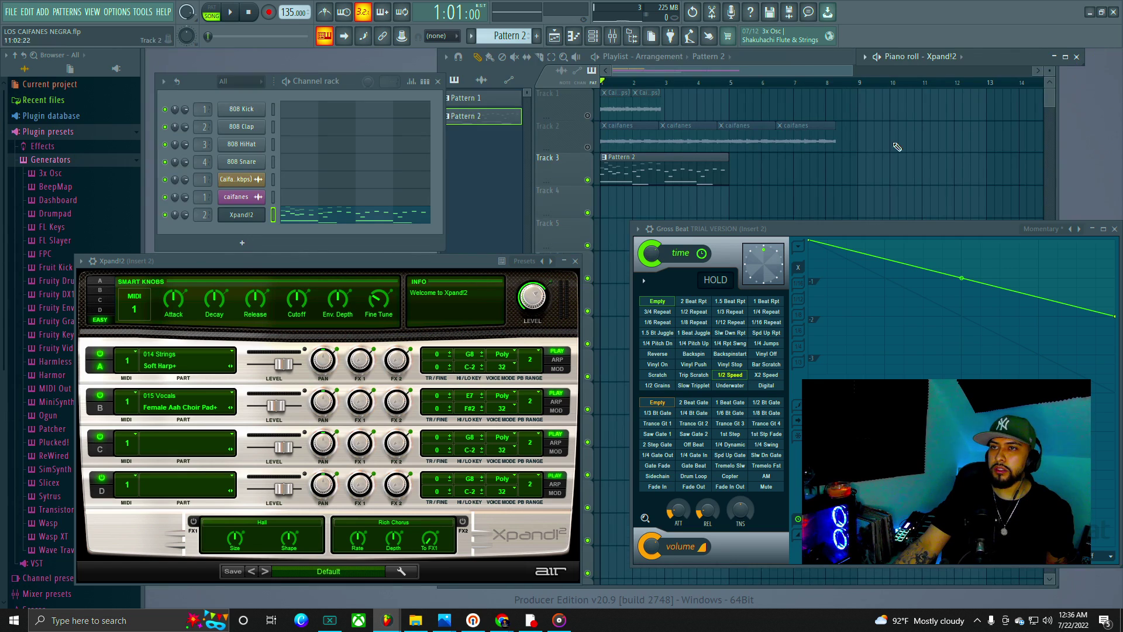
pyautogui.moveTo(440, 264)
pyautogui.mouseDown()
pyautogui.moveTo(476, 403)
pyautogui.moveTo(458, 240)
pyautogui.moveTo(443, 280)
pyautogui.mouseUp()
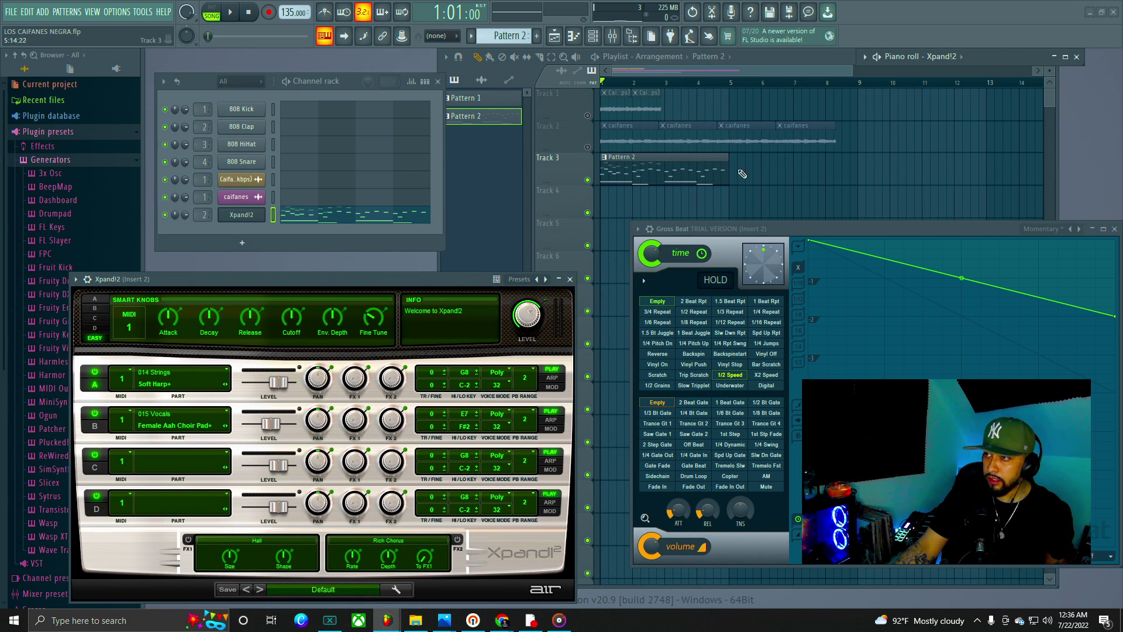
pyautogui.click(250, 217)
pyautogui.click(253, 218)
pyautogui.moveTo(435, 276); pyautogui.dragTo(408, 264)
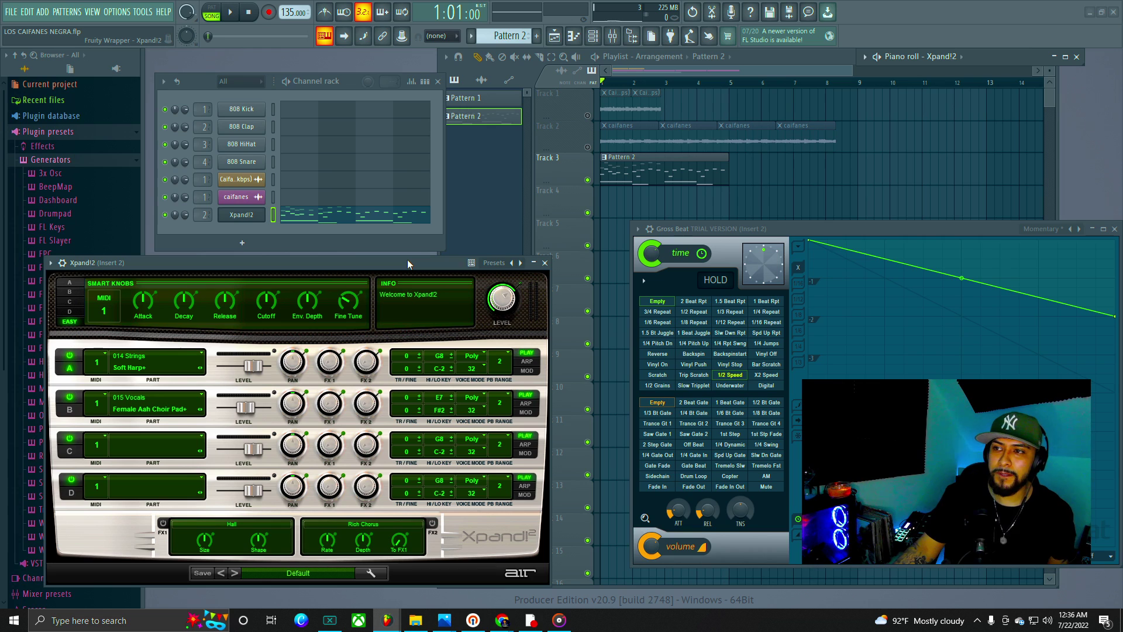
pyautogui.moveTo(407, 264); pyautogui.dragTo(394, 254)
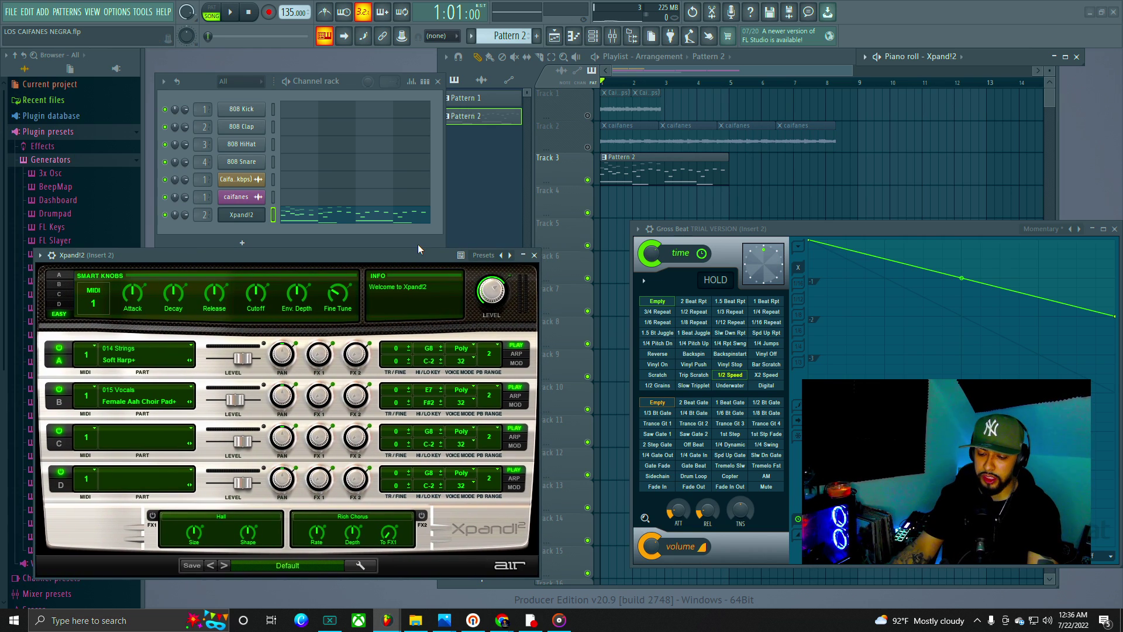
# Step: Play the arrangement with Gross Beat disabled and select the Pattern 2 clip on Track 3
pyautogui.press('space')
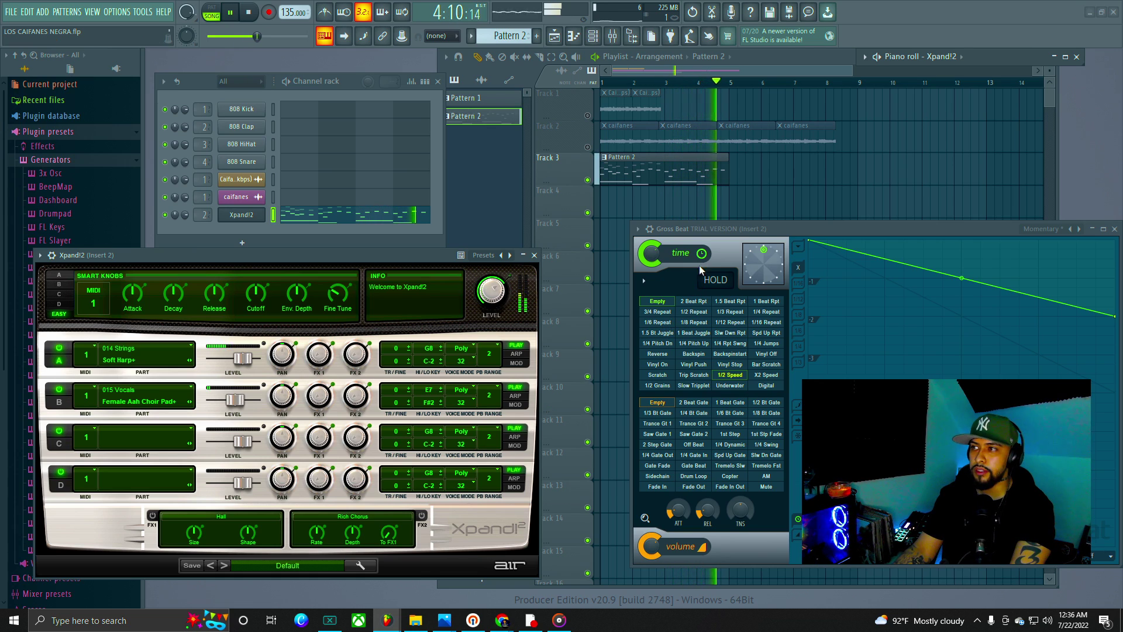
pyautogui.press('space')
pyautogui.click(730, 86)
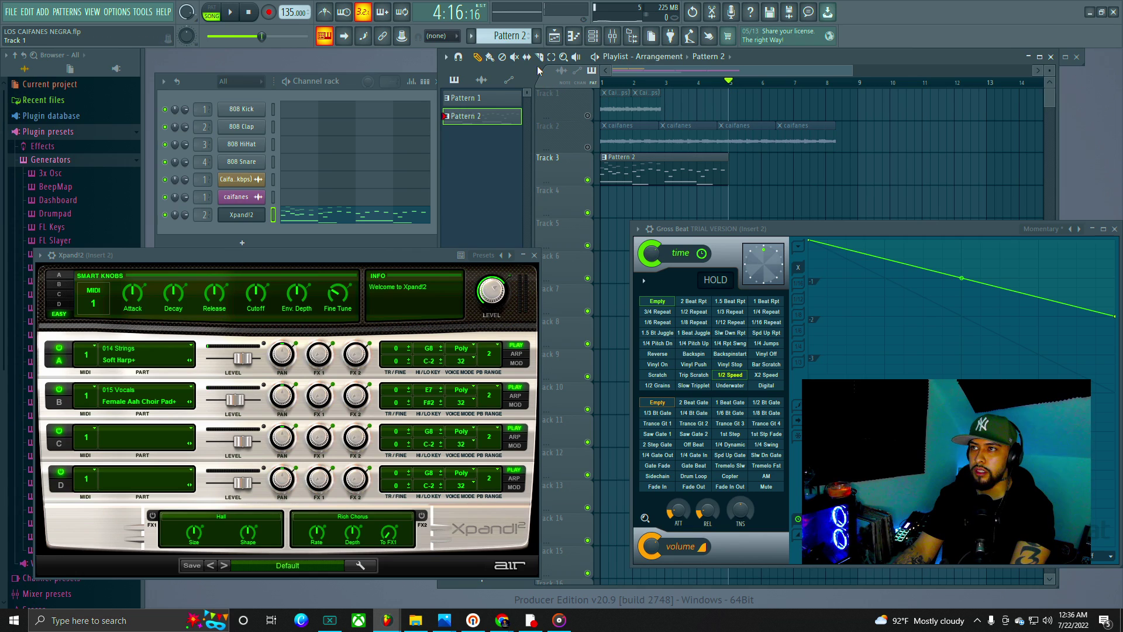
pyautogui.click(729, 169)
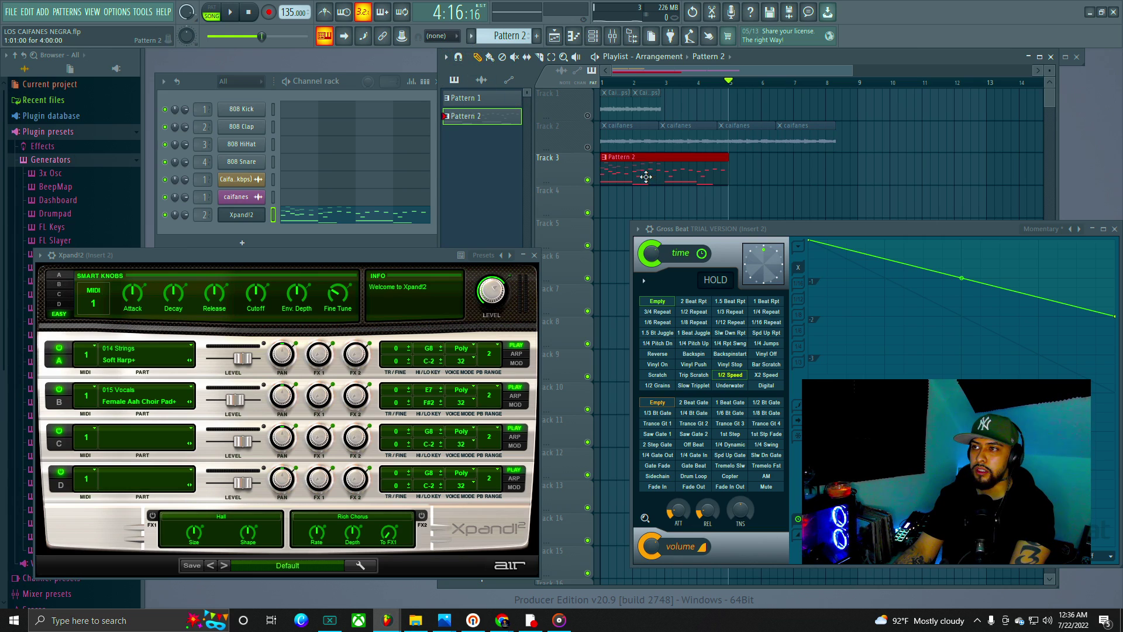
# Step: Minimize the Xpand!2 window, clone the Xpand!2 channel and route the copy to mixer track 3
pyautogui.moveTo(433, 258); pyautogui.dragTo(573, 265)
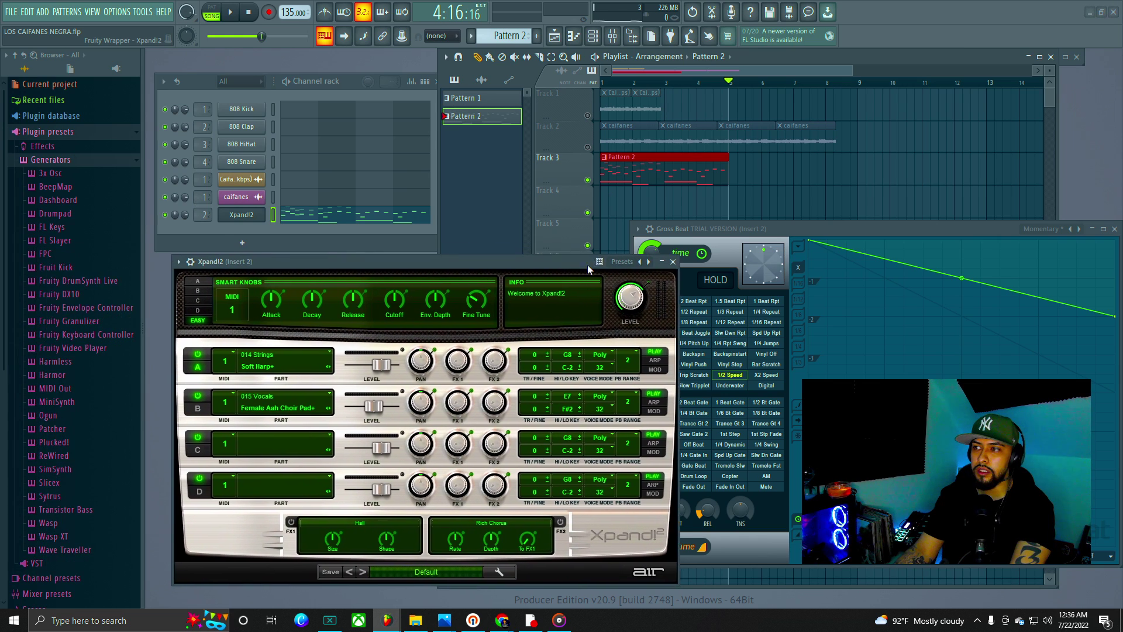
pyautogui.click(665, 262)
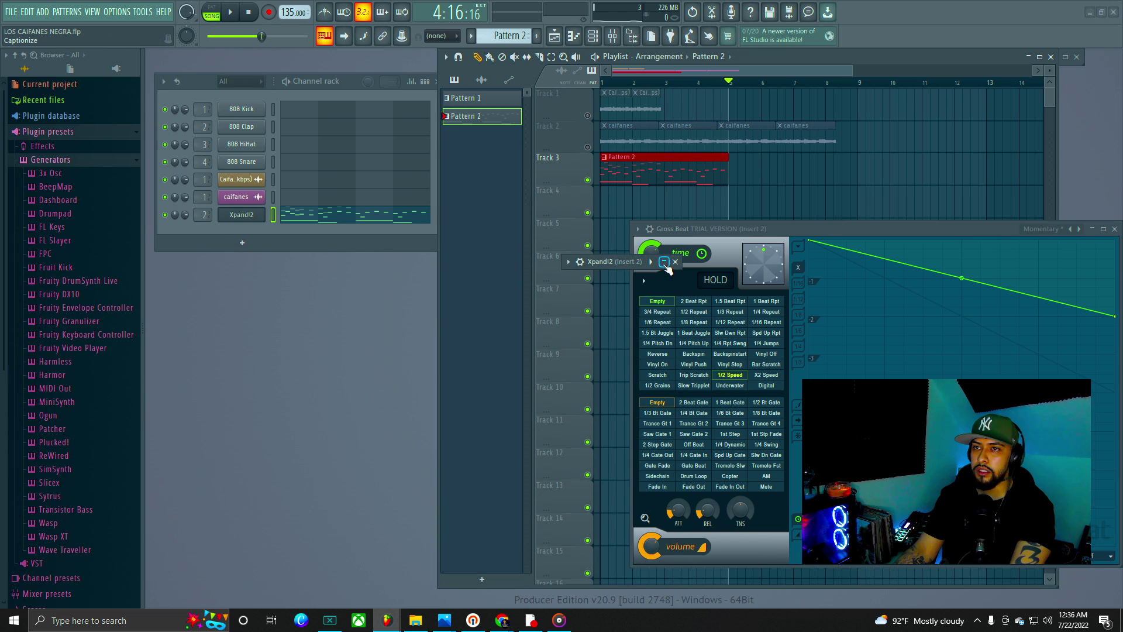
pyautogui.rightClick(243, 223)
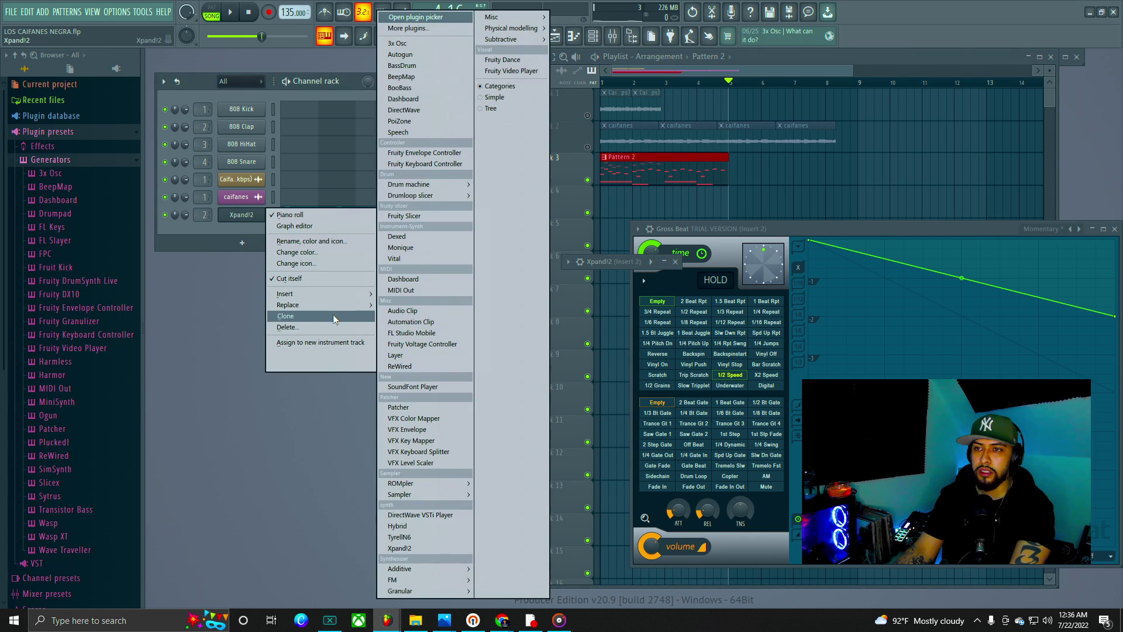
pyautogui.click(334, 317)
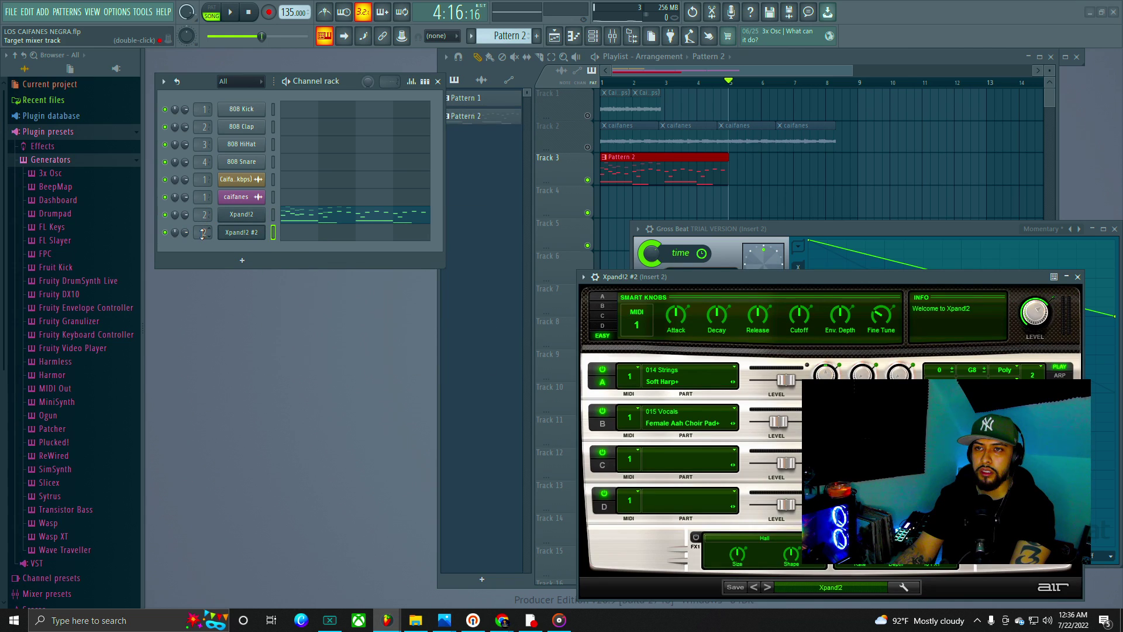
pyautogui.click(646, 174)
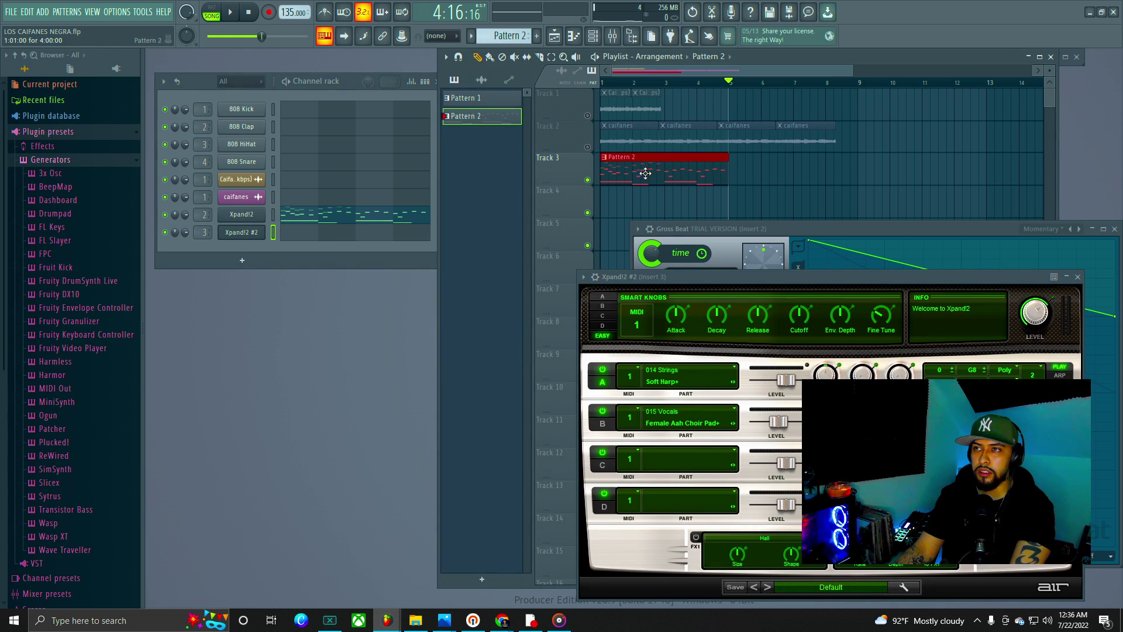
# Step: Select all of the original Xpand!2 channel's notes in the piano roll and copy them
pyautogui.click(389, 218)
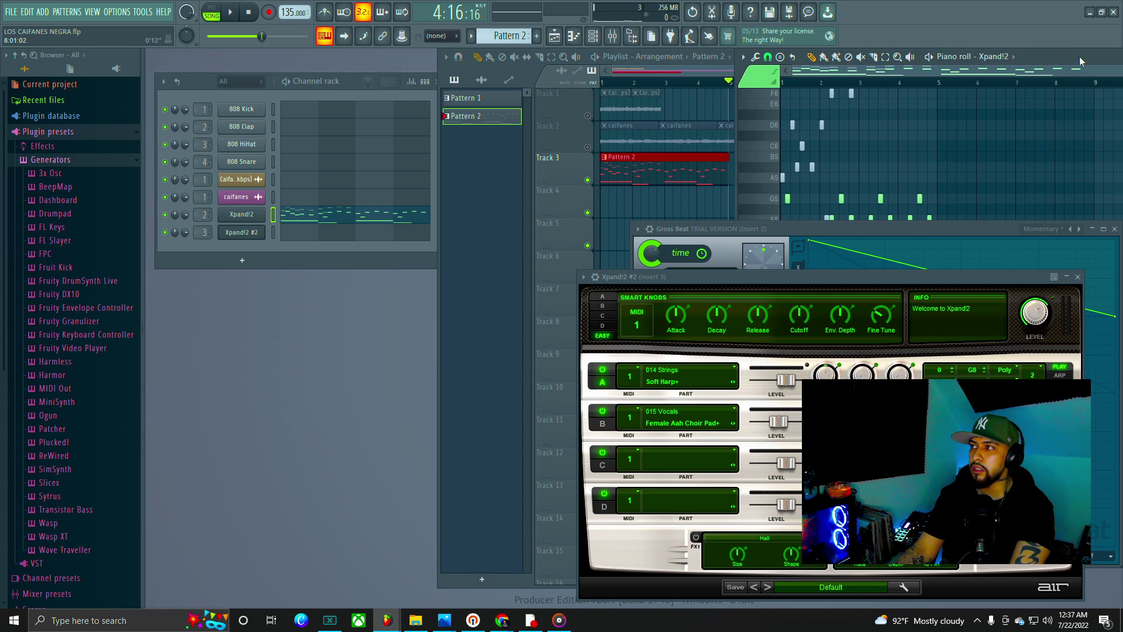
pyautogui.moveTo(1059, 55); pyautogui.dragTo(543, 66)
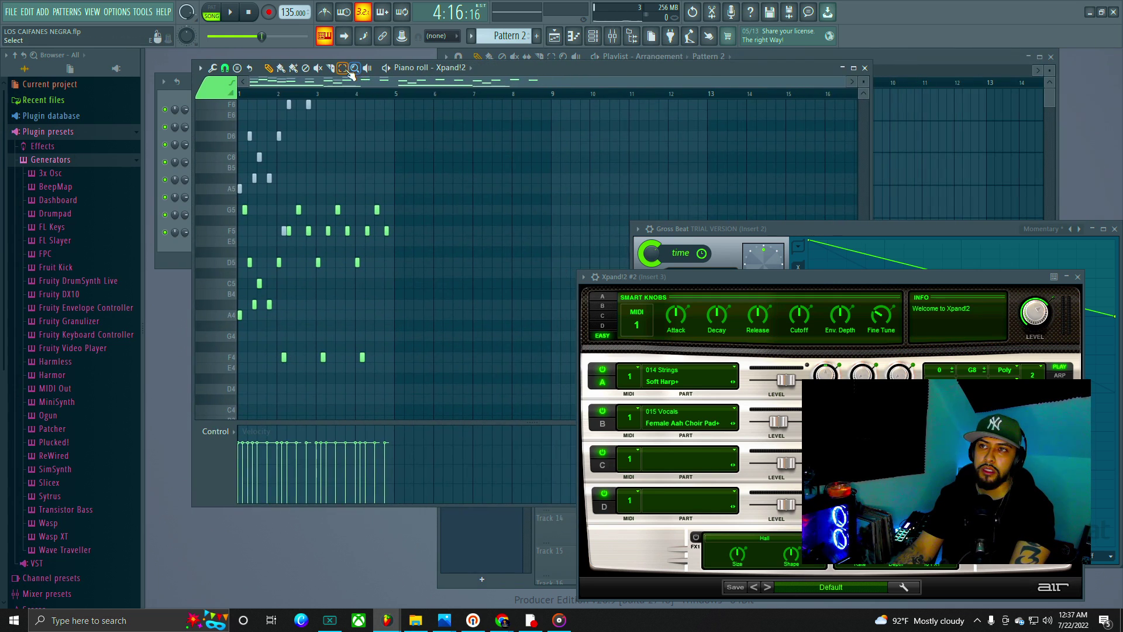
pyautogui.moveTo(488, 206); pyautogui.dragTo(237, 206)
pyautogui.moveTo(214, 271); pyautogui.dragTo(206, 371)
pyautogui.scroll(-3, 429, 232)
pyautogui.scroll(3, 429, 232)
pyautogui.moveTo(417, 175); pyautogui.dragTo(234, 364)
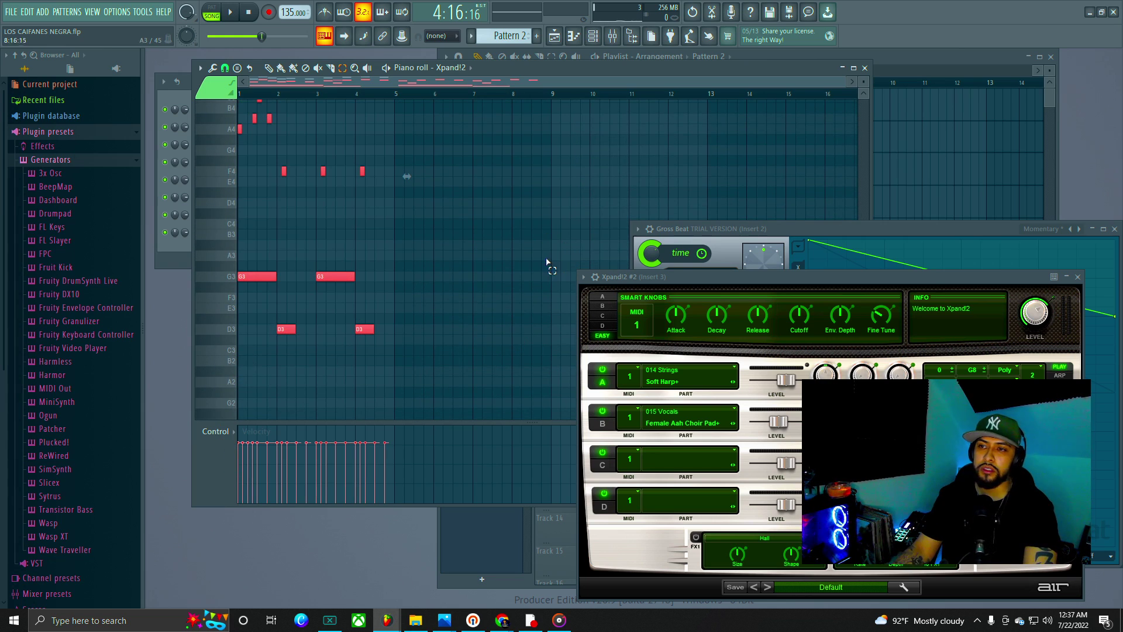
pyautogui.click(351, 232)
pyautogui.moveTo(423, 377); pyautogui.dragTo(189, 309)
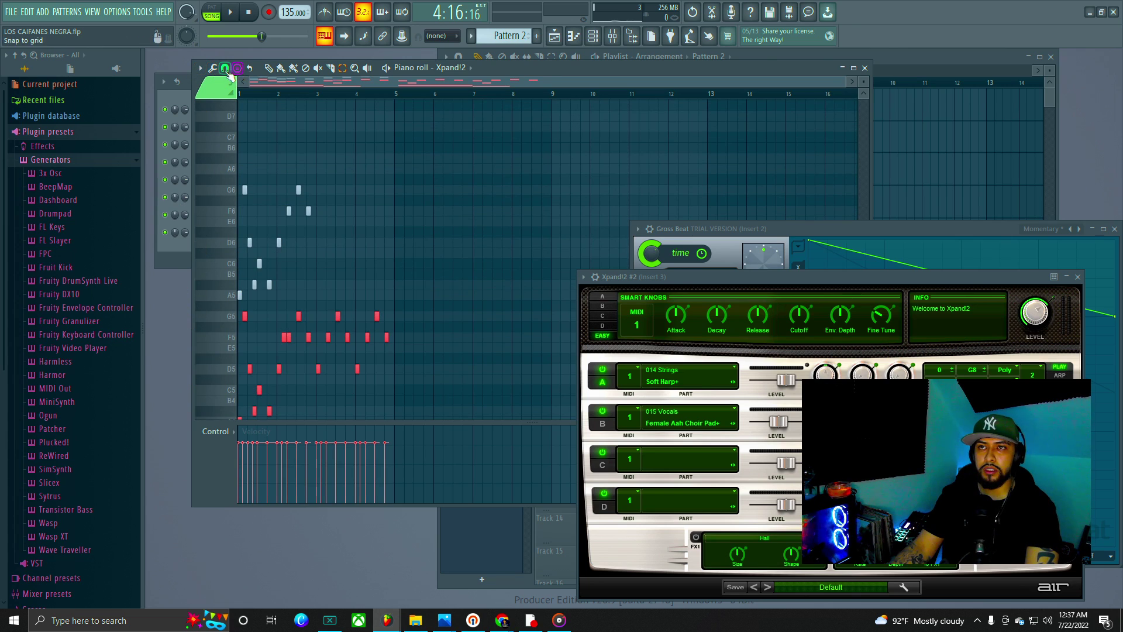
pyautogui.click(201, 68)
pyautogui.moveTo(222, 93)
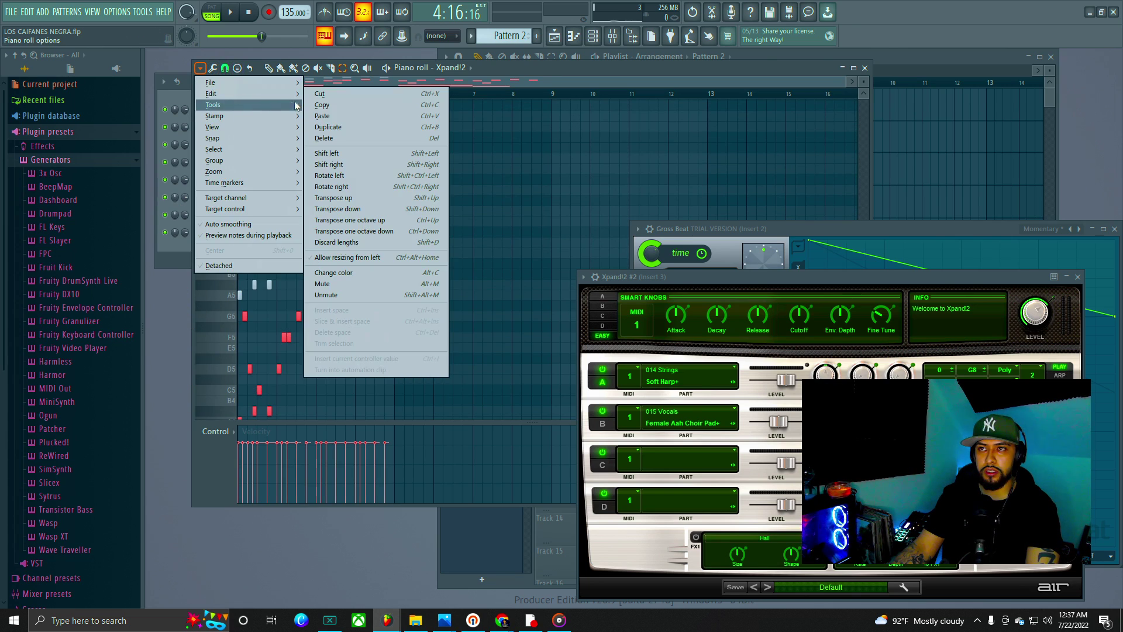
pyautogui.click(346, 106)
pyautogui.click(842, 68)
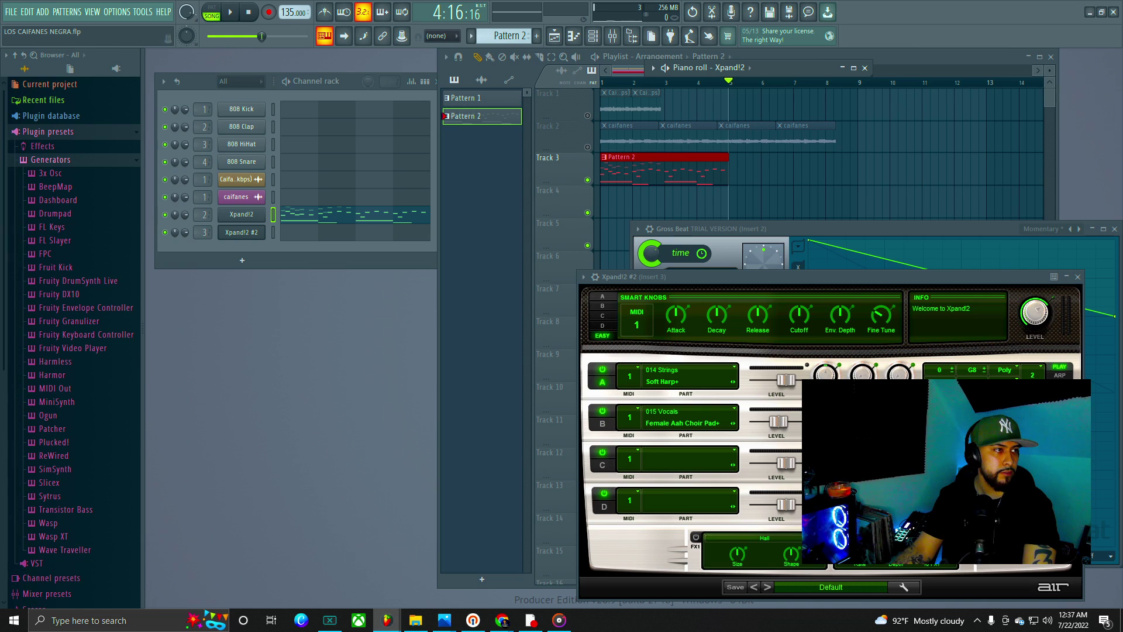
# Step: Paste the copied notes into the piano roll of the Xpand!2 #2 channel
pyautogui.hotkey('alt', 'Tab')
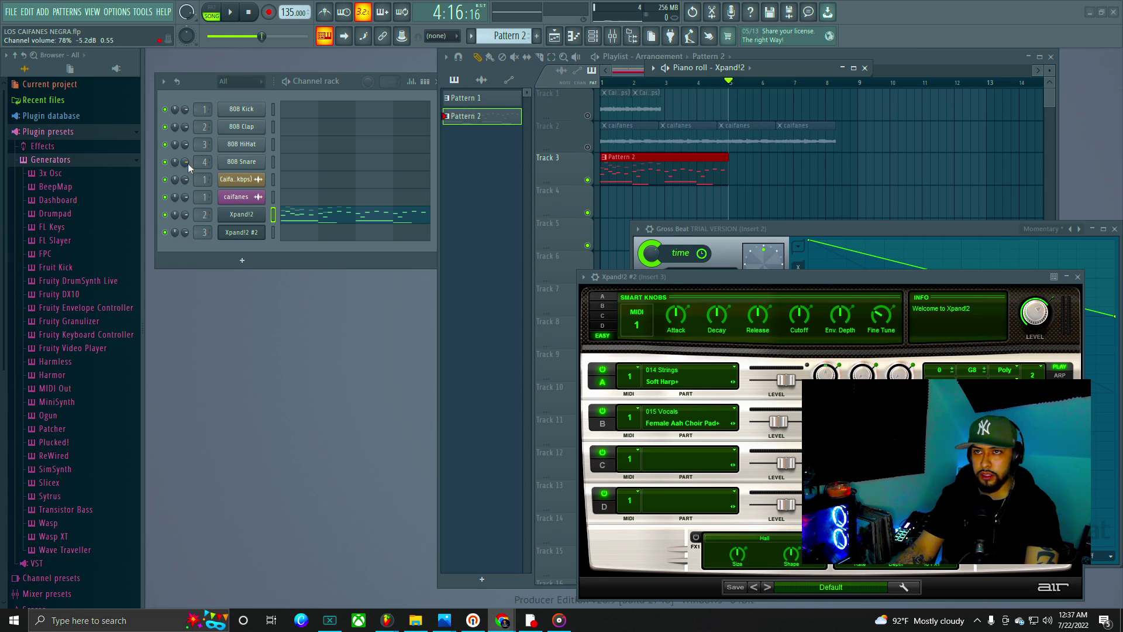
pyautogui.click(316, 233)
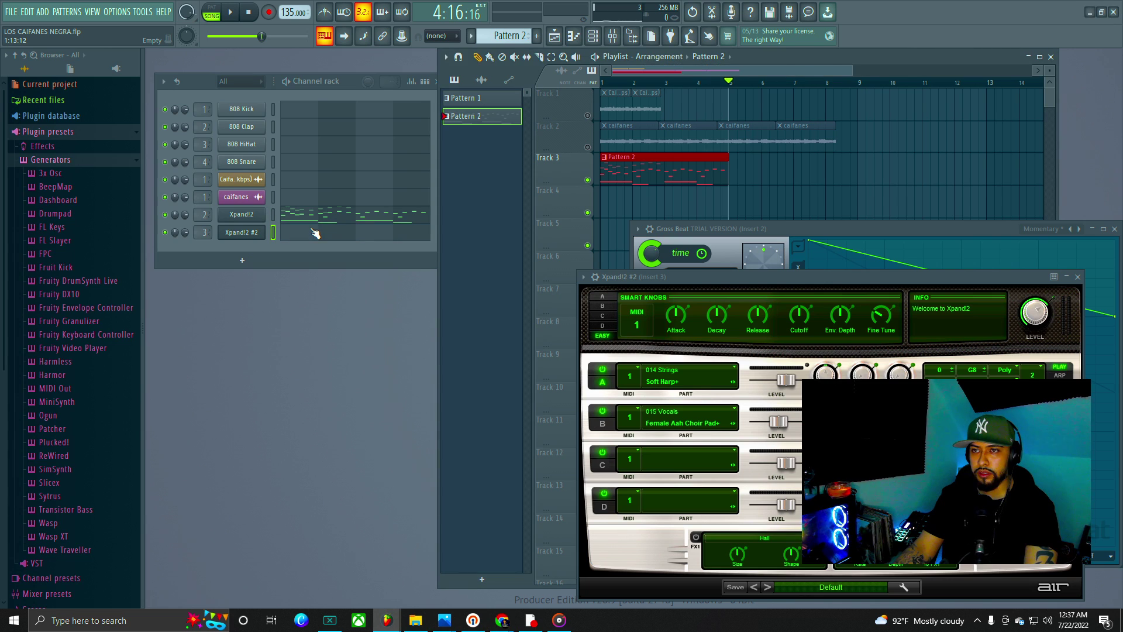
pyautogui.click(653, 68)
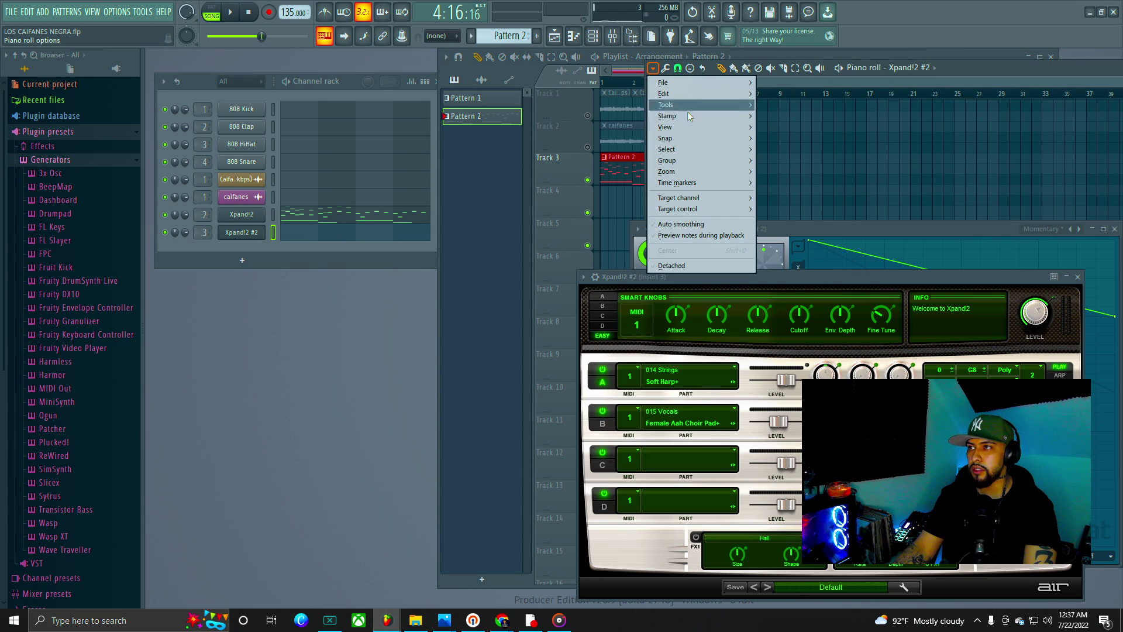
pyautogui.moveTo(700, 94)
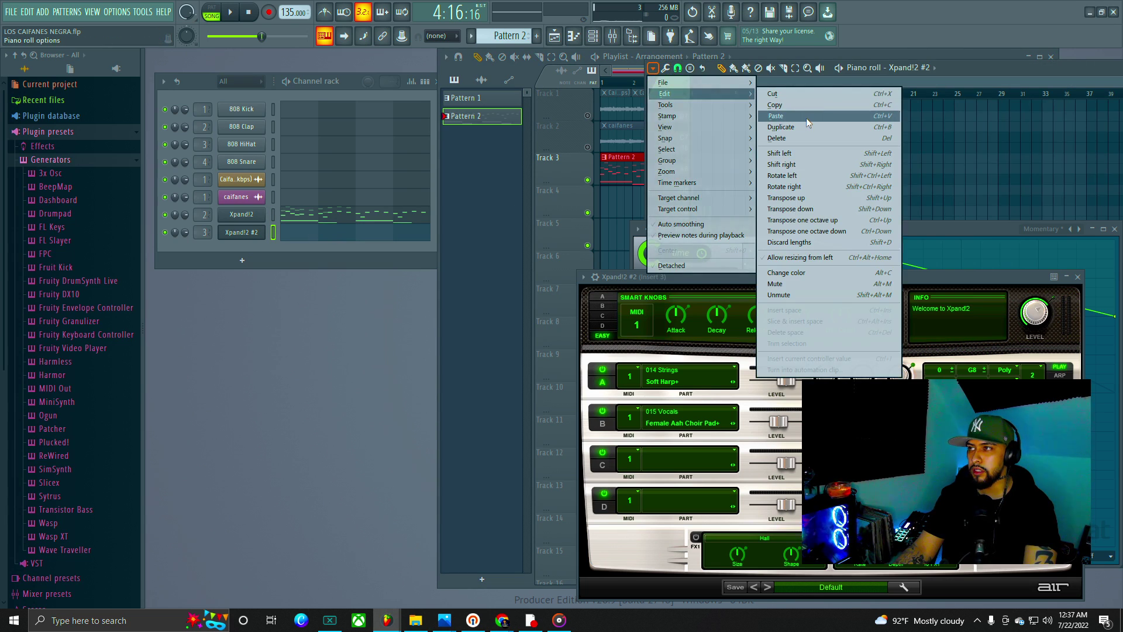
pyautogui.click(806, 117)
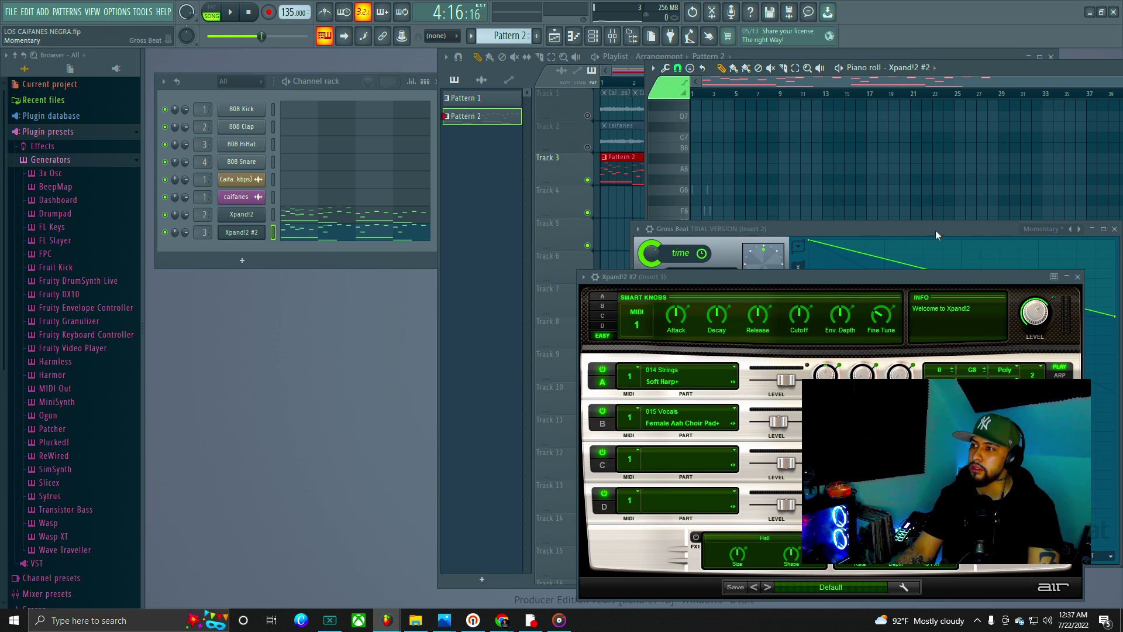
# Step: Clear the plugin windows from the piano roll and load Gross Beat into the first effect slot of mixer Insert 3
pyautogui.moveTo(949, 283); pyautogui.dragTo(485, 288)
pyautogui.moveTo(961, 226); pyautogui.dragTo(417, 298)
pyautogui.click(1020, 277)
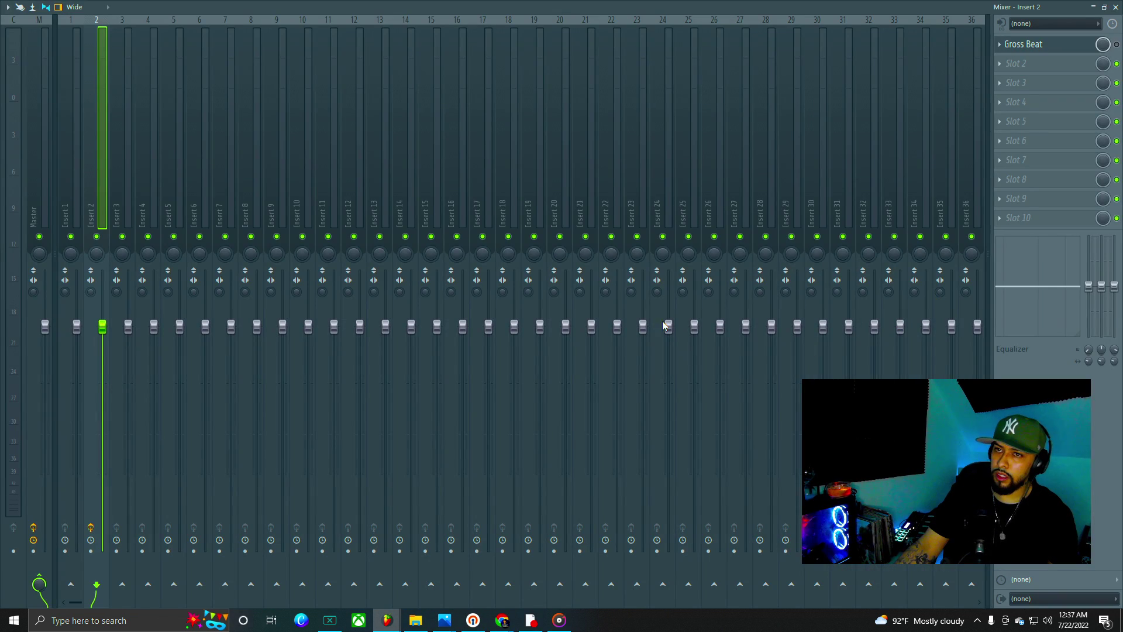
pyautogui.click(117, 181)
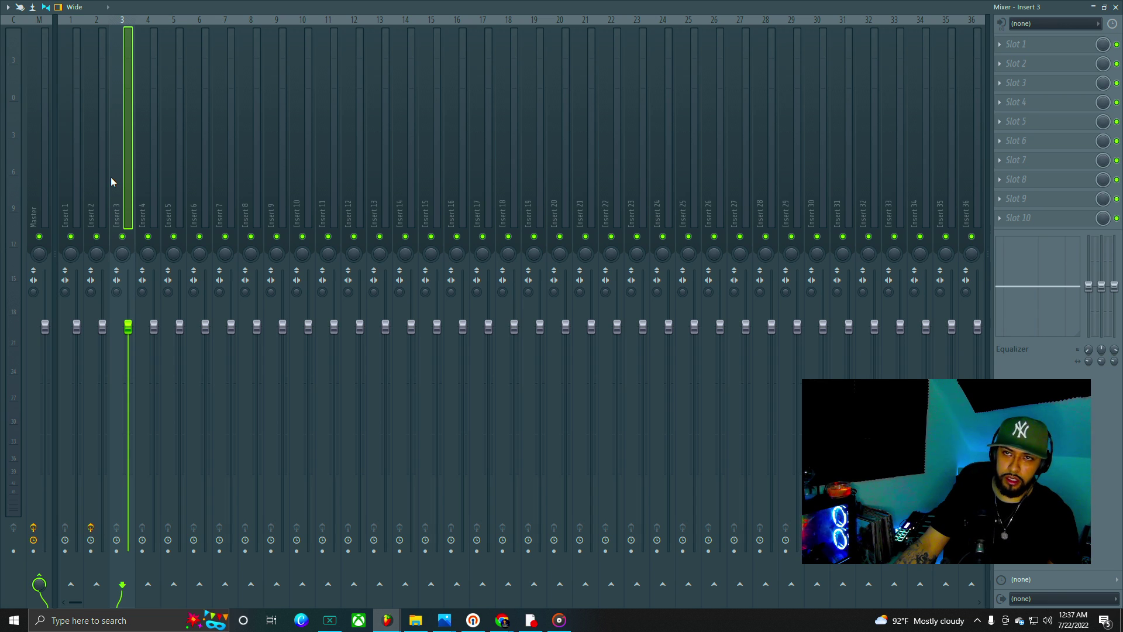
pyautogui.click(1022, 44)
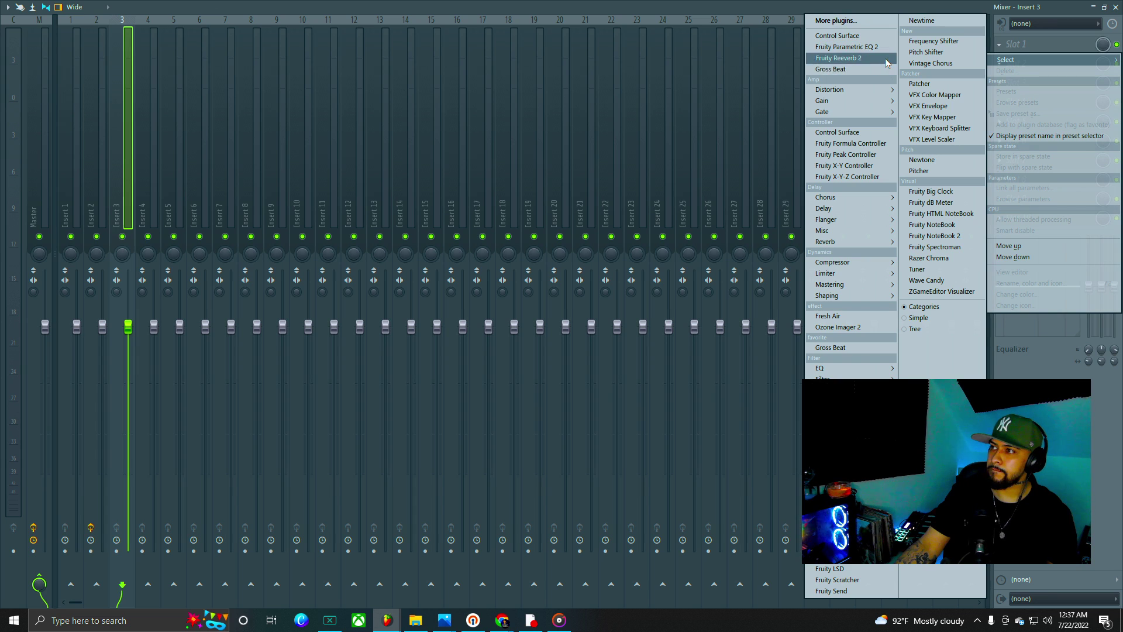
pyautogui.click(831, 69)
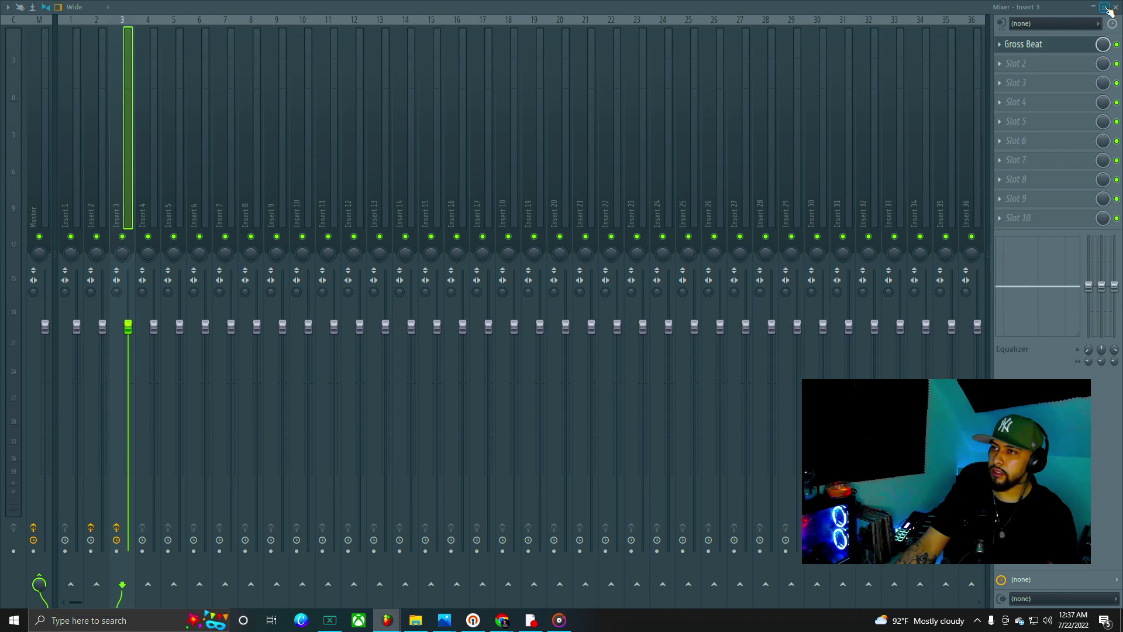
# Step: Restore the mixer to a small window over the piano roll, showing Insert 3 and its effect slots
pyautogui.click(1108, 8)
pyautogui.click(1023, 278)
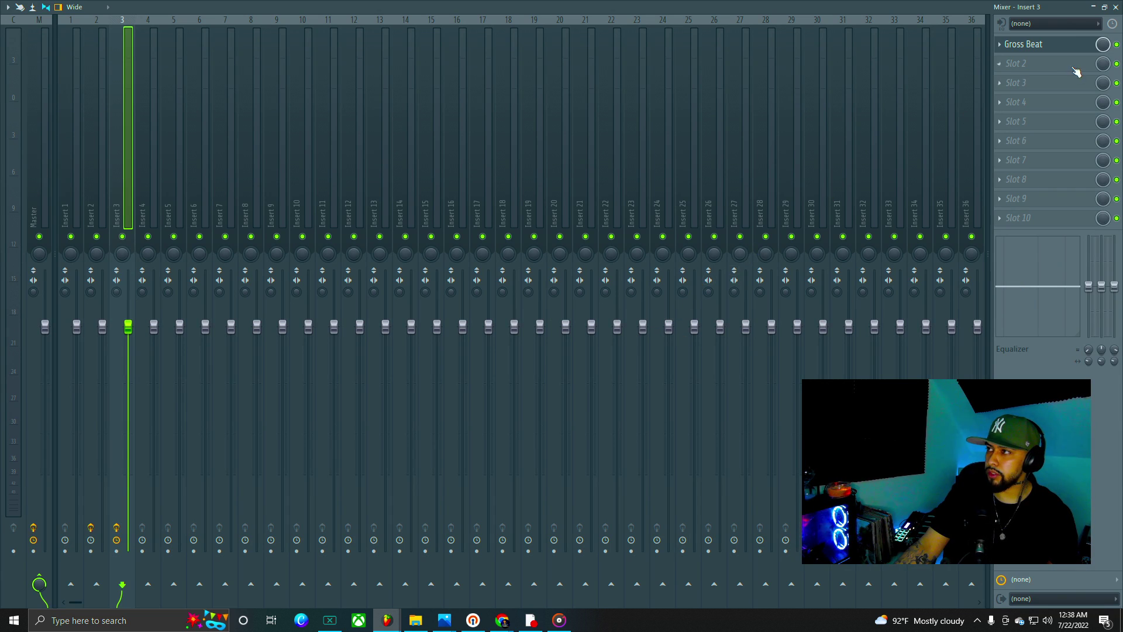
pyautogui.click(1105, 7)
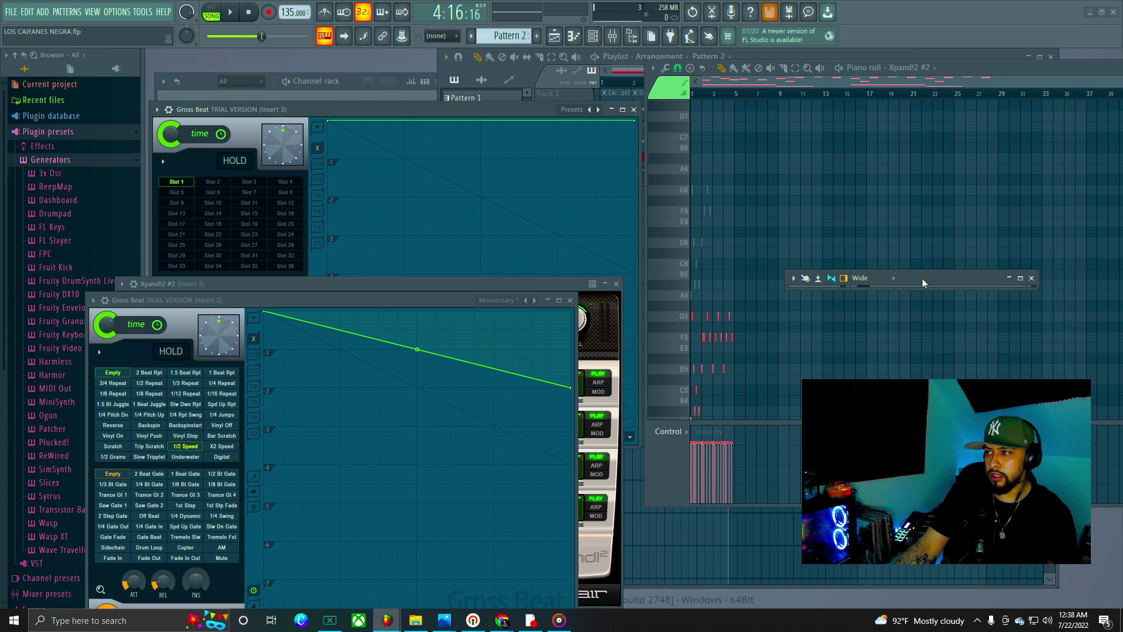
pyautogui.moveTo(922, 278); pyautogui.dragTo(842, 231)
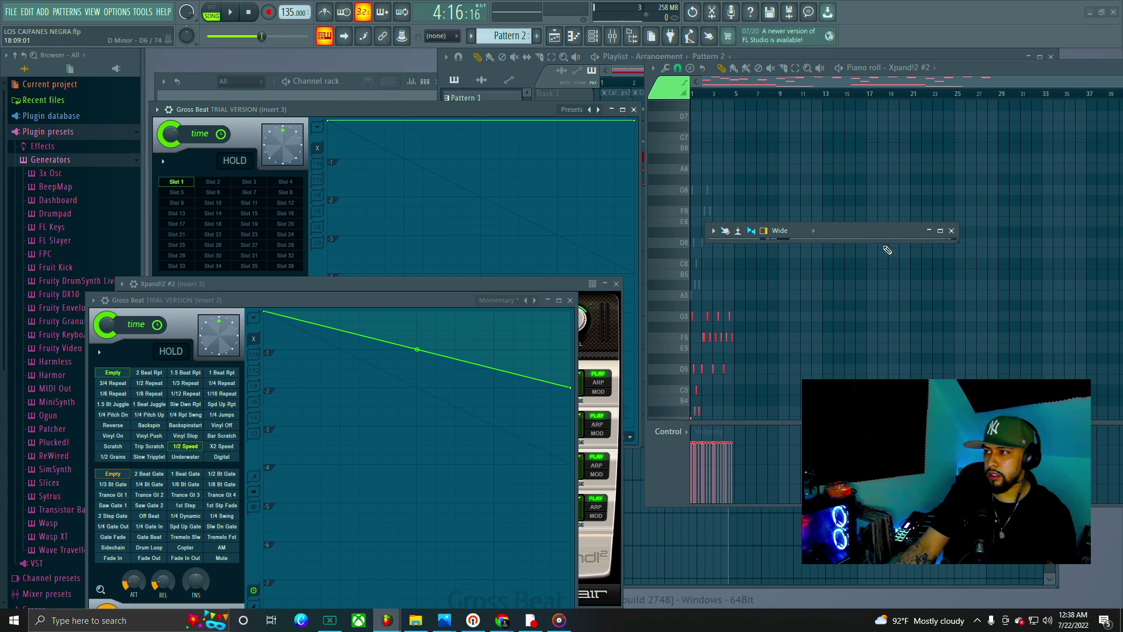
pyautogui.moveTo(887, 242); pyautogui.dragTo(887, 463)
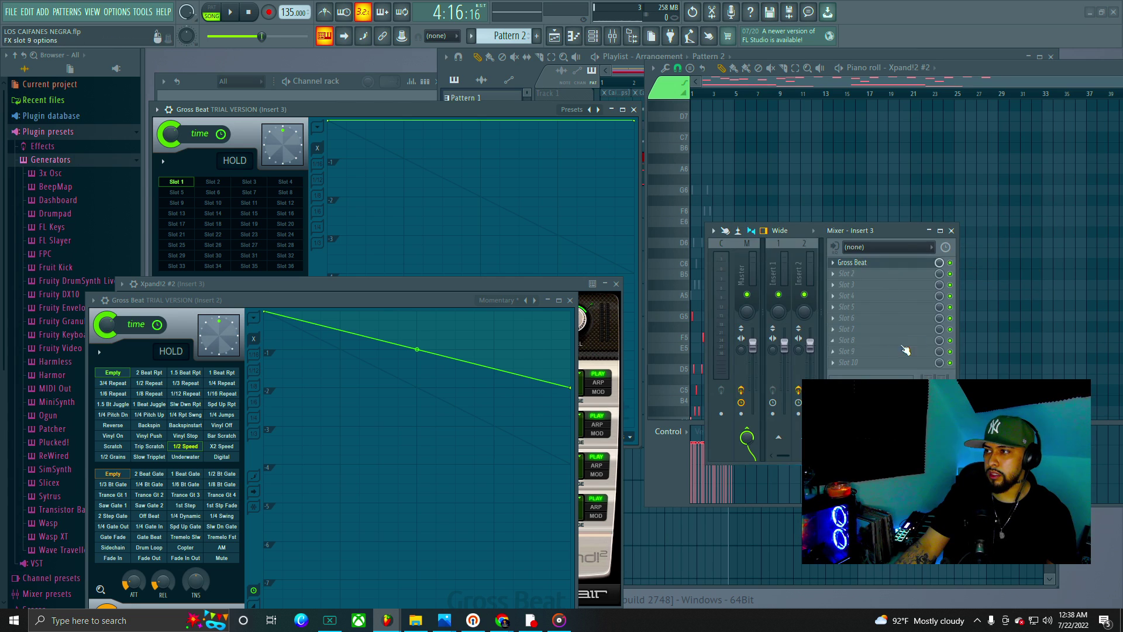
pyautogui.click(930, 265)
pyautogui.click(931, 268)
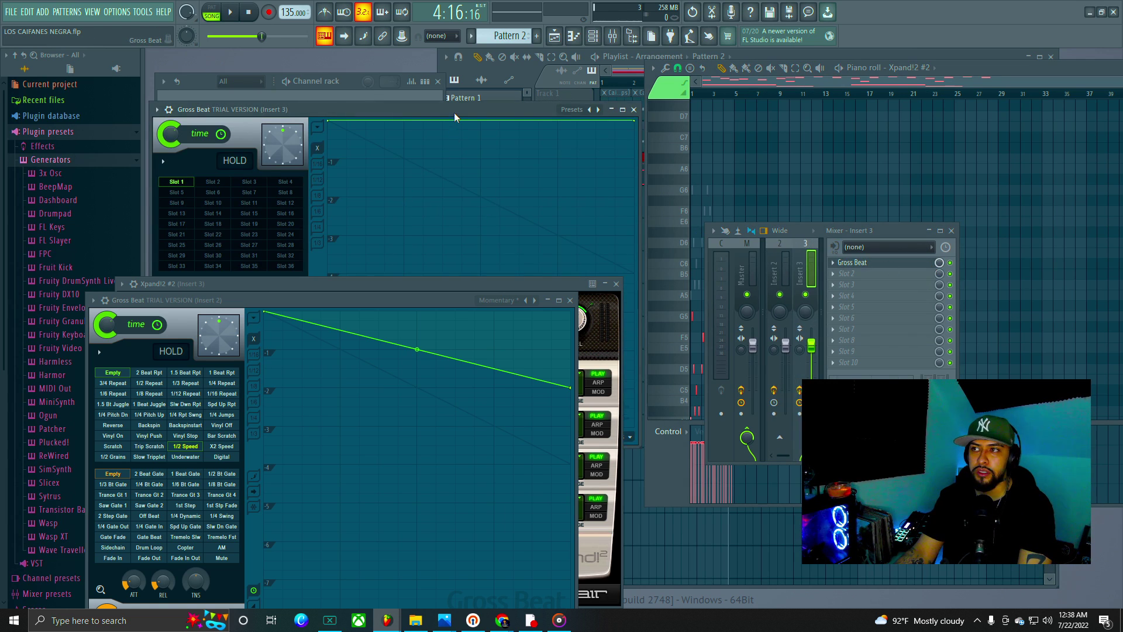
# Step: Move the Insert 3 Gross Beat window off the channel rack and close the Insert 2 Gross Beat window
pyautogui.moveTo(454, 112); pyautogui.dragTo(606, 105)
pyautogui.click(308, 97)
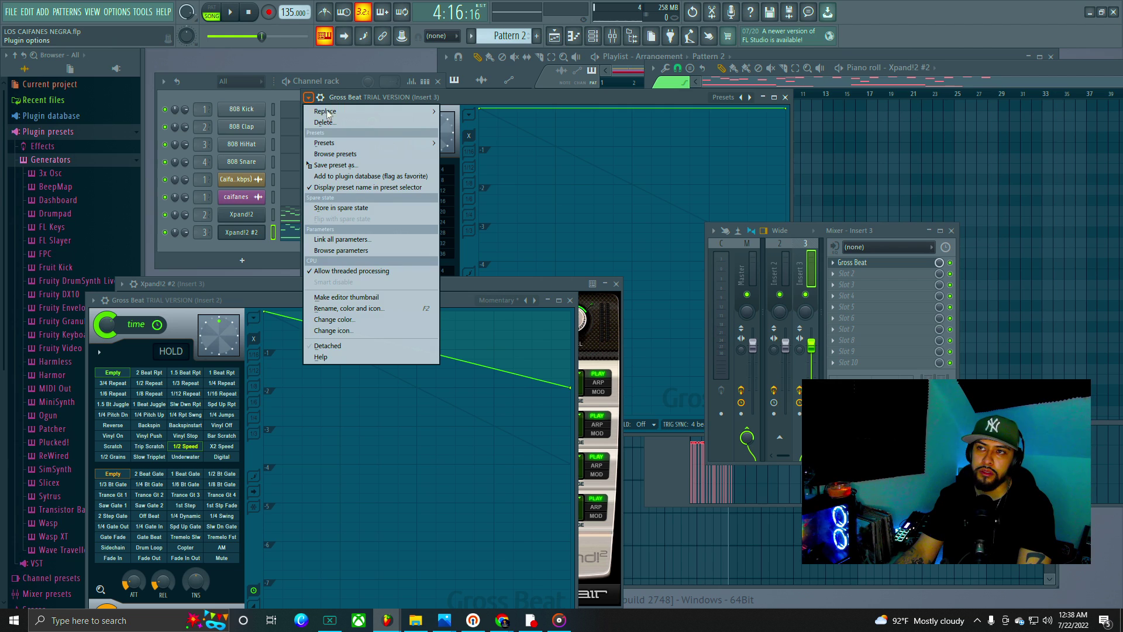
pyautogui.click(371, 344)
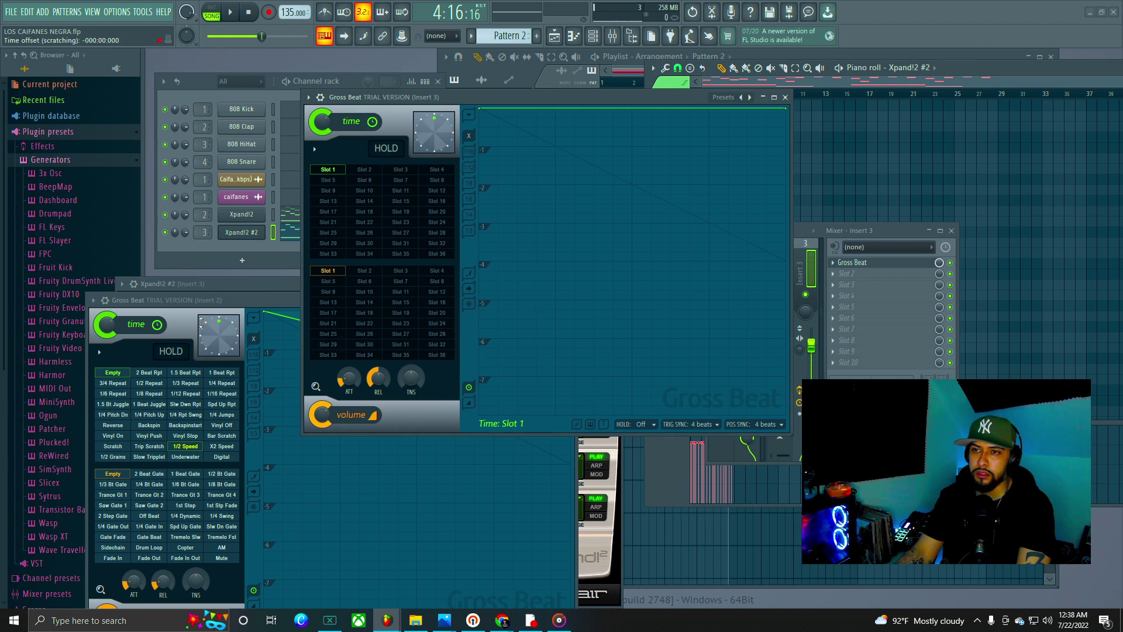
pyautogui.click(570, 300)
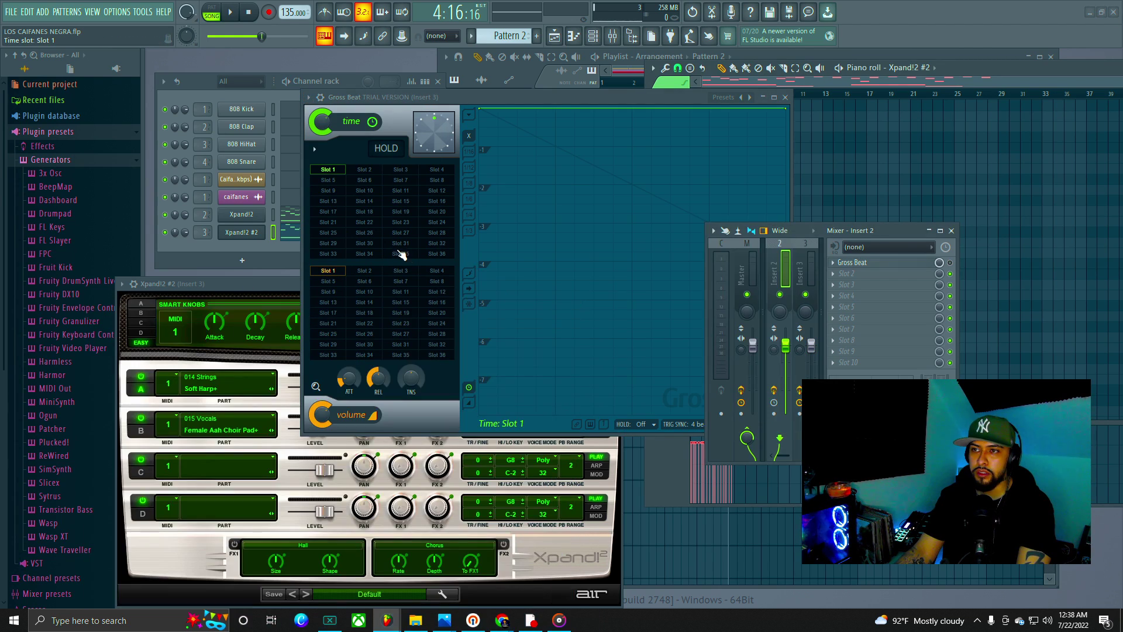
# Step: Load the Momentary preset in the Insert 3 Gross Beat, choose the 1/2 Speed time slot and play the arrangement briefly
pyautogui.click(724, 97)
pyautogui.click(755, 132)
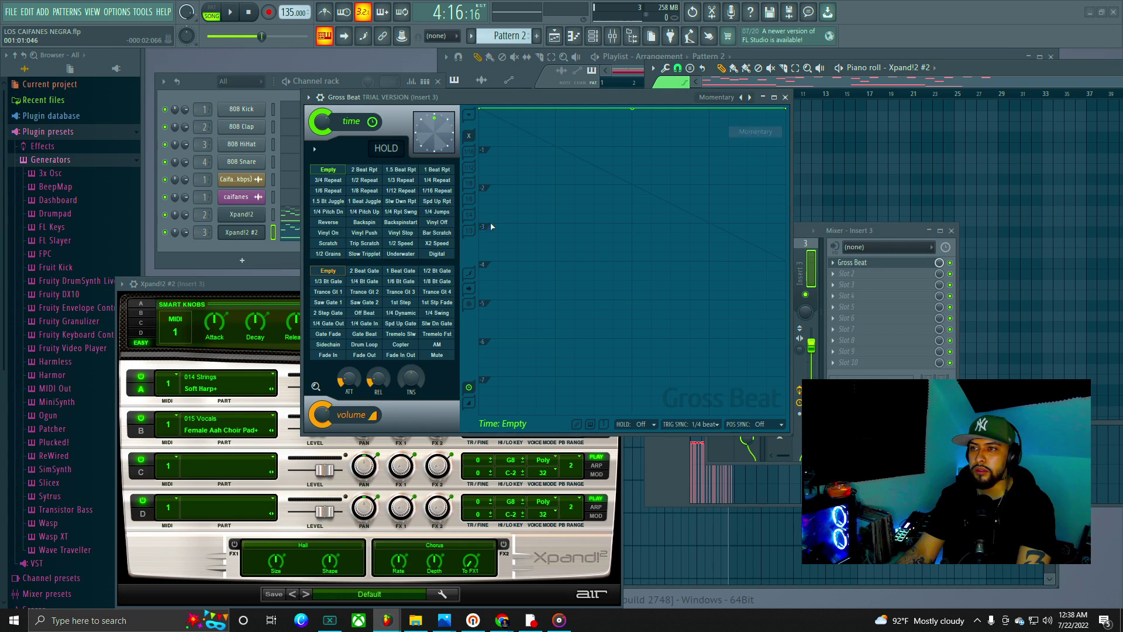
pyautogui.click(400, 236)
pyautogui.click(404, 244)
pyautogui.press('space')
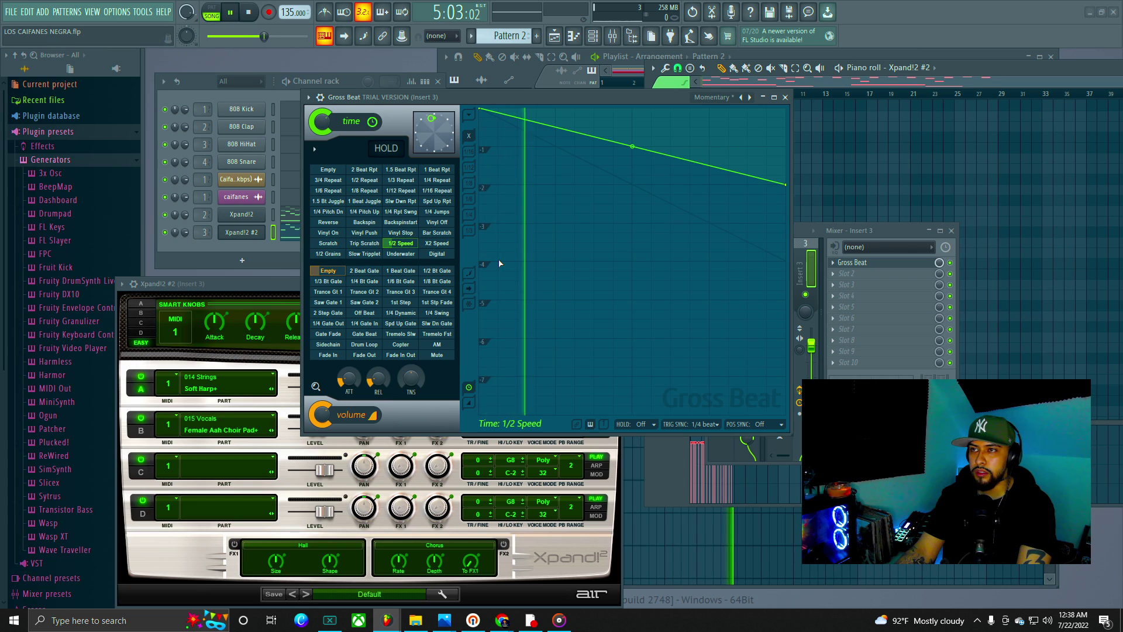
pyautogui.press('space')
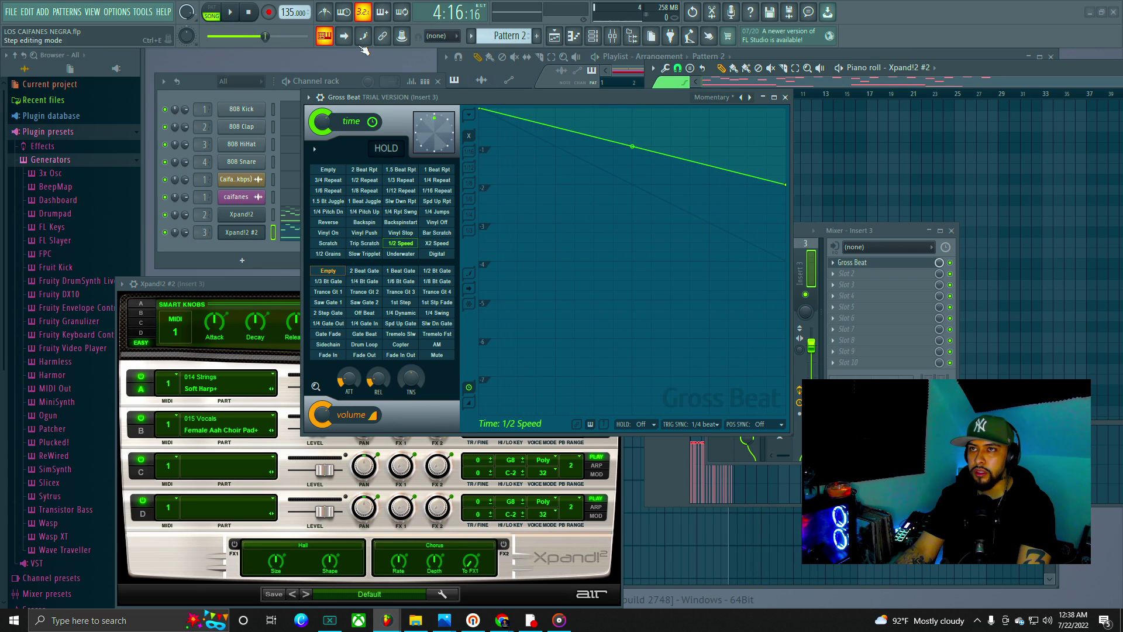
pyautogui.moveTo(538, 99); pyautogui.dragTo(539, 261)
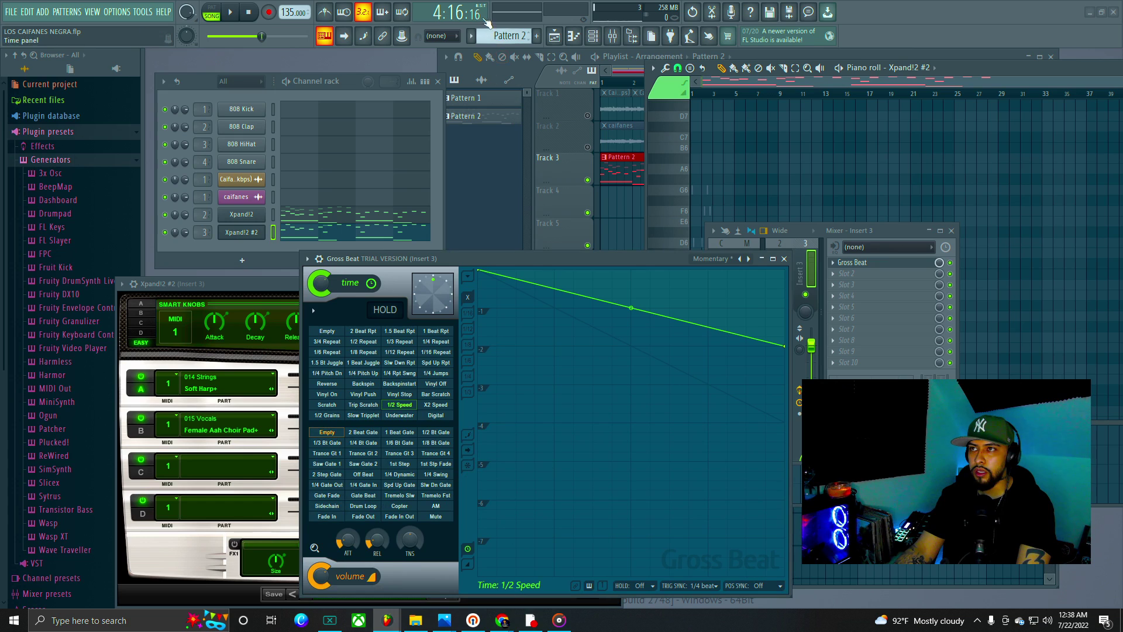
pyautogui.click(536, 37)
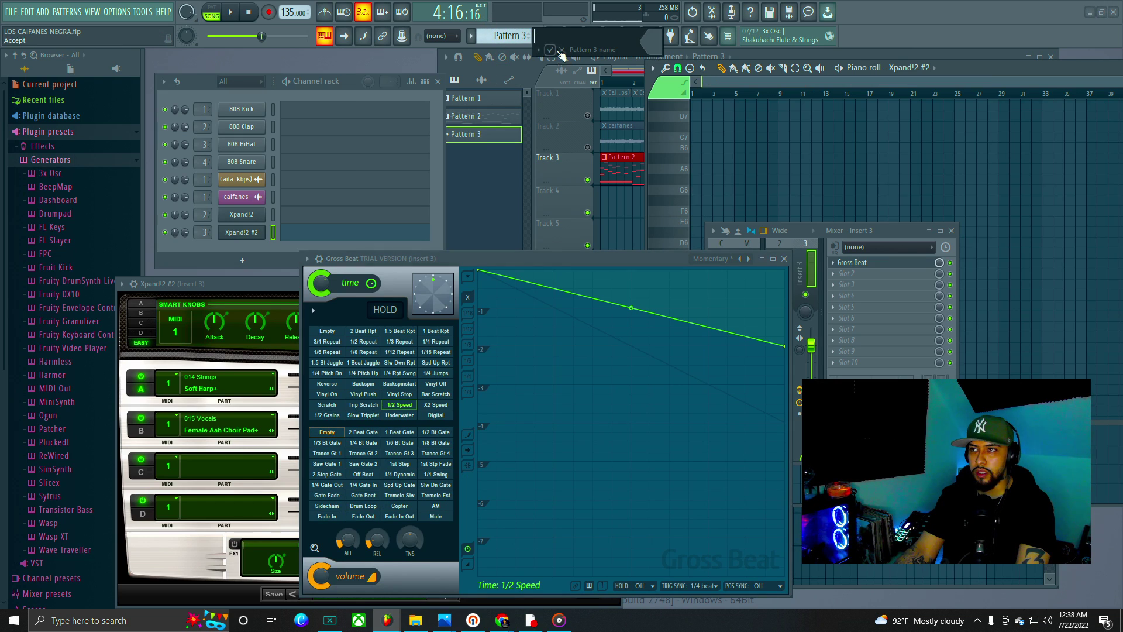
pyautogui.click(550, 51)
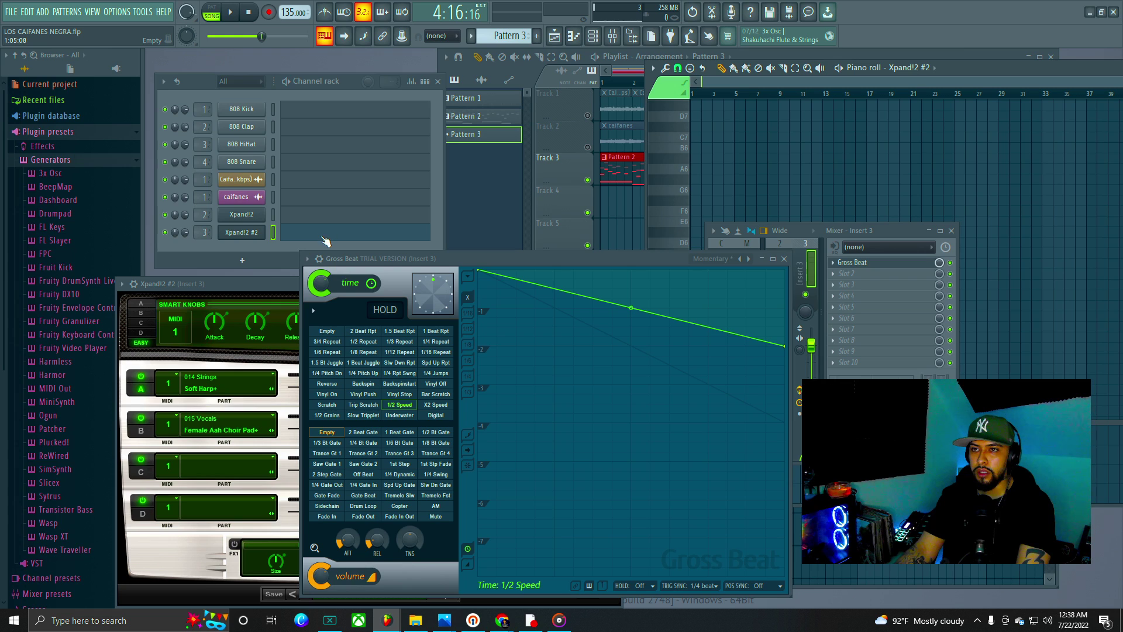
pyautogui.click(471, 116)
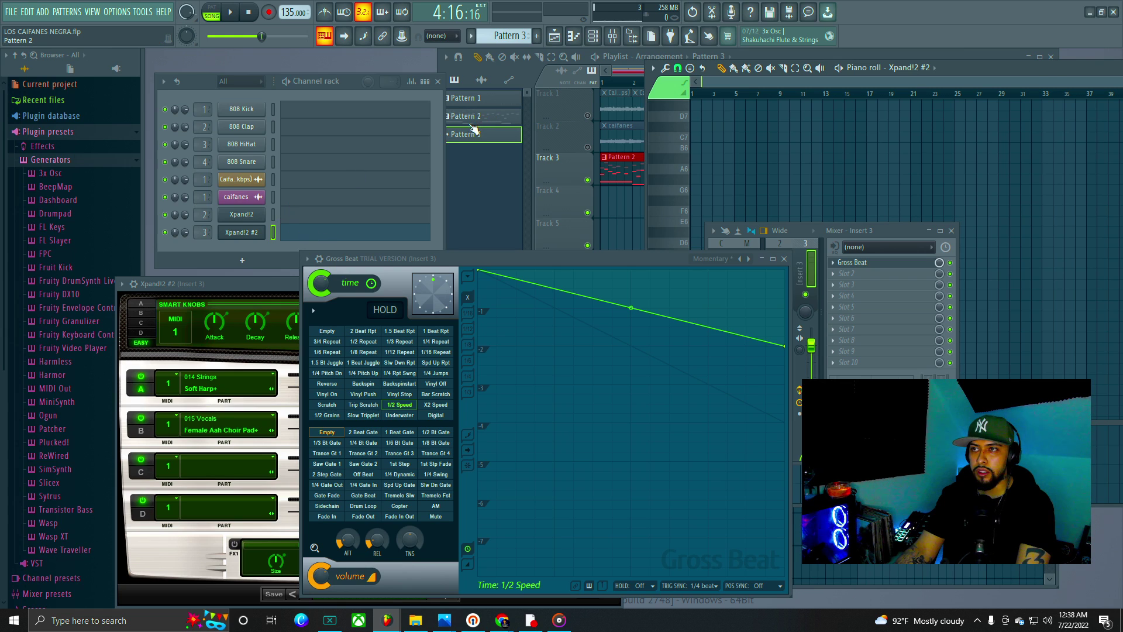
# Step: Mute the Xpand!2 #2 channel and move the Gross Beat window below the Track 3 clip
pyautogui.click(171, 233)
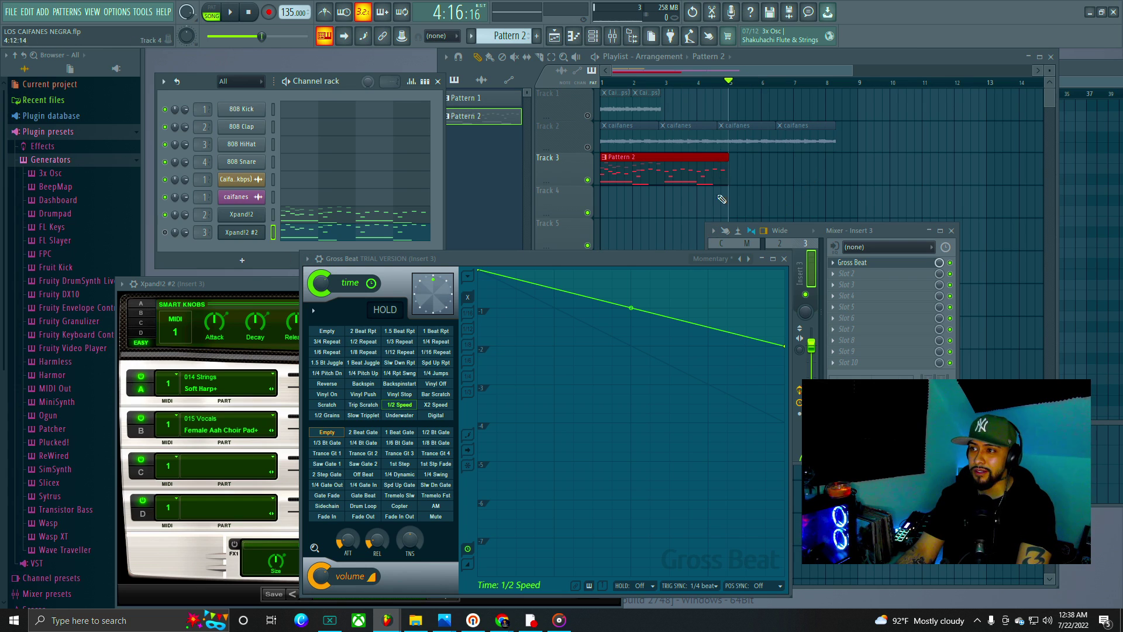
pyautogui.moveTo(645, 257); pyautogui.dragTo(687, 229)
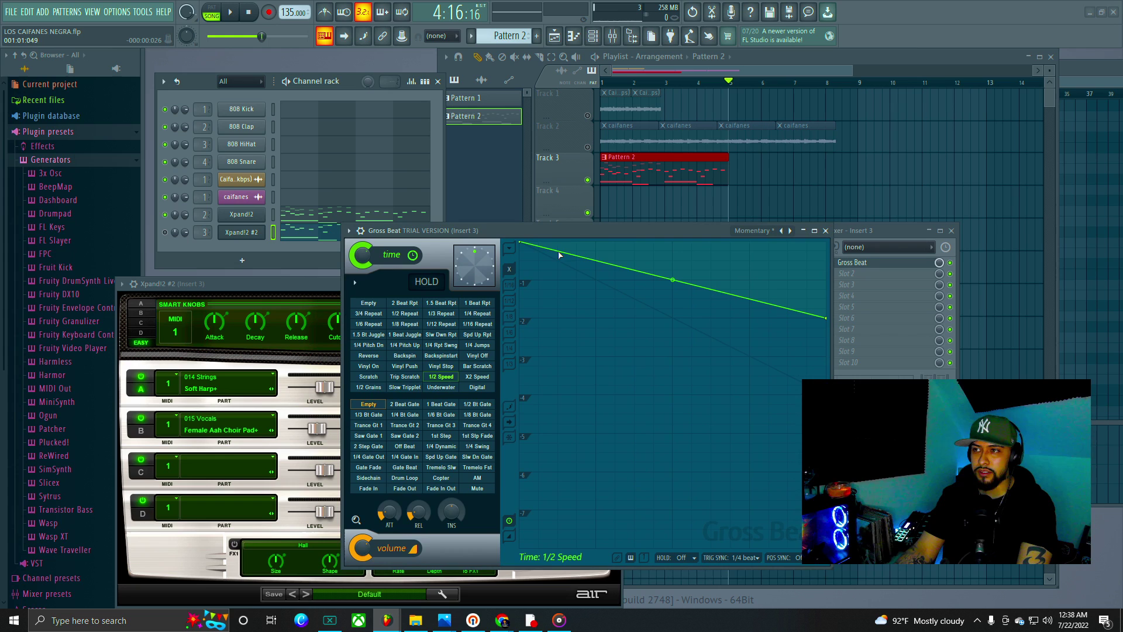
pyautogui.moveTo(583, 233); pyautogui.dragTo(562, 279)
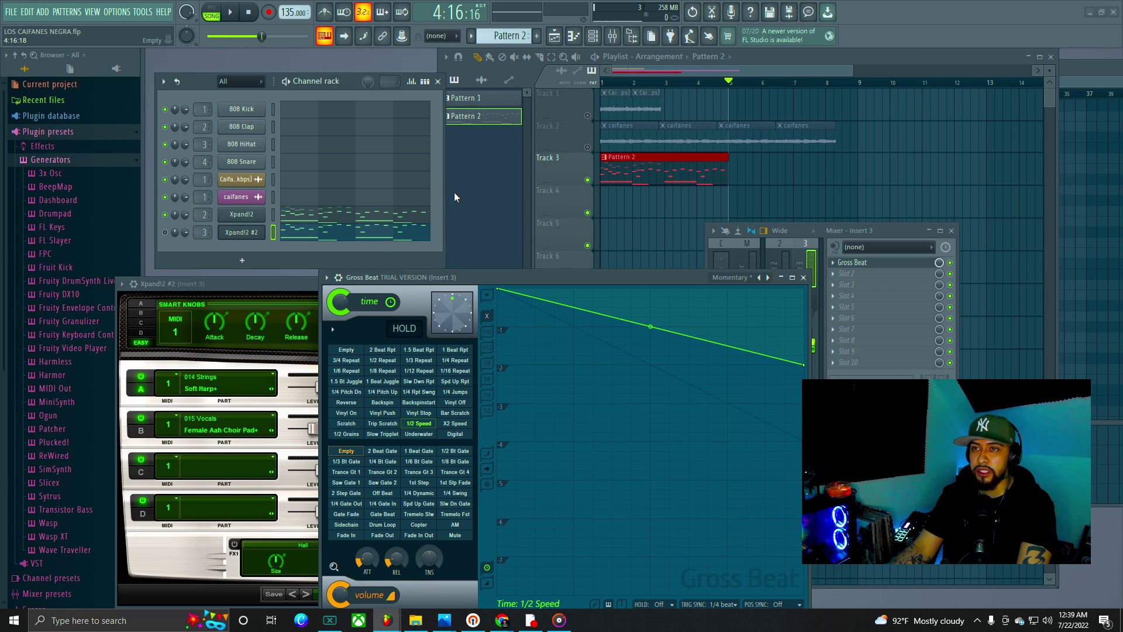
# Step: Create Pattern 3 and place it at the start of playlist Track 4, directly under the Pattern 2 clip
pyautogui.click(539, 36)
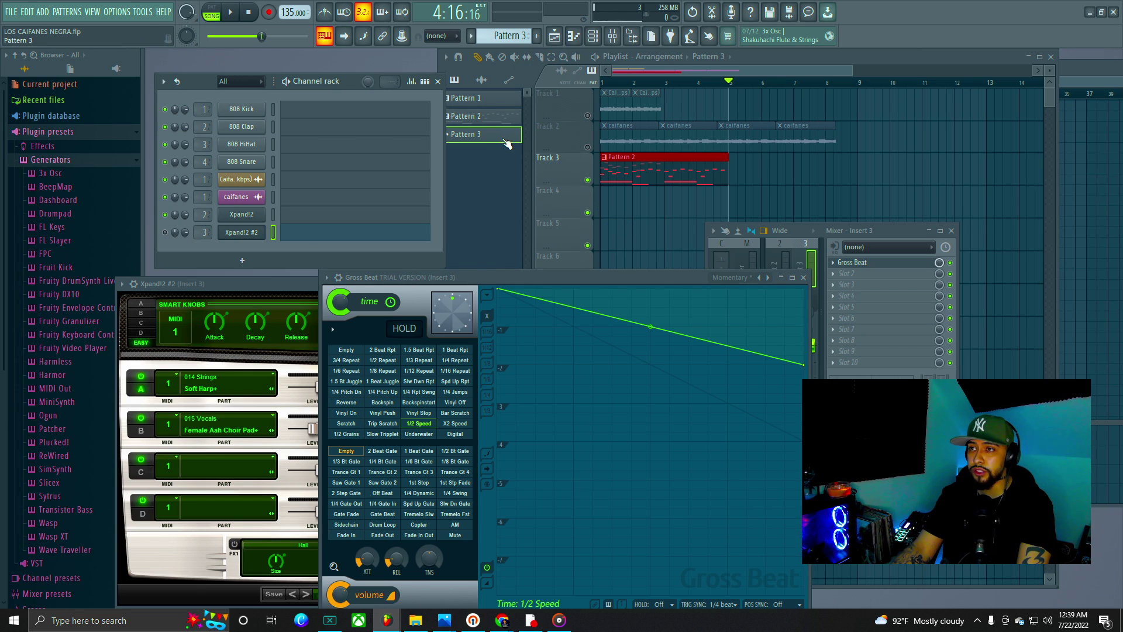
pyautogui.moveTo(500, 140); pyautogui.dragTo(729, 202)
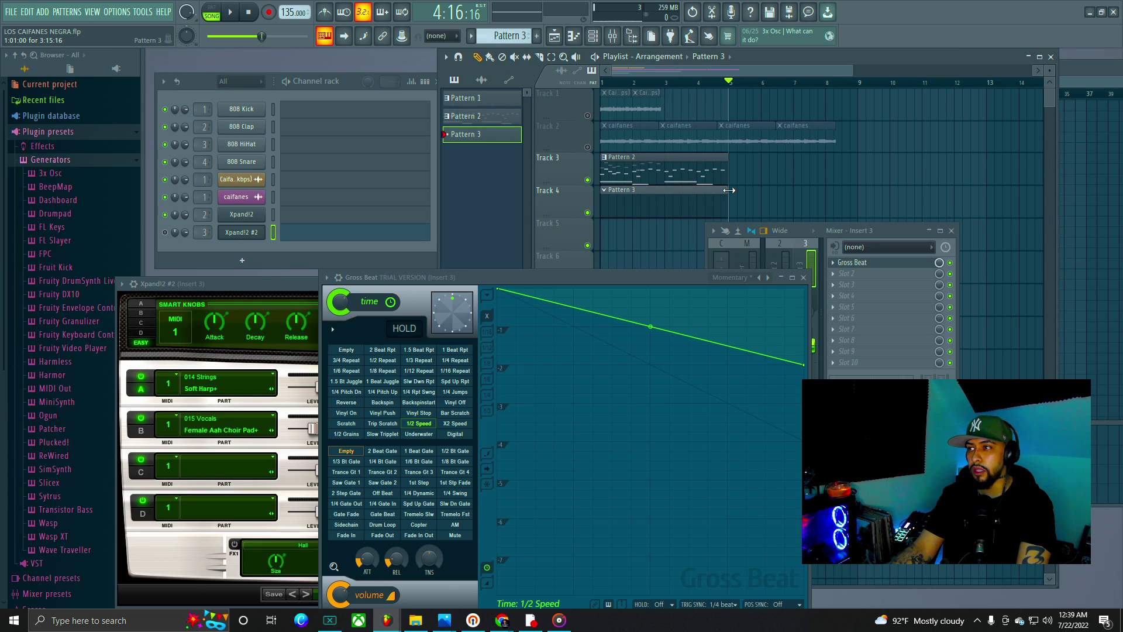
pyautogui.click(458, 57)
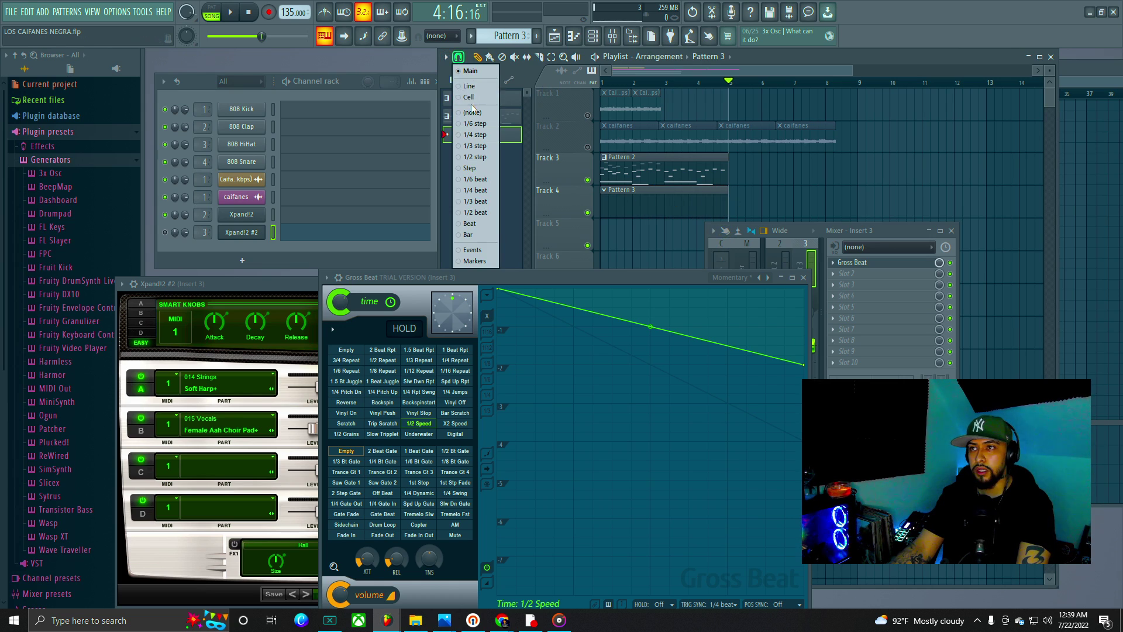
pyautogui.click(491, 92)
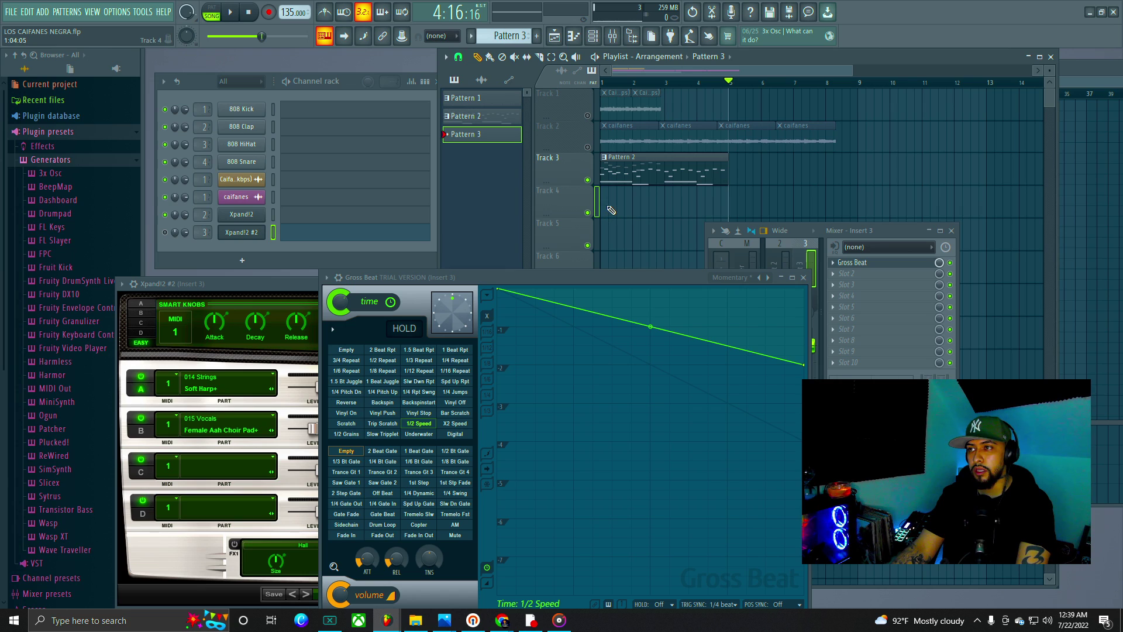
pyautogui.moveTo(601, 210); pyautogui.dragTo(609, 211)
pyautogui.hotkey('ctrl', 'z')
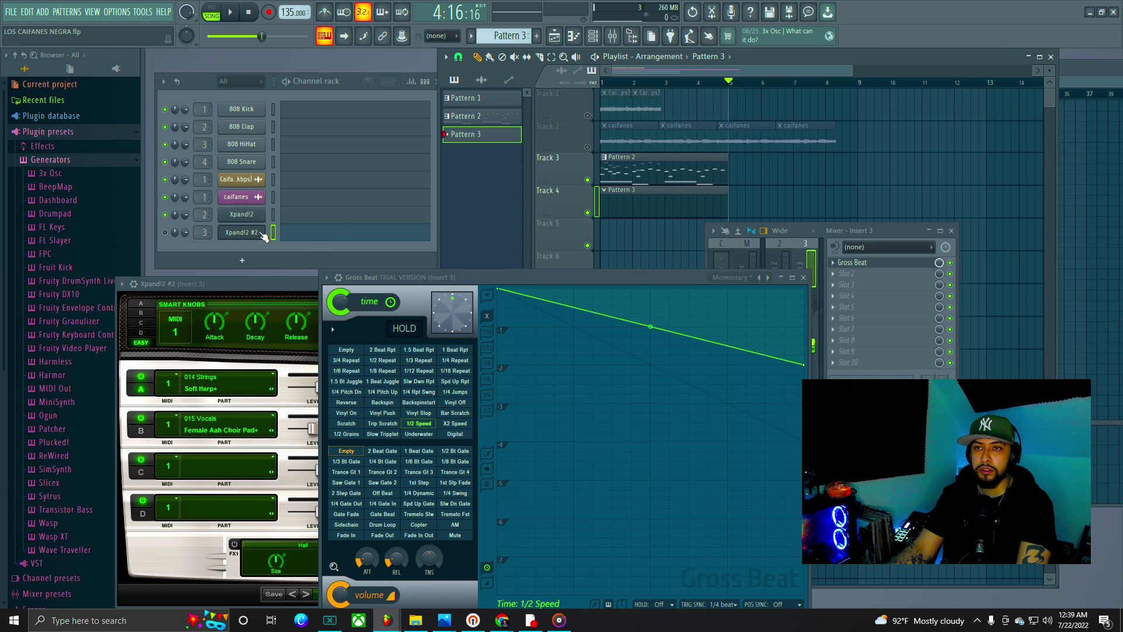
# Step: Return to Pattern 2, open the Xpand!2 #2 channel in the piano roll and select its notes
pyautogui.click(315, 236)
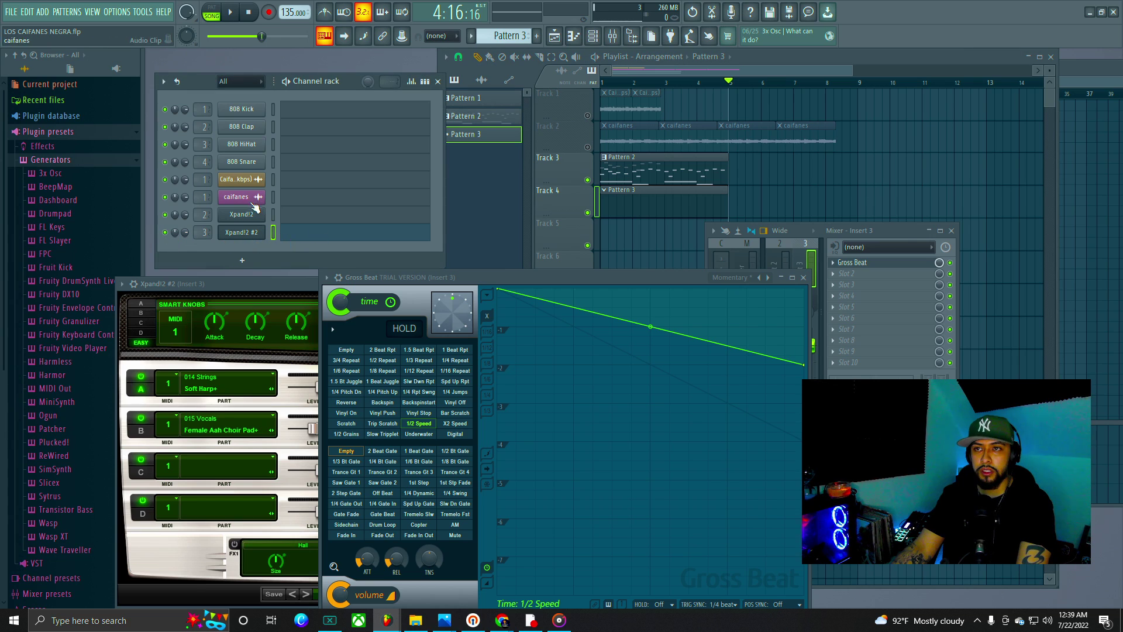
pyautogui.click(515, 117)
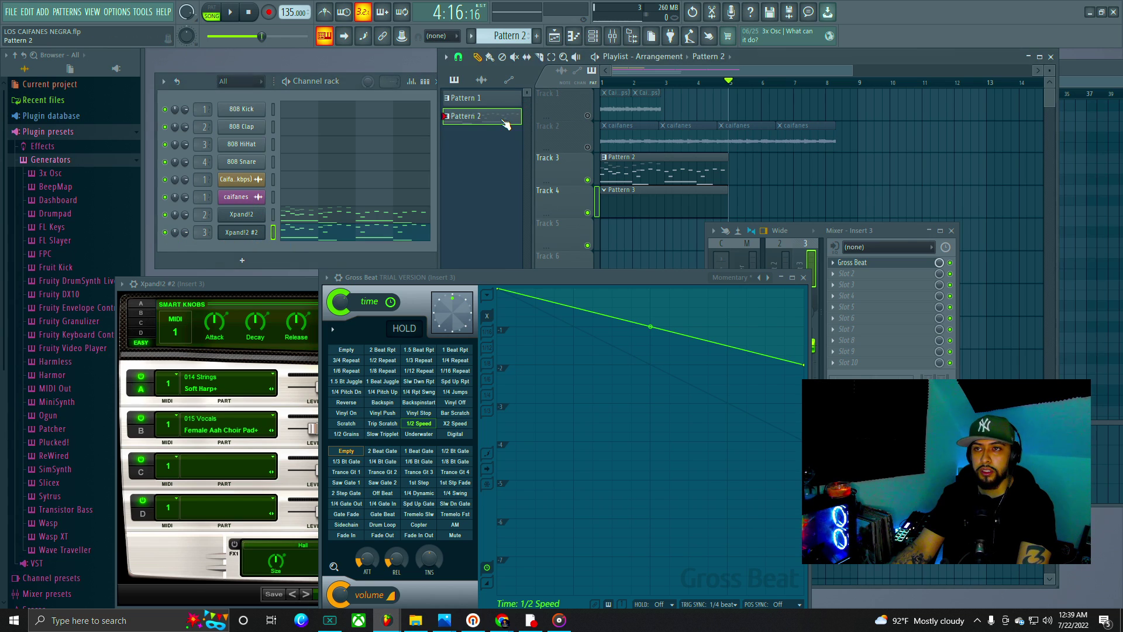
pyautogui.click(356, 235)
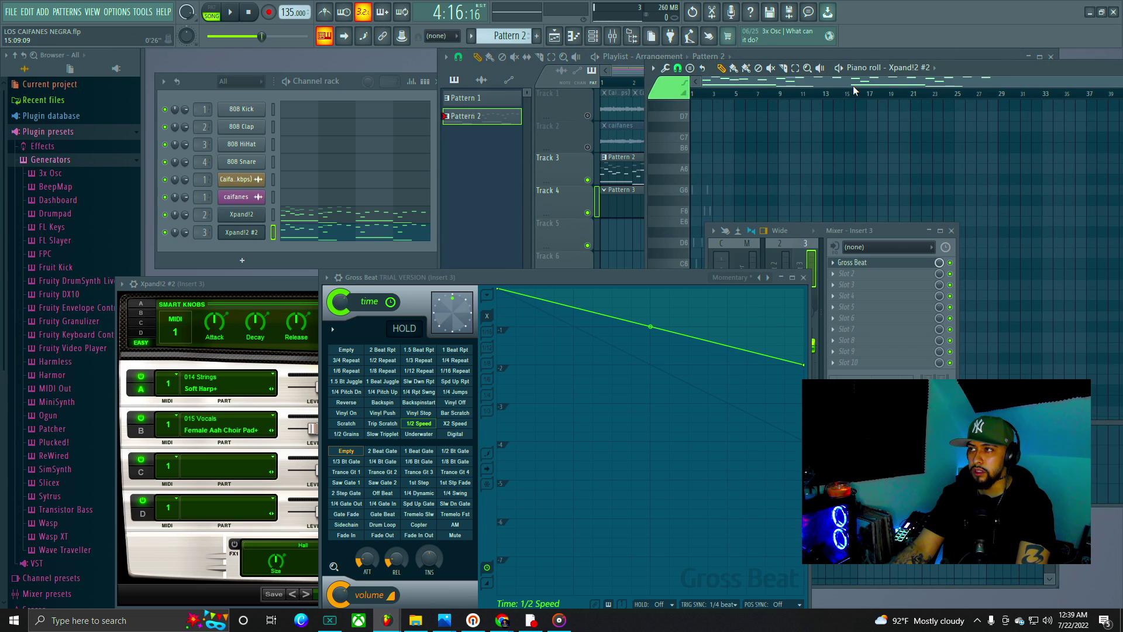
pyautogui.scroll(-5, 831, 108)
pyautogui.click(795, 68)
pyautogui.moveTo(778, 156); pyautogui.dragTo(649, 300)
pyautogui.moveTo(649, 346); pyautogui.dragTo(637, 454)
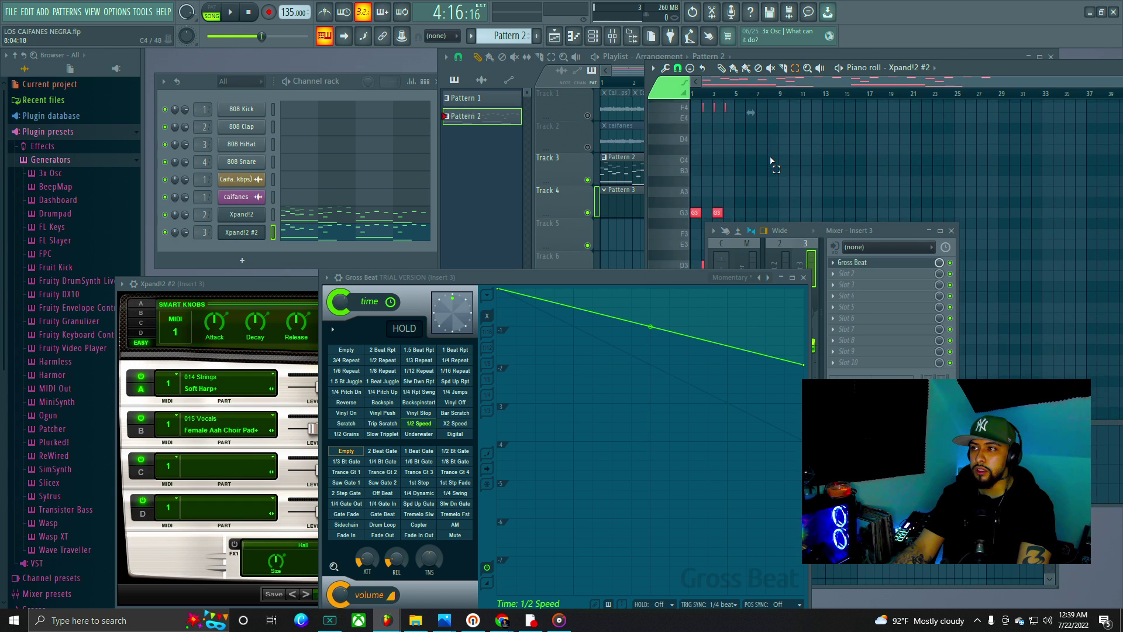
pyautogui.scroll(-3, 771, 161)
pyautogui.scroll(2, 748, 124)
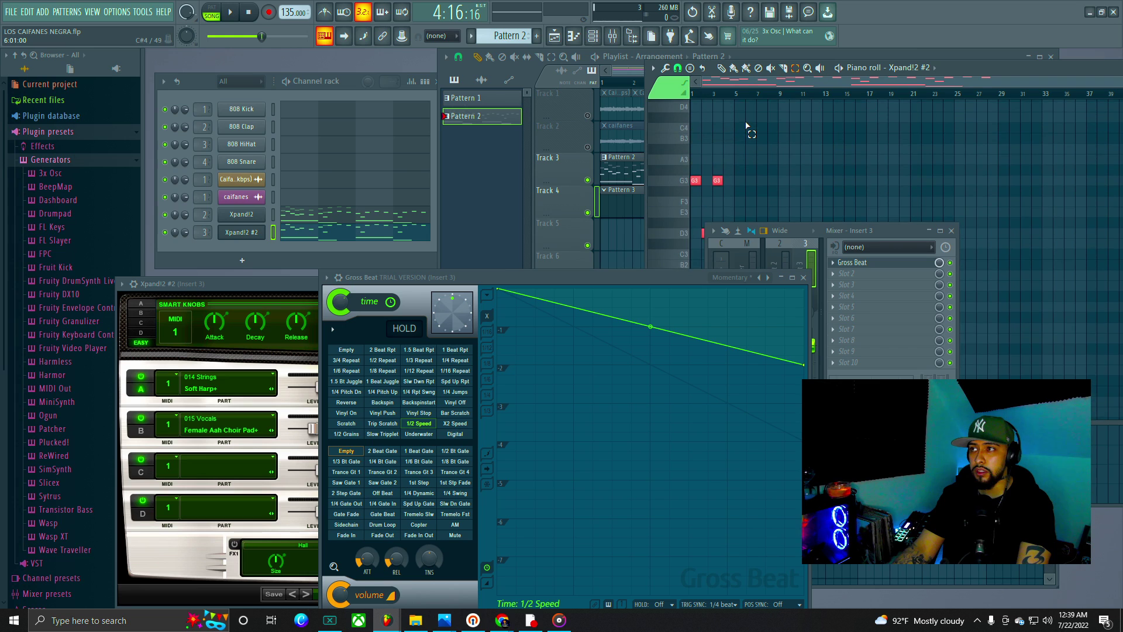
# Step: Move the piano roll clear of the mixer and delete the low G3 and D3 notes from Xpand!2 #2
pyautogui.moveTo(960, 65); pyautogui.dragTo(797, 76)
pyautogui.rightClick(556, 202)
pyautogui.rightClick(534, 201)
pyautogui.rightClick(547, 149)
pyautogui.rightClick(524, 150)
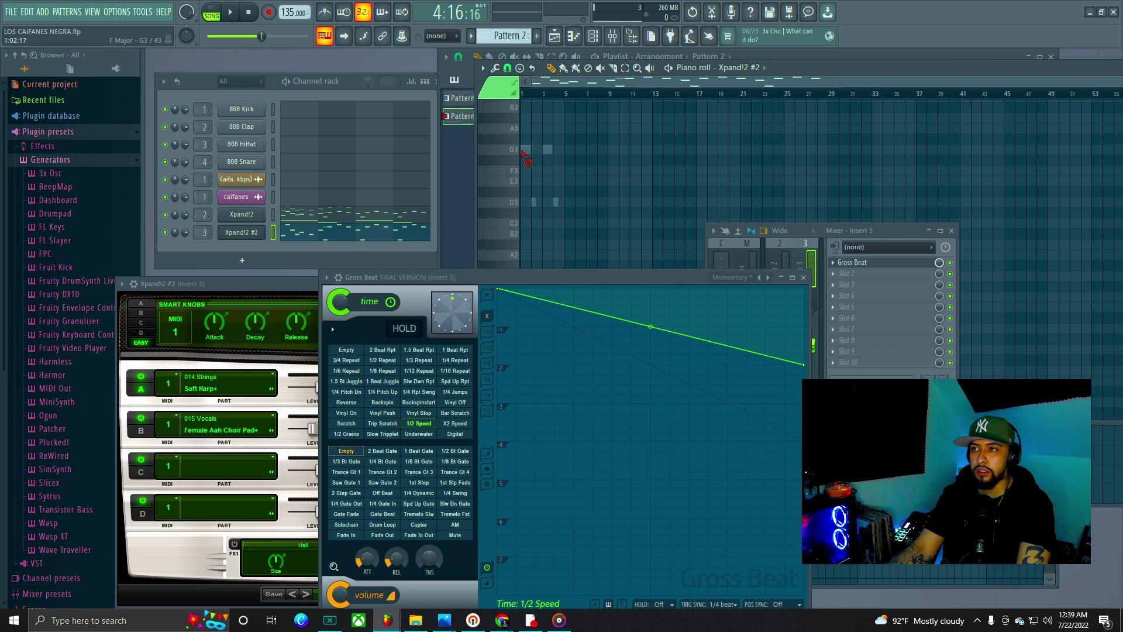
# Step: Delete the Xpand!2 #2 notes between A#4 and D5 in the piano roll, keeping the F5 and G5 notes
pyautogui.scroll(6, 544, 170)
pyautogui.scroll(2, 563, 202)
pyautogui.rightClick(525, 212)
pyautogui.rightClick(529, 213)
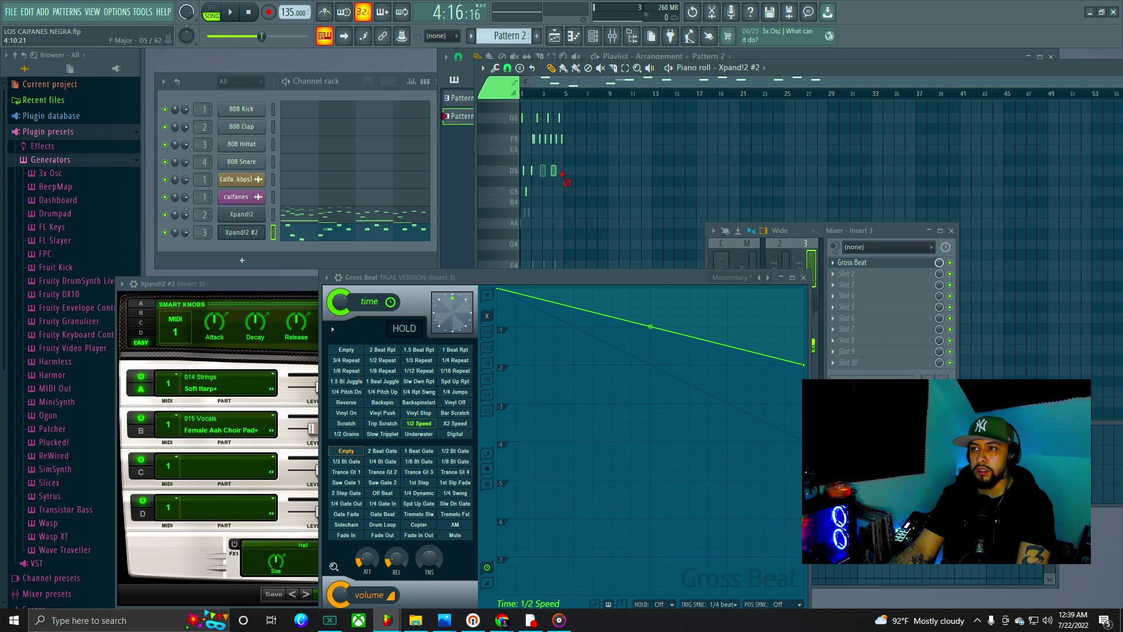
pyautogui.rightClick(529, 192)
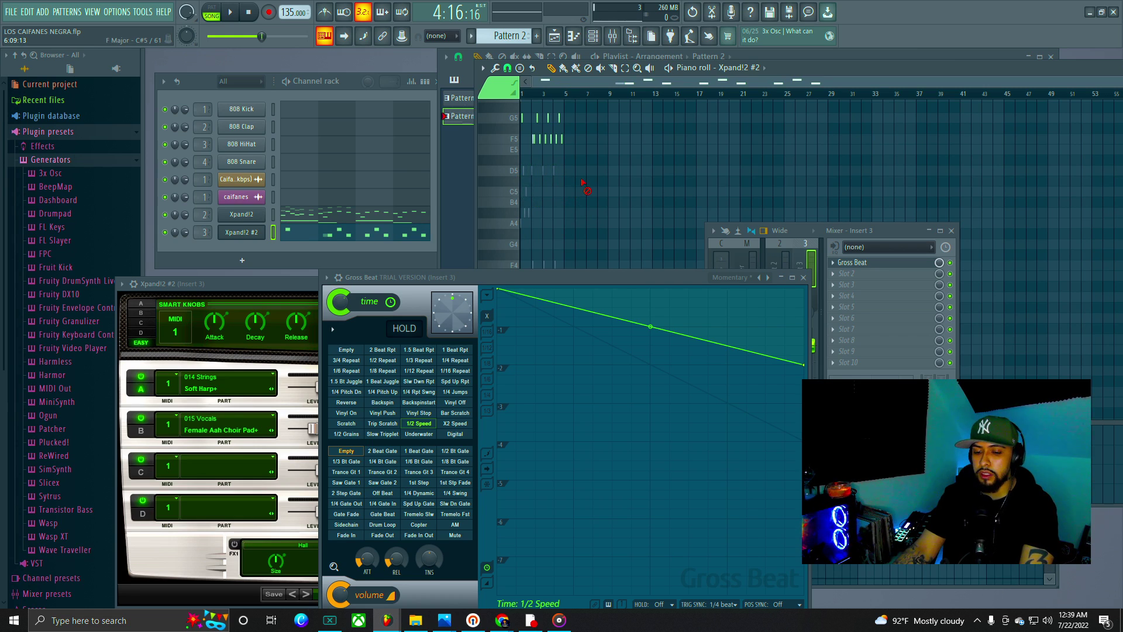
# Step: Delete the remaining F5 and G5 notes of Xpand!2 #2 from Pattern 2 and put the piano roll aside
pyautogui.rightClick(550, 139)
pyautogui.rightClick(541, 118)
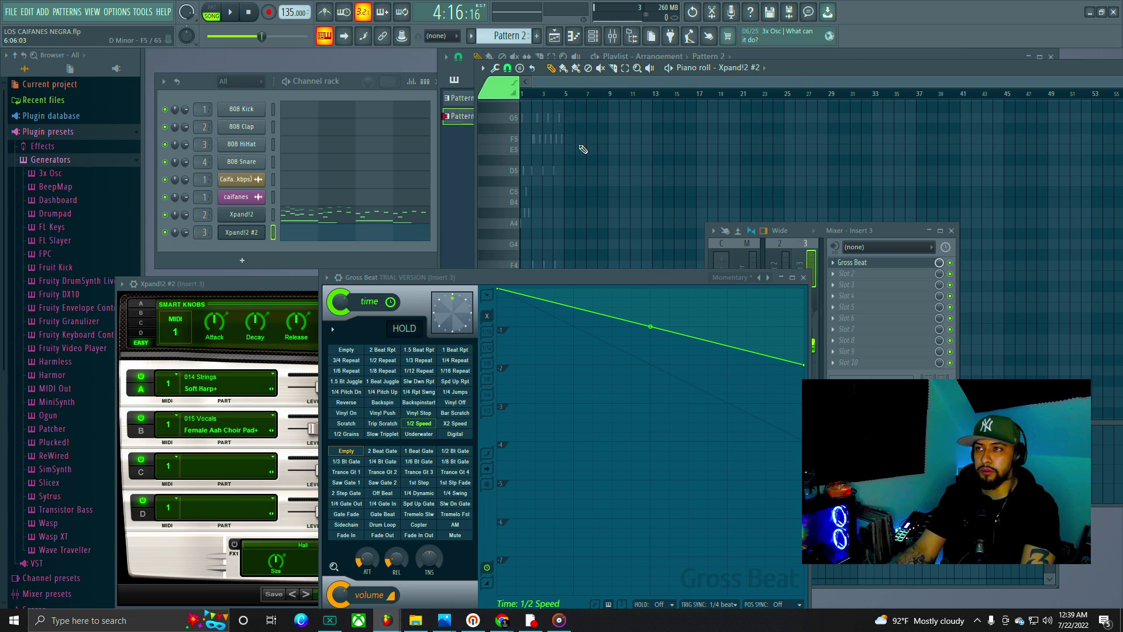
pyautogui.scroll(2, 559, 190)
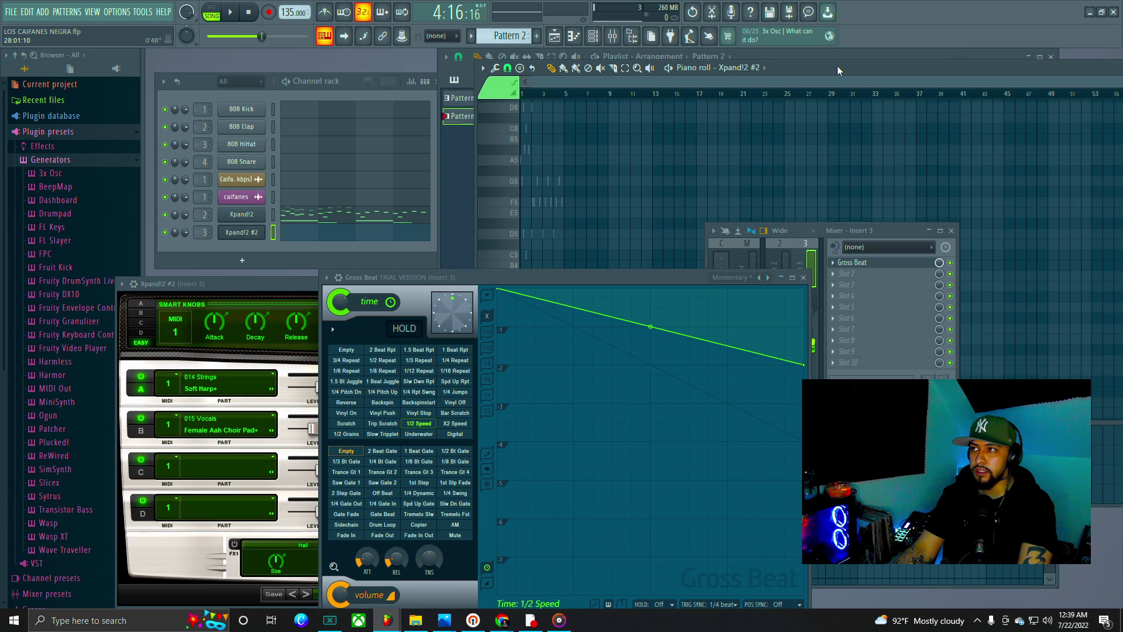
pyautogui.moveTo(837, 67); pyautogui.dragTo(743, 62)
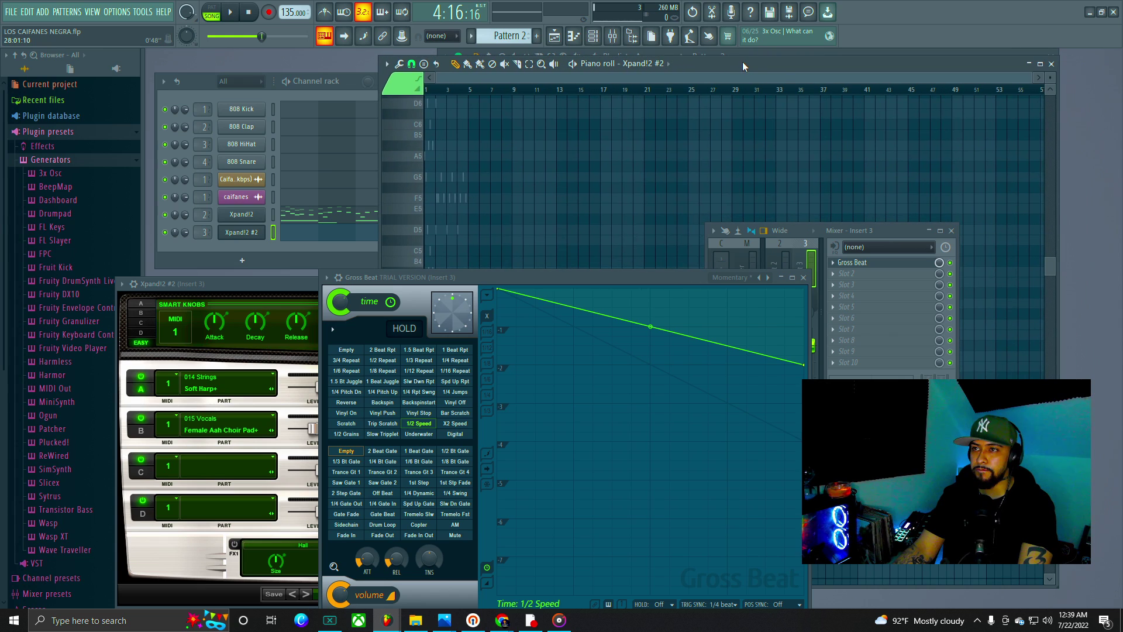
pyautogui.click(1030, 65)
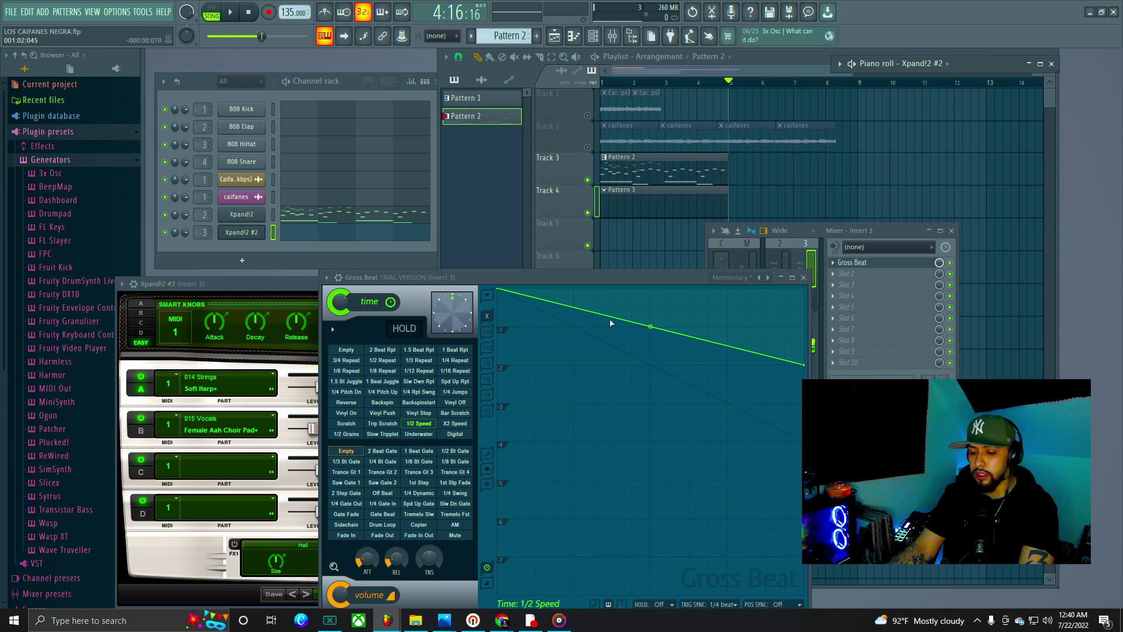
# Step: Create an empty Pattern 3 as the active pattern and play the arrangement
pyautogui.click(312, 236)
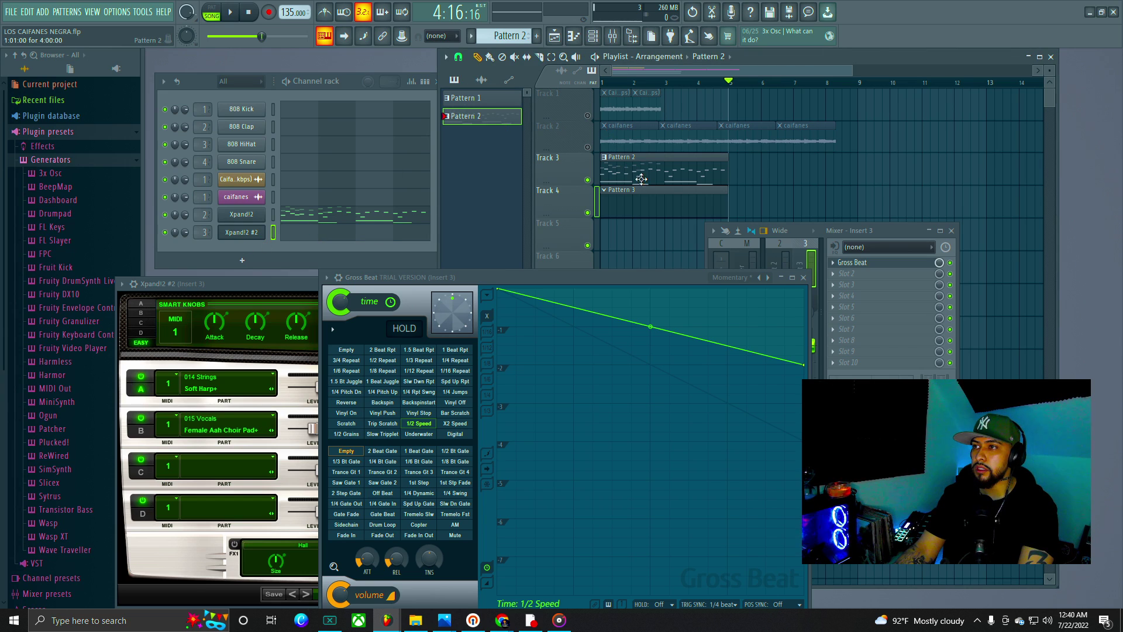
pyautogui.click(536, 36)
pyautogui.press('Return')
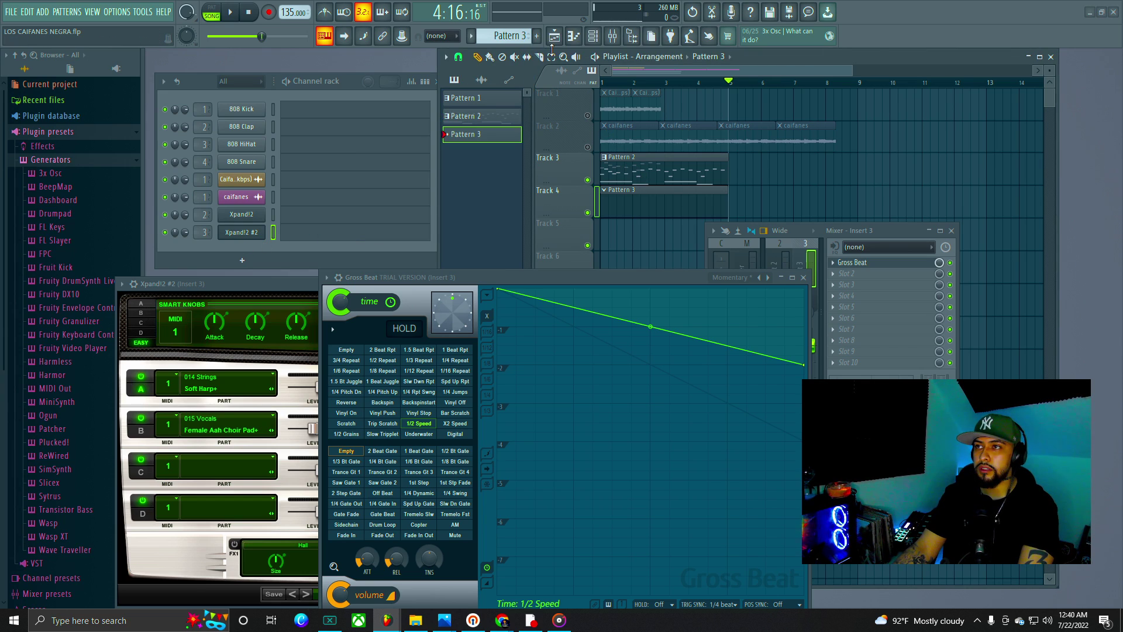
pyautogui.press('space')
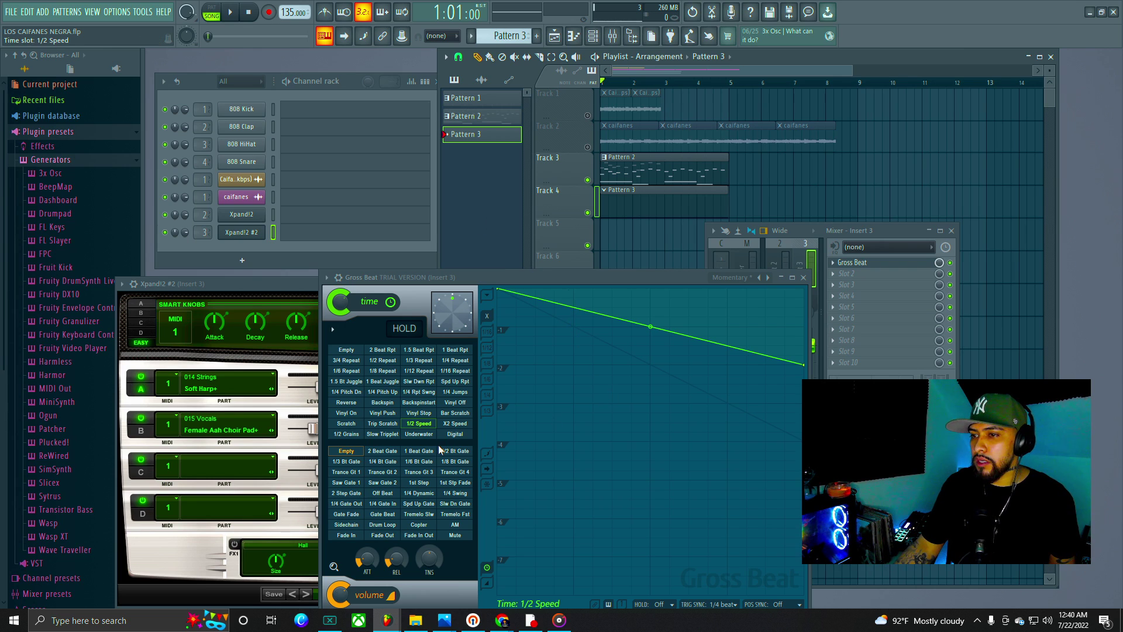
# Step: Open the Xpand!2 #2 piano roll in Pattern 3 and paste the copied melody notes into it
pyautogui.click(633, 203)
pyautogui.click(345, 236)
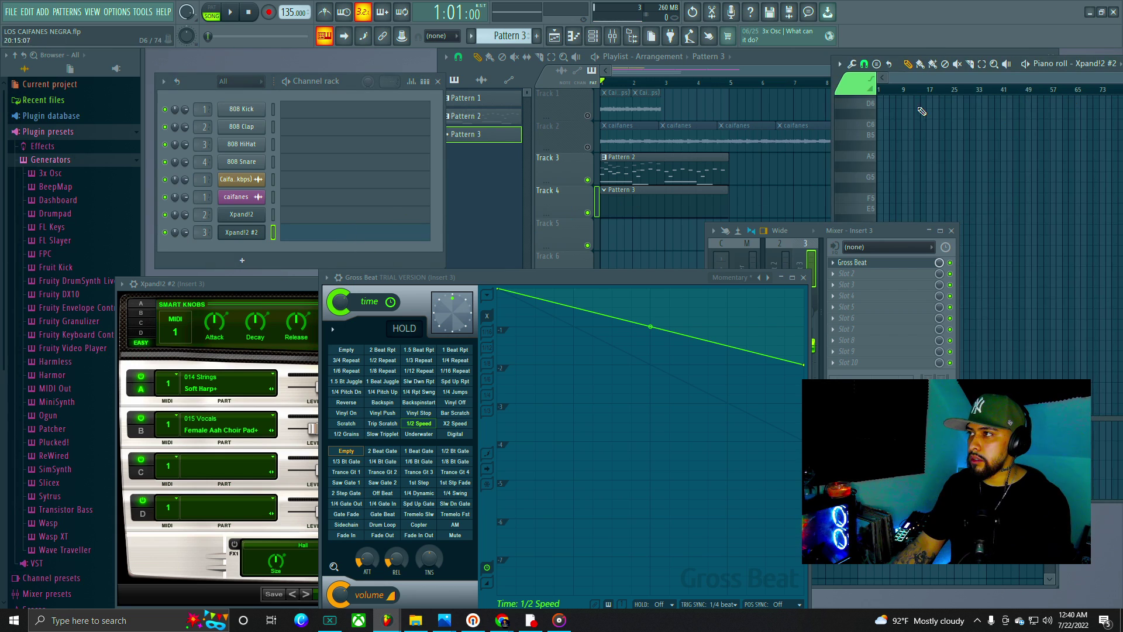
pyautogui.moveTo(842, 64); pyautogui.dragTo(584, 53)
pyautogui.click(291, 54)
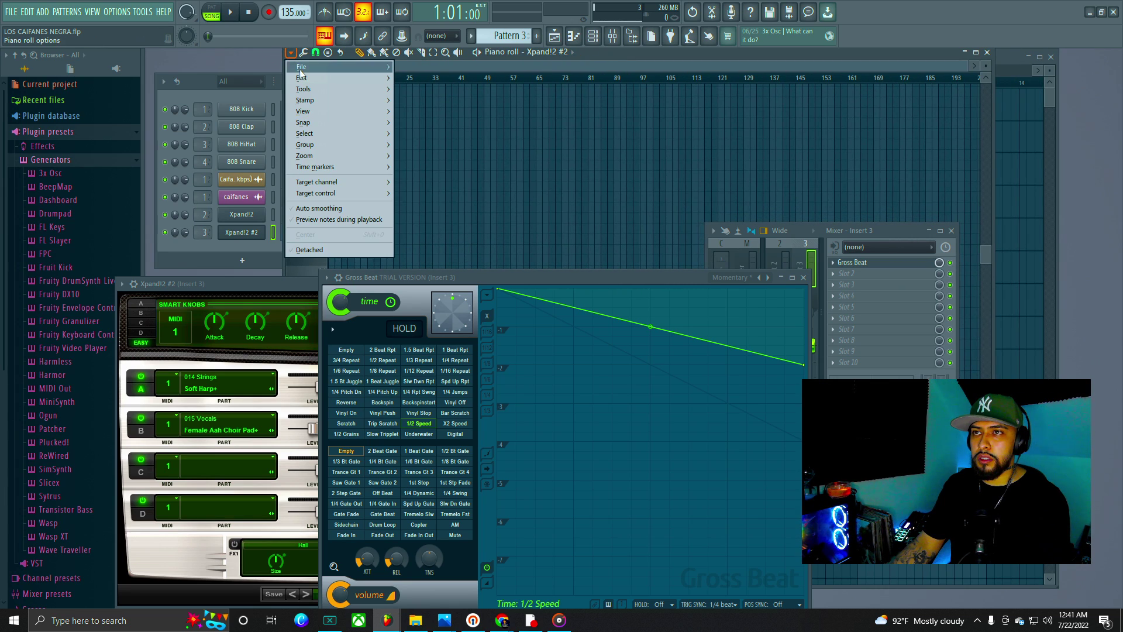
pyautogui.moveTo(336, 79)
pyautogui.click(444, 100)
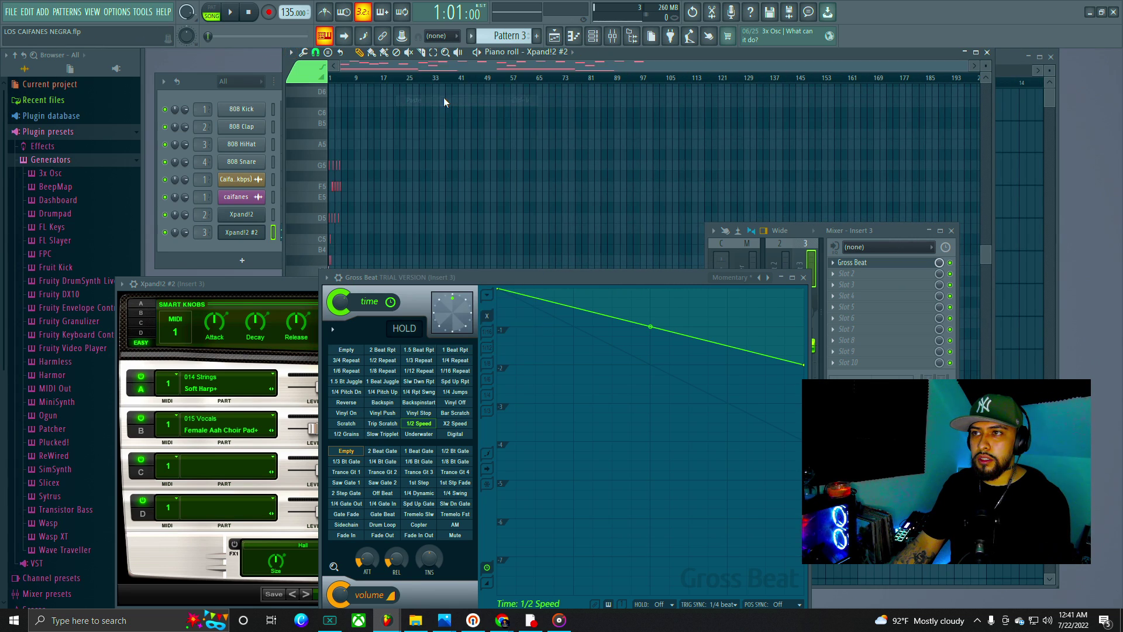
# Step: Audition the pasted notes, put the piano roll away and move the Track 3 Pattern 2 clip past the end of the Pattern 3 clip
pyautogui.press('space')
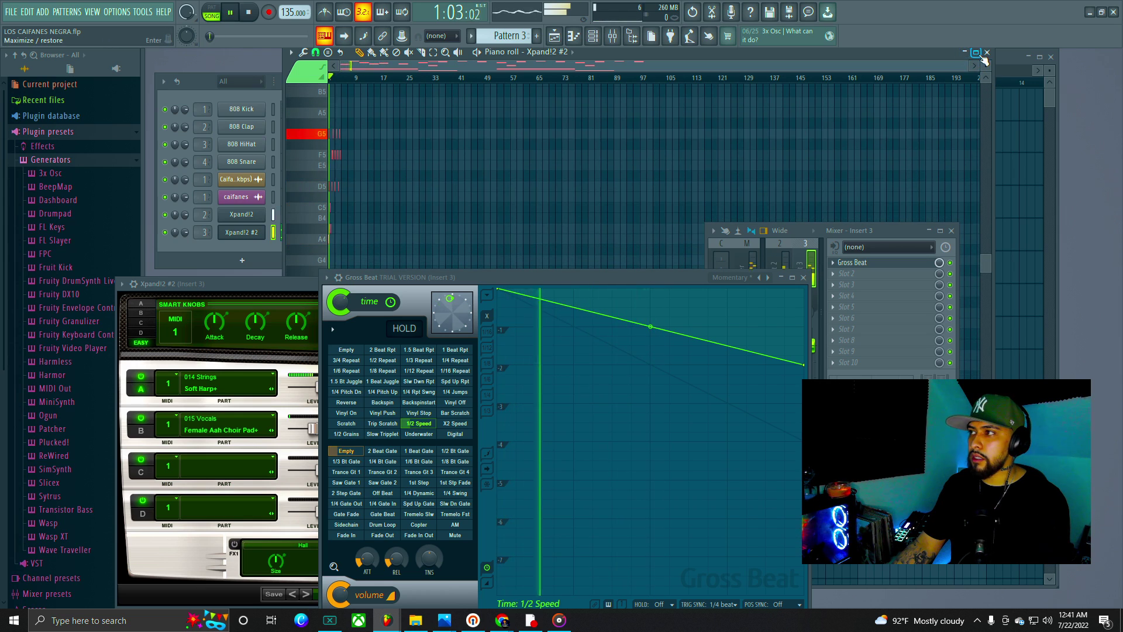
pyautogui.press('space')
pyautogui.click(976, 53)
pyautogui.moveTo(673, 166); pyautogui.dragTo(825, 166)
pyautogui.press('space')
pyautogui.keyDown('ctrl'); pyautogui.scroll(3, 742, 205); pyautogui.keyUp('ctrl')
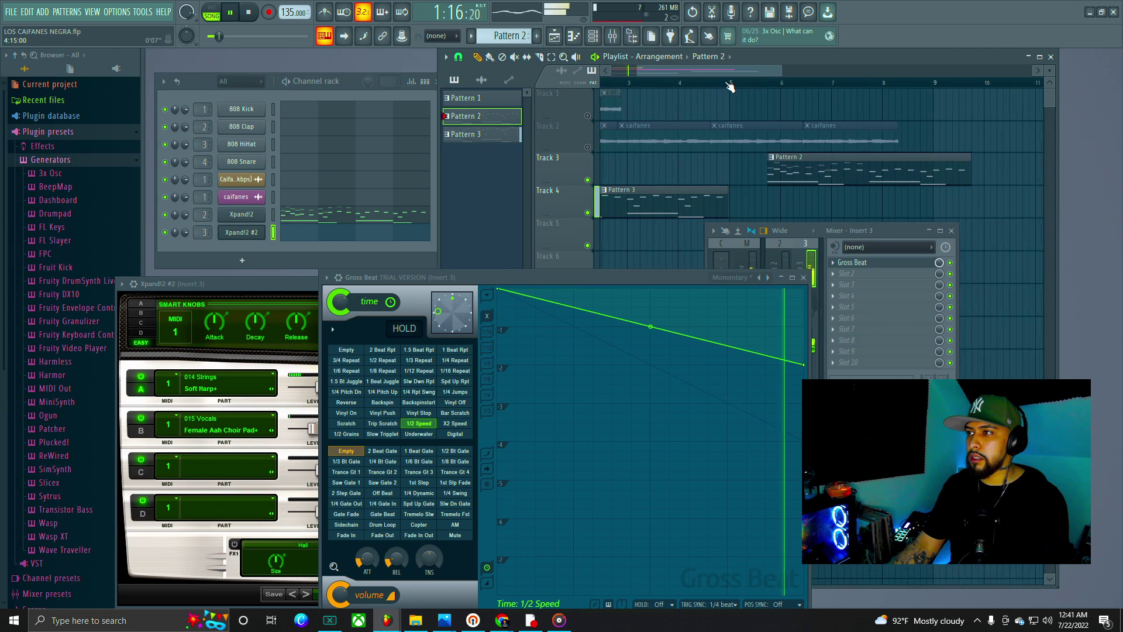
pyautogui.press('space')
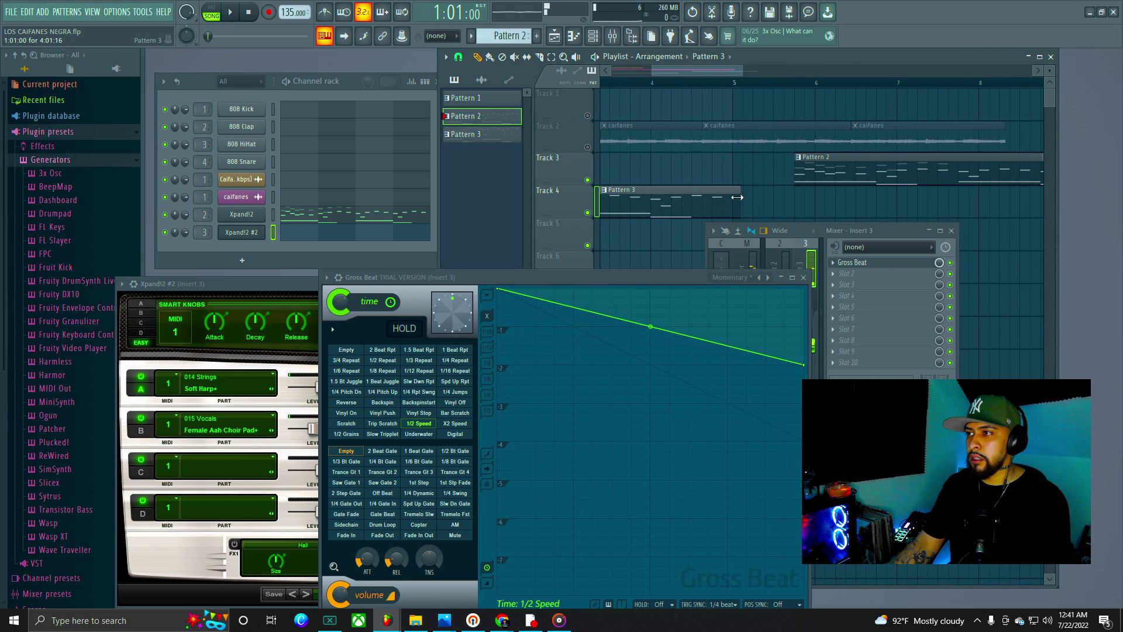
# Step: Play the Pattern 3 clip on its own and move the Pattern 2 clip on Track 3 to bar 9
pyautogui.keyDown('ctrl'); pyautogui.scroll(-3, 695, 110); pyautogui.keyUp('ctrl')
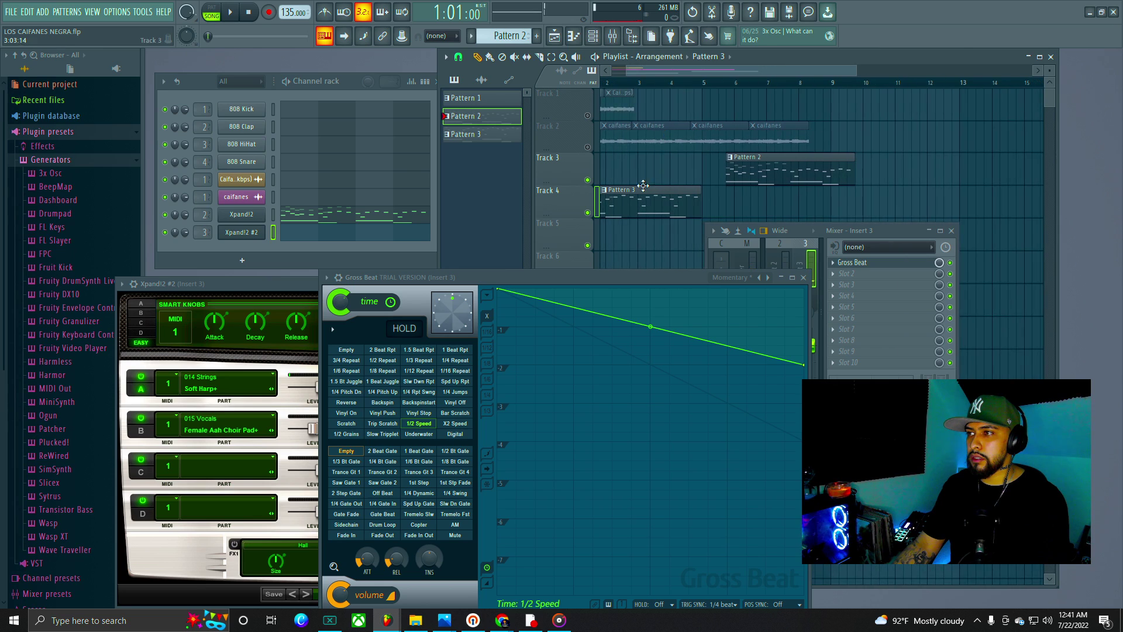
pyautogui.scroll(-1, 648, 189)
pyautogui.click(622, 169)
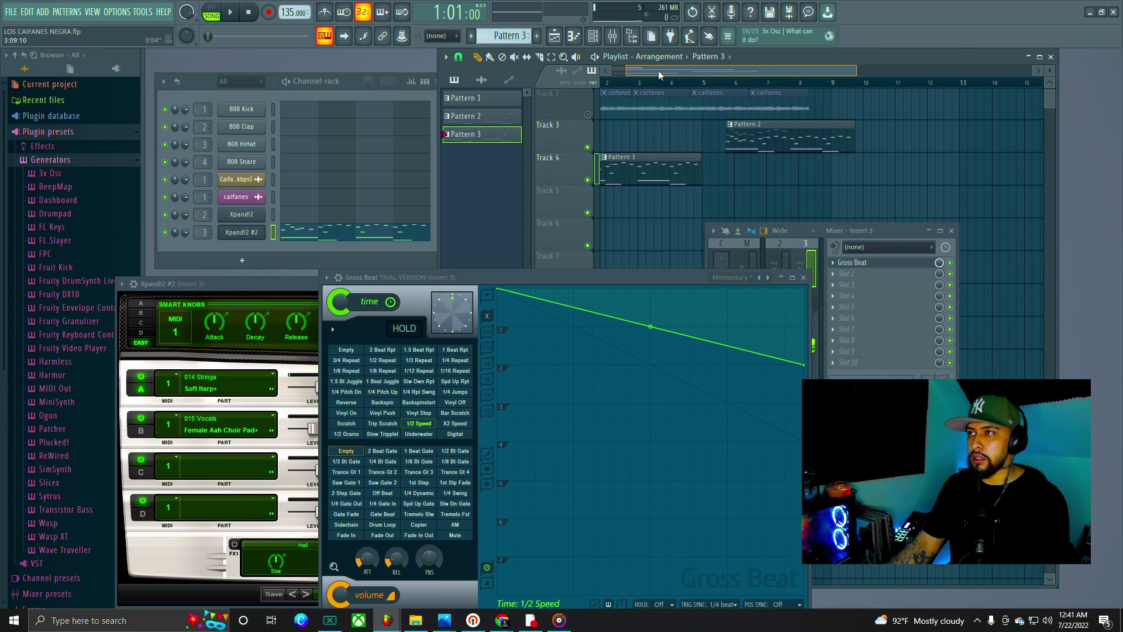
pyautogui.hscroll(-1, 562, 193)
pyautogui.press('space')
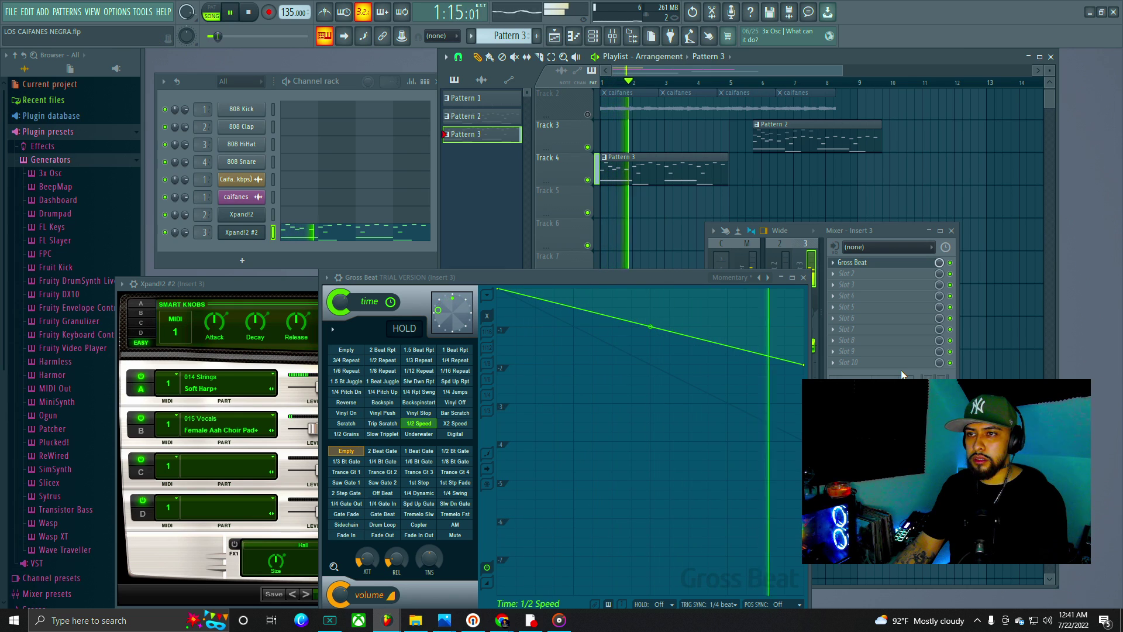
pyautogui.moveTo(832, 150); pyautogui.dragTo(936, 149)
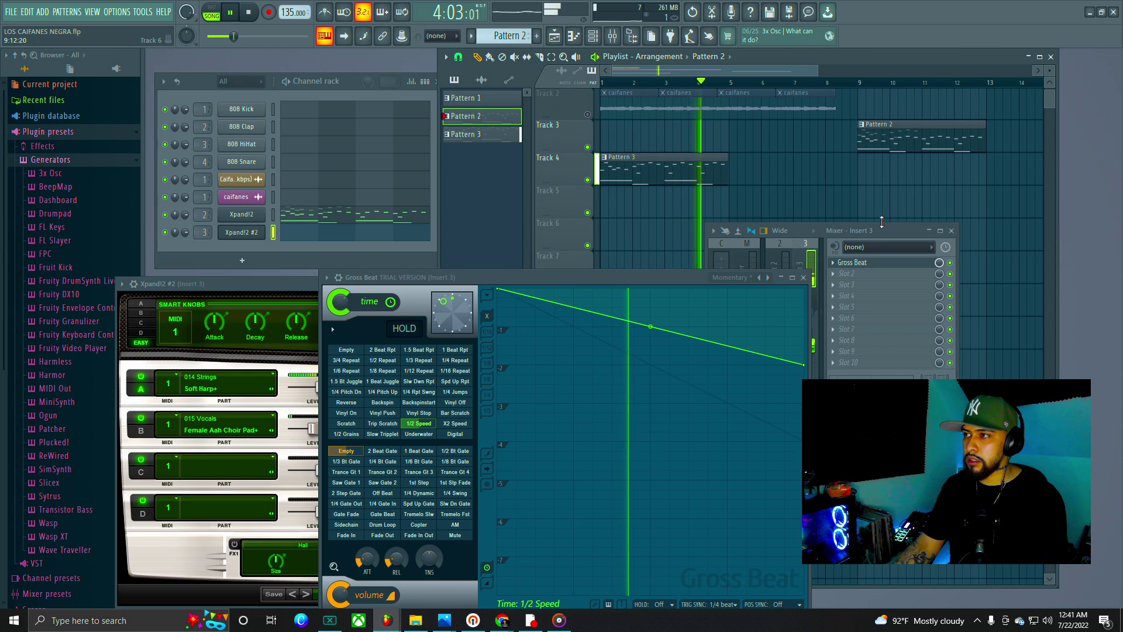
pyautogui.press('space')
# Step: Place Pattern 3 clips at bar 5 on Track 4 and bar 13 on Track 3, and play the arrangement
pyautogui.click(652, 169)
pyautogui.click(737, 183)
pyautogui.press('space')
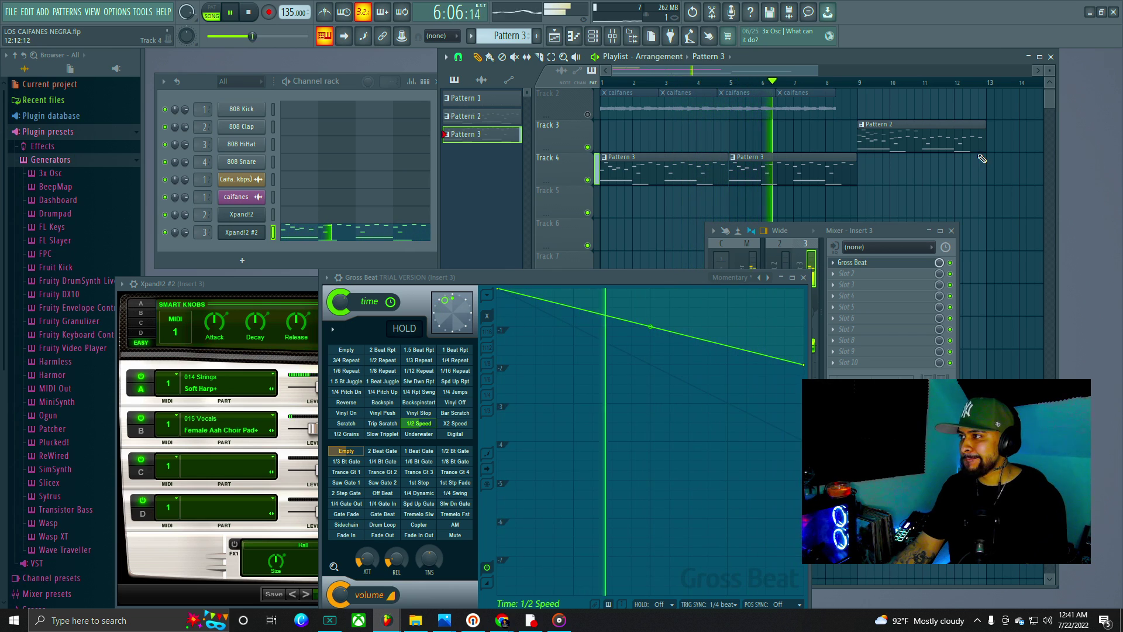
pyautogui.click(989, 141)
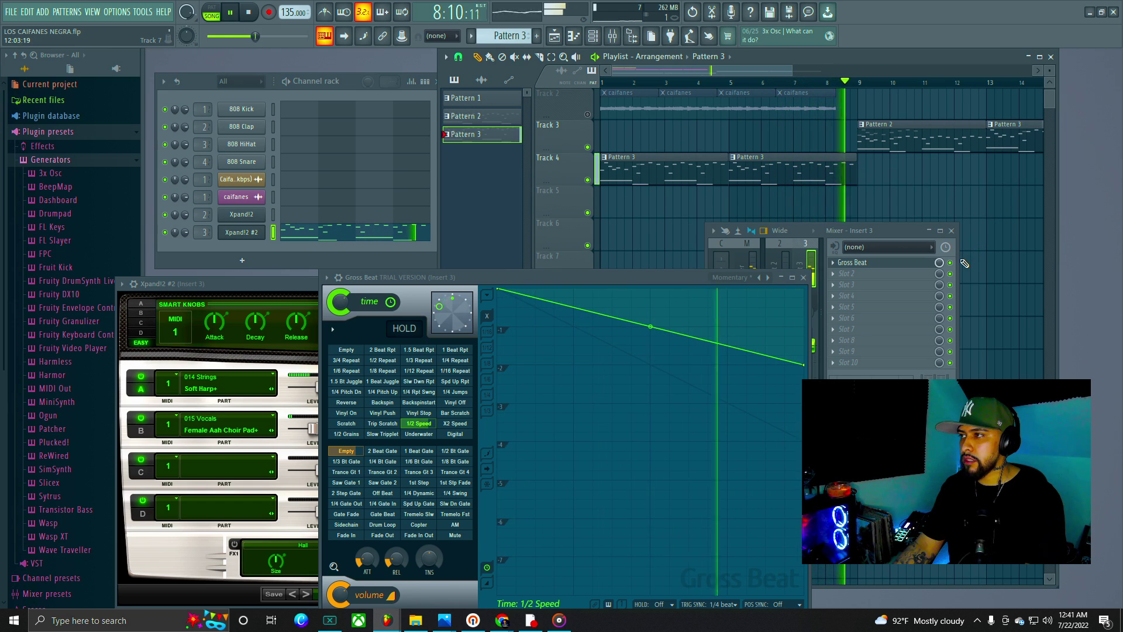
pyautogui.press('space')
pyautogui.press('space')
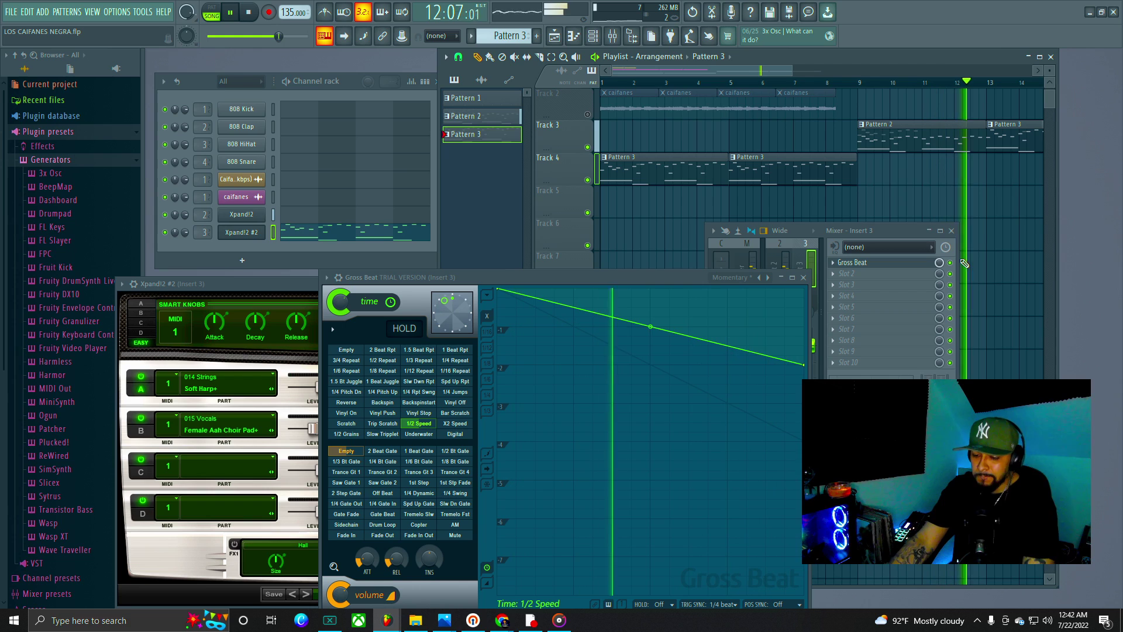
pyautogui.press('space')
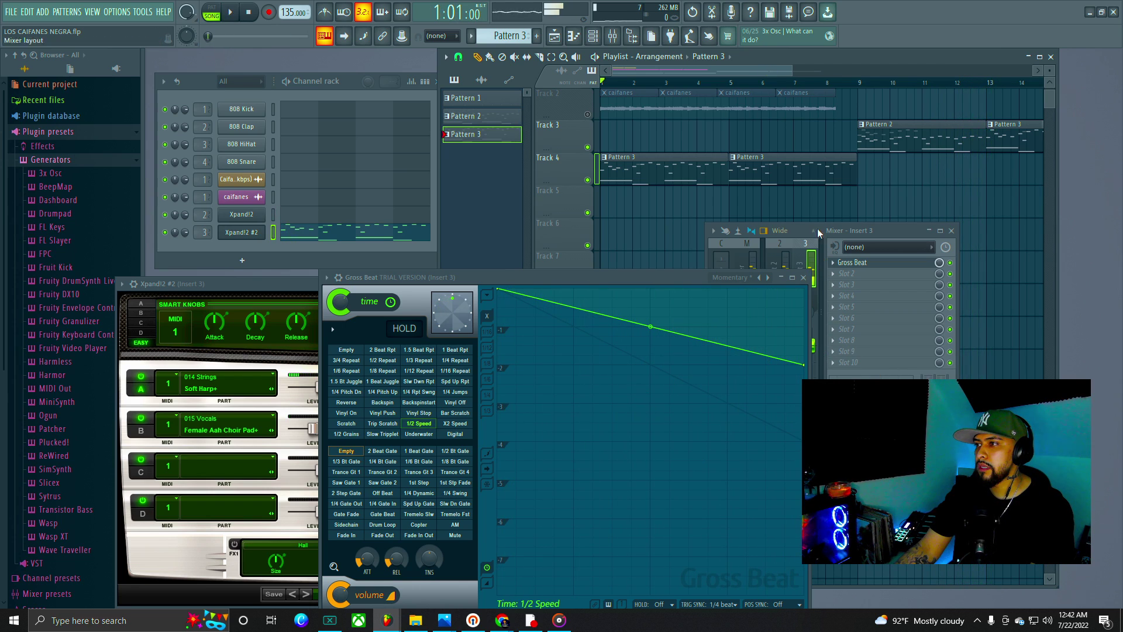
# Step: Bring the mixer forward, shift it slightly lower and listen to the arrangement through the change from Pattern 3 to Pattern 2
pyautogui.click(880, 227)
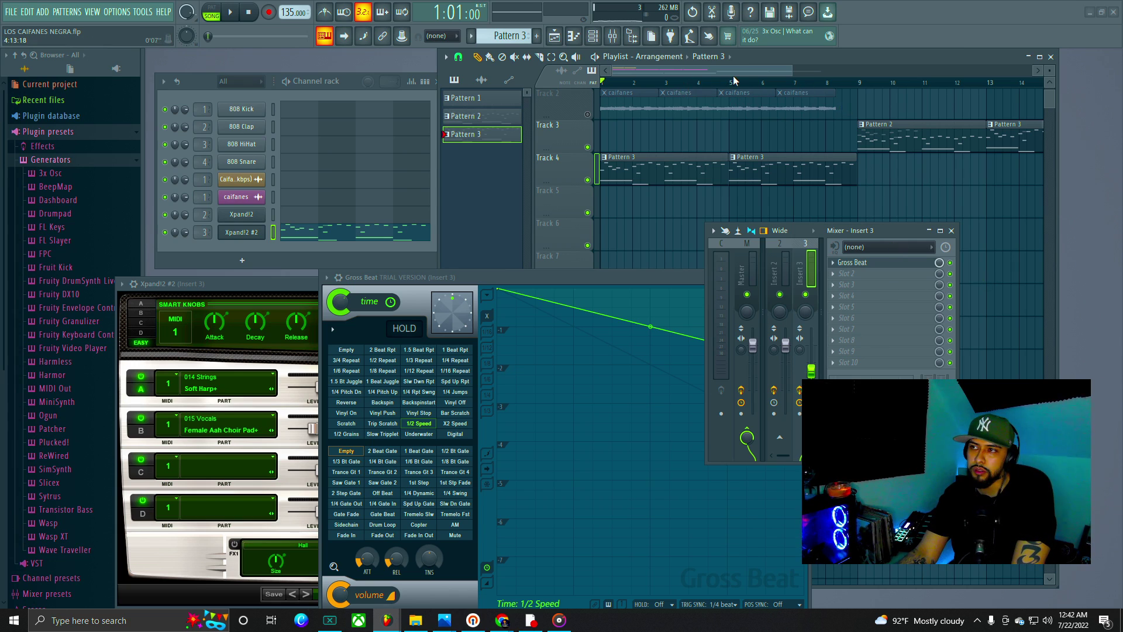
pyautogui.press('space')
pyautogui.moveTo(887, 229); pyautogui.dragTo(866, 251)
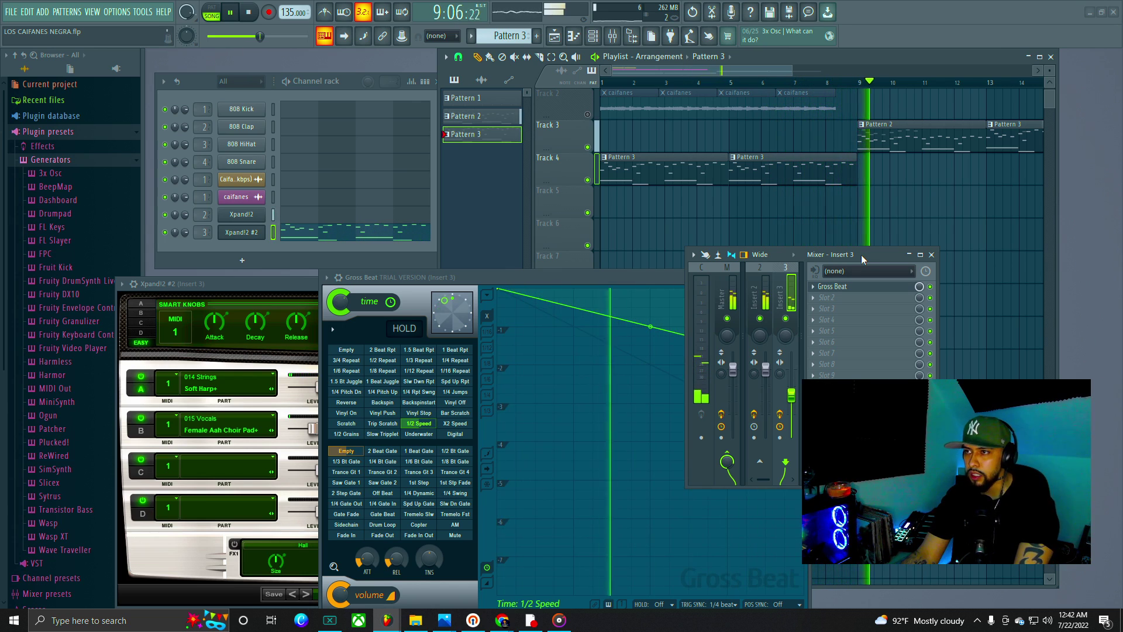
pyautogui.press('space')
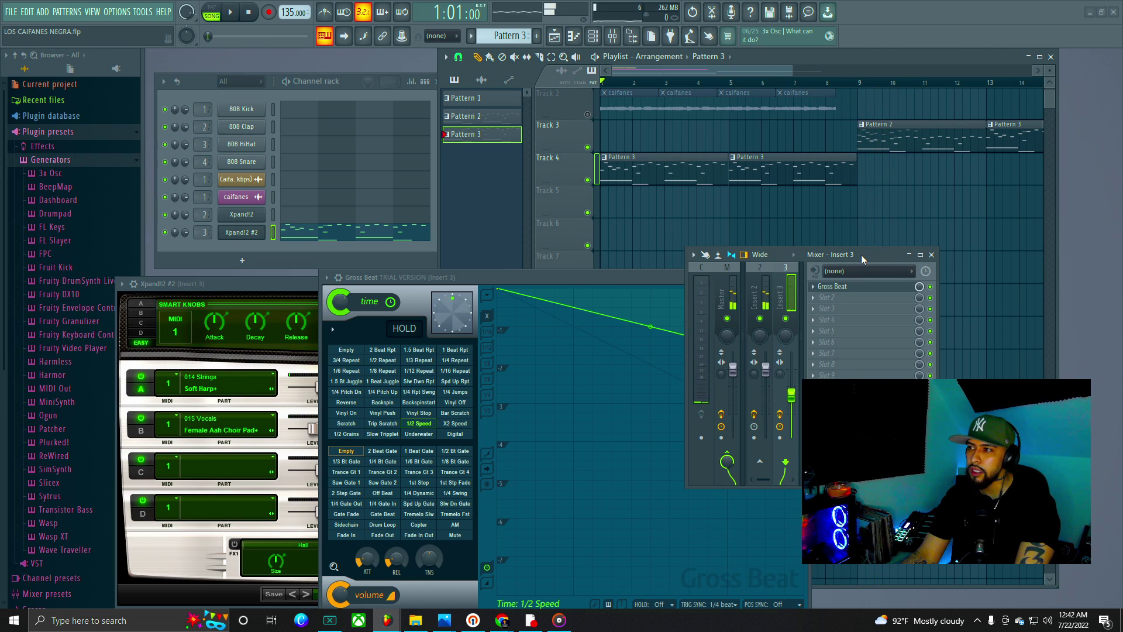
# Step: Select the Pattern 2 clip and load Gross Beat into the first effect slot of mixer Insert 1
pyautogui.click(886, 137)
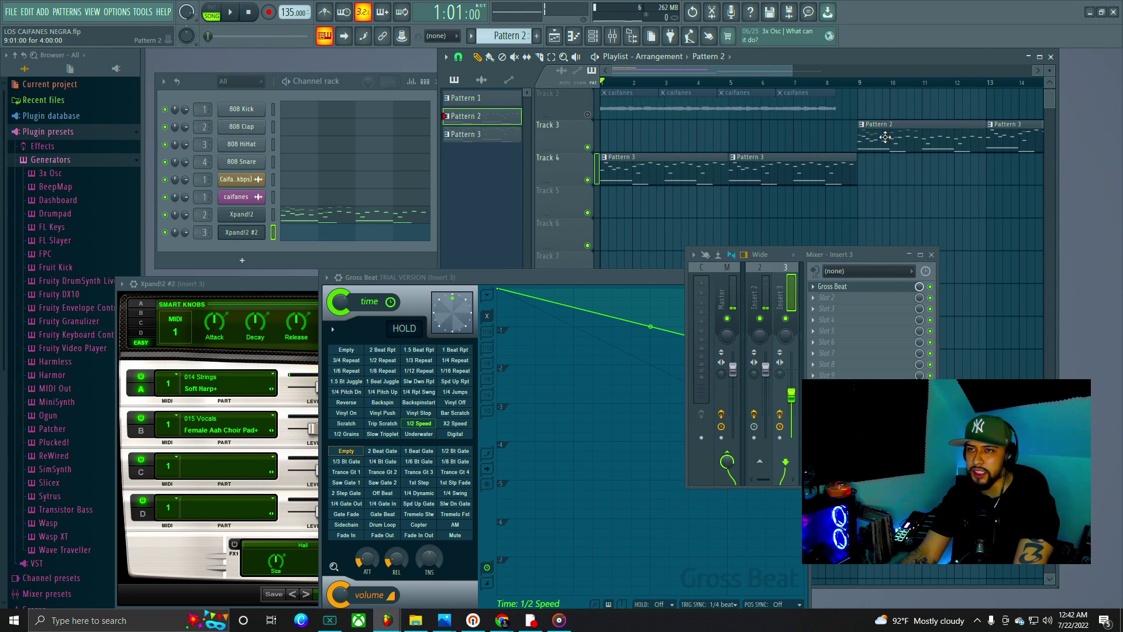
pyautogui.moveTo(301, 280); pyautogui.dragTo(376, 212)
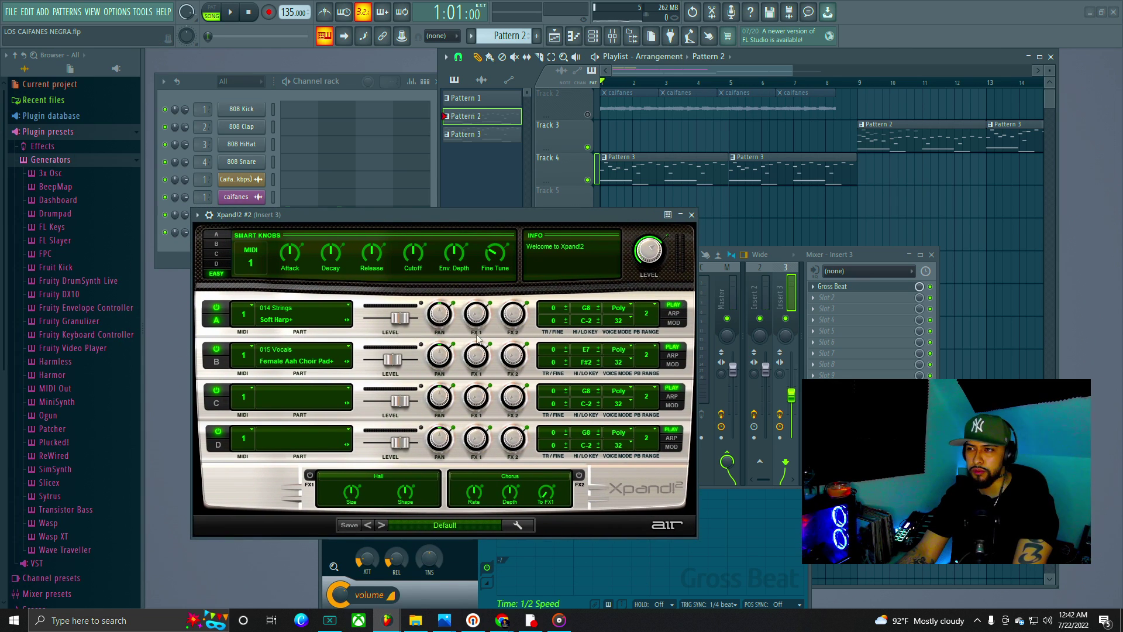
pyautogui.moveTo(627, 221); pyautogui.dragTo(604, 228)
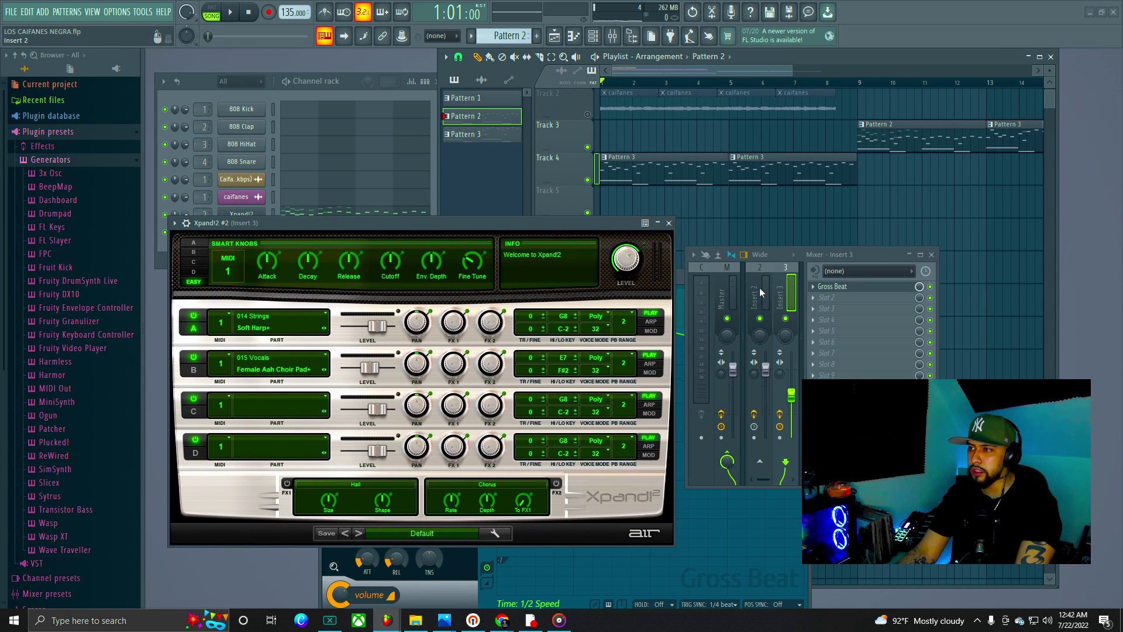
pyautogui.scroll(2, 743, 275)
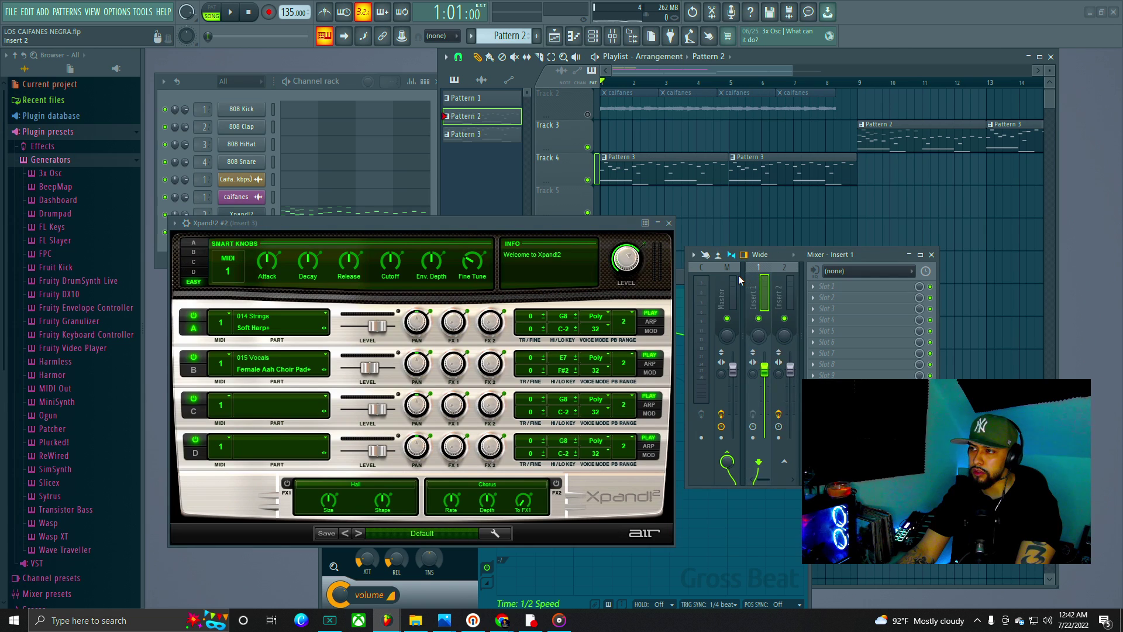
pyautogui.click(831, 289)
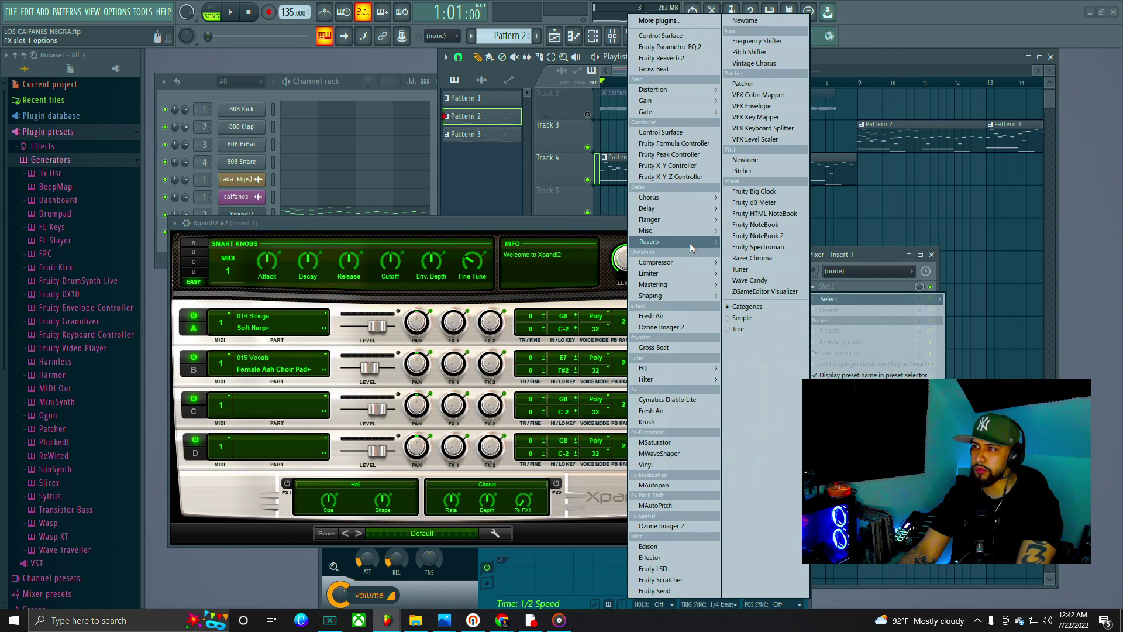
pyautogui.click(685, 69)
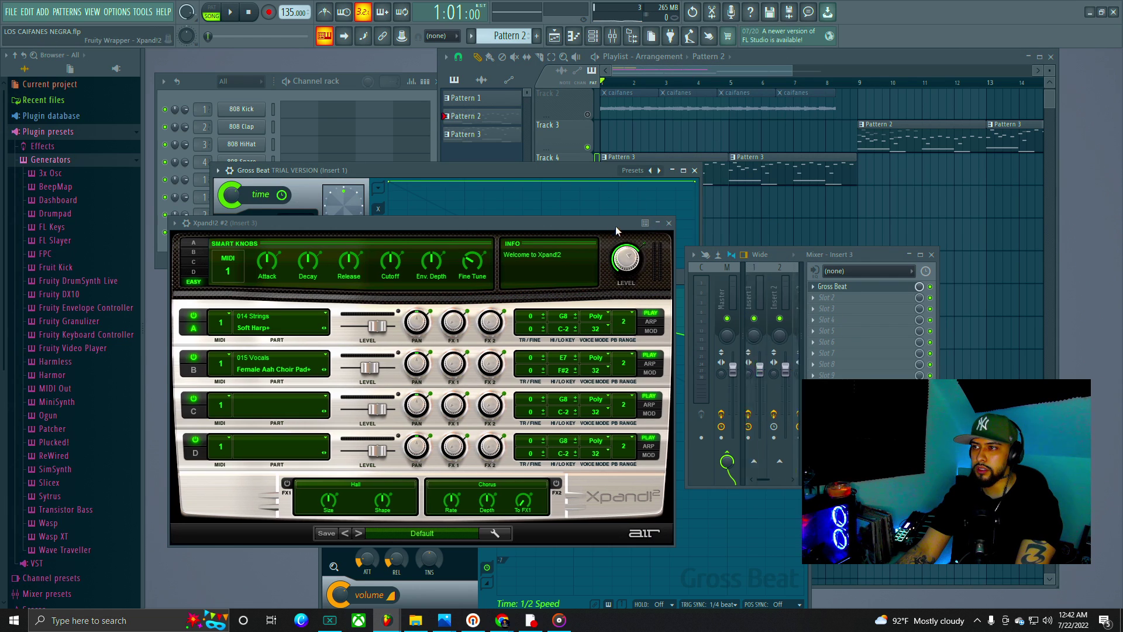
# Step: Apply the Momentary preset and 1/2 Speed time slot to Insert 1's Gross Beat, and lower its mix level to about 47% during playback
pyautogui.moveTo(615, 226); pyautogui.dragTo(660, 357)
pyautogui.moveTo(572, 169); pyautogui.dragTo(648, 157)
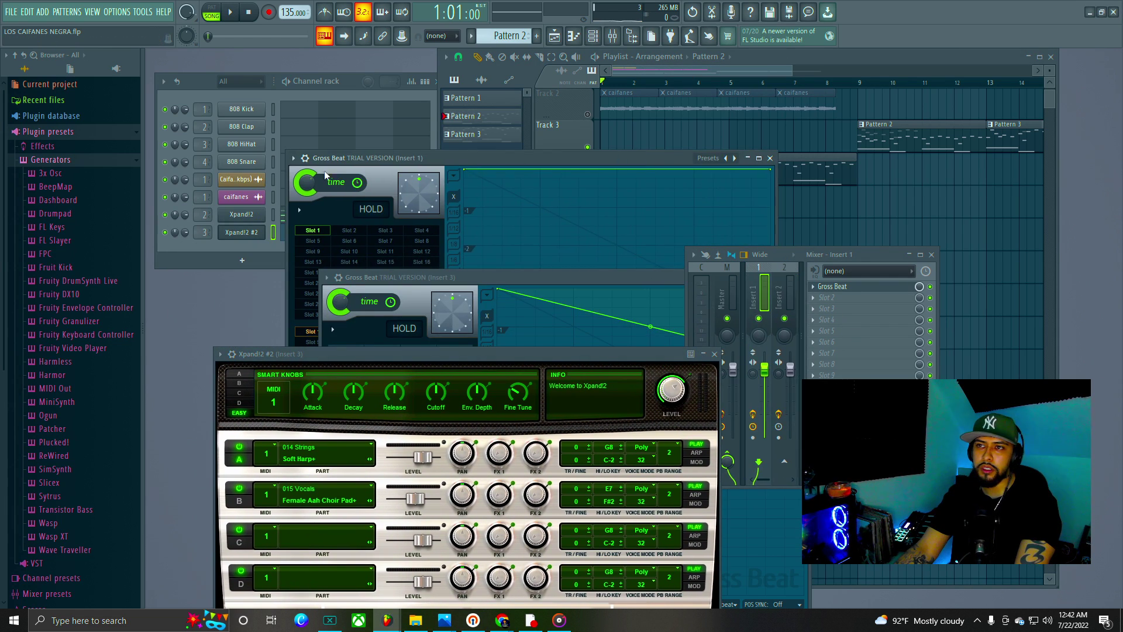
pyautogui.click(293, 159)
pyautogui.click(325, 406)
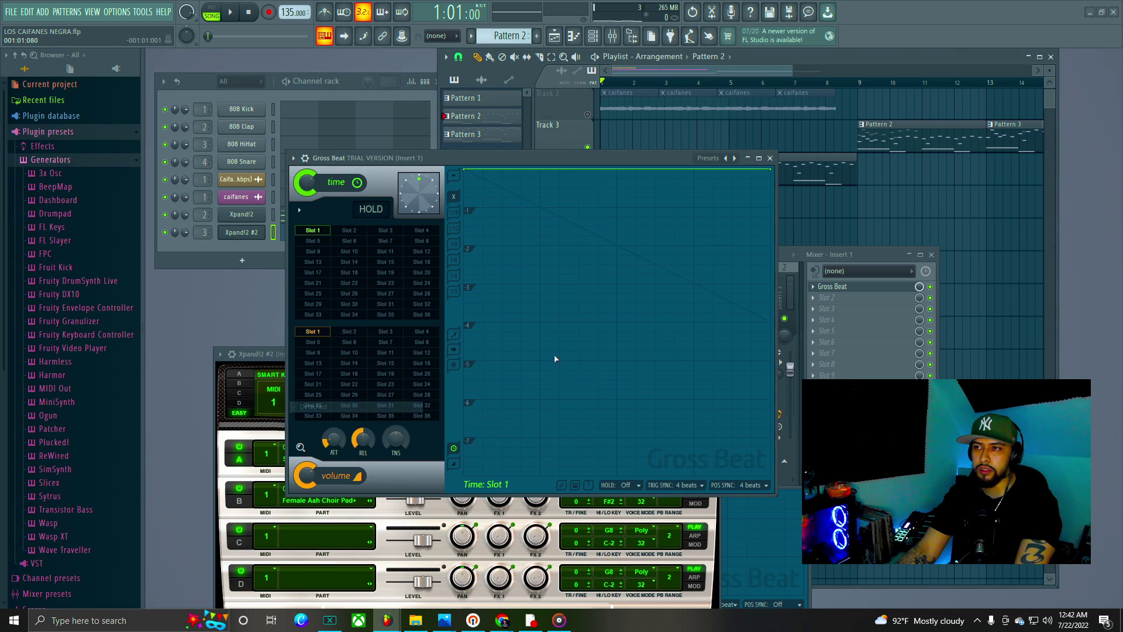
pyautogui.click(708, 159)
pyautogui.click(736, 188)
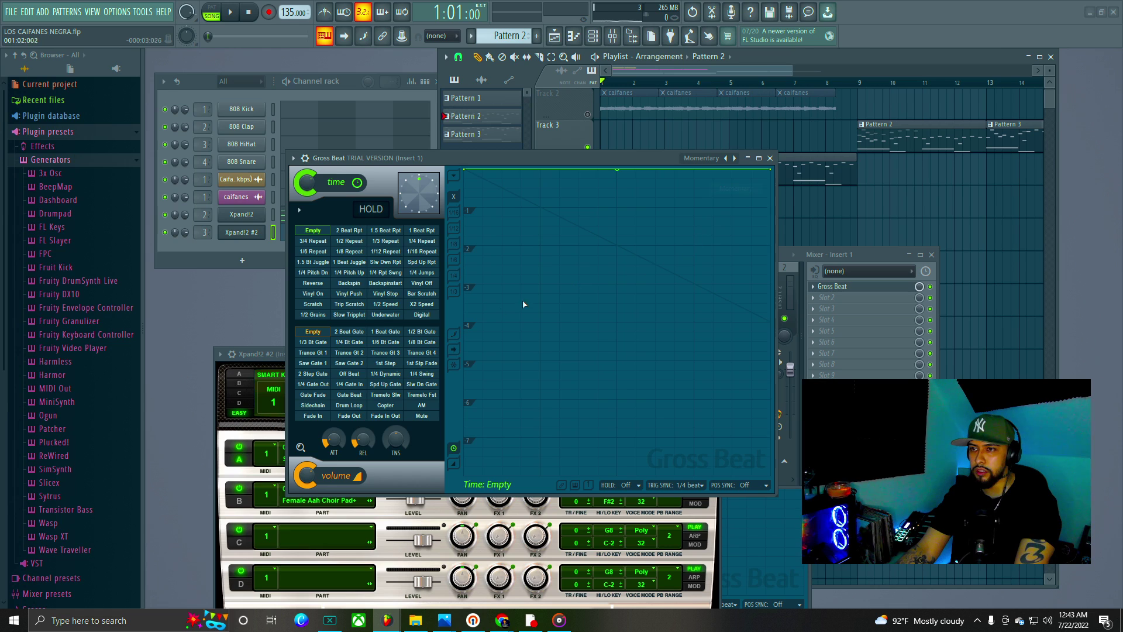
pyautogui.click(384, 305)
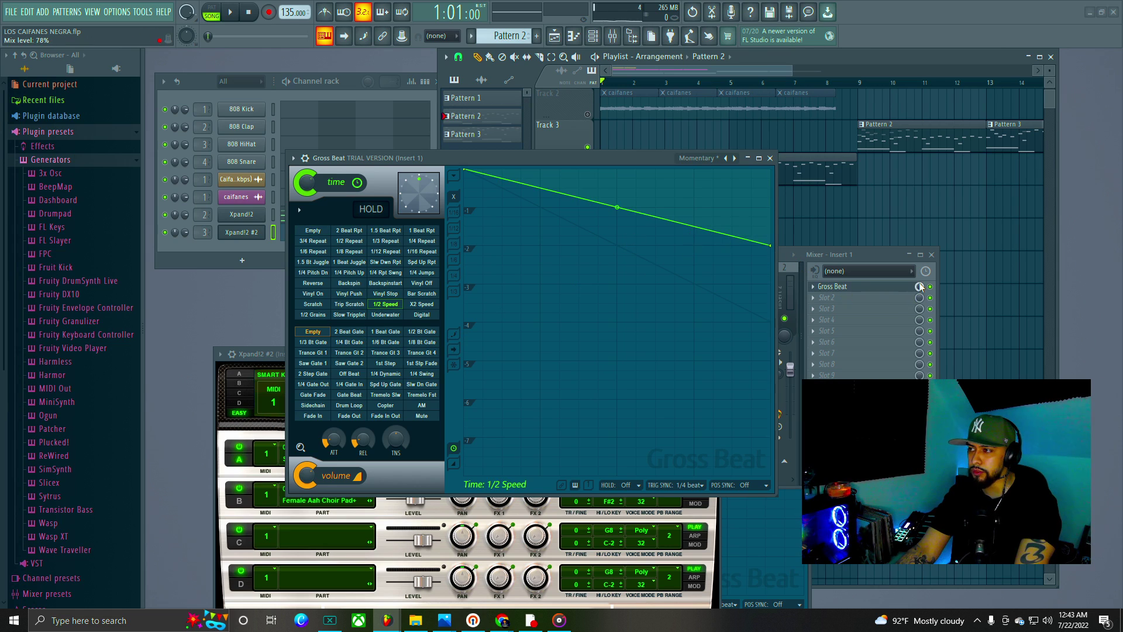
pyautogui.press('space')
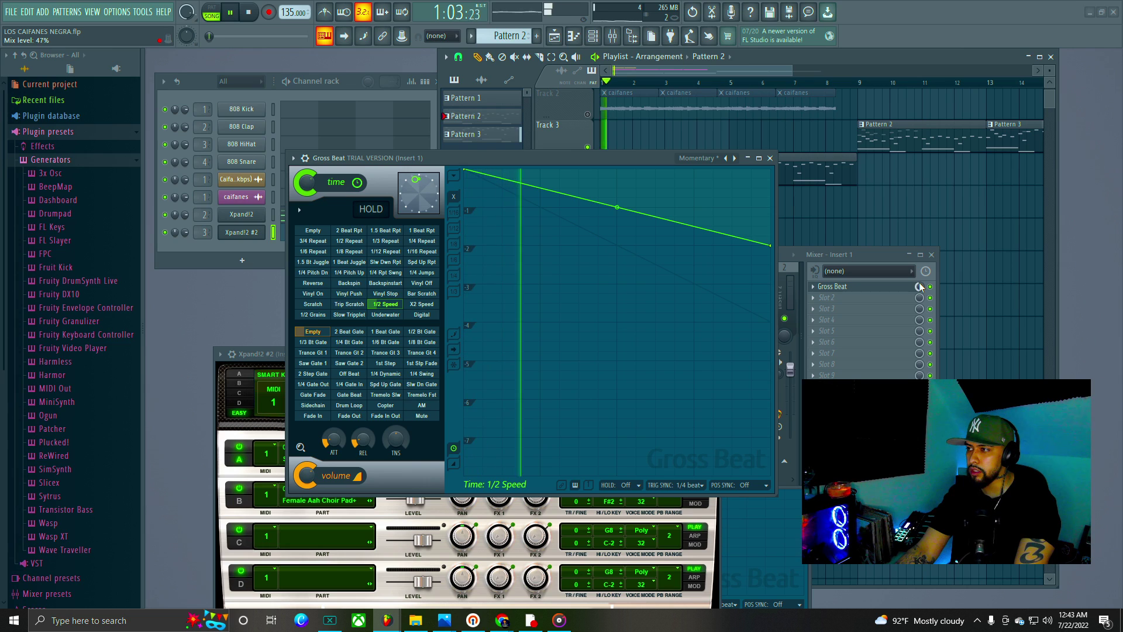
# Step: Switch to pattern playback, move Gross Beat off the mixer, and raise Insert 1's Gross Beat mix level to maximum while playing Pattern 2
pyautogui.press('space')
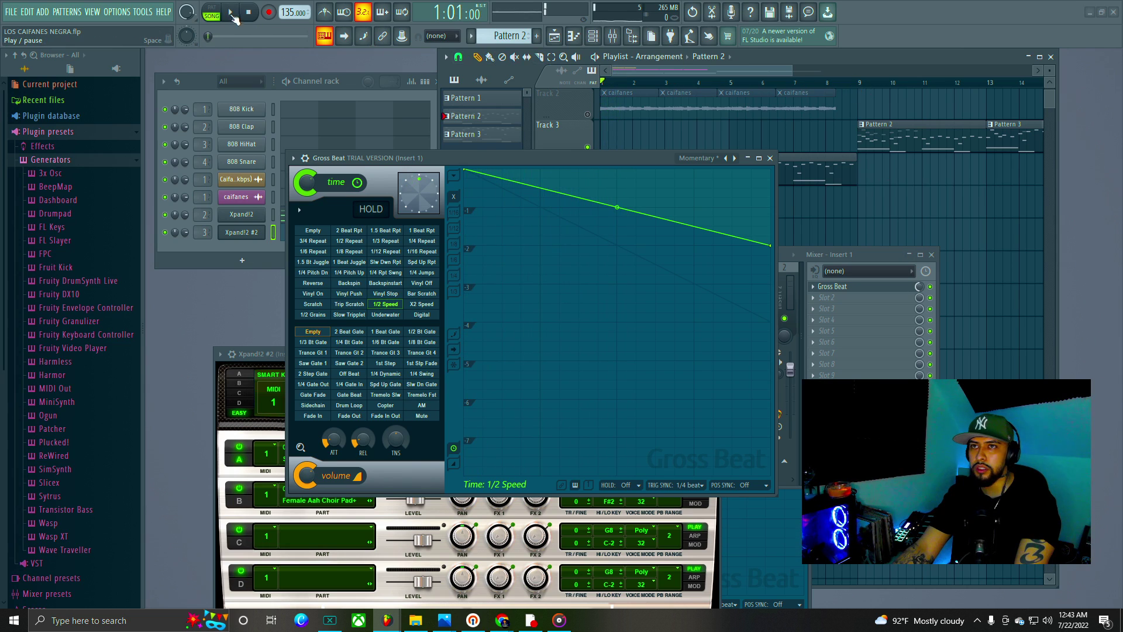
pyautogui.click(211, 12)
pyautogui.press('space')
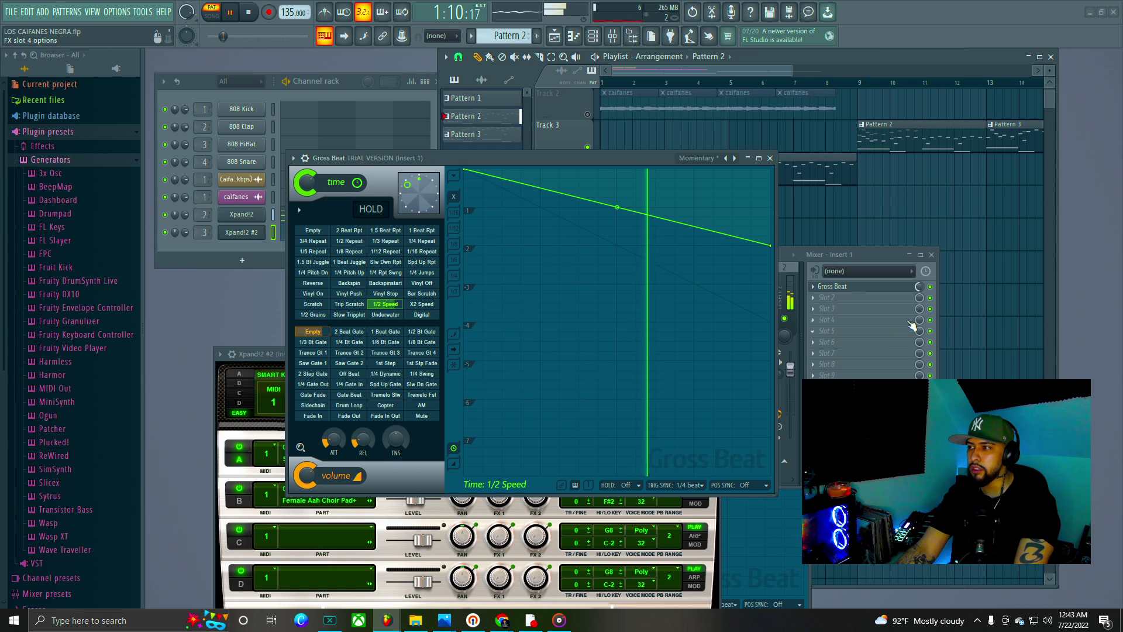
pyautogui.scroll(5, 920, 287)
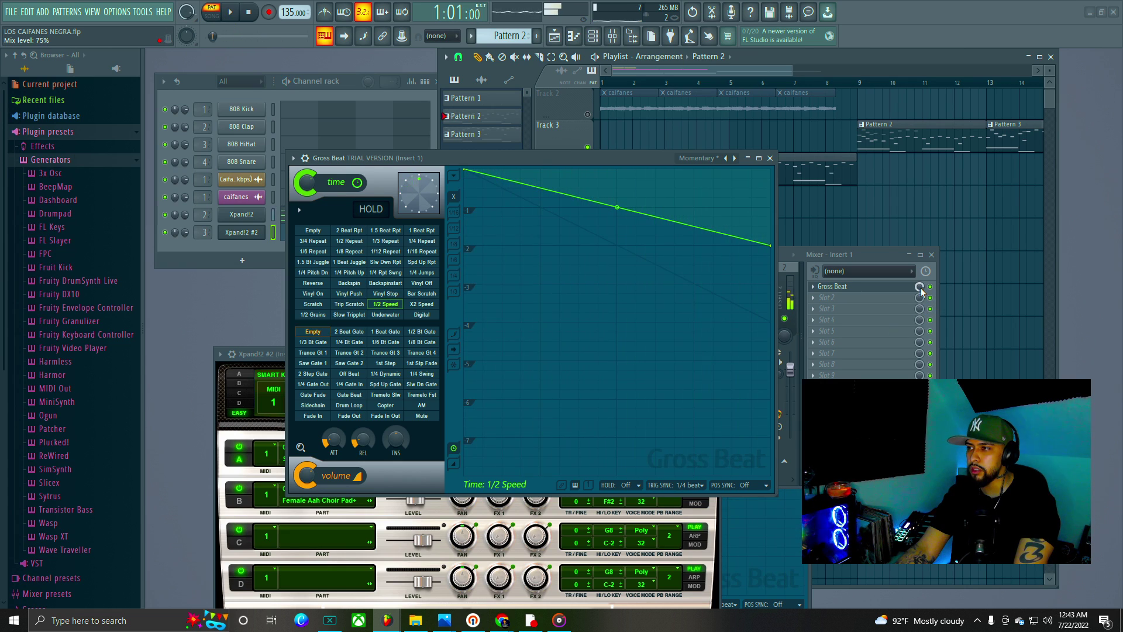
pyautogui.press('space')
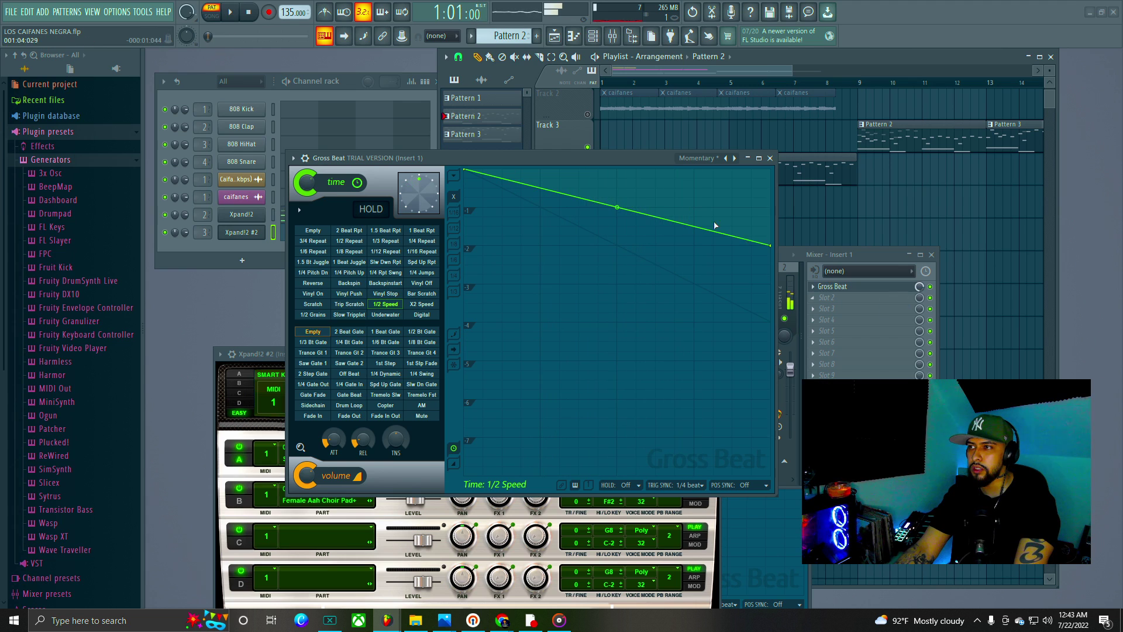
pyautogui.moveTo(640, 155); pyautogui.dragTo(518, 248)
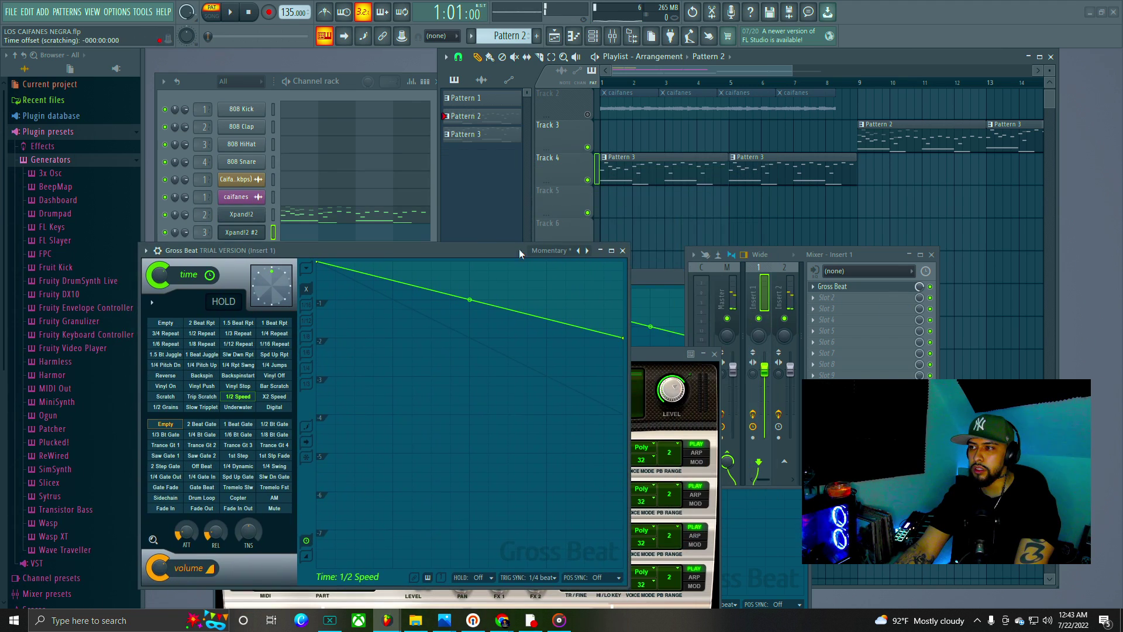
pyautogui.scroll(4, 917, 291)
pyautogui.press('space')
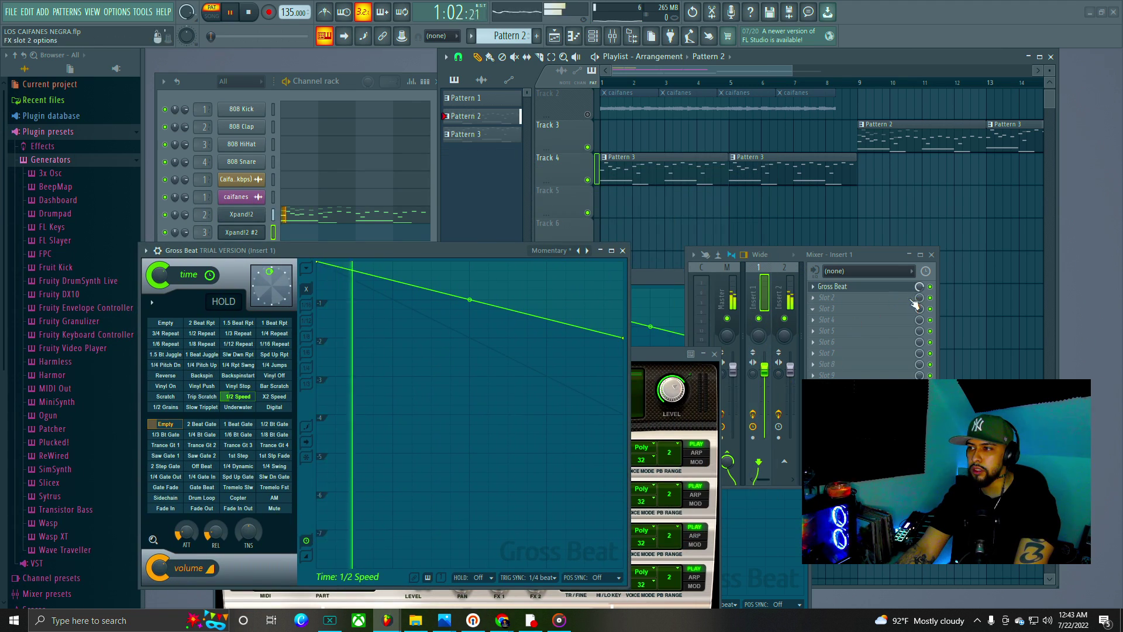
pyautogui.scroll(2, 923, 290)
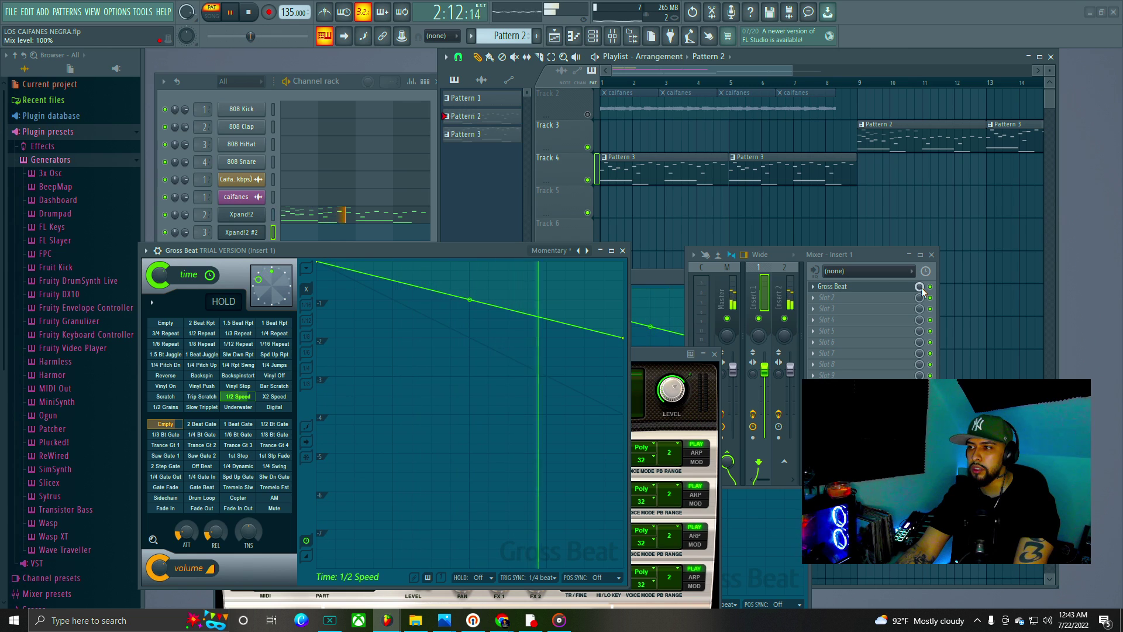
pyautogui.press('space')
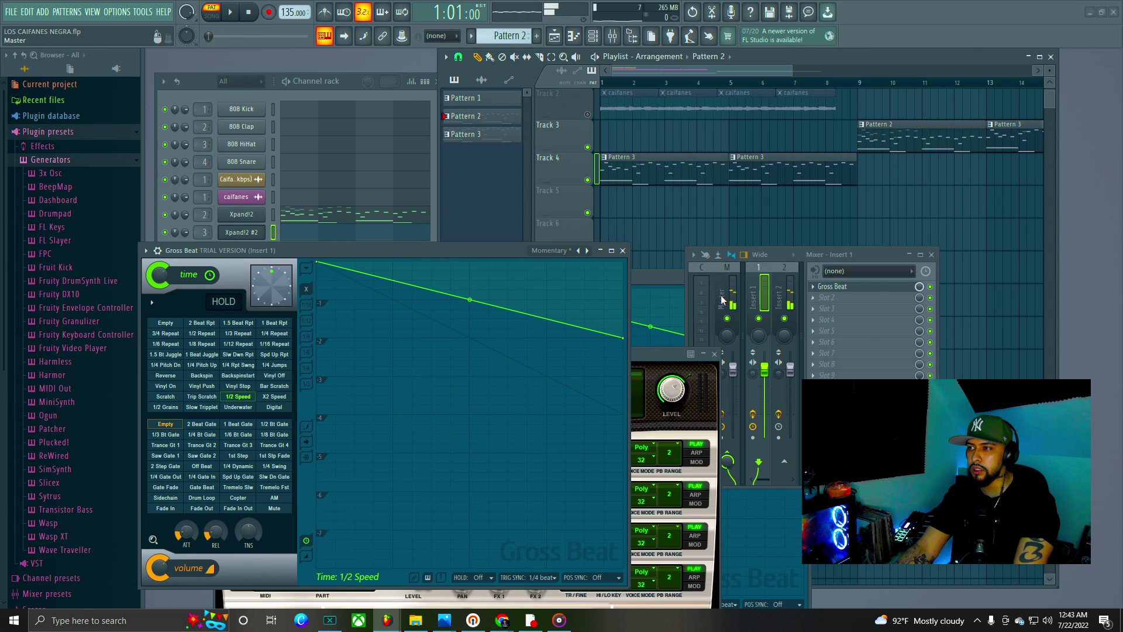
# Step: Listen to Pattern 2 with Insert 1 selected and play the arrangement from bar 9
pyautogui.click(784, 288)
pyautogui.click(759, 293)
pyautogui.press('space')
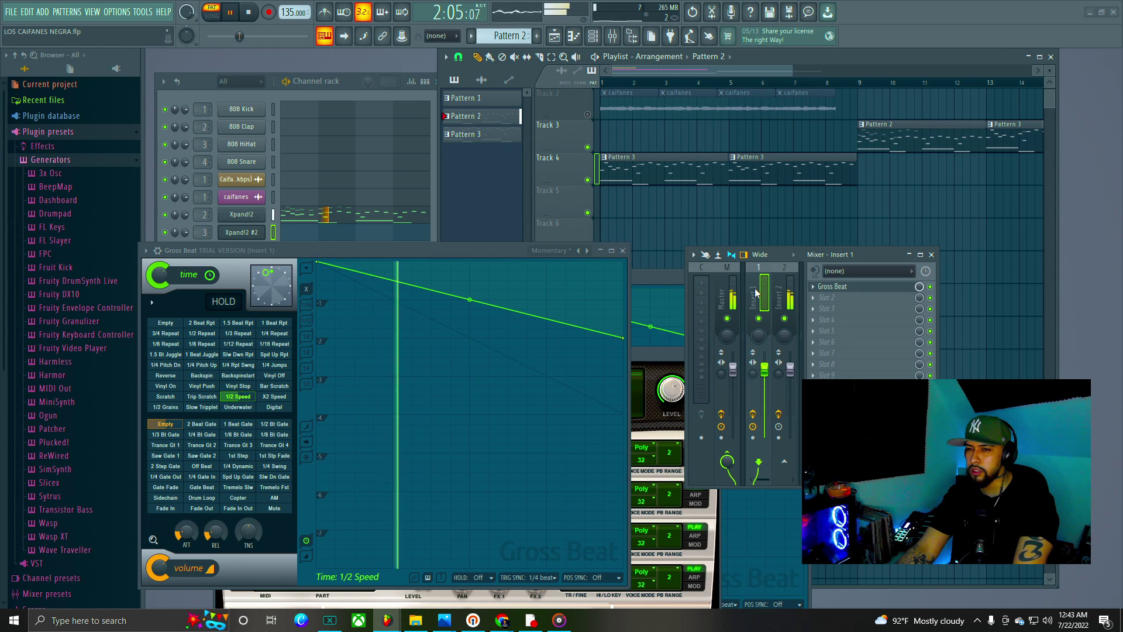
pyautogui.press('space')
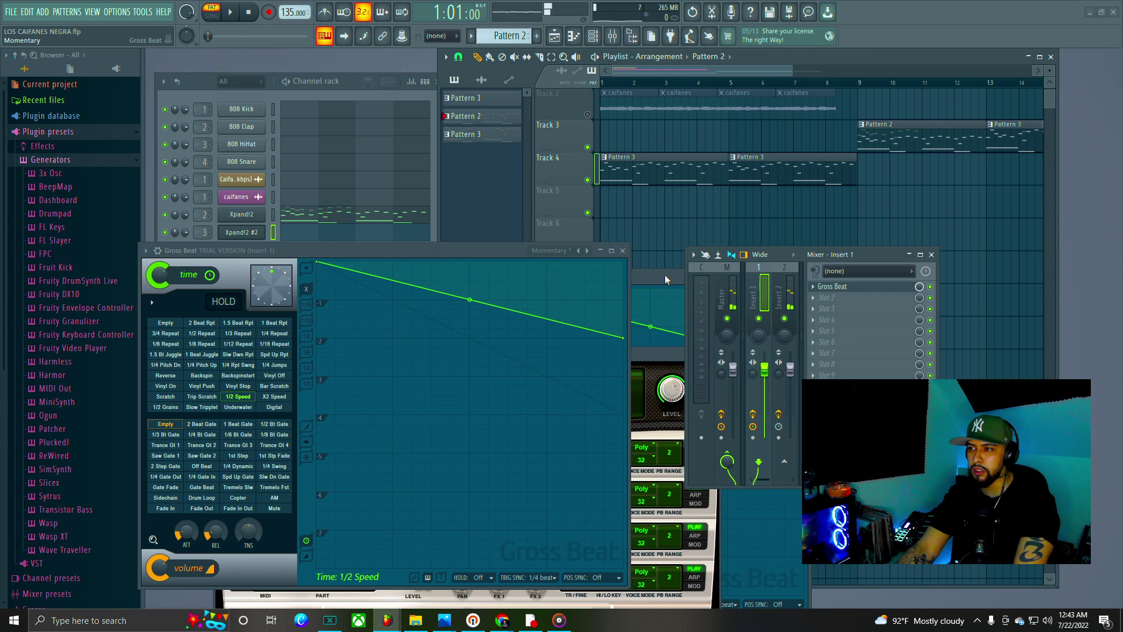
pyautogui.press('space')
pyautogui.press('space')
pyautogui.click(862, 84)
pyautogui.press('space')
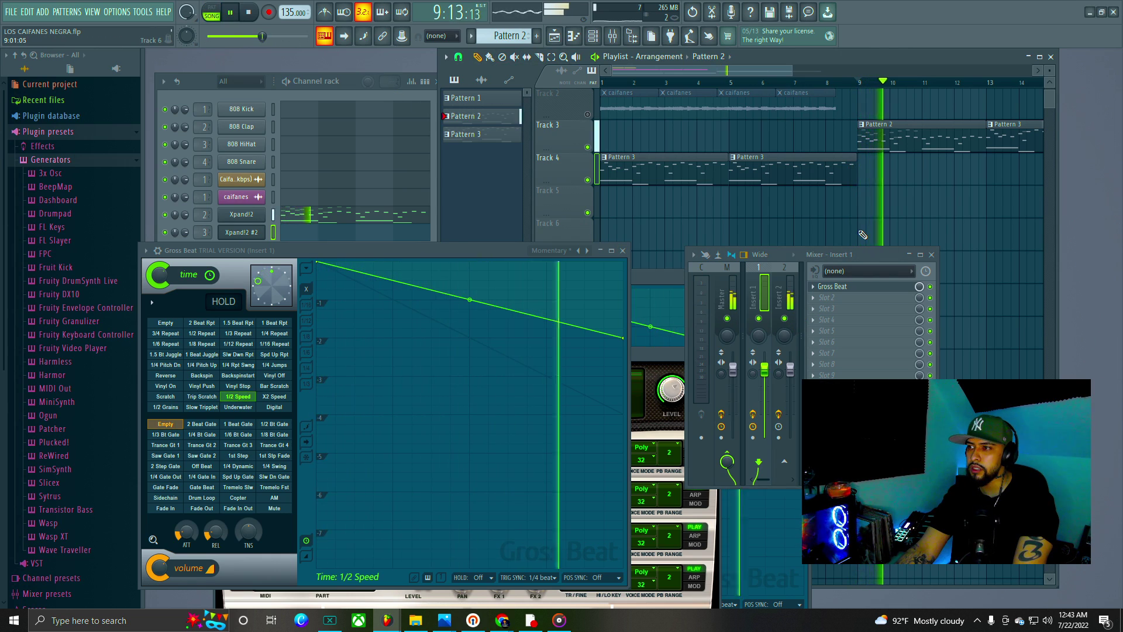
pyautogui.press('space')
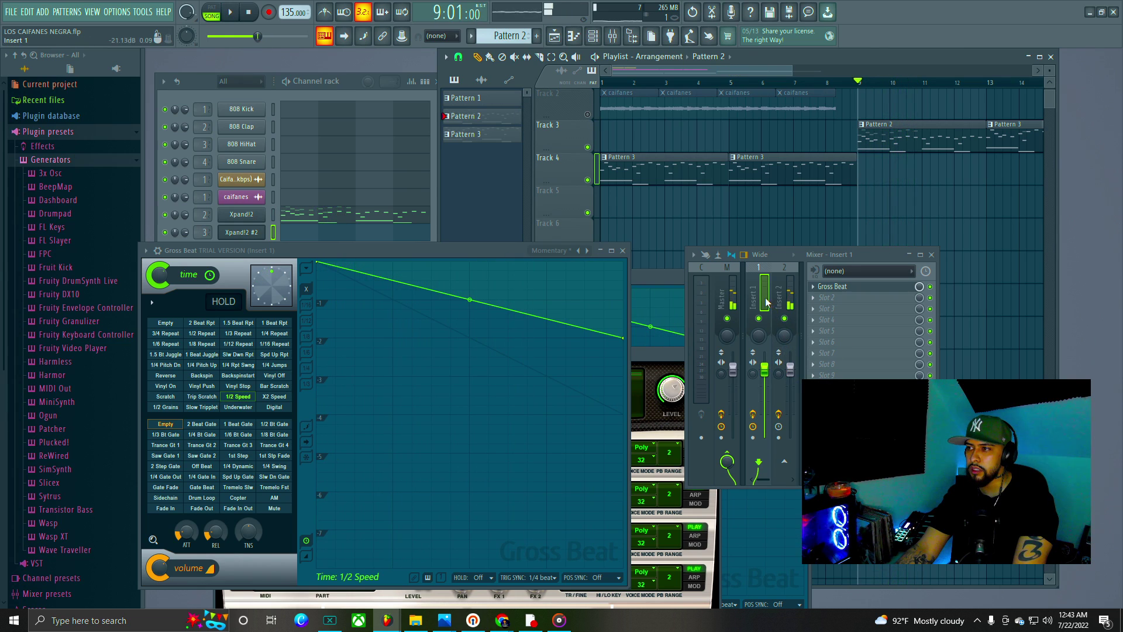
# Step: Select mixer Insert 2 and raise its Gross Beat mix level to 100% while playing Pattern 2
pyautogui.click(783, 298)
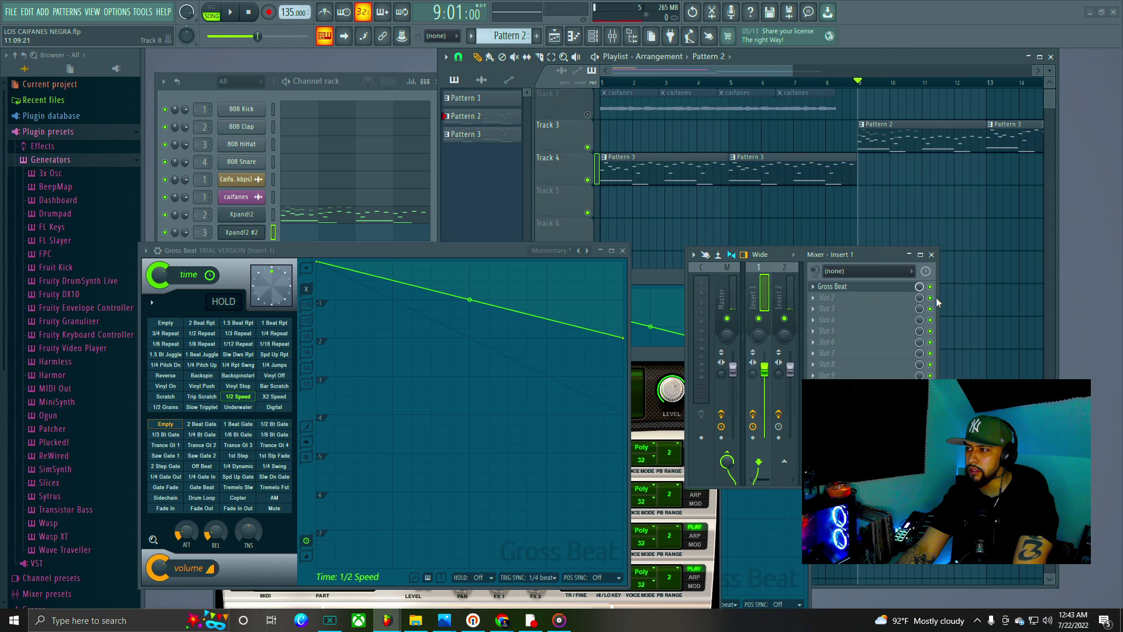
pyautogui.click(777, 282)
pyautogui.scroll(-3, 921, 289)
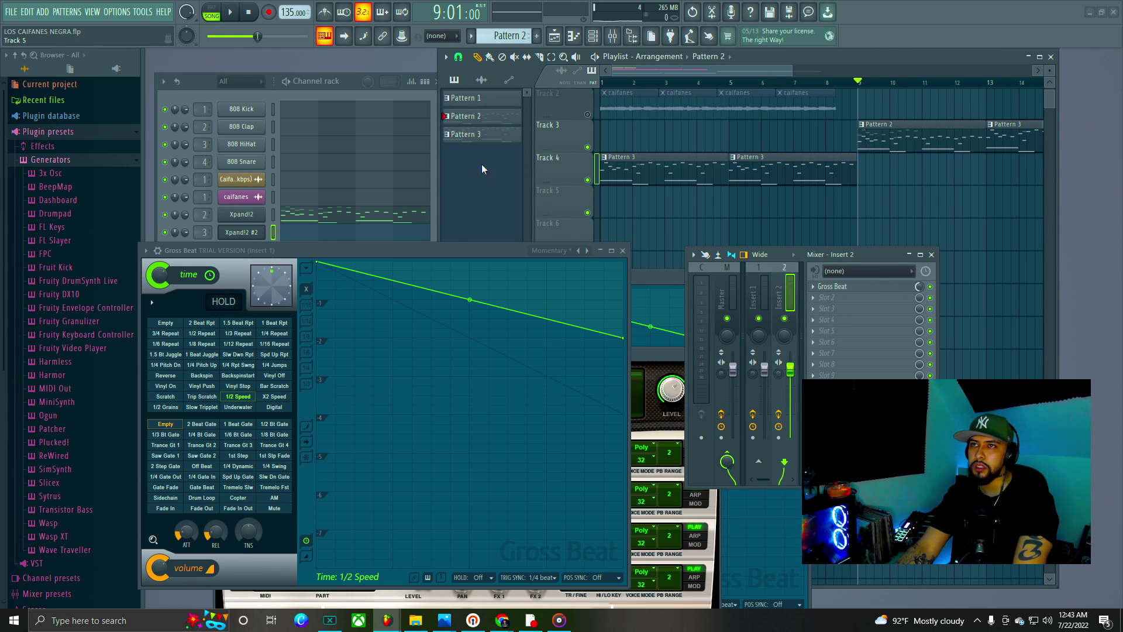
pyautogui.click(231, 12)
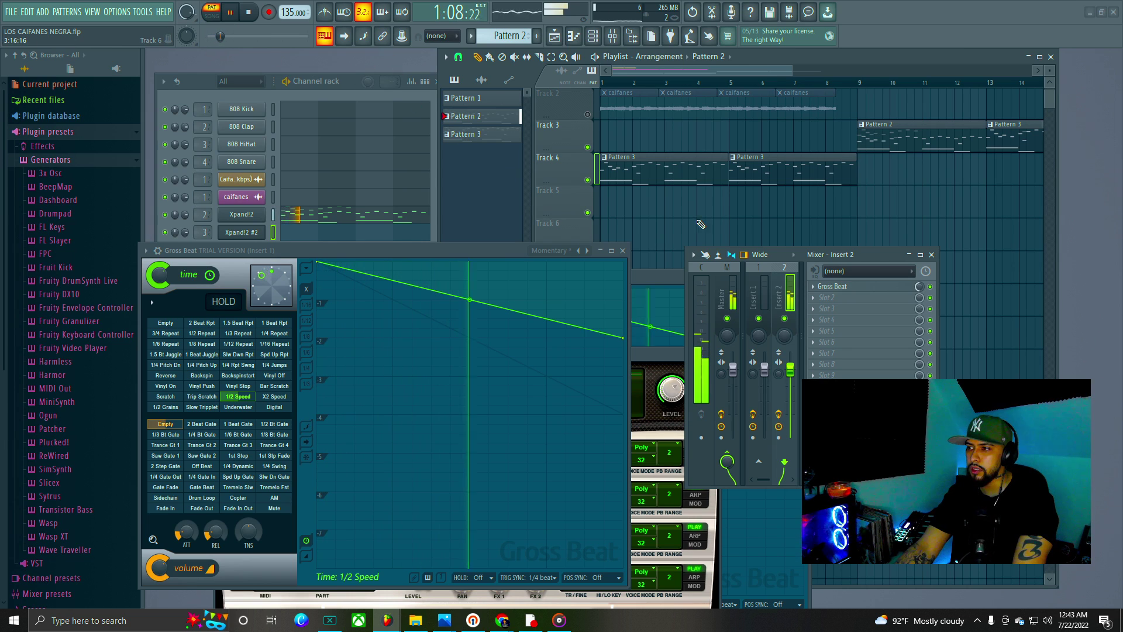
pyautogui.scroll(-3, 920, 287)
pyautogui.scroll(-3, 920, 287)
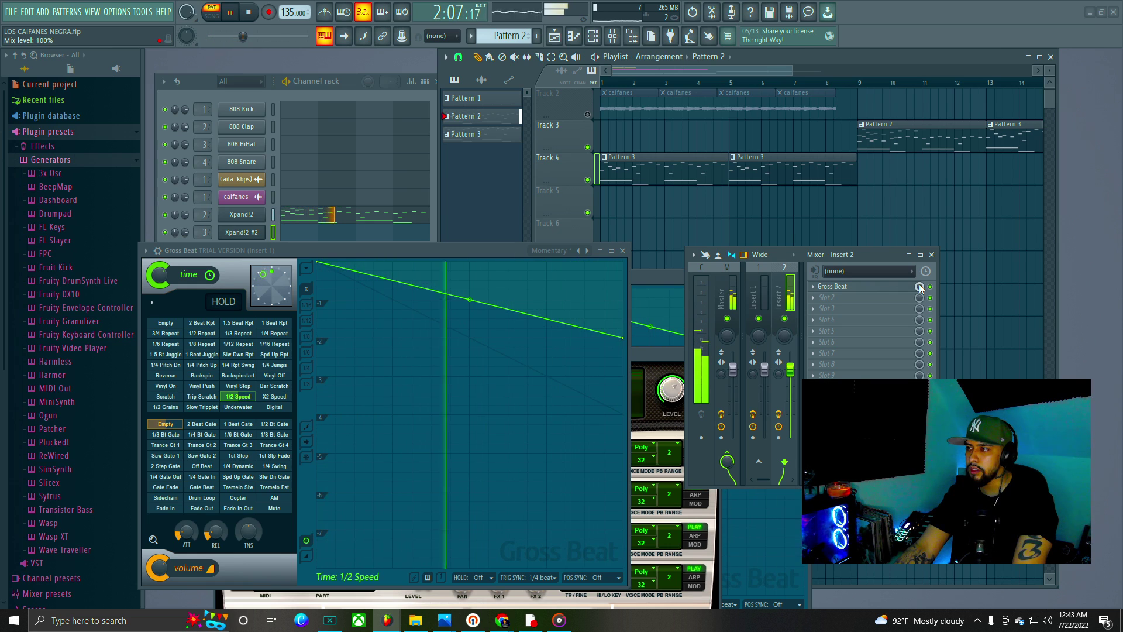
pyautogui.press('space')
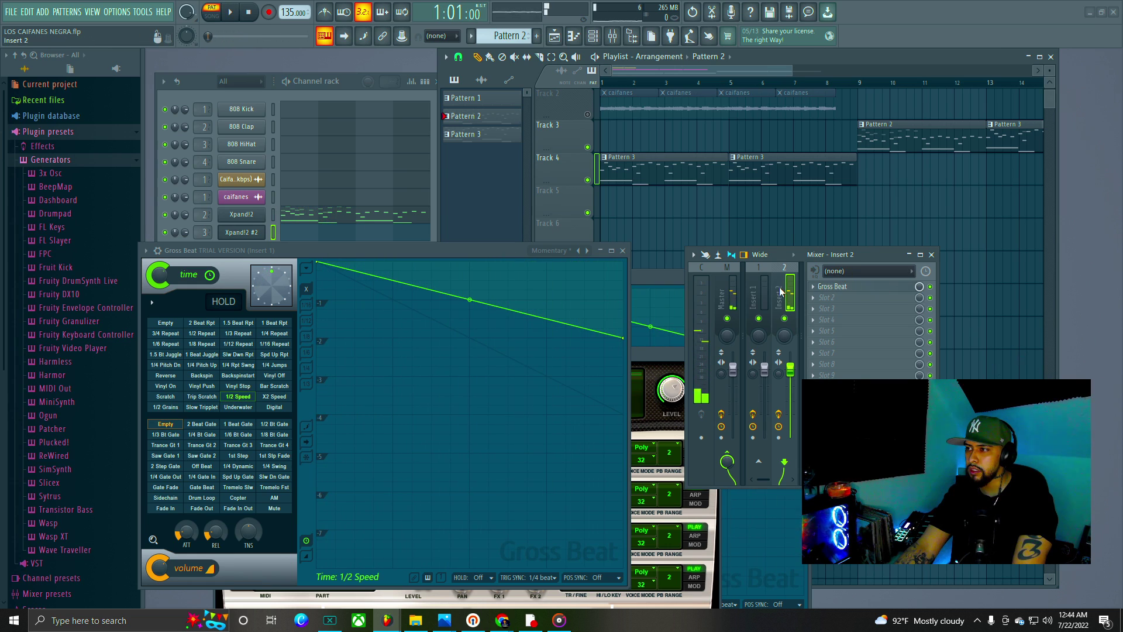
# Step: Bring Insert 3's Gross Beat window forward and listen to Pattern 2
pyautogui.press('space')
pyautogui.press('space')
pyautogui.click(680, 283)
pyautogui.press('space')
pyautogui.press('space')
pyautogui.press('space')
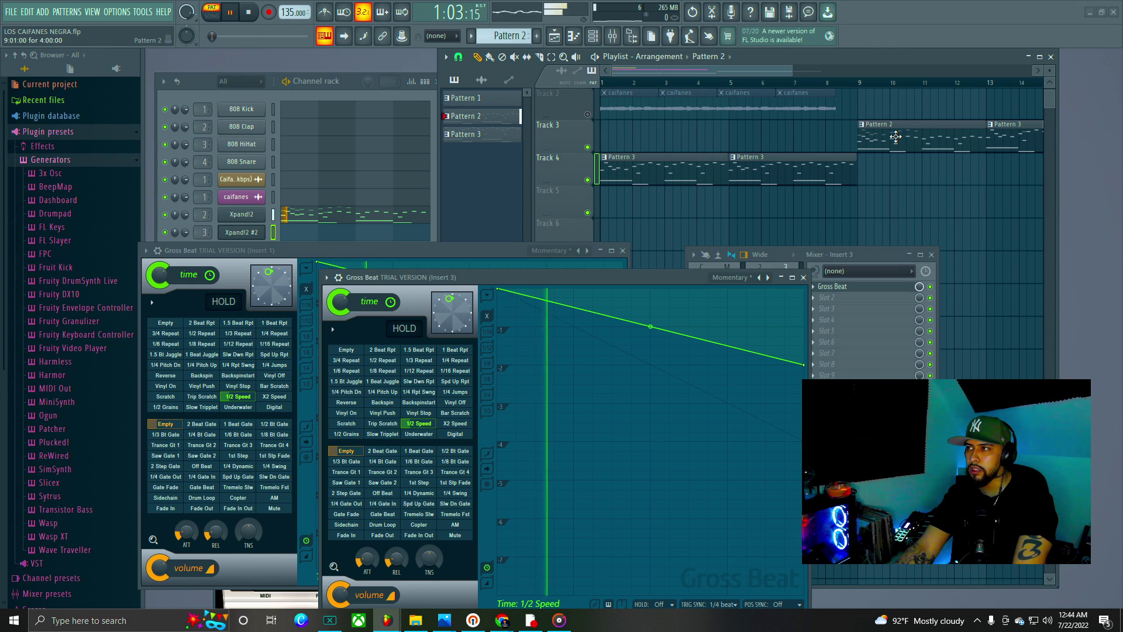
pyautogui.press('space')
# Step: Shift the mixer aside, play the arrangement from the start, and delete the Pattern 3 clip at bar 13 on Track 3
pyautogui.moveTo(871, 253); pyautogui.dragTo(894, 247)
pyautogui.press('space')
pyautogui.press('space')
pyautogui.click(609, 94)
pyautogui.press('space')
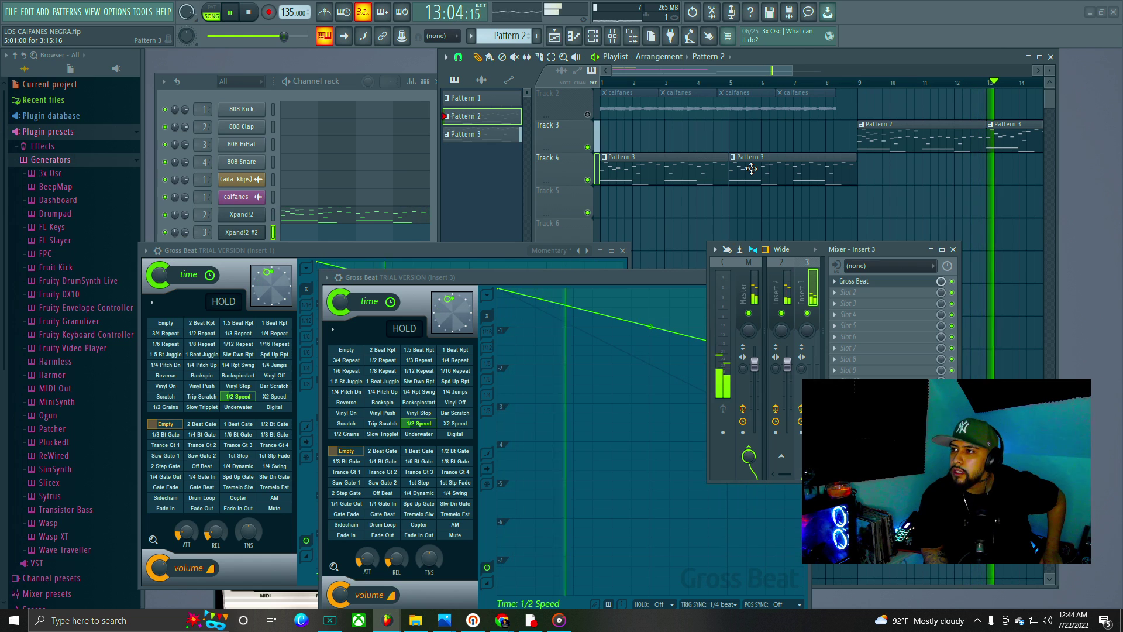
pyautogui.press('space')
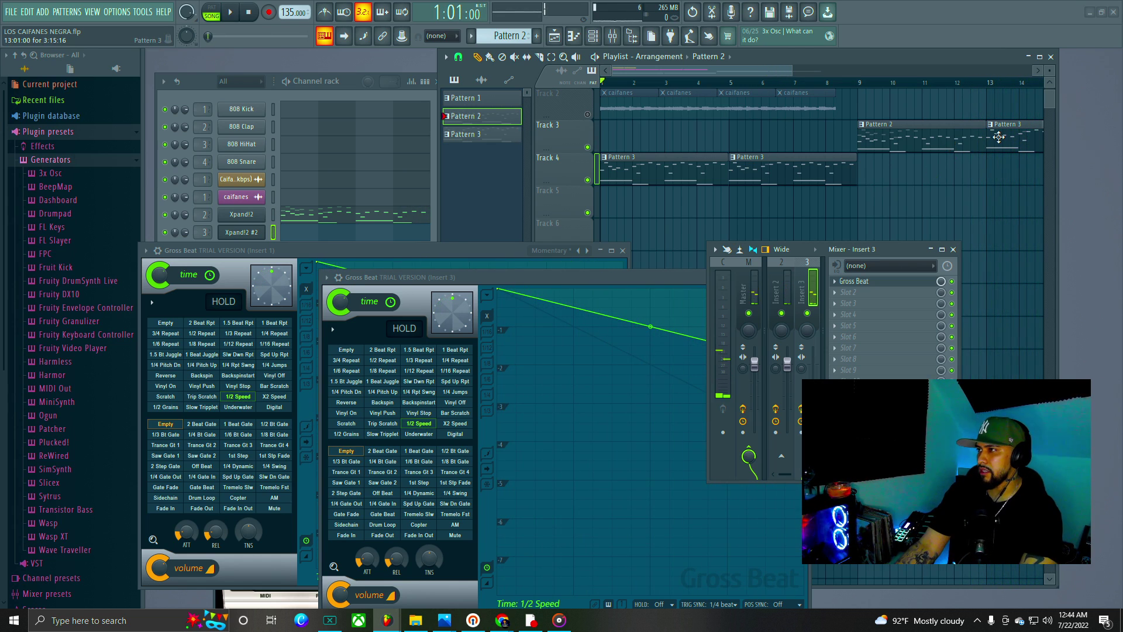
pyautogui.rightClick(996, 139)
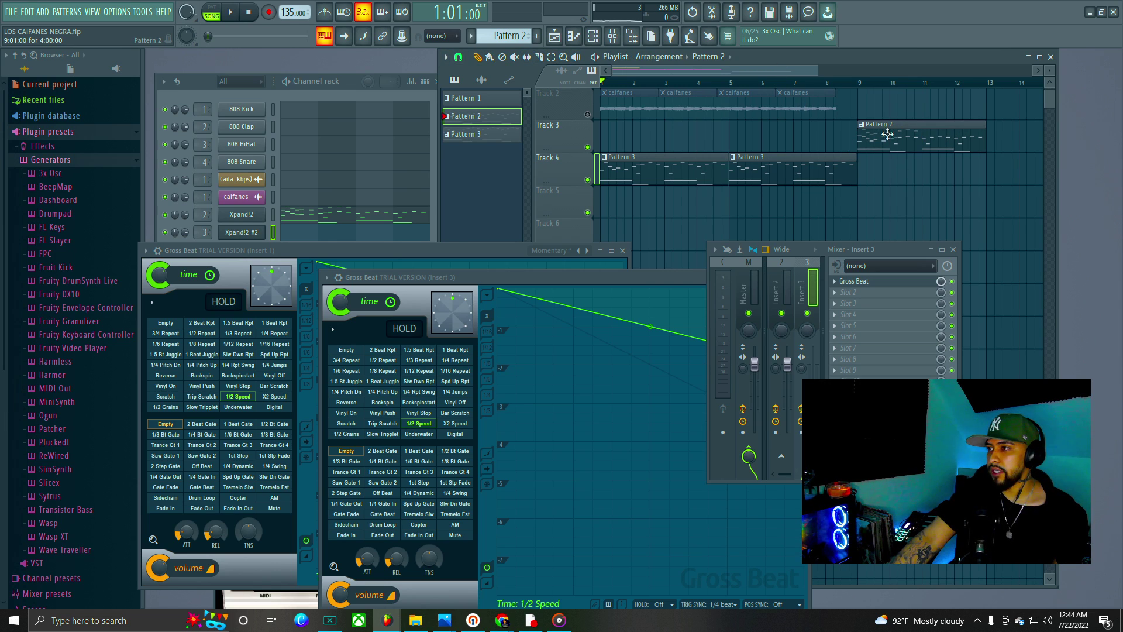
# Step: Select mixer Insert 1 and bring its Gross Beat window forward
pyautogui.click(772, 279)
pyautogui.press('Left')
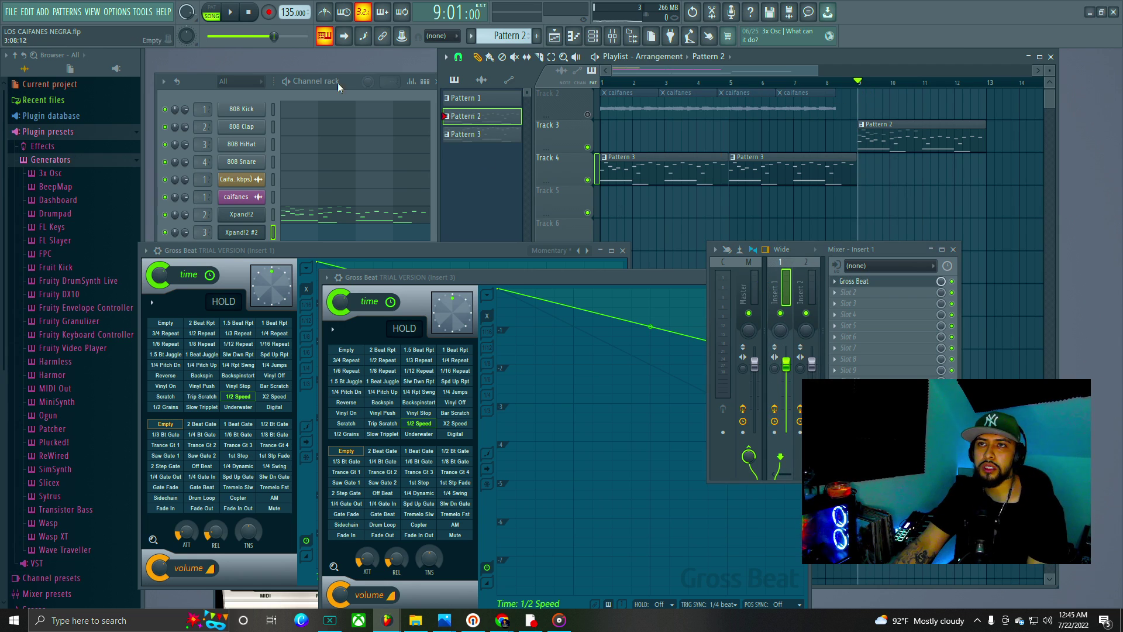
pyautogui.press('l')
pyautogui.click(857, 282)
# Step: Listen to Pattern 2 in pattern mode and make Pattern 3 the current pattern from its Track 4 clip
pyautogui.press('space')
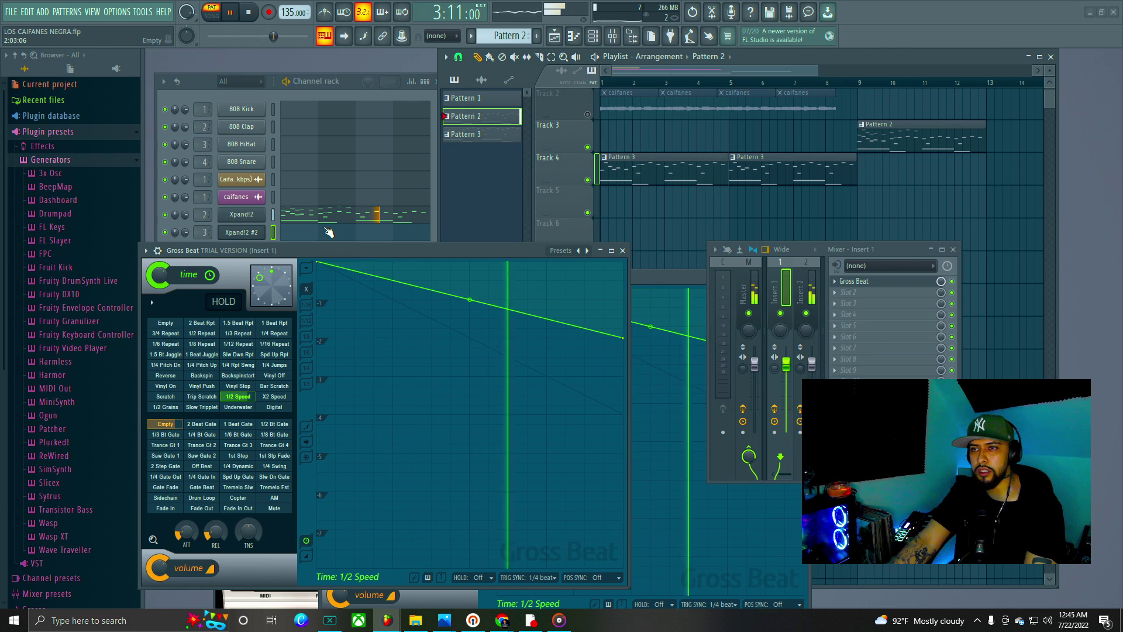
pyautogui.press('space')
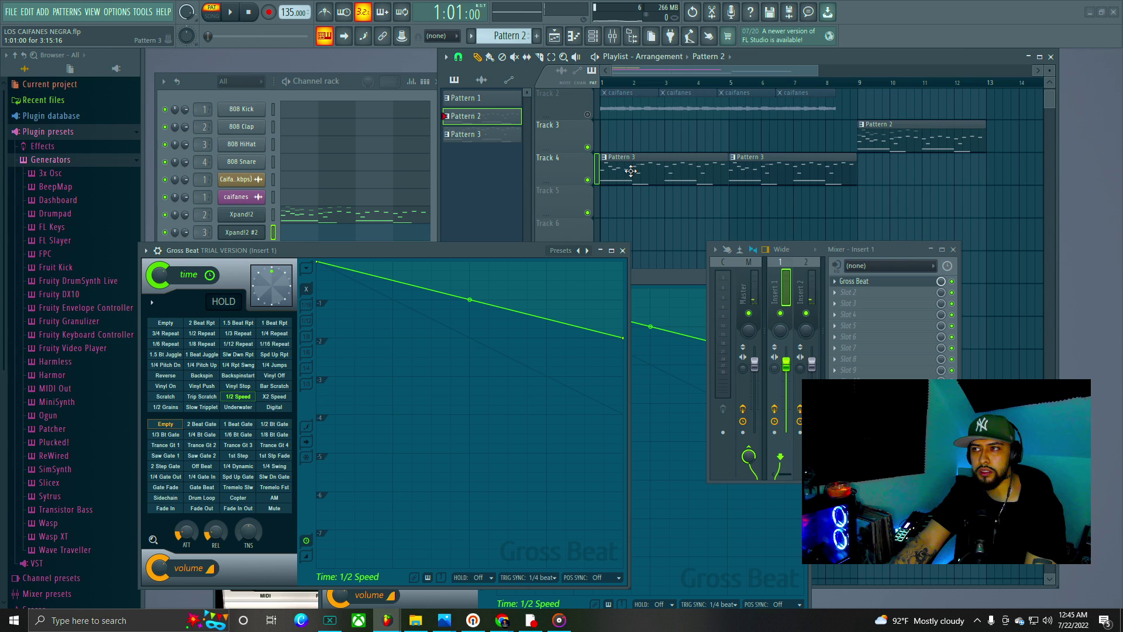
pyautogui.press('space')
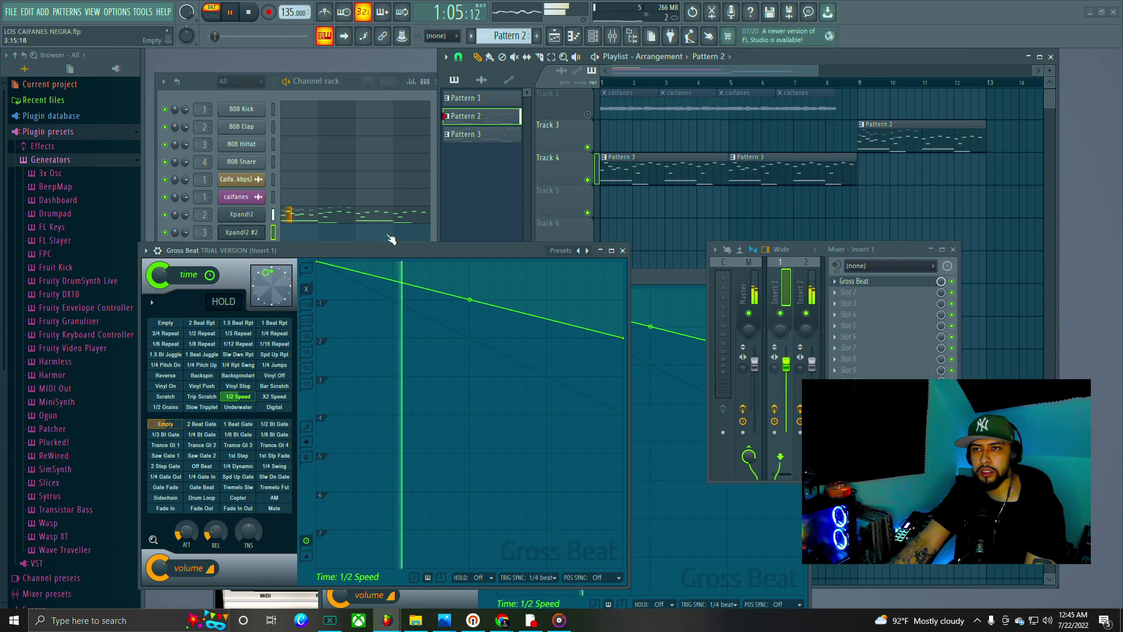
pyautogui.click(744, 165)
pyautogui.click(870, 141)
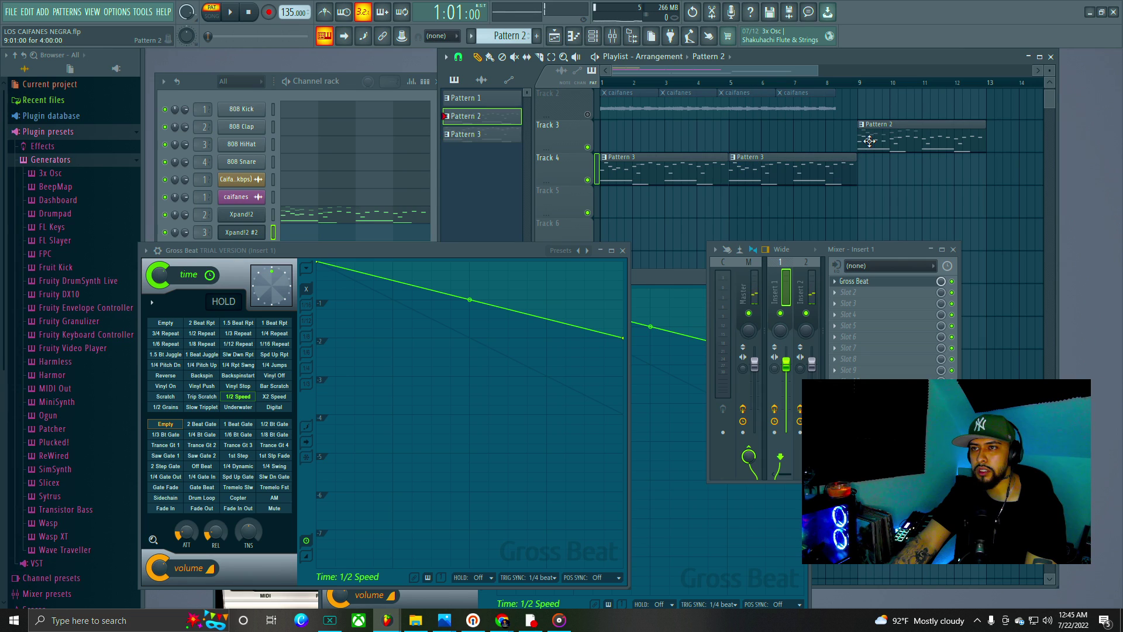
pyautogui.click(814, 168)
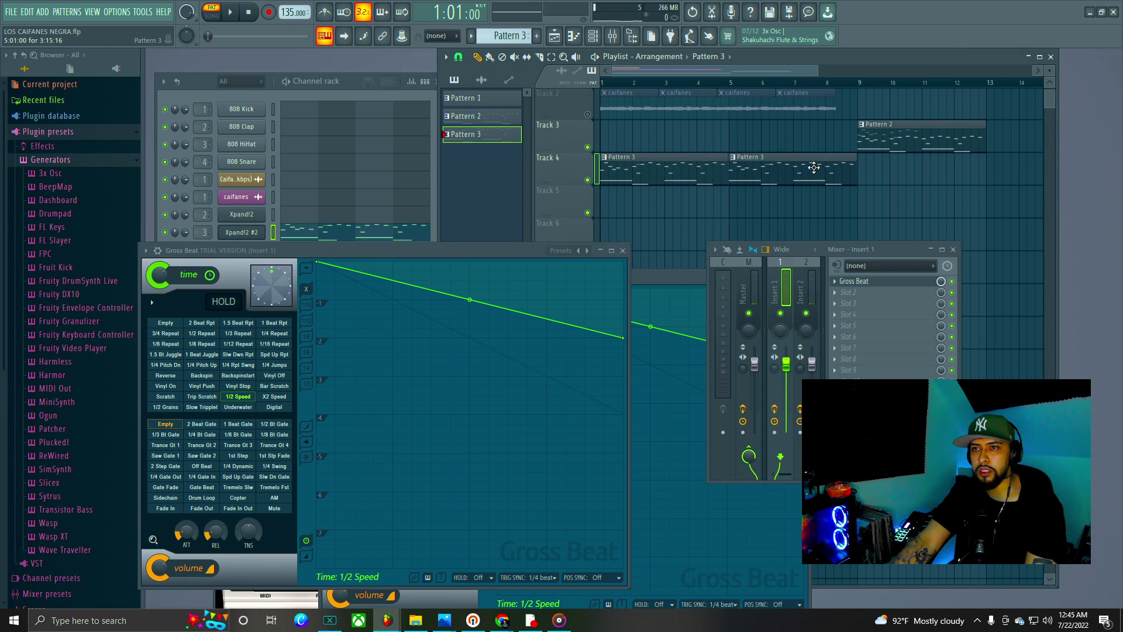
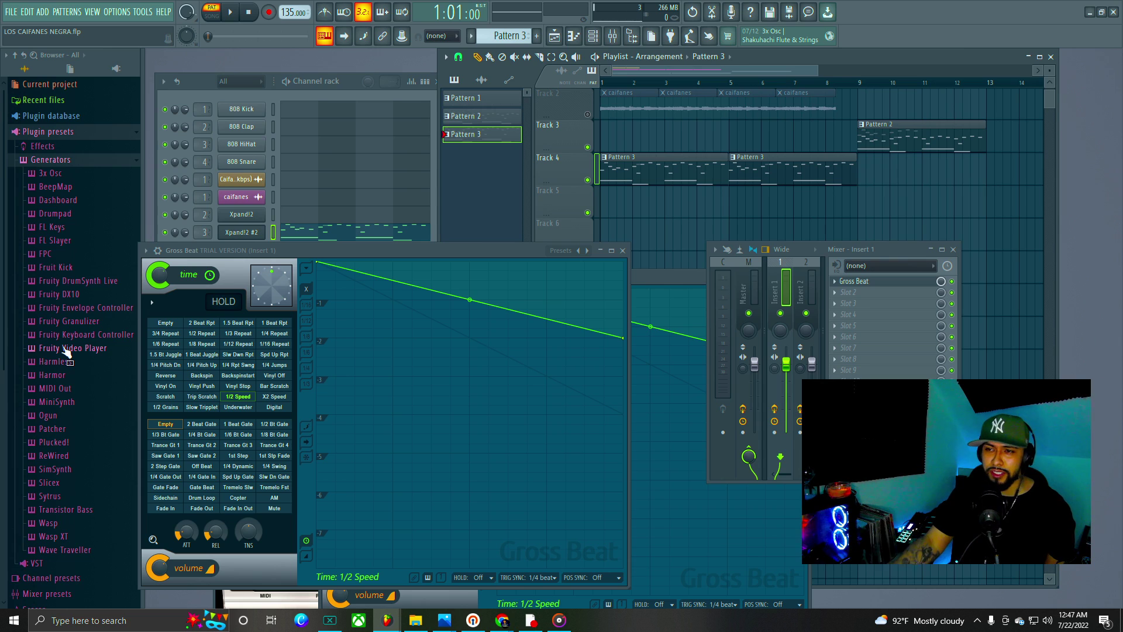
# Step: Move the mixer slightly higher, select Insert 2, and make Pattern 2 current from its Track 3 clip
pyautogui.moveTo(903, 254); pyautogui.dragTo(919, 228)
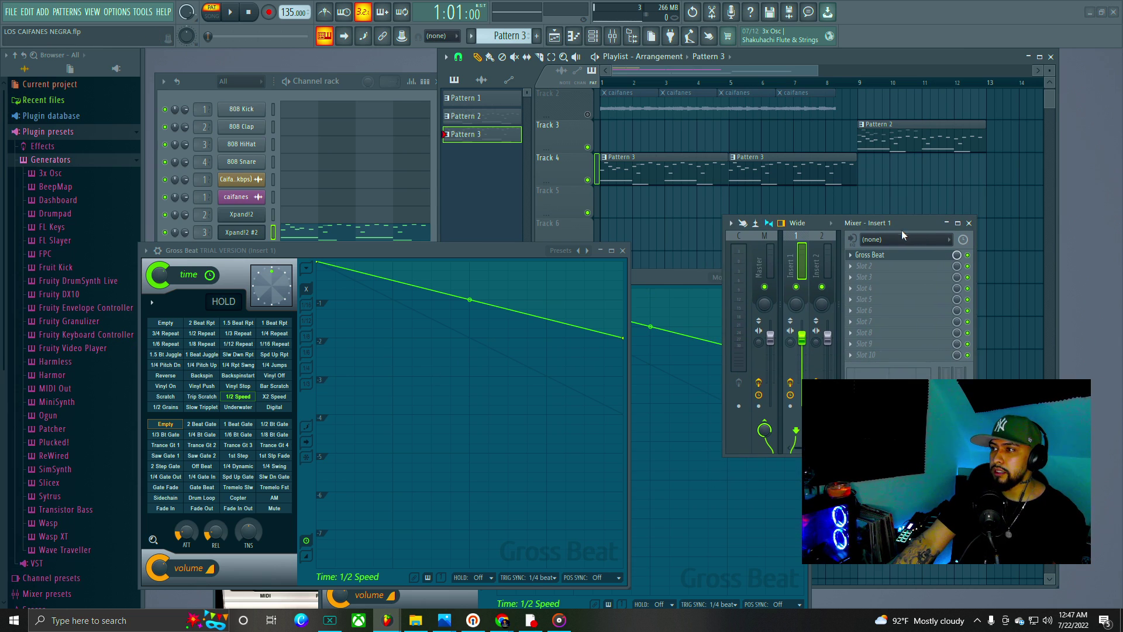
pyautogui.click(816, 256)
pyautogui.click(890, 146)
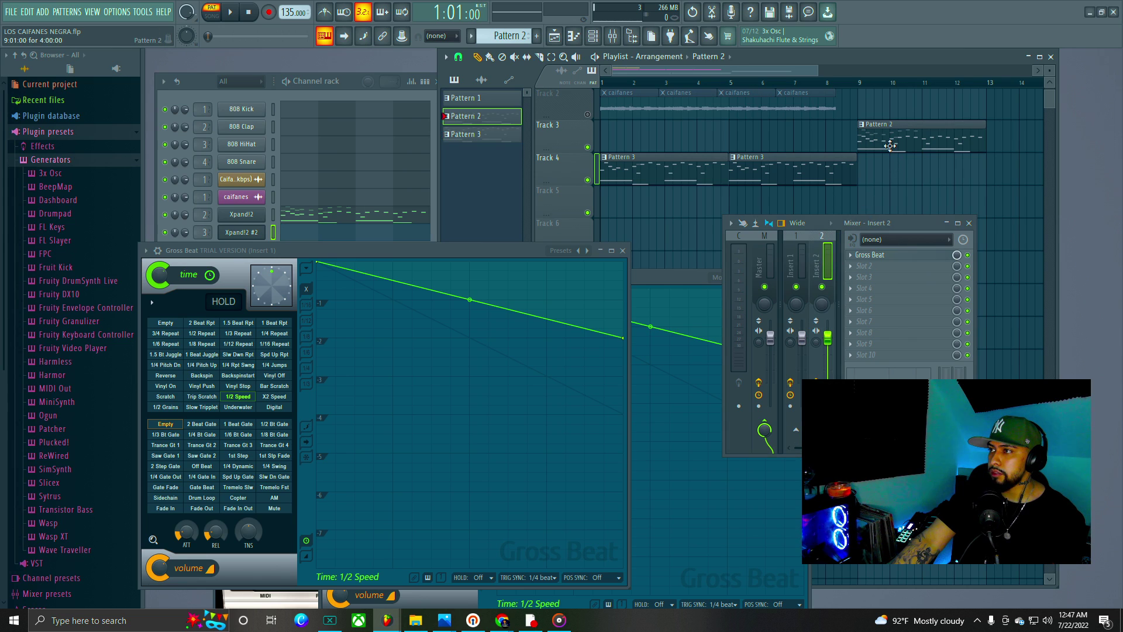
# Step: Play the arrangement from bar 9 and from the opening bars to compare Pattern 2 with Pattern 3 on the mixer meters
pyautogui.click(863, 89)
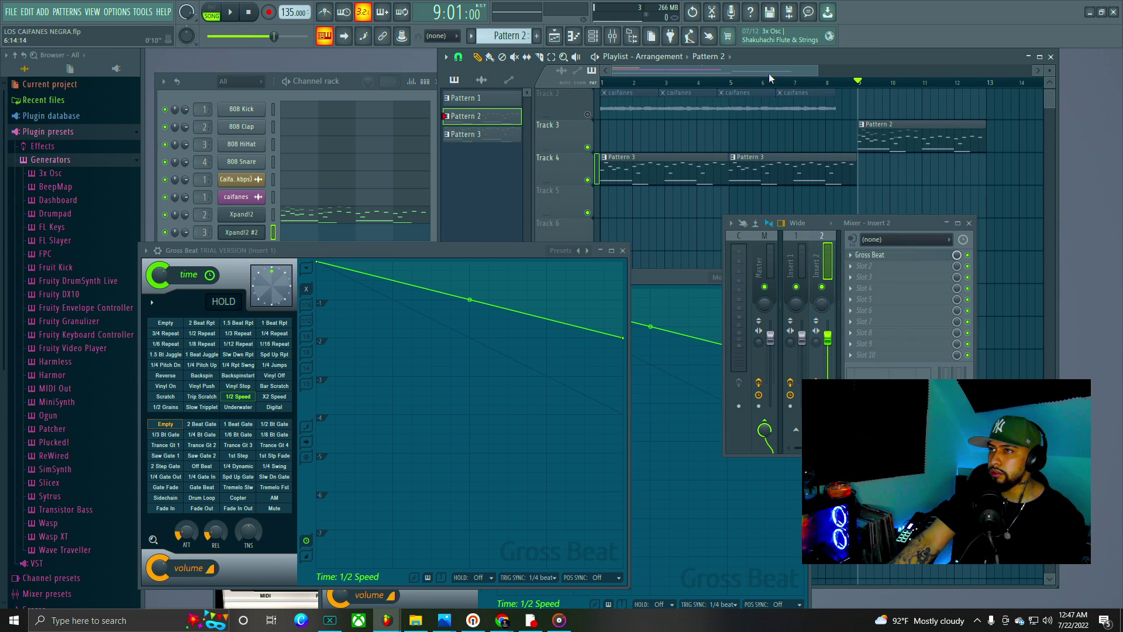
pyautogui.click(236, 17)
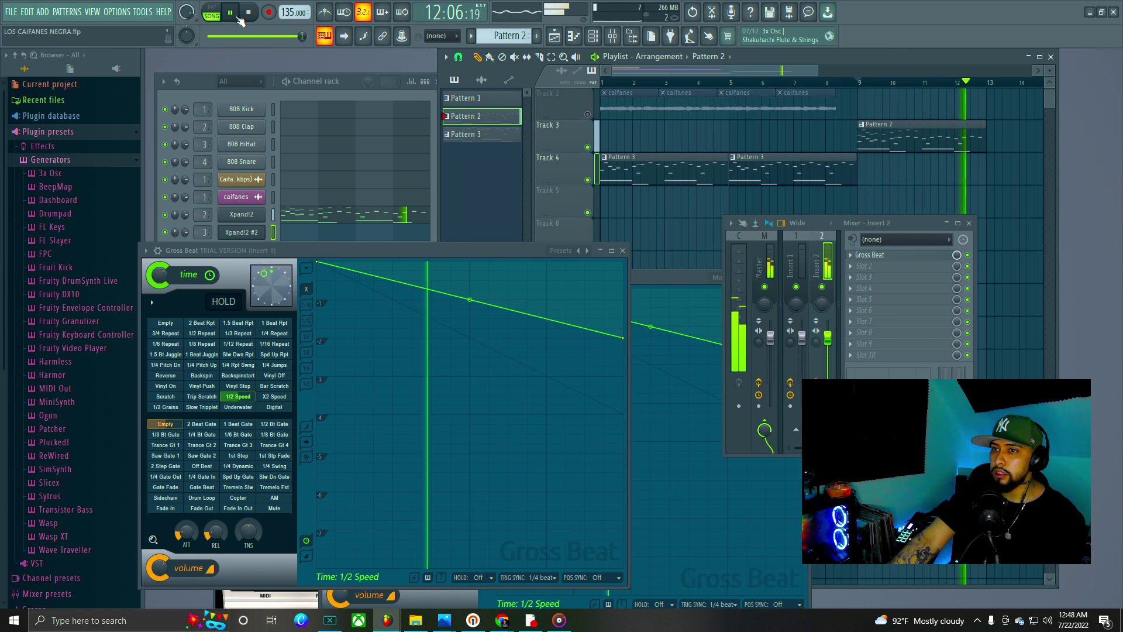
pyautogui.click(234, 14)
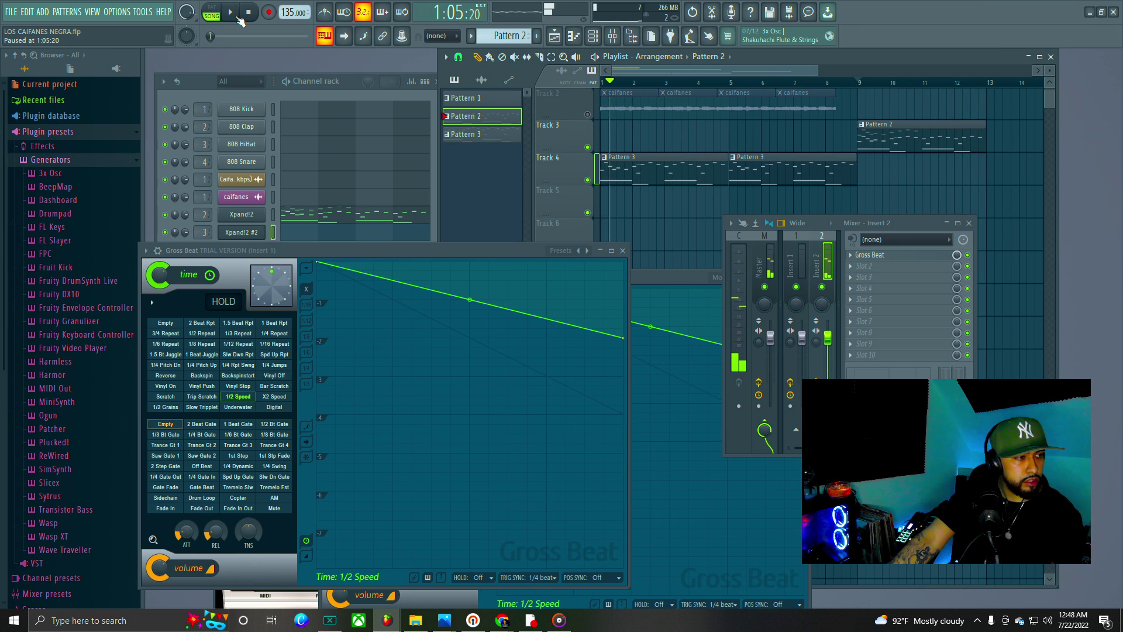
pyautogui.click(237, 15)
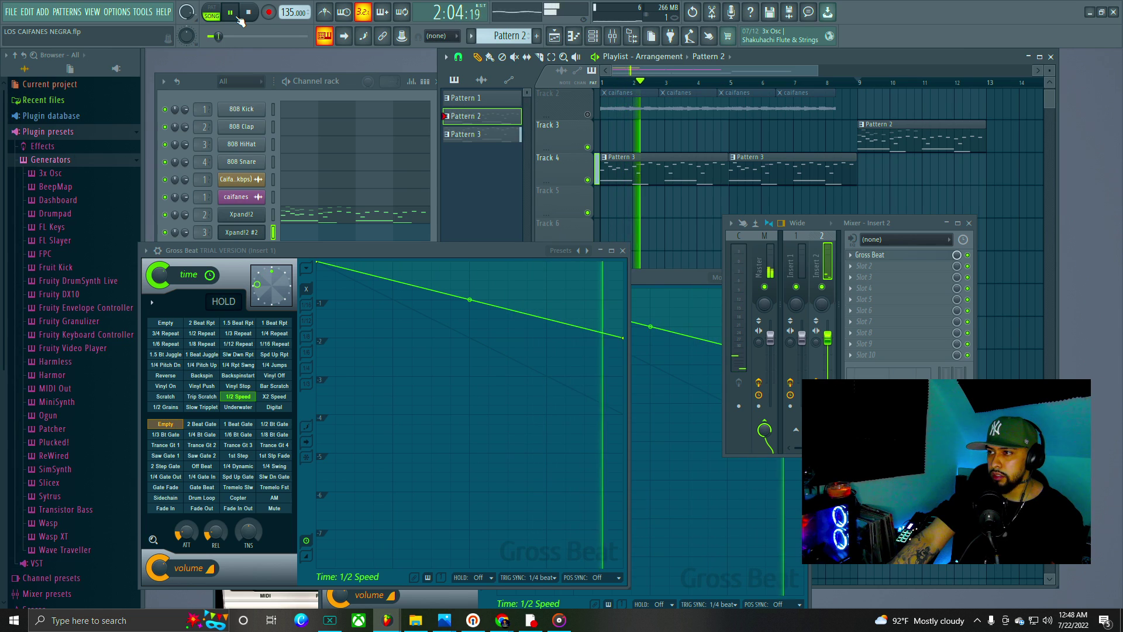
pyautogui.click(237, 17)
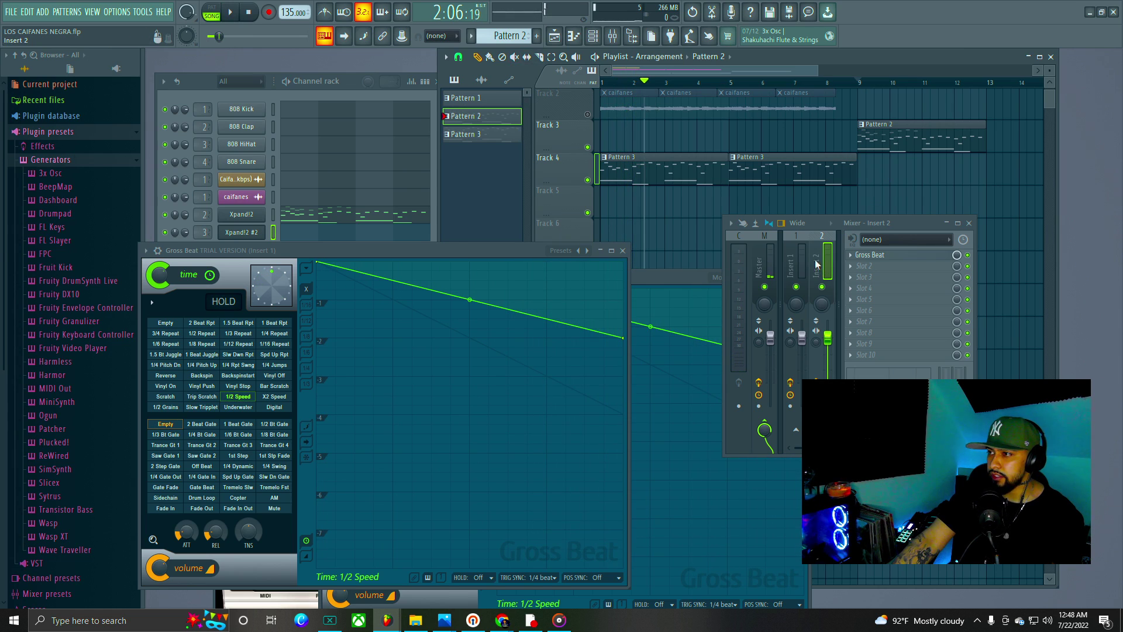
# Step: Move the Insert 1 Gross Beat window lower, select mixer Insert 1, and play the arrangement from bar 1
pyautogui.moveTo(492, 255); pyautogui.dragTo(506, 333)
pyautogui.click(904, 134)
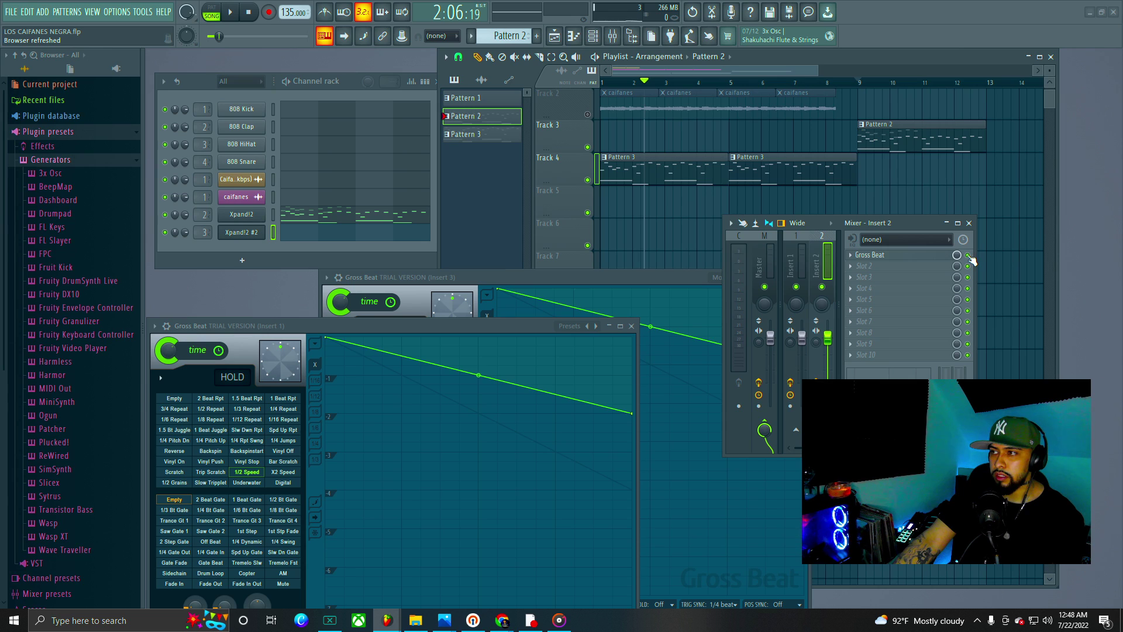
pyautogui.click(794, 271)
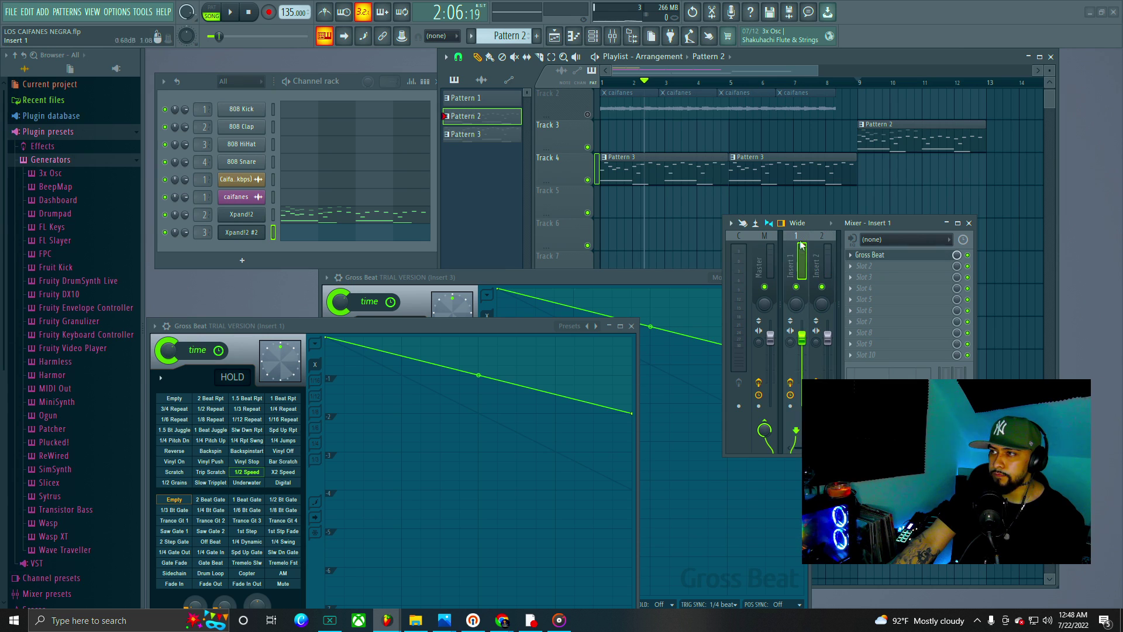
pyautogui.click(604, 83)
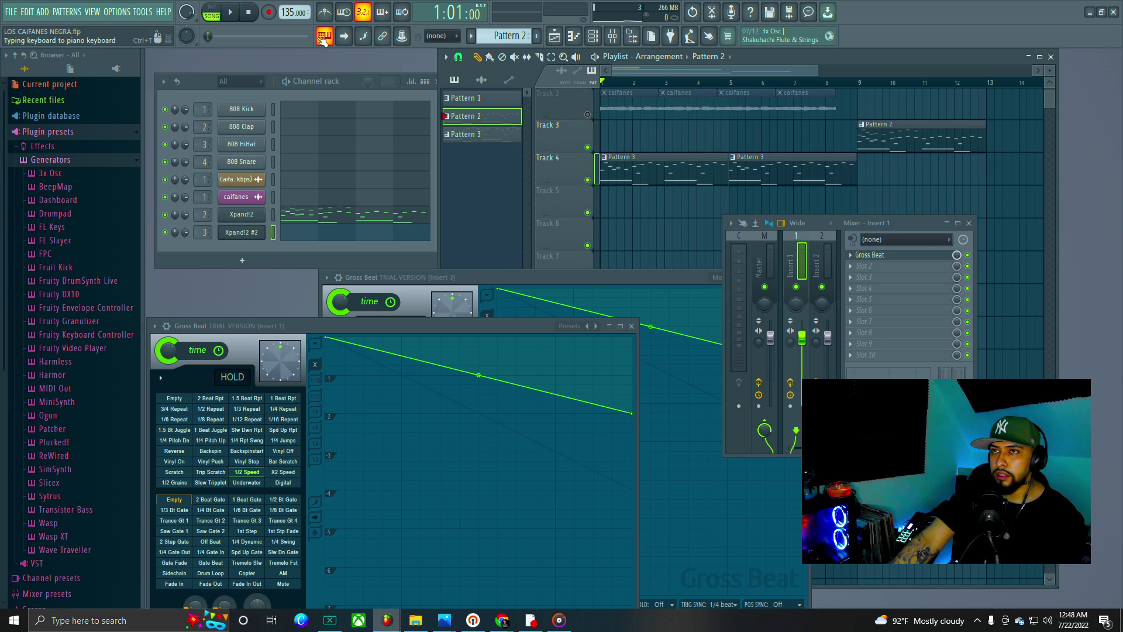
pyautogui.press('space')
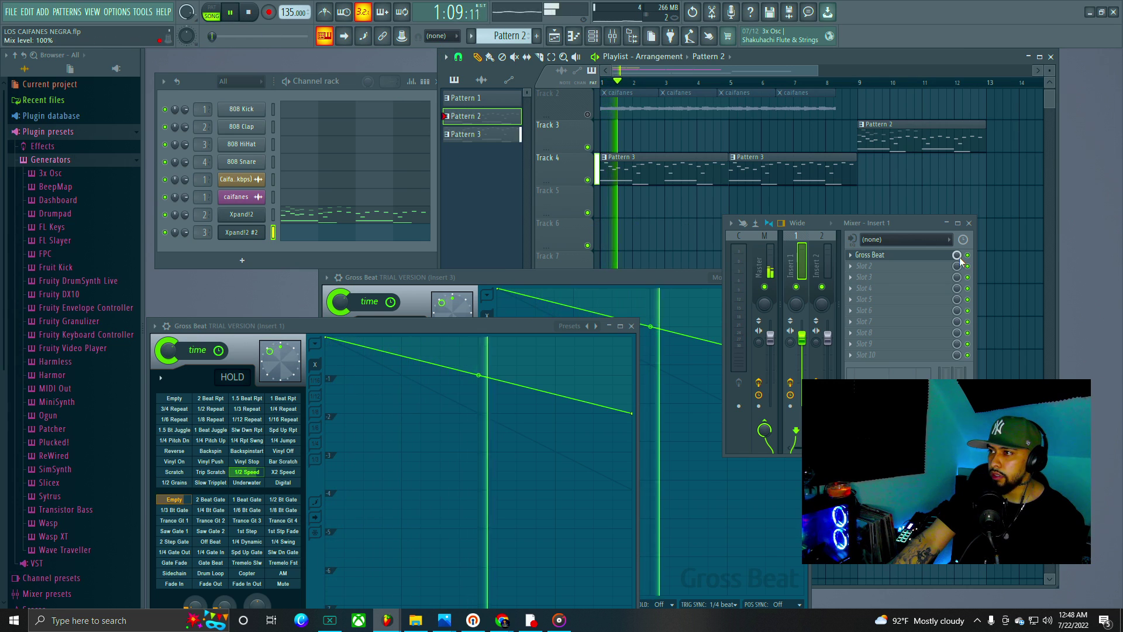
pyautogui.press('Right')
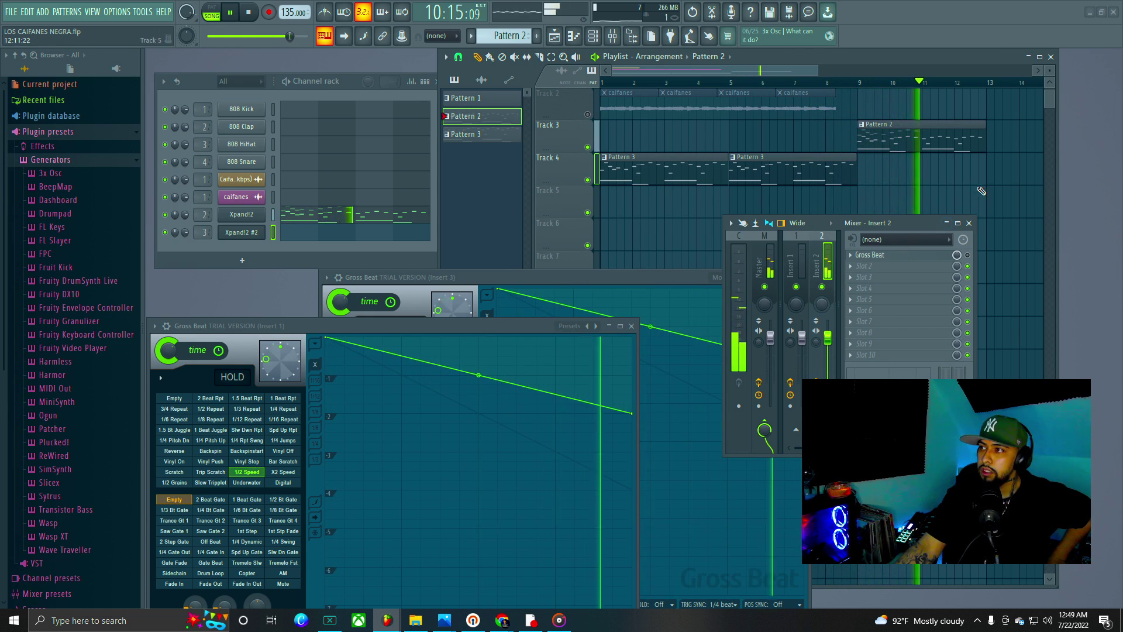
# Step: Check Pattern 2 in the piano roll, minimise Insert 1's Gross Beat, and arrange the Insert 3 Gross Beat and Xpand!2 #2 windows
pyautogui.doubleClick(920, 144)
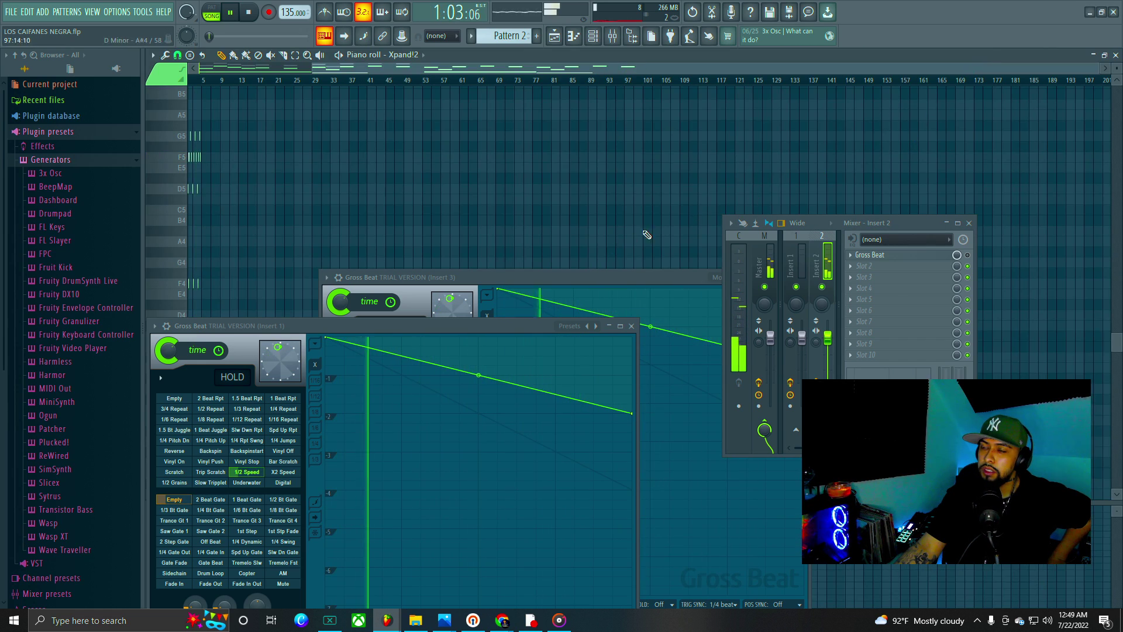
pyautogui.click(1093, 55)
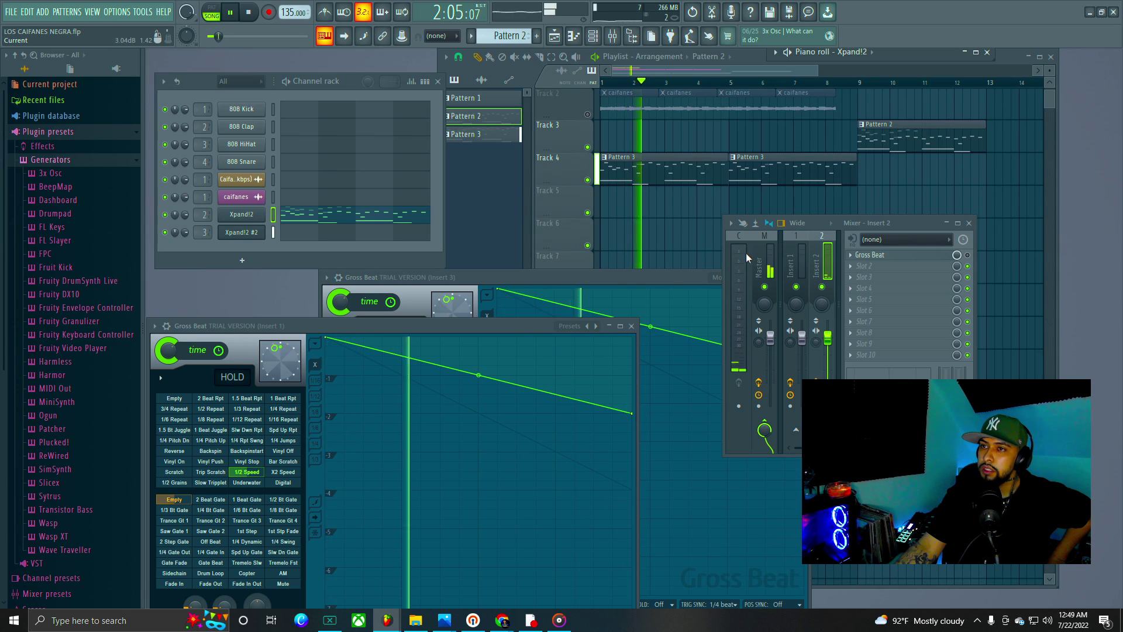
pyautogui.click(609, 326)
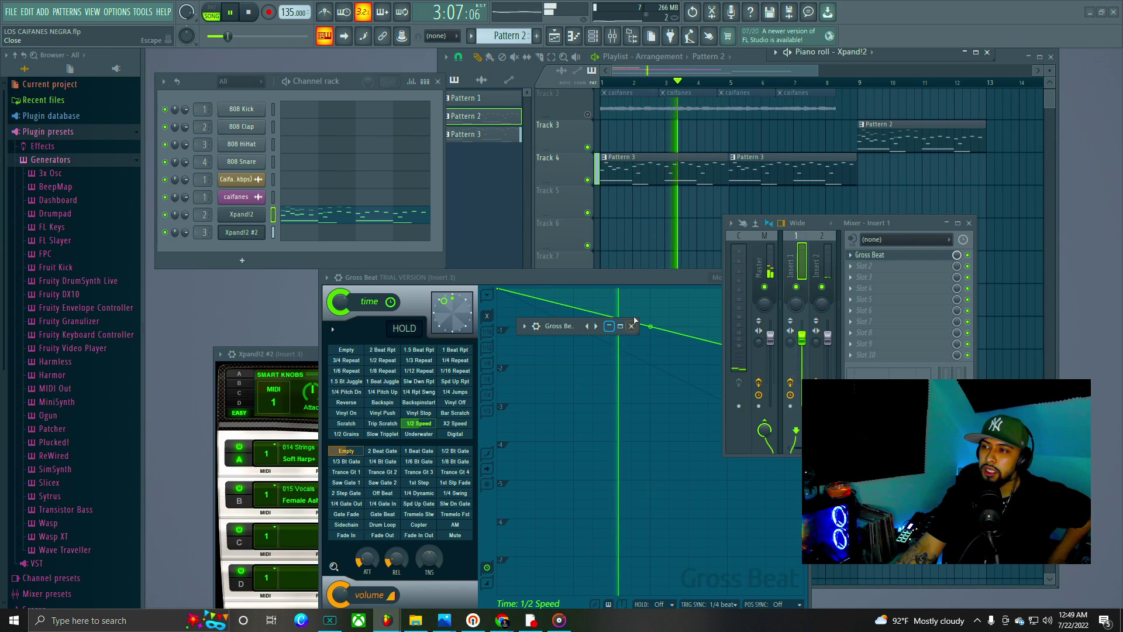
pyautogui.moveTo(671, 276); pyautogui.dragTo(927, 285)
pyautogui.moveTo(567, 356); pyautogui.dragTo(591, 265)
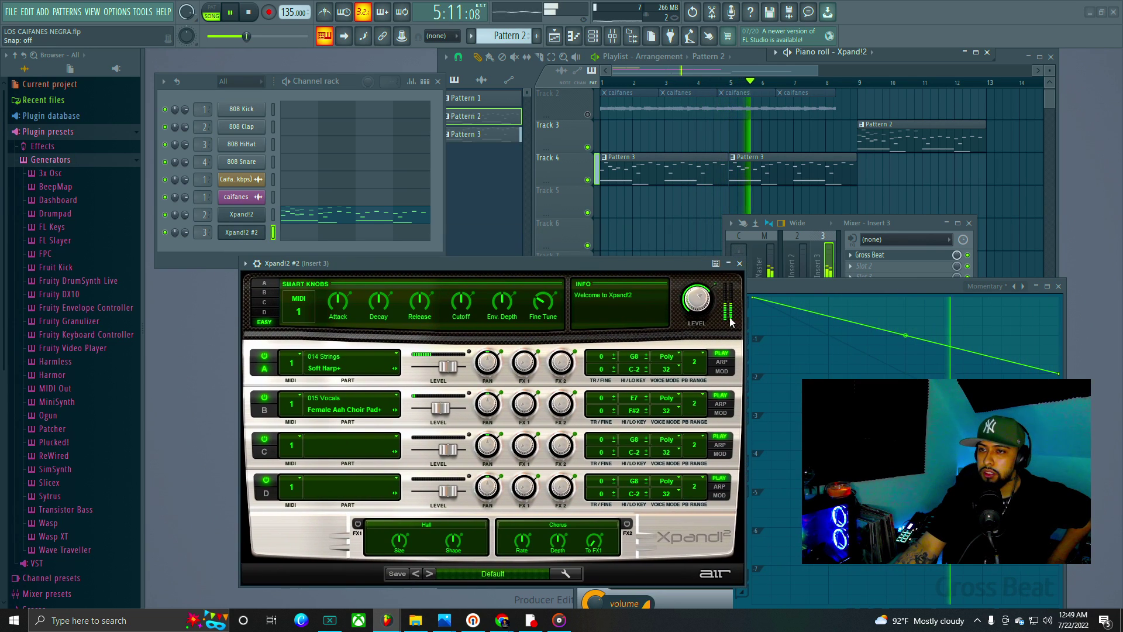
# Step: Reopen Pattern 2's notes from the Track 3 clip, close the piano roll, and stop playback
pyautogui.doubleClick(898, 135)
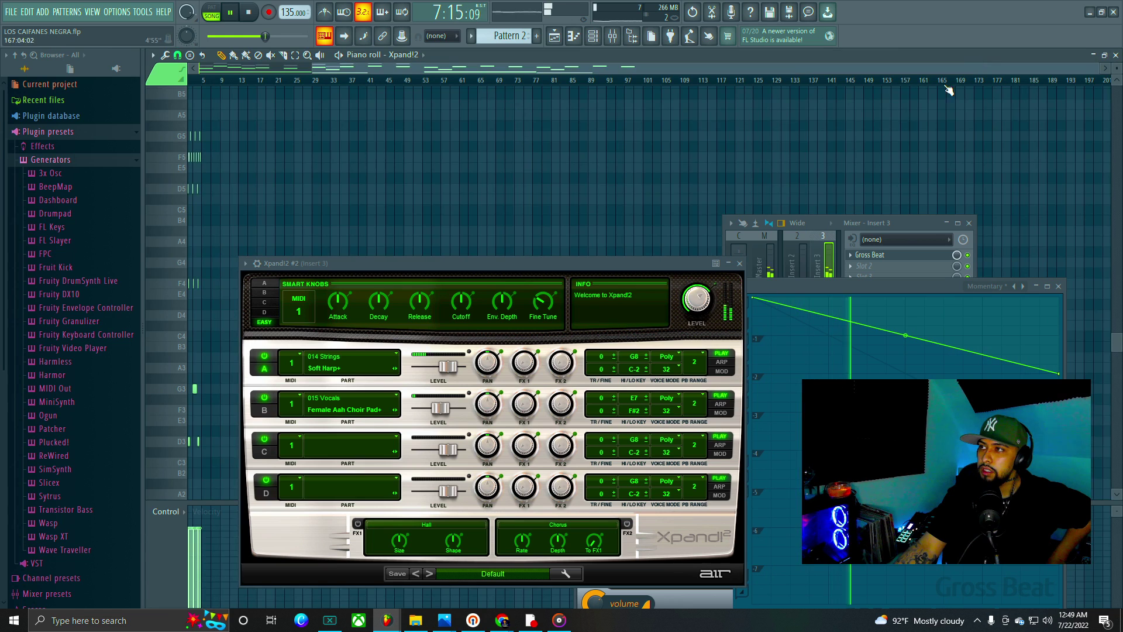
pyautogui.press('F7')
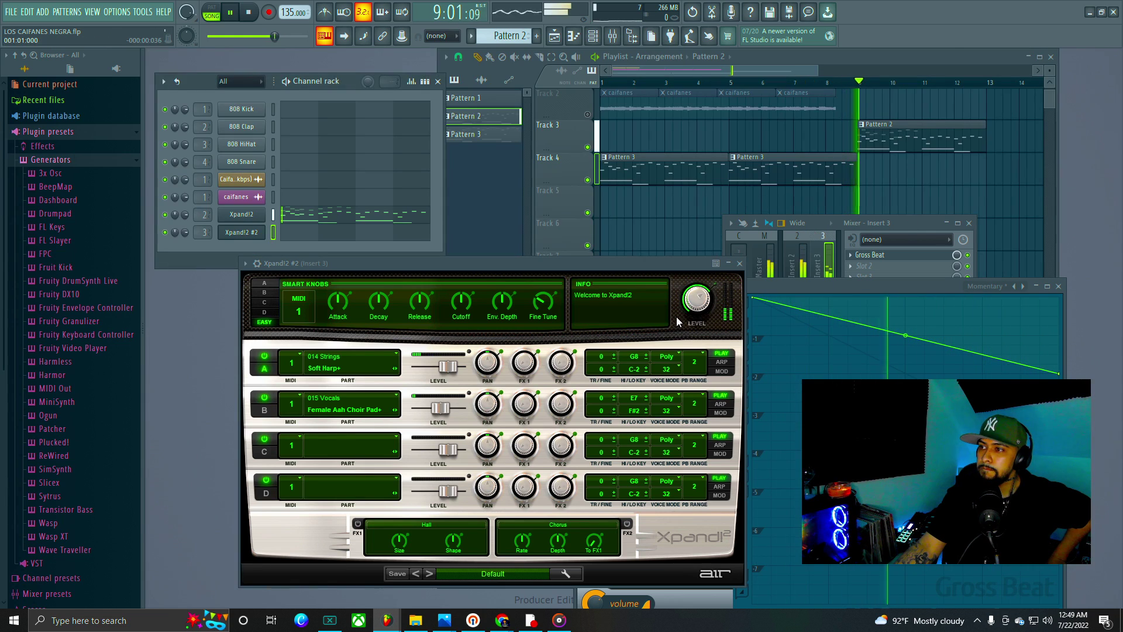
pyautogui.hotkey('ctrl', 'space')
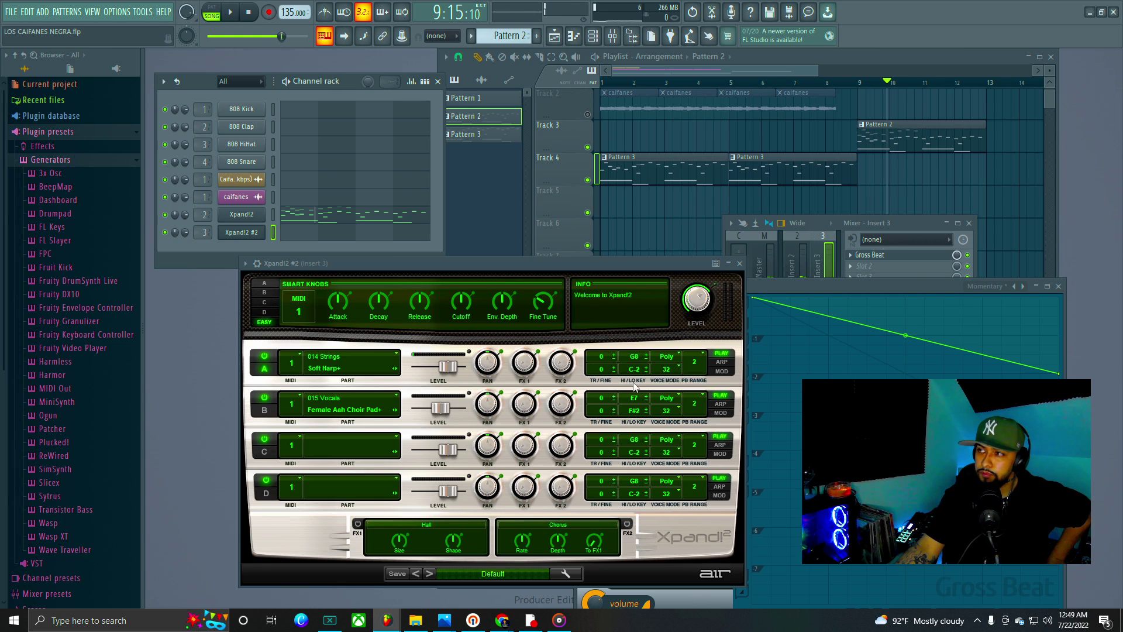
# Step: Create Pattern 4 and fill the 808 HiHat on every 4 steps in the step sequencer
pyautogui.click(536, 36)
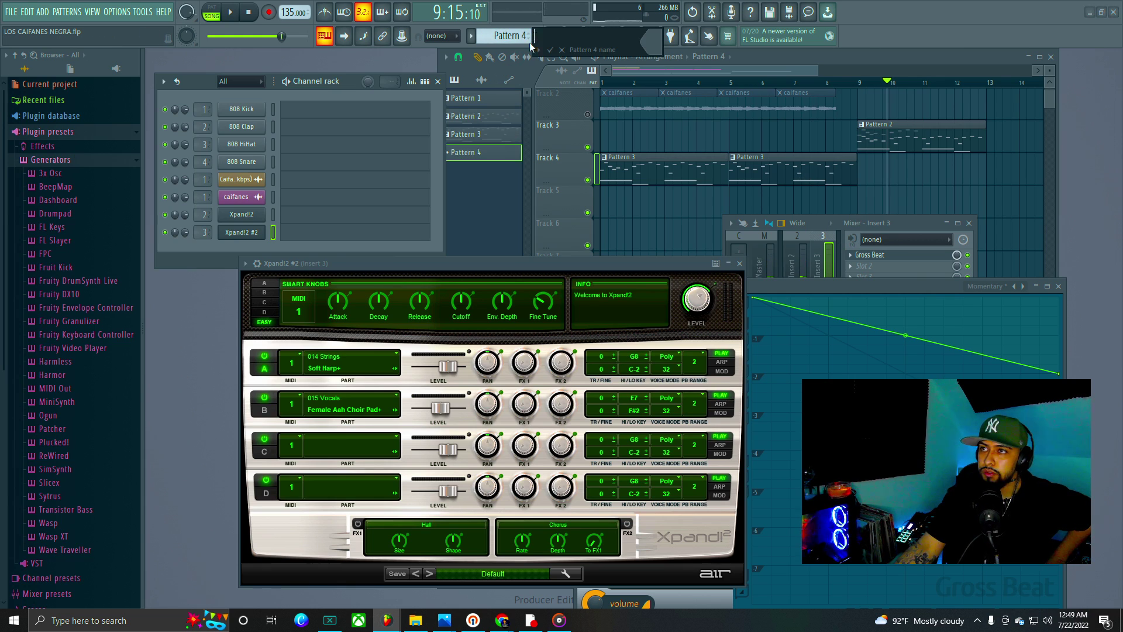
pyautogui.click(554, 52)
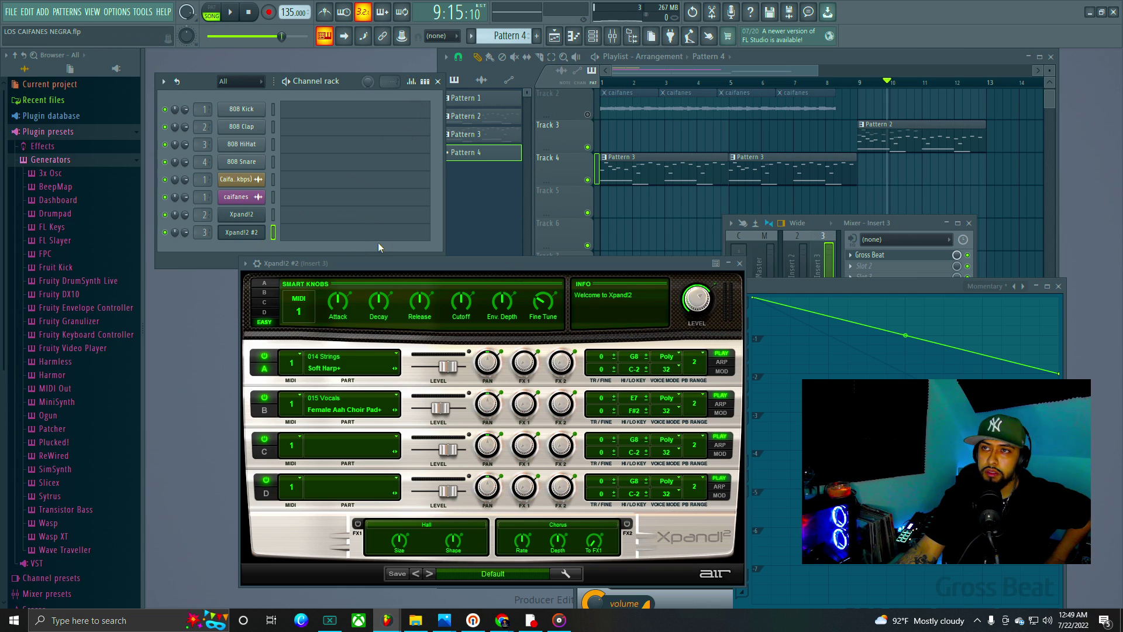
pyautogui.click(425, 81)
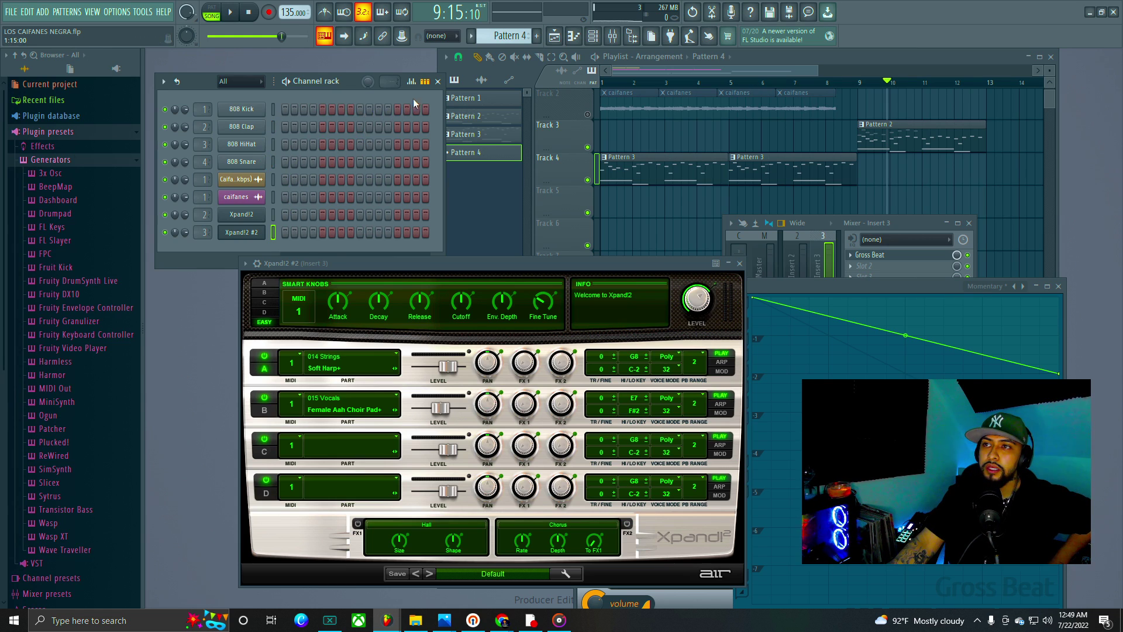
pyautogui.rightClick(246, 145)
pyautogui.click(433, 171)
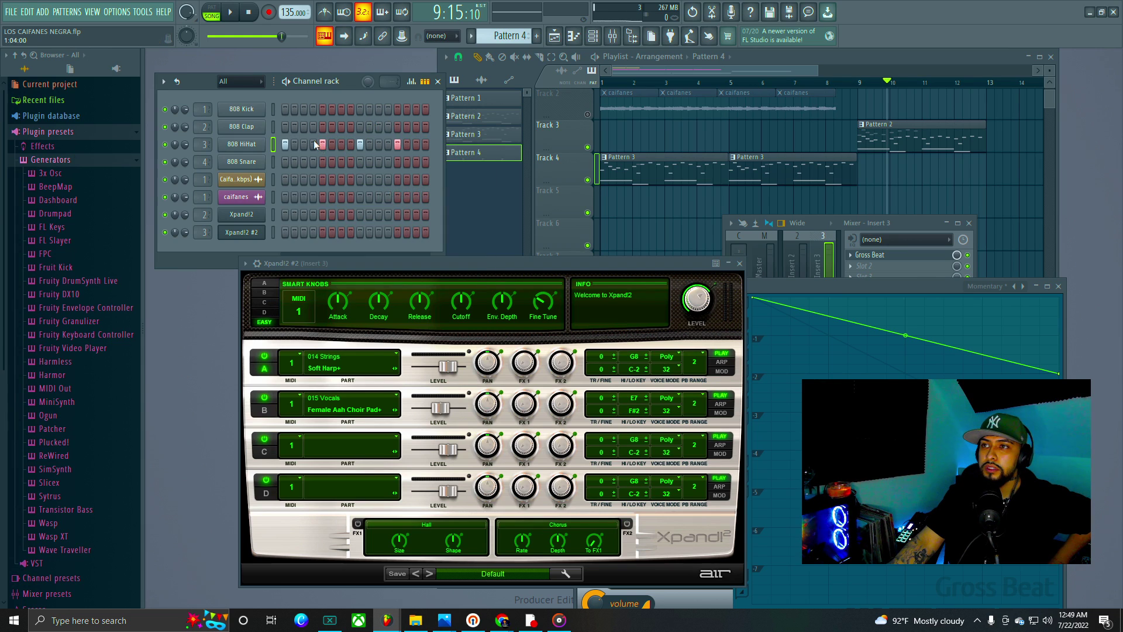
# Step: Place Pattern 4 on Track 5 at bar 5, move the mixer out of the way, and extend the clip to two bars
pyautogui.click(738, 206)
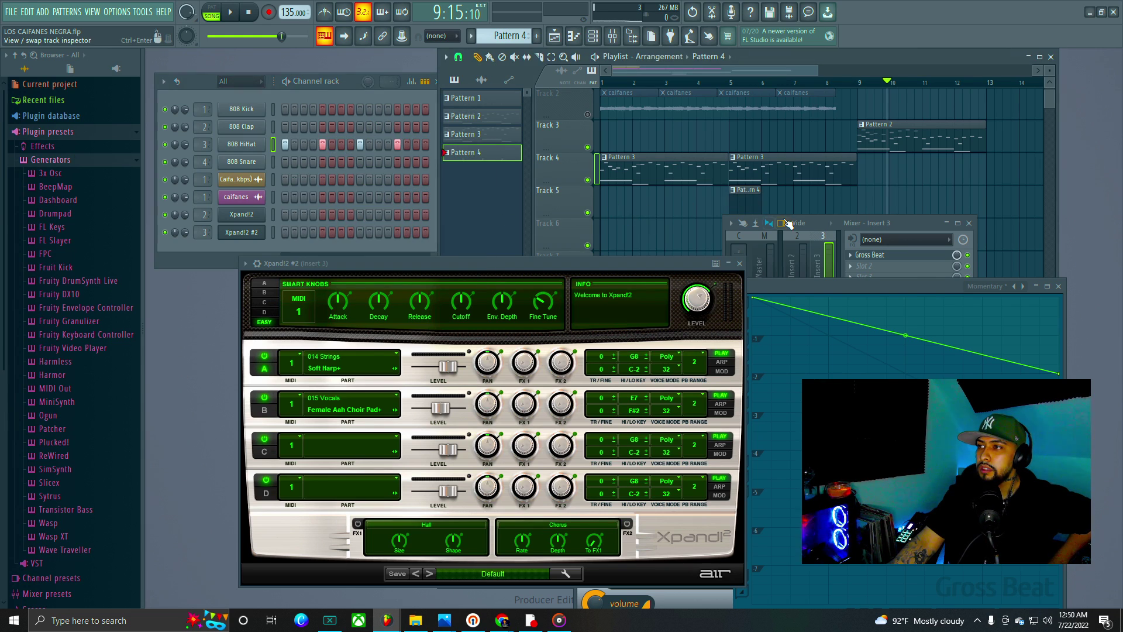
pyautogui.click(798, 223)
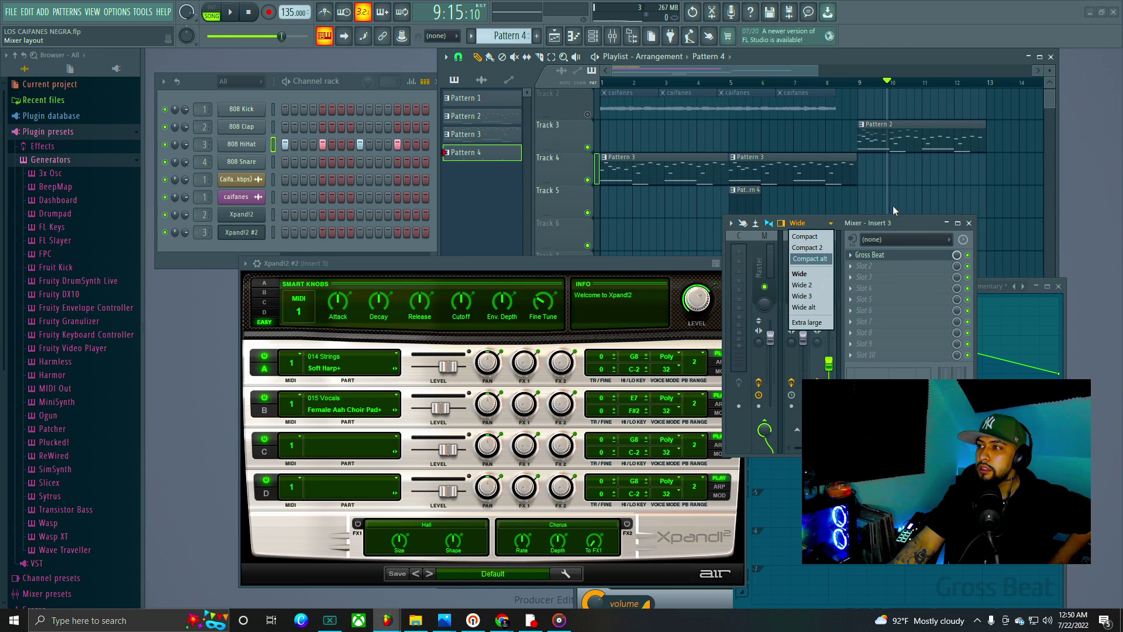
pyautogui.click(894, 227)
pyautogui.moveTo(894, 227); pyautogui.dragTo(862, 316)
pyautogui.moveTo(772, 217); pyautogui.dragTo(793, 204)
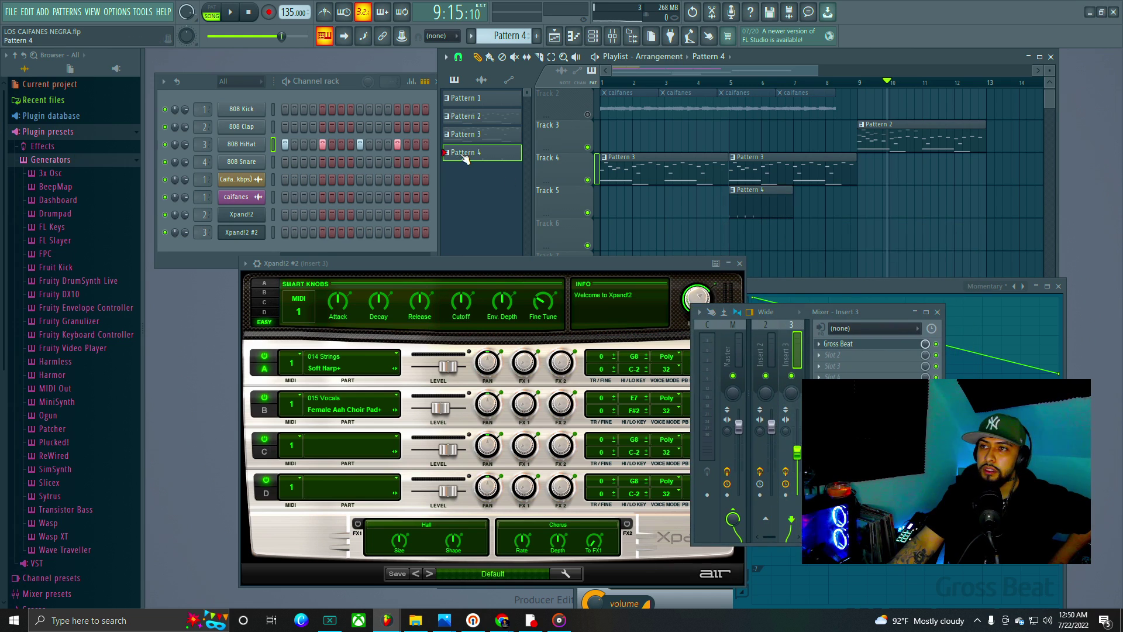
# Step: Narrow the playlist window slightly and widen the channel rack to show more than 32 steps
pyautogui.moveTo(462, 153); pyautogui.dragTo(450, 172)
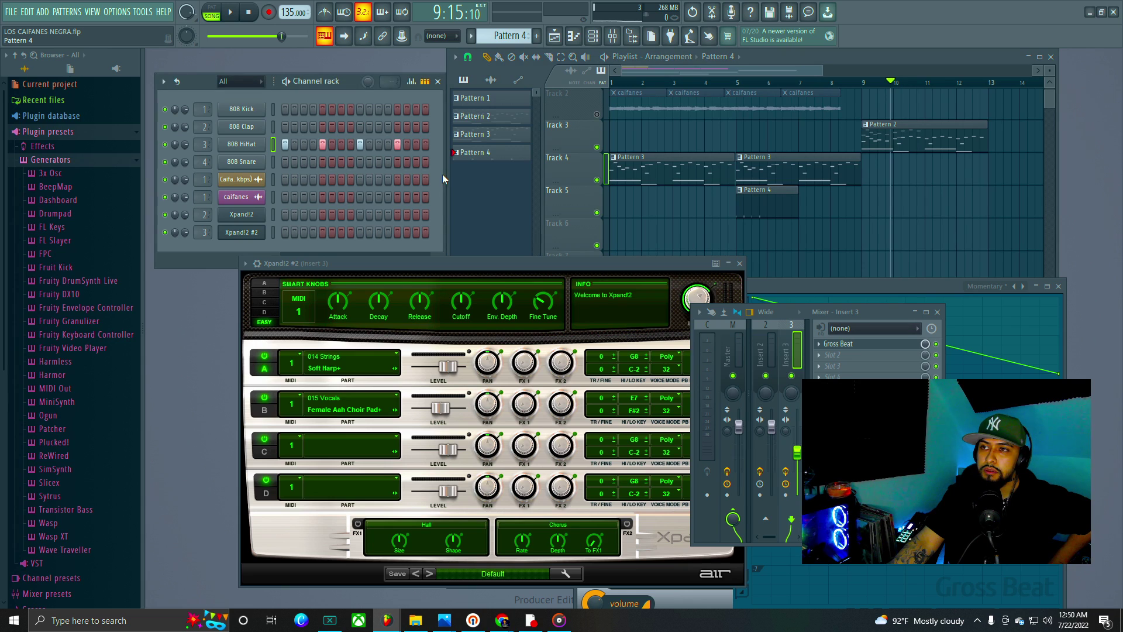
pyautogui.moveTo(345, 81); pyautogui.dragTo(403, 84)
pyautogui.moveTo(502, 169); pyautogui.dragTo(654, 169)
pyautogui.moveTo(515, 88); pyautogui.dragTo(451, 84)
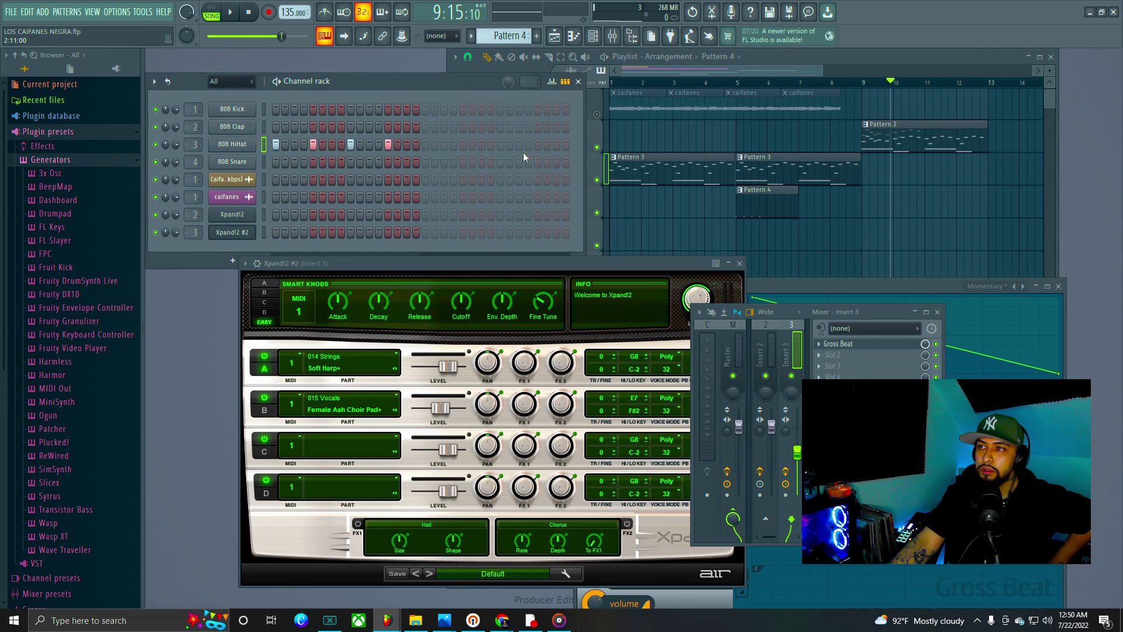
pyautogui.moveTo(602, 166); pyautogui.dragTo(622, 166)
# Step: Extend Pattern 4 to 32 steps and fill the 808 HiHat on every 4 steps
pyautogui.click(602, 145)
pyautogui.rightClick(601, 144)
pyautogui.click(530, 143)
pyautogui.click(531, 144)
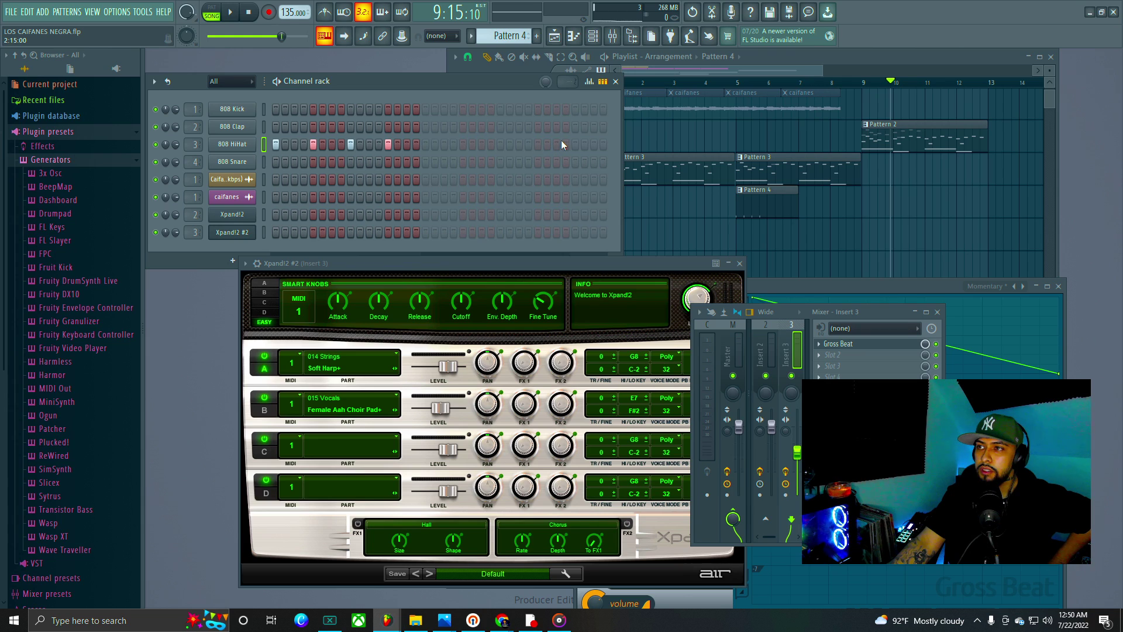
pyautogui.rightClick(232, 144)
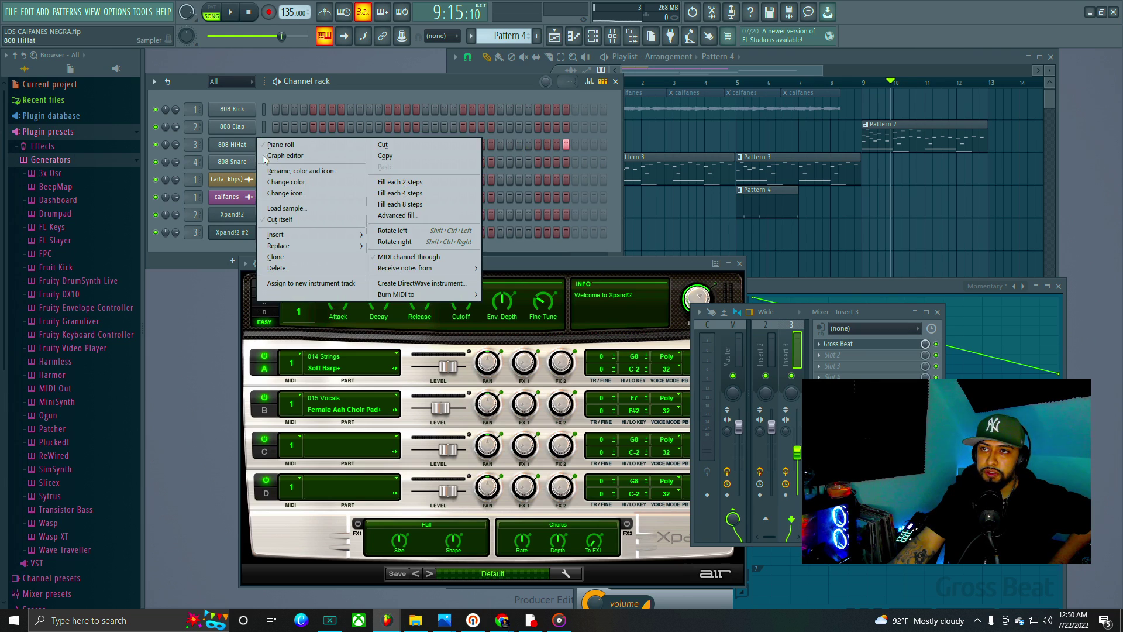
pyautogui.click(413, 194)
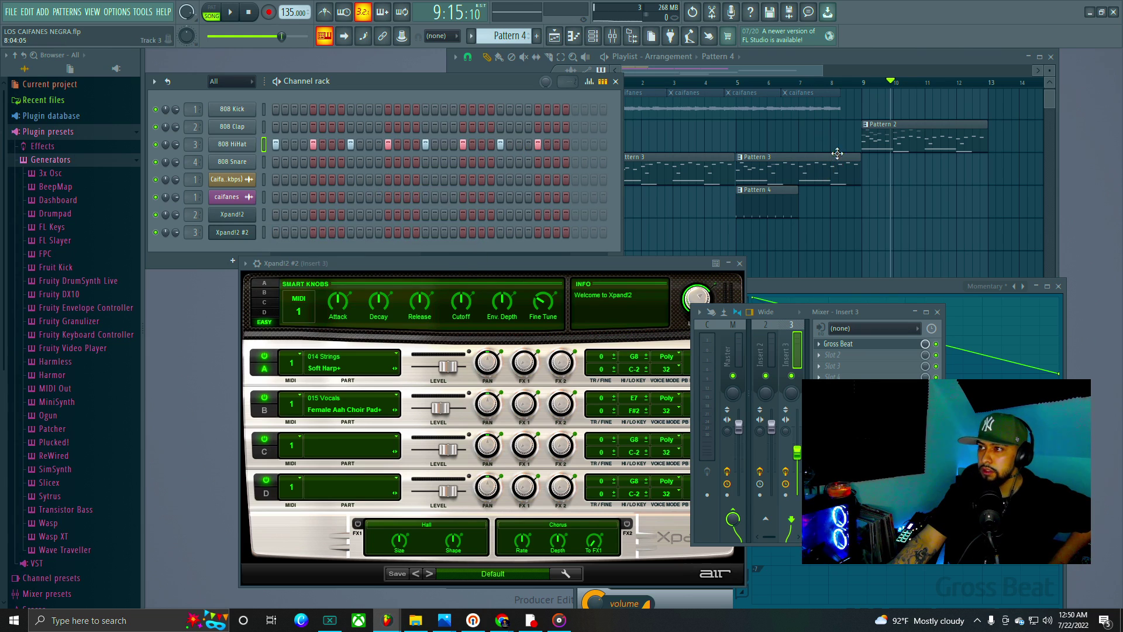
# Step: Place another Pattern 4 clip on Track 5 at bar 7 and listen to the arrangement, pausing and resuming around bar 10
pyautogui.click(799, 204)
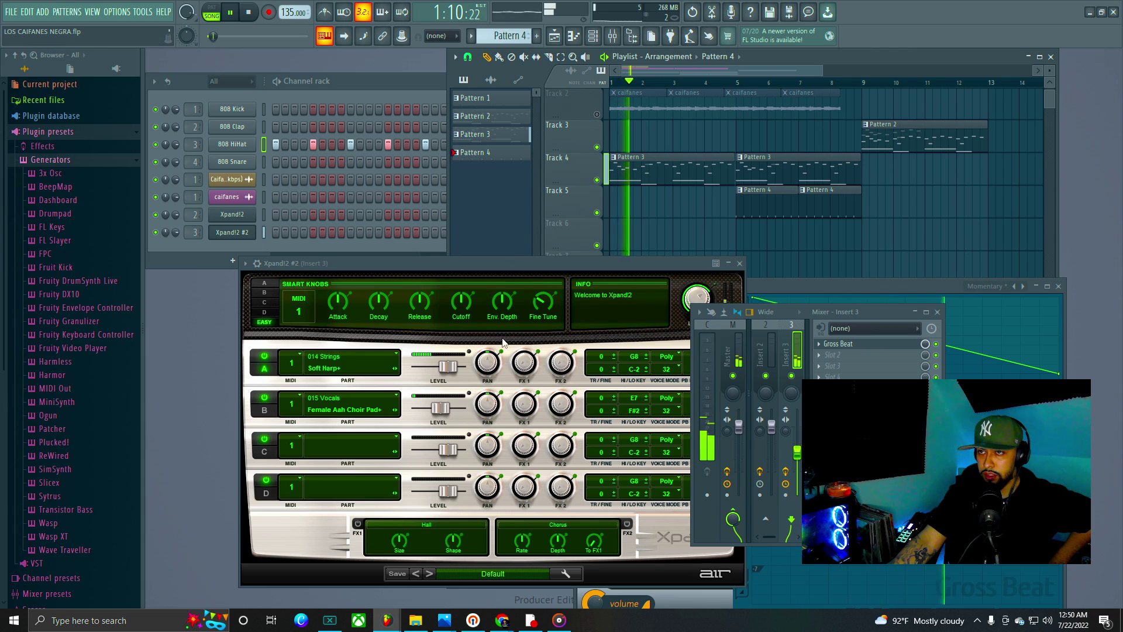
pyautogui.click(352, 84)
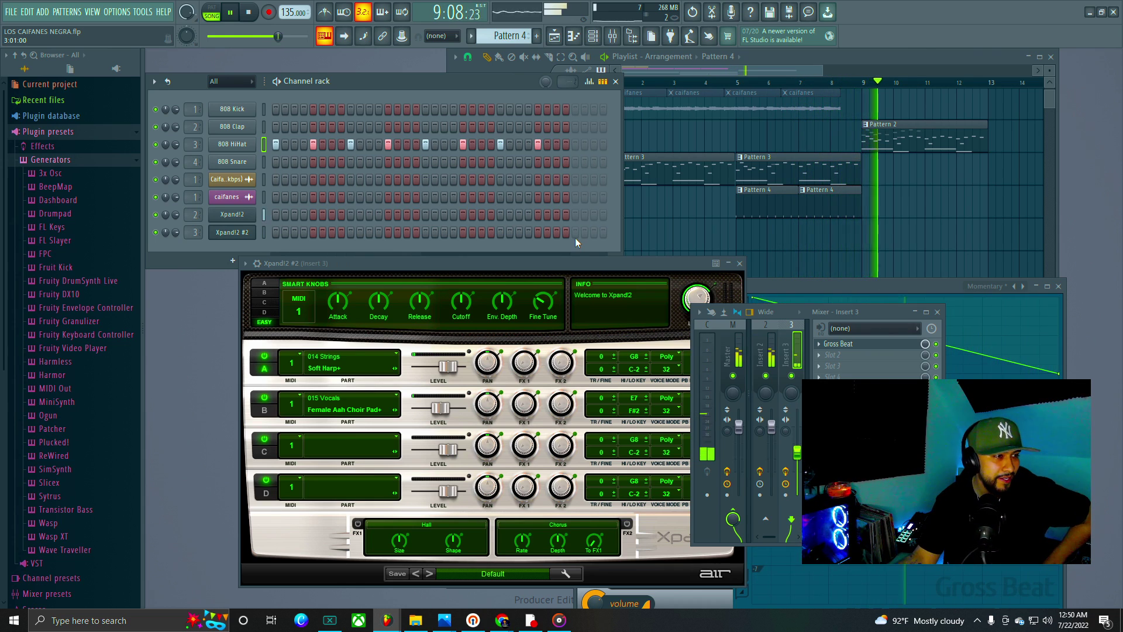
pyautogui.click(231, 11)
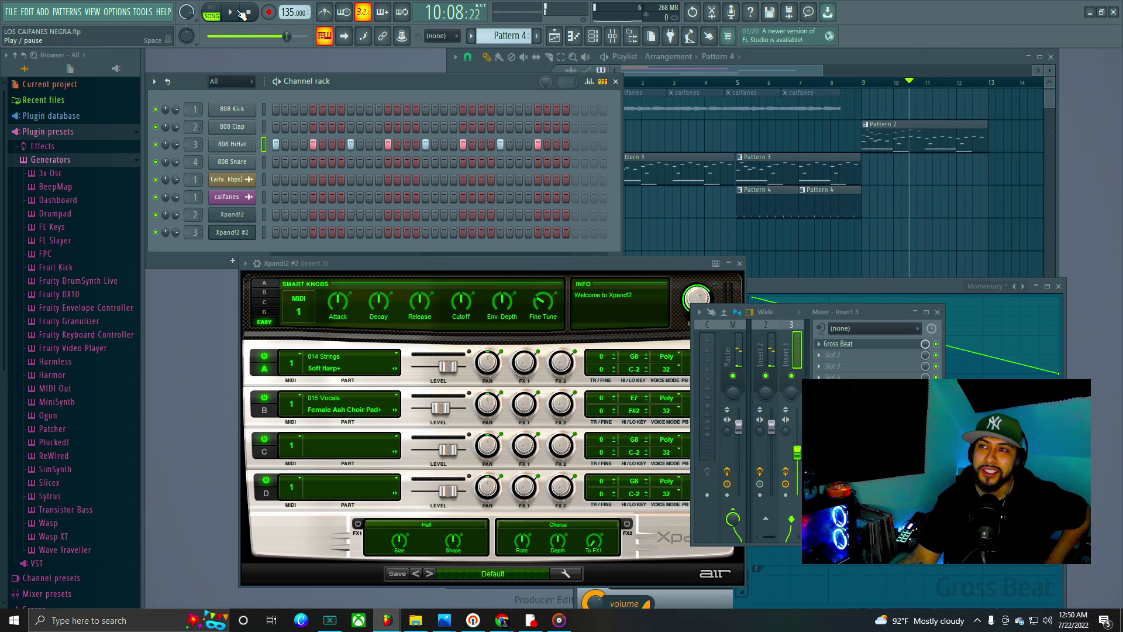
pyautogui.click(241, 13)
pyautogui.click(241, 12)
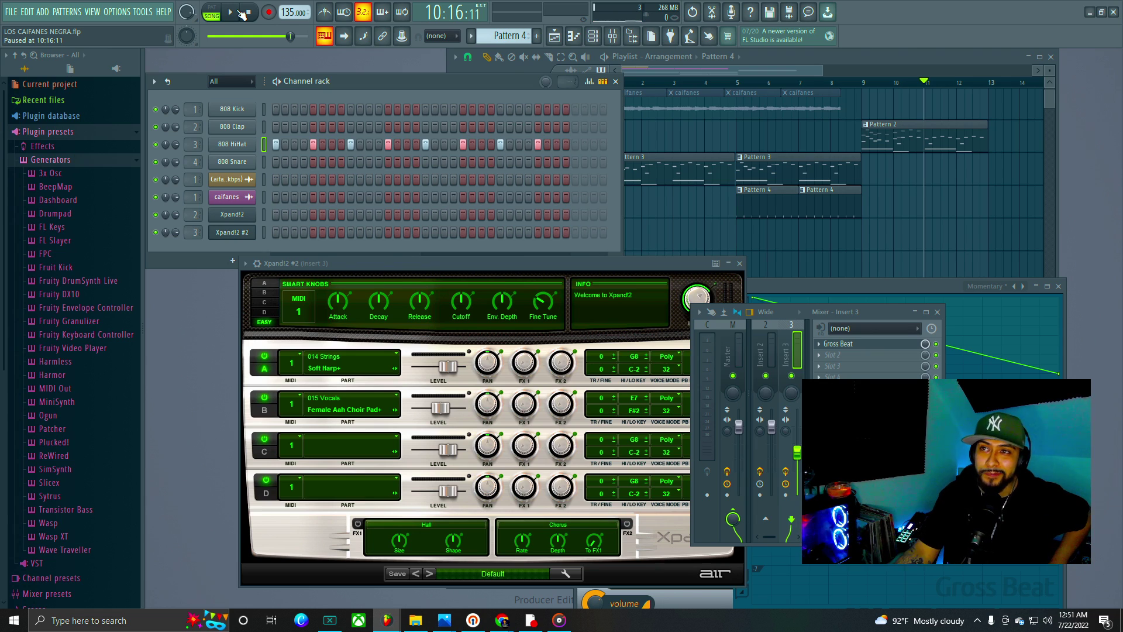
pyautogui.click(240, 12)
pyautogui.click(240, 11)
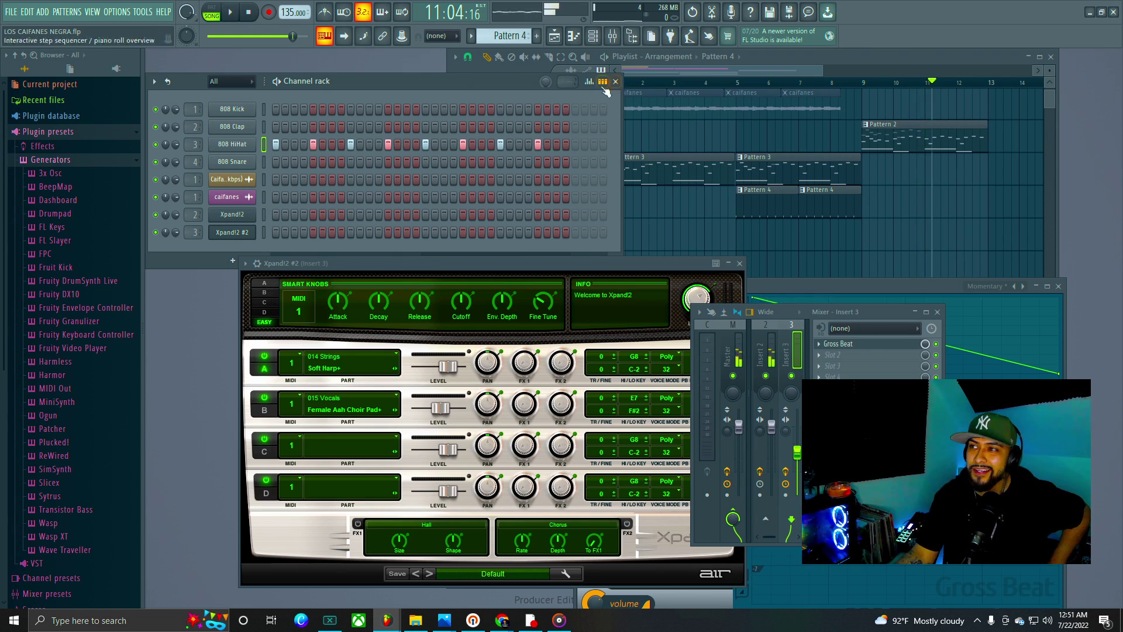
# Step: Show the audio clips in the playlist picker and lower the Insert 2 volume while the arrangement plays, ending with playback stopped
pyautogui.click(511, 90)
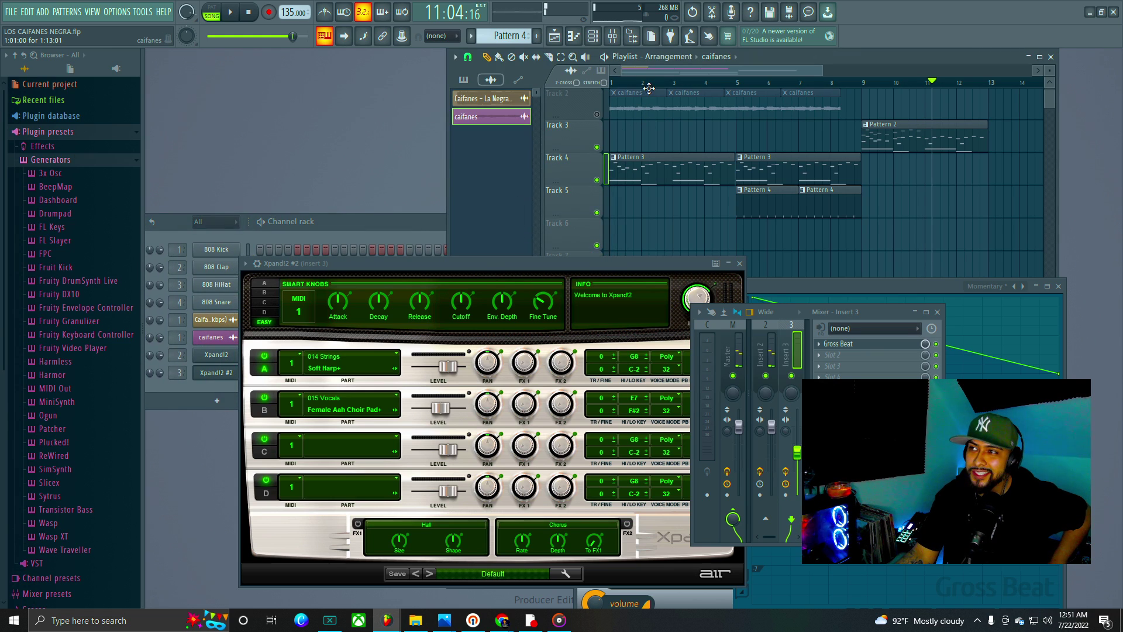
pyautogui.click(235, 12)
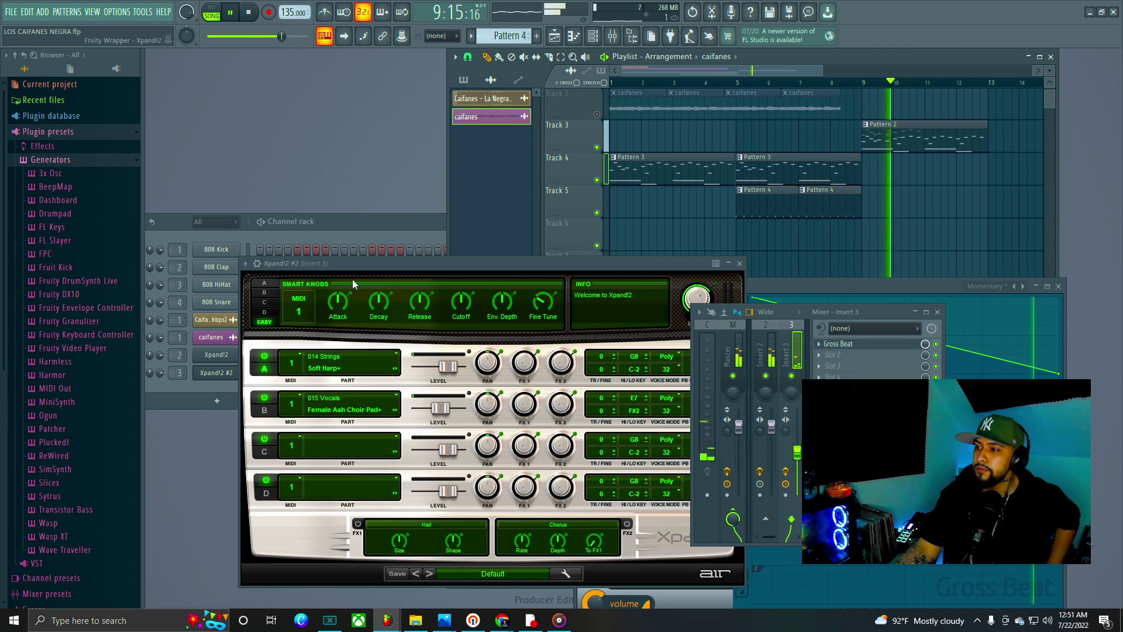
pyautogui.moveTo(782, 430); pyautogui.dragTo(781, 465)
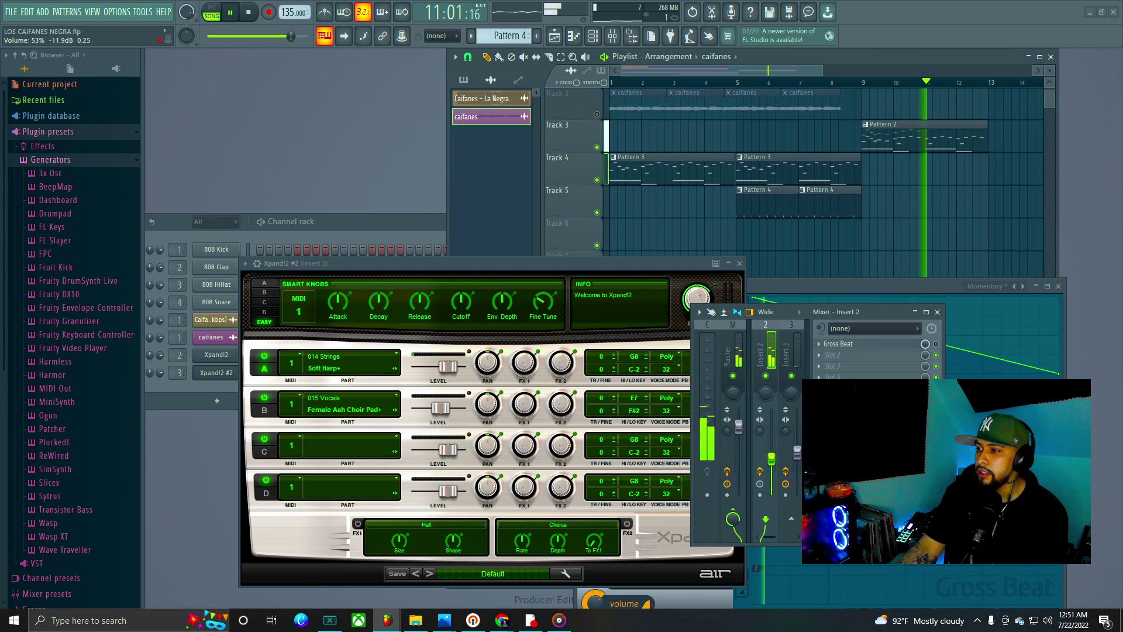
pyautogui.press('space')
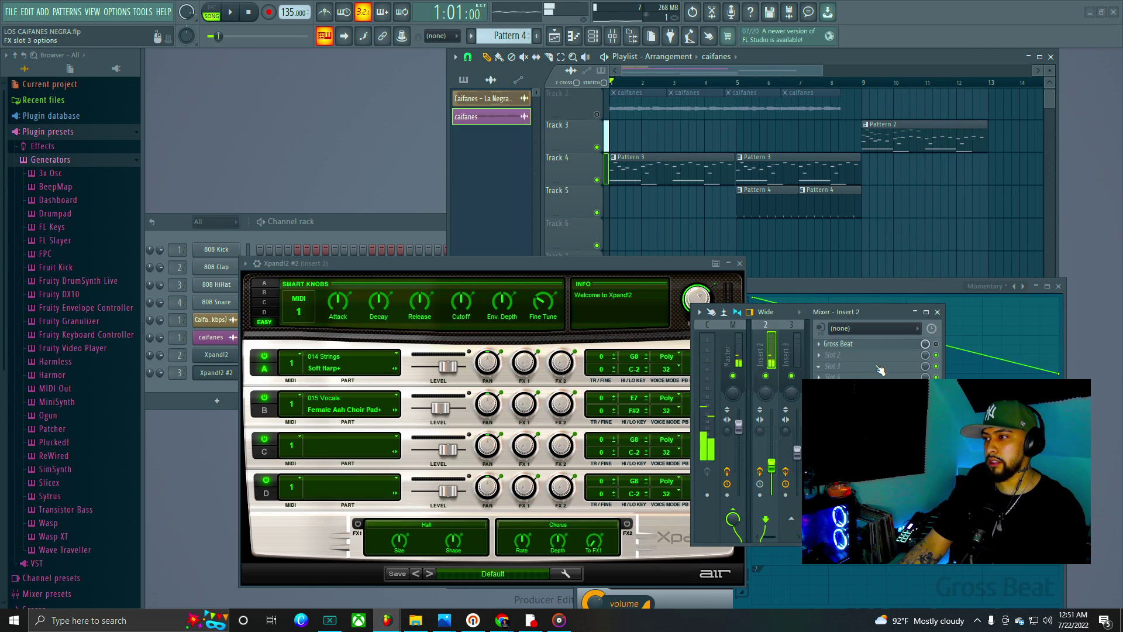
# Step: Delete the Gross Beat effect from Insert 2 and load a fresh Gross Beat in its first effect slot
pyautogui.click(821, 346)
pyautogui.click(856, 344)
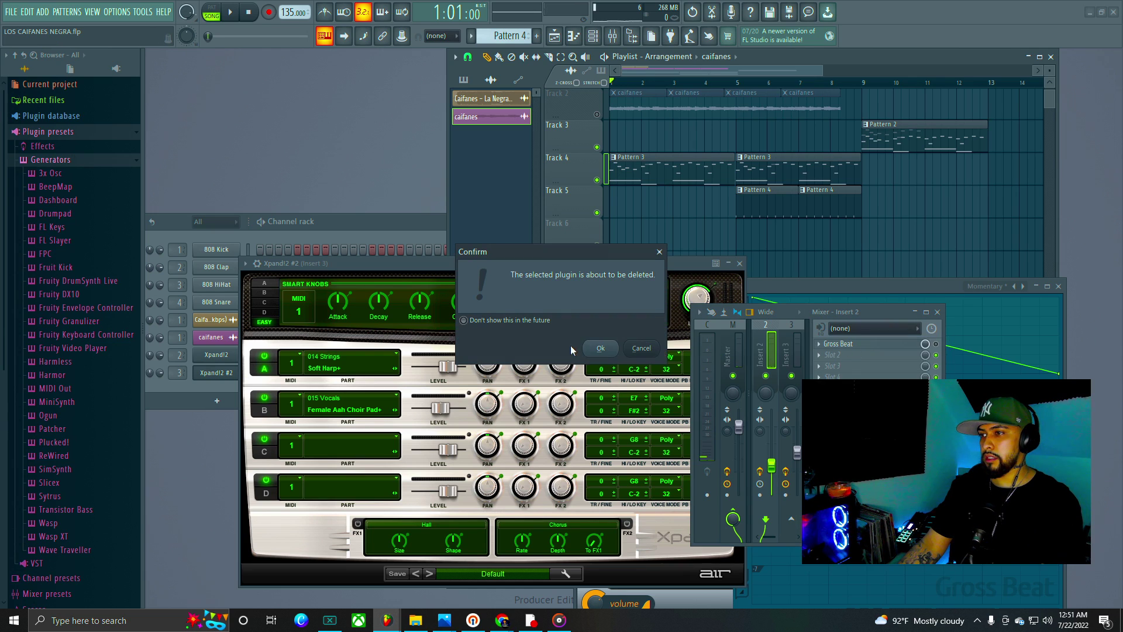
pyautogui.press('Return')
pyautogui.click(878, 349)
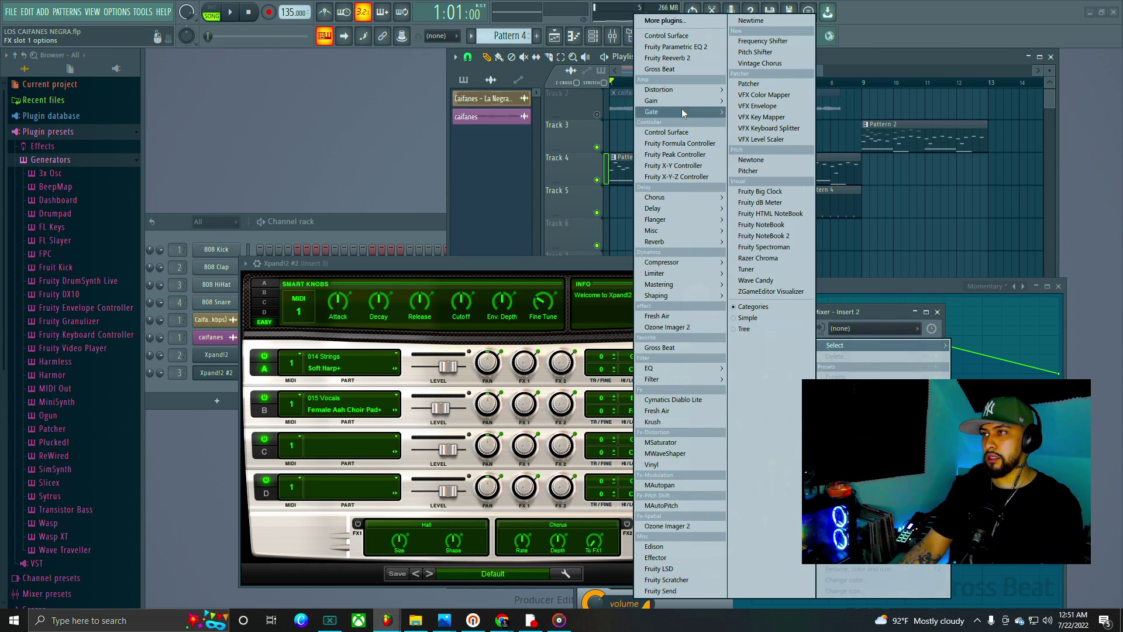
pyautogui.click(701, 69)
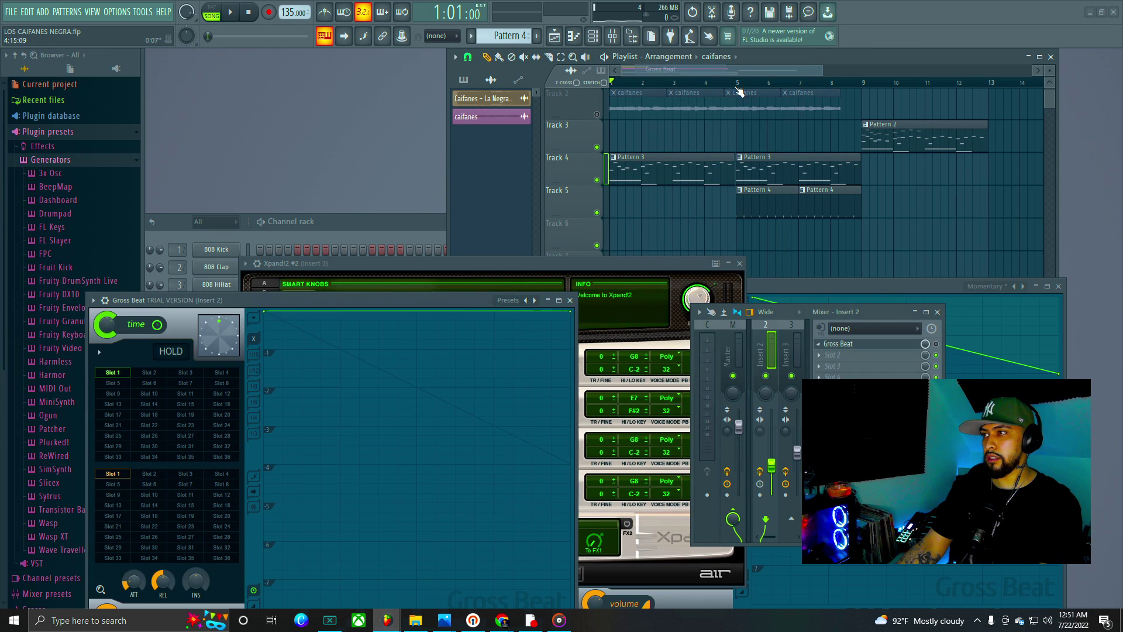
# Step: Load the Momentary preset in Gross Beat and activate its 1/2 Speed time slot
pyautogui.click(501, 302)
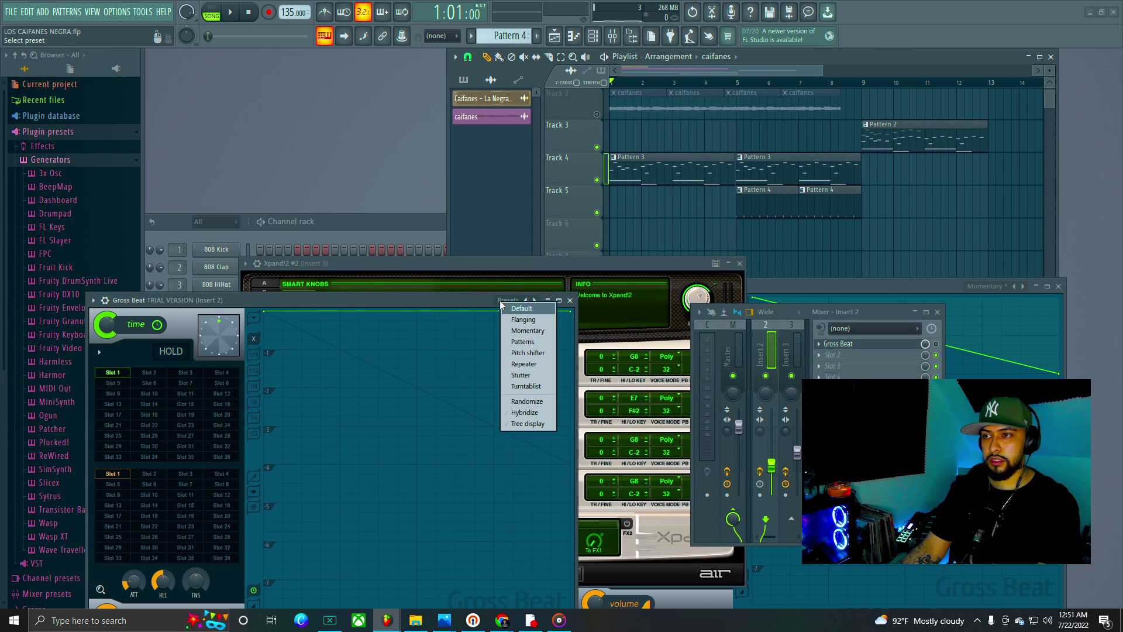
pyautogui.click(538, 331)
pyautogui.click(185, 446)
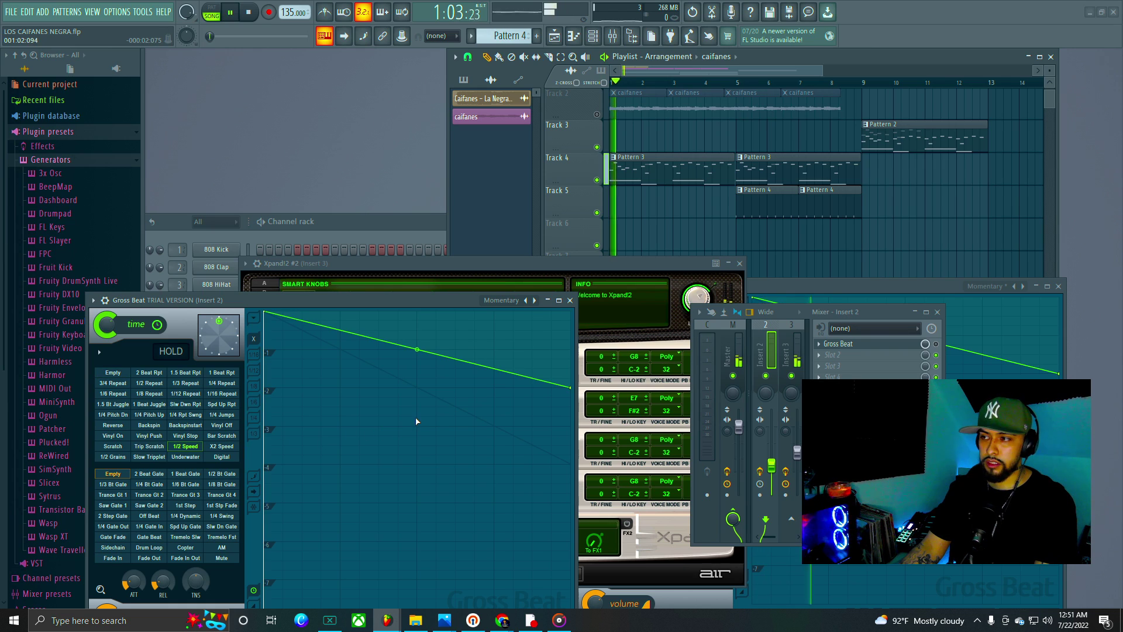
# Step: Lower Gross Beat's mix level to about 73% and raise the Insert 2 volume while auditioning Pattern 2
pyautogui.press('space')
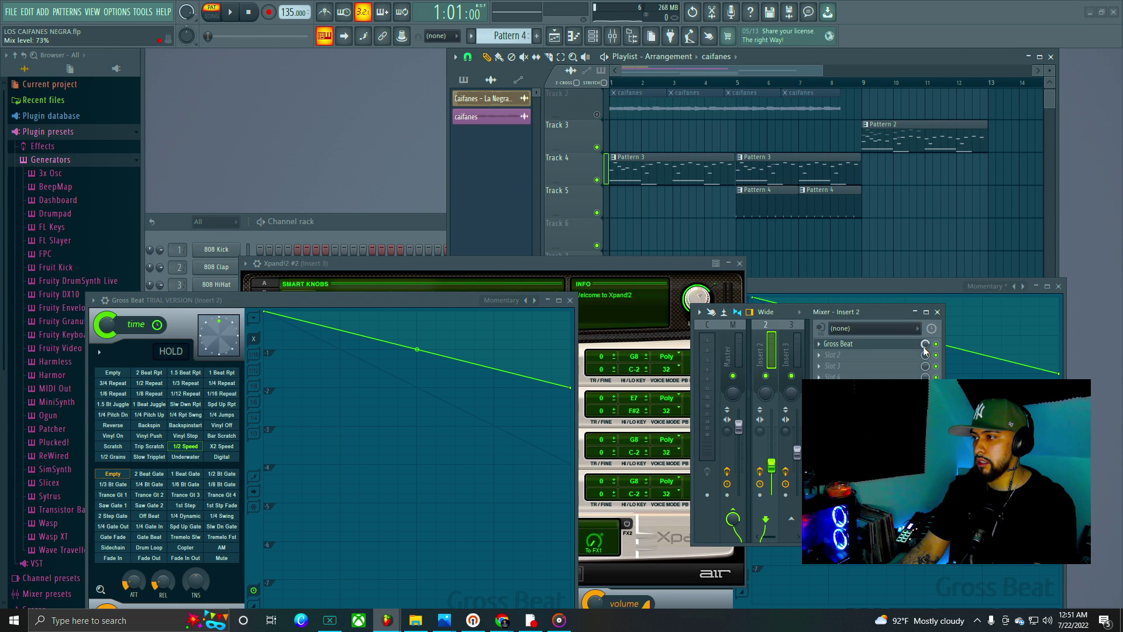
pyautogui.click(913, 152)
pyautogui.press('space')
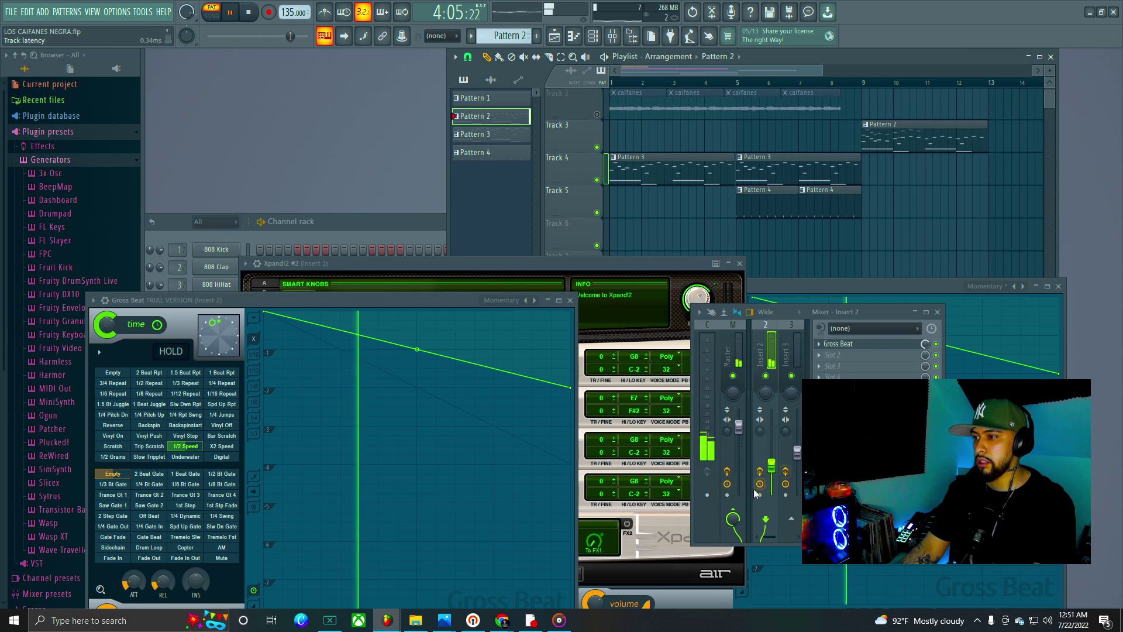
pyautogui.moveTo(772, 465); pyautogui.dragTo(774, 451)
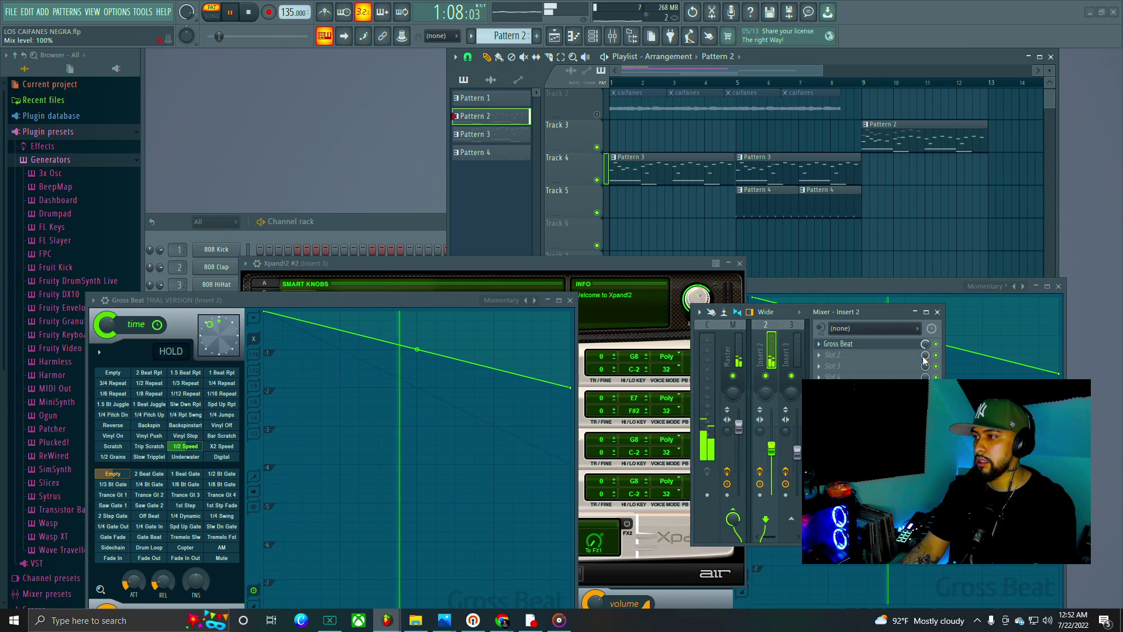
pyautogui.press('space')
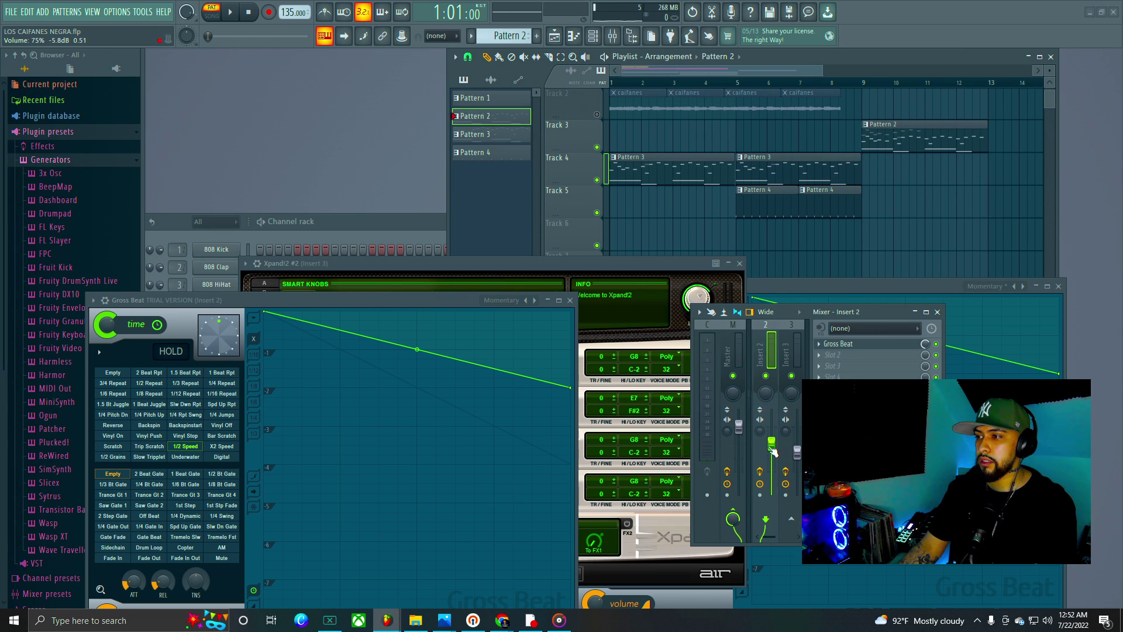
# Step: Place Pattern 4 clips on Track 5 at bars 9 and 11 and play the arrangement from bar 3
pyautogui.click(869, 215)
pyautogui.rightClick(934, 210)
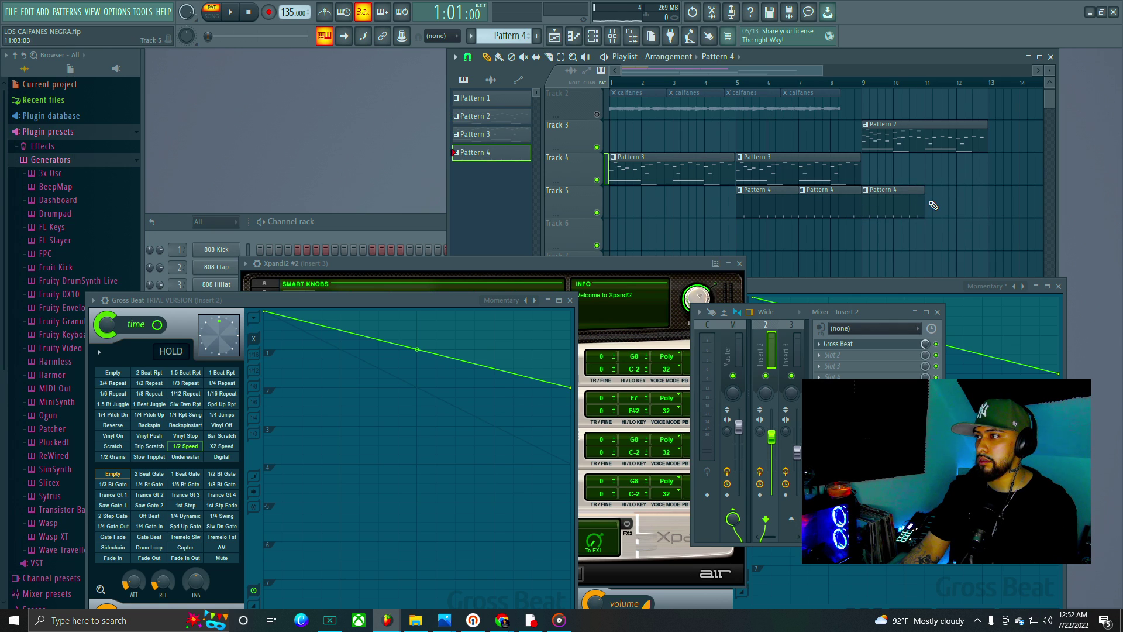
pyautogui.press('space')
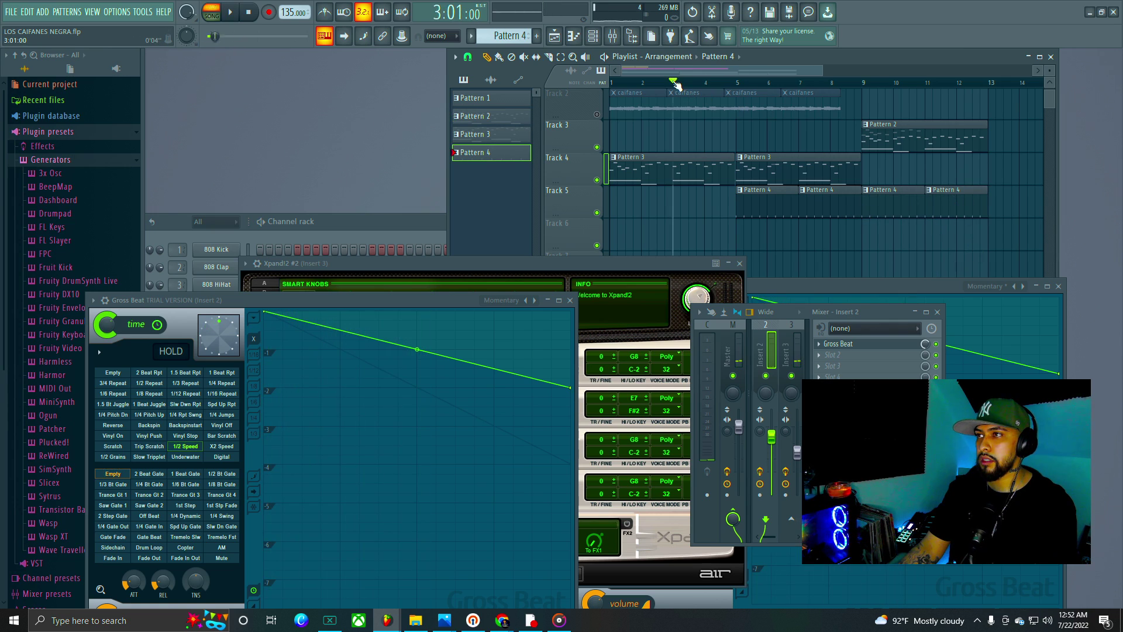
pyautogui.press('space')
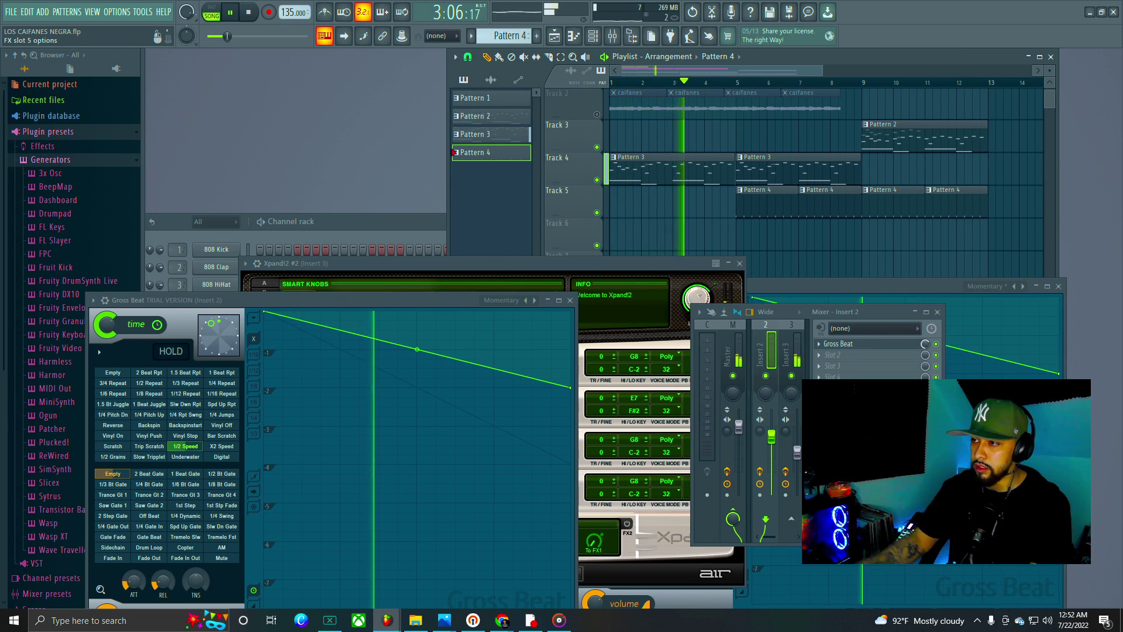
# Step: Raise the Master volume to about 115% during playback and listen again from bar 9
pyautogui.moveTo(739, 427); pyautogui.dragTo(739, 417)
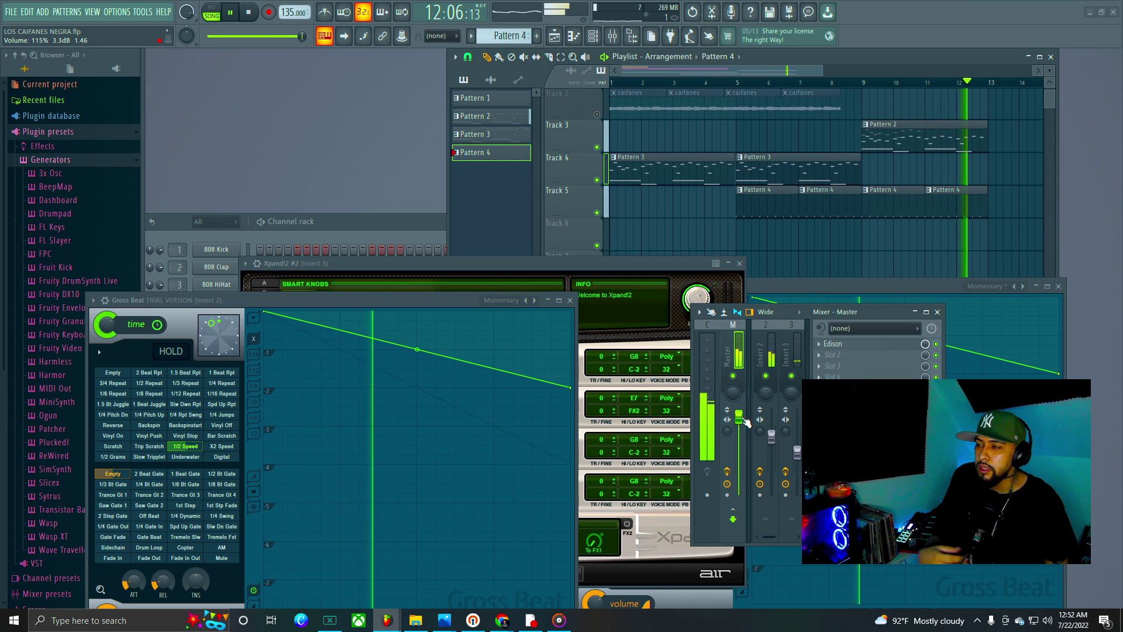
pyautogui.press('space')
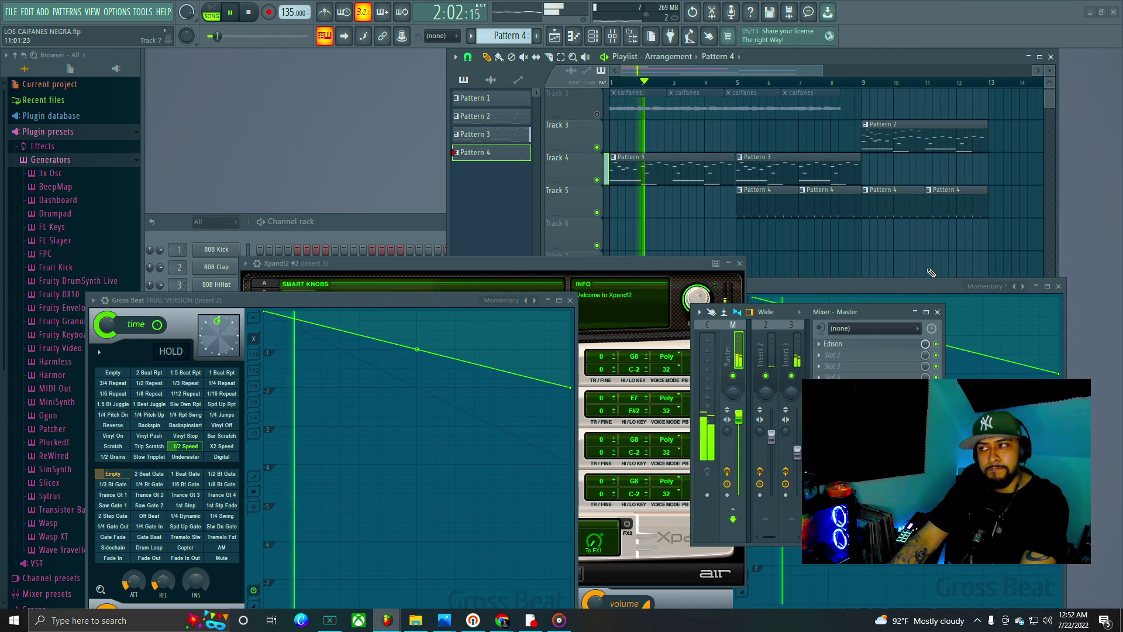
pyautogui.press('space')
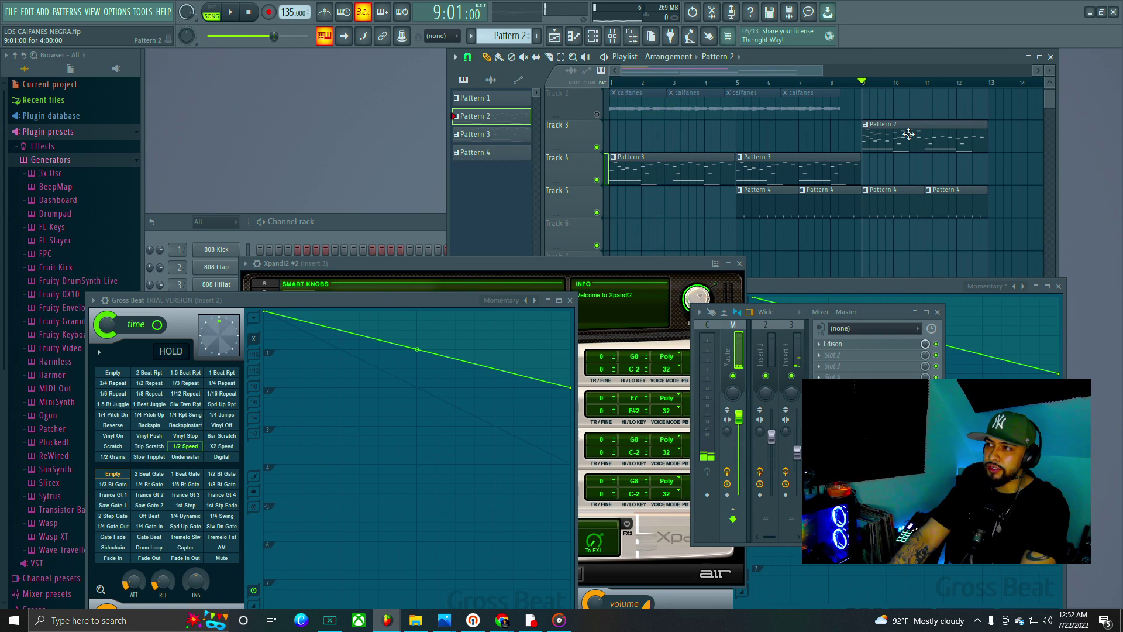
pyautogui.press('space')
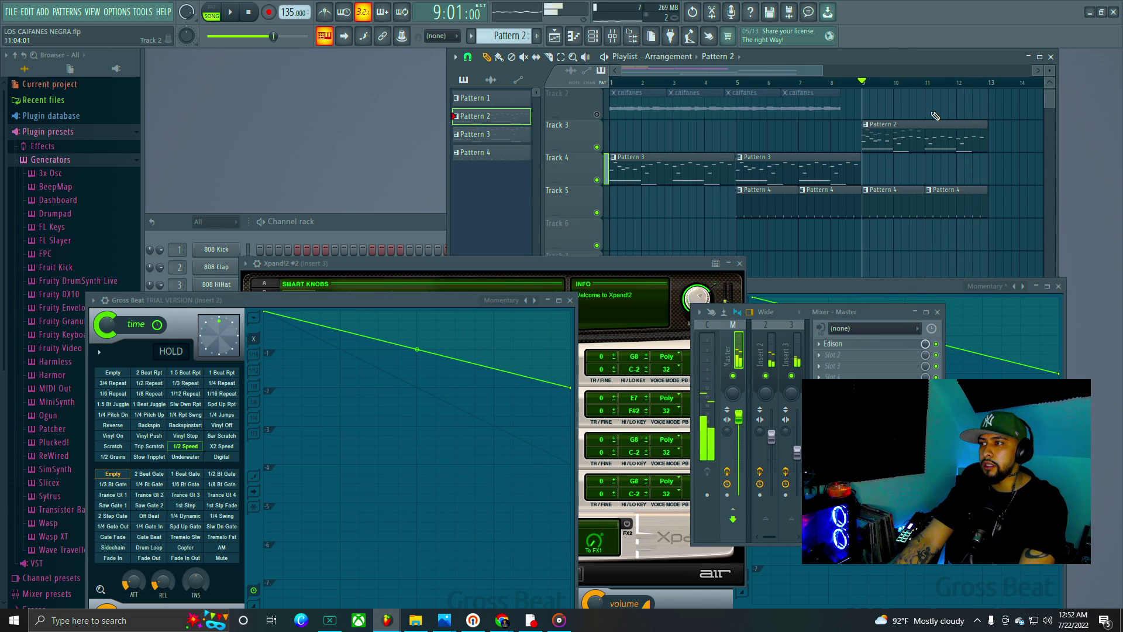
pyautogui.press('space')
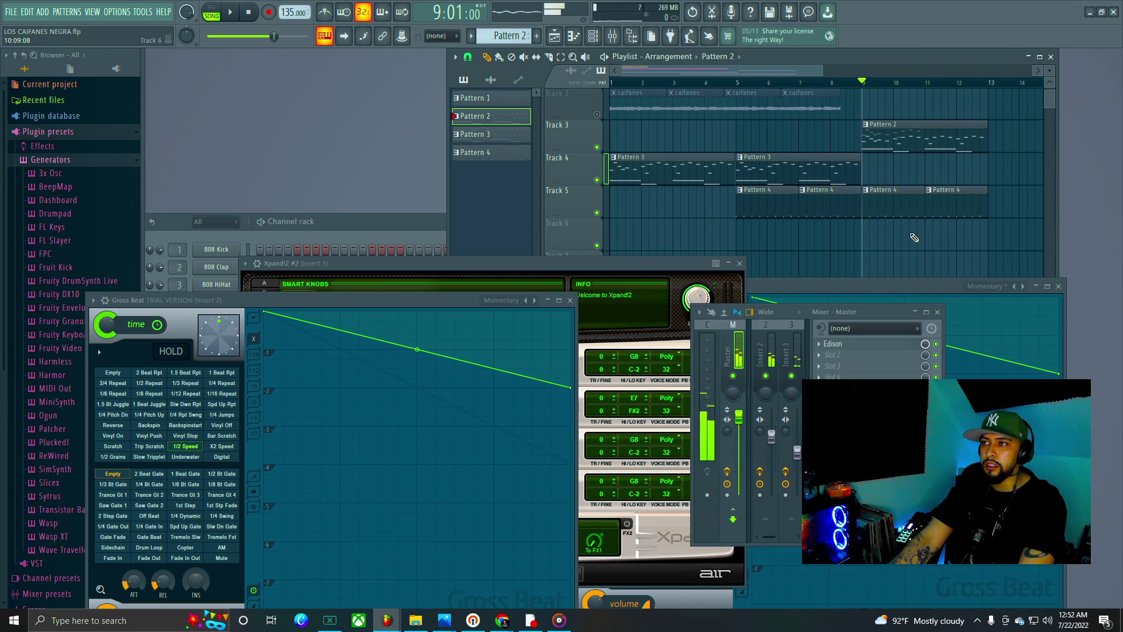
# Step: Create a new empty Pattern 5 with its default name and move the channel rack up over the playlist
pyautogui.click(536, 37)
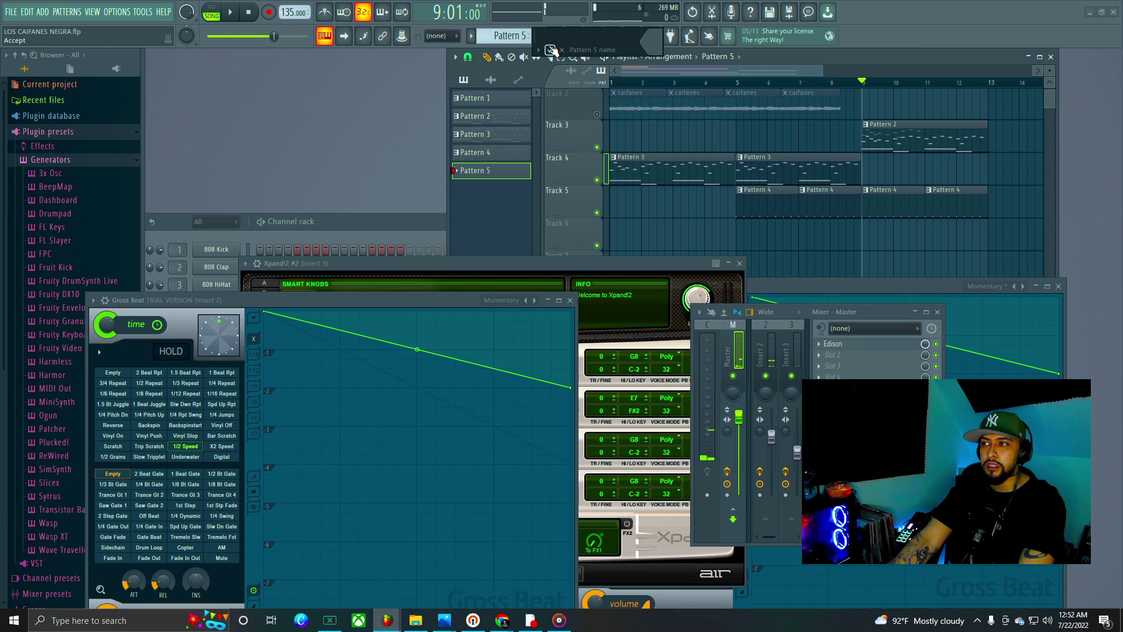
pyautogui.click(551, 49)
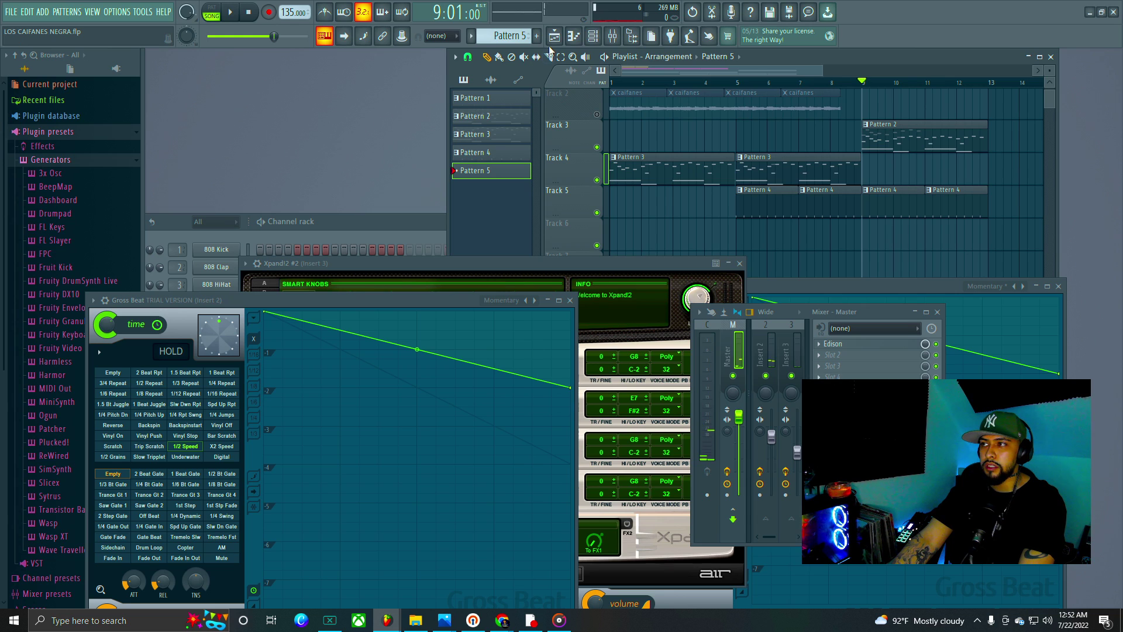
pyautogui.click(371, 226)
pyautogui.moveTo(383, 221); pyautogui.dragTo(438, 118)
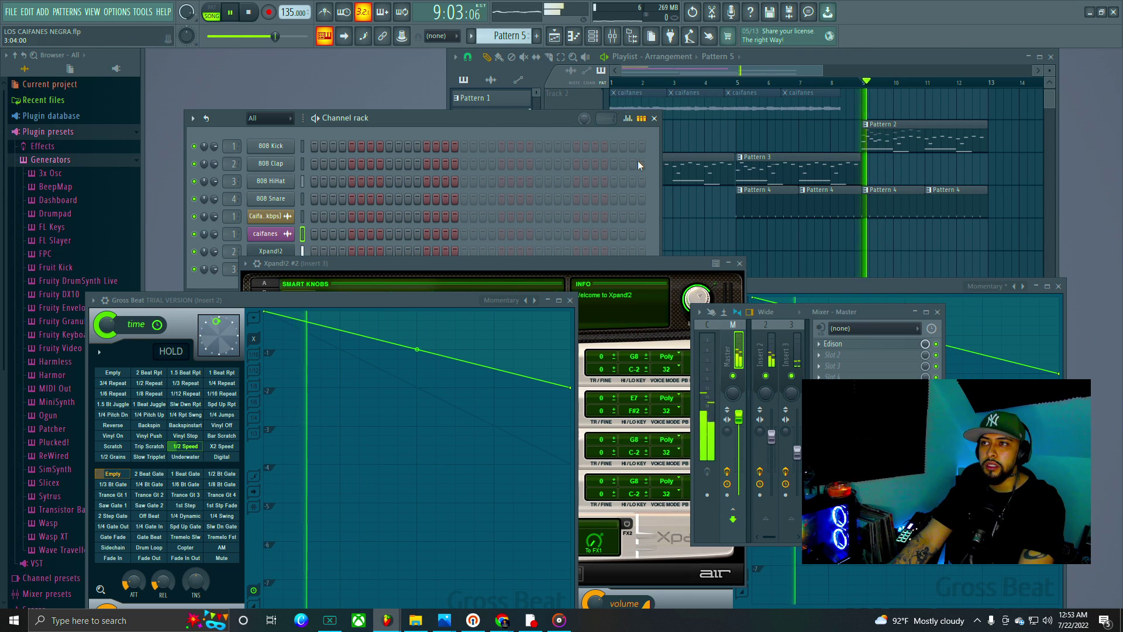
# Step: Select Pattern 4 from its playlist clip, bring up its channel rack steps and replay the section from bar 9 several times
pyautogui.click(902, 199)
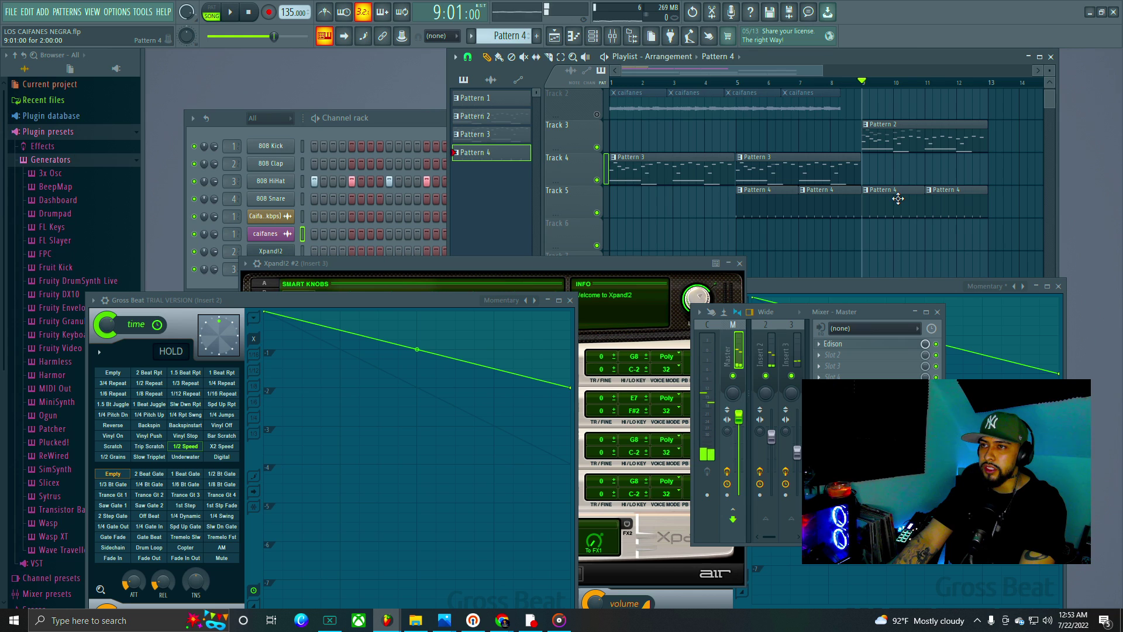
pyautogui.click(390, 111)
pyautogui.press('space')
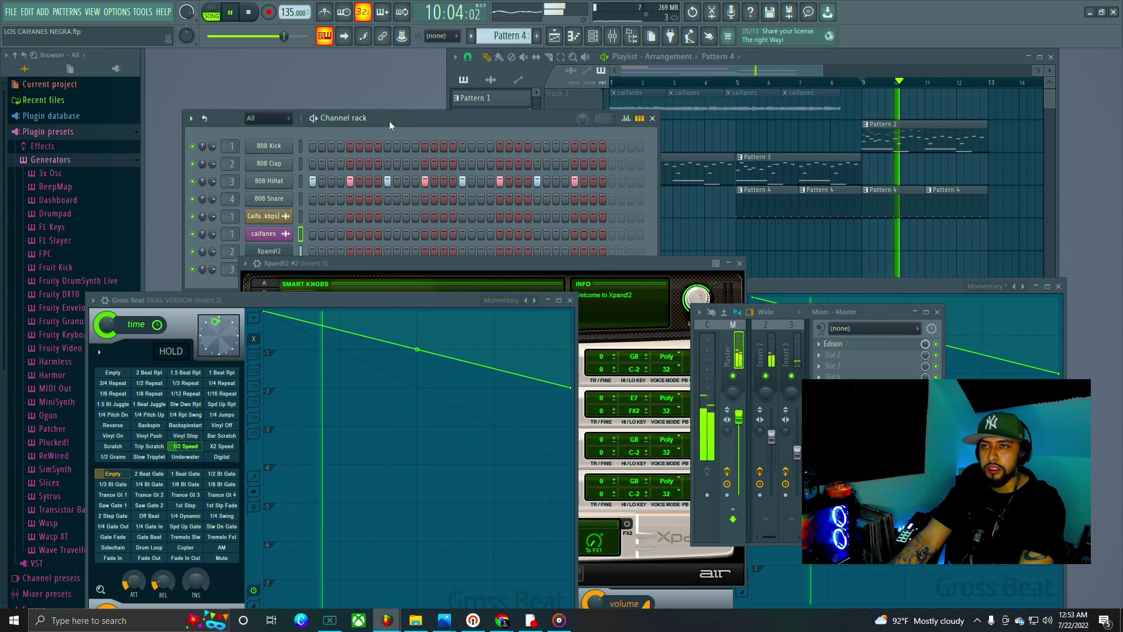
pyautogui.press('space')
pyautogui.press('space')
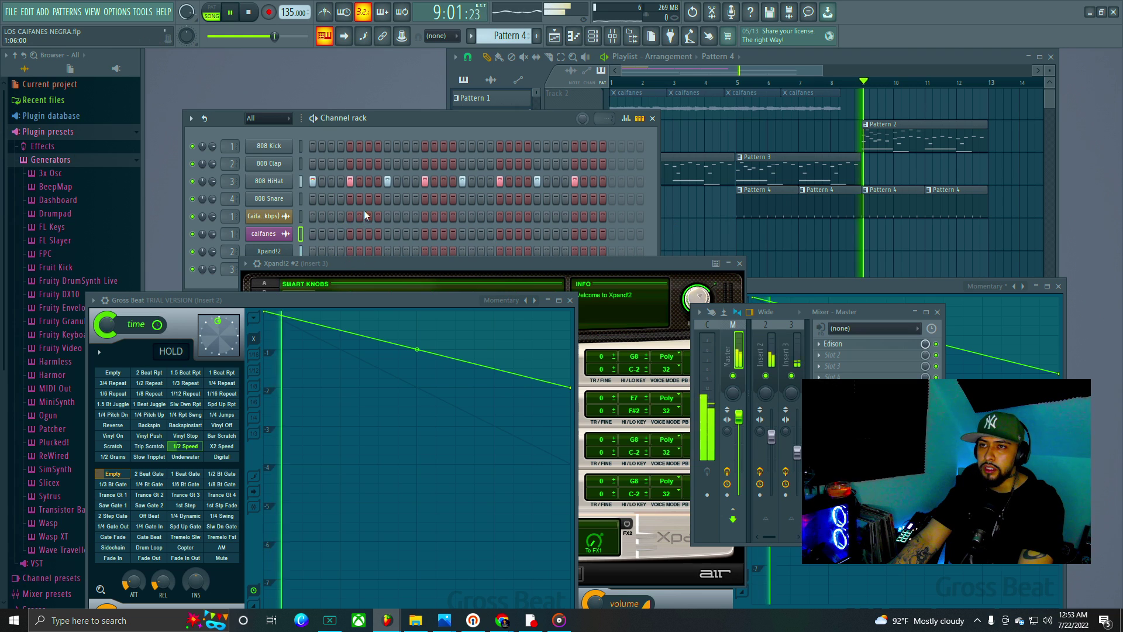
pyautogui.press('space')
pyautogui.press('space')
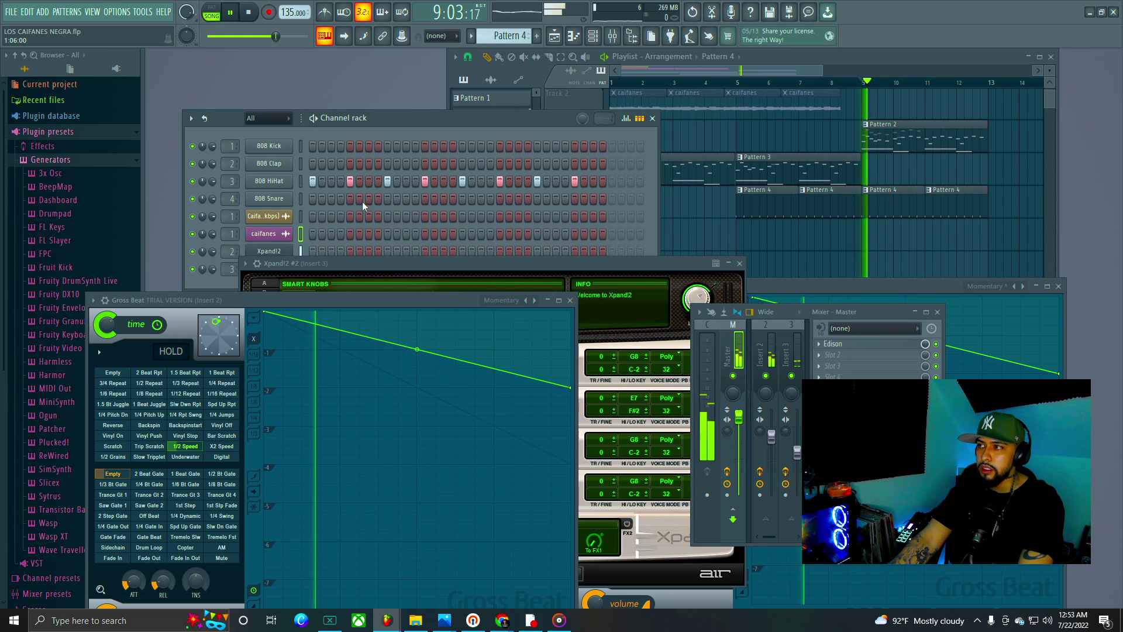
pyautogui.press('space')
pyautogui.press('space')
pyautogui.press('space')
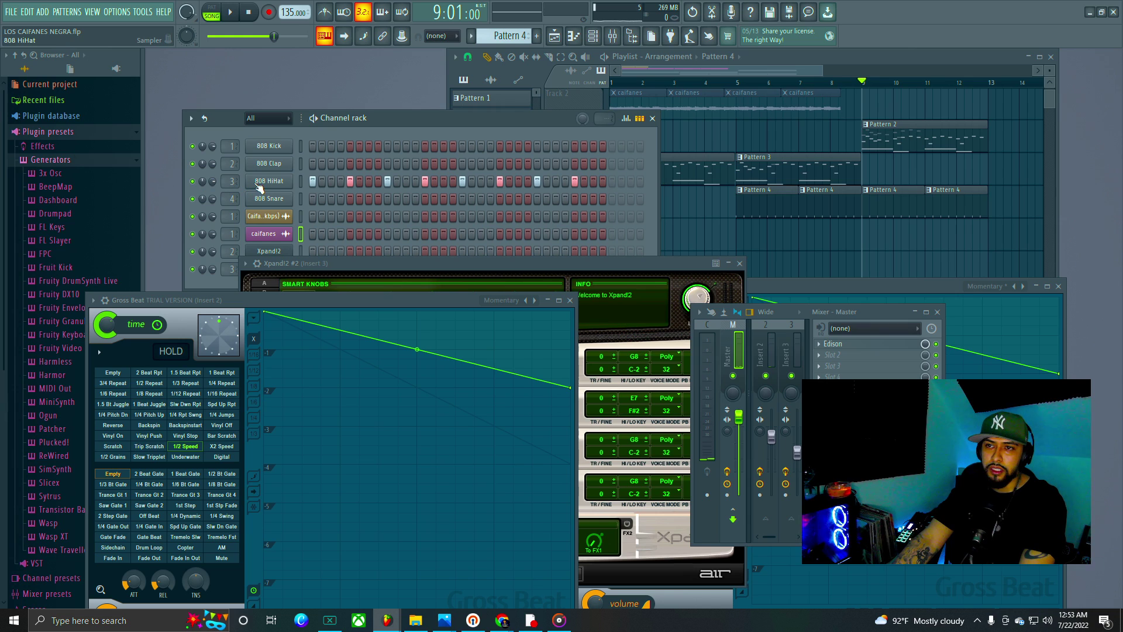
# Step: Move the channel rack up so all its channels show, and replay the arrangement from bar 9 and from bar 5
pyautogui.moveTo(408, 114); pyautogui.dragTo(398, 81)
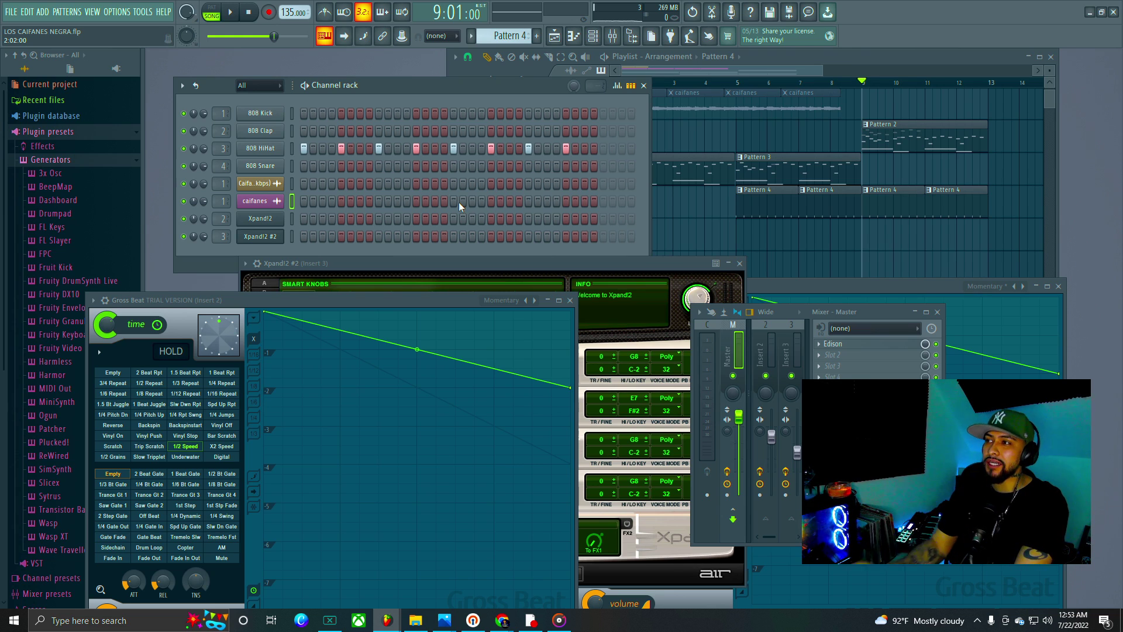
pyautogui.press('space')
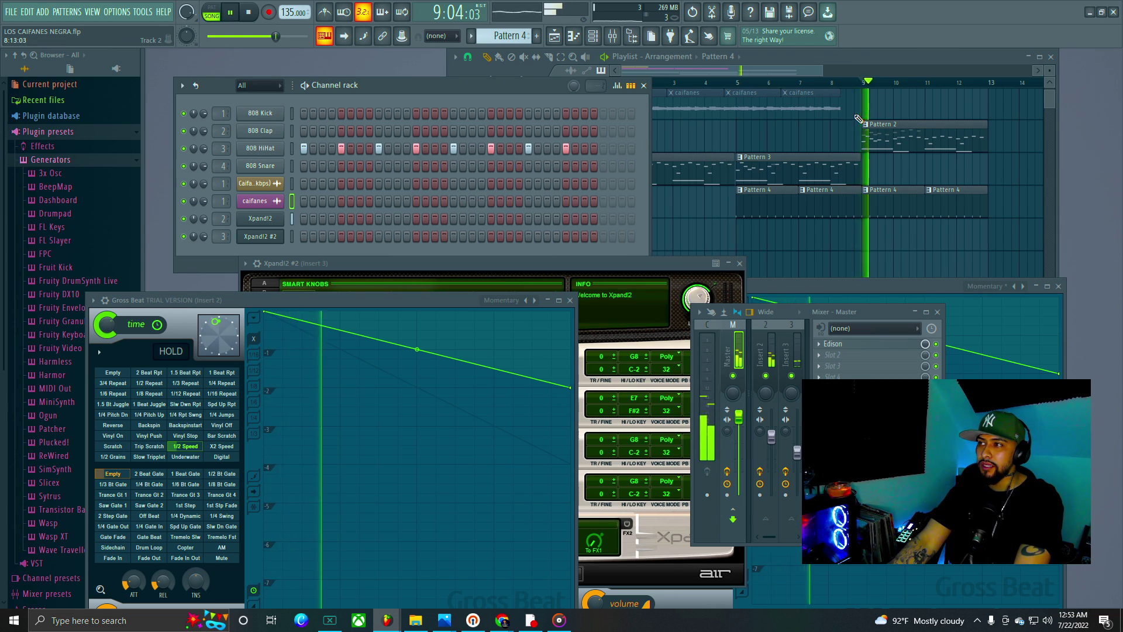
pyautogui.press('space')
pyautogui.click(739, 87)
pyautogui.press('space')
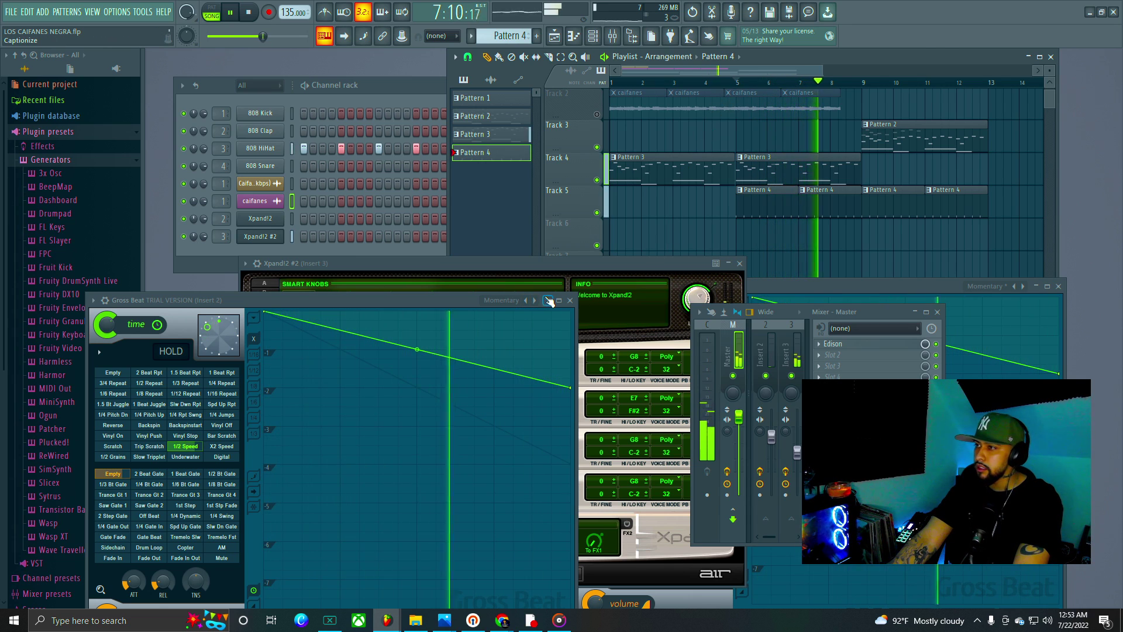
pyautogui.press('space')
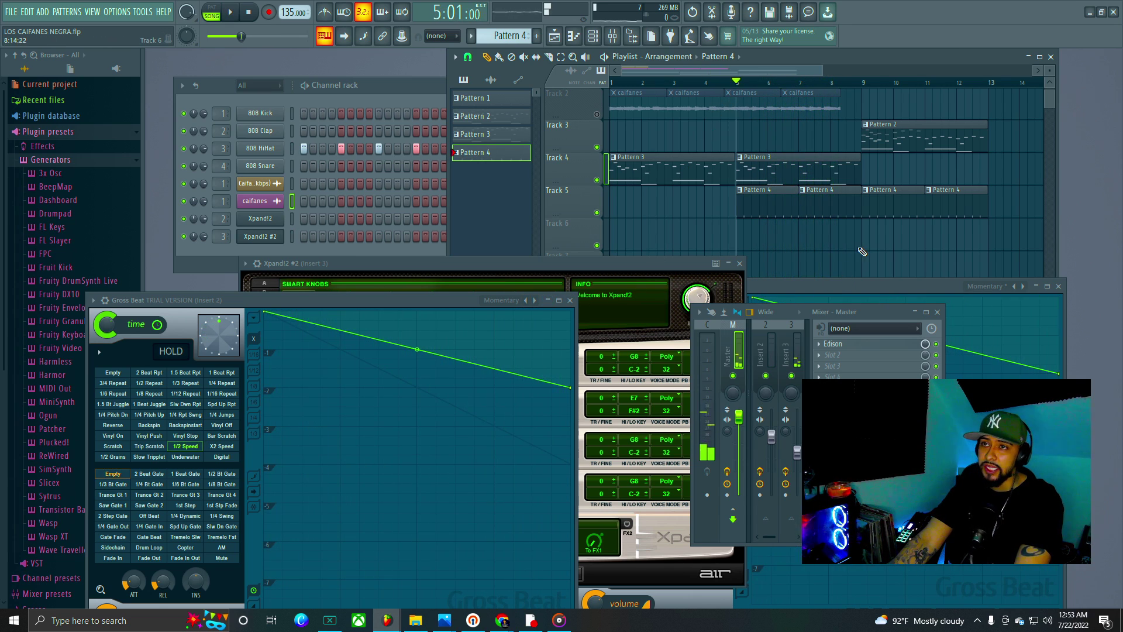
pyautogui.click(412, 86)
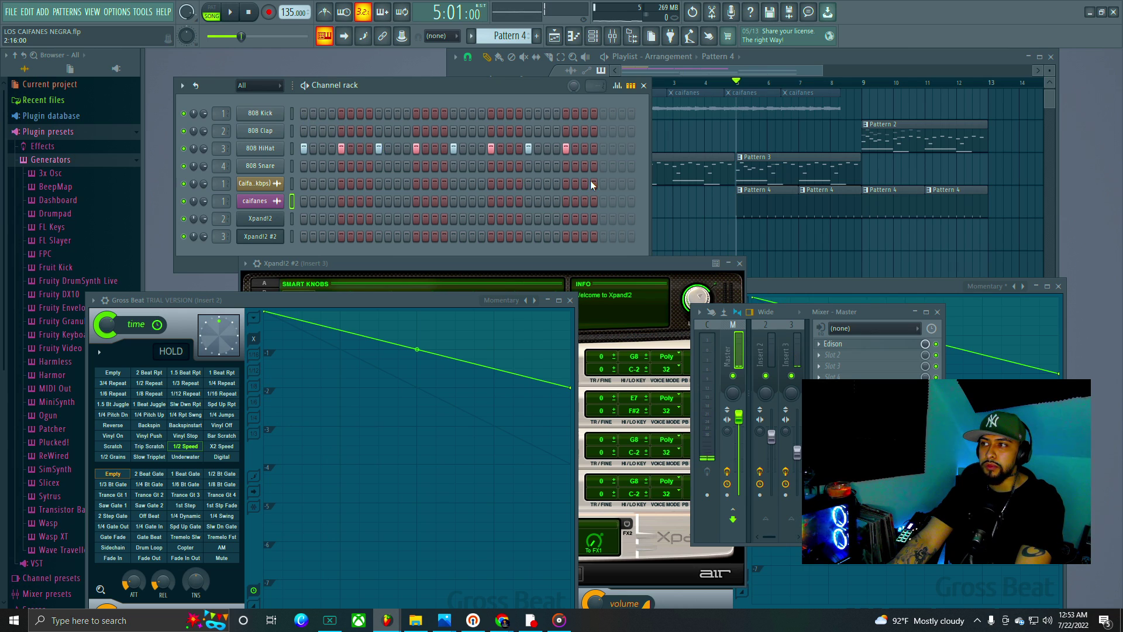
# Step: Replace the Pattern 4 clips at bars 9 and 11 on Track 5 with clips of a new Pattern 5 on Track 6
pyautogui.rightClick(883, 205)
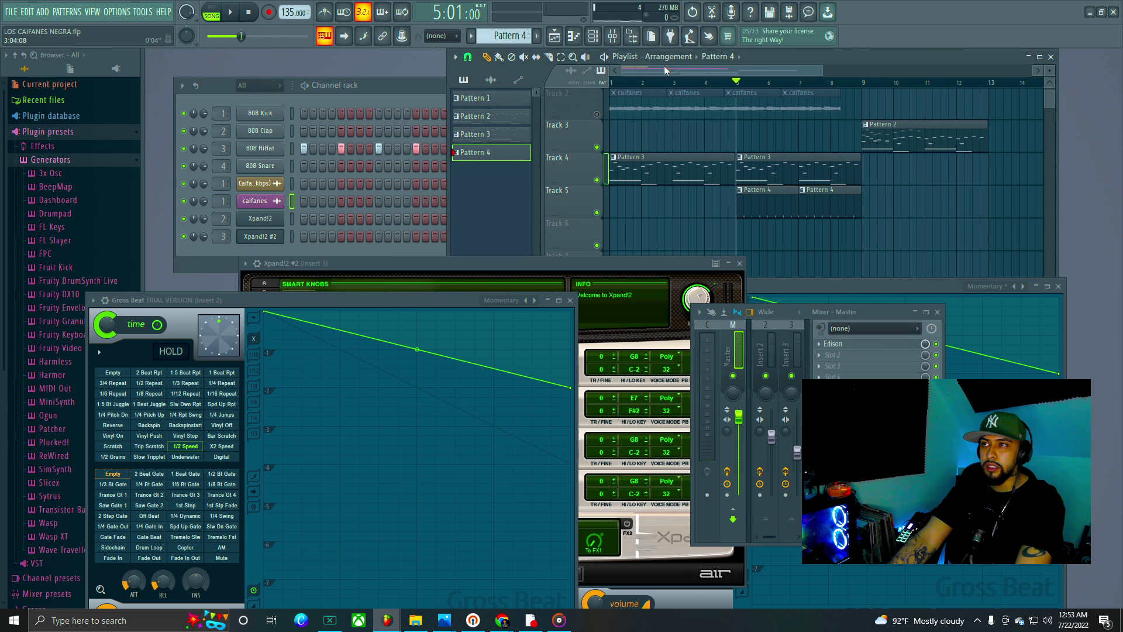
pyautogui.click(537, 37)
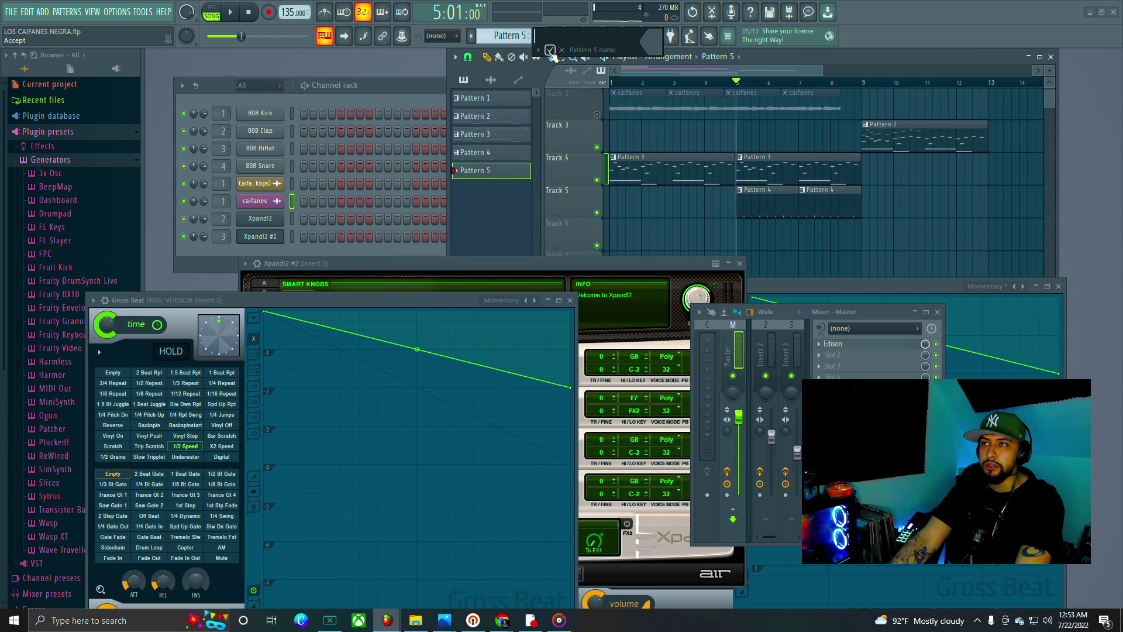
pyautogui.click(550, 51)
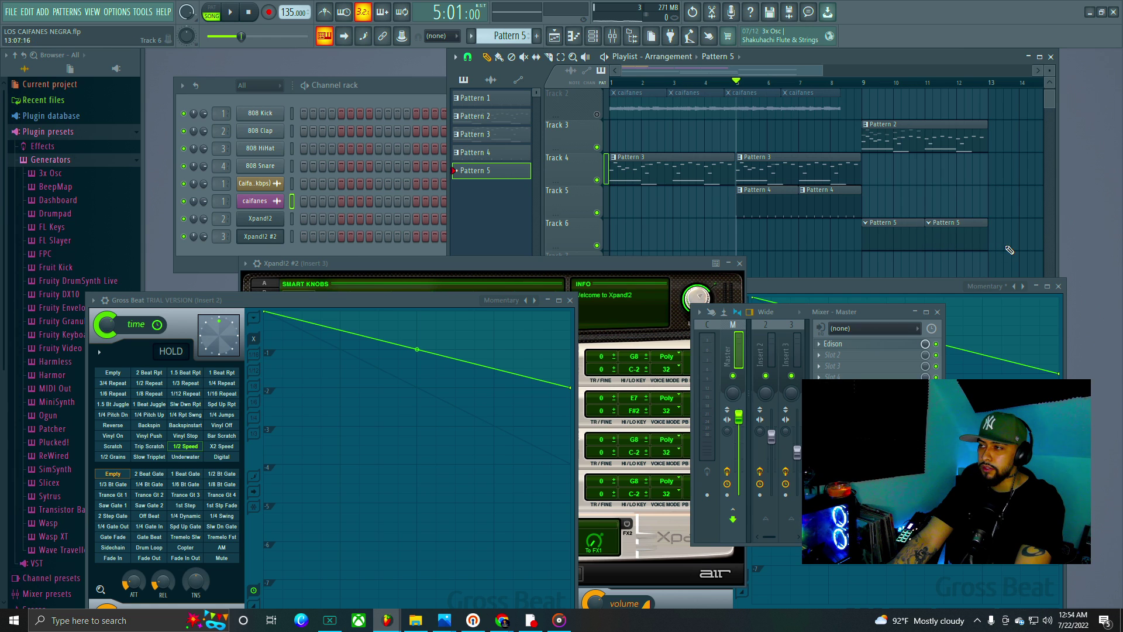
# Step: Listen from bar 5, add an 808 Kick on the first step of Pattern 5 and shift the channel rack clear of the playlist
pyautogui.press('space')
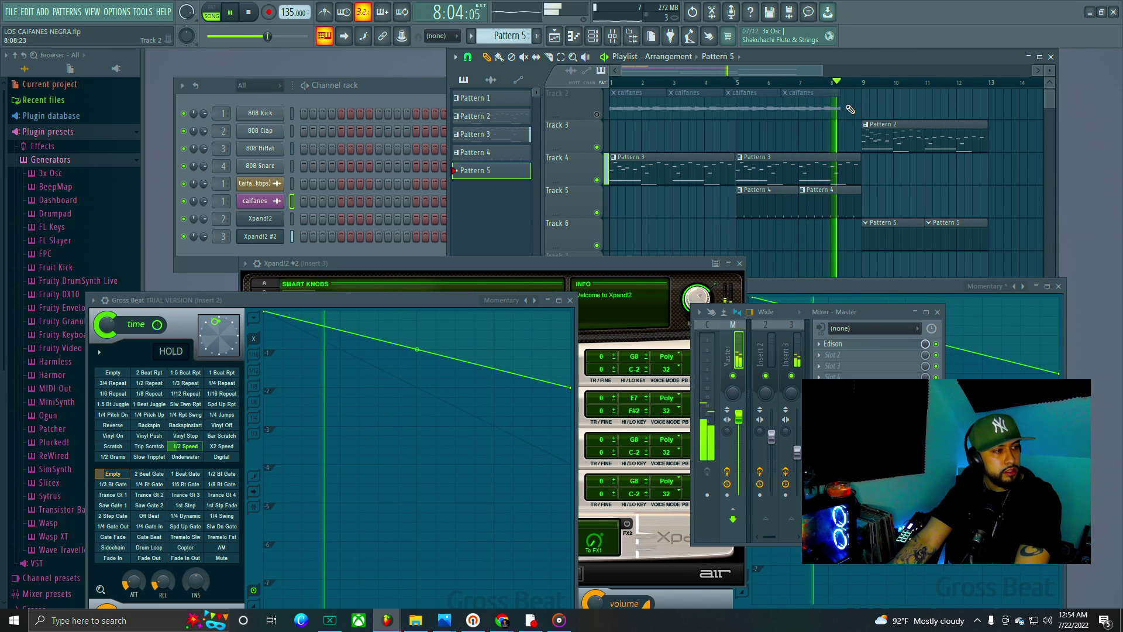
pyautogui.press('space')
pyautogui.moveTo(396, 94); pyautogui.dragTo(350, 89)
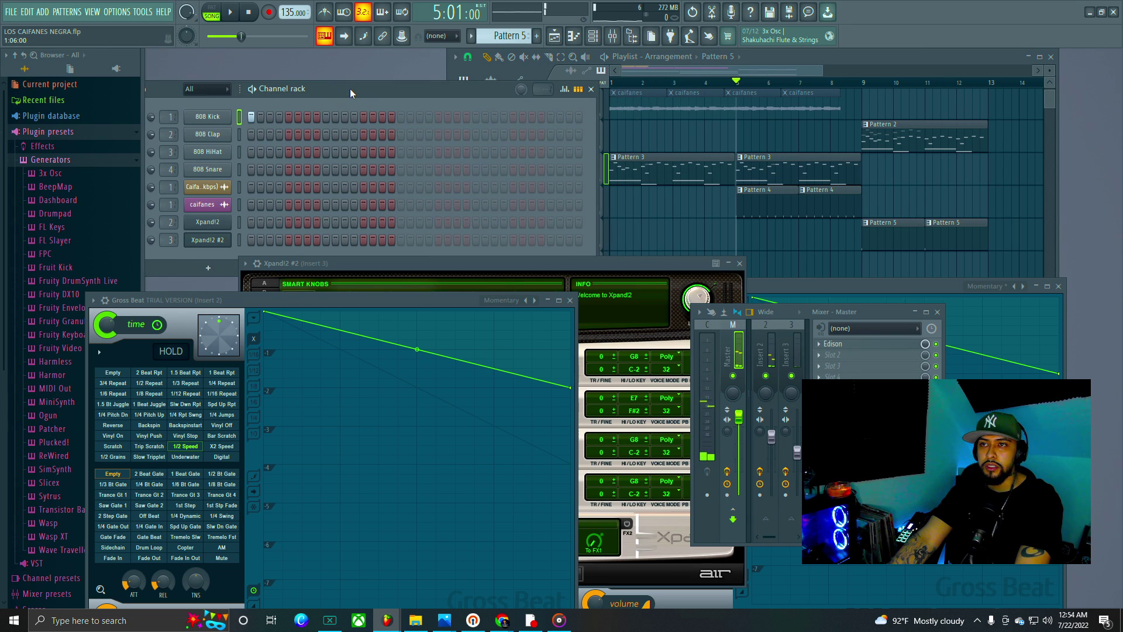
# Step: Fill the 808 HiHat on every fourth step of Pattern 5, play from bar 5 and add an 808 Snare on step 5
pyautogui.click(540, 153)
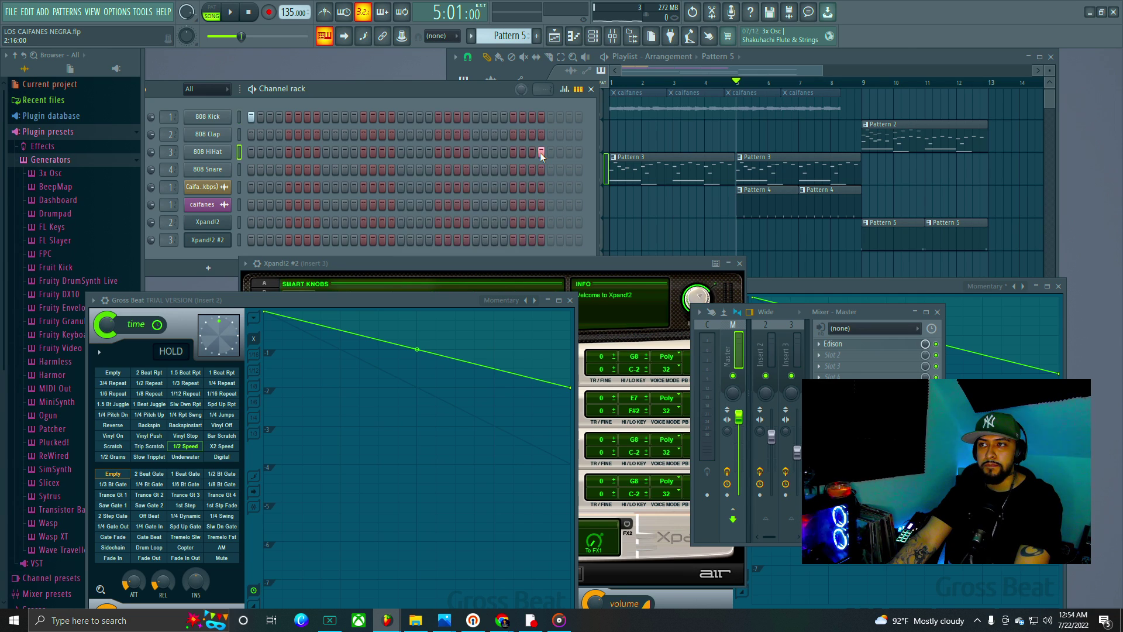
pyautogui.rightClick(205, 154)
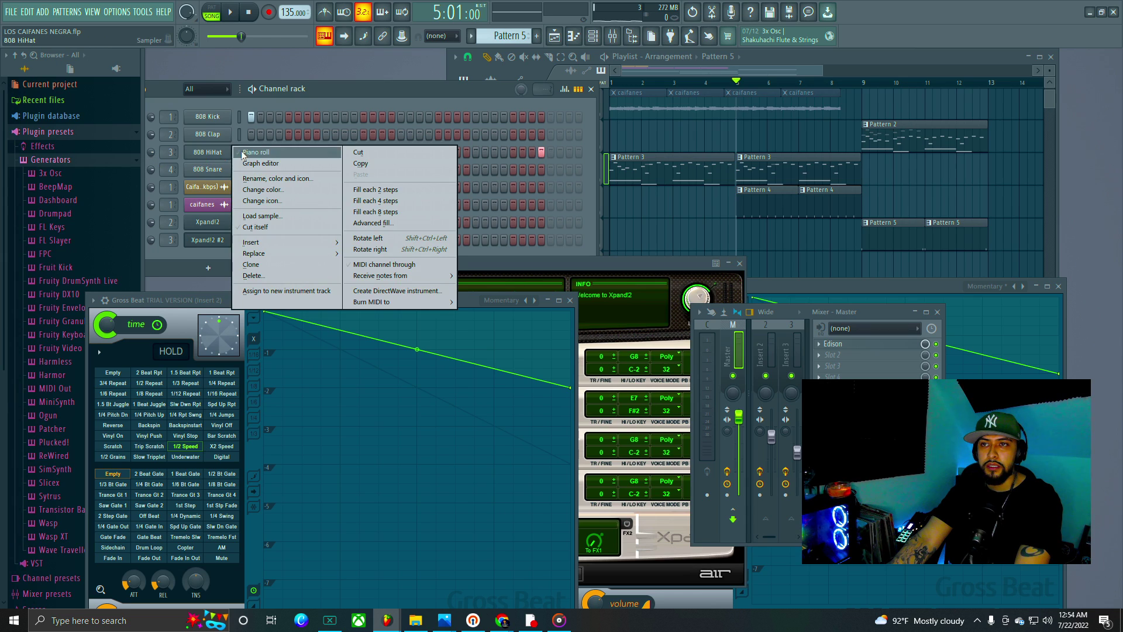
pyautogui.click(408, 201)
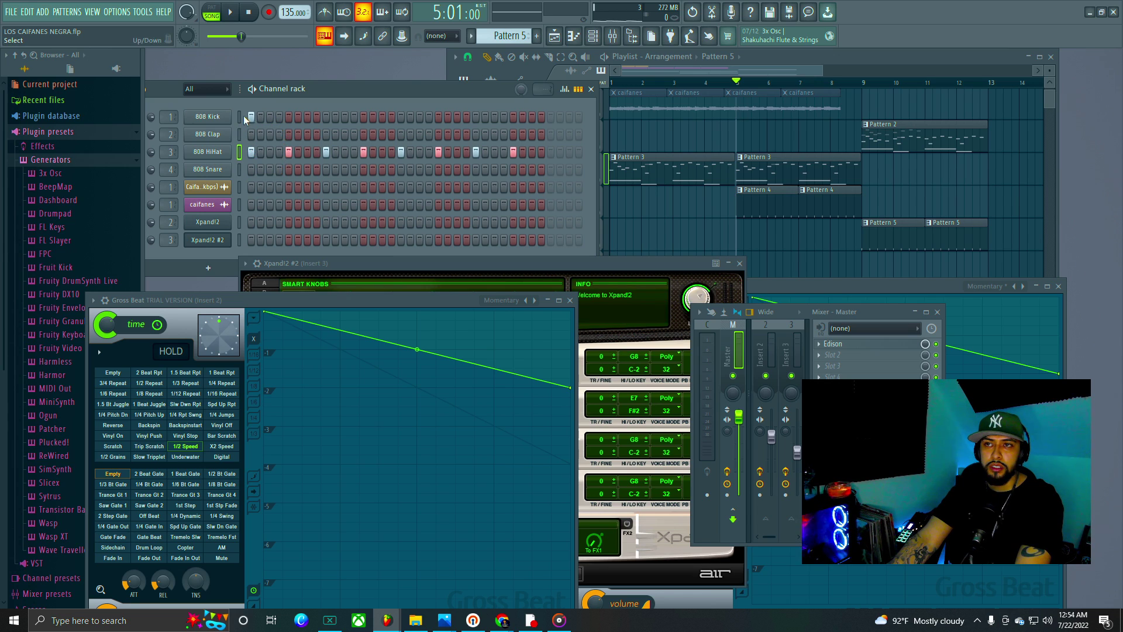
pyautogui.press('space')
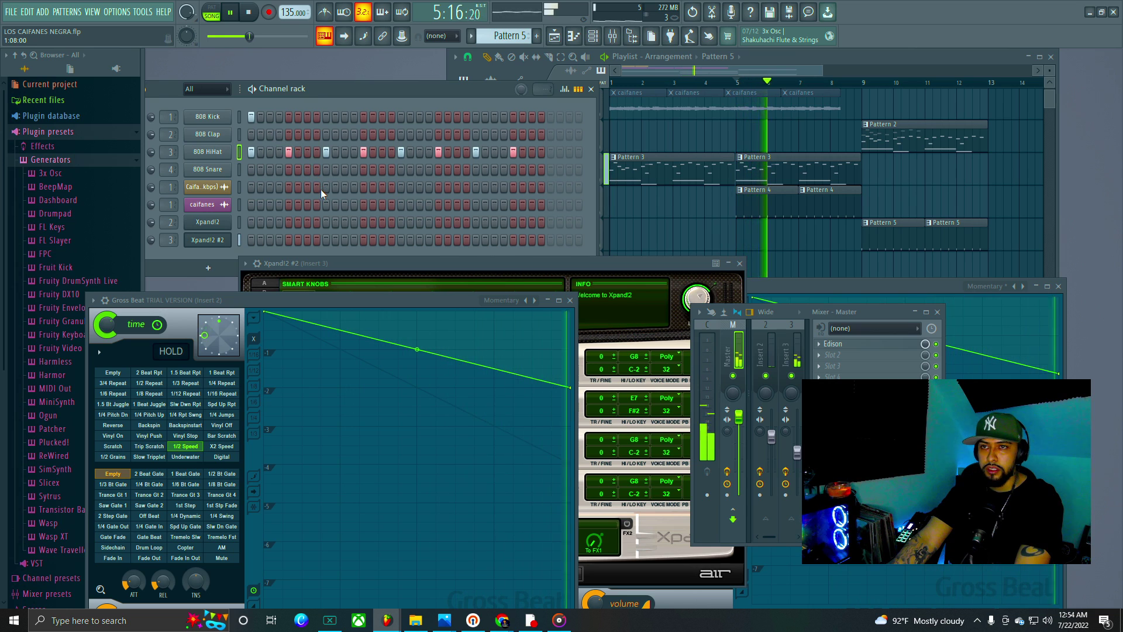
pyautogui.click(289, 169)
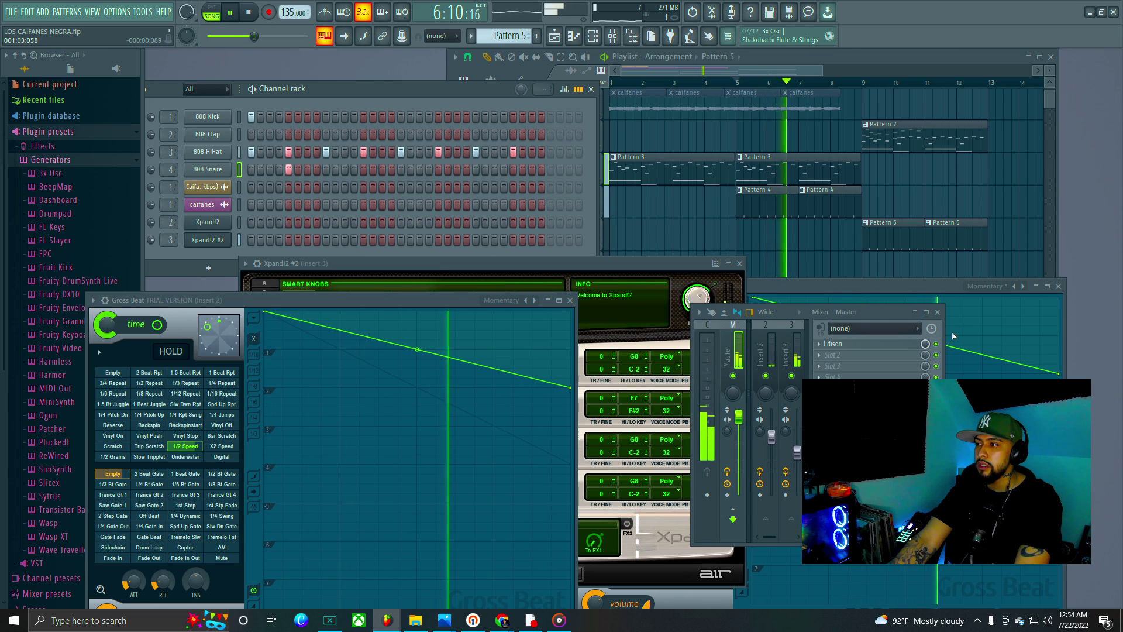
# Step: Widen the mixer to show more insert tracks, reposition it below the playlist, and route the 808 Kick to mixer track 5
pyautogui.moveTo(953, 336); pyautogui.dragTo(1053, 336)
pyautogui.moveTo(951, 315); pyautogui.dragTo(694, 265)
pyautogui.moveTo(788, 285); pyautogui.dragTo(998, 286)
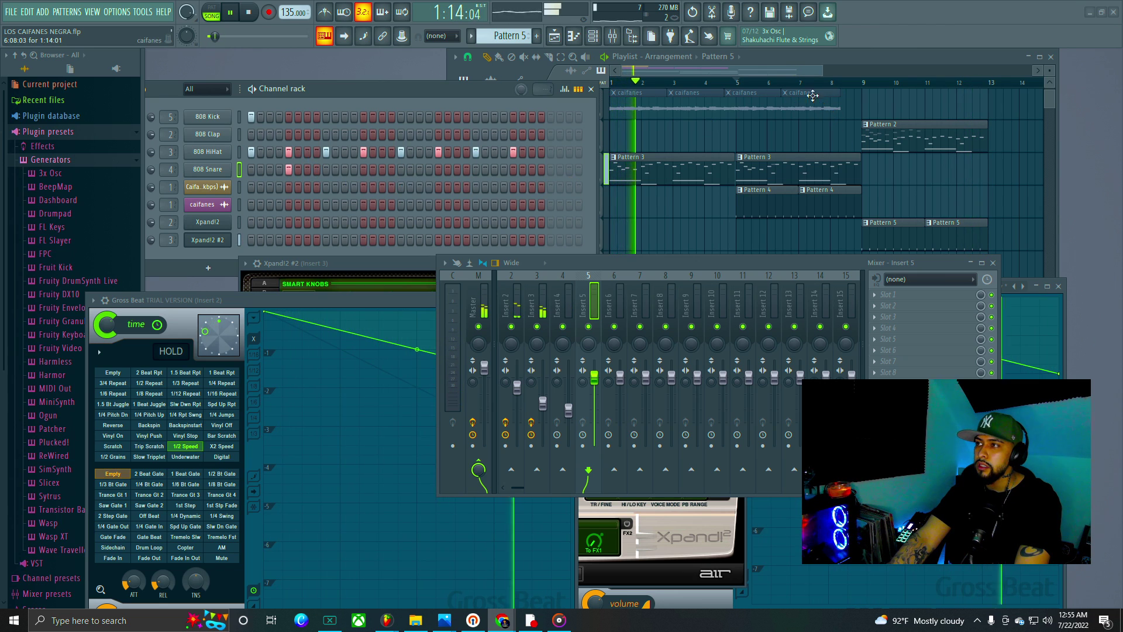
# Step: Replay the arrangement from bar 1, set the channel rack to Detached and move it clear of the playlist
pyautogui.click(636, 83)
pyautogui.moveTo(641, 83); pyautogui.dragTo(613, 82)
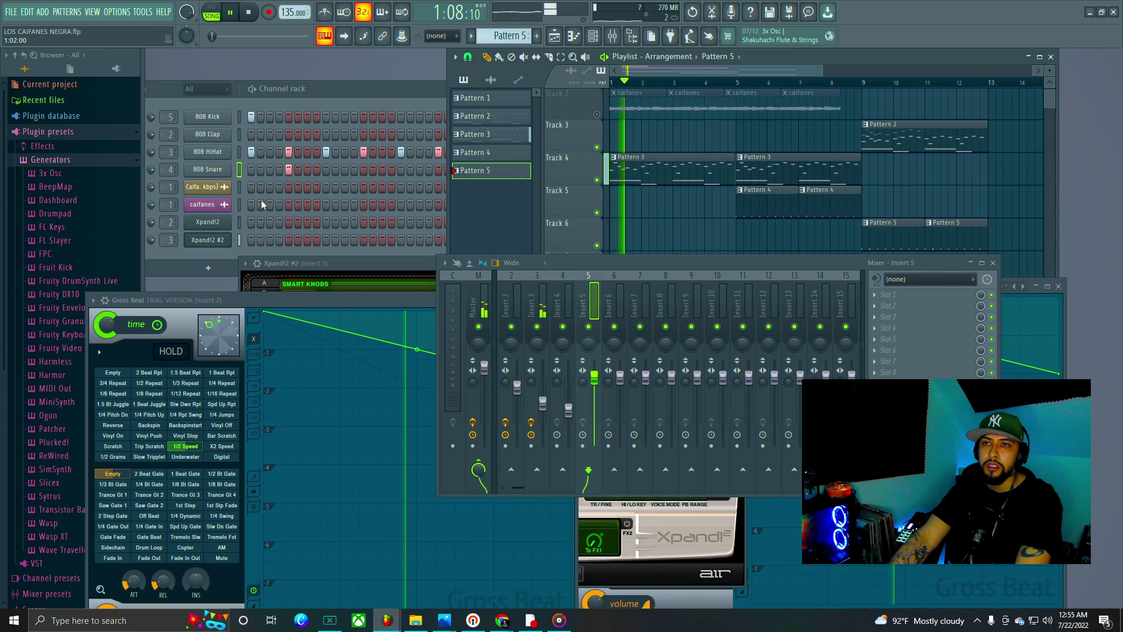
pyautogui.moveTo(276, 89)
pyautogui.mouseDown()
pyautogui.moveTo(312, 83)
pyautogui.moveTo(293, 84)
pyautogui.mouseUp()
pyautogui.click(150, 82)
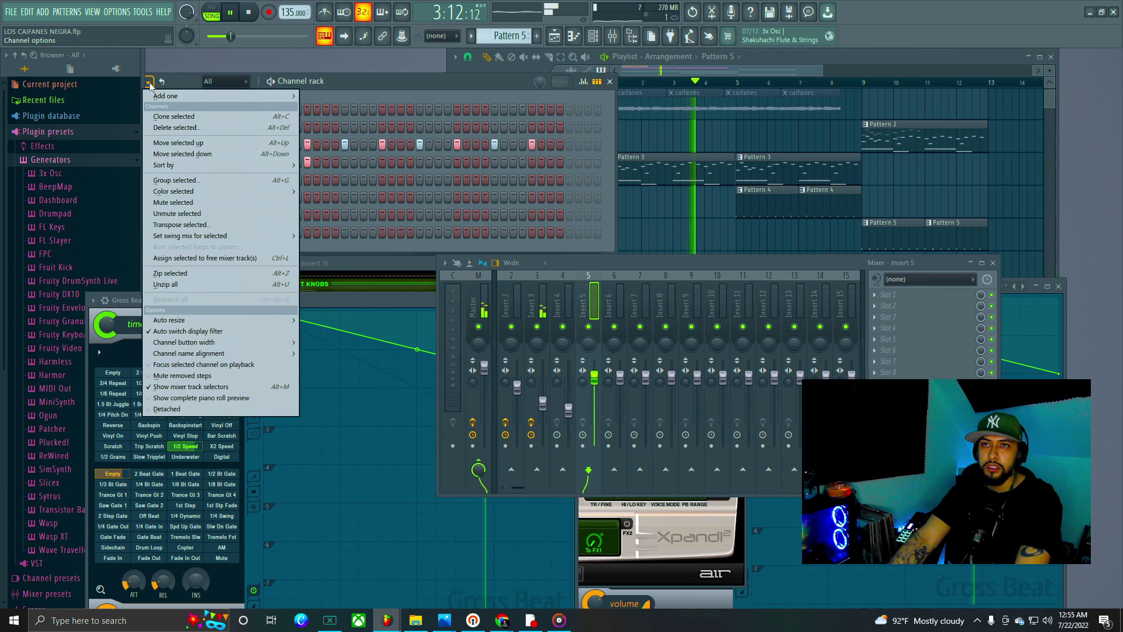
pyautogui.click(205, 408)
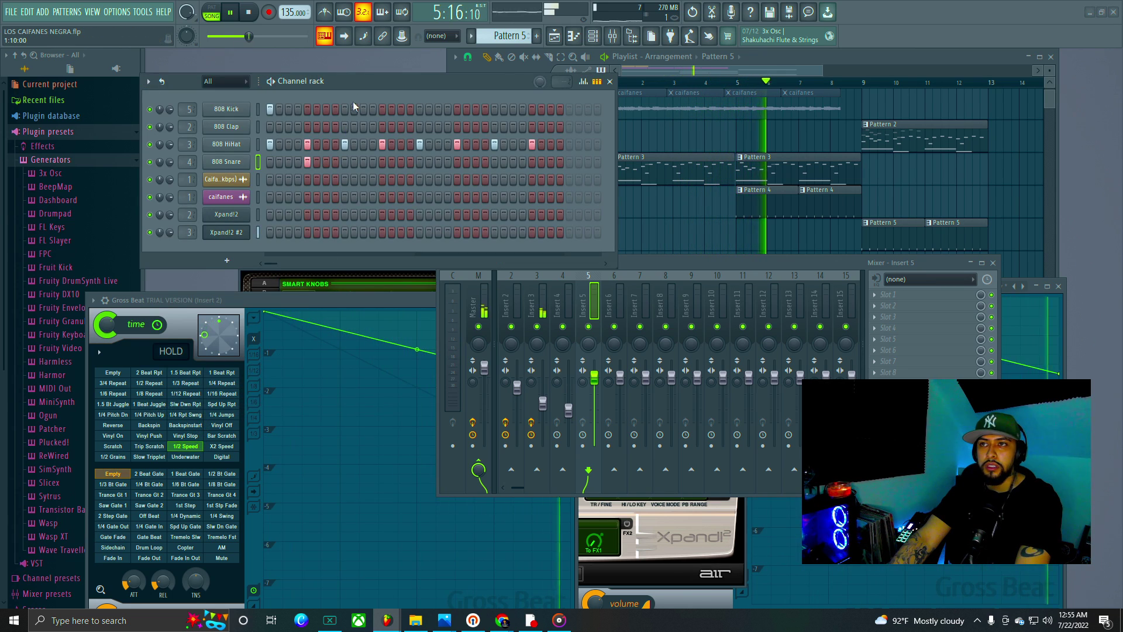
pyautogui.moveTo(354, 79); pyautogui.dragTo(328, 76)
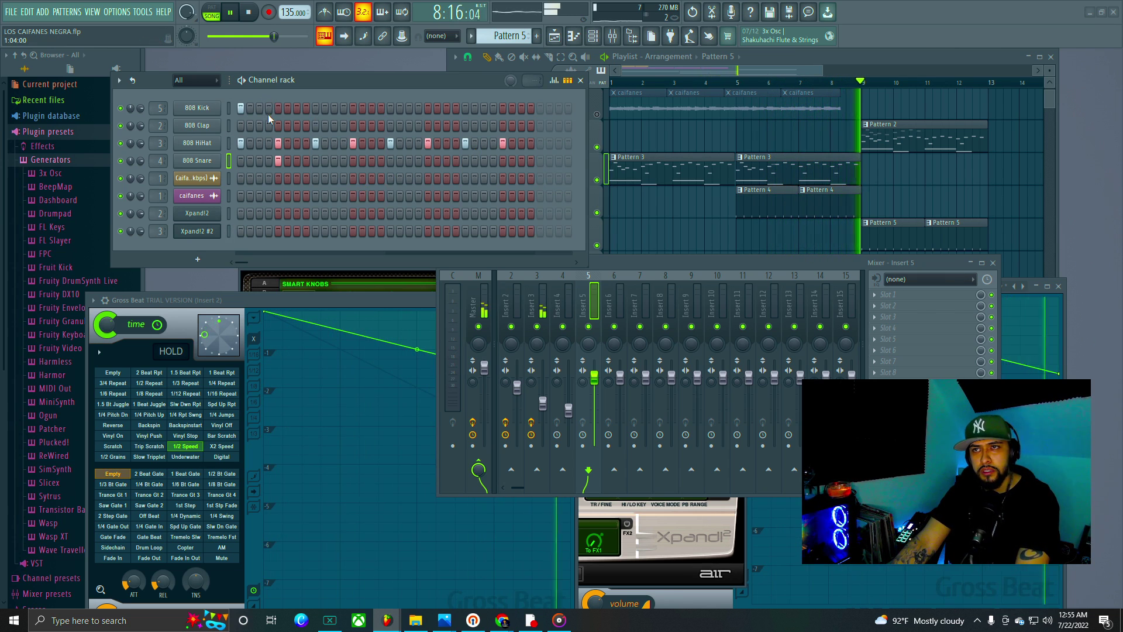
# Step: Move the 808 Snare hit to step 9 and add 808 Kick hits on steps 13, 17 and 21 while listening from bar 9
pyautogui.press('space')
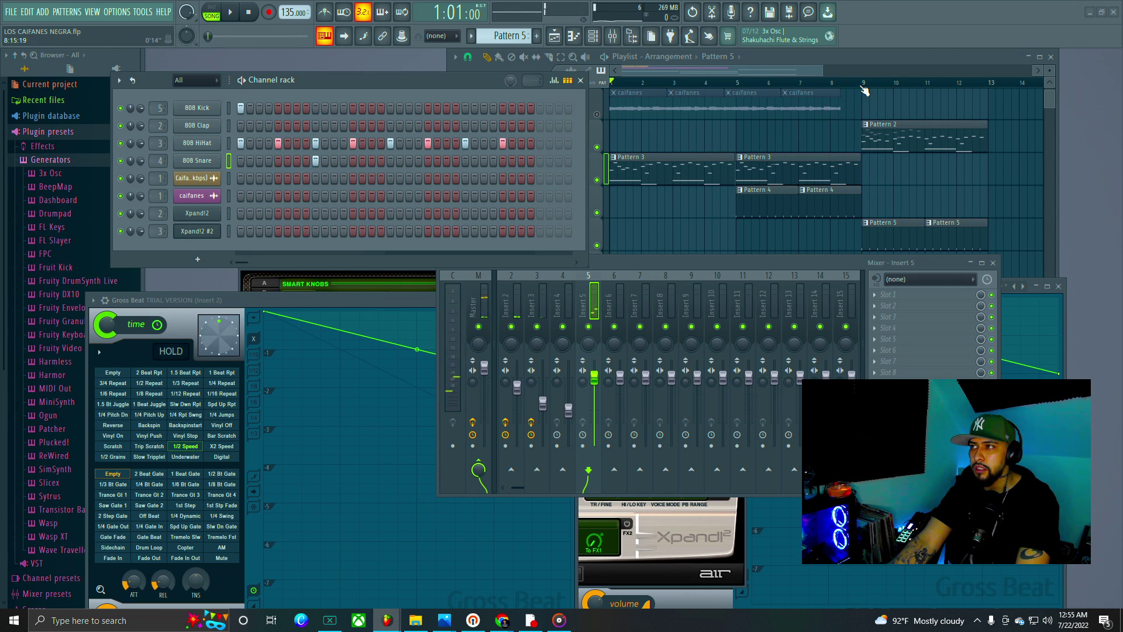
pyautogui.press('space')
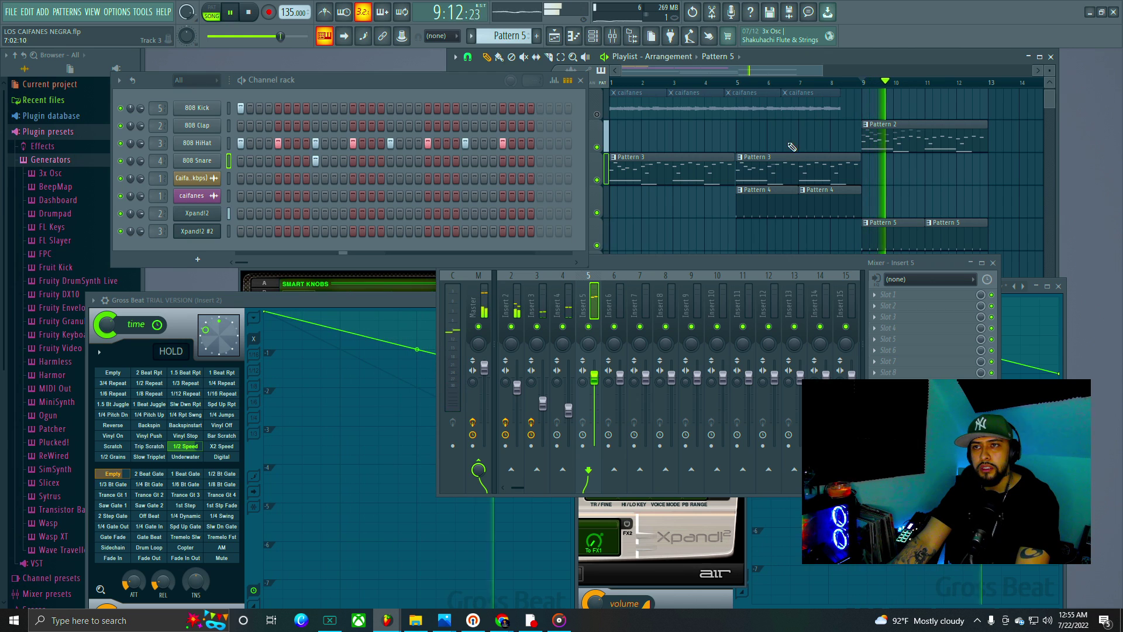
pyautogui.click(353, 108)
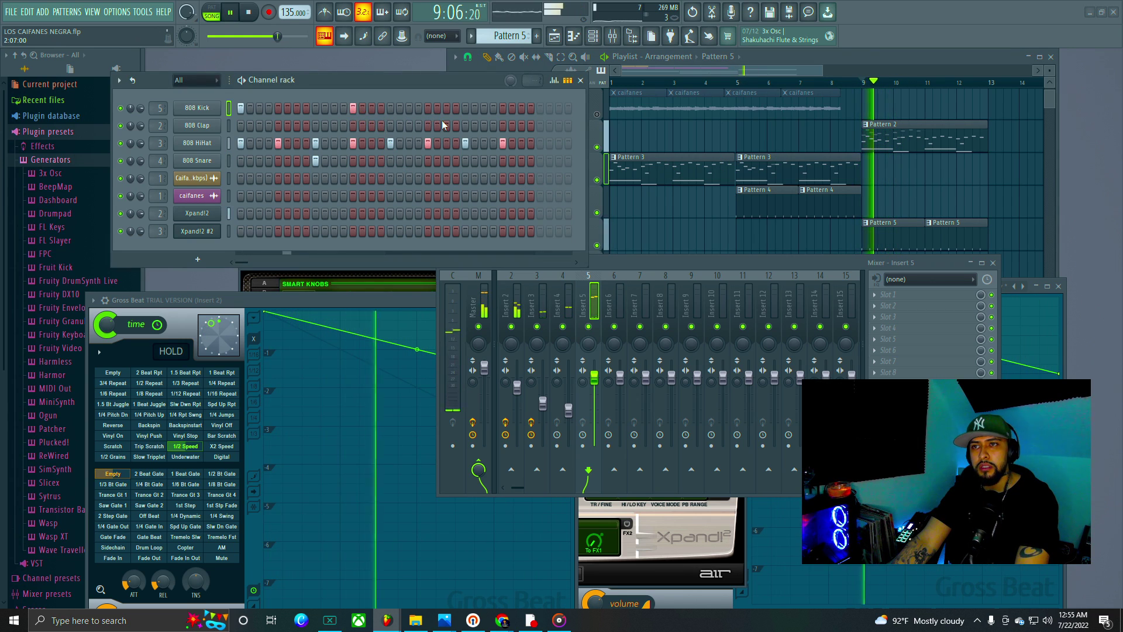
pyautogui.click(391, 109)
pyautogui.press('space')
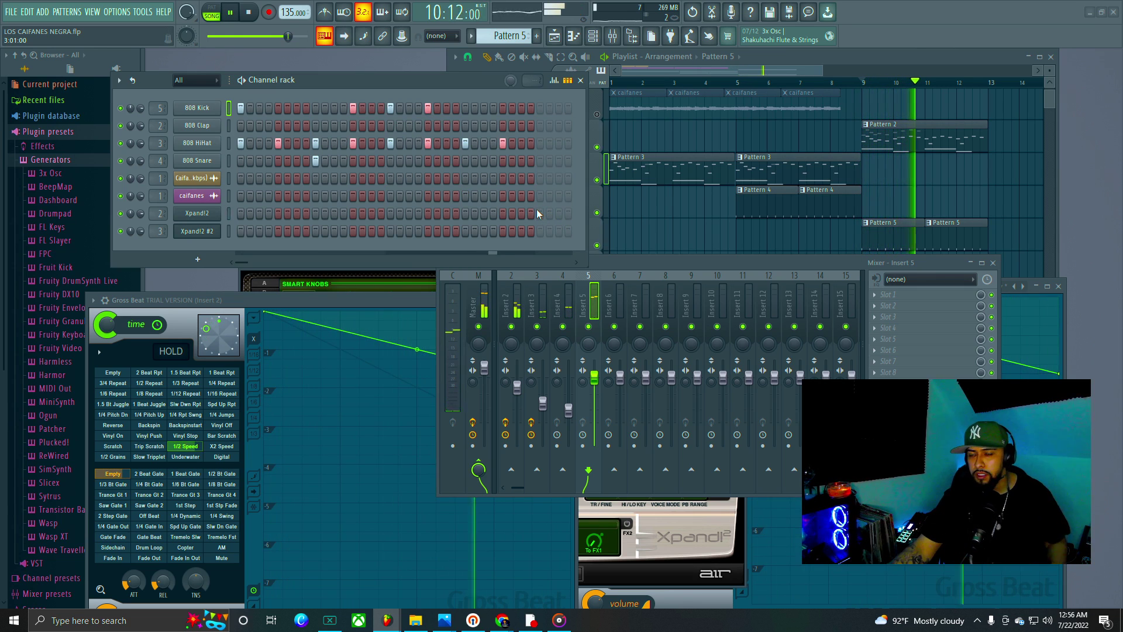
# Step: Remove the 808 Kick from step 17, try one on step 25 and replay from bar 9
pyautogui.press('space')
pyautogui.click(389, 106)
pyautogui.press('space')
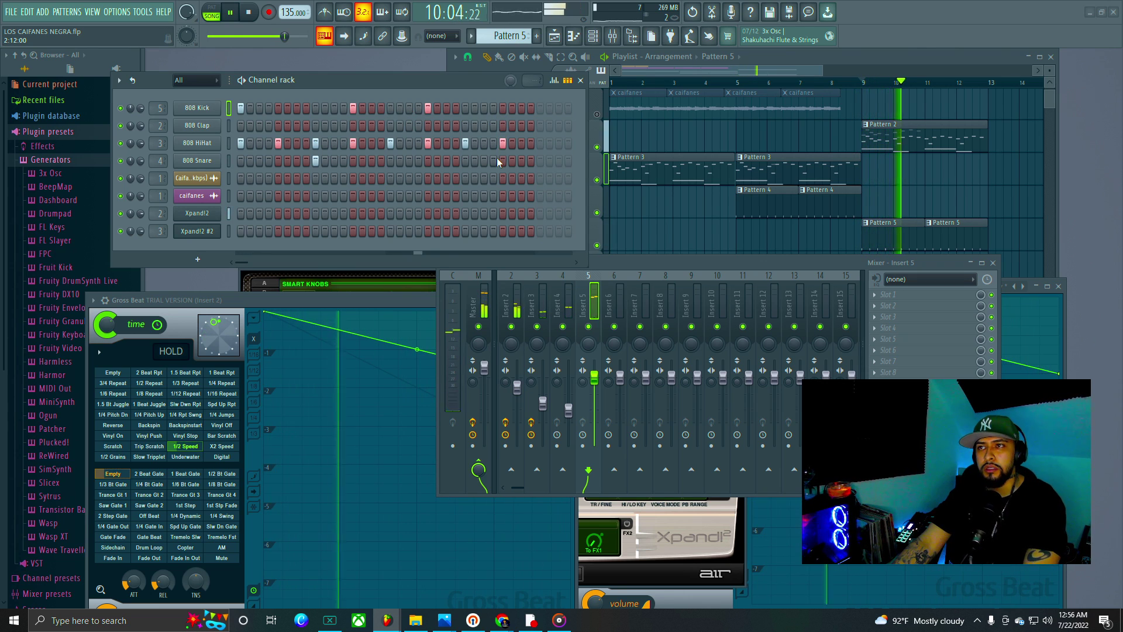
pyautogui.press('space')
pyautogui.click(466, 109)
pyautogui.press('space')
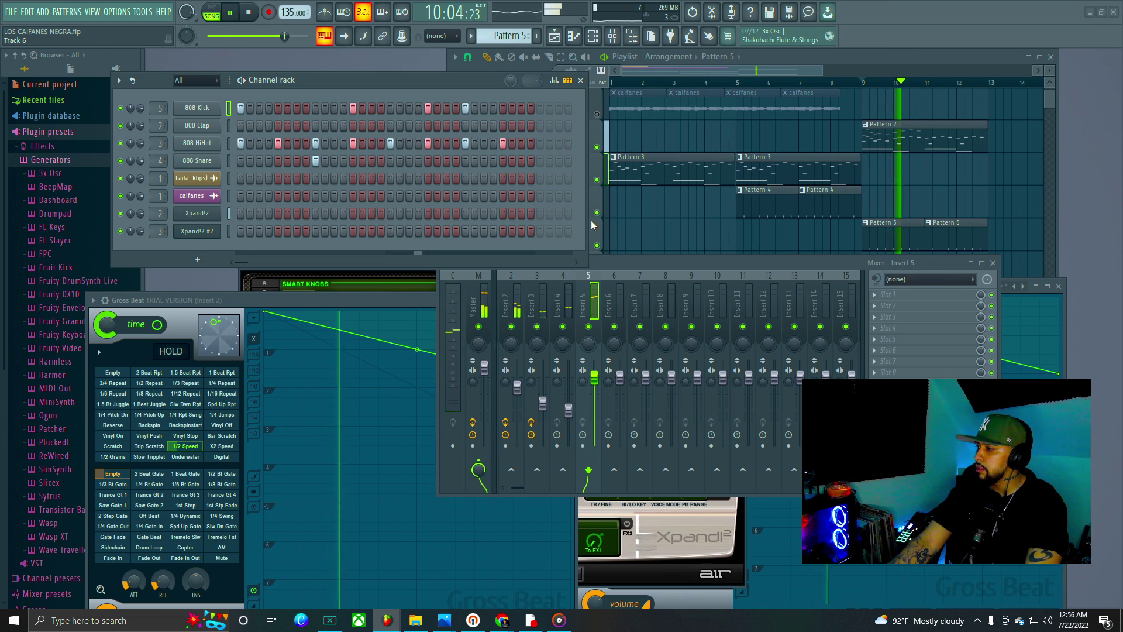
pyautogui.press('space')
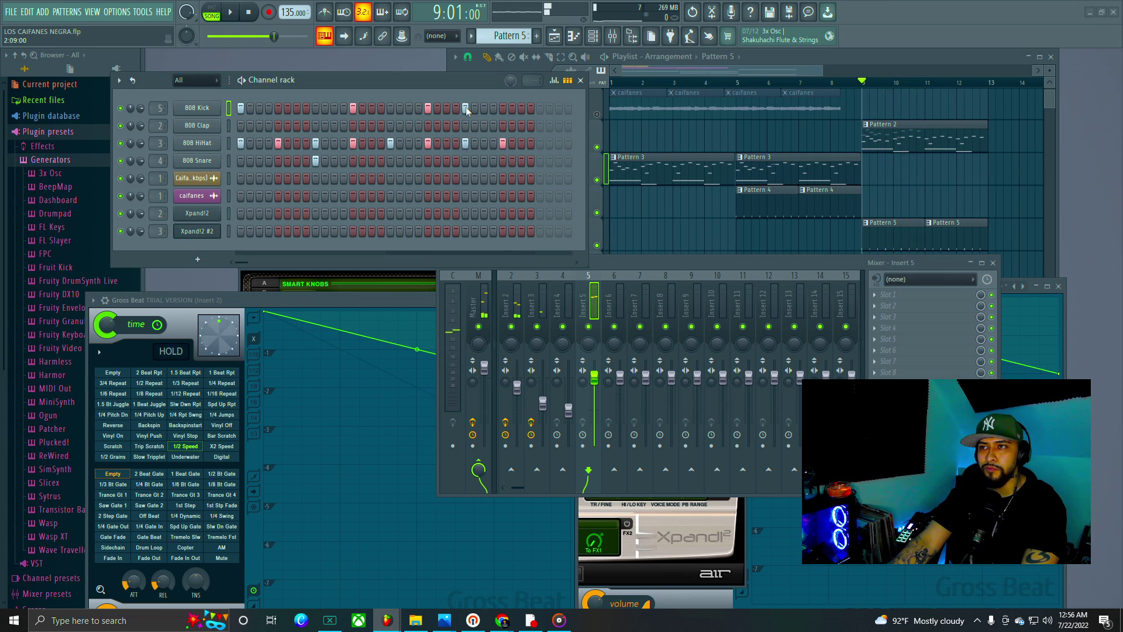
# Step: Replace the kick on step 25 with an 808 Snare, add an 808 Kick on step 31 and play from bar 9
pyautogui.click(466, 159)
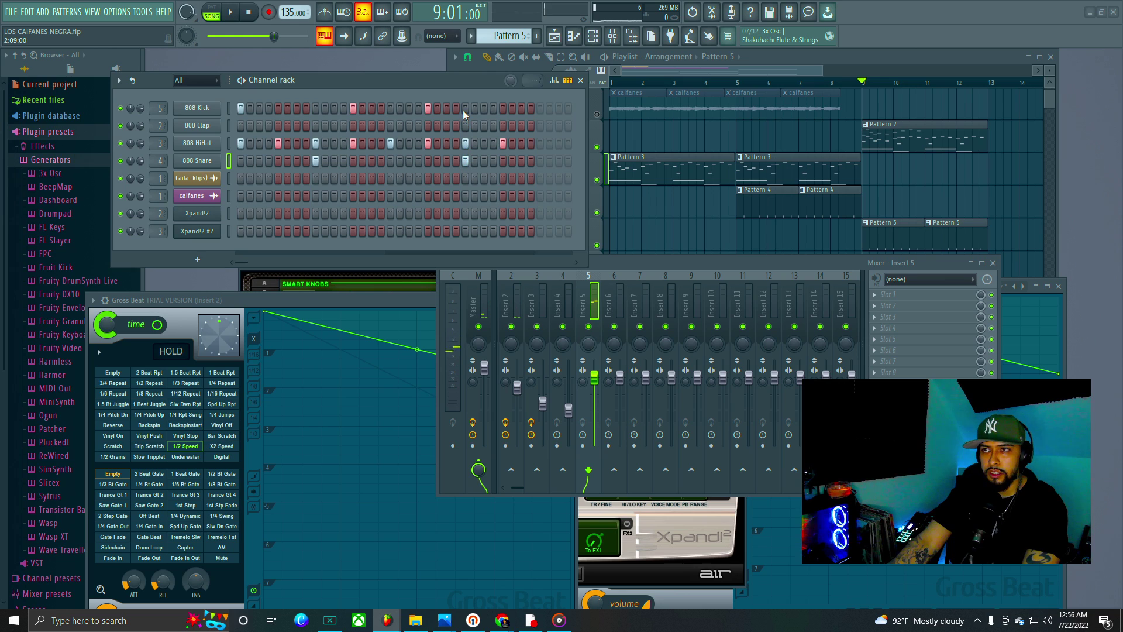
pyautogui.click(521, 108)
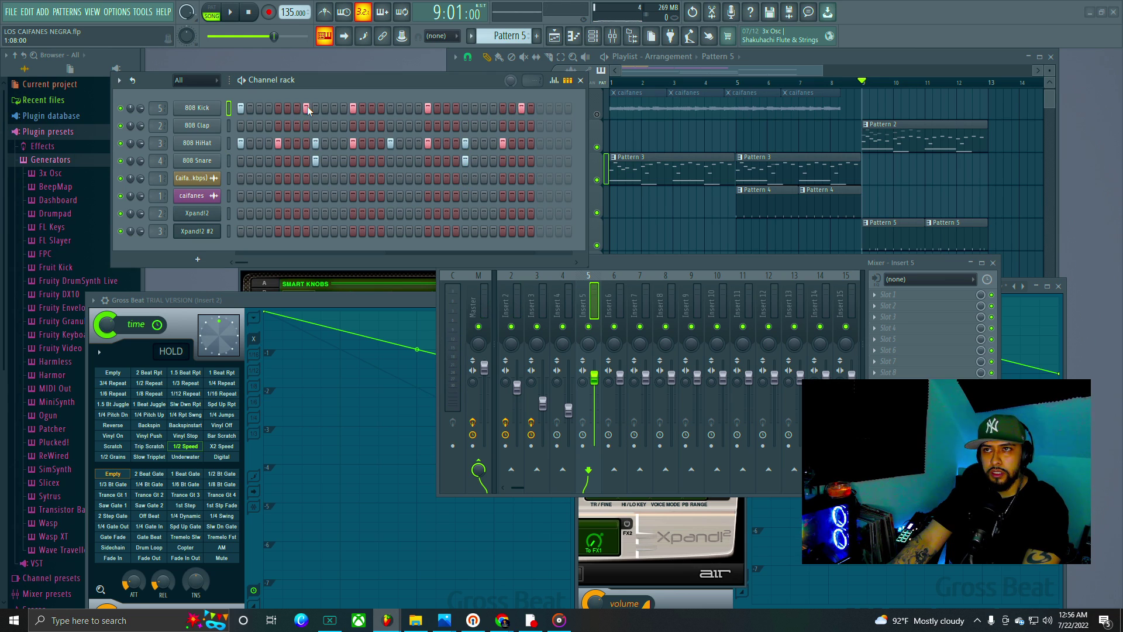
pyautogui.press('space')
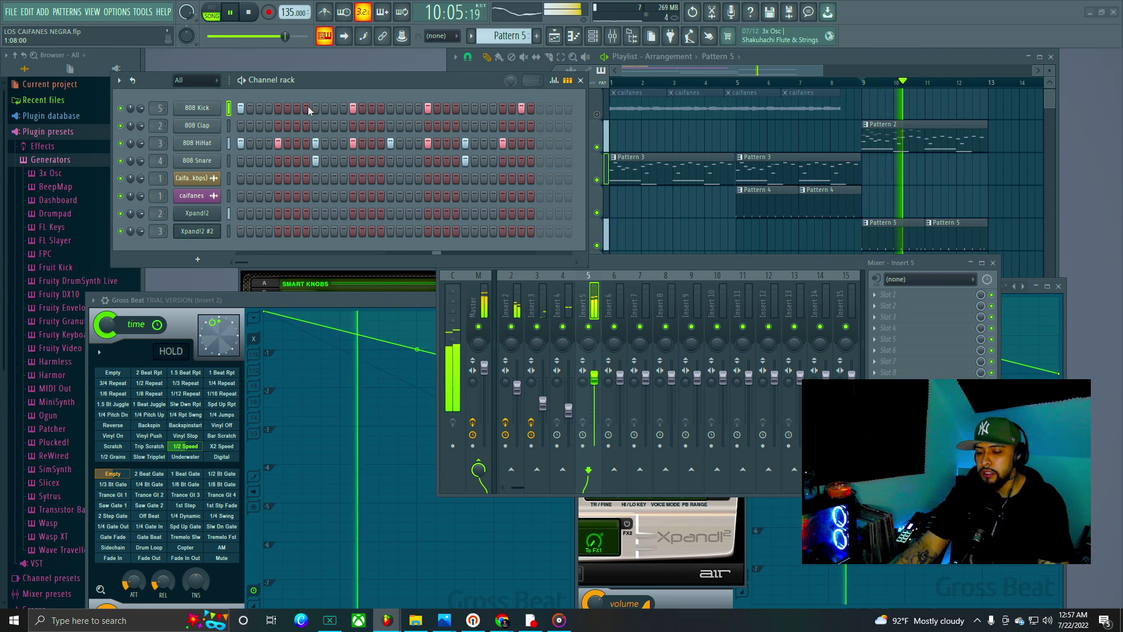
pyautogui.press('space')
# Step: Extend the arrangement to bar 21 with Pattern 2 clips at bars 13 and 17 on Track 3 and four more Pattern 5 clips on Track 6
pyautogui.scroll(-4, 819, 145)
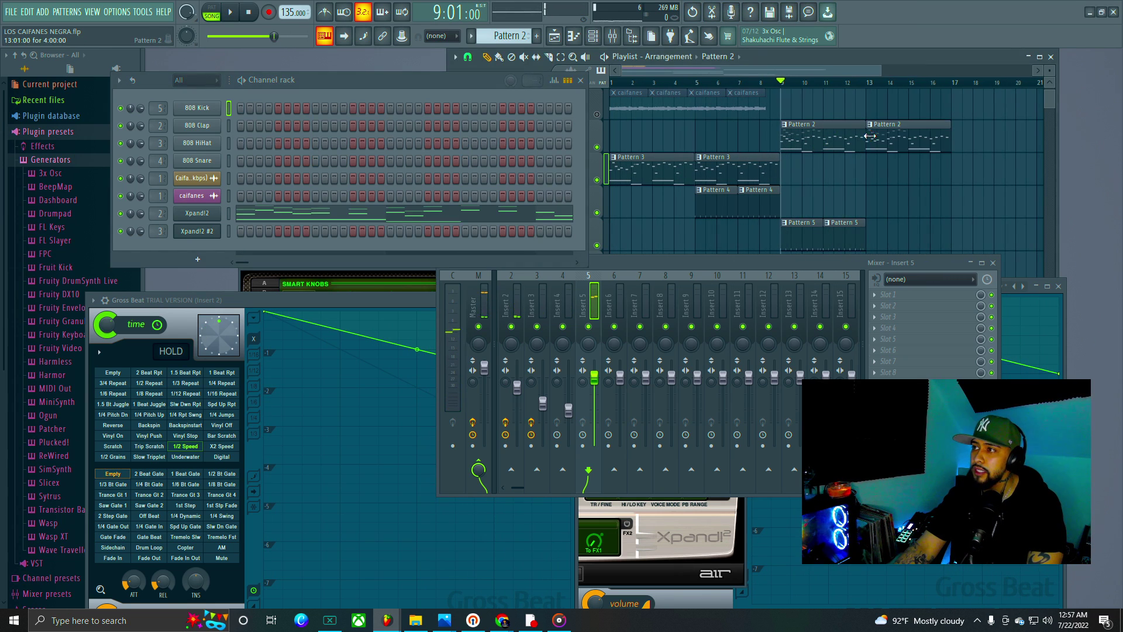
pyautogui.scroll(-3, 870, 136)
pyautogui.scroll(1, 856, 149)
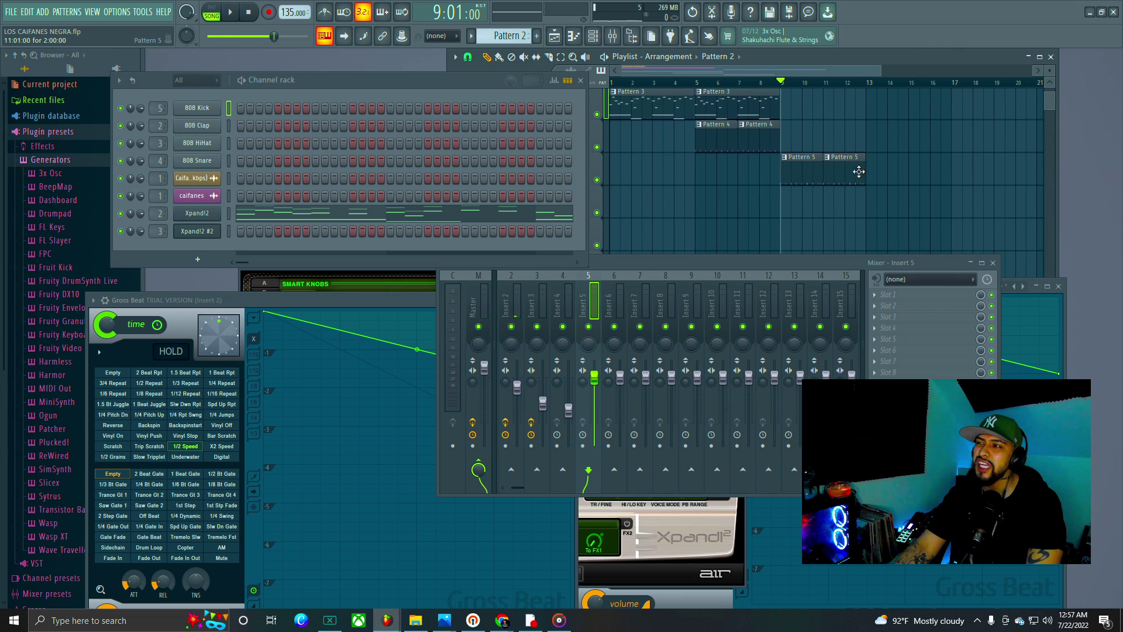
pyautogui.click(858, 170)
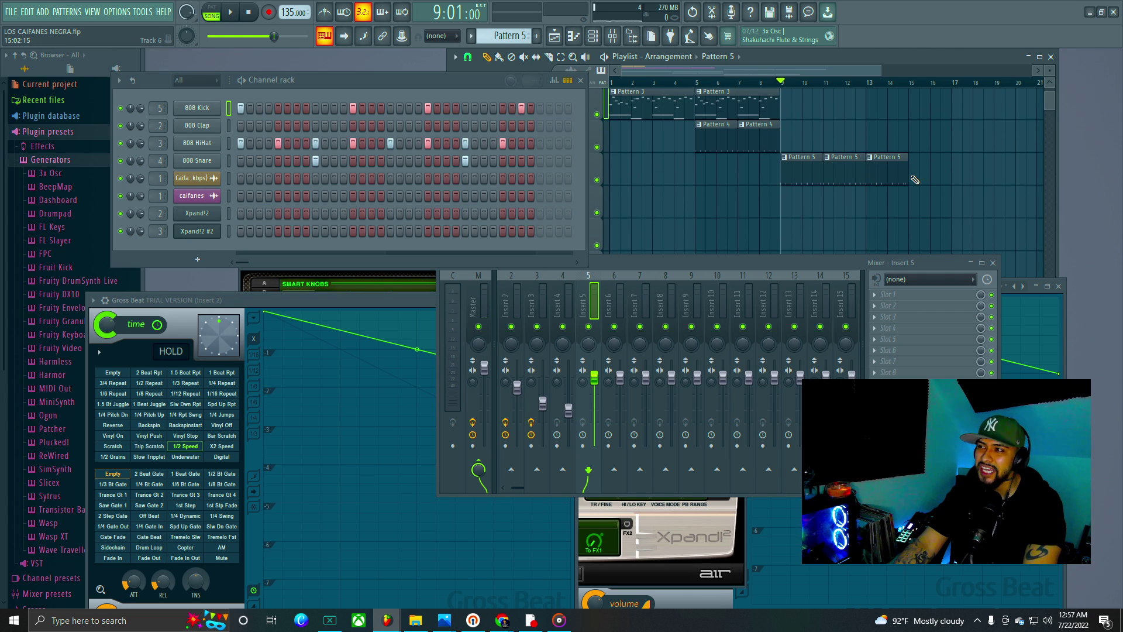
pyautogui.scroll(2, 921, 173)
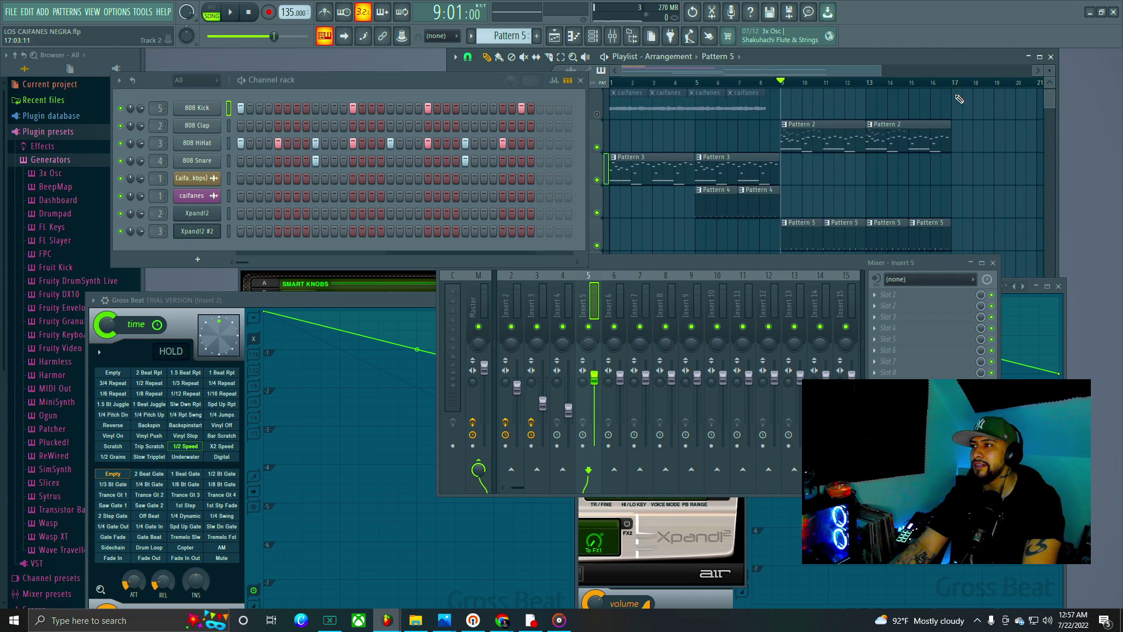
pyautogui.scroll(-2, 907, 128)
pyautogui.click(848, 137)
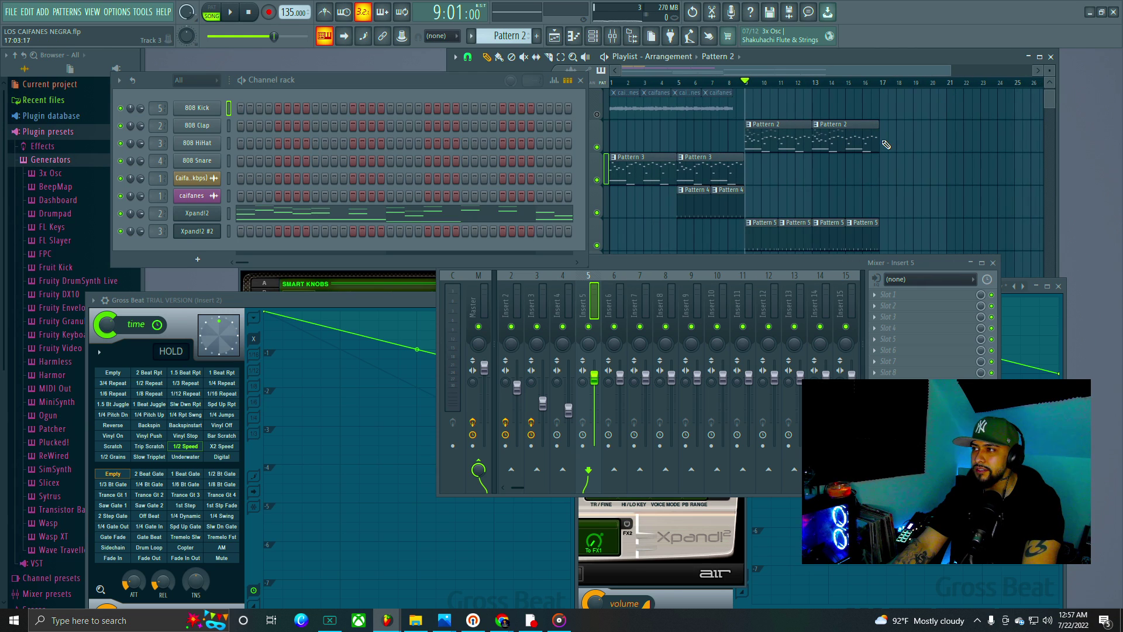
pyautogui.click(876, 221)
pyautogui.click(922, 240)
# Step: Play the extended arrangement from bar 9 and switch to the logo image in the Photos app
pyautogui.press('space')
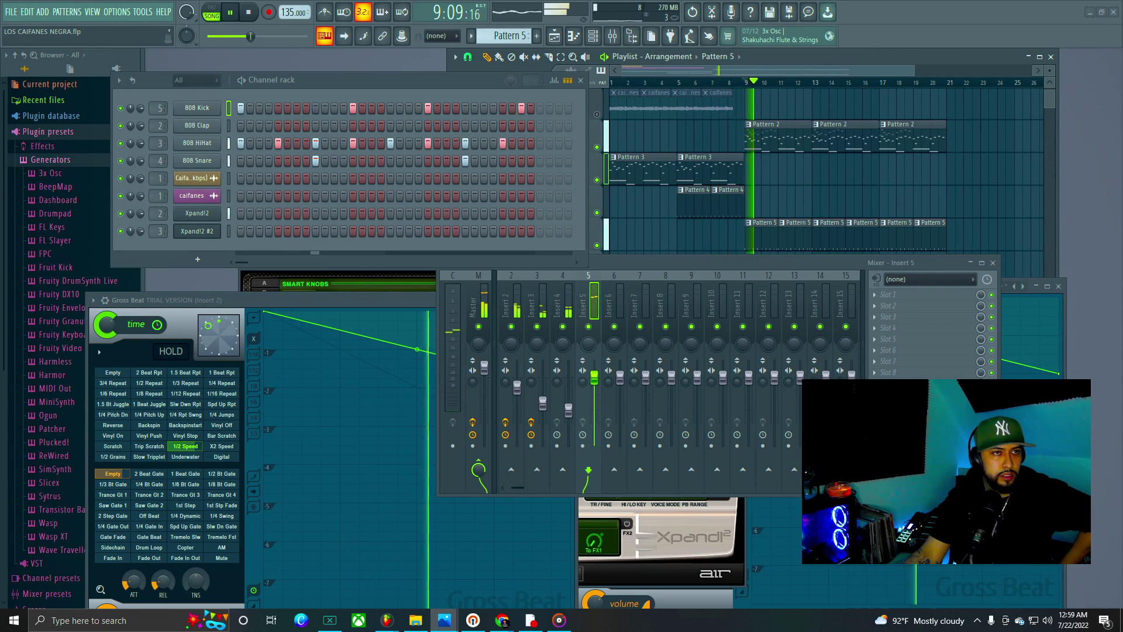
pyautogui.moveTo(0, 65); pyautogui.dragTo(455, 5)
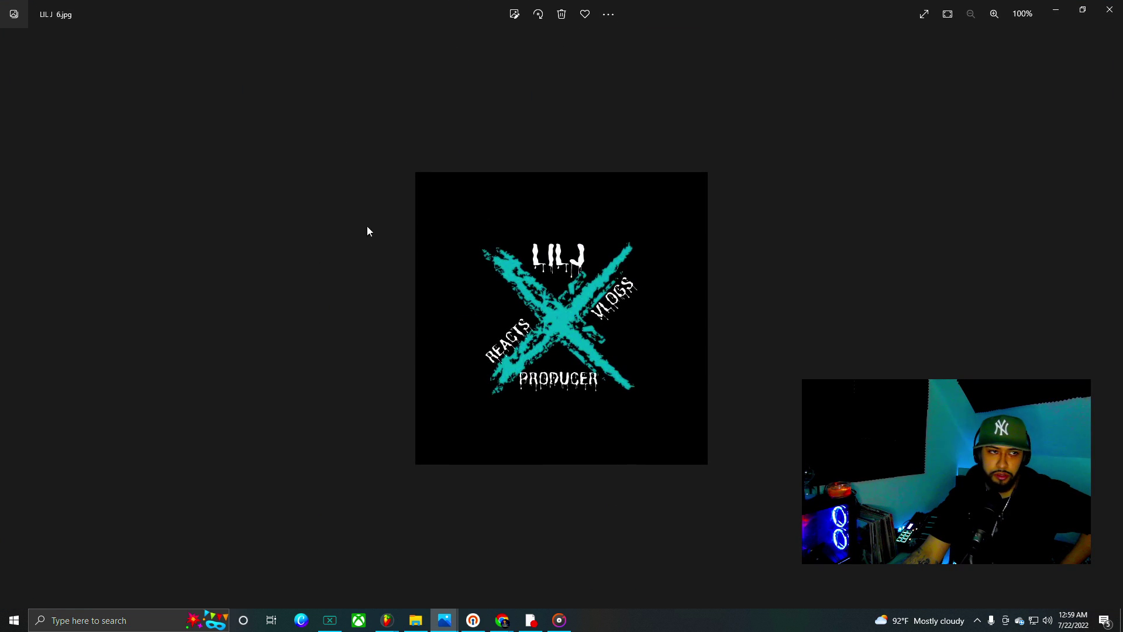